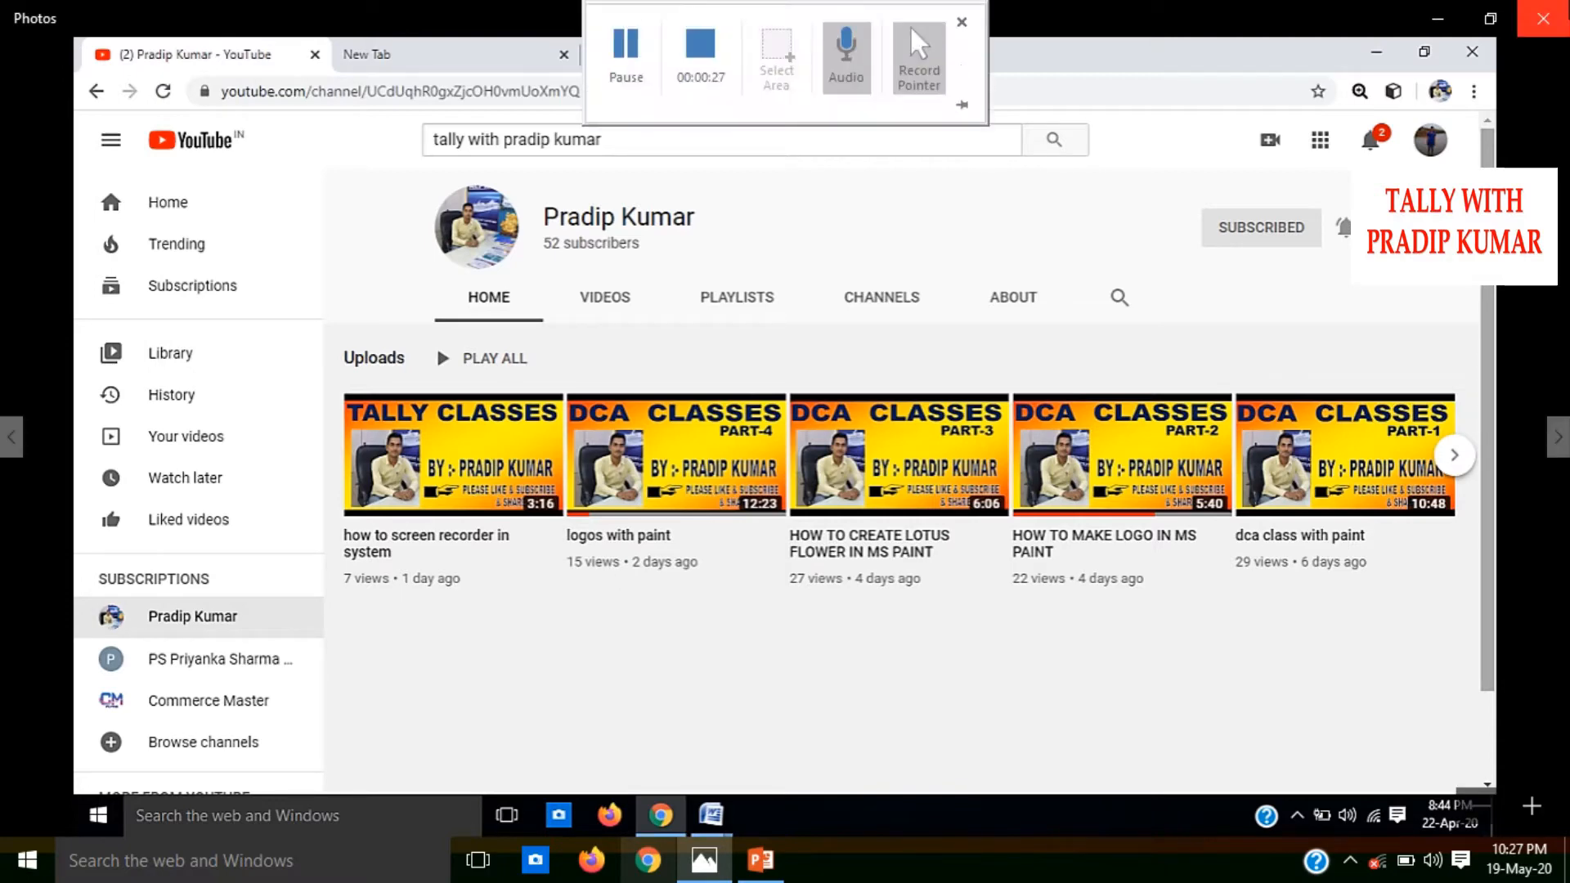
Close the photo viewer and open a blank document in Microsoft Office Word 2007
click(1565, 4)
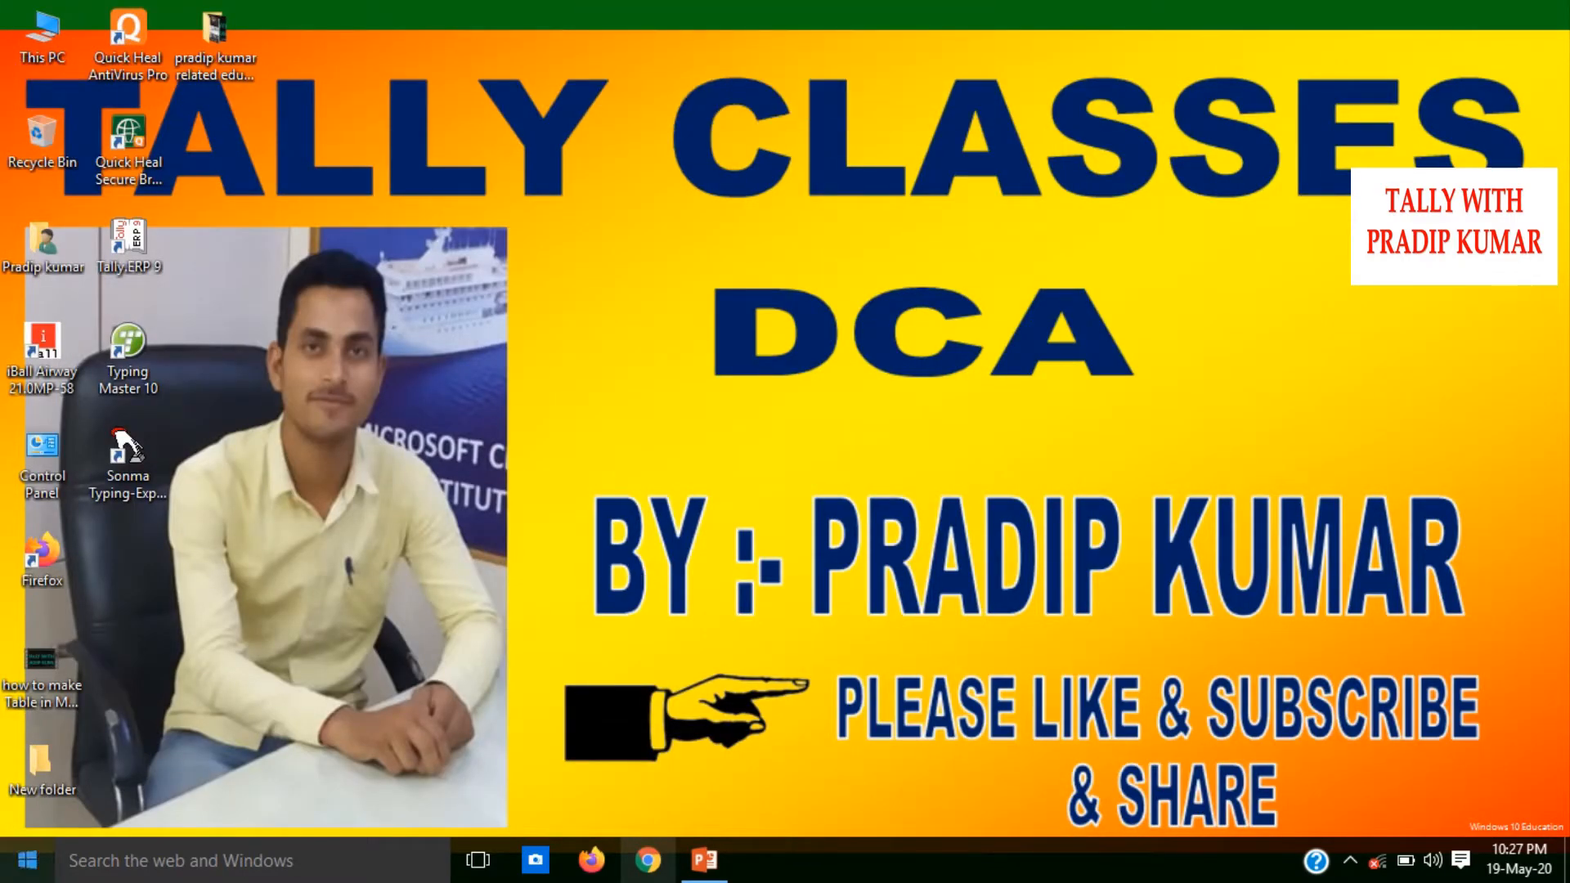
click(27, 860)
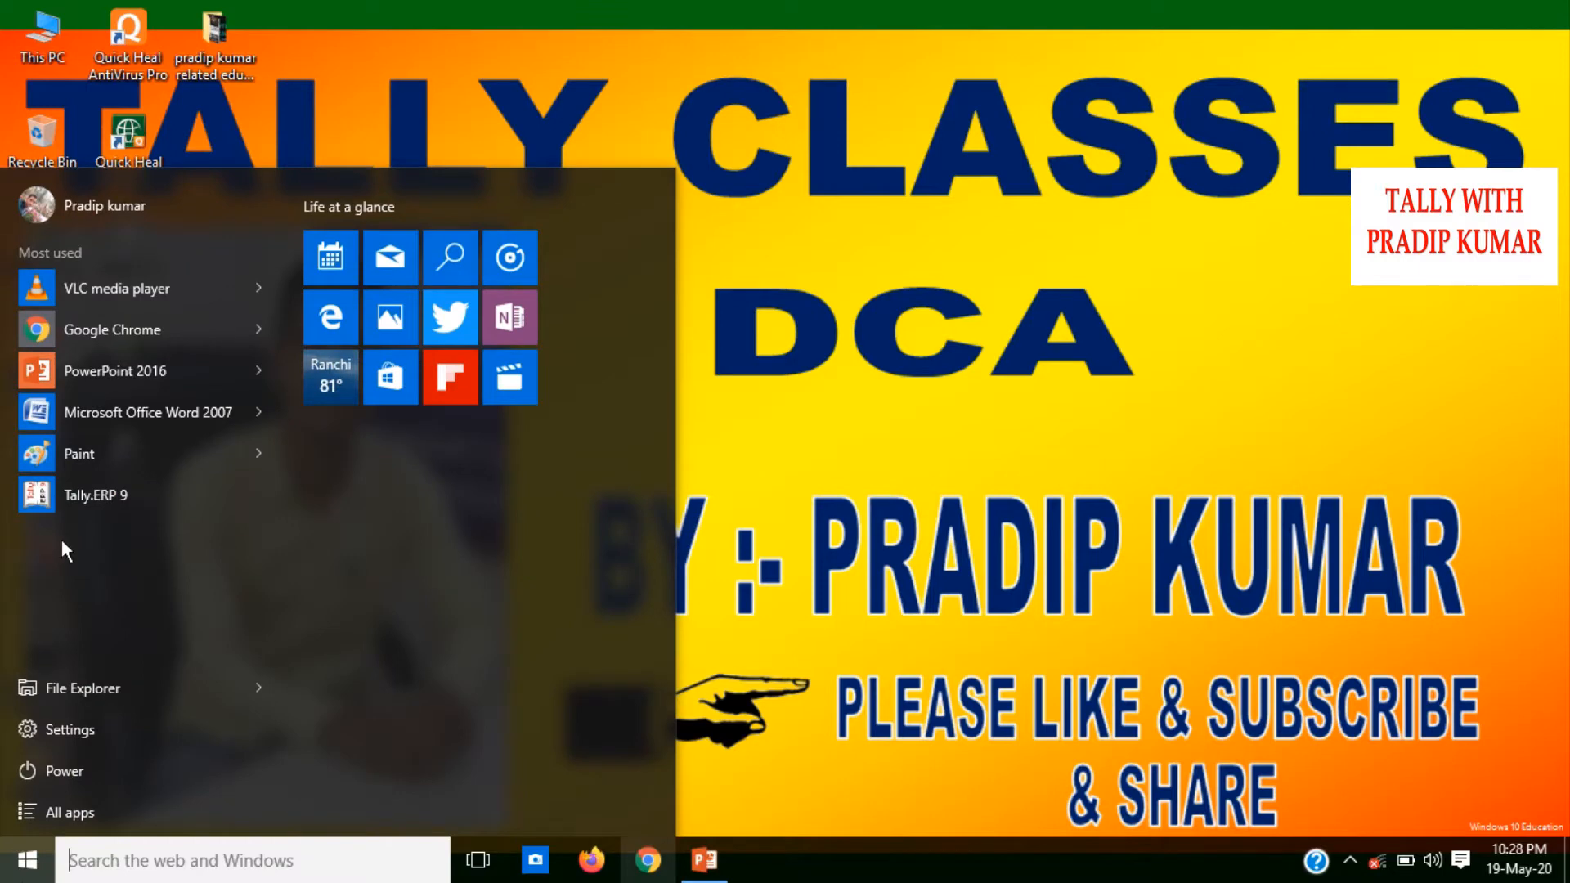
click(105, 406)
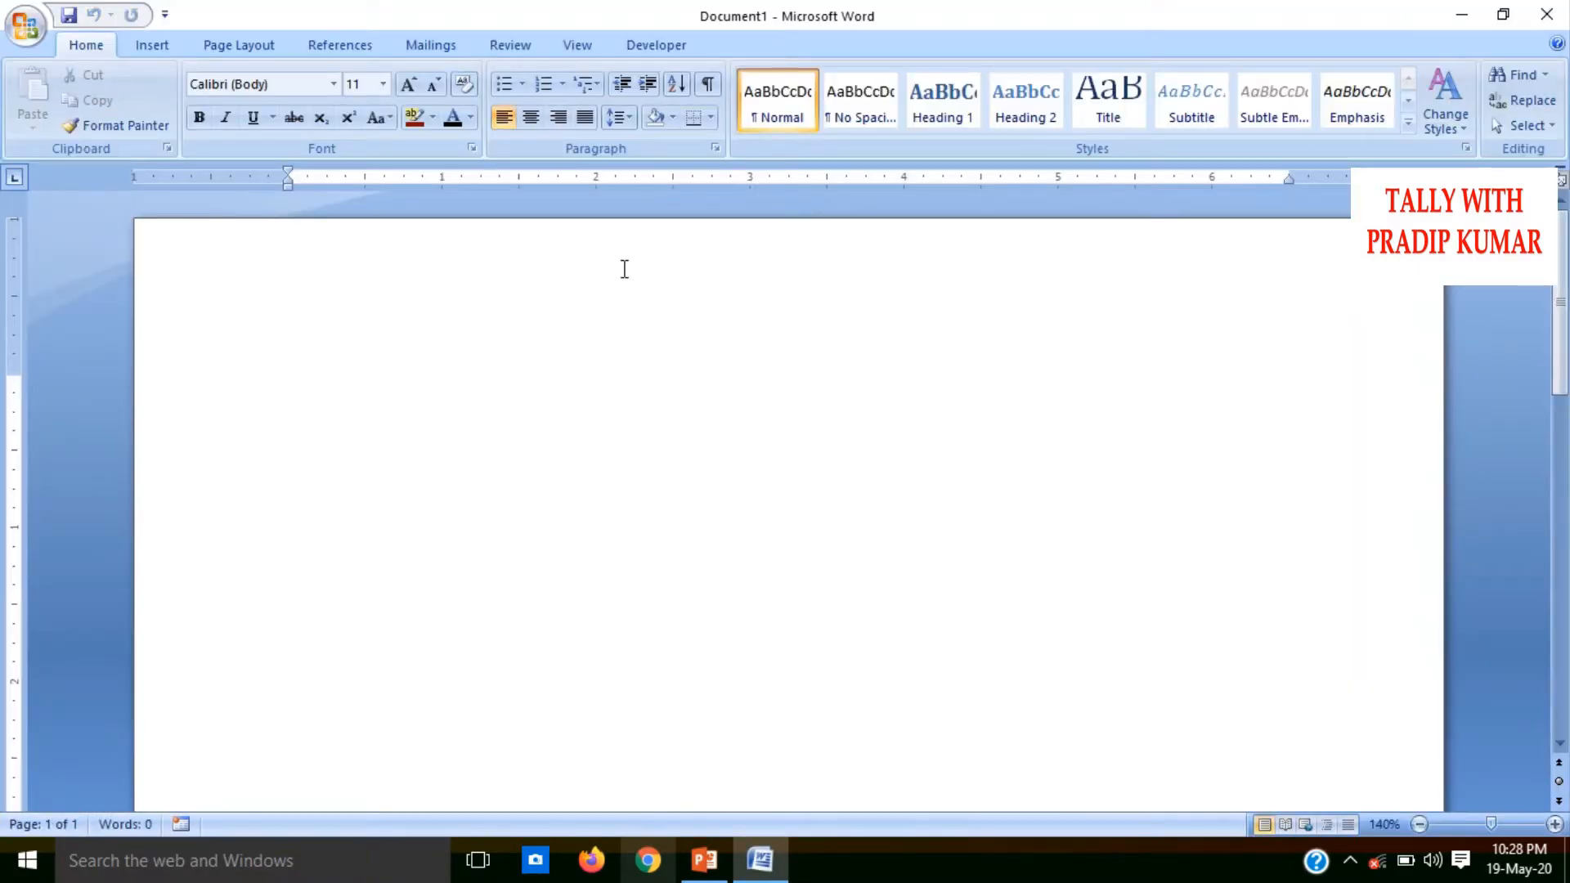
Generate three paragraphs of sample text in the blank document with =rand()
click(155, 45)
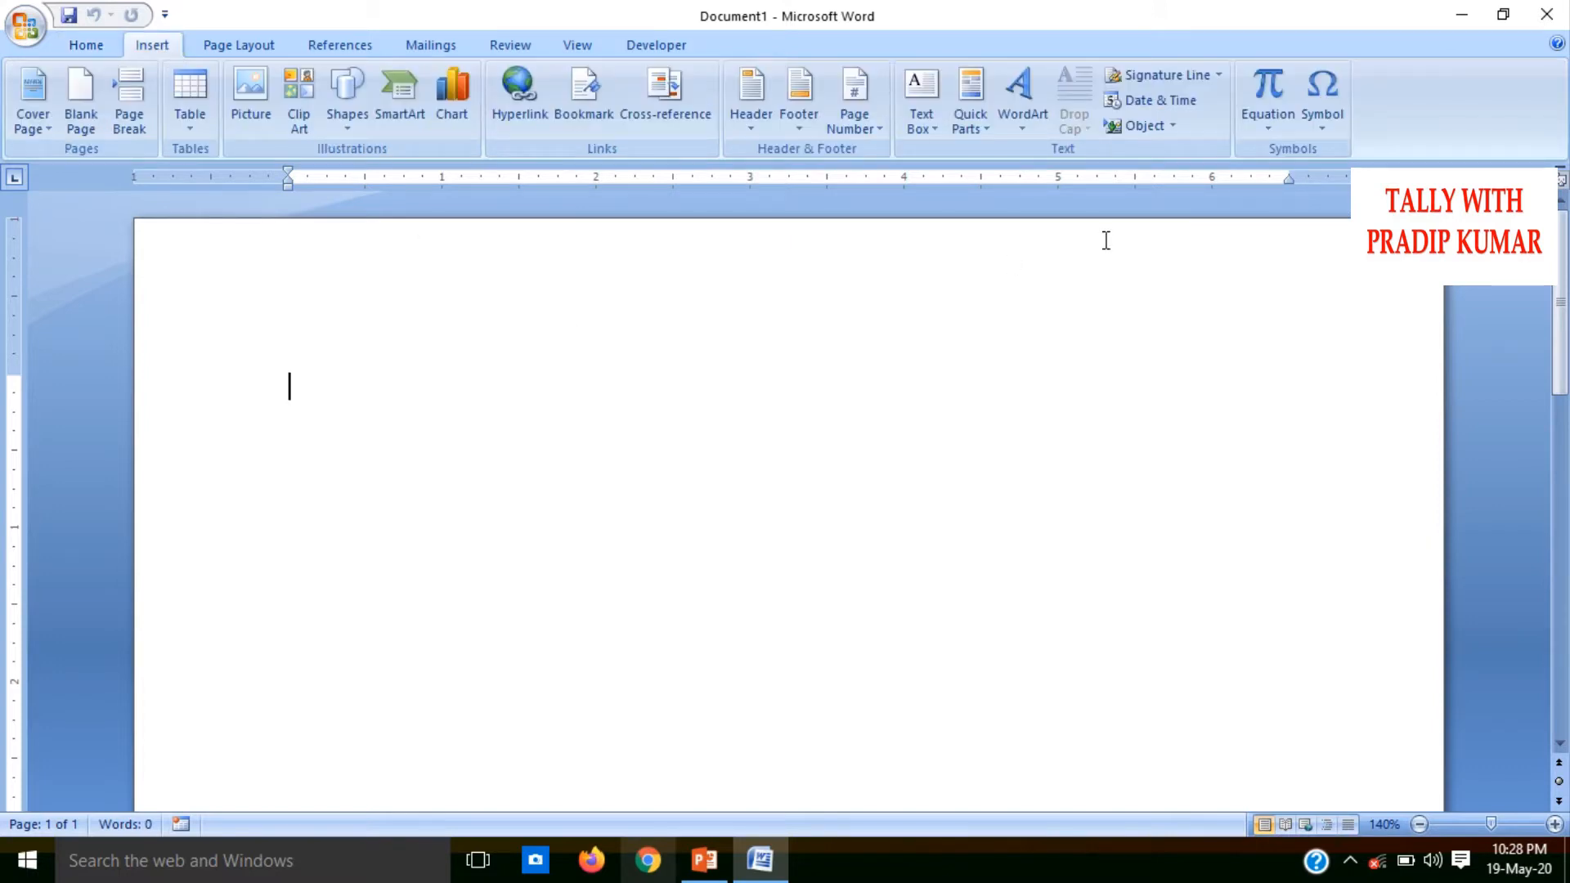
click(231, 39)
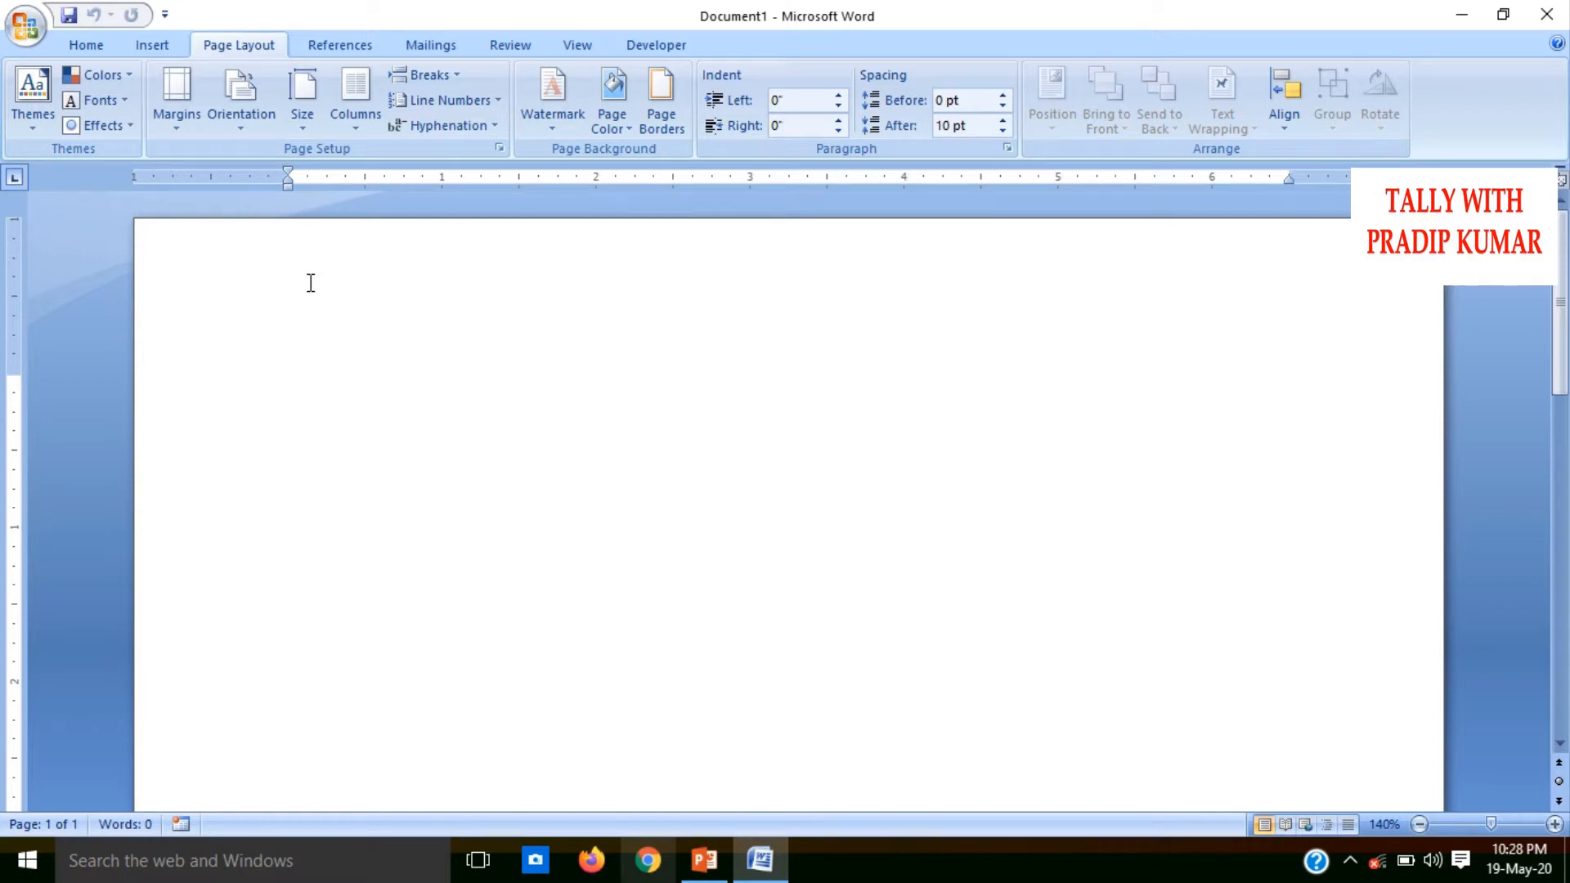
text(=ran)
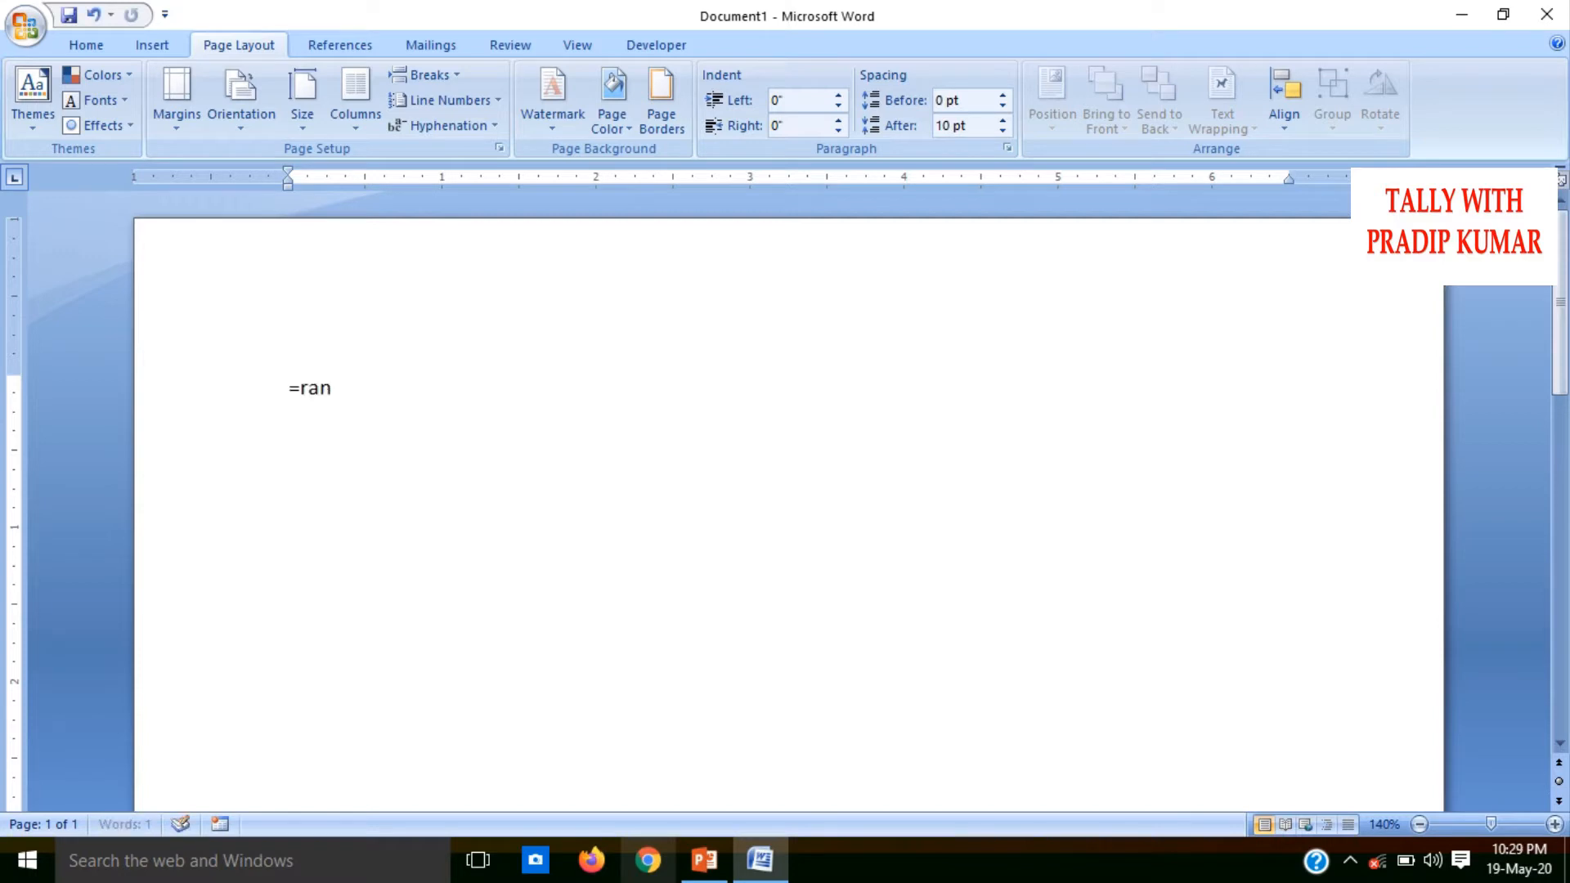
text(d())
key(Return)
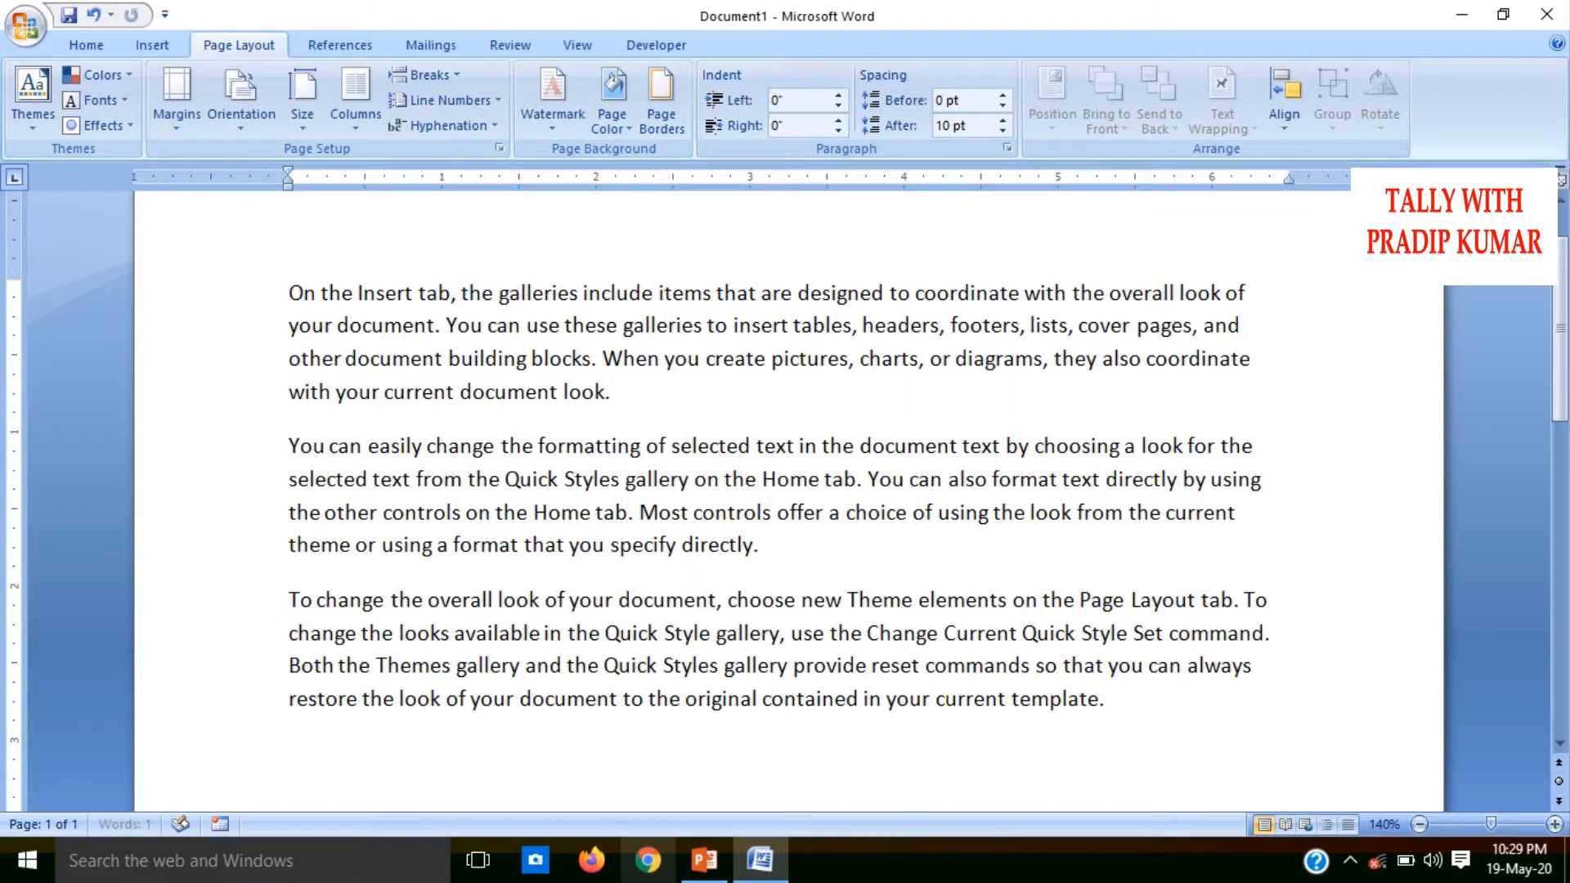
Apply the Heading 1 style to all of the sample text
drag(291, 287, 1194, 729)
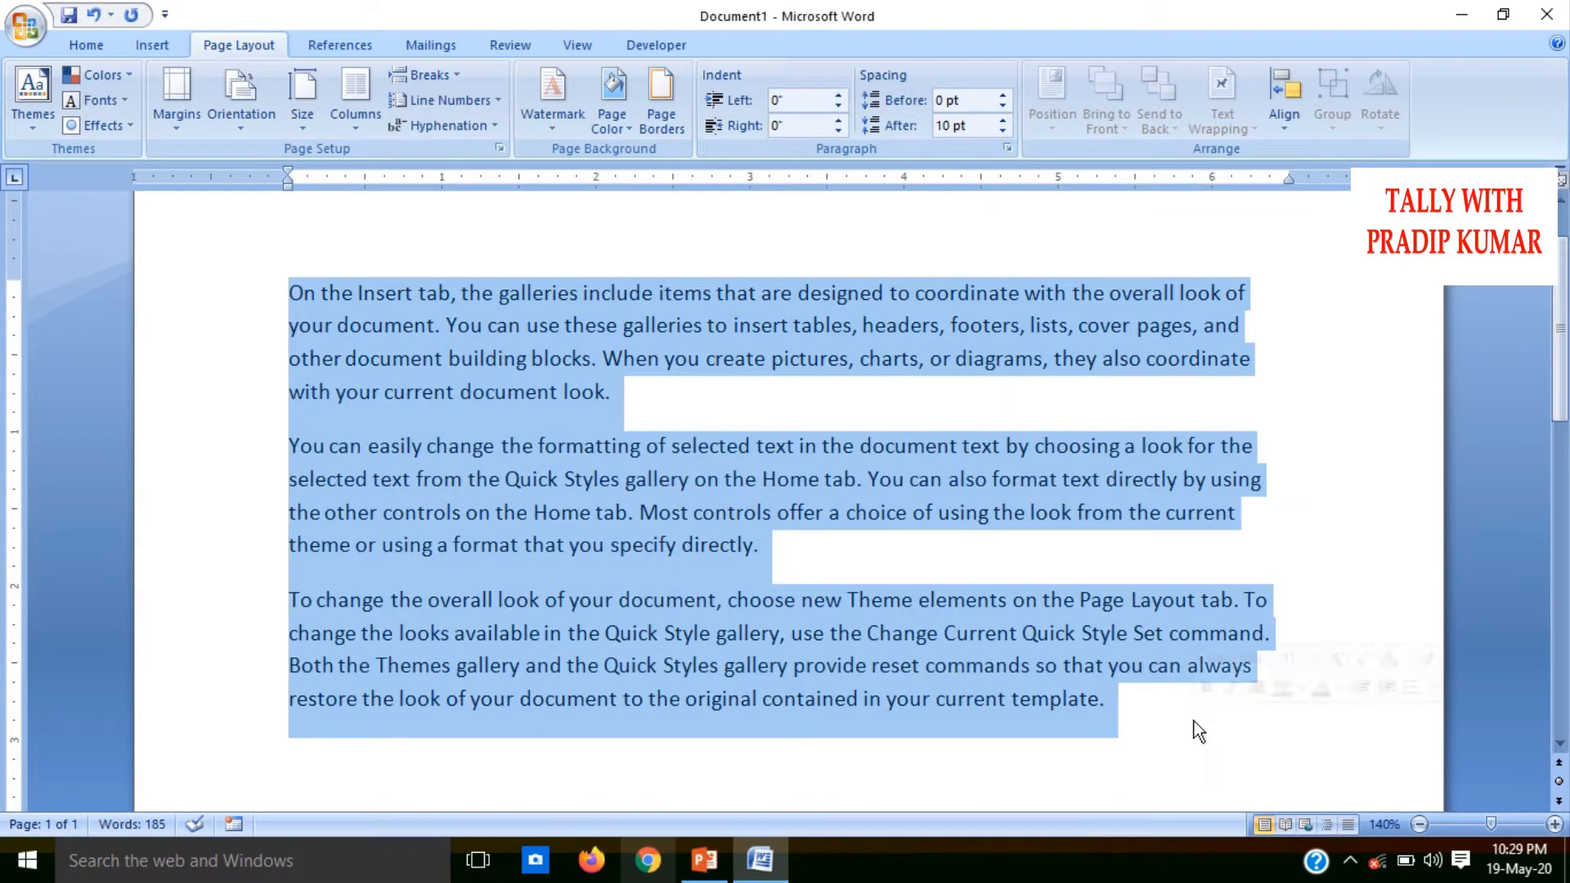
click(86, 45)
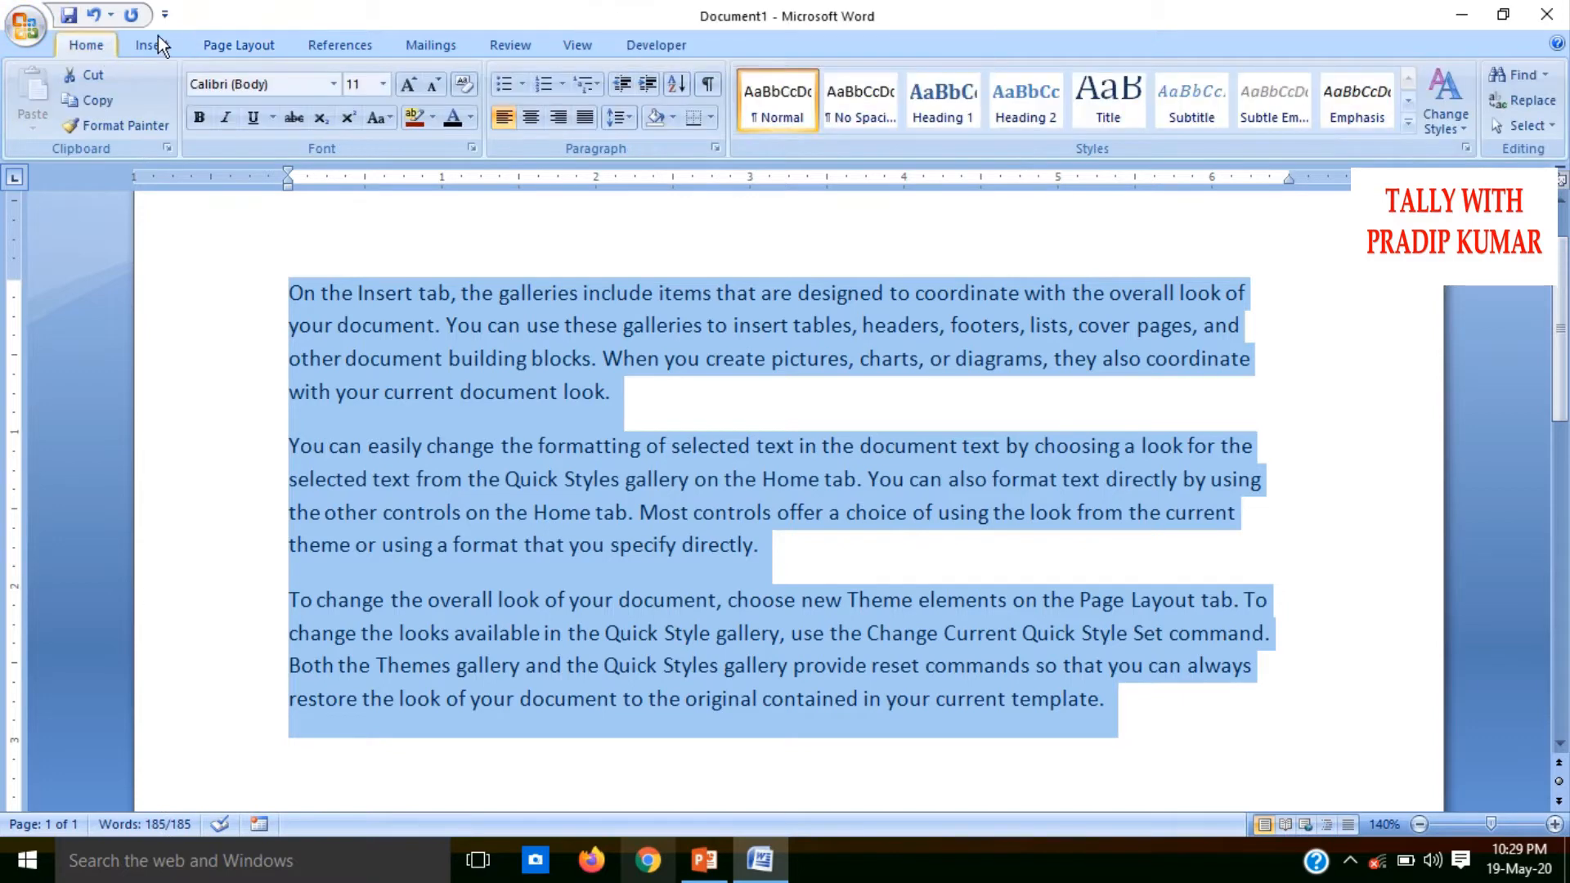
click(965, 109)
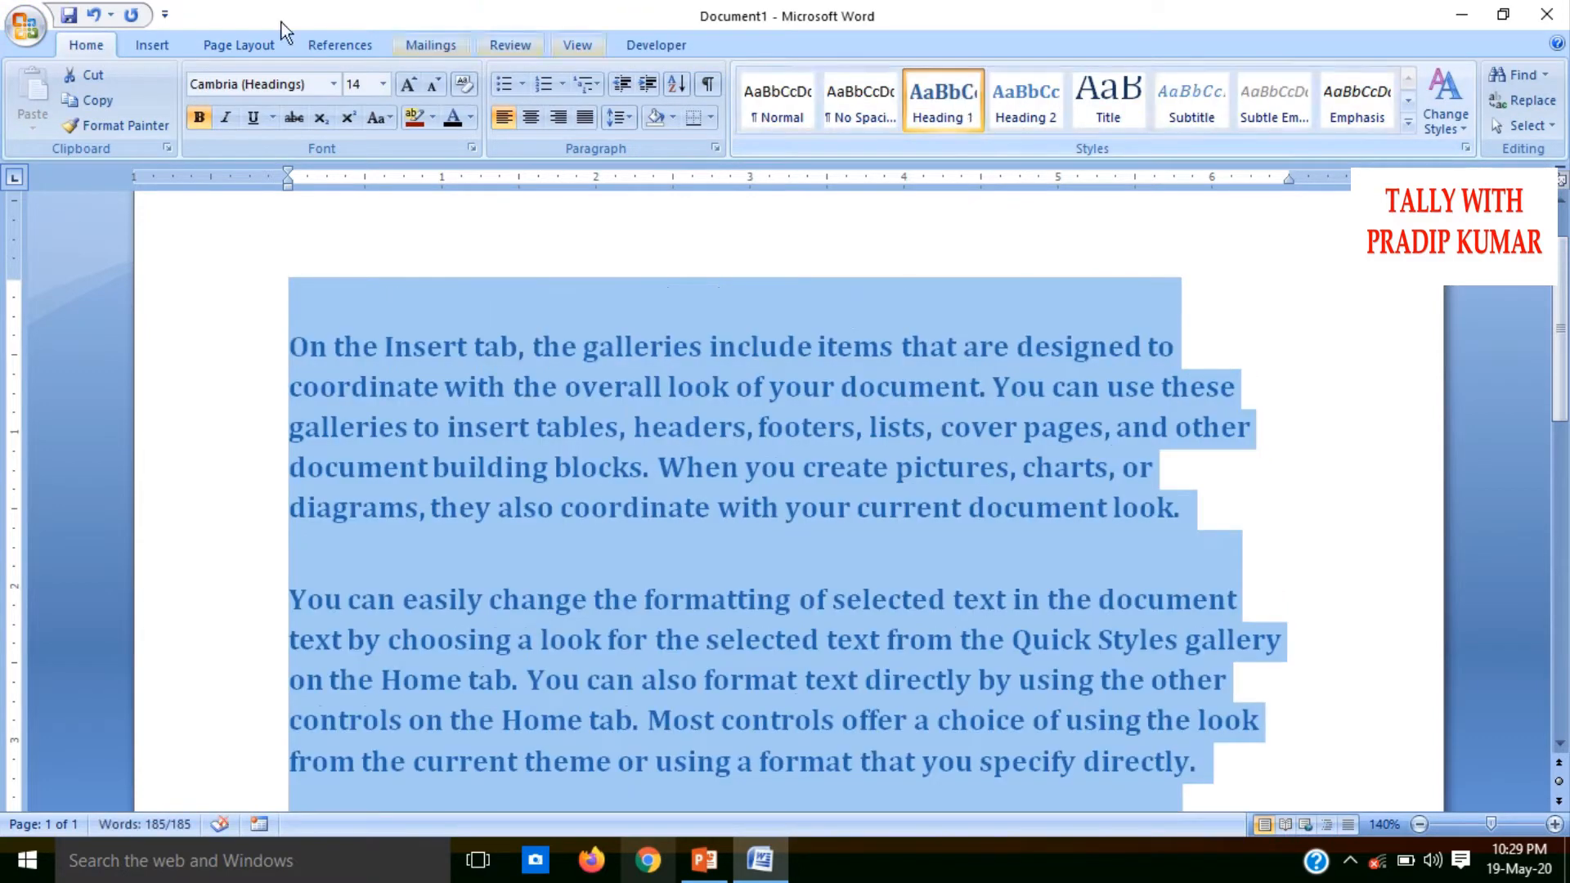
Examine the built-in themes, theme colors, theme fonts and theme effects available for the selected text
click(245, 45)
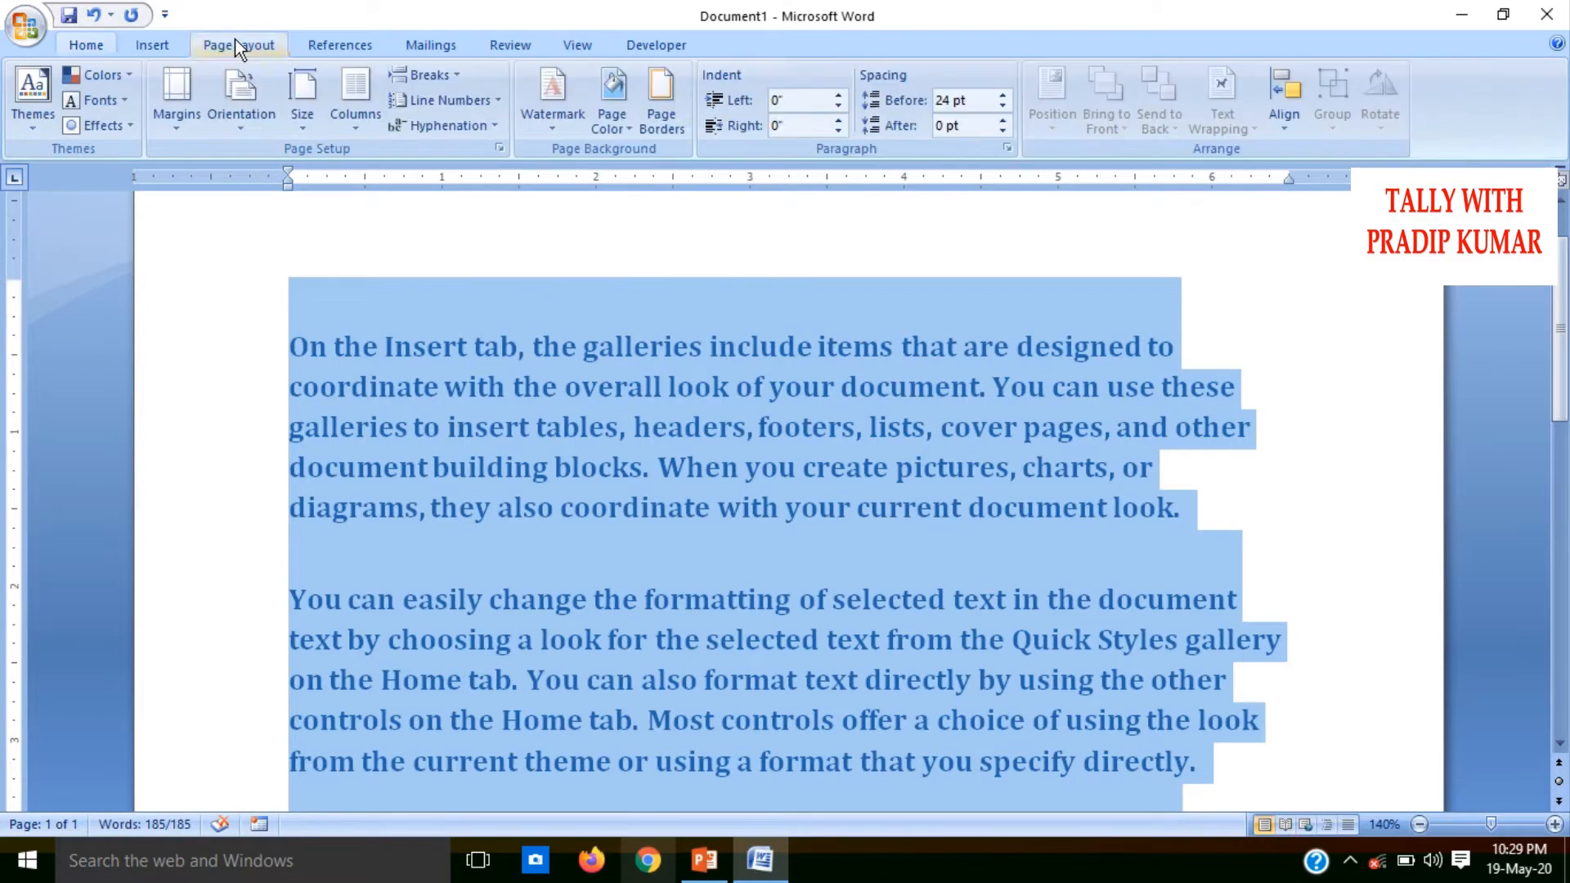
click(18, 141)
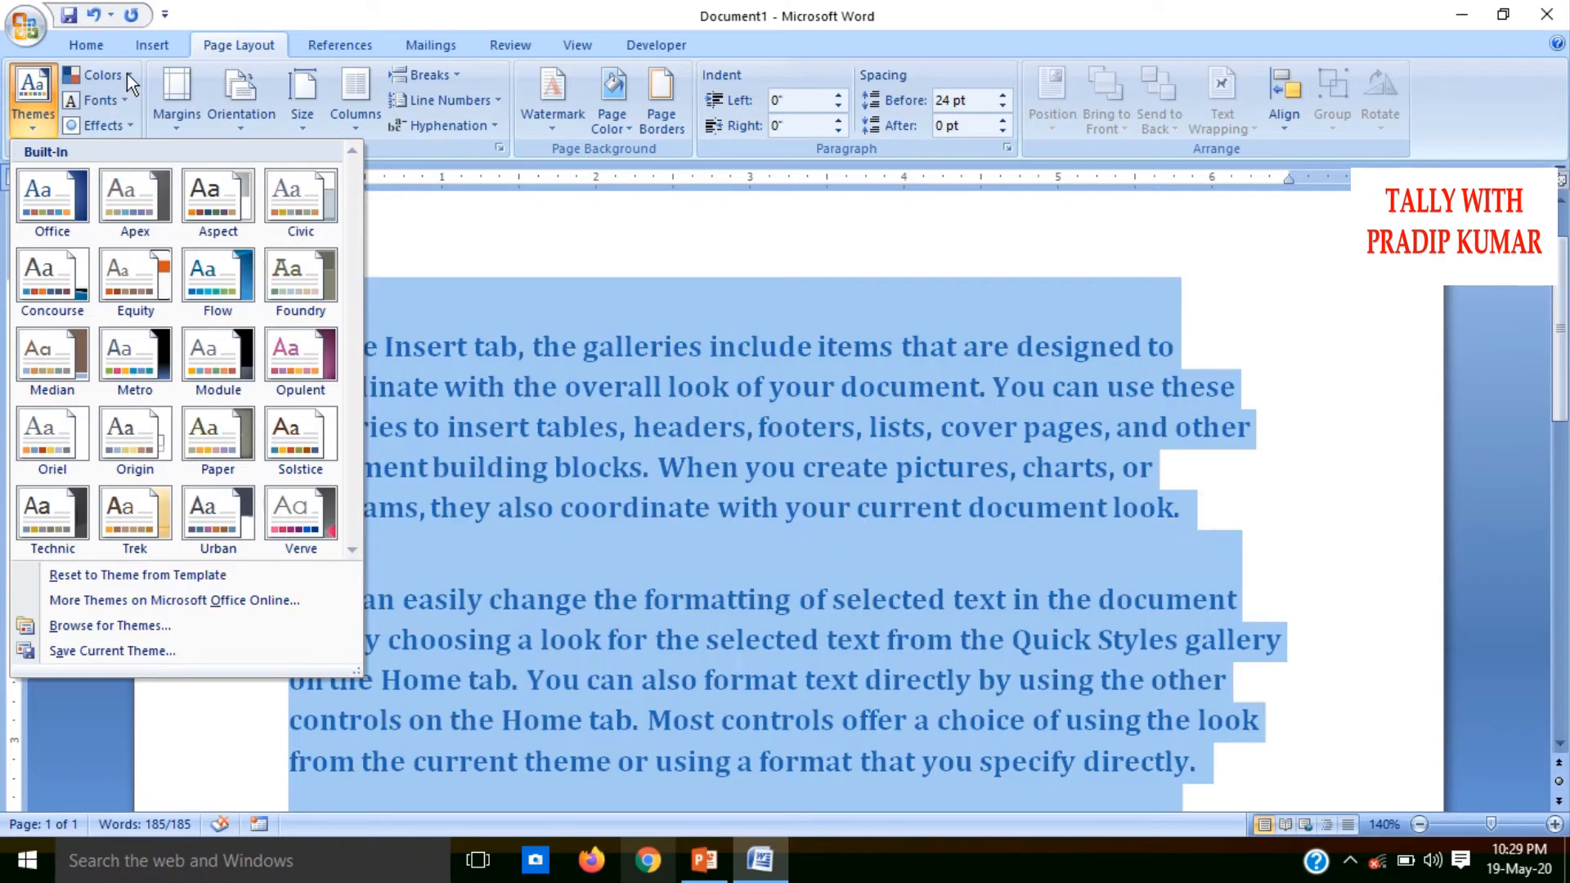
click(125, 74)
click(126, 74)
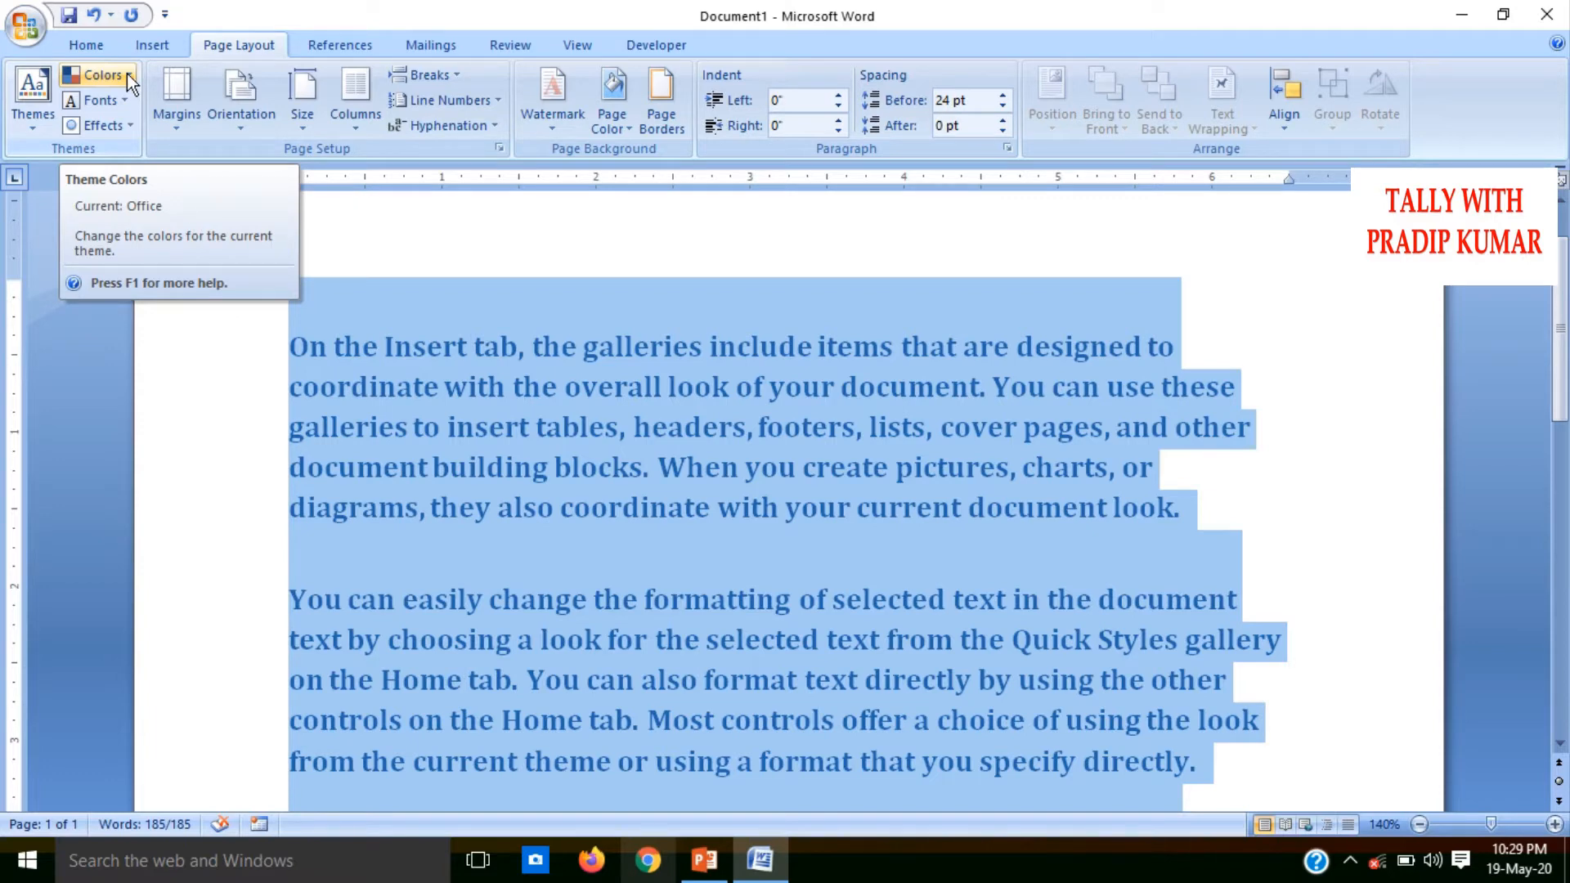
click(126, 74)
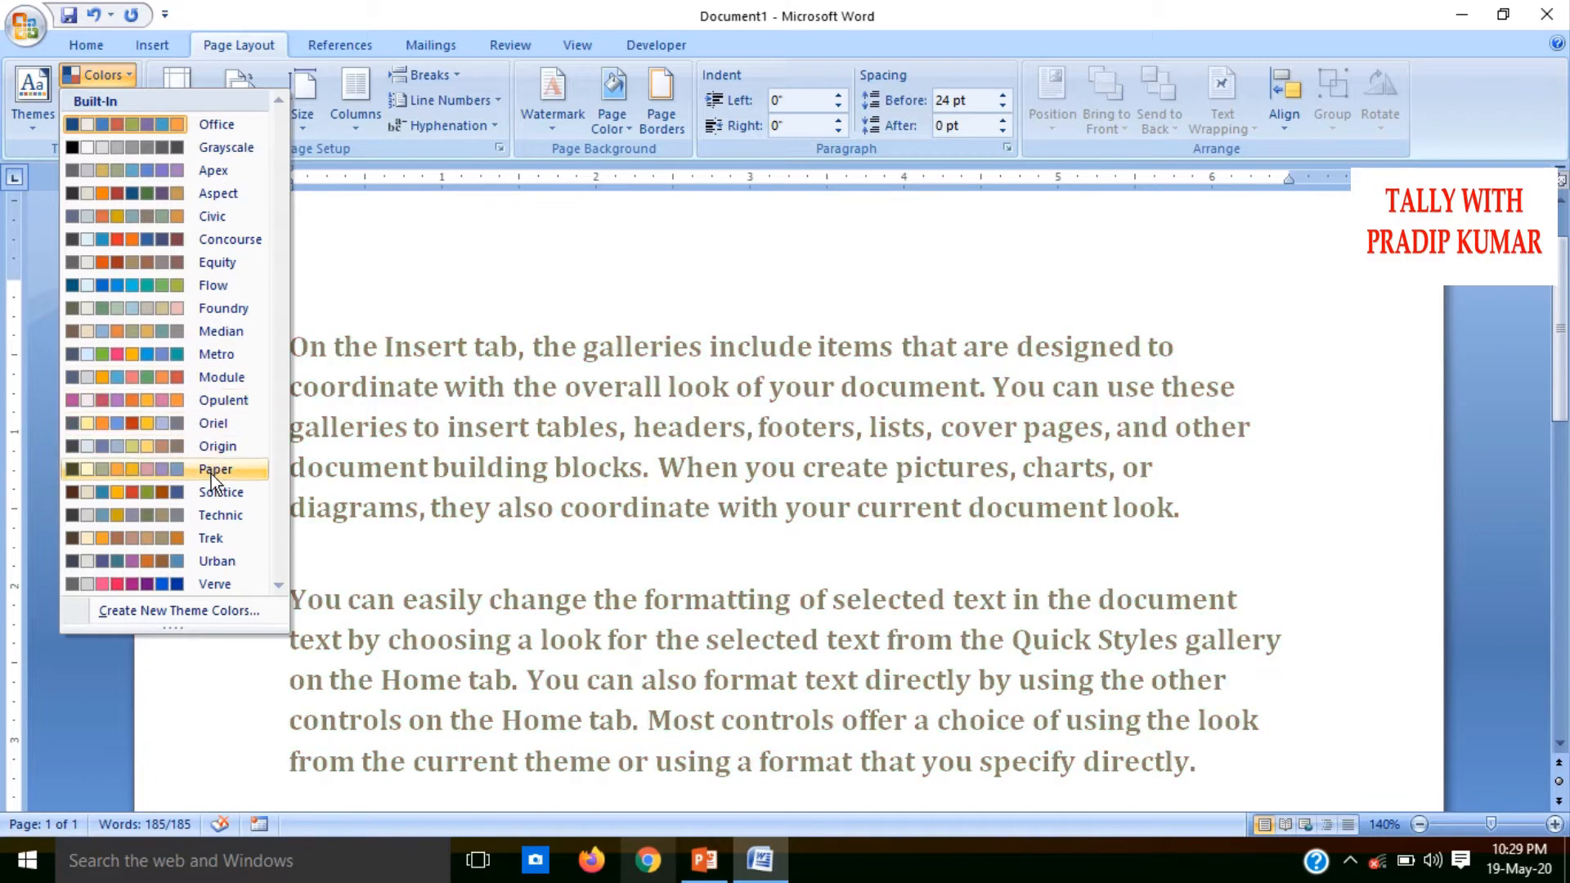
key(ctrl+a)
click(110, 73)
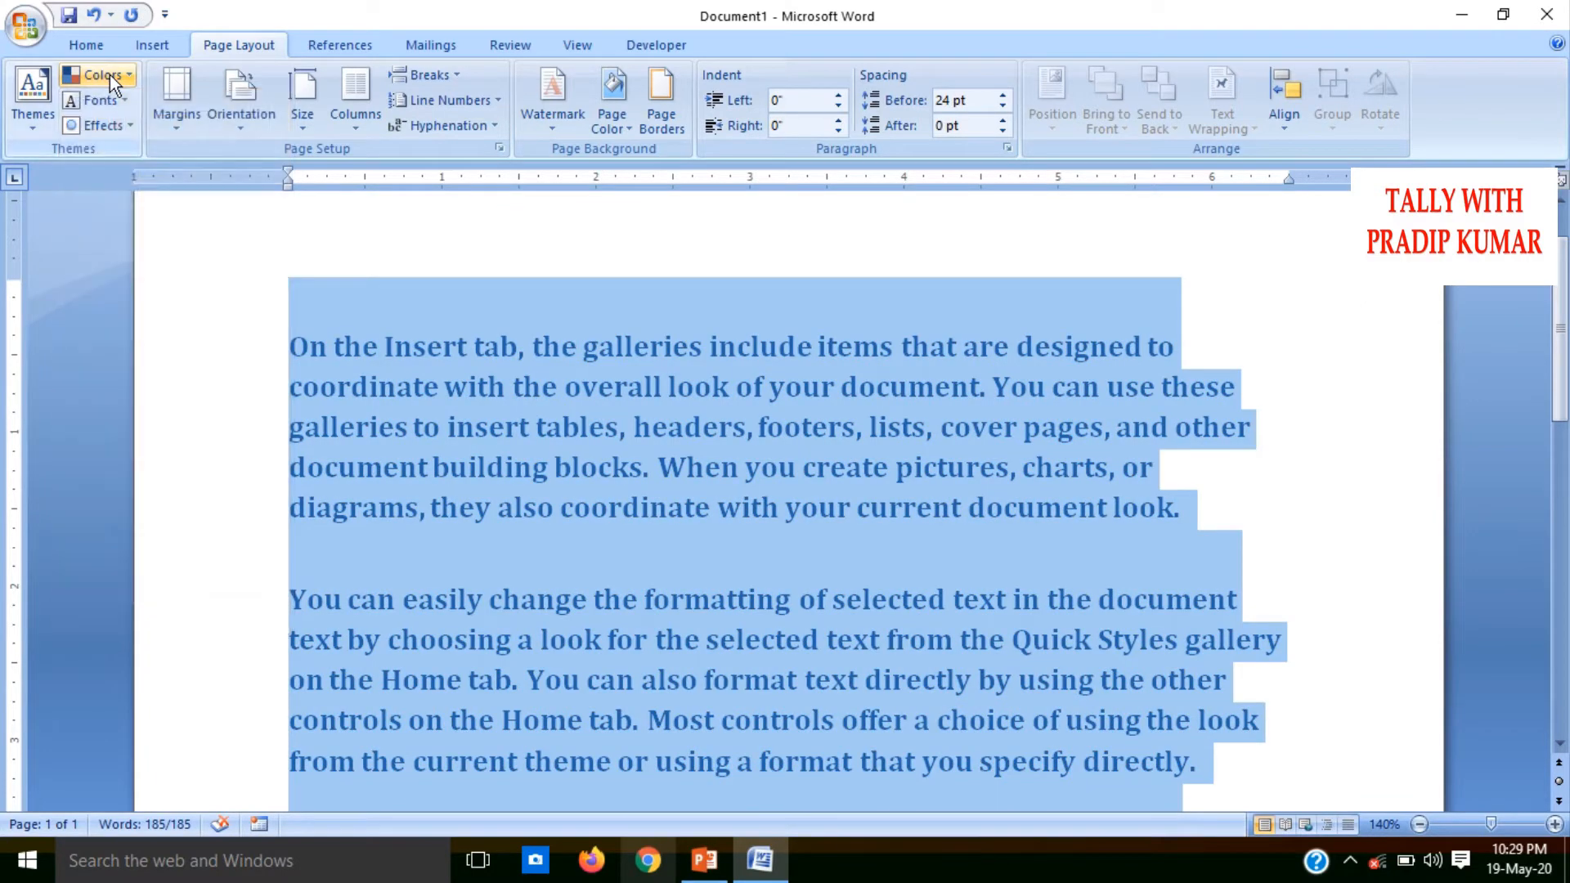
click(109, 98)
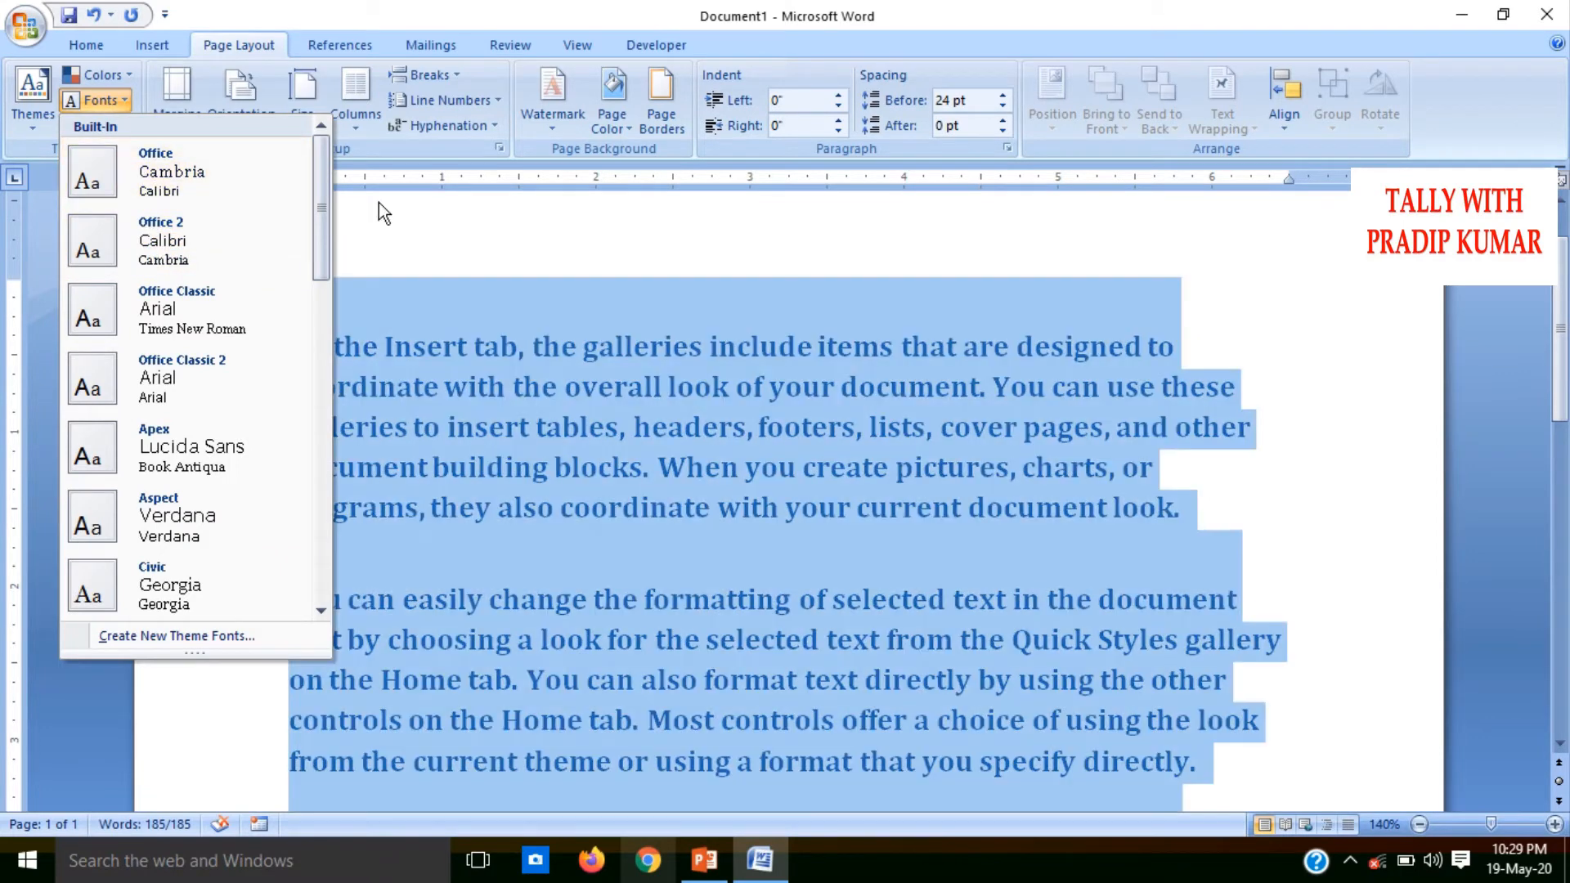
click(379, 202)
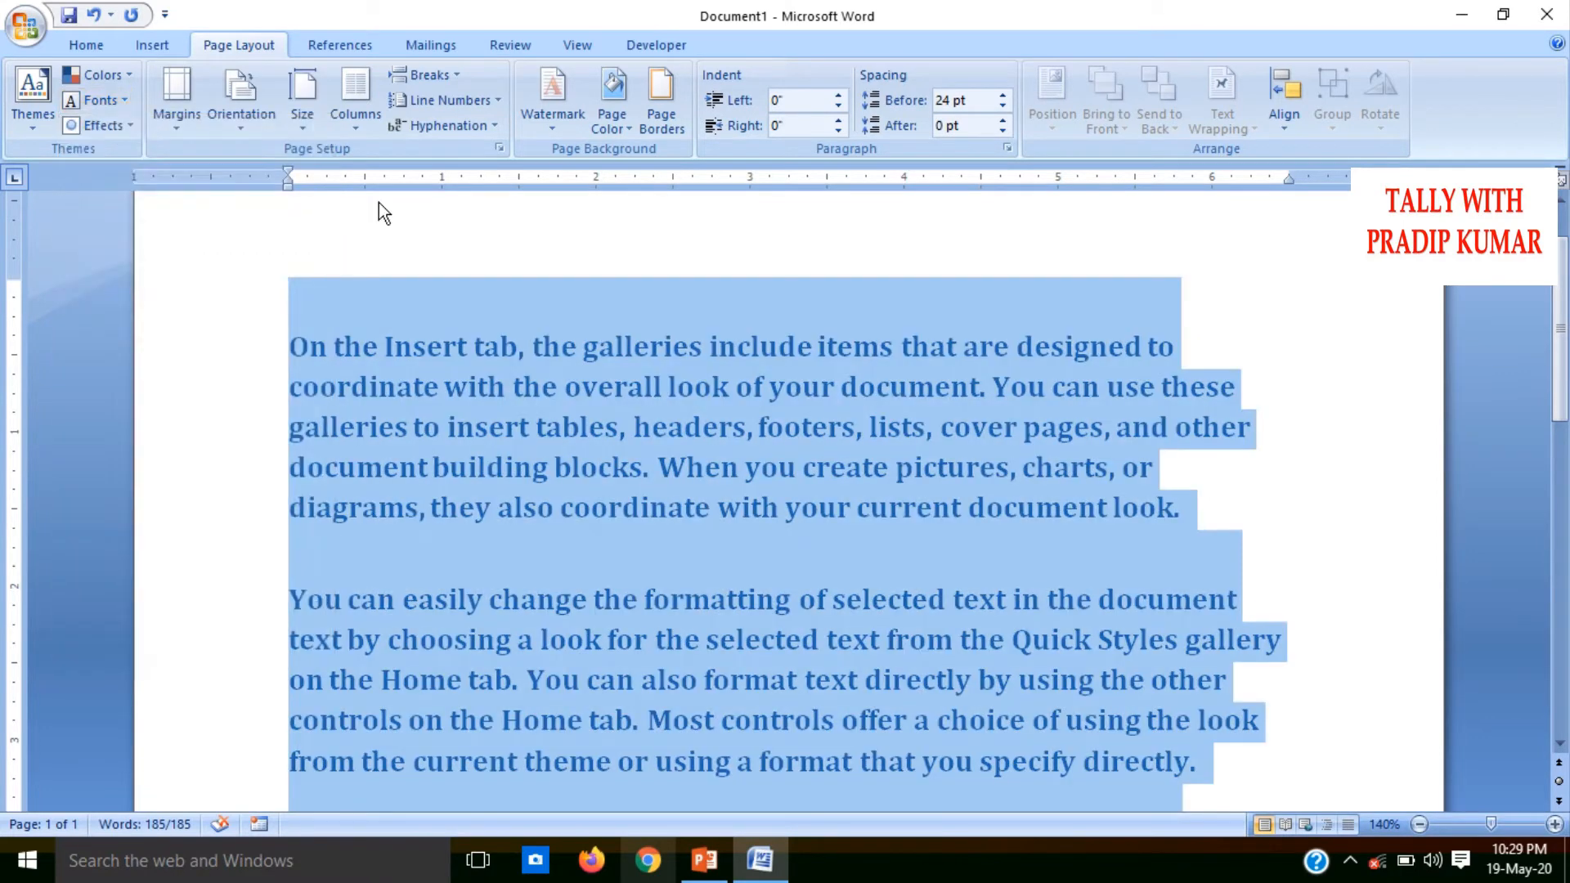
click(114, 132)
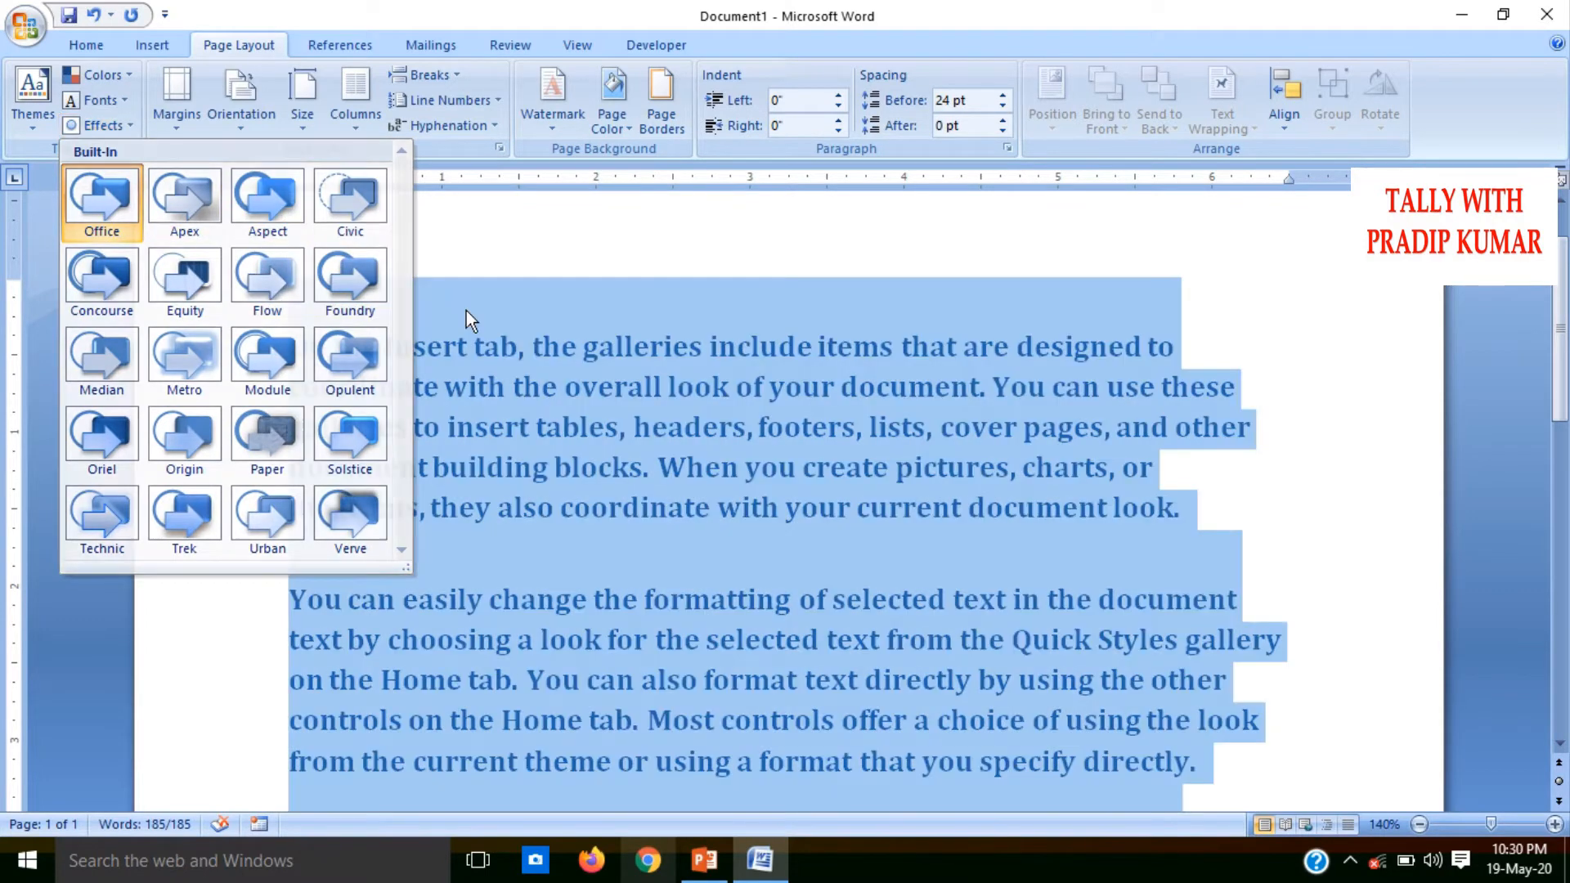
click(465, 311)
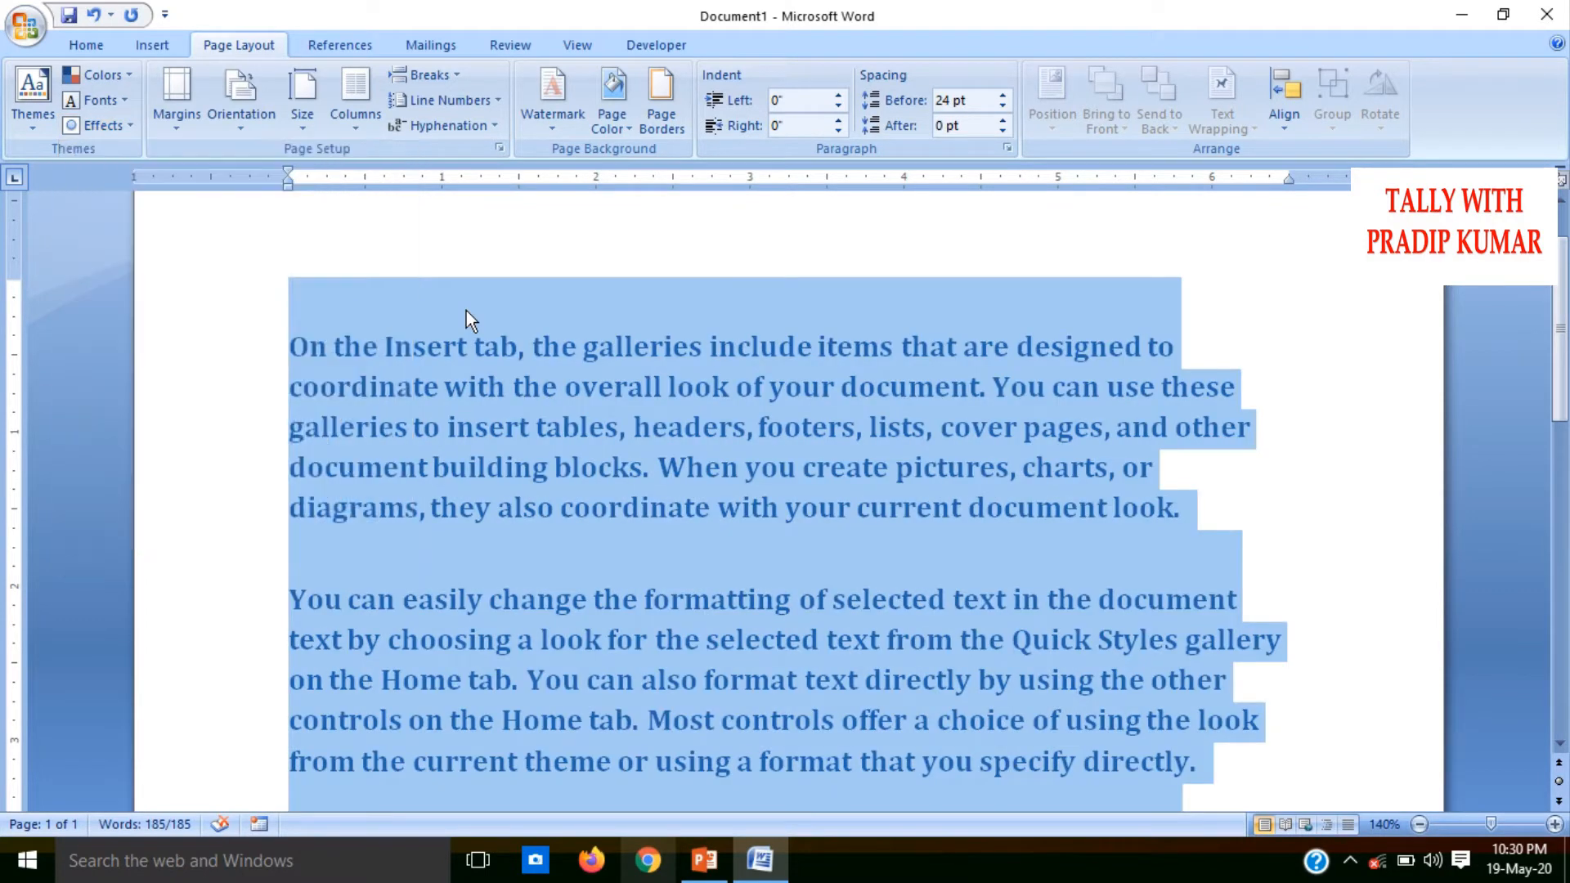
click(28, 122)
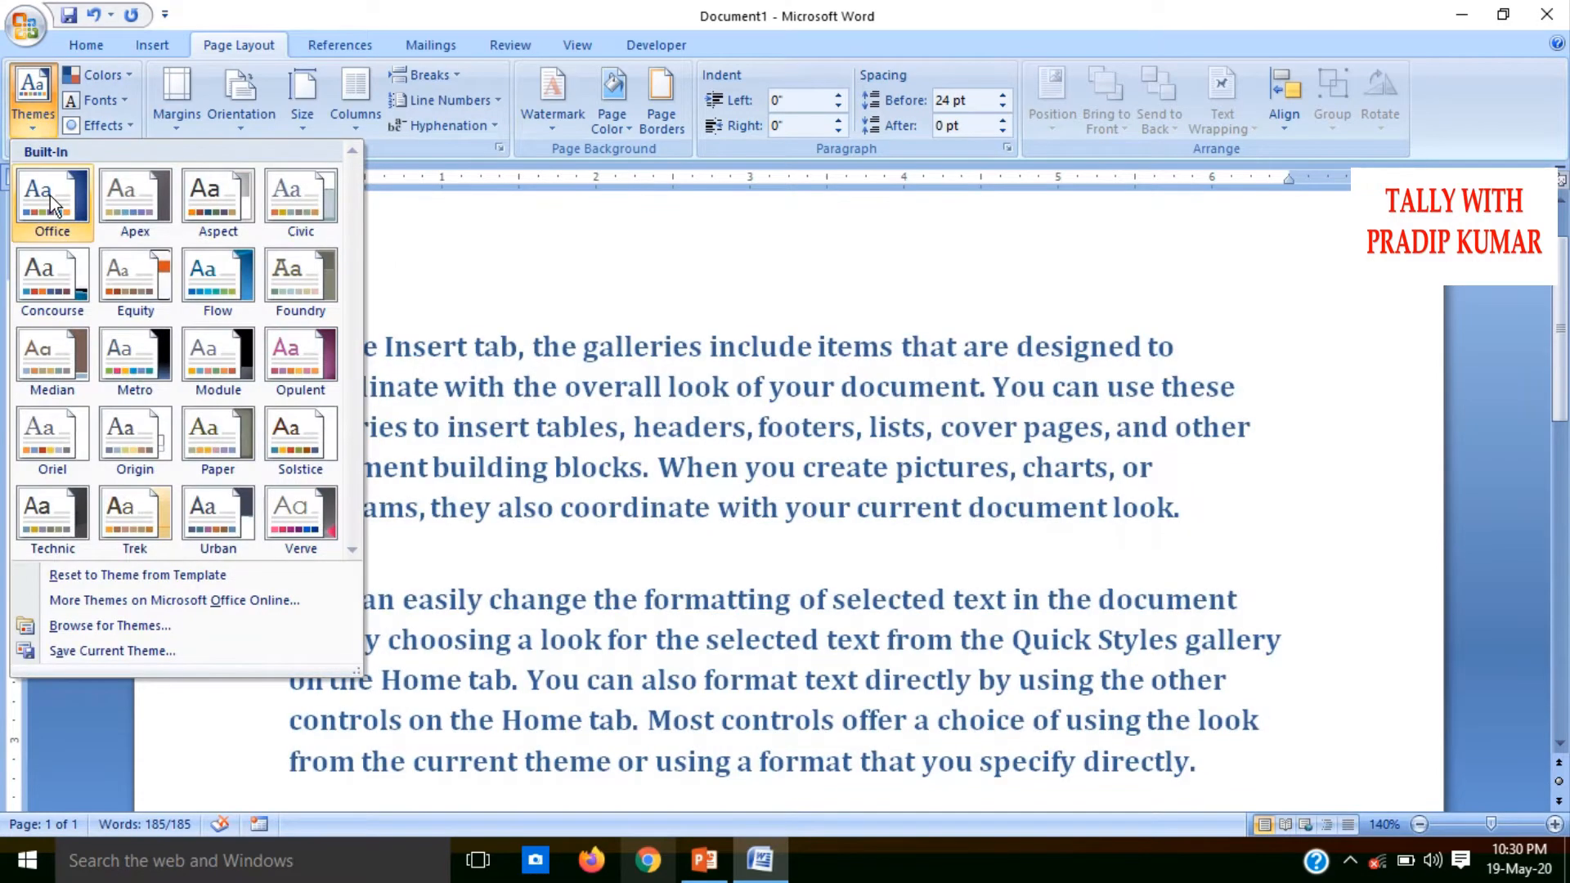
click(51, 194)
Apply the Normal style to all of the selected sample text
click(105, 46)
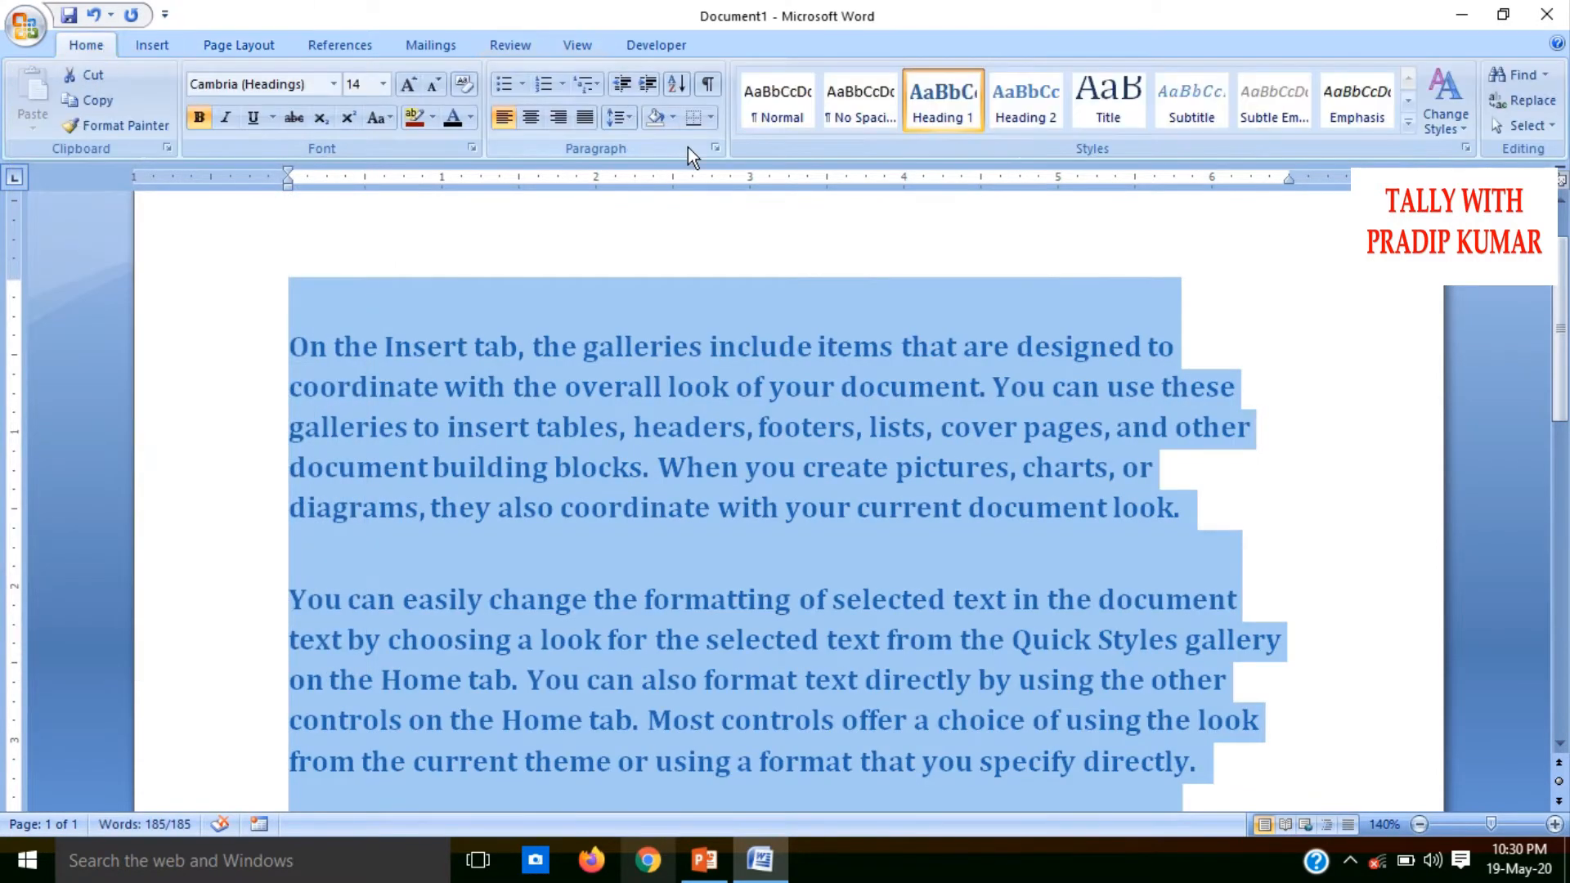
click(781, 116)
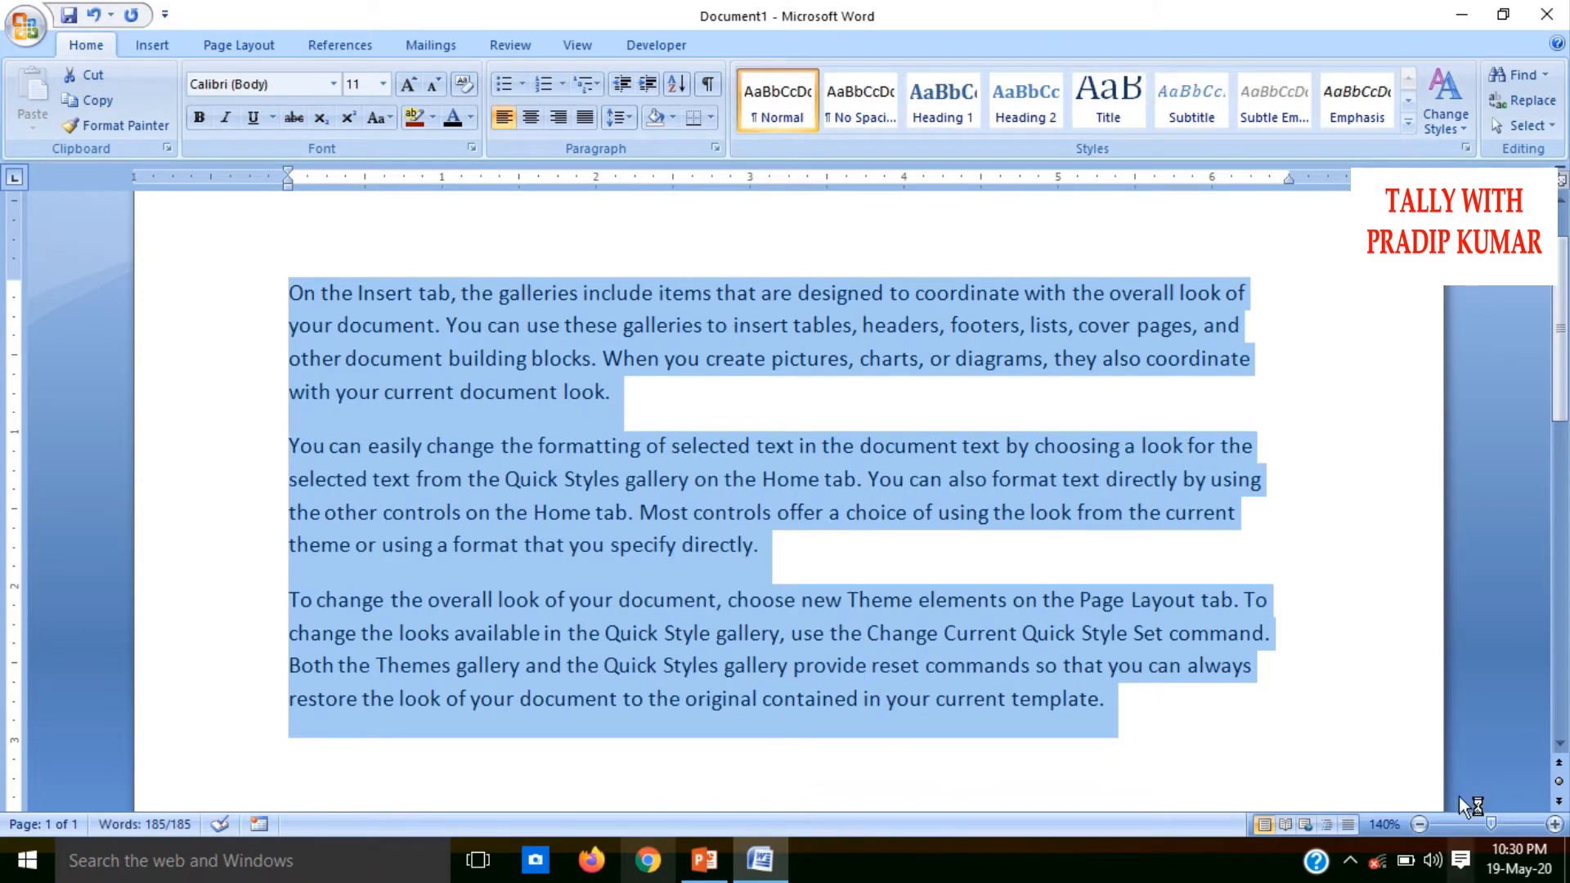
click(1420, 825)
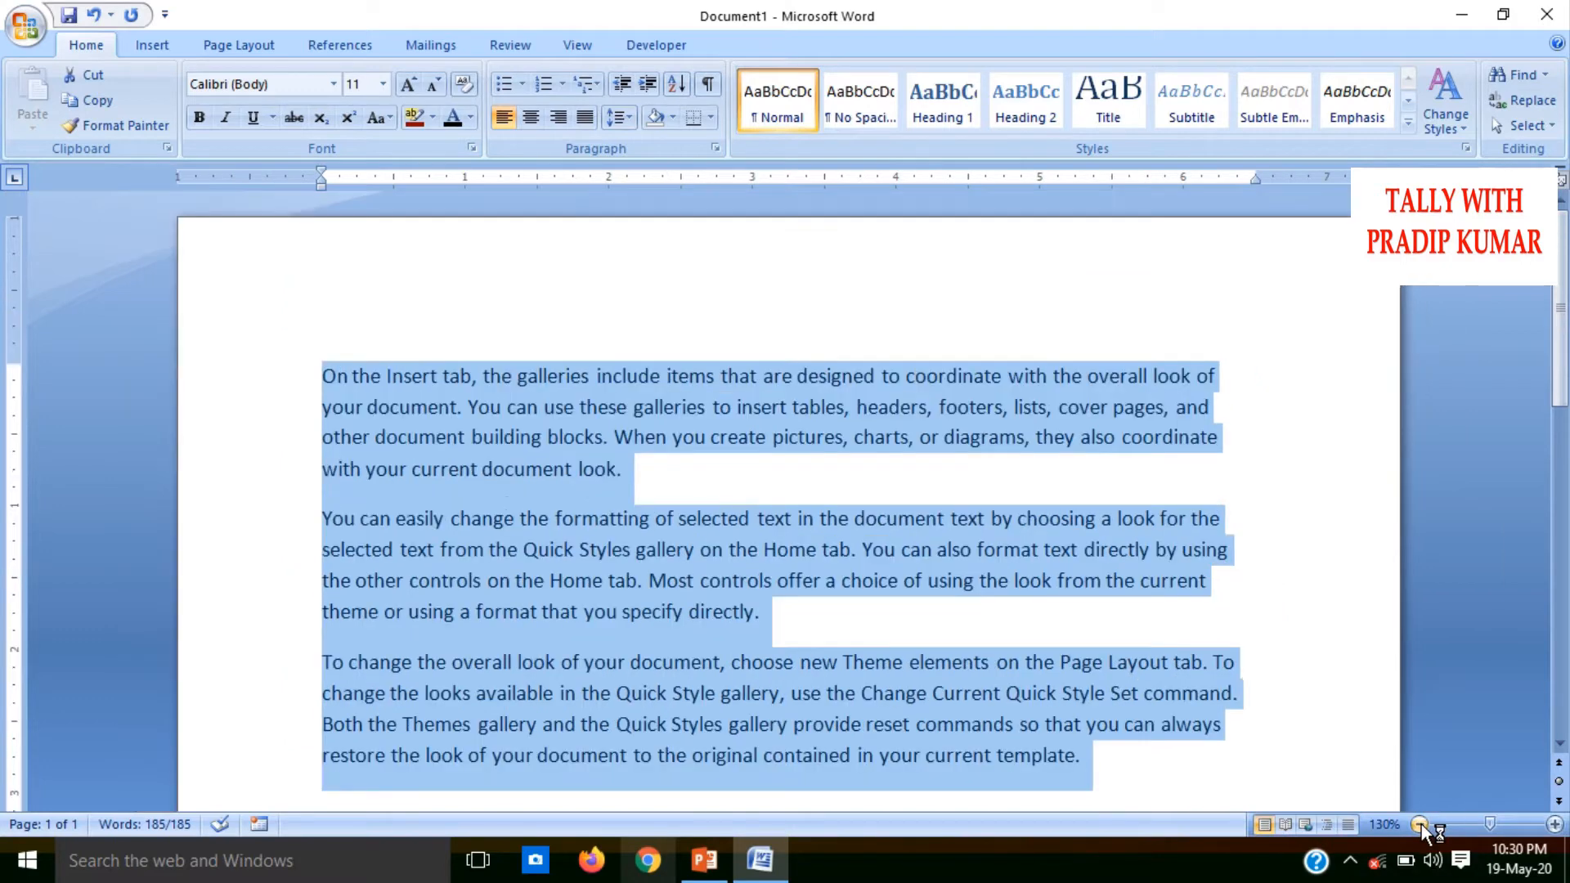
click(1420, 825)
click(1420, 825)
click(1420, 825)
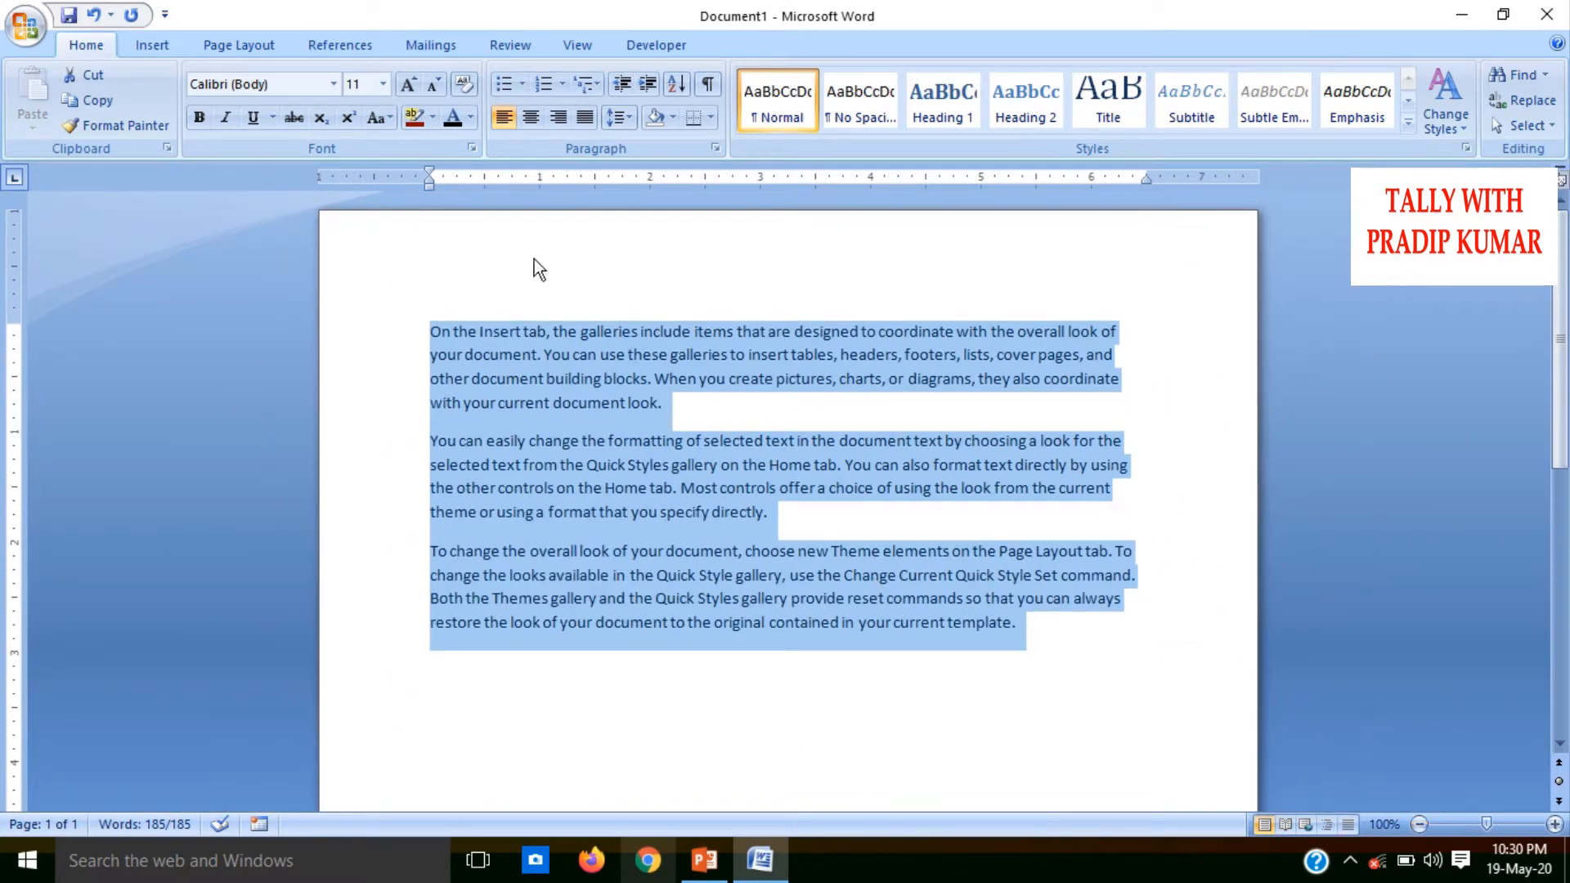
Try the Narrow and Moderate margin presets on the document
click(218, 44)
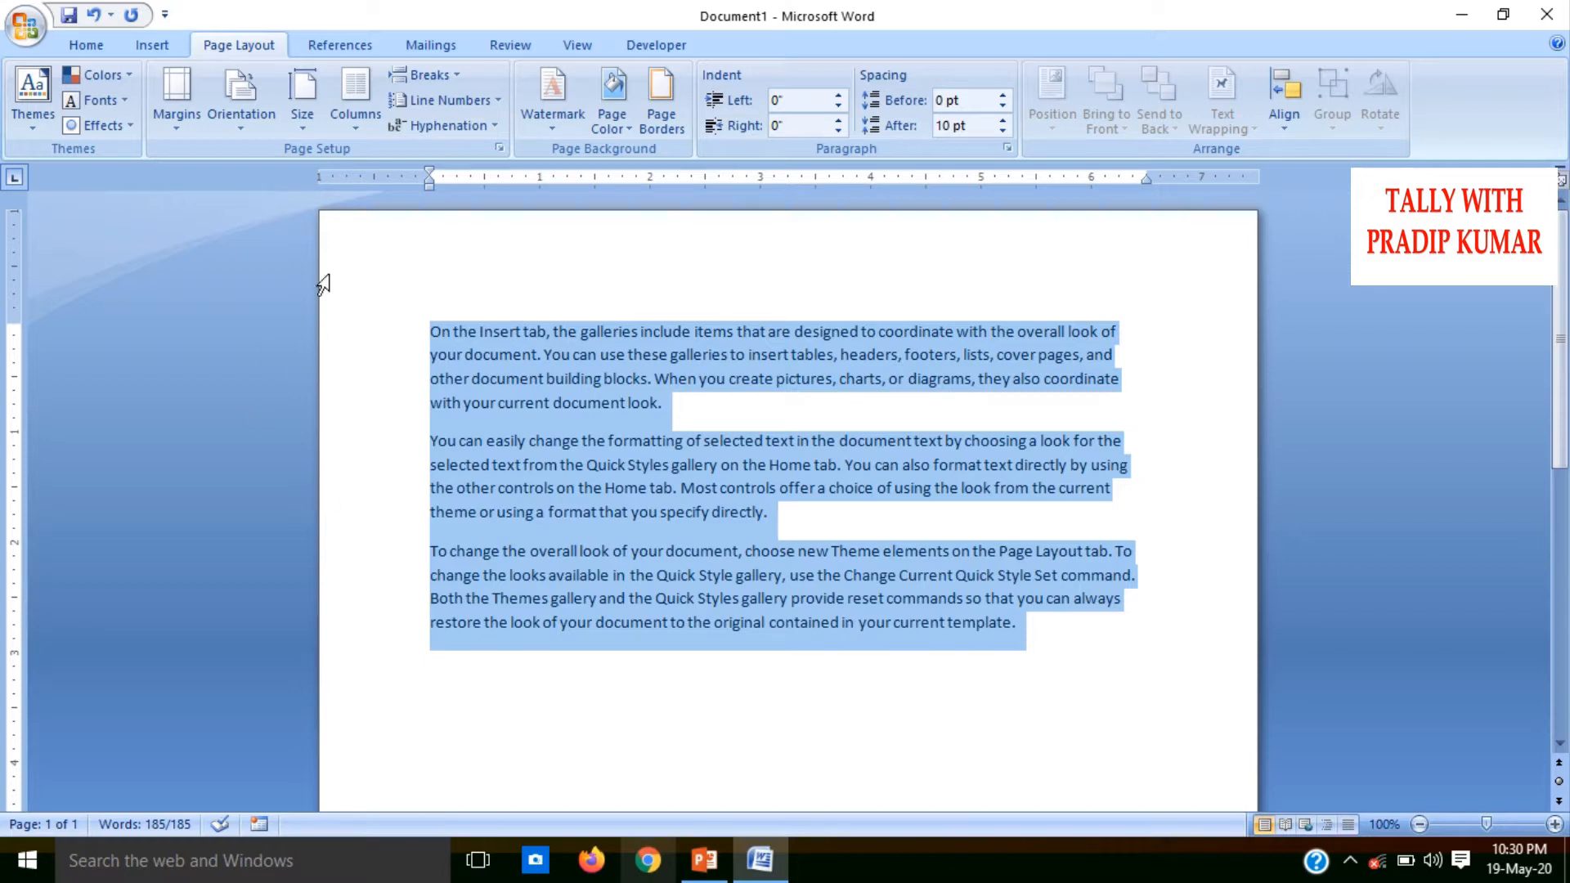
click(176, 114)
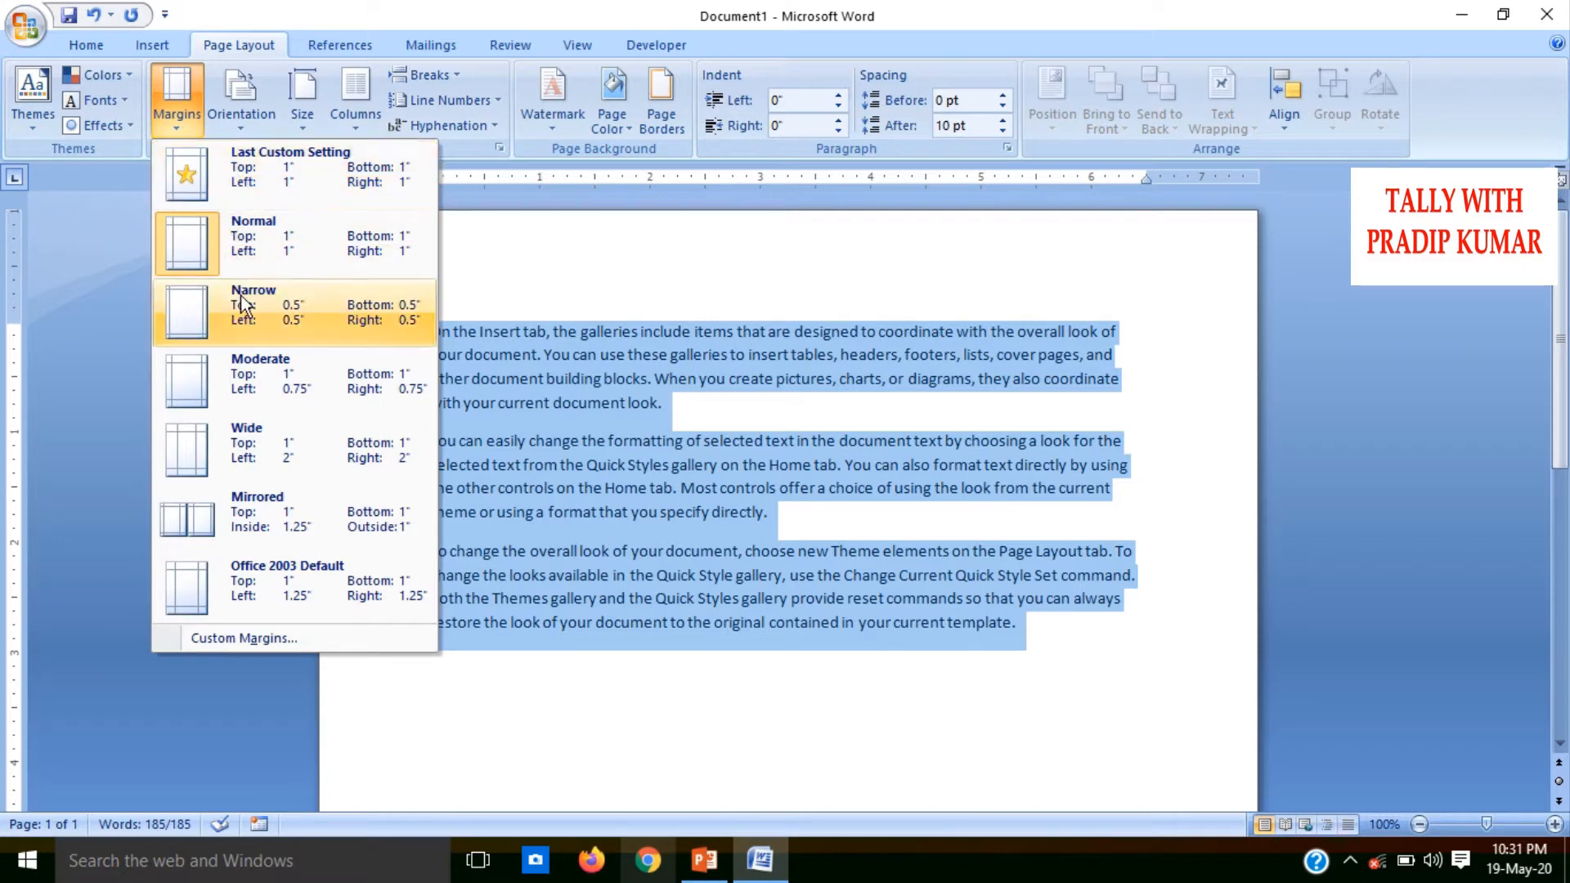
click(245, 335)
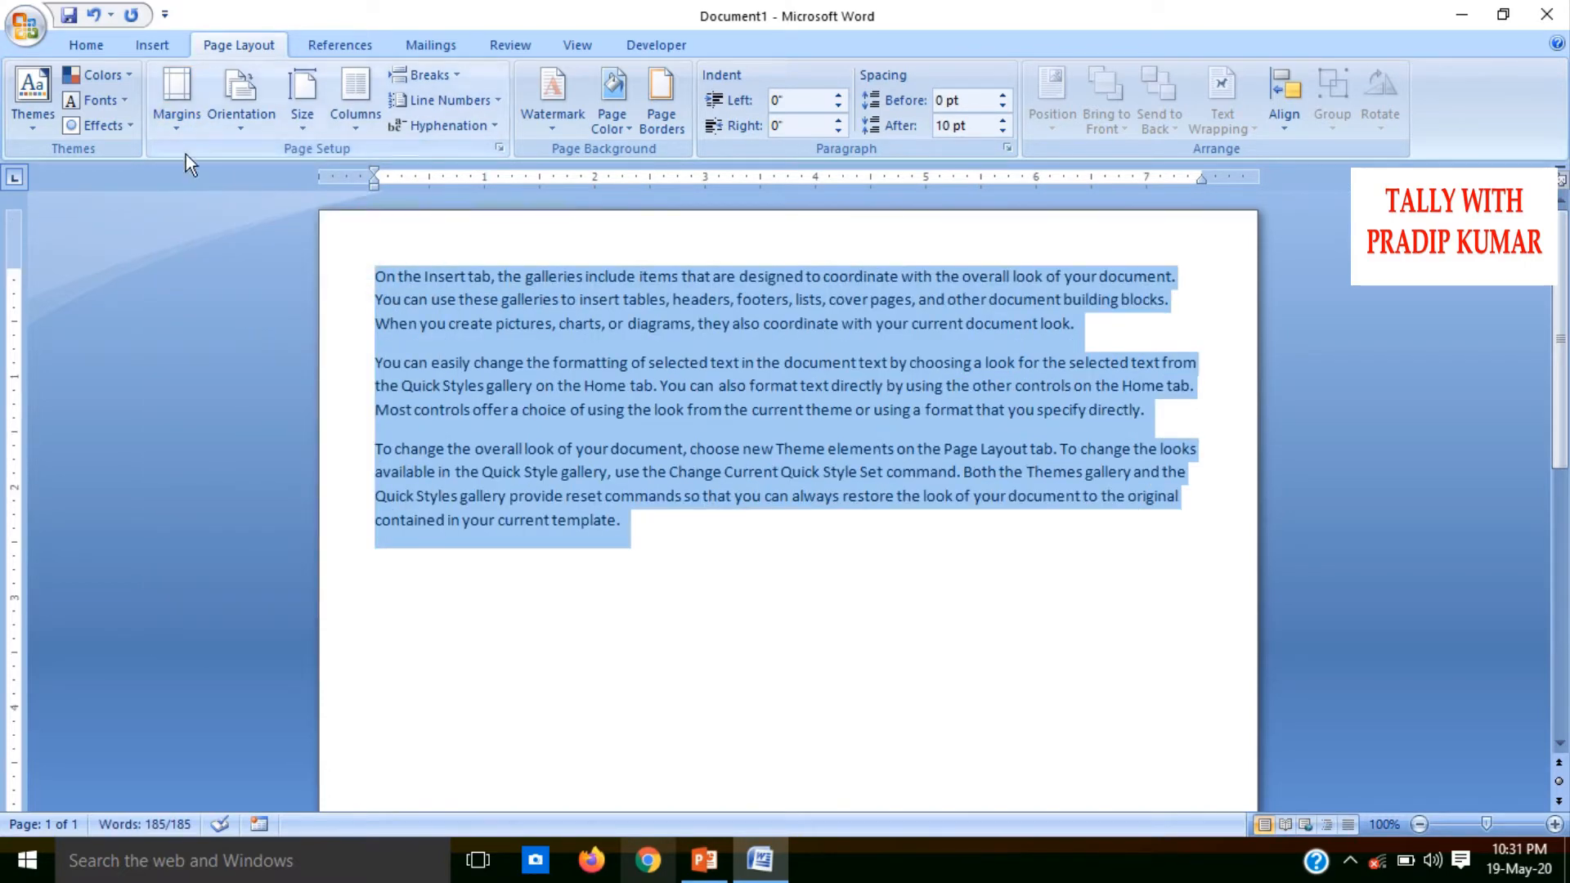
click(178, 123)
click(248, 400)
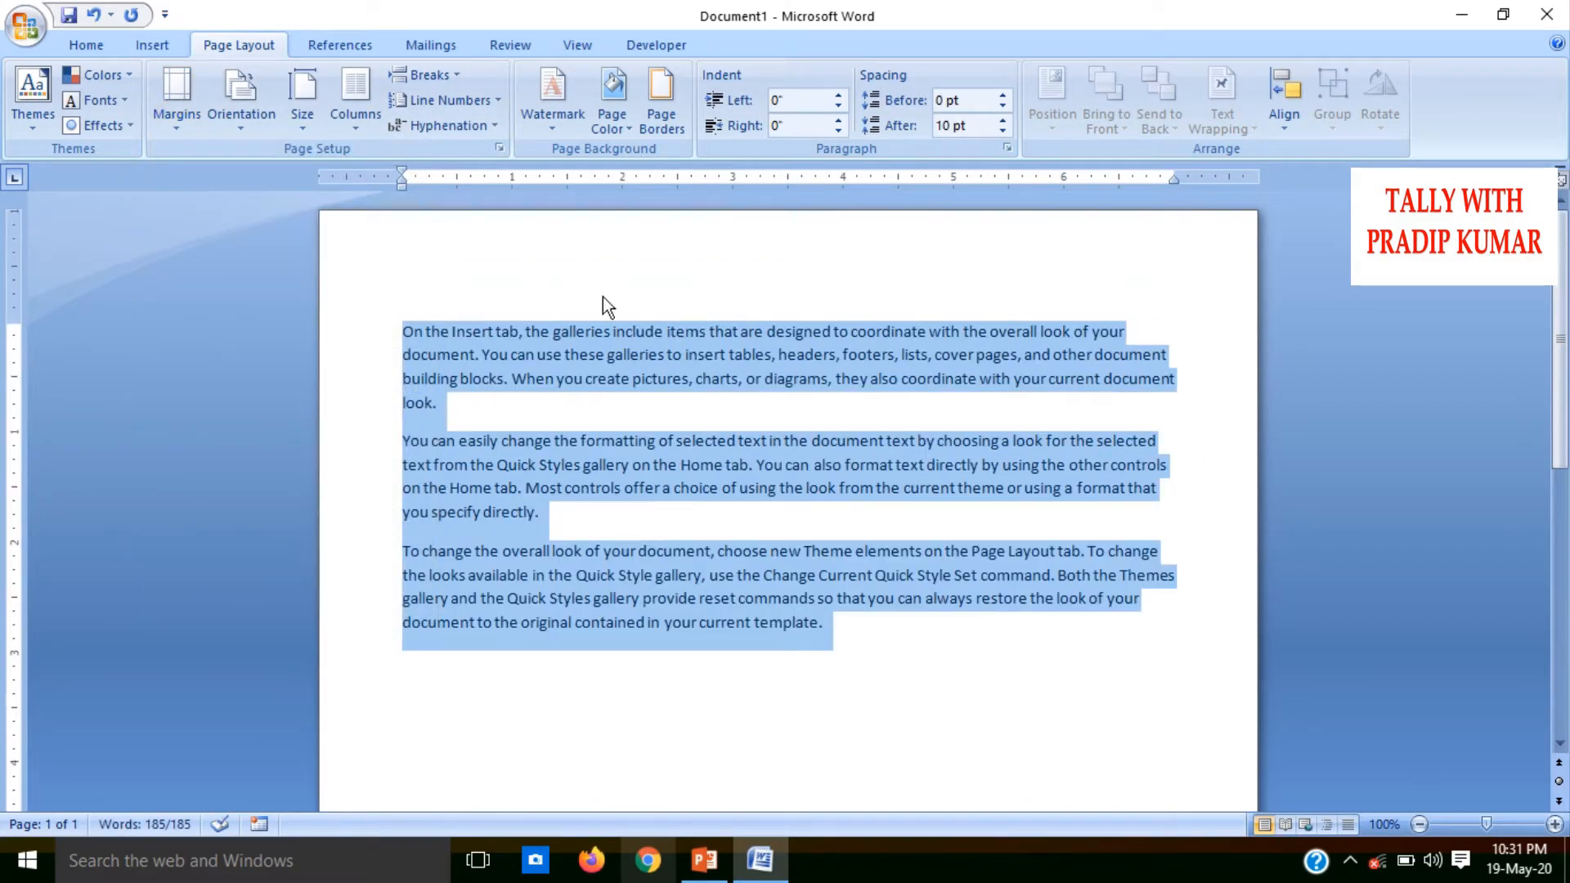
Set the page margins to the Wide preset, with 1" top and bottom and 2" left and right
click(174, 124)
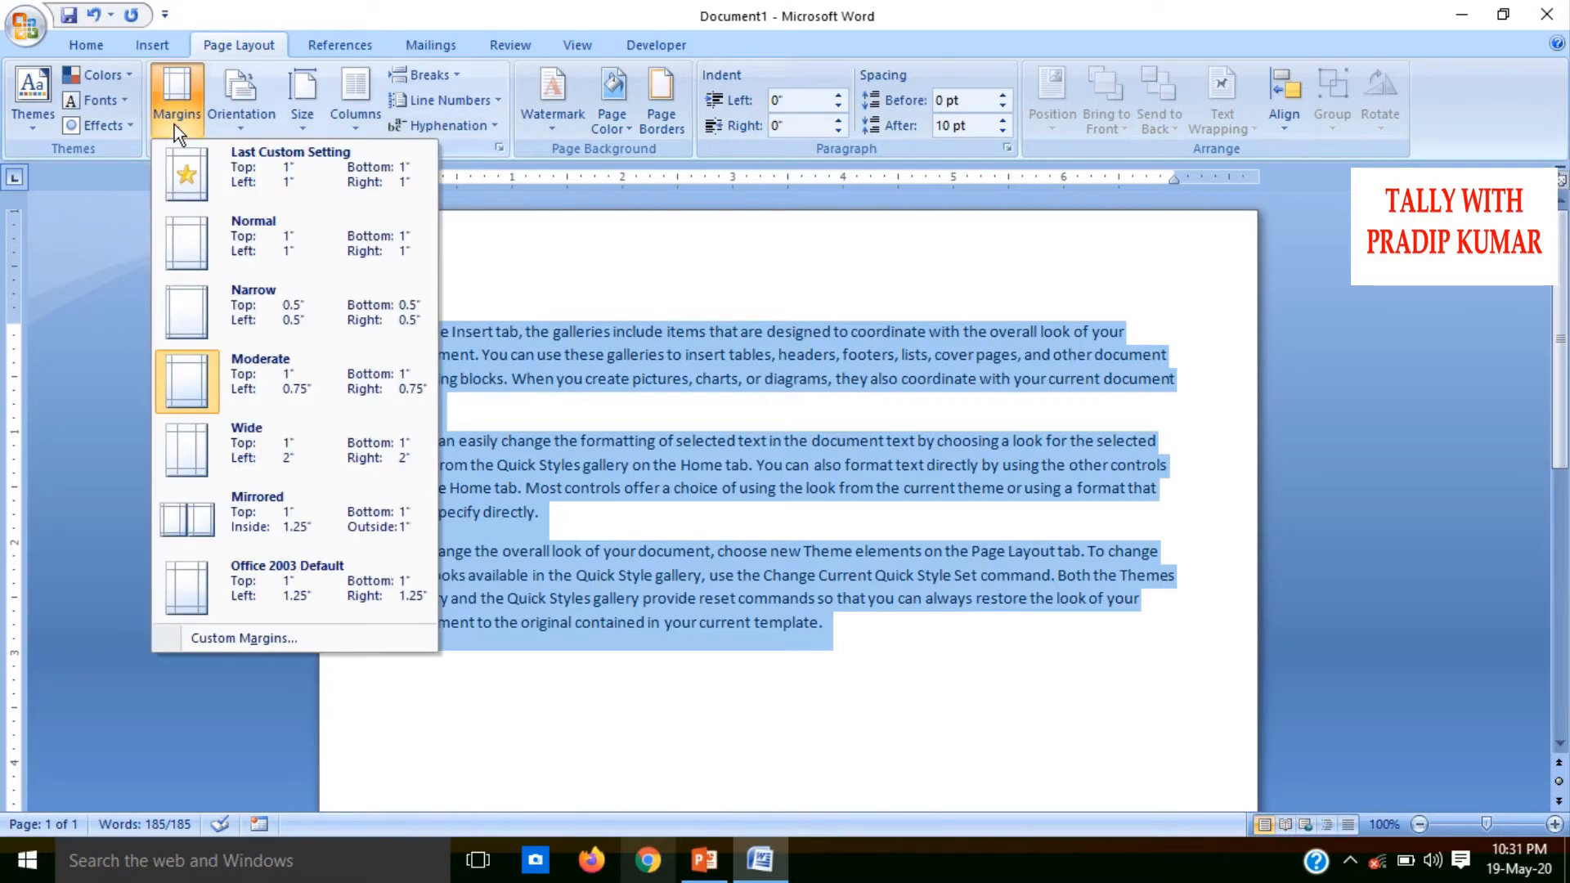
click(261, 437)
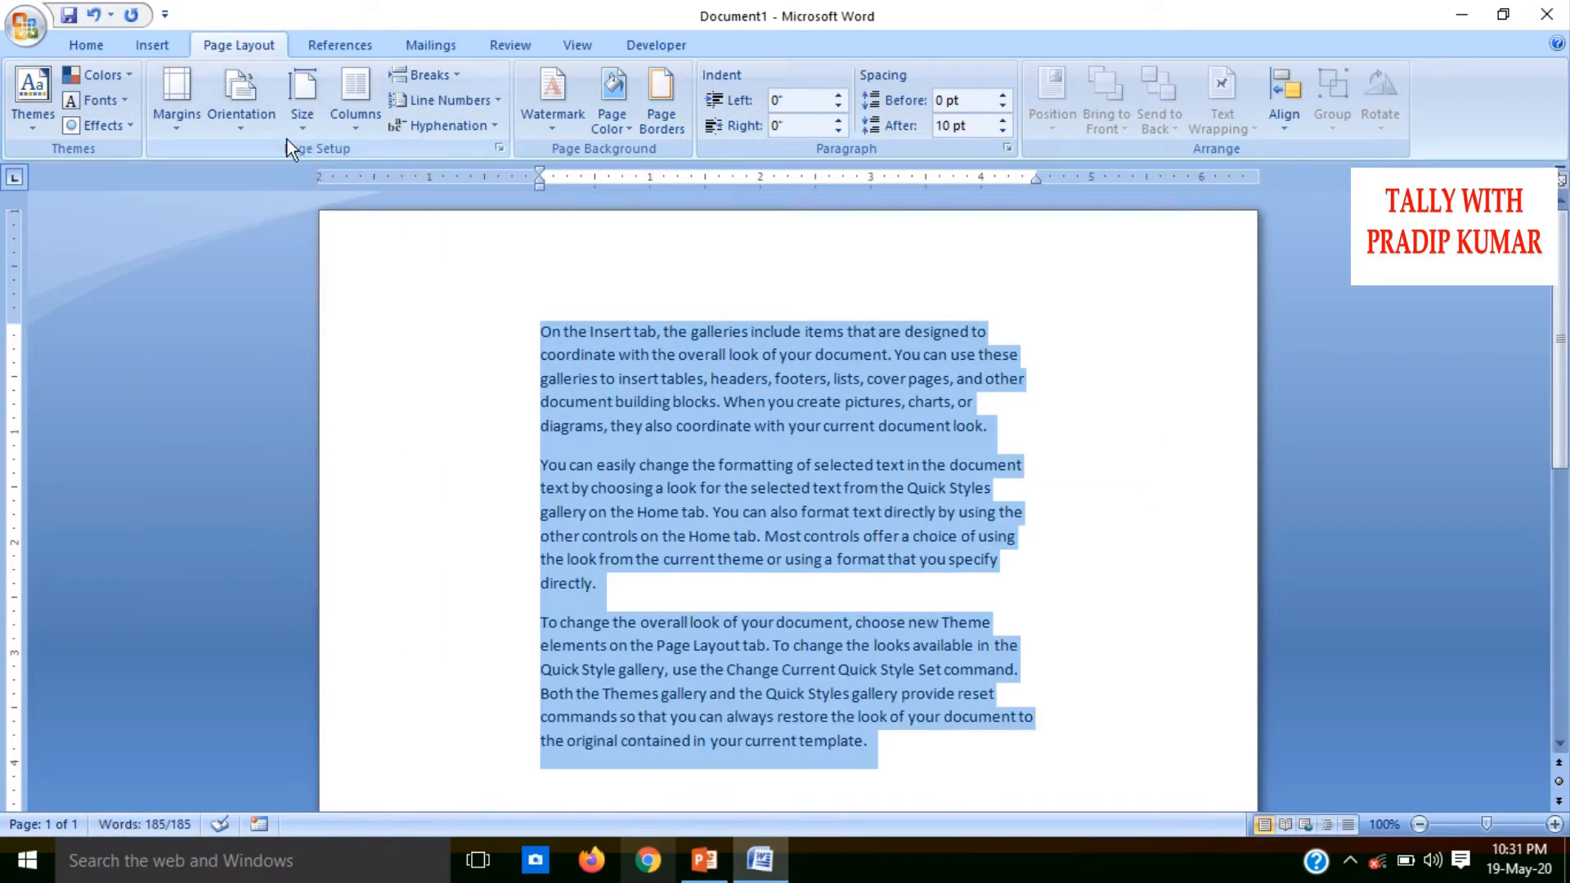
click(172, 121)
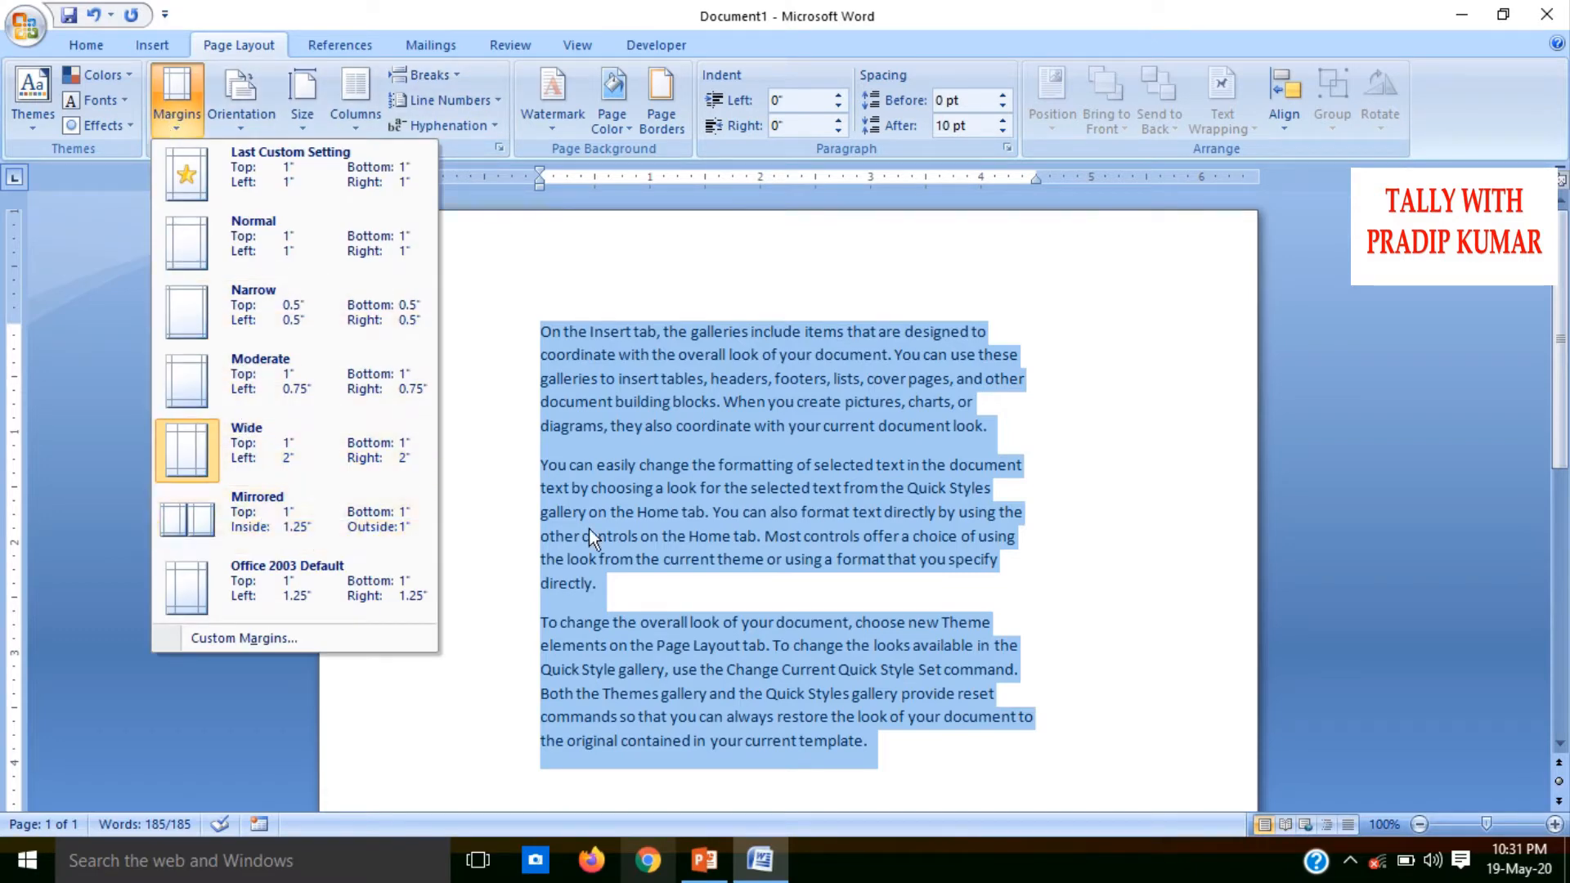
click(648, 546)
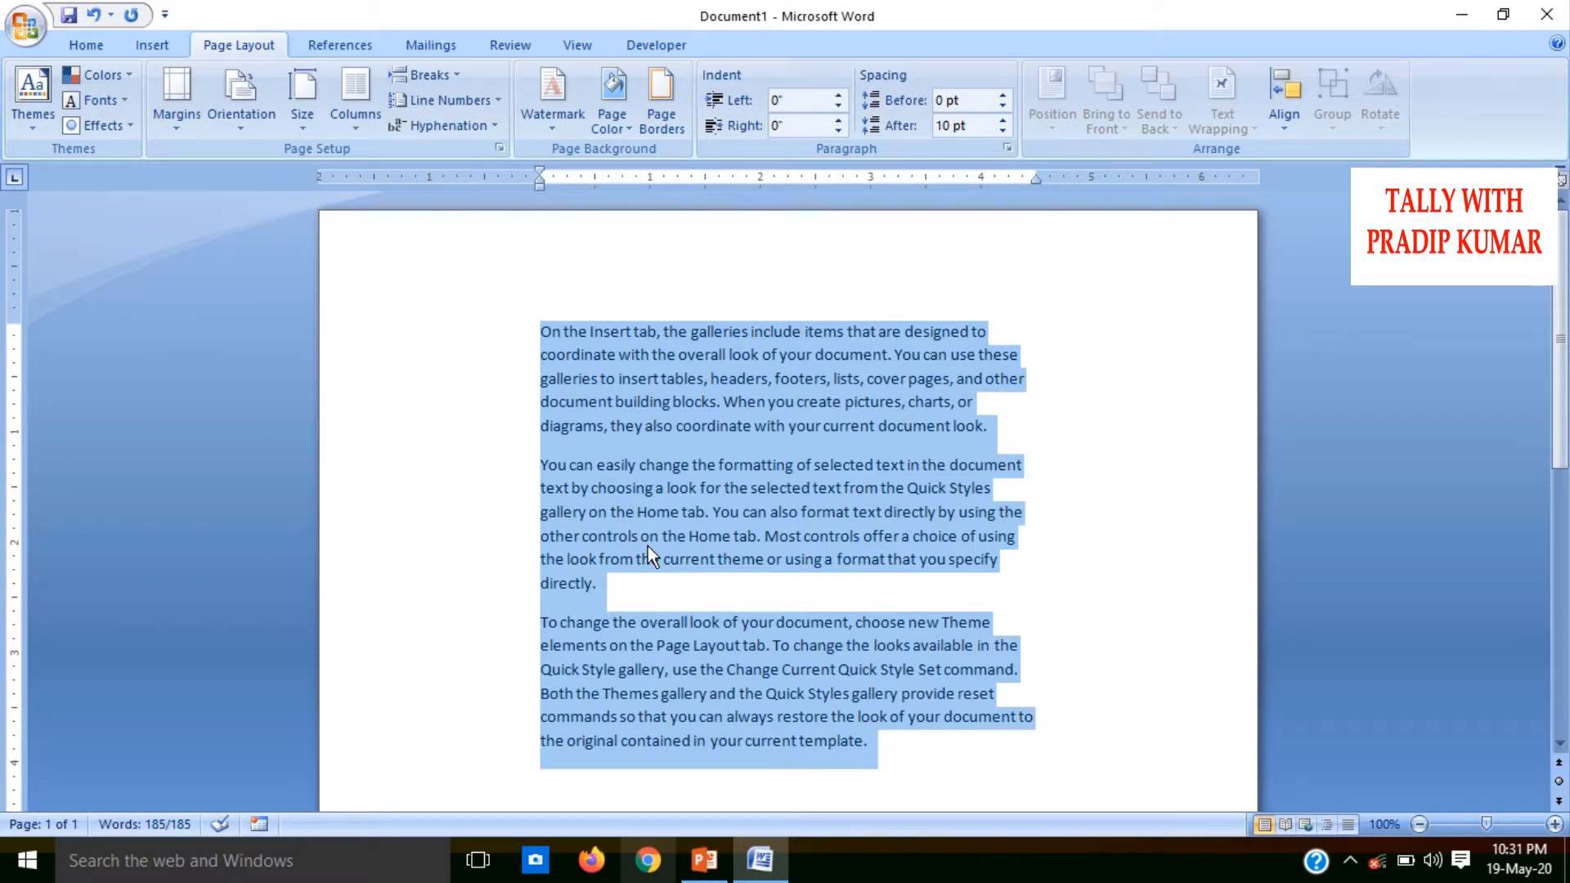
Copy the selected sample text and paste it three times over the selection to extend the document onto a second page
key(ctrl+c)
key(ctrl+v)
key(ctrl+v)
key(ctrl+v)
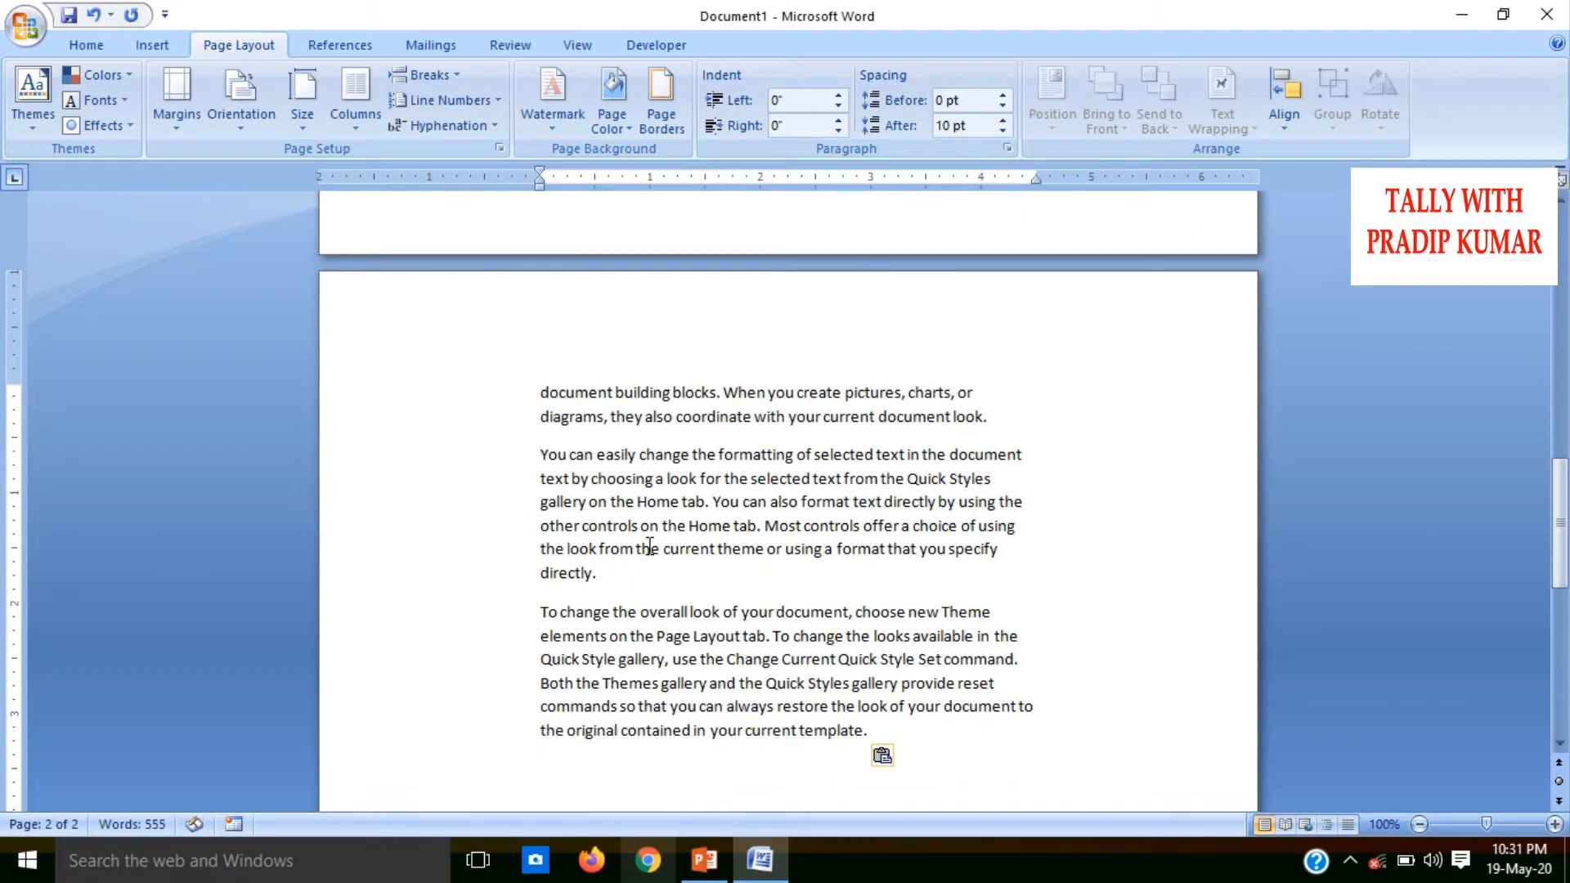
scroll(1022, 601, down, 1)
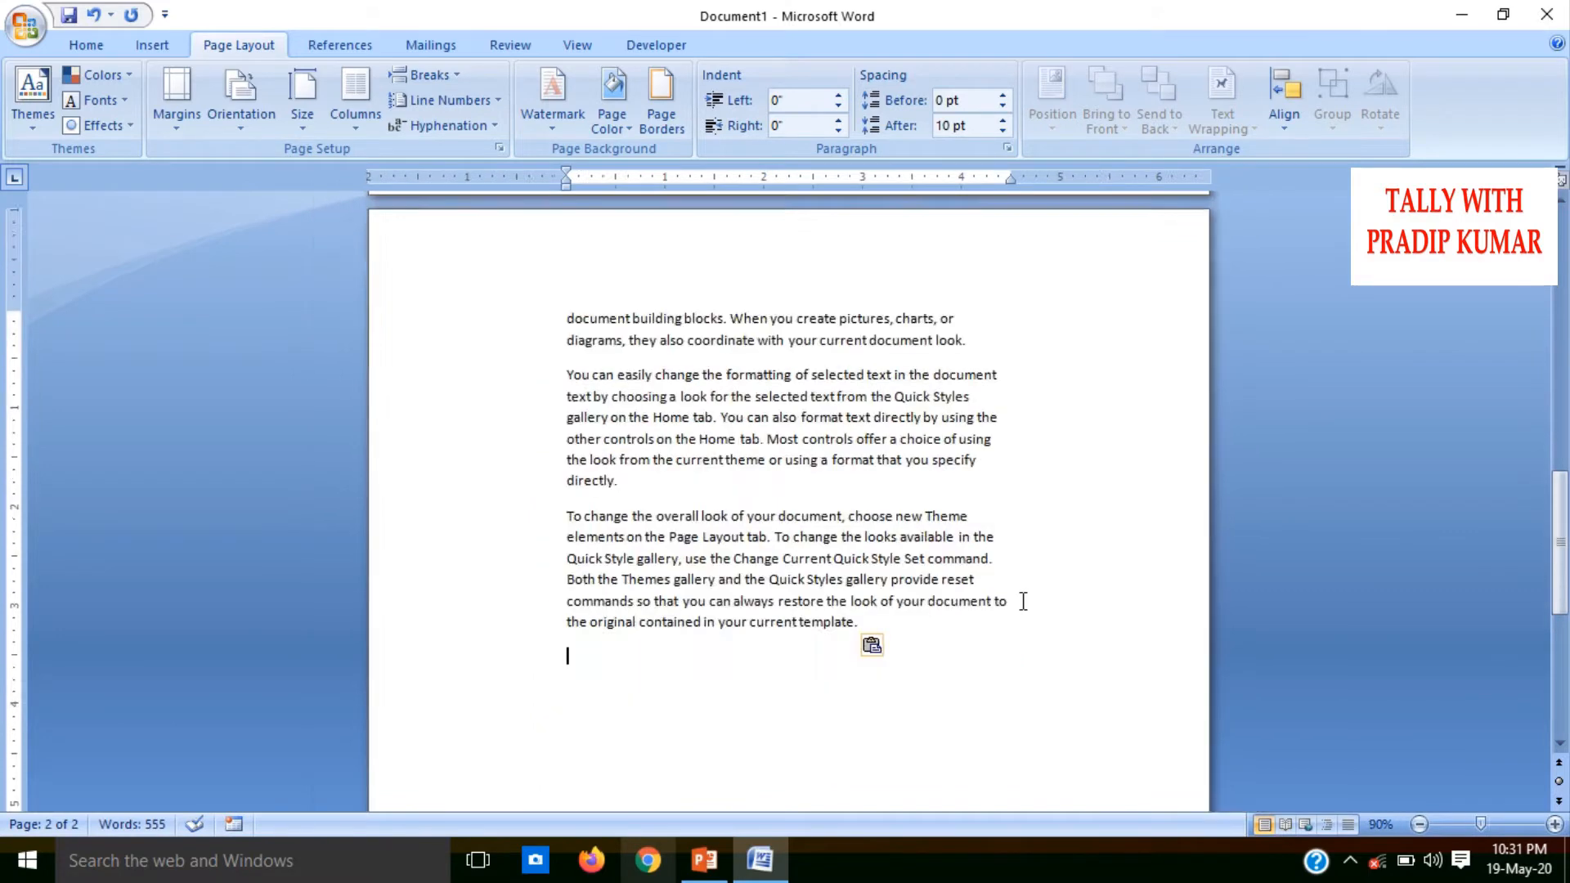
scroll(1022, 601, down, 3)
scroll(1021, 605, down, 2)
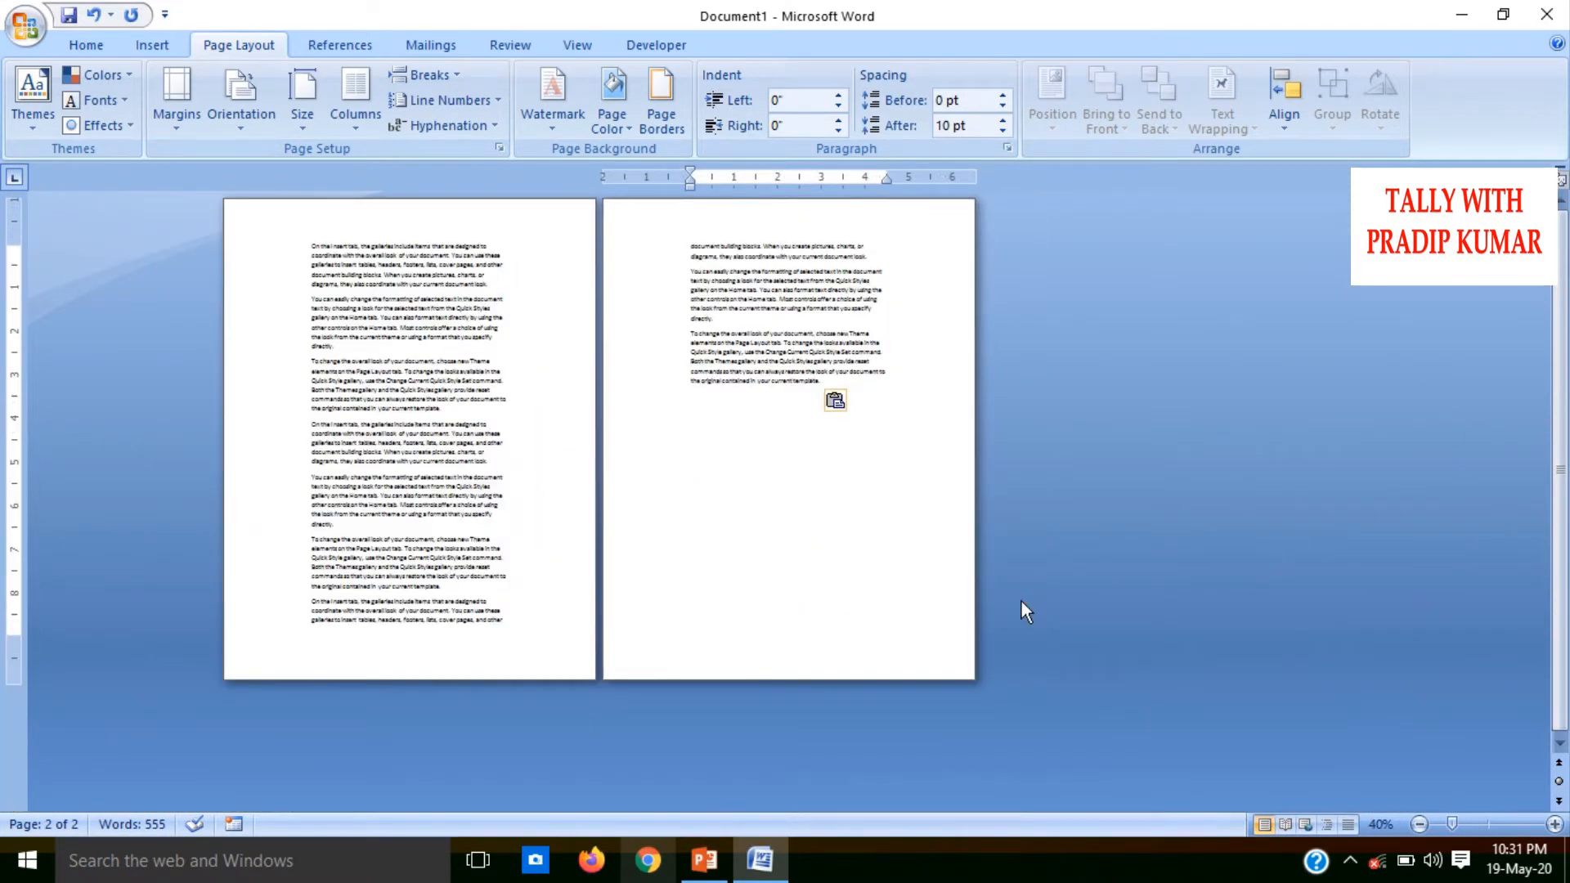
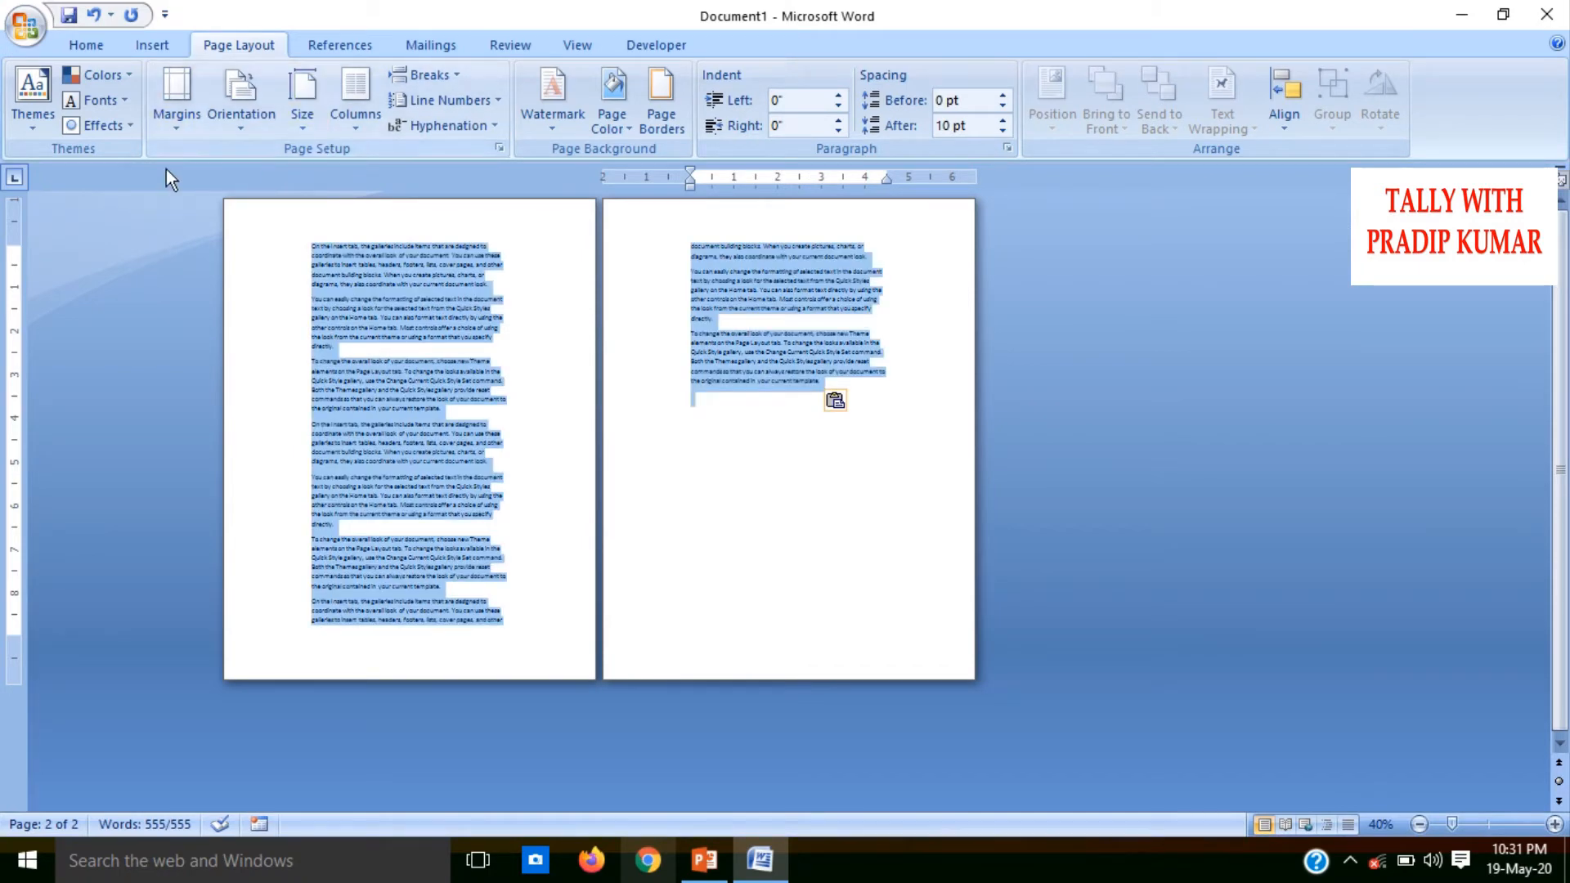
Try the Mirrored margin preset and paste another copy of the sample text at the end of the document
click(185, 125)
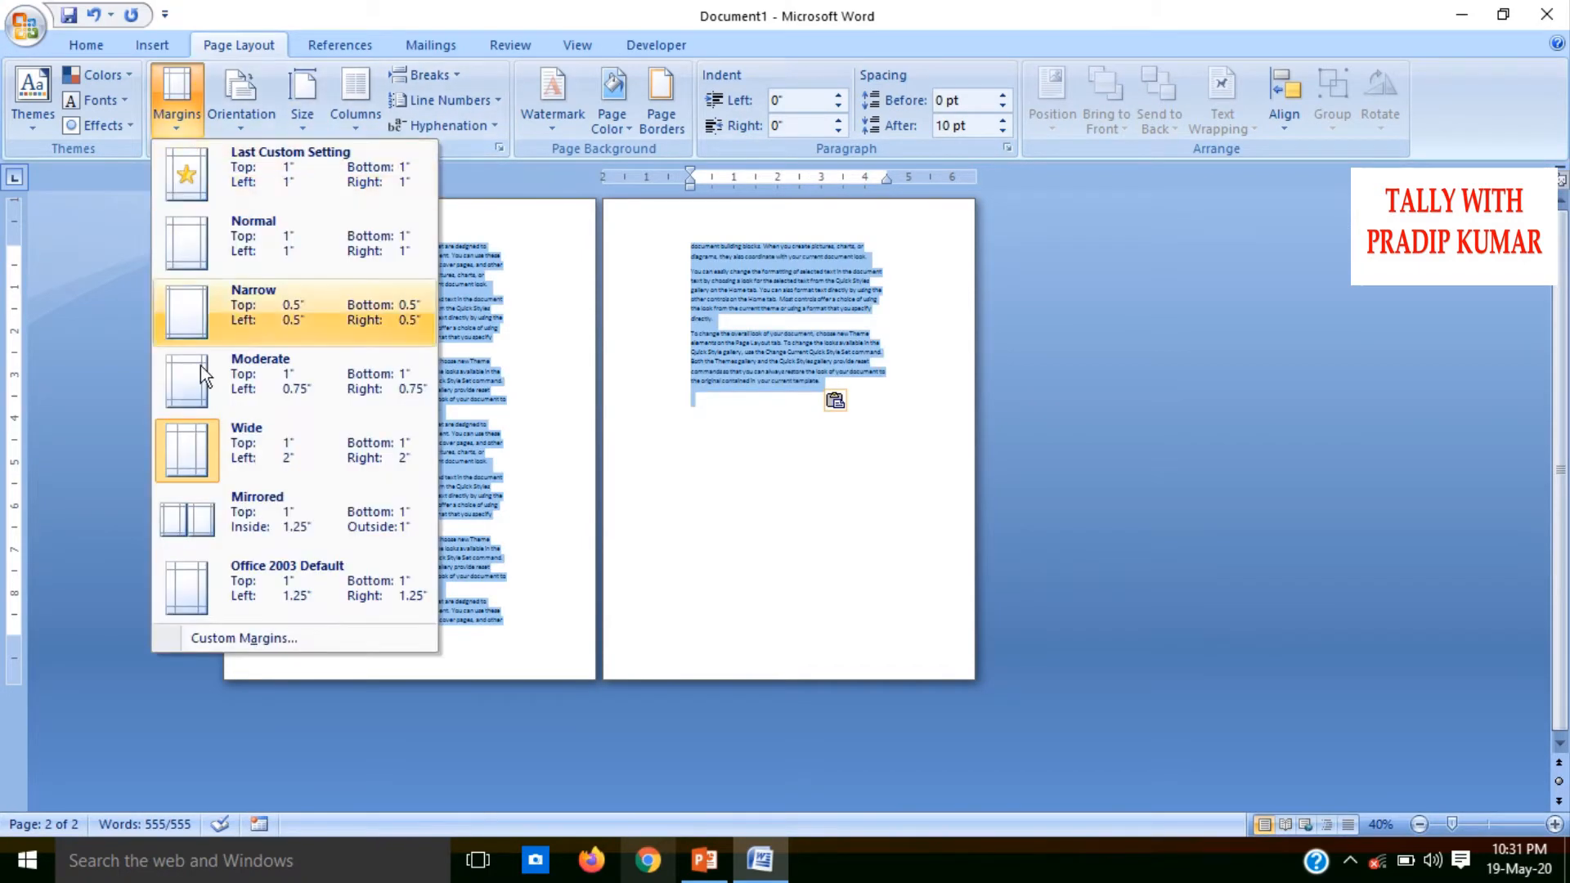
click(248, 495)
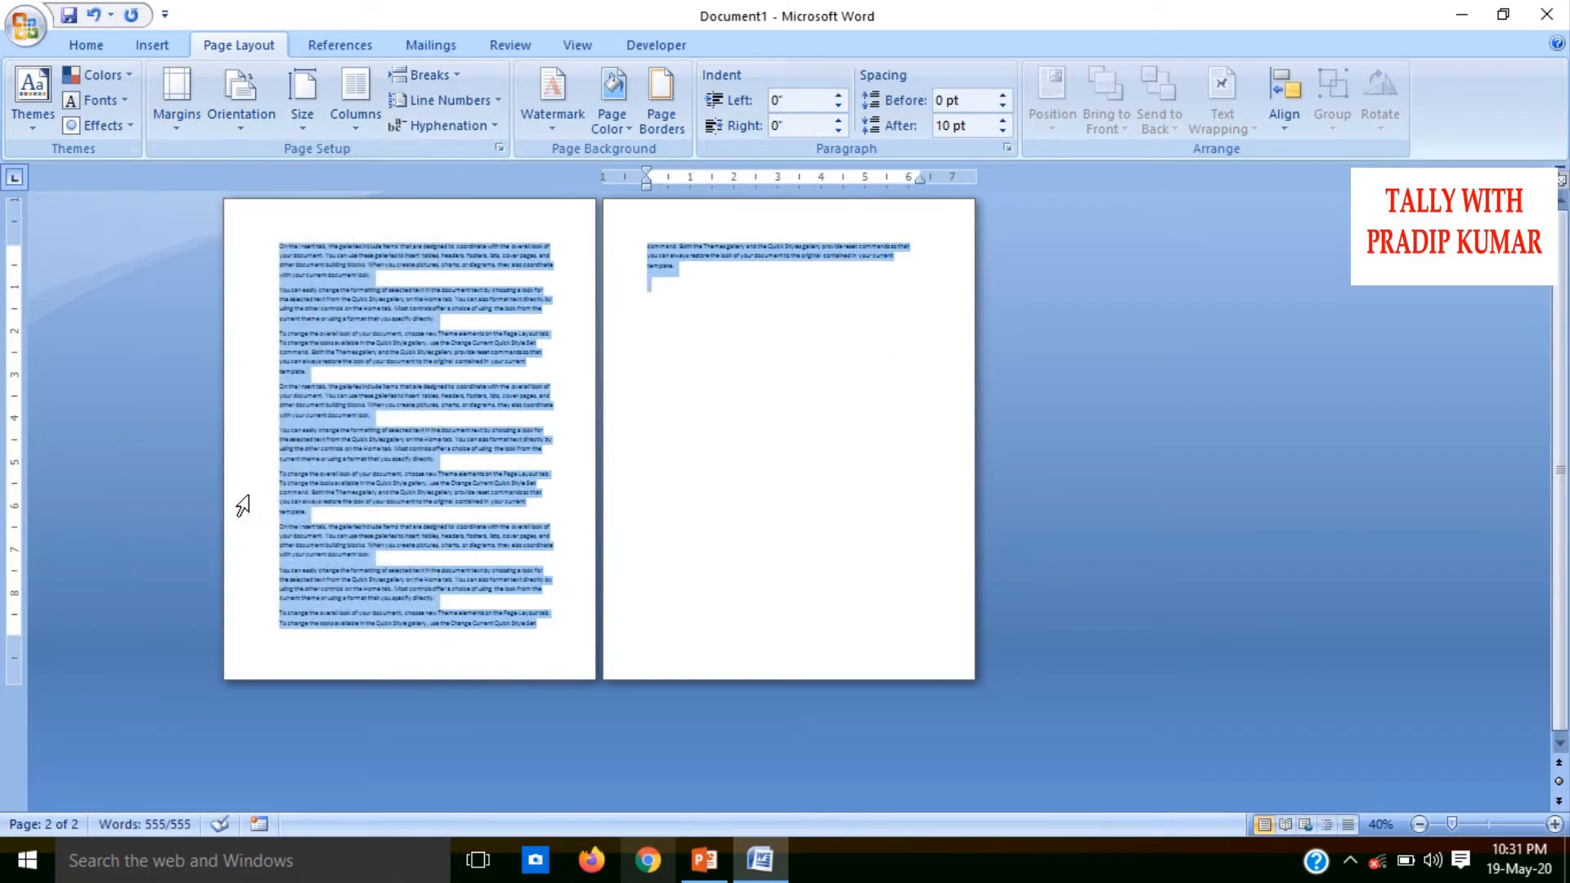
click(684, 349)
text(On the Insert tab, the galleries include items that are designed to coordinate with the overall look of your document. You can use these galleries to insert tables, headers, footers, lists, cover pages, and other document building blocks. When you create pictures, charts, or diagrams, they also coordinate with your current document look. You can easily change the formatting of selected text in the document text by choosing a look for the selected text from the Quick Styles gallery on the Home tab. You can also format text directly by using the other controls on the Home tab. Most controls offer a choice of using the look from the current theme or using a format that you specify directly. To change the overall look of your document, choose new Theme elements on the Page Layout tab. To change the looks available in the Quick Style gallery, use the Change Current Quick Style Set command. Both the Themes gallery and the Quick Styles gallery provide reset commands so that you can always restore the look of your document to the original contained in your current template.)
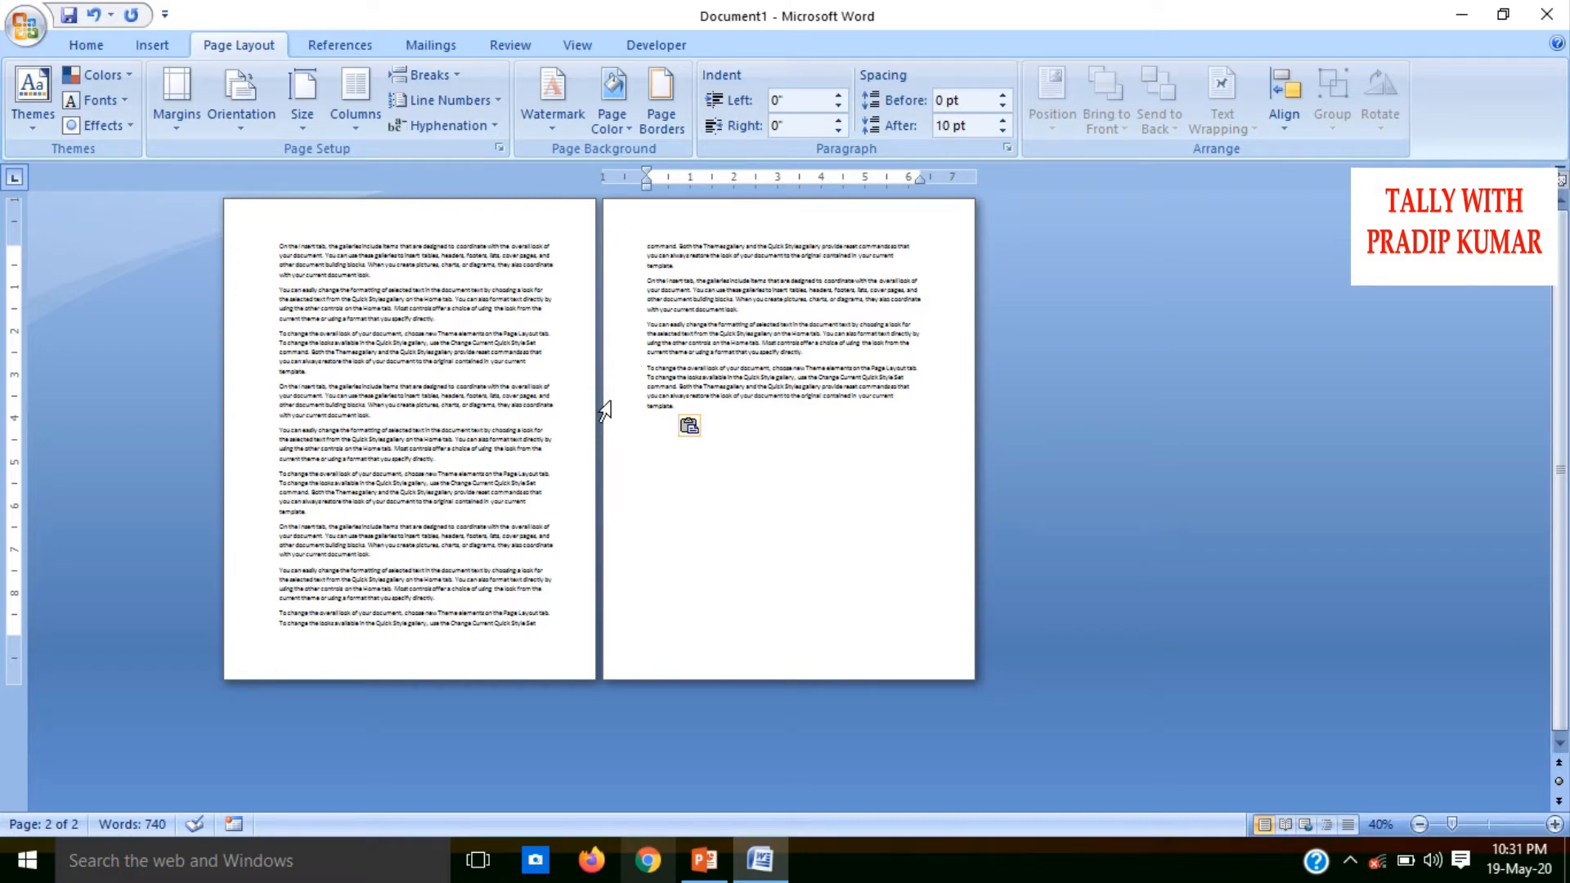
Undo the Mirrored margins and the extra pastes back to a single copy of the sample text
key(ctrl+z)
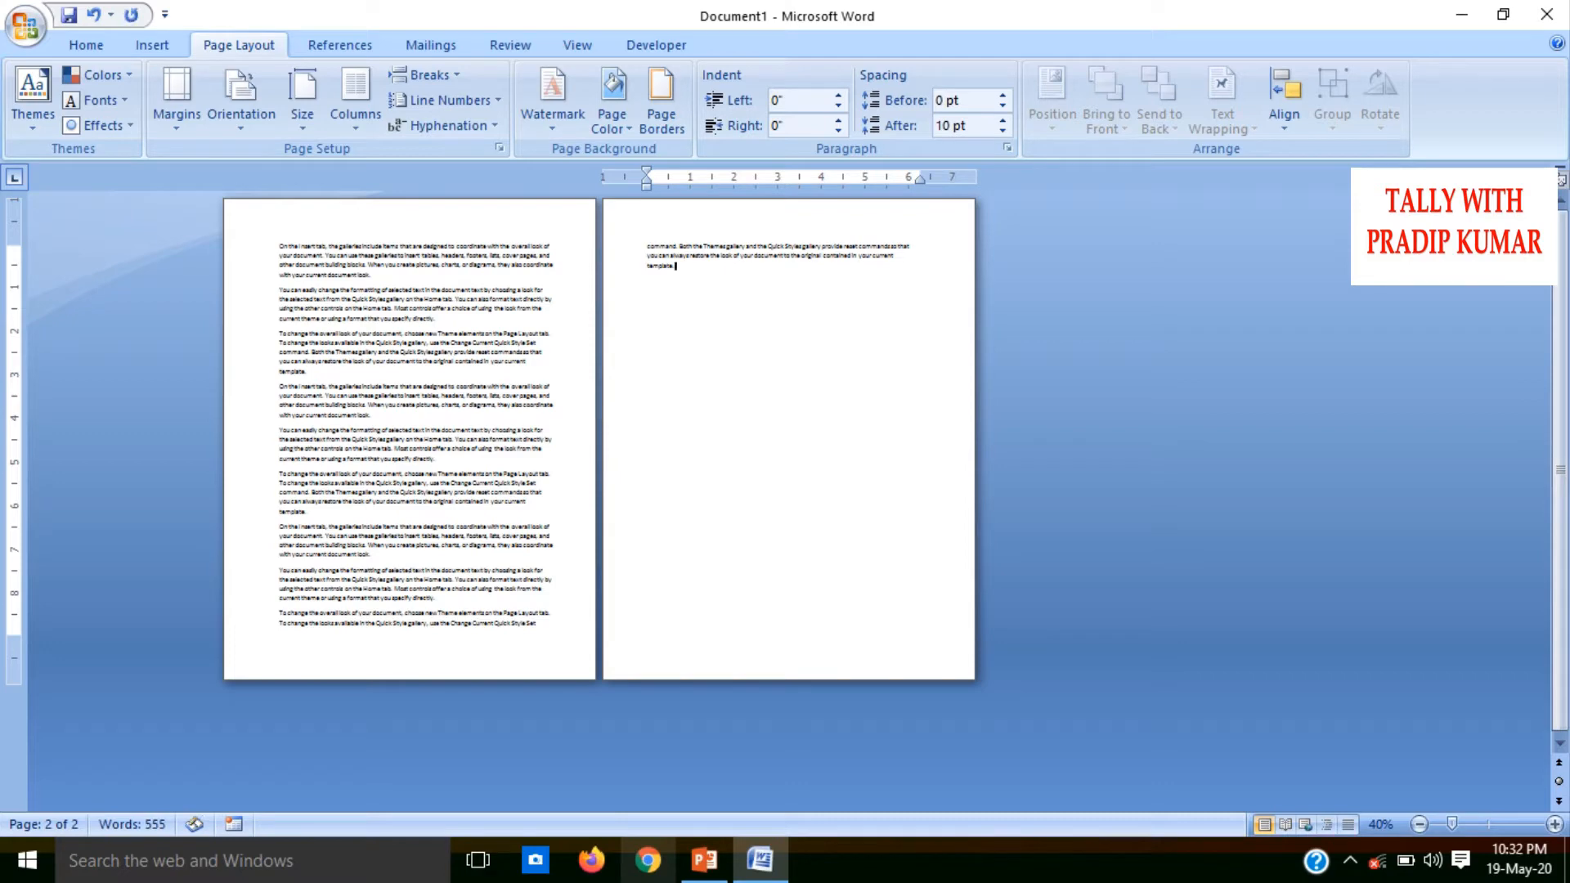
key(ctrl+z)
key(ctrl+z)
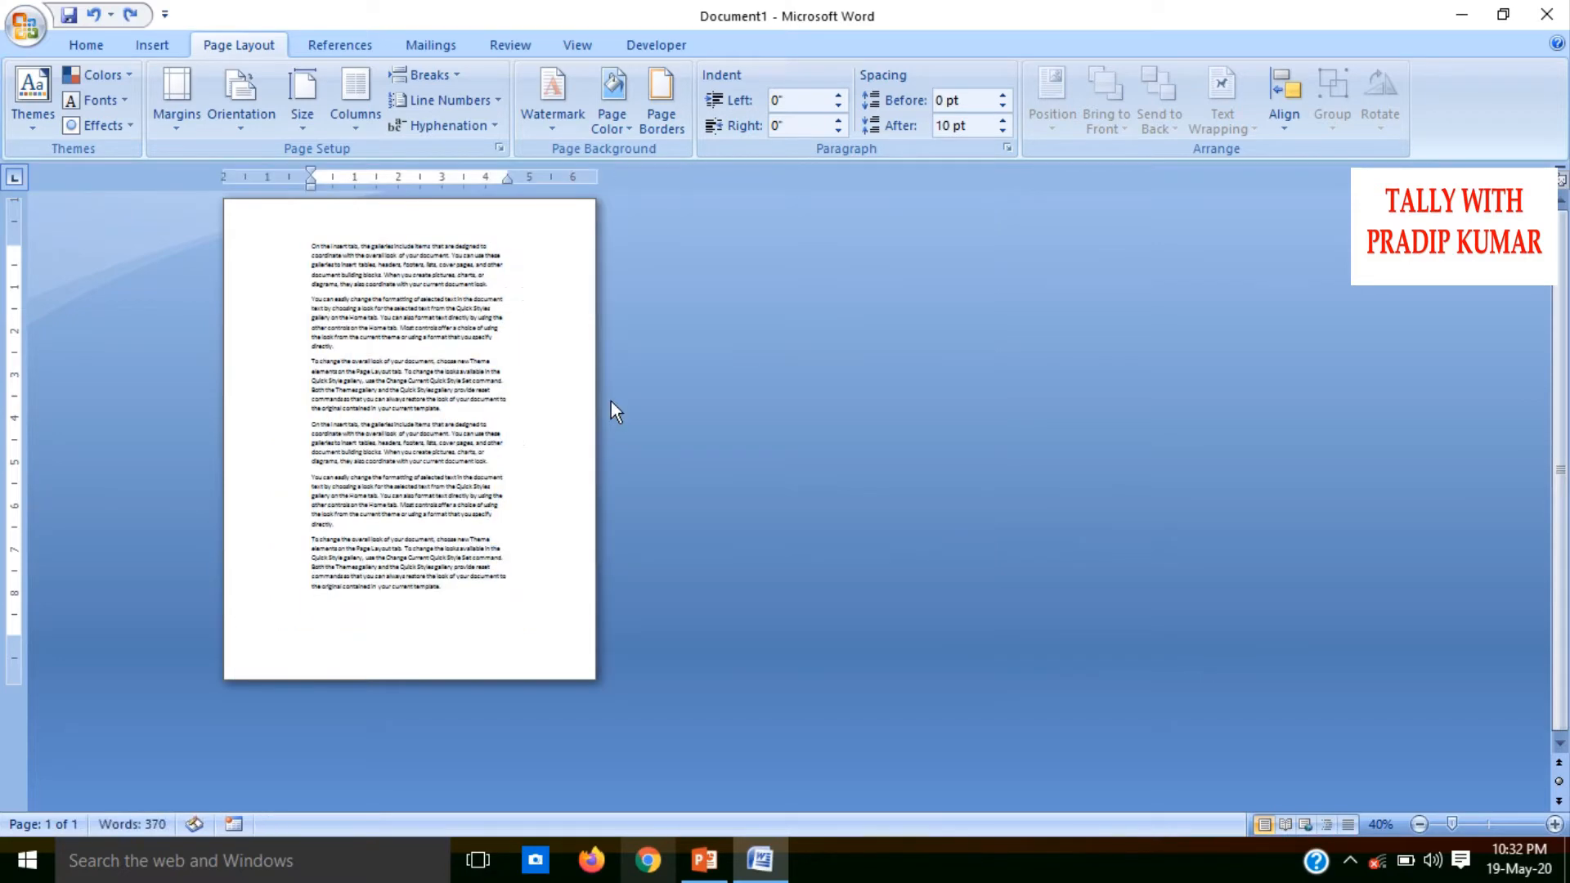
key(ctrl+z)
key(ctrl+a)
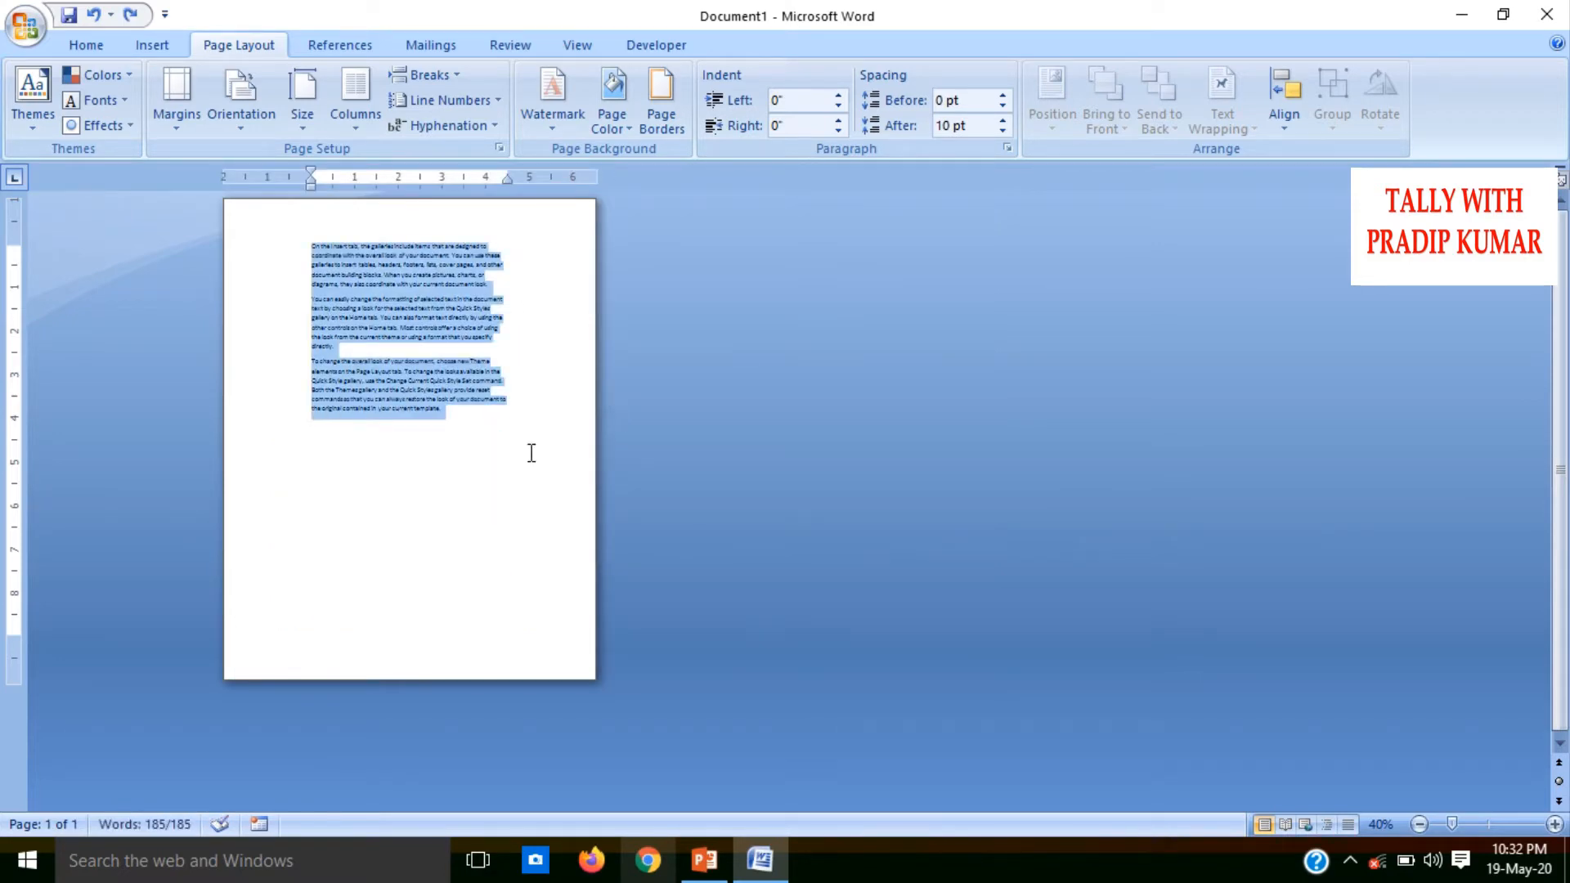
click(484, 496)
ctrl+scroll(480, 499, up, 5)
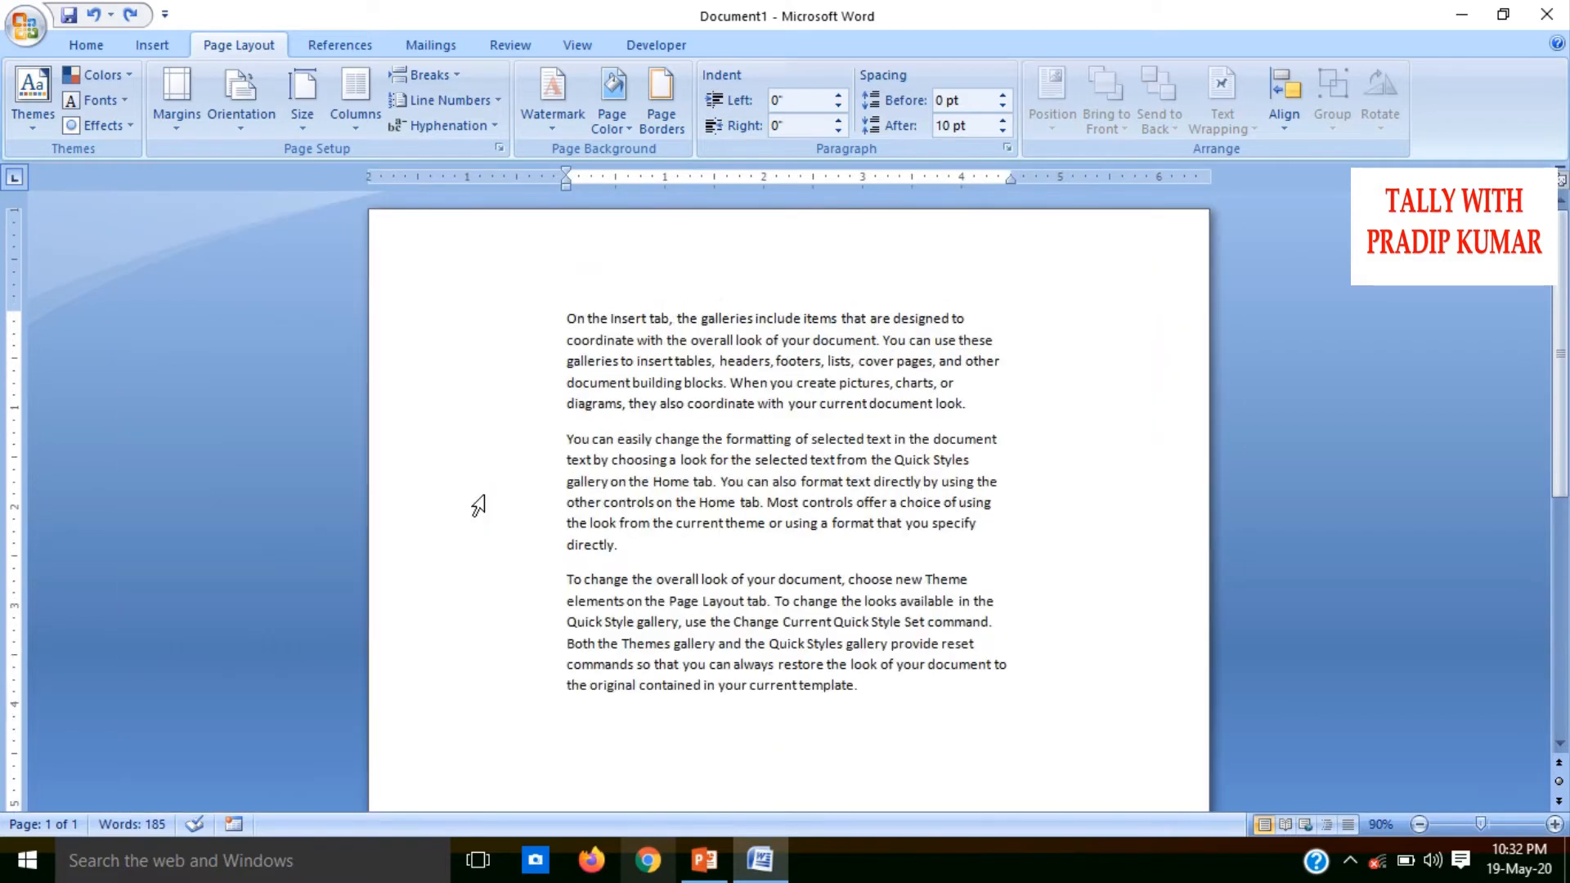
ctrl+scroll(477, 501, down, 4)
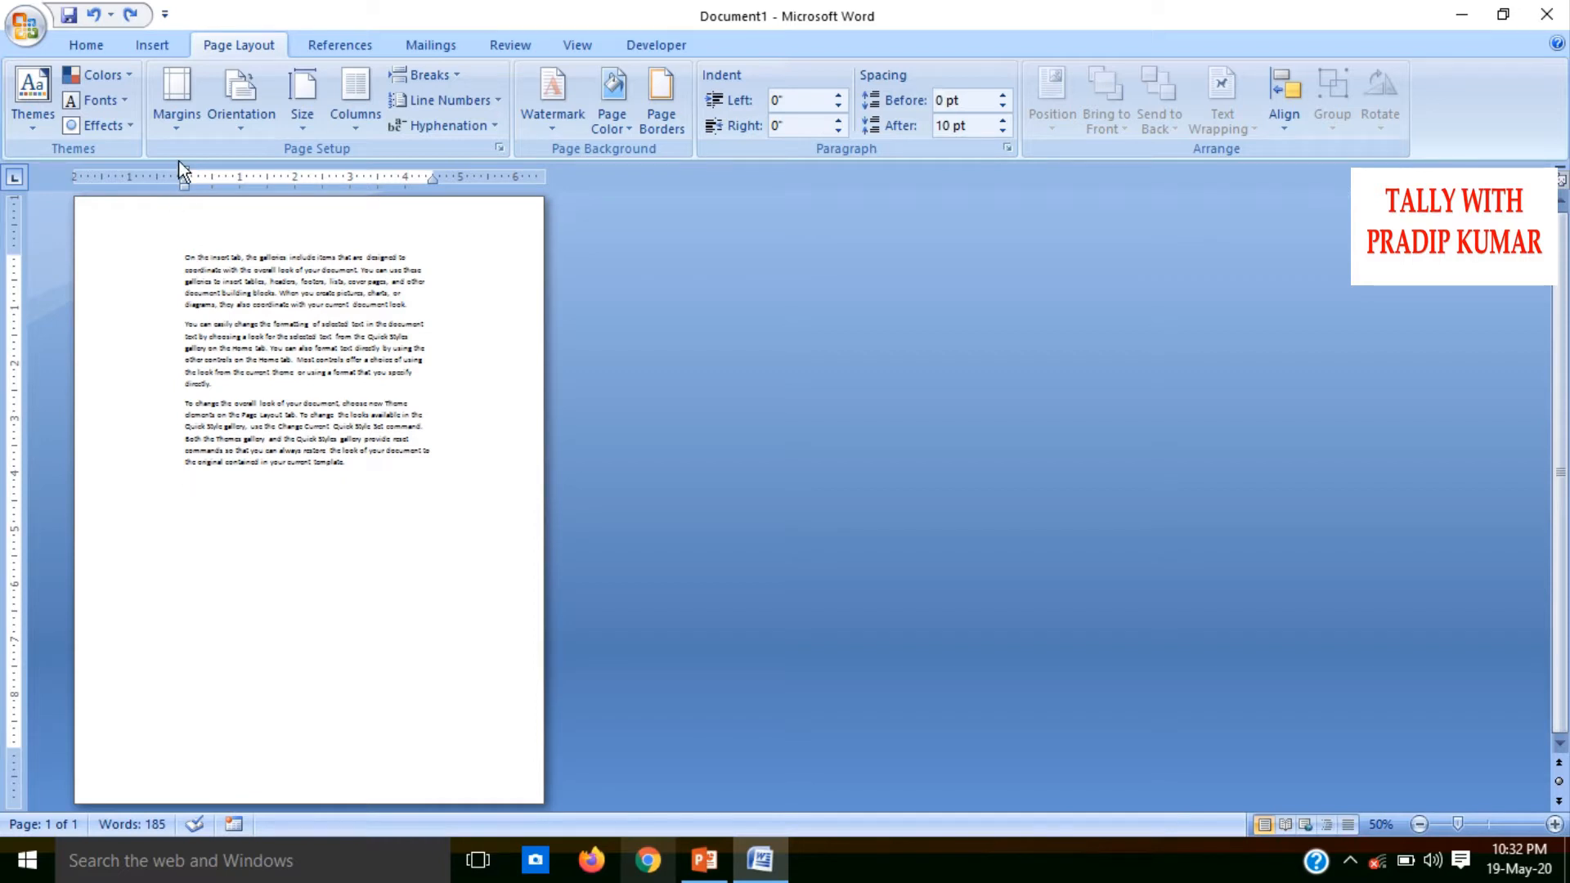
Open the custom margin settings and set the top margin to 1"
click(185, 130)
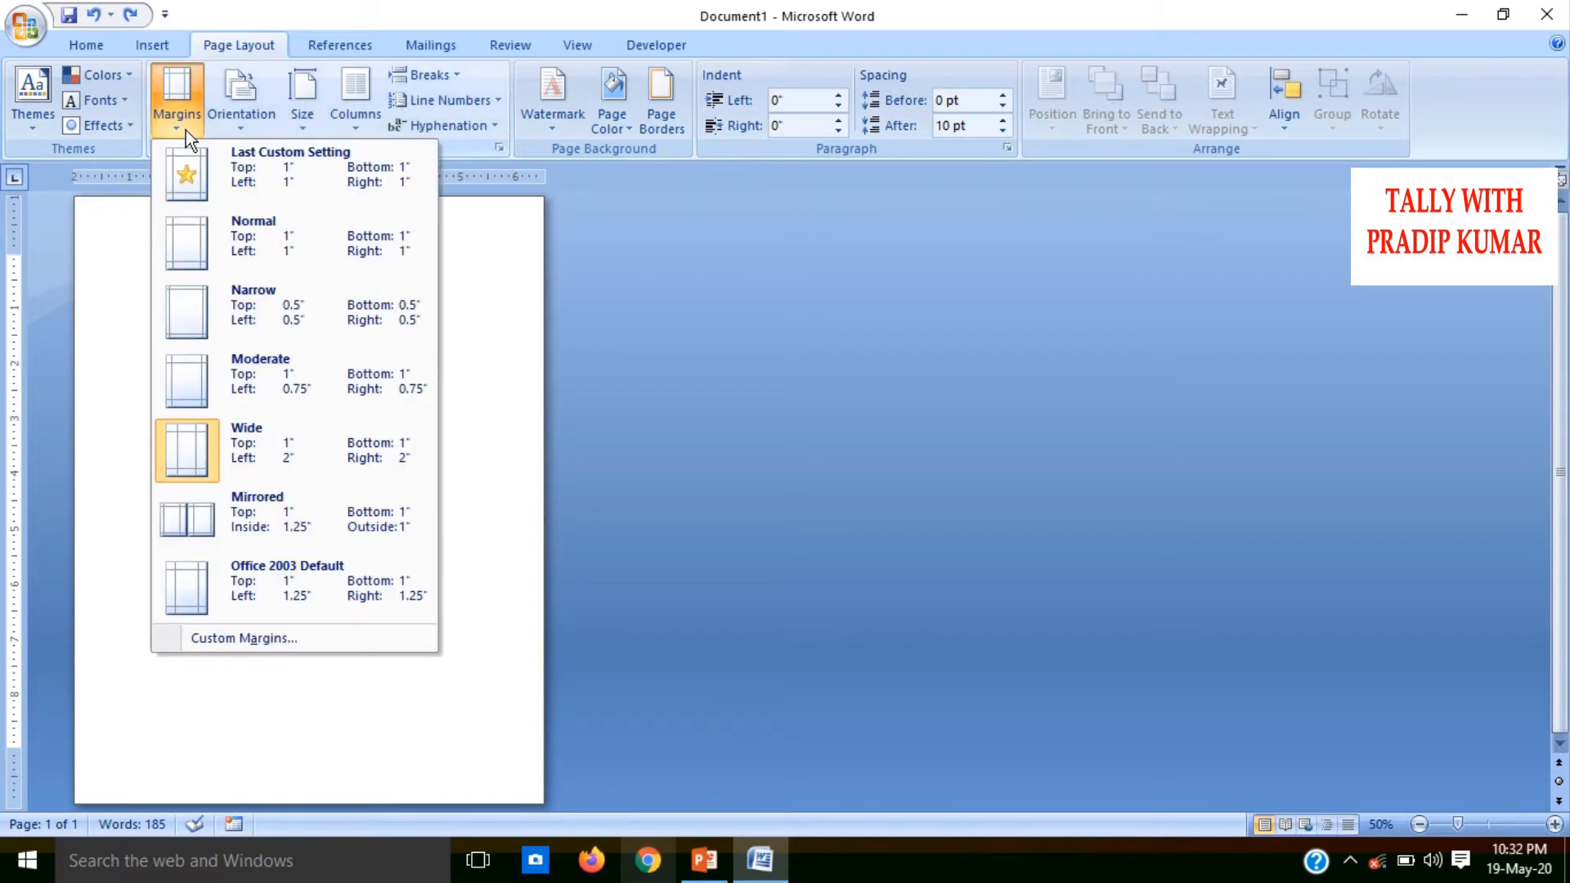
click(271, 639)
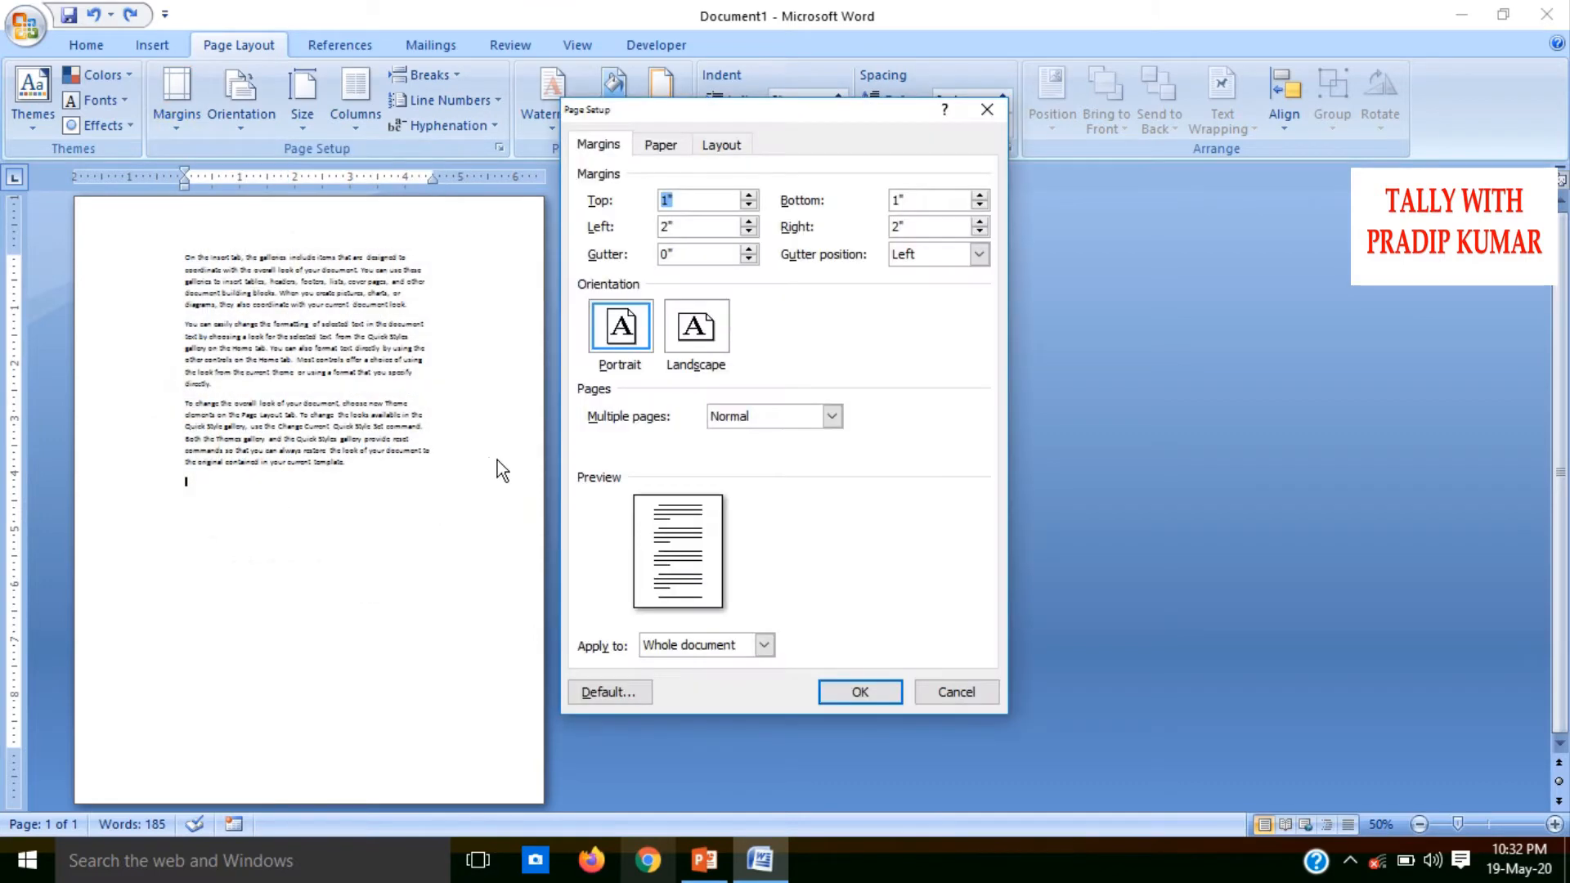
click(748, 196)
click(748, 196)
click(748, 196)
click(748, 196)
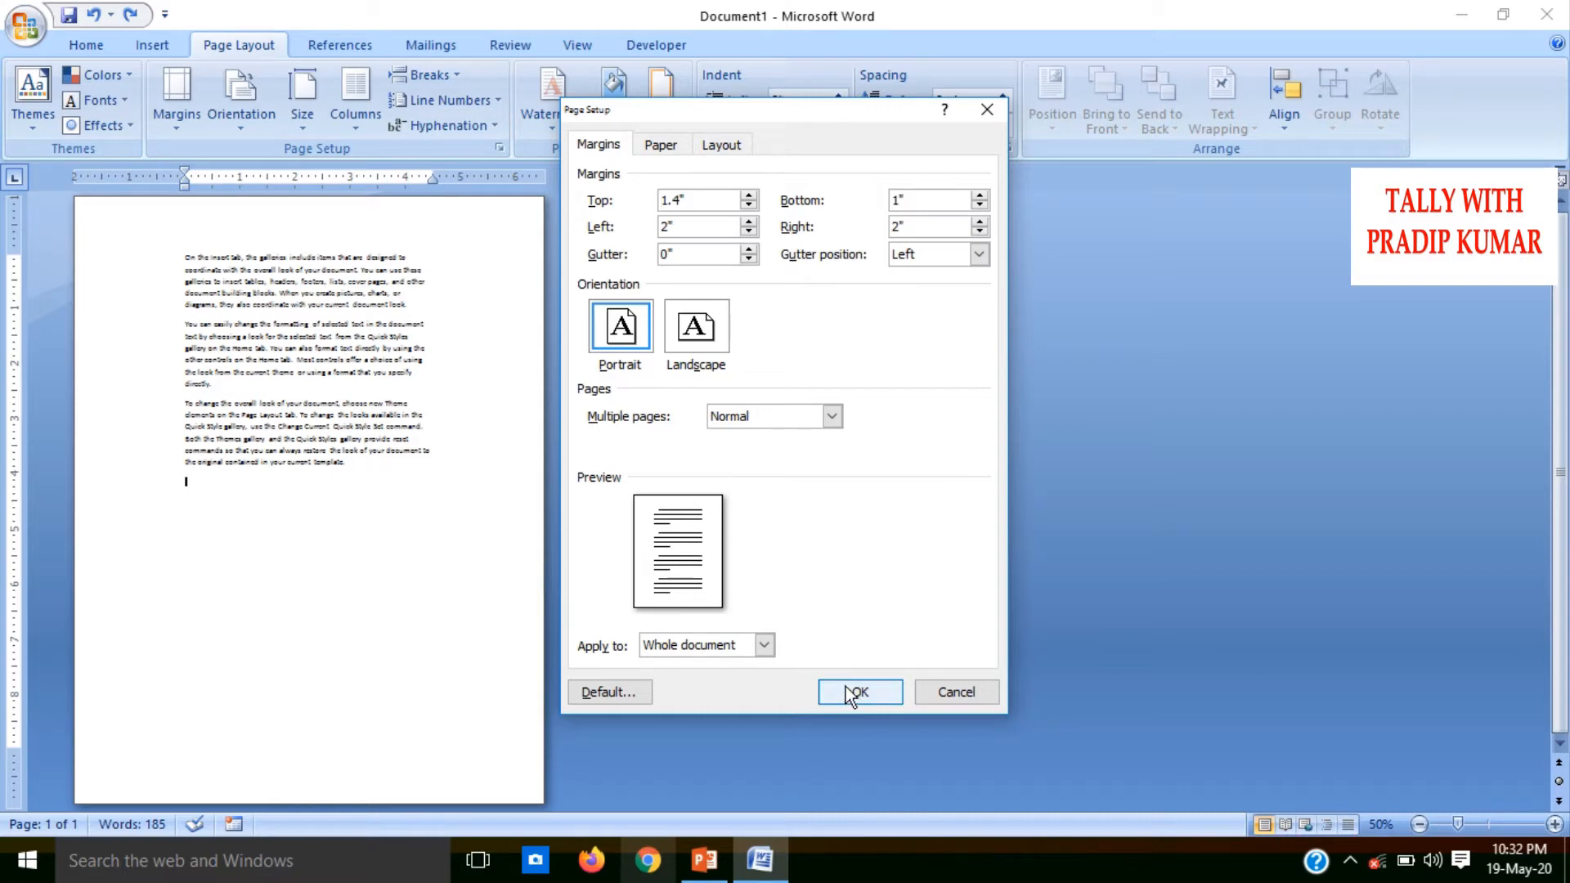
click(748, 196)
drag(747, 198, 554, 216)
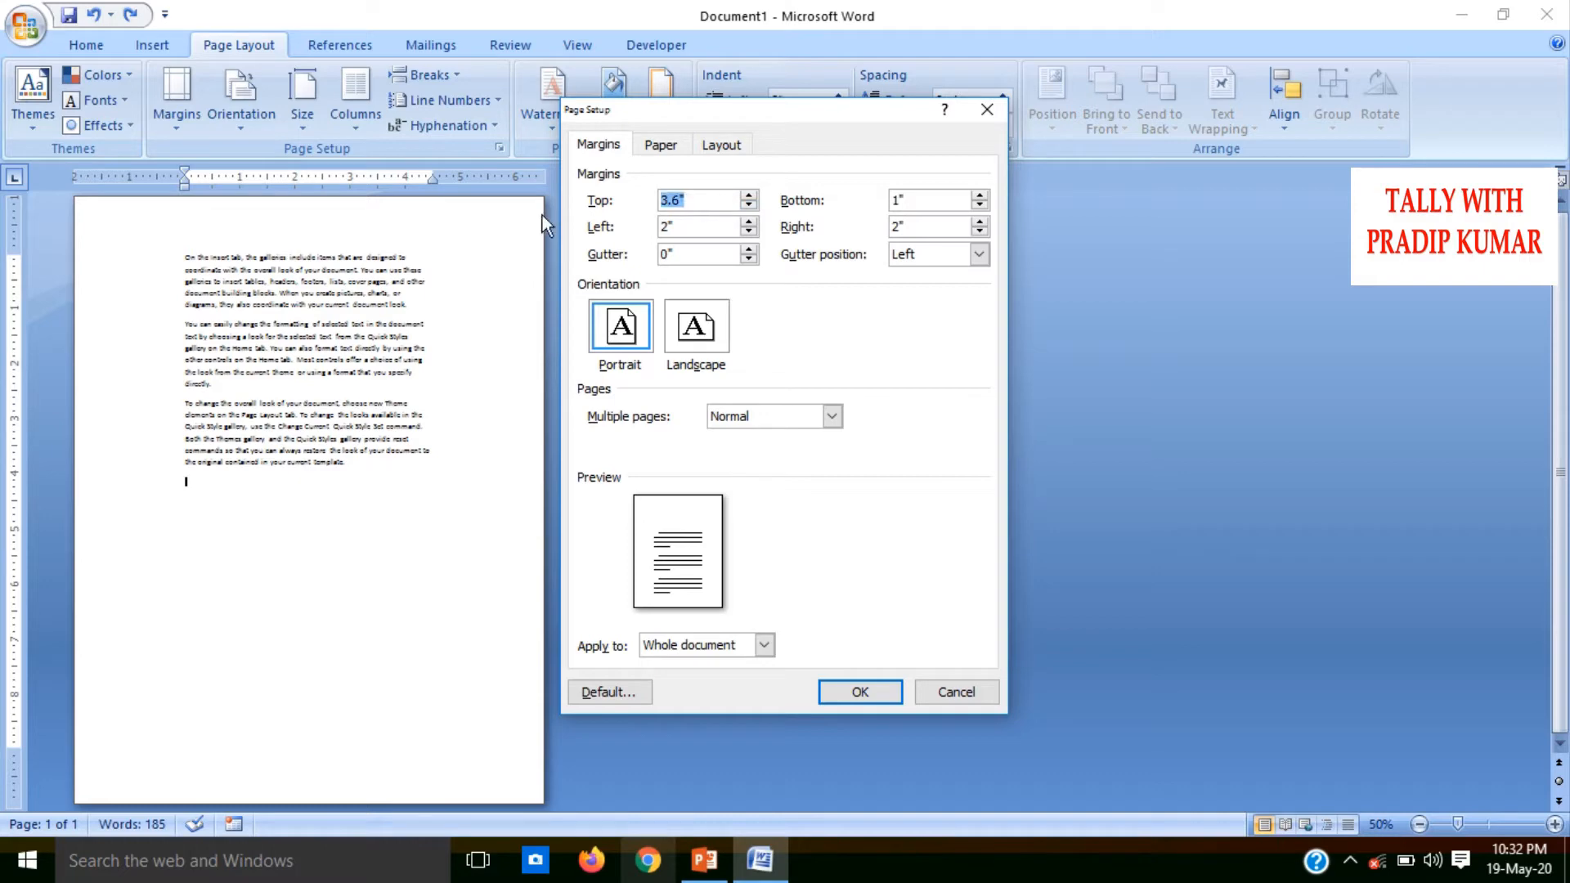
text(1)
Set the left page margin to 1"
click(748, 232)
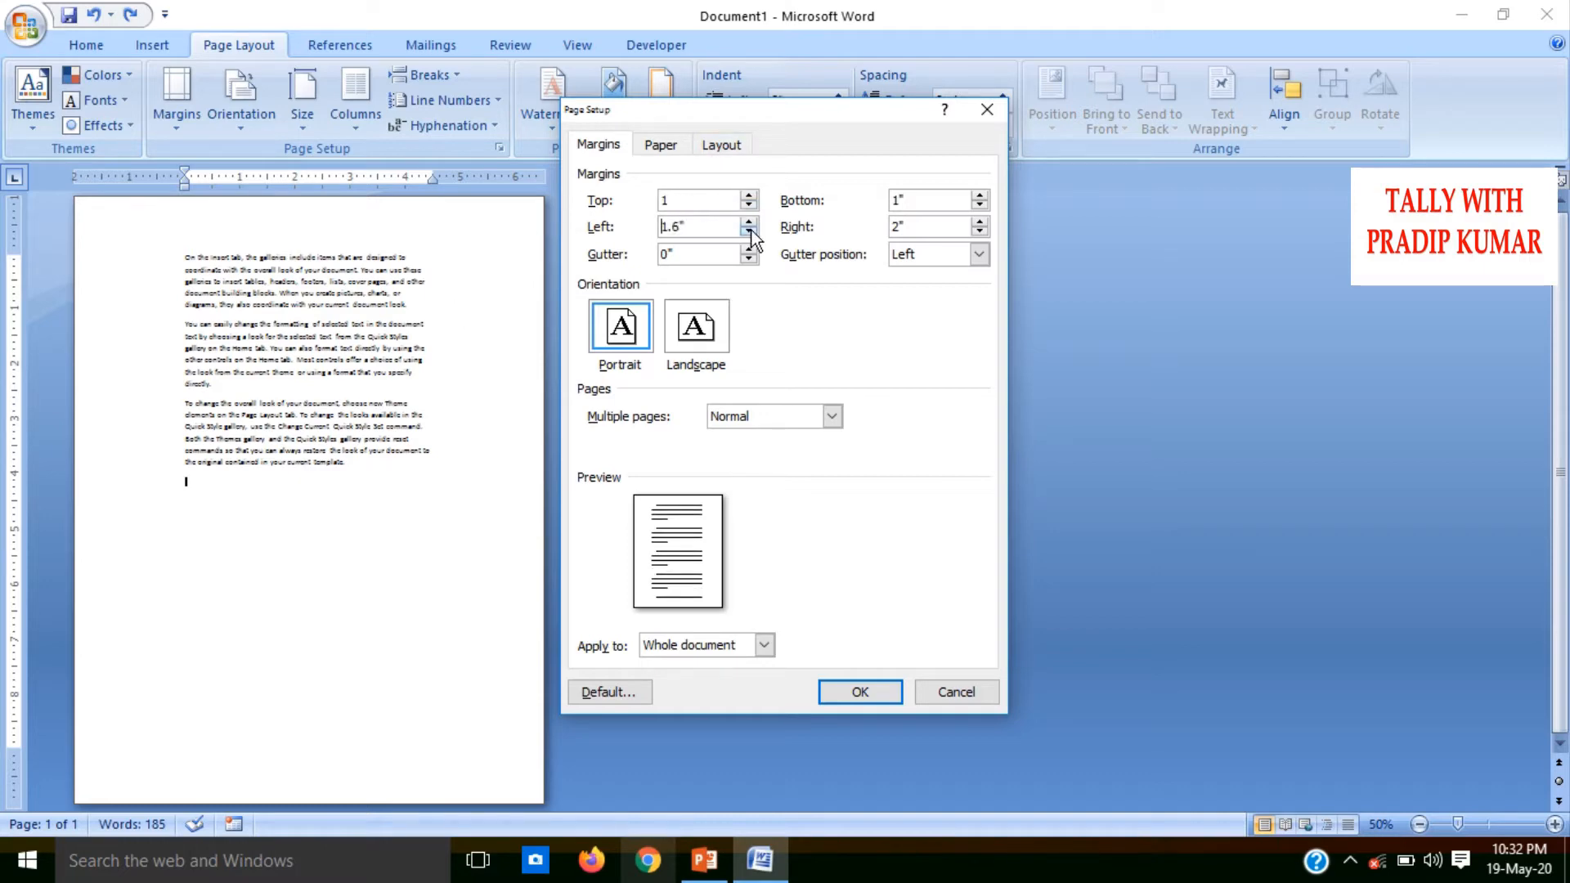
click(749, 233)
click(749, 233)
click(750, 233)
click(750, 233)
drag(705, 232, 575, 238)
text(1)
Set the bottom margin to 1.1" and the right margin to 1"
click(980, 195)
click(981, 220)
click(980, 231)
click(979, 231)
click(979, 231)
click(980, 231)
click(980, 230)
click(979, 231)
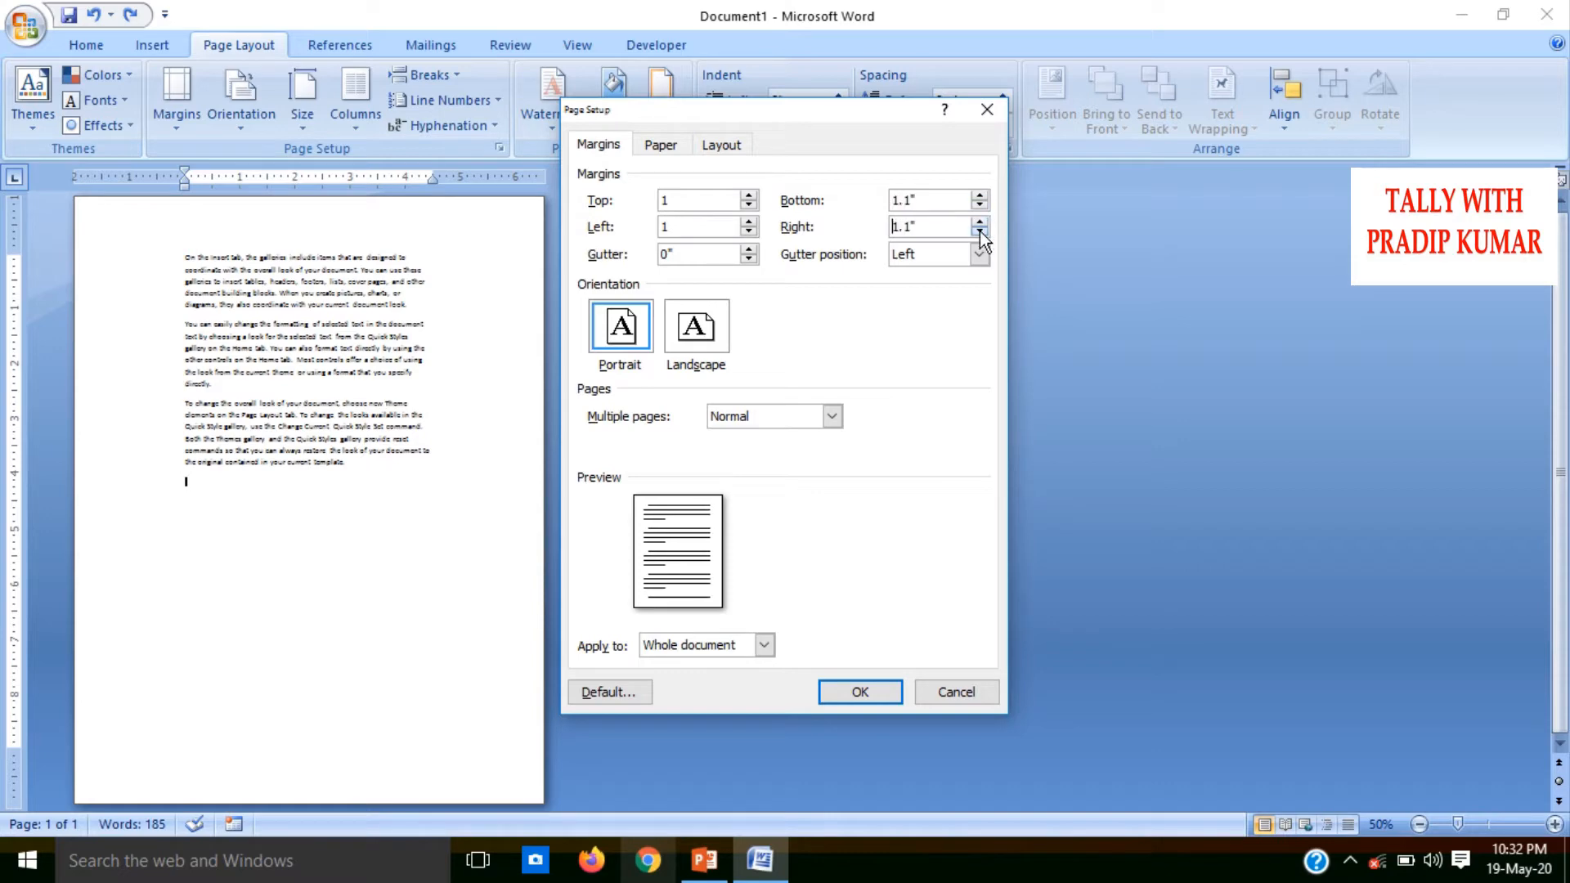
click(980, 231)
click(979, 231)
click(979, 231)
click(980, 221)
Set a 0.7" gutter and apply the custom margins to the whole document
click(749, 248)
click(748, 248)
click(749, 248)
click(749, 249)
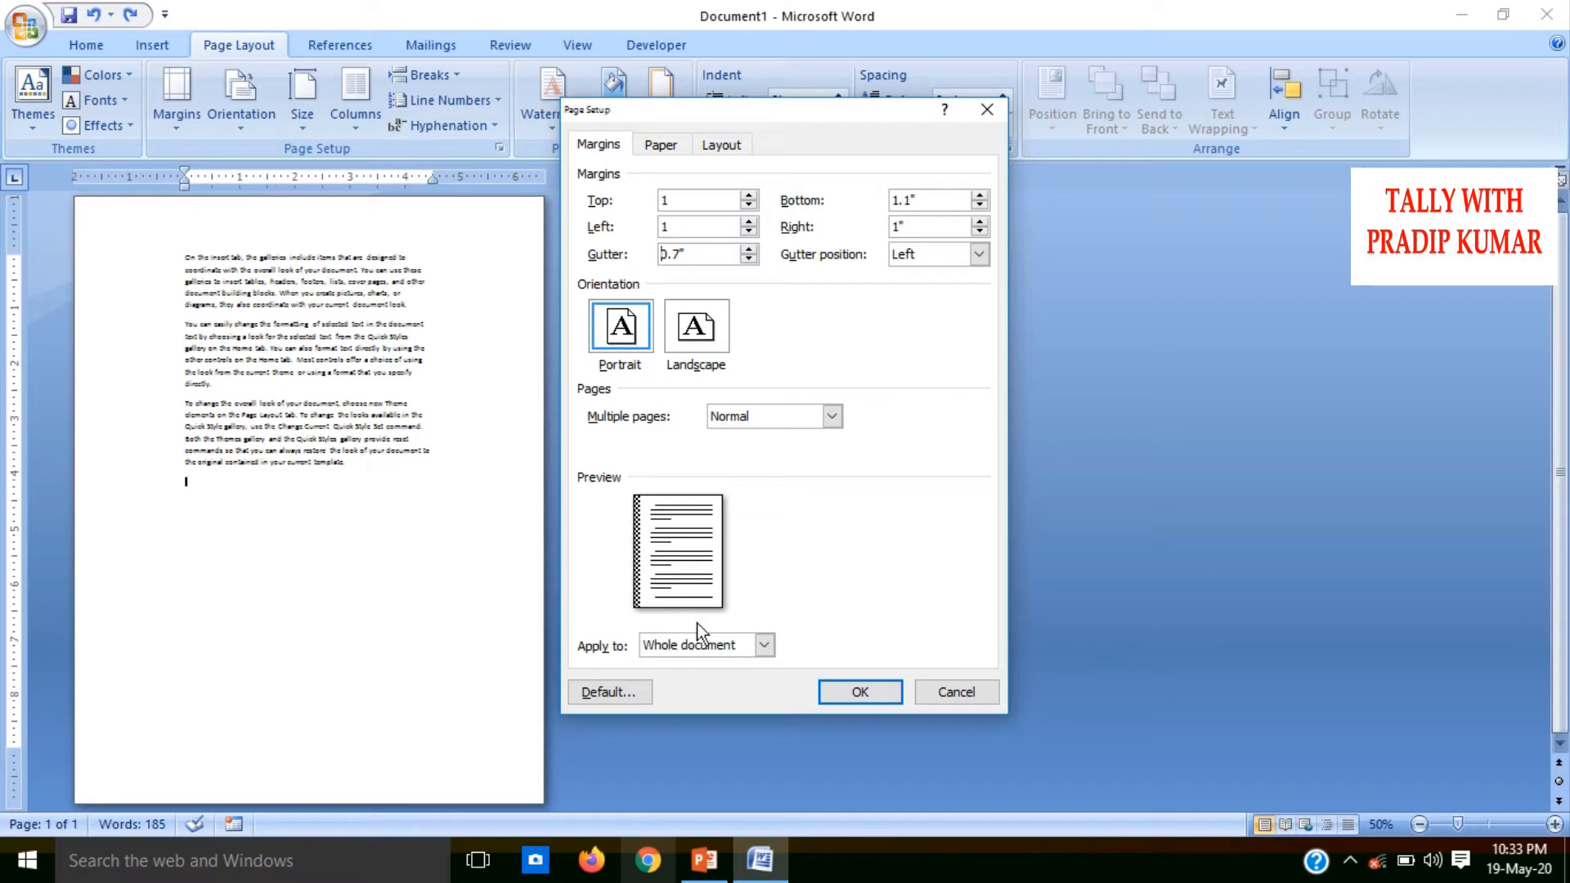
click(860, 700)
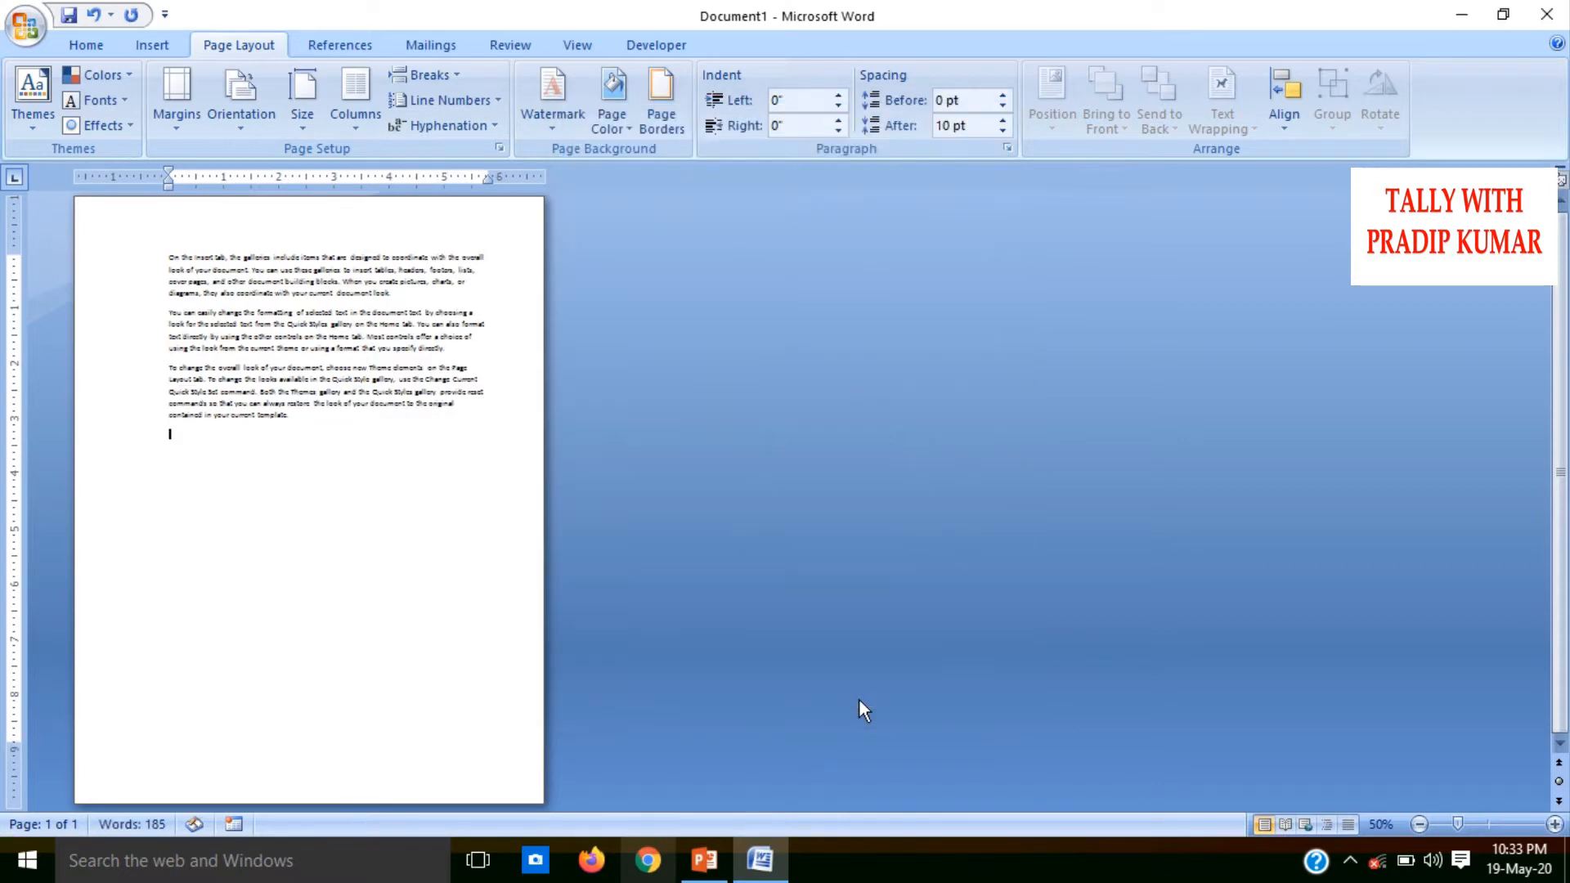
Apply the Normal margin preset, with 1" on all sides
click(183, 132)
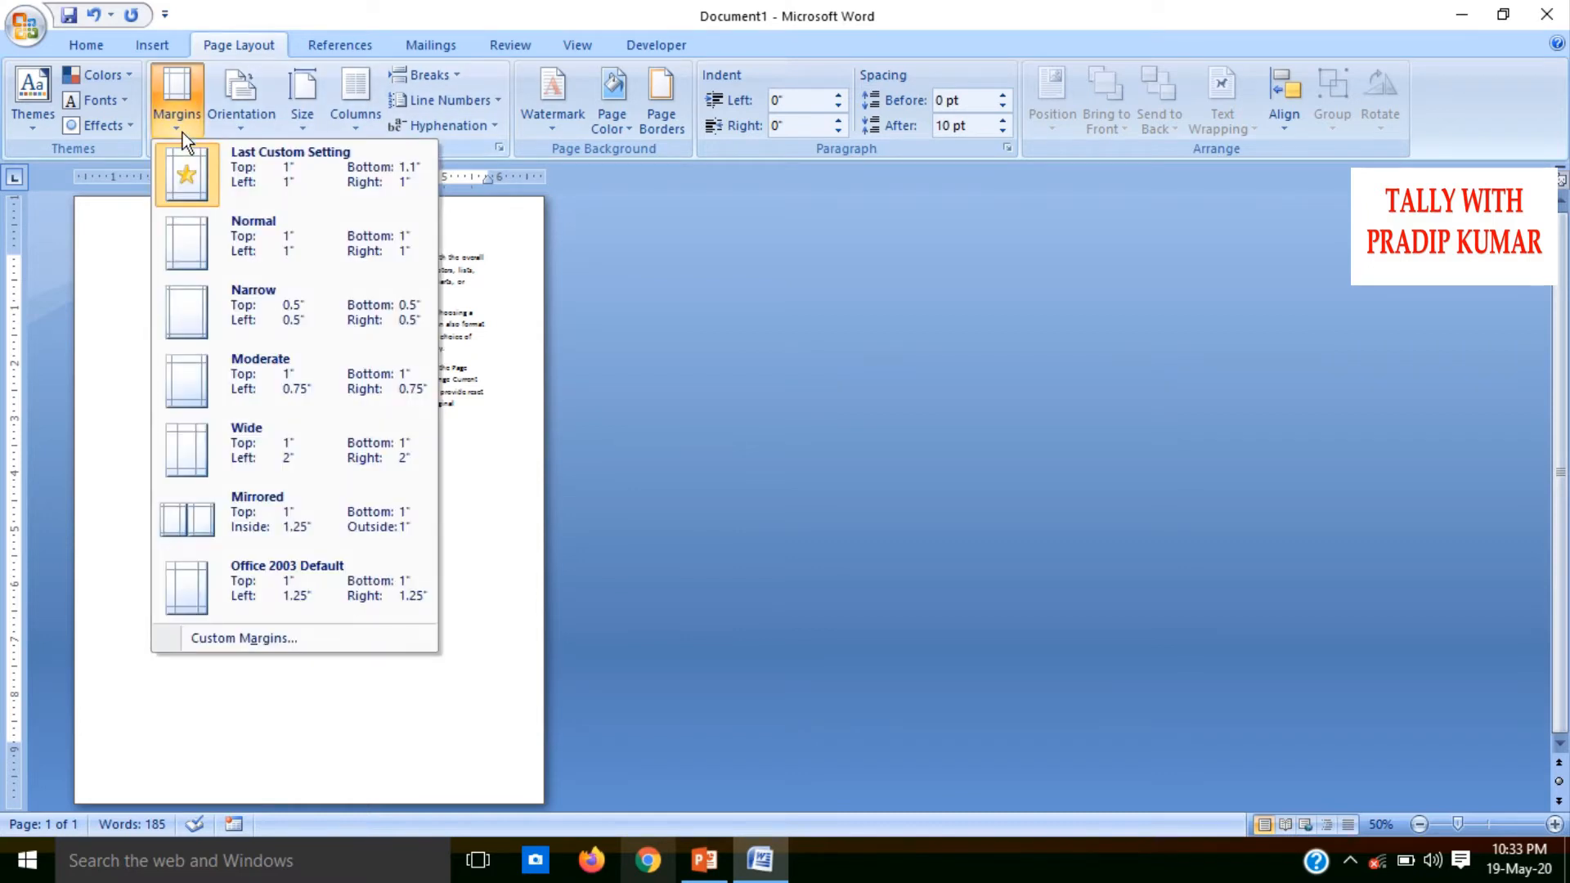
click(261, 254)
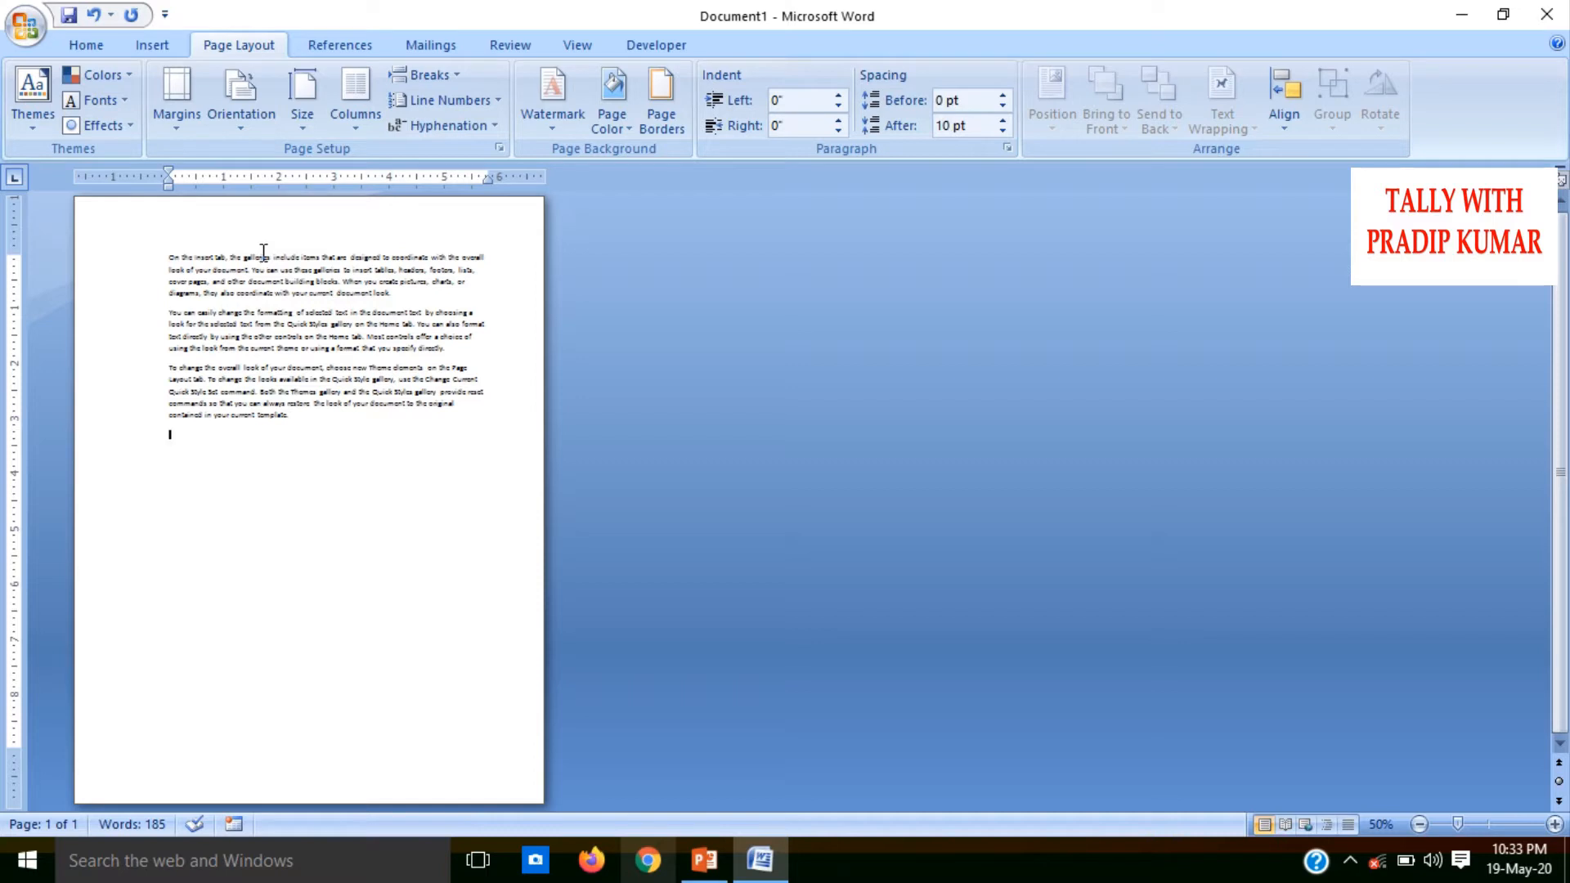
Switch the page orientation to Landscape and back to Portrait
click(240, 131)
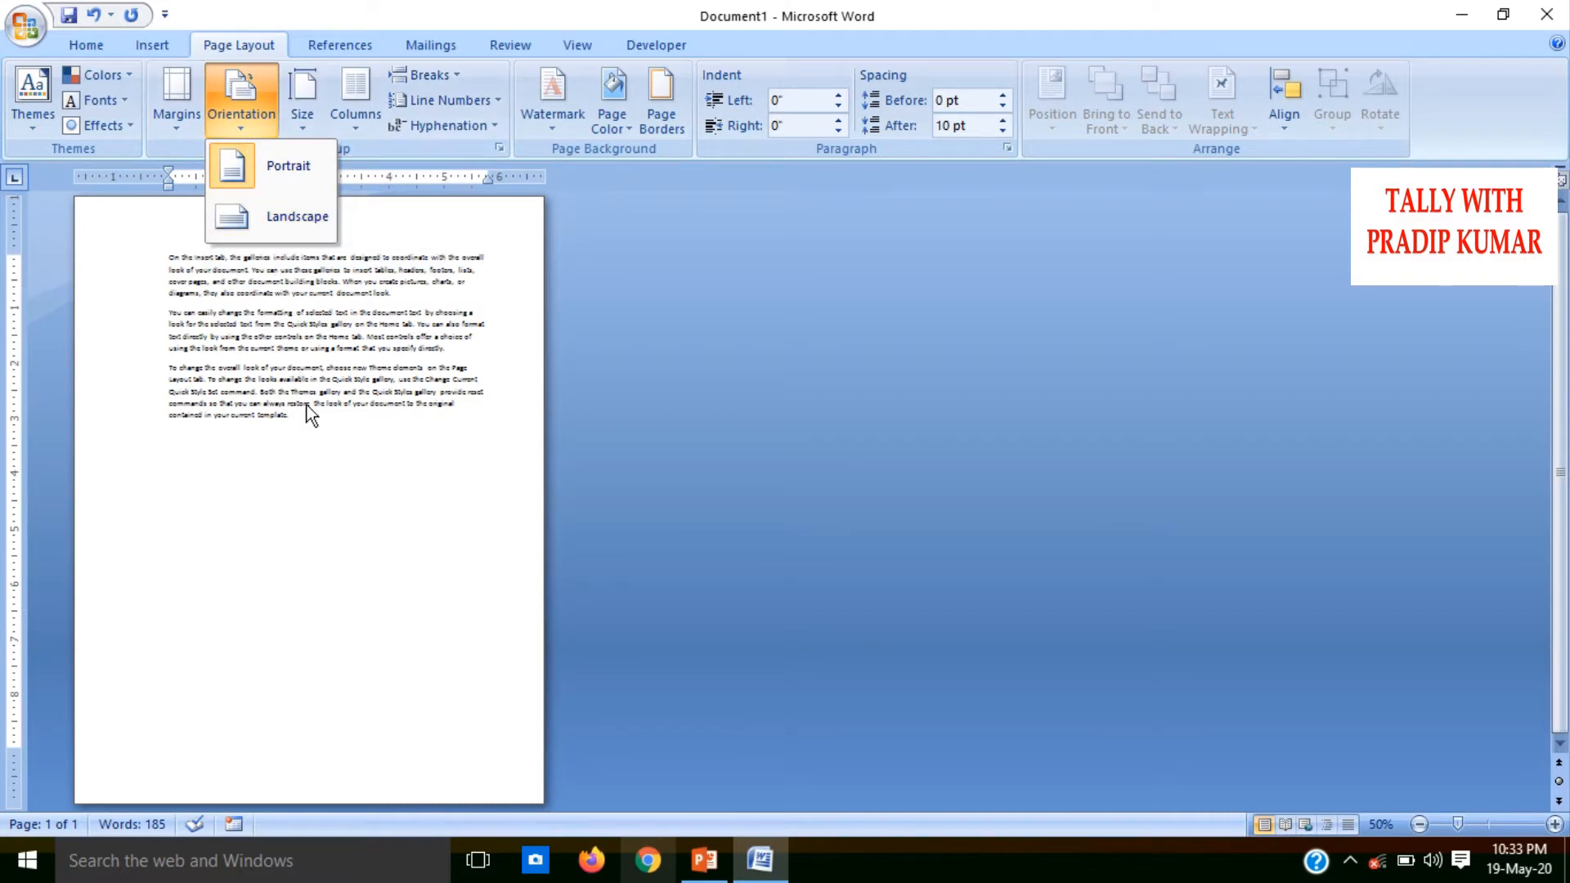
click(364, 511)
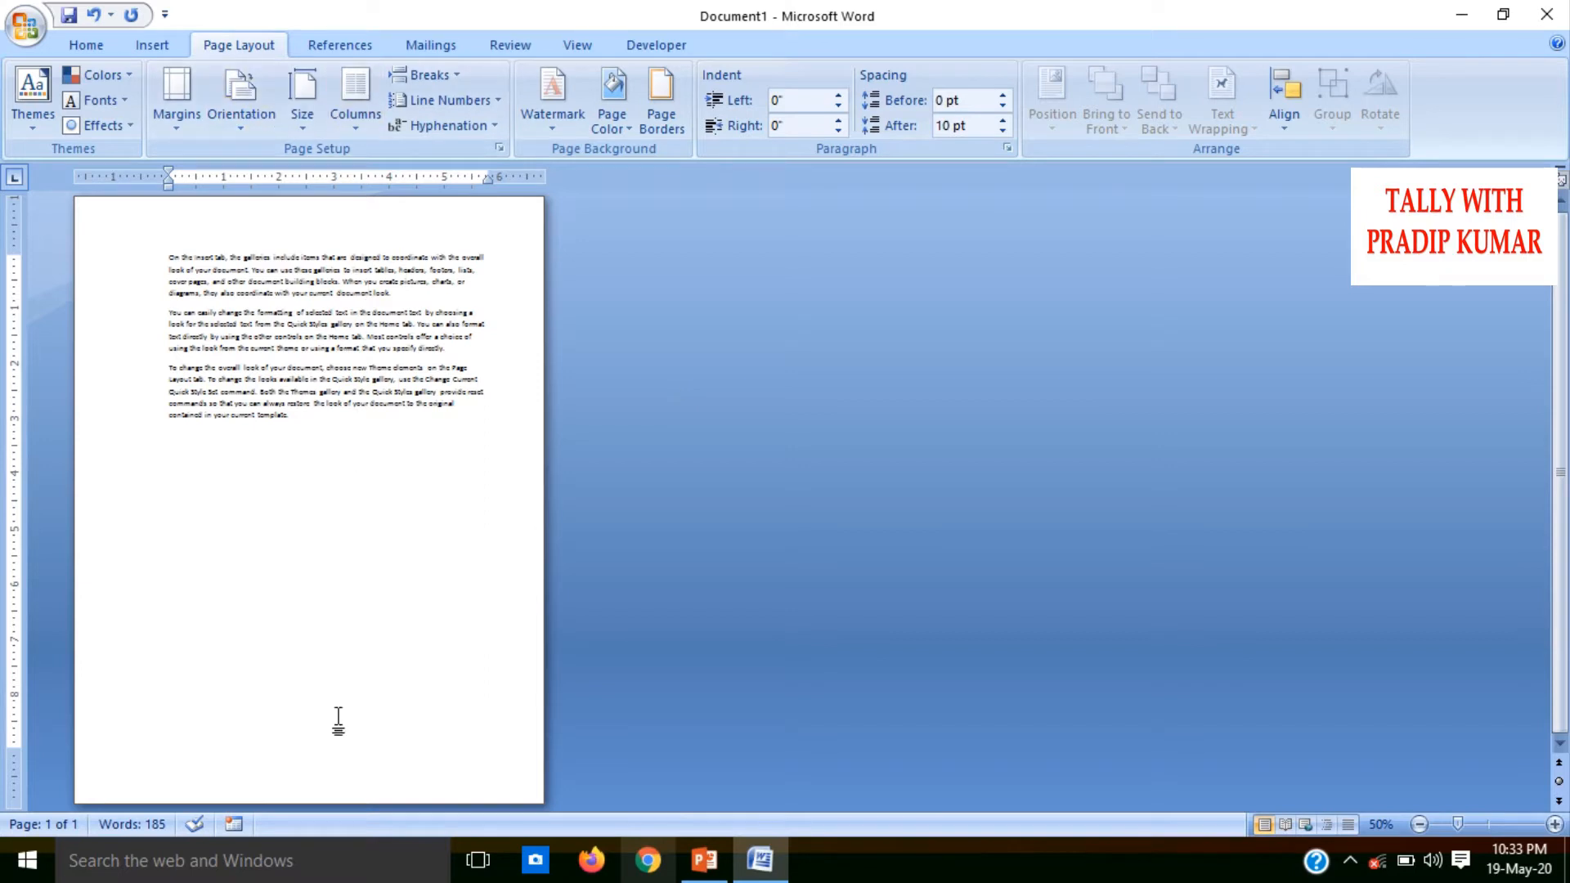
click(250, 106)
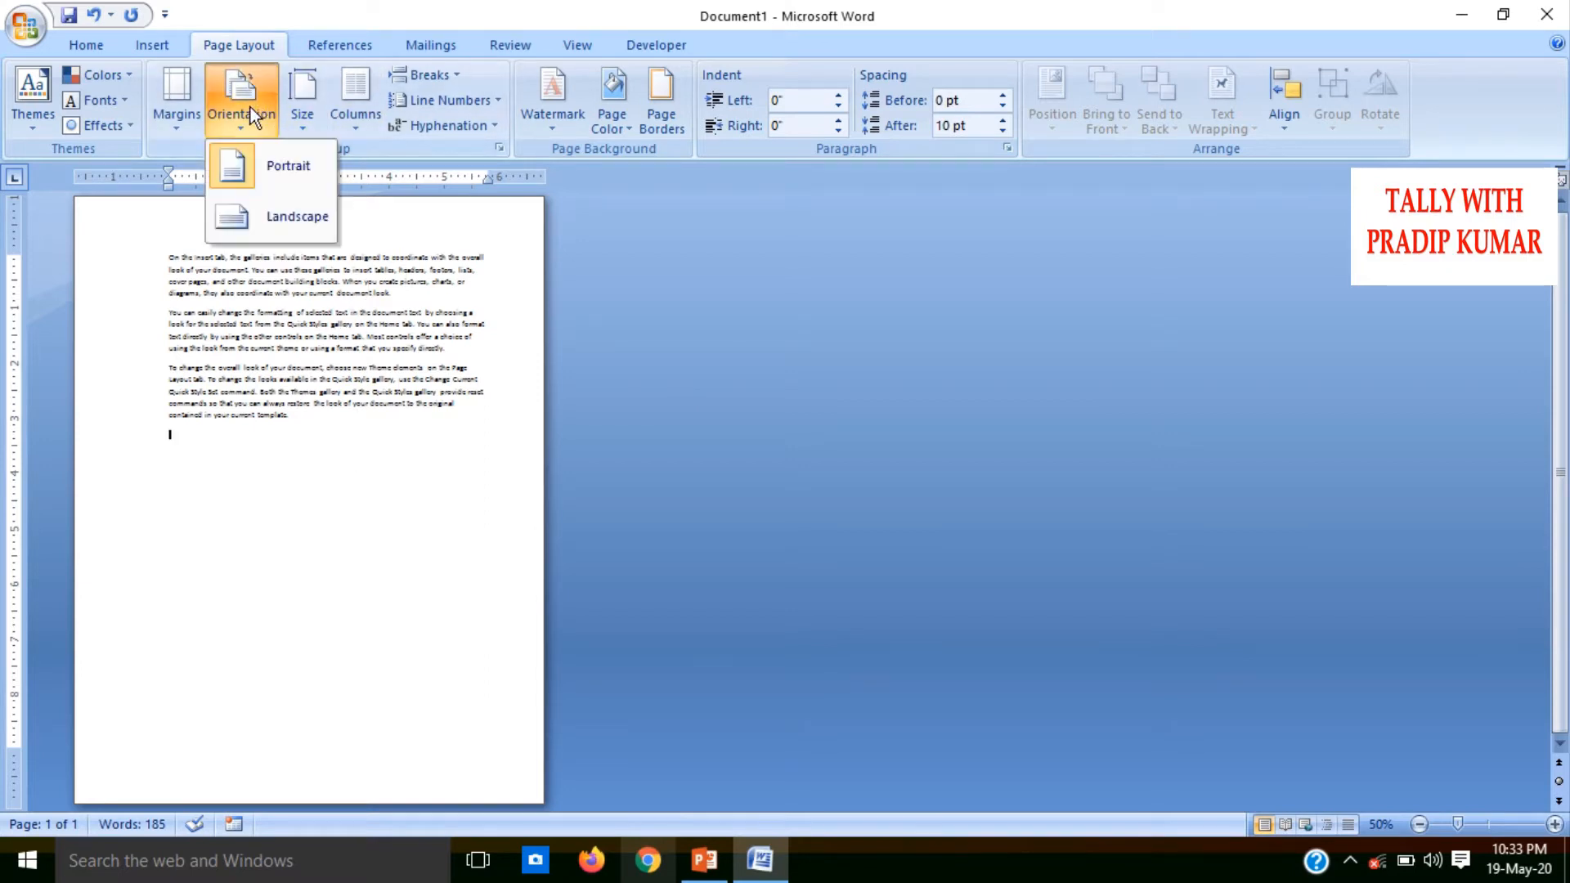
click(246, 211)
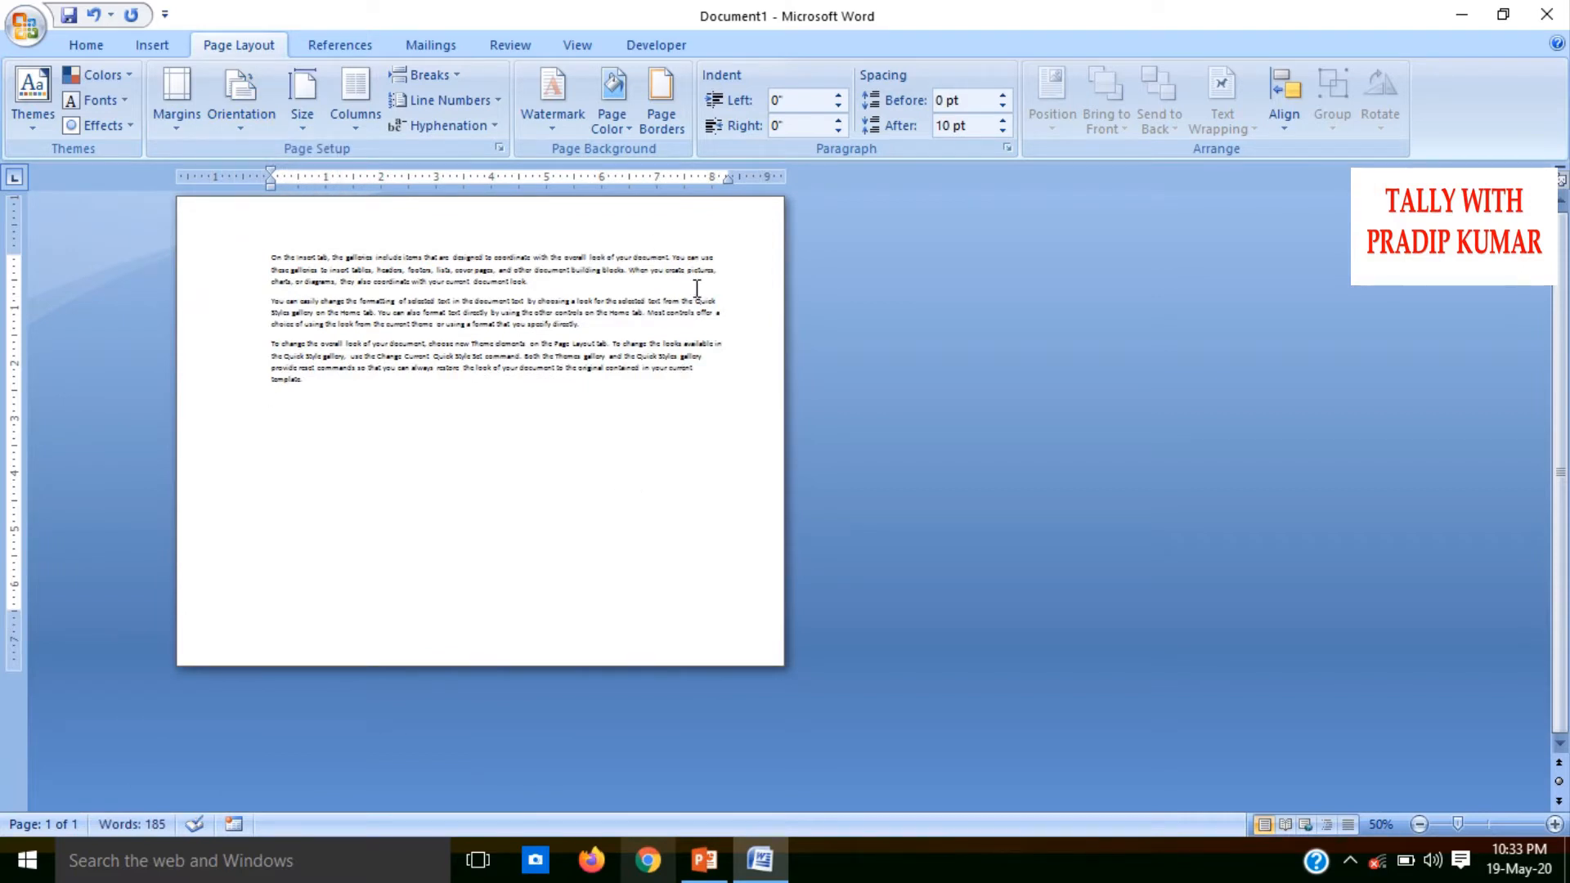
click(241, 131)
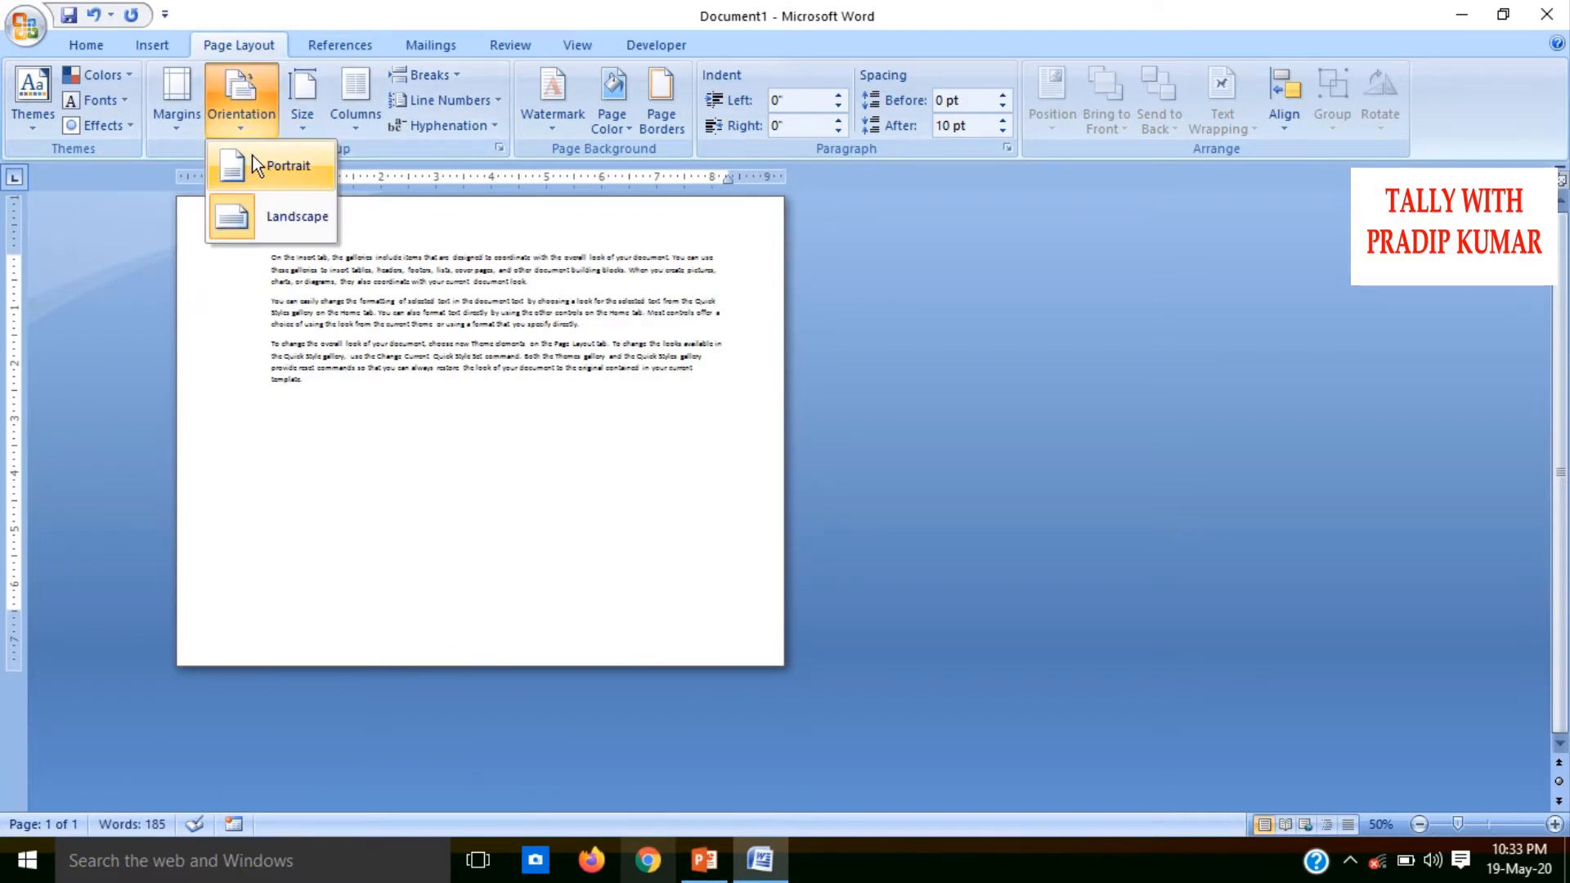
click(253, 159)
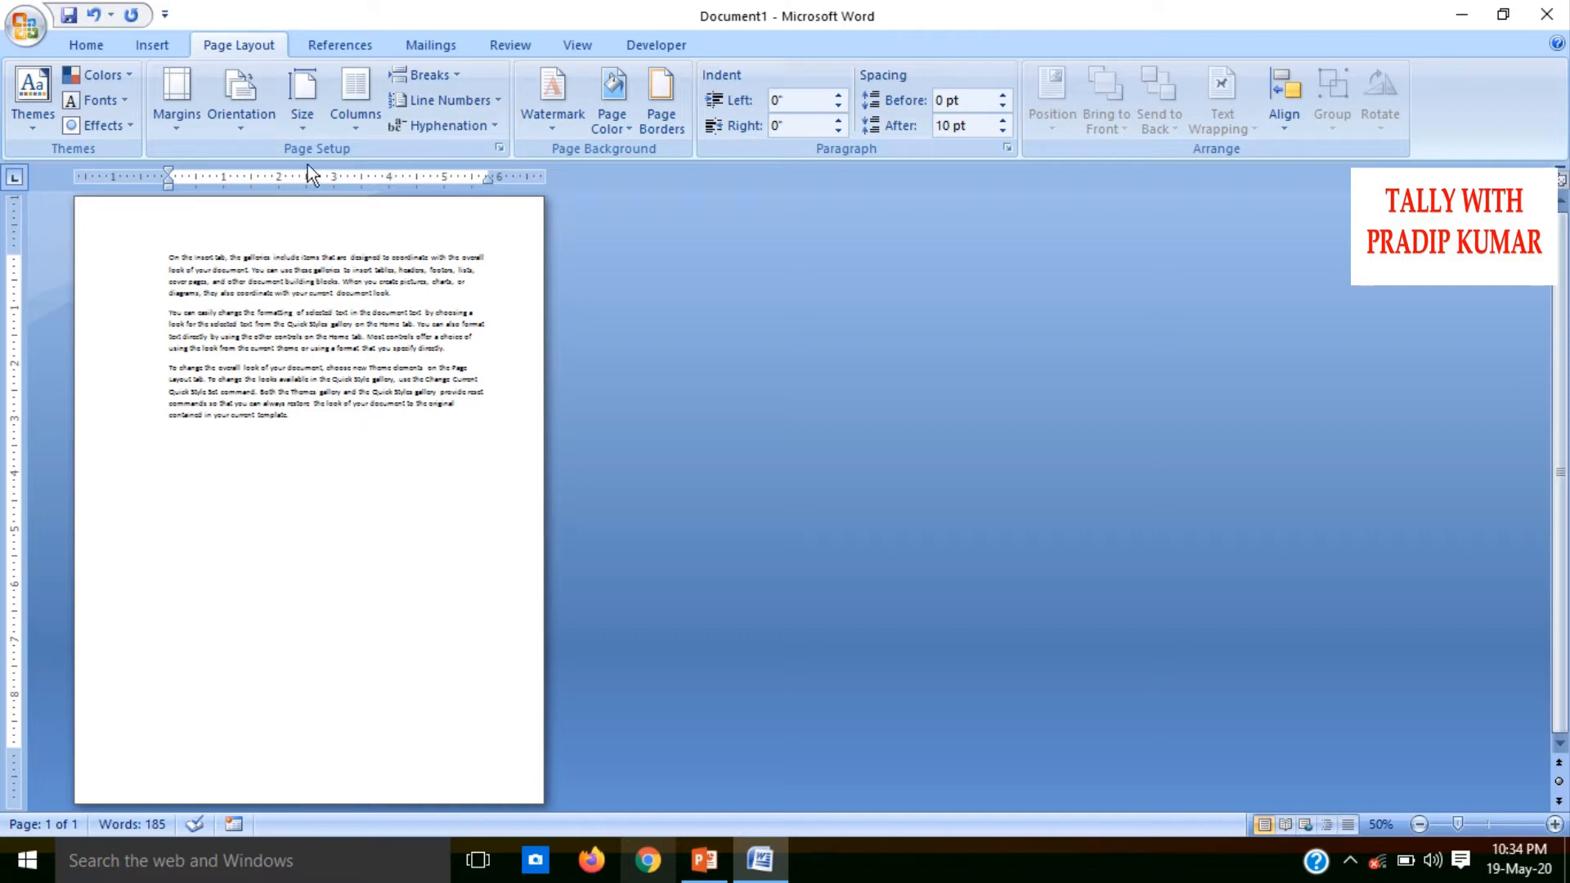
Try the Tabloid, Legal, Executive and A3 paper sizes on the document
click(307, 131)
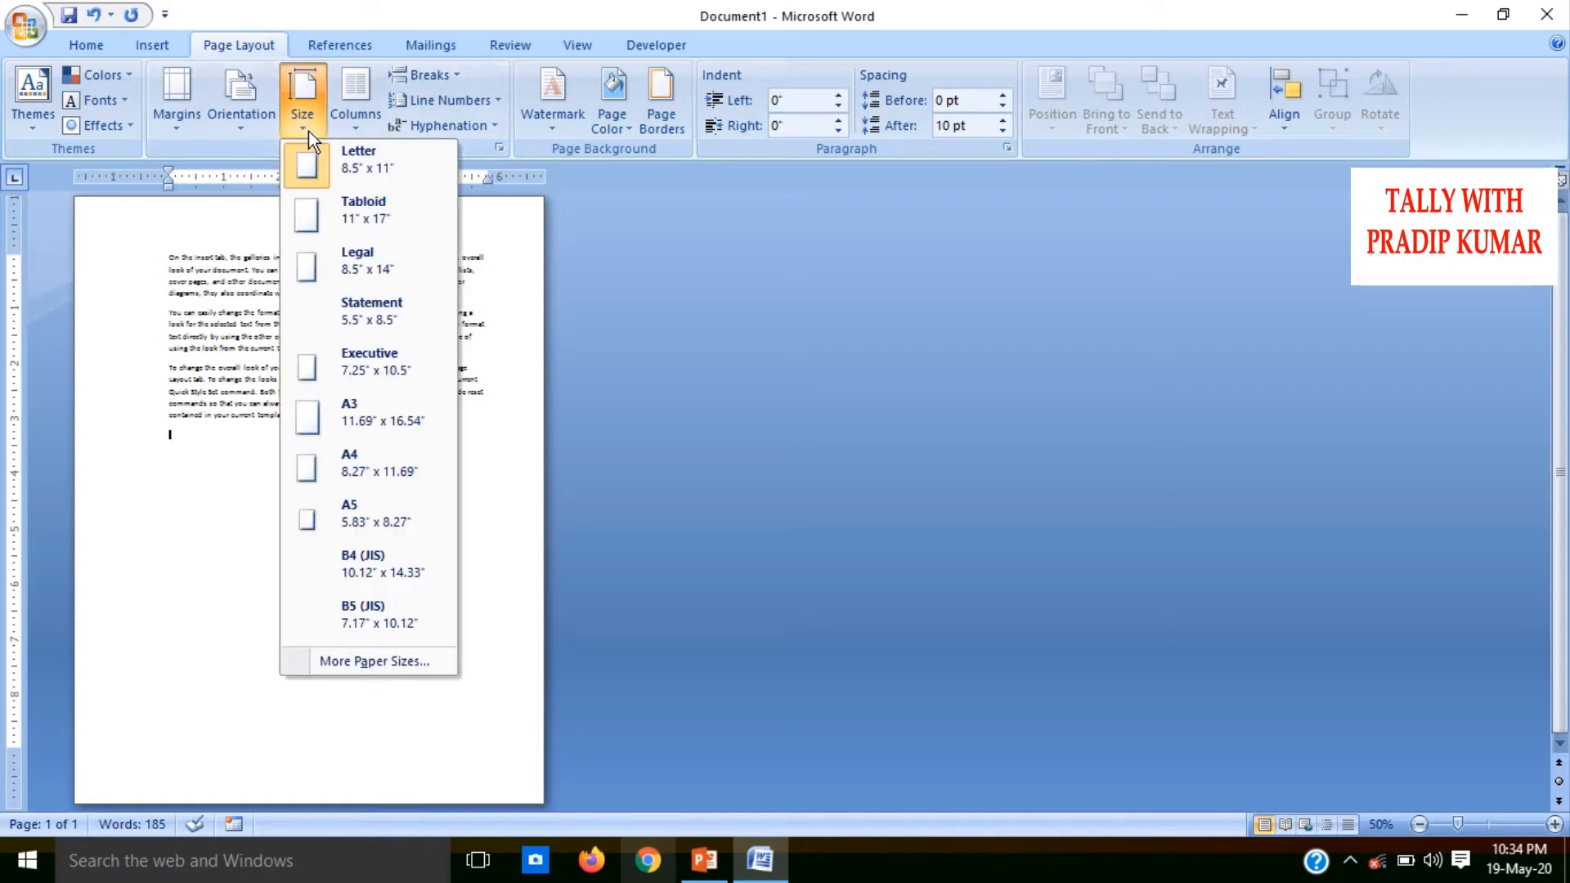
click(372, 205)
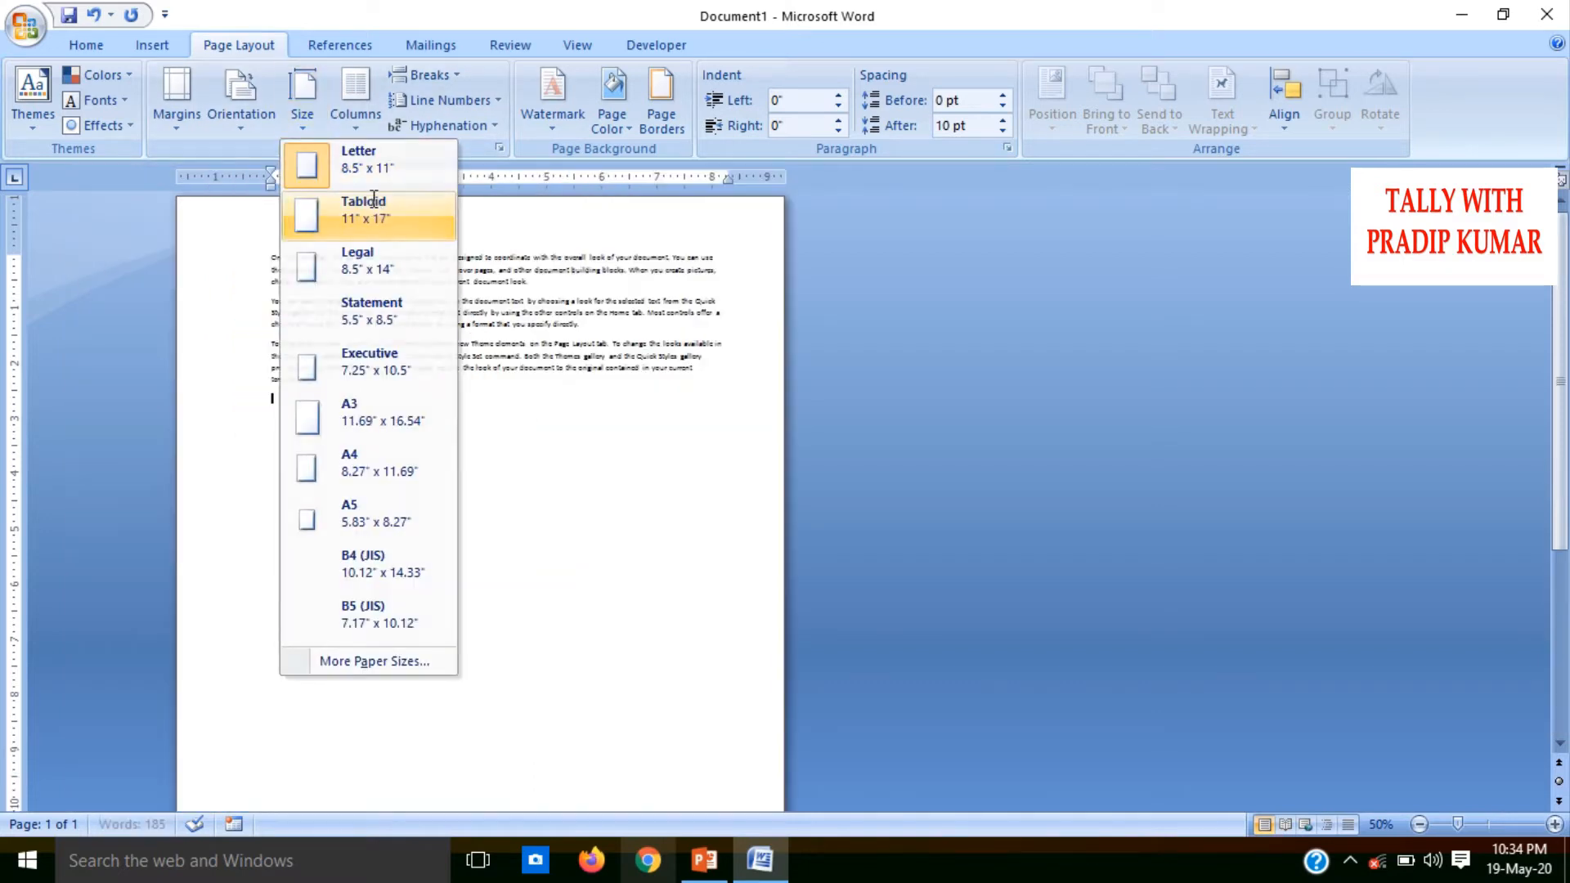
click(302, 125)
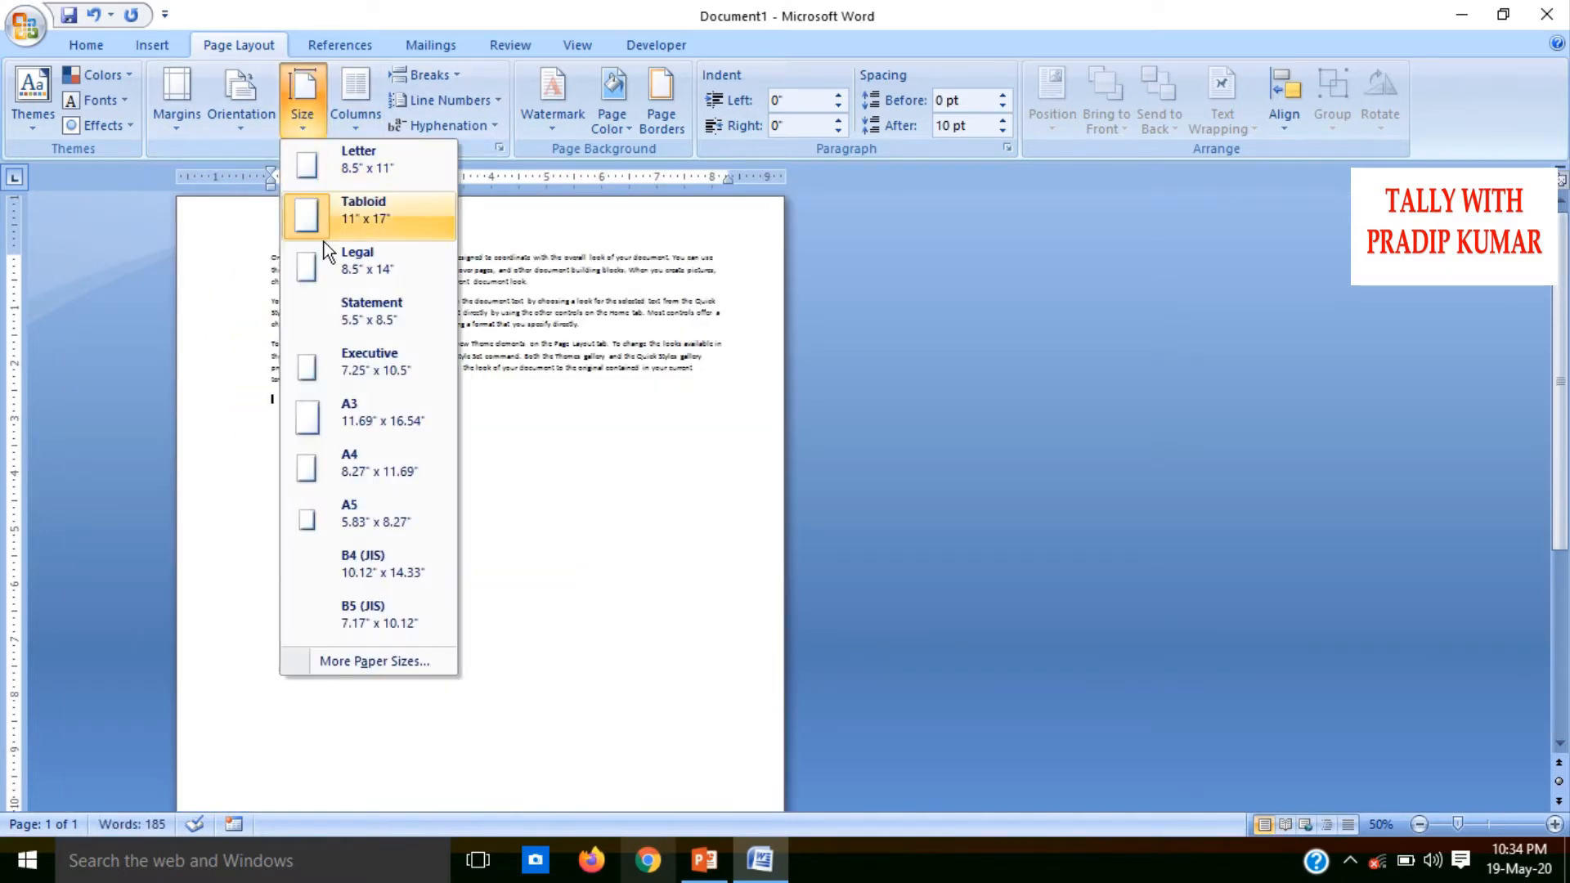
click(345, 286)
click(302, 129)
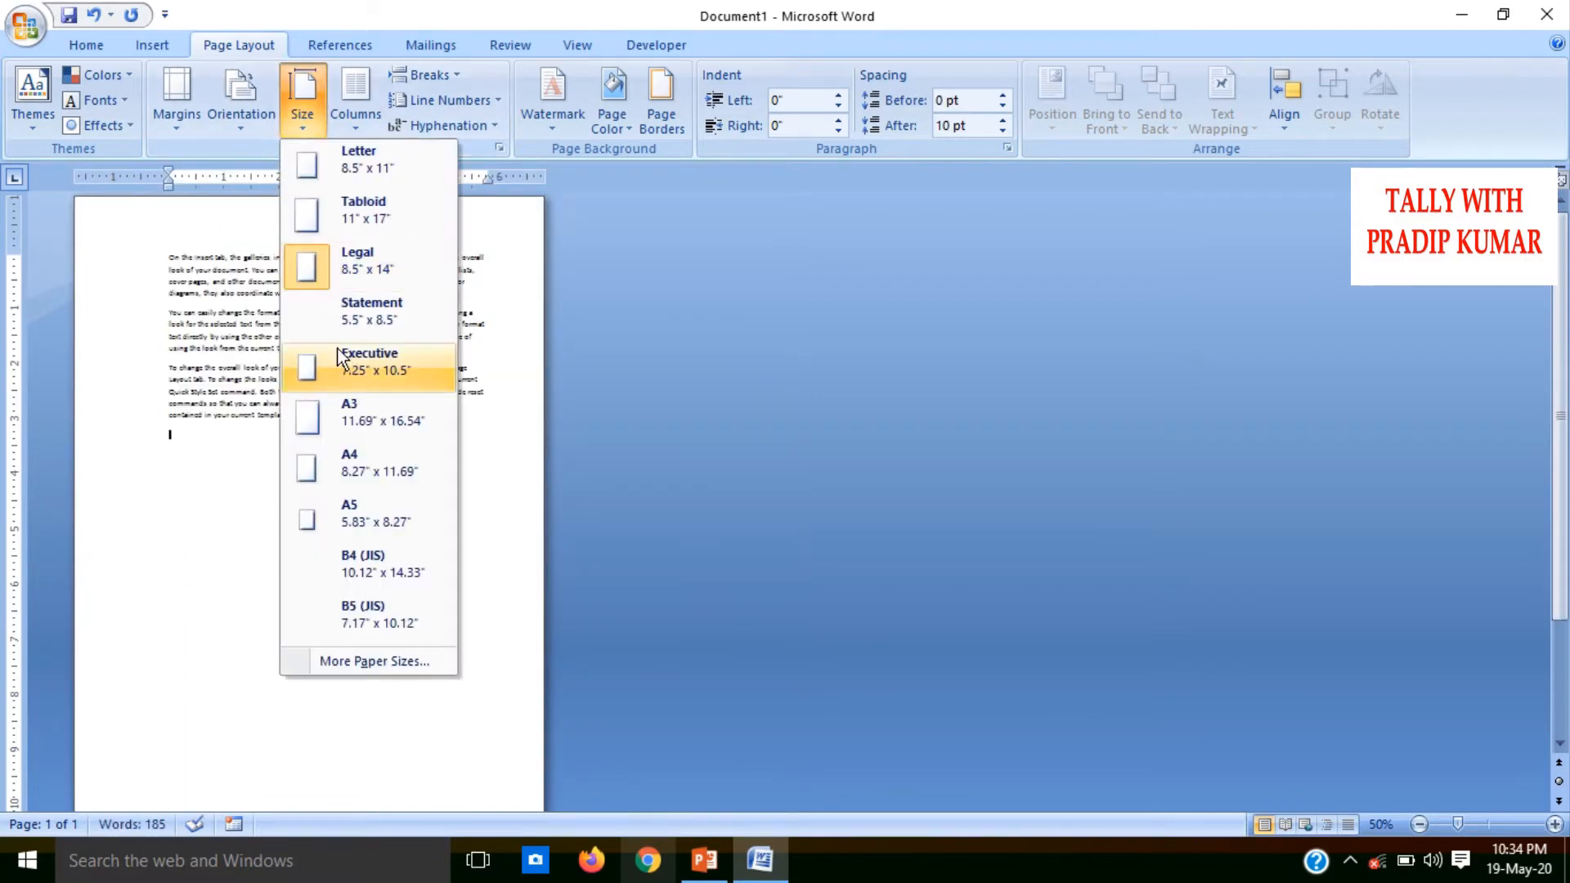
click(340, 357)
click(303, 128)
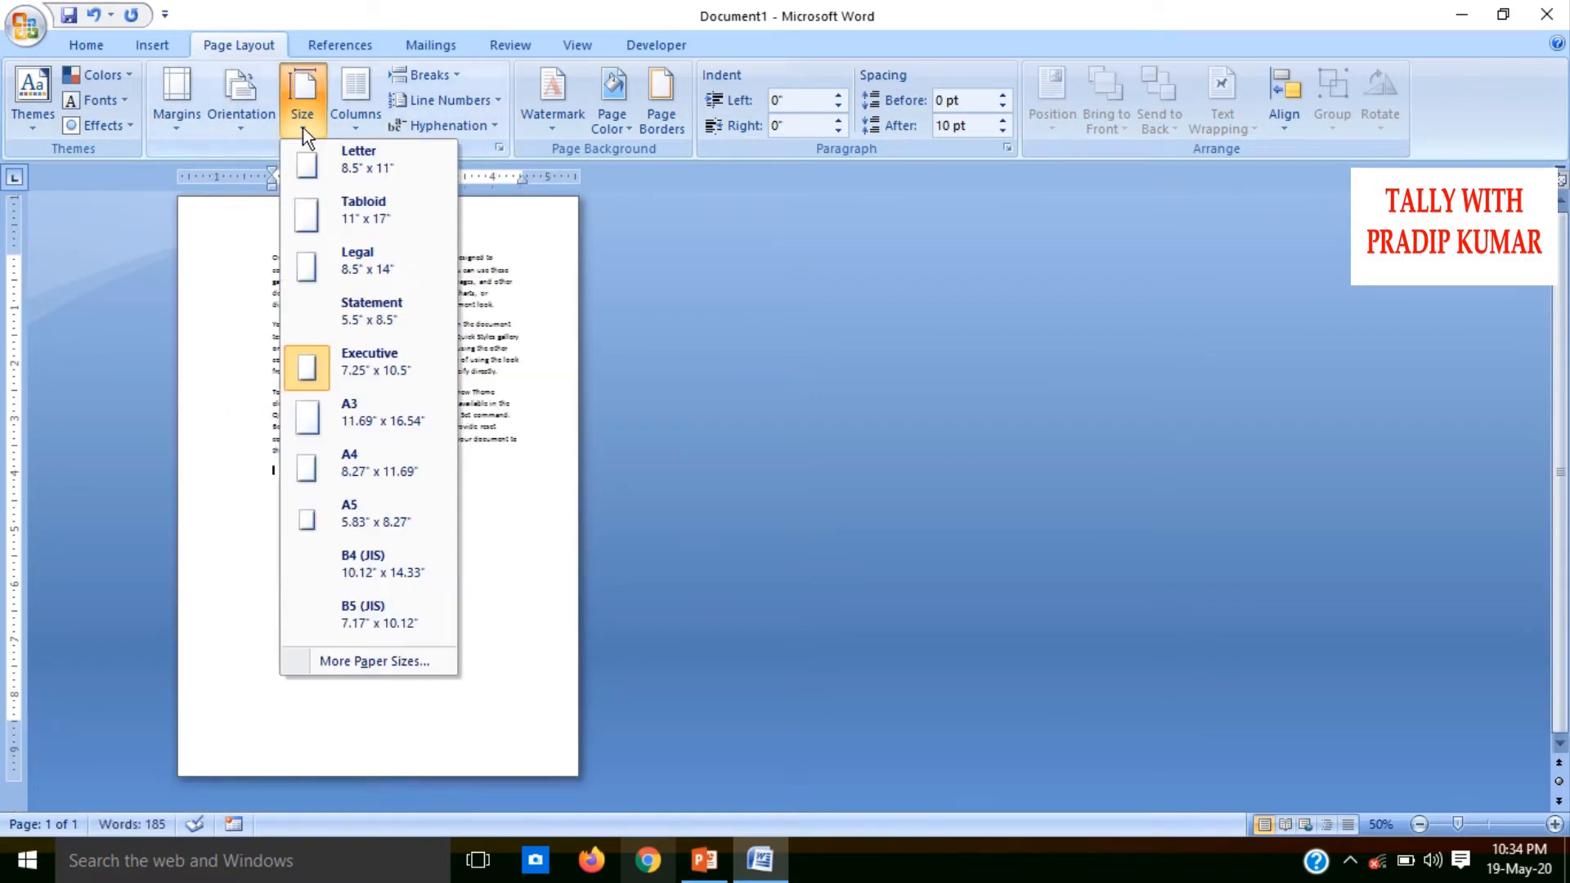
click(343, 413)
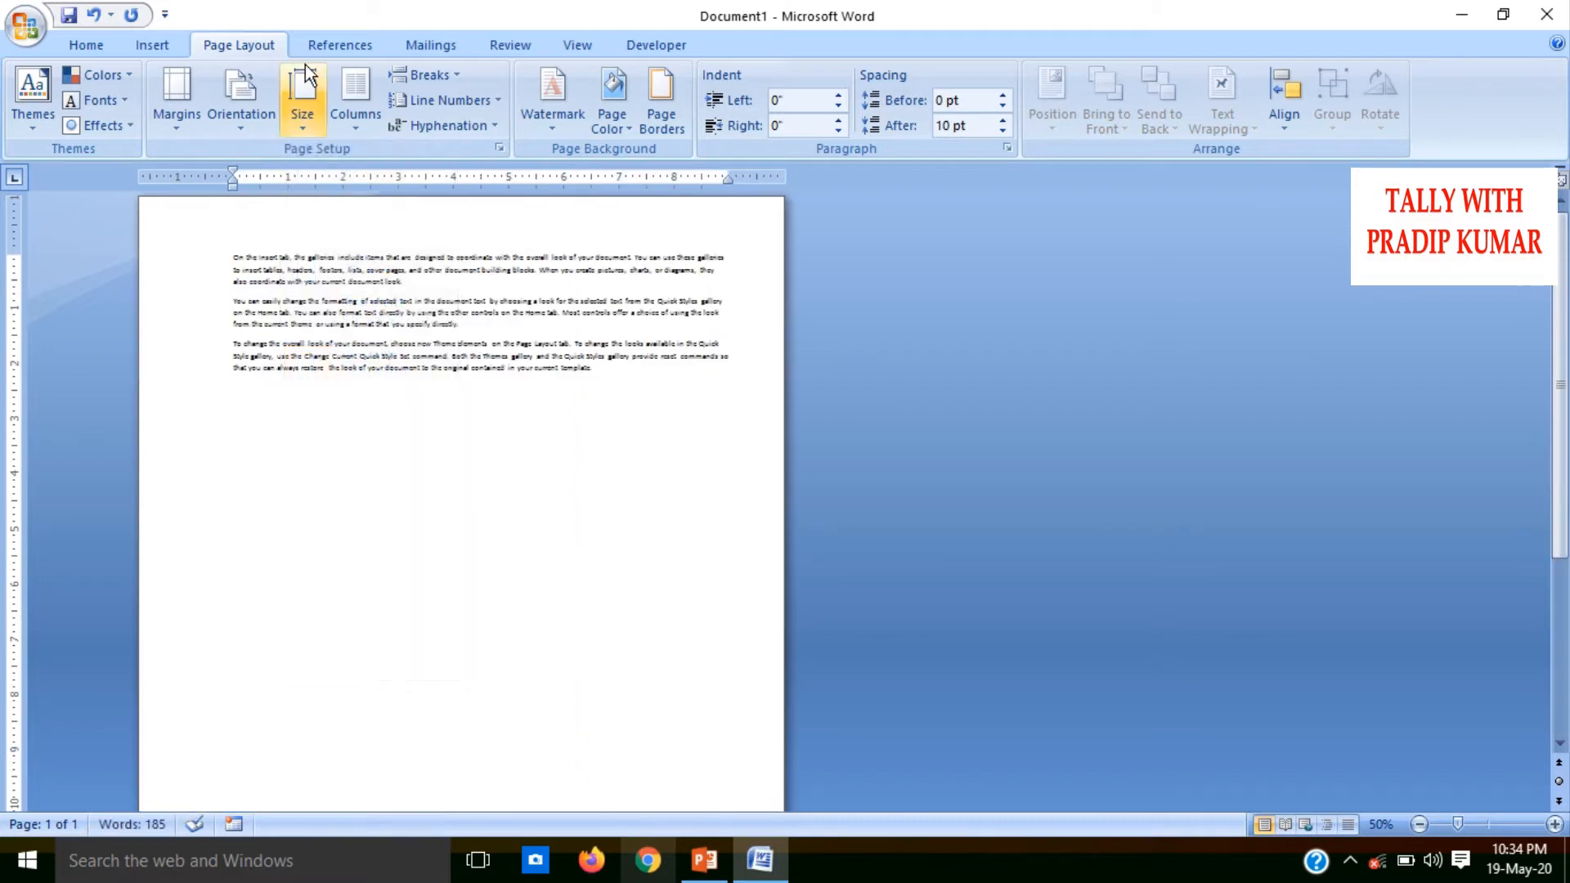
Set the paper size to A4, 8.27" x 11.69"
click(306, 124)
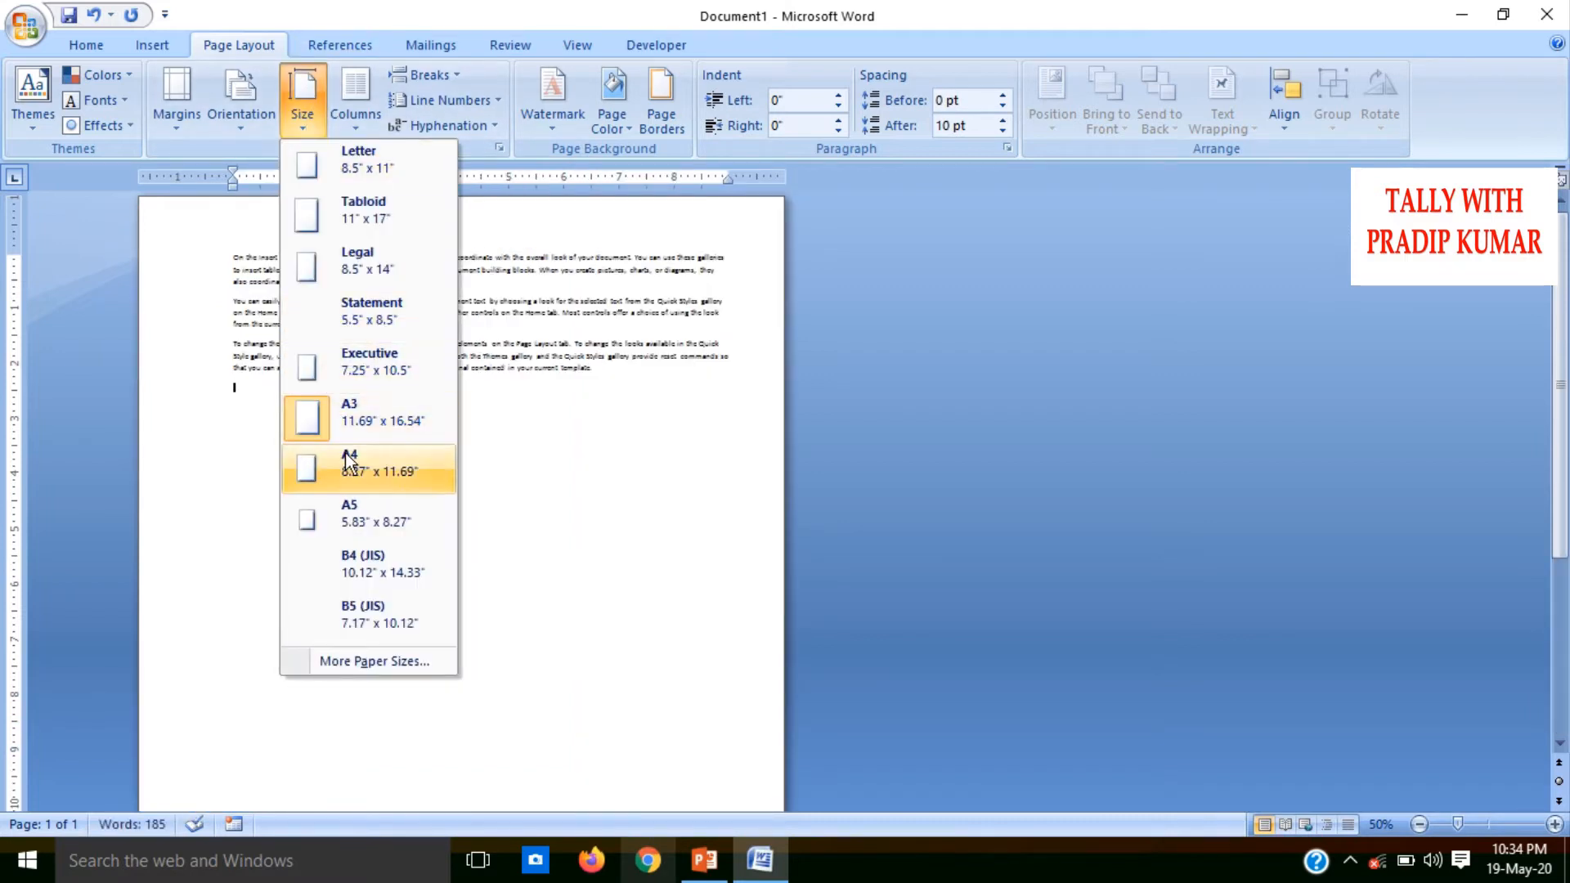
click(348, 460)
click(308, 123)
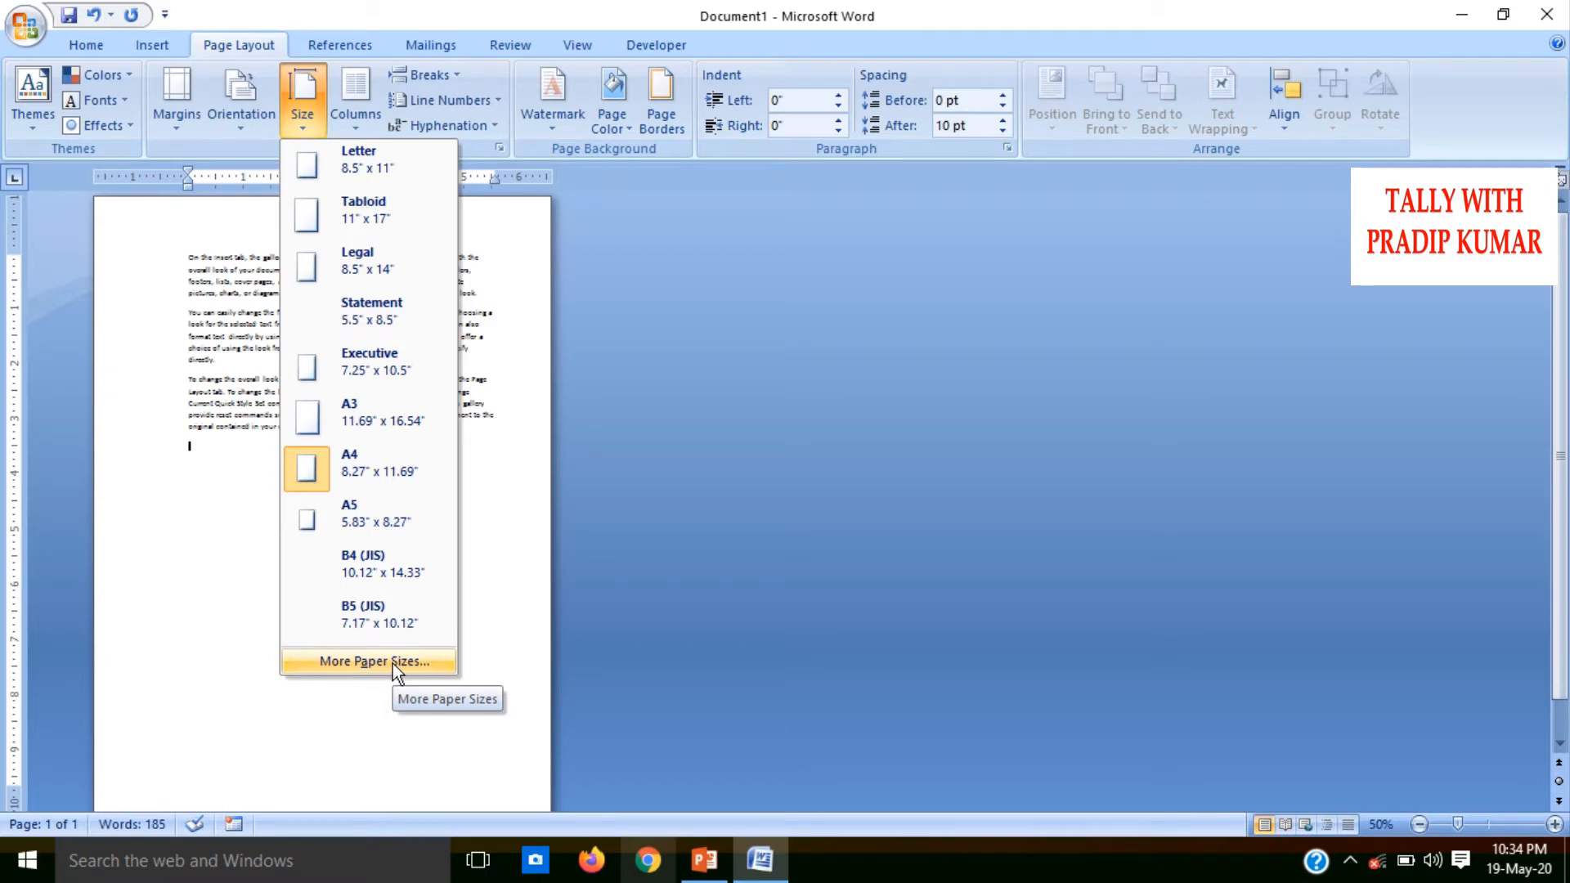
click(490, 652)
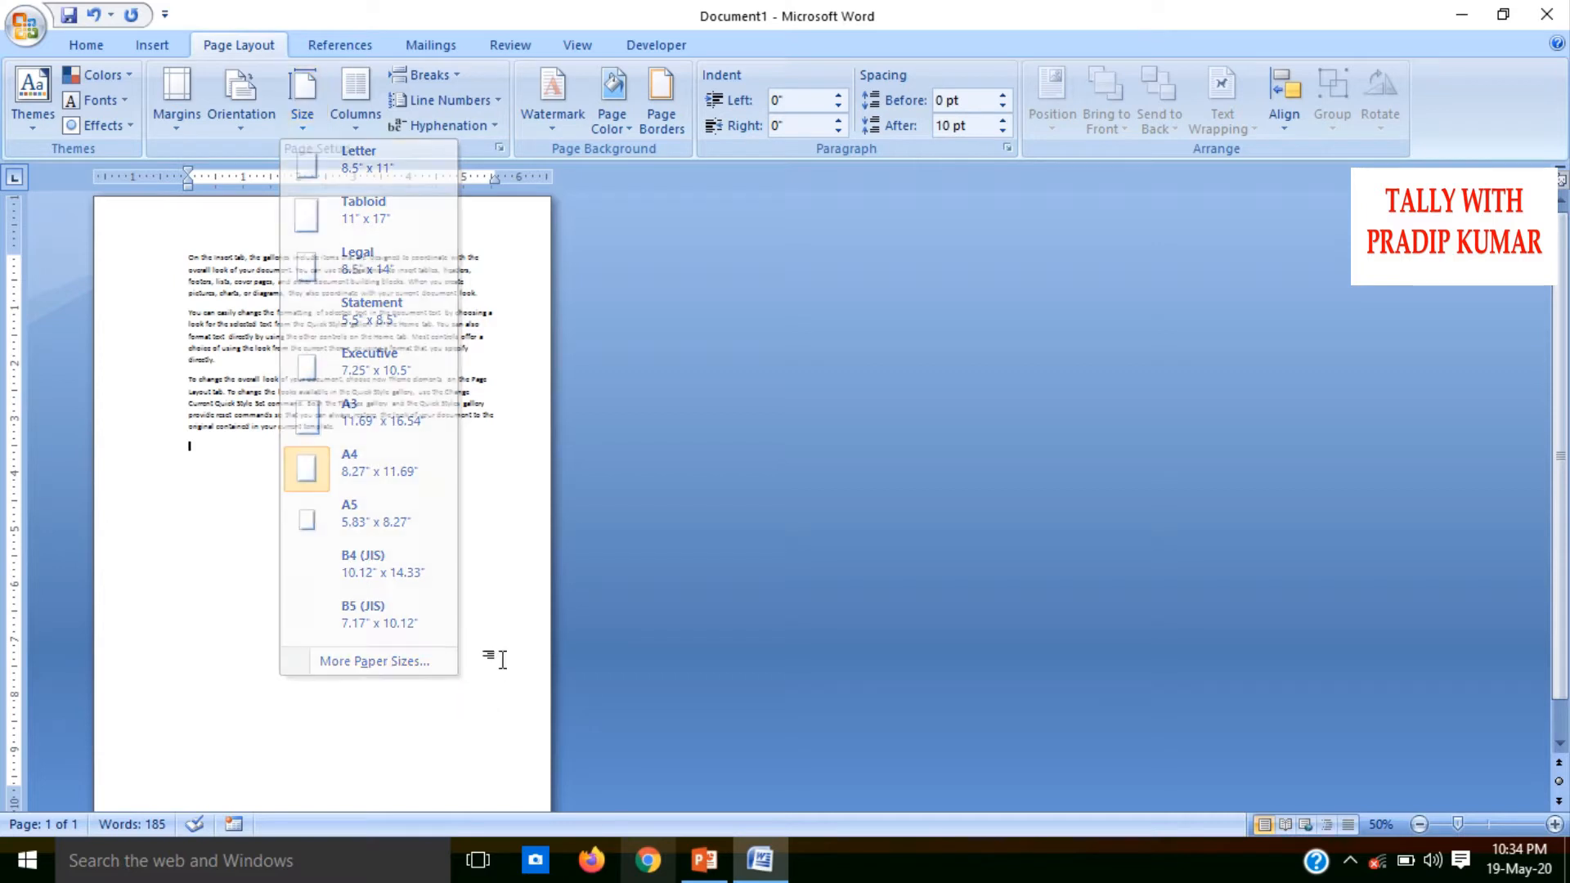
Switch the paper size to Letter and back to A4
click(310, 125)
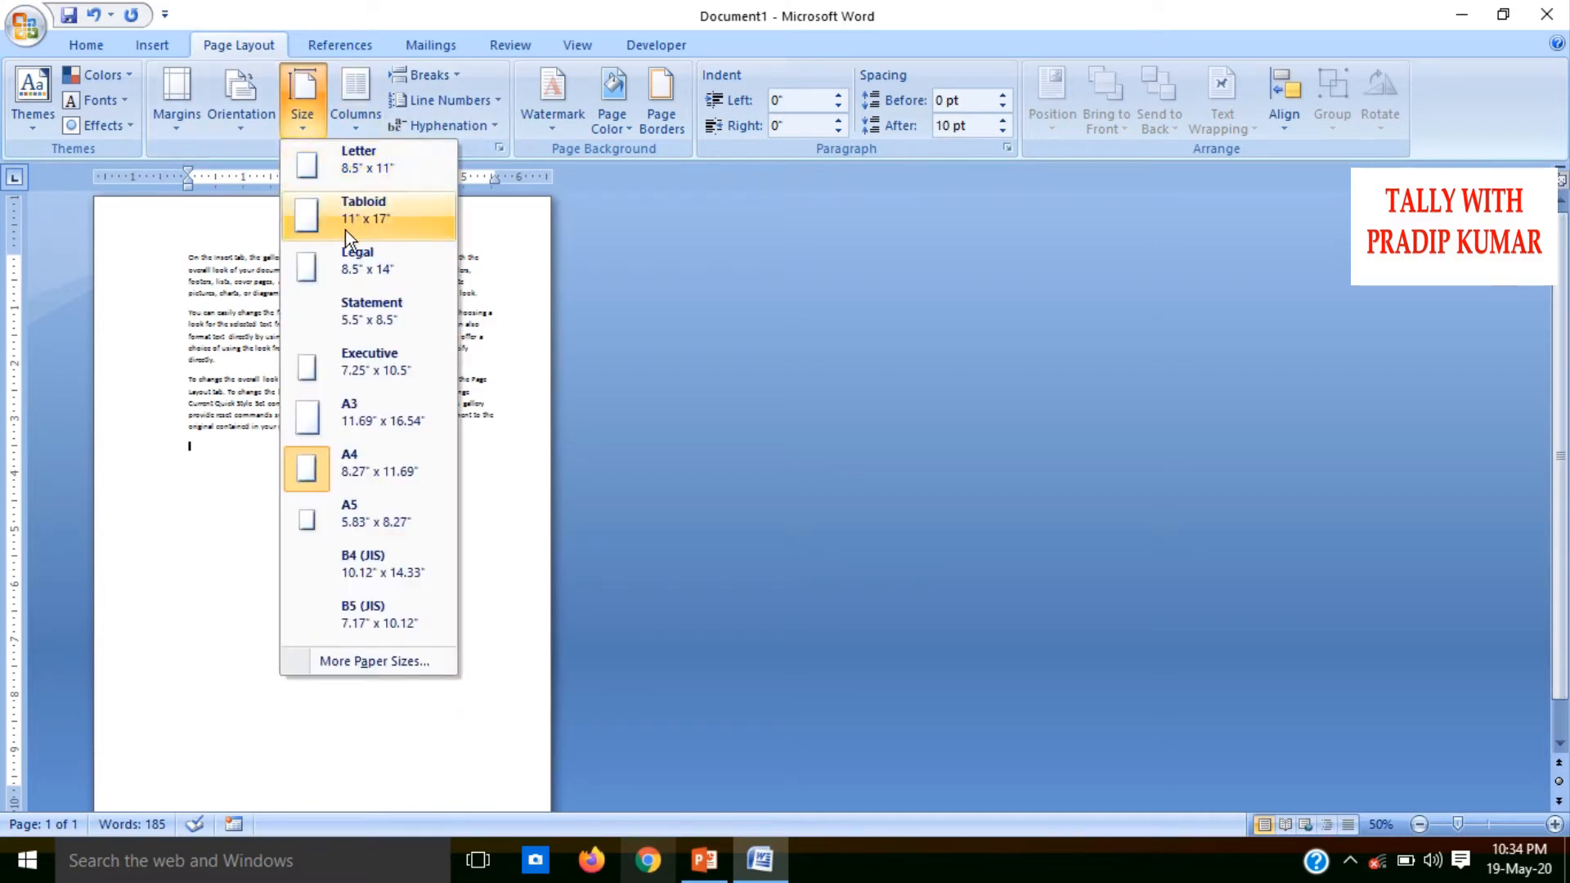
click(335, 162)
click(304, 125)
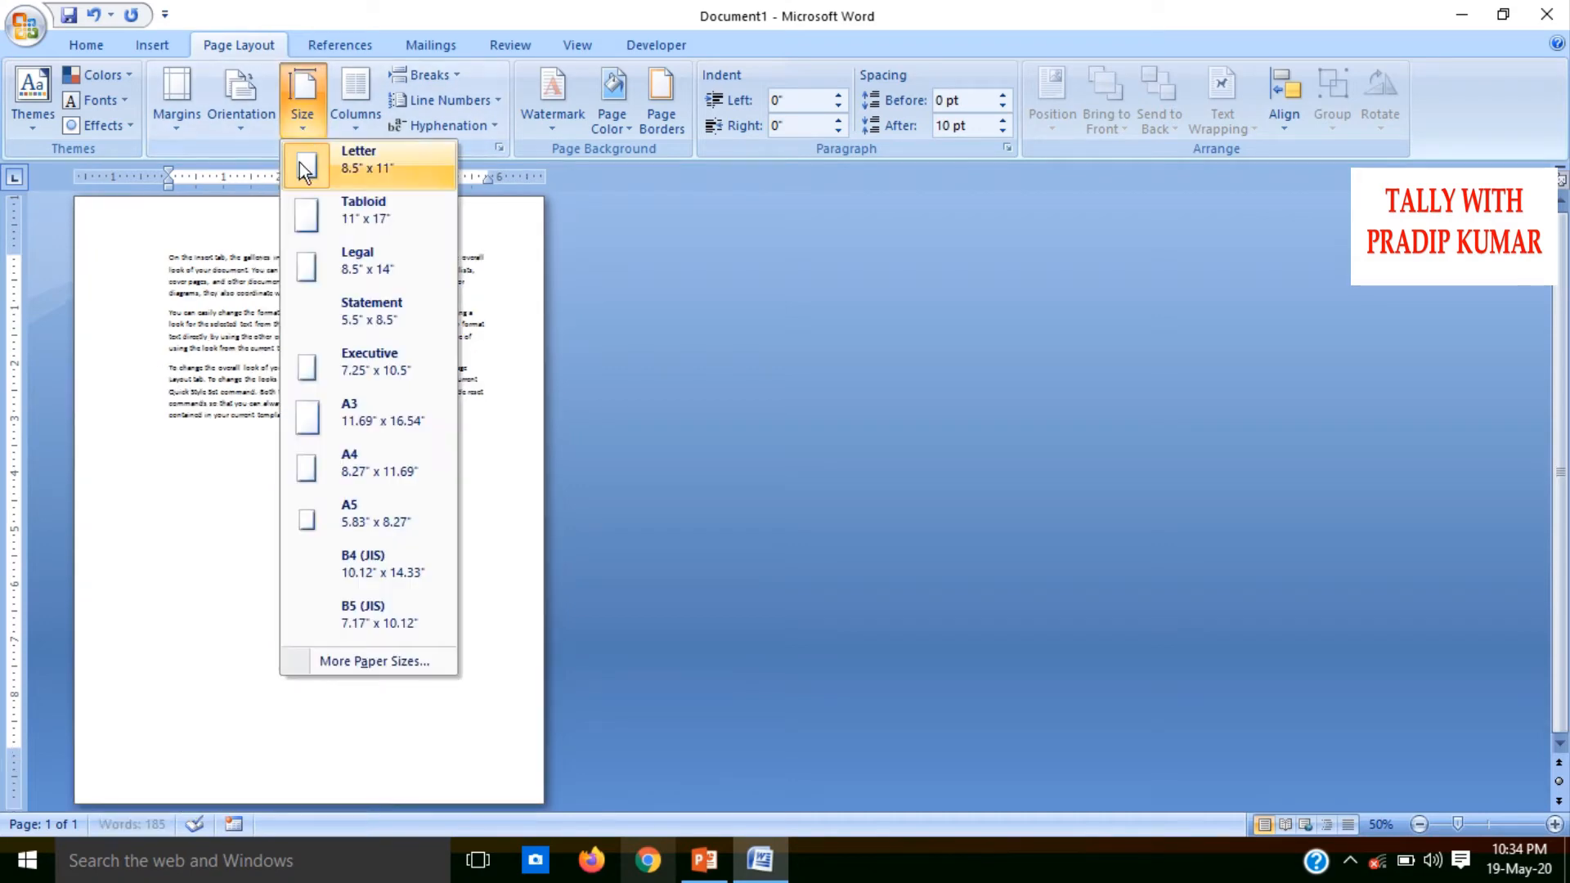
click(376, 454)
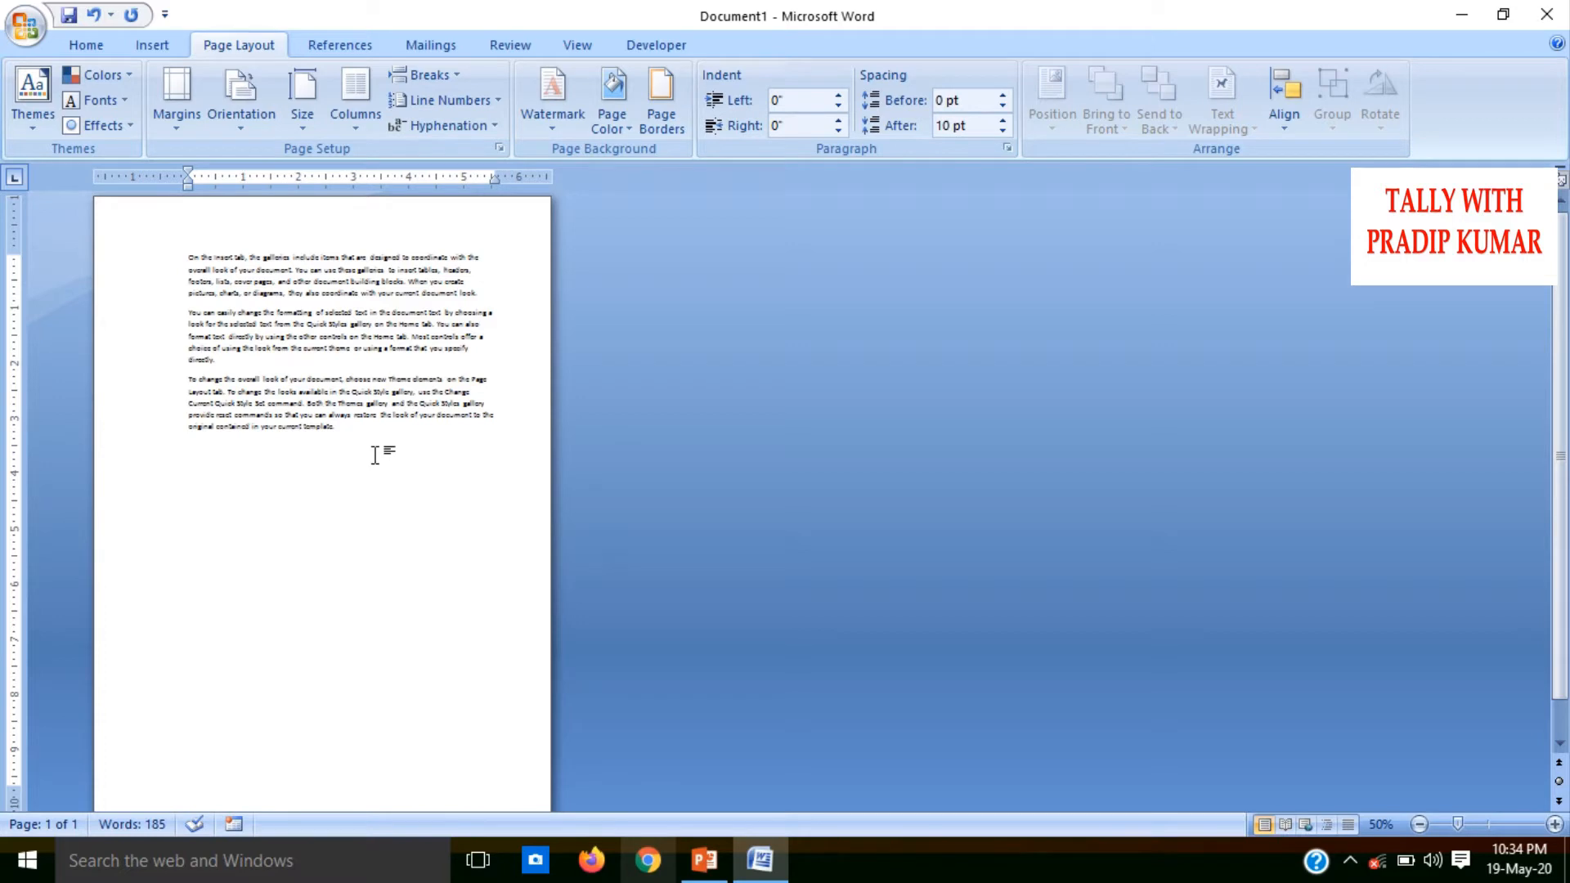
Paste two more copies of the sample text at the end of the document
click(356, 134)
click(694, 505)
key(ctrl+v)
key(ctrl+v)
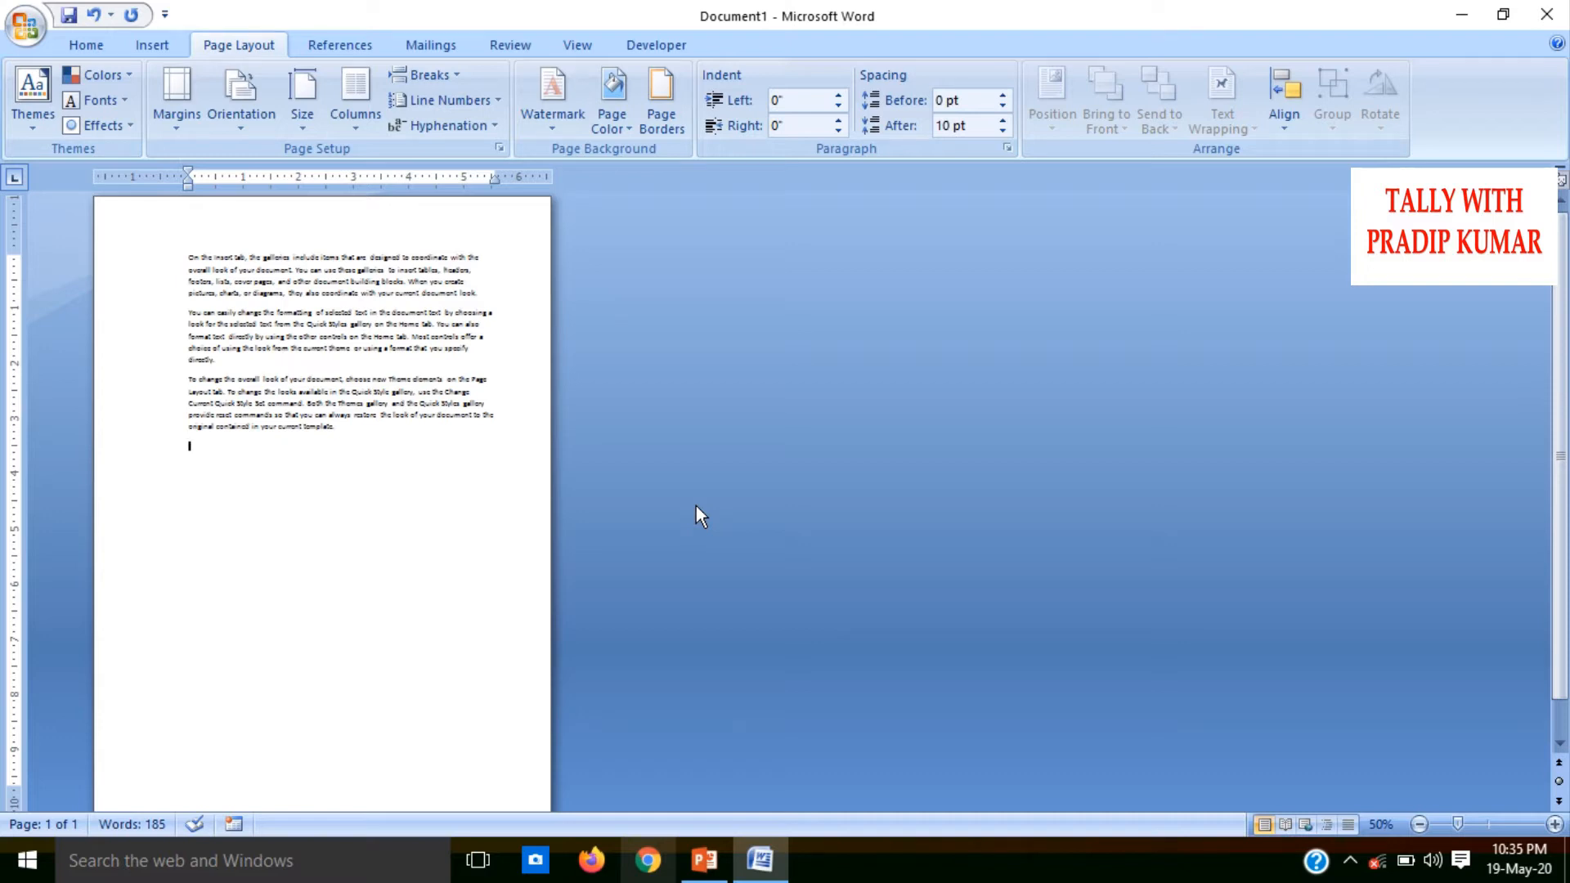
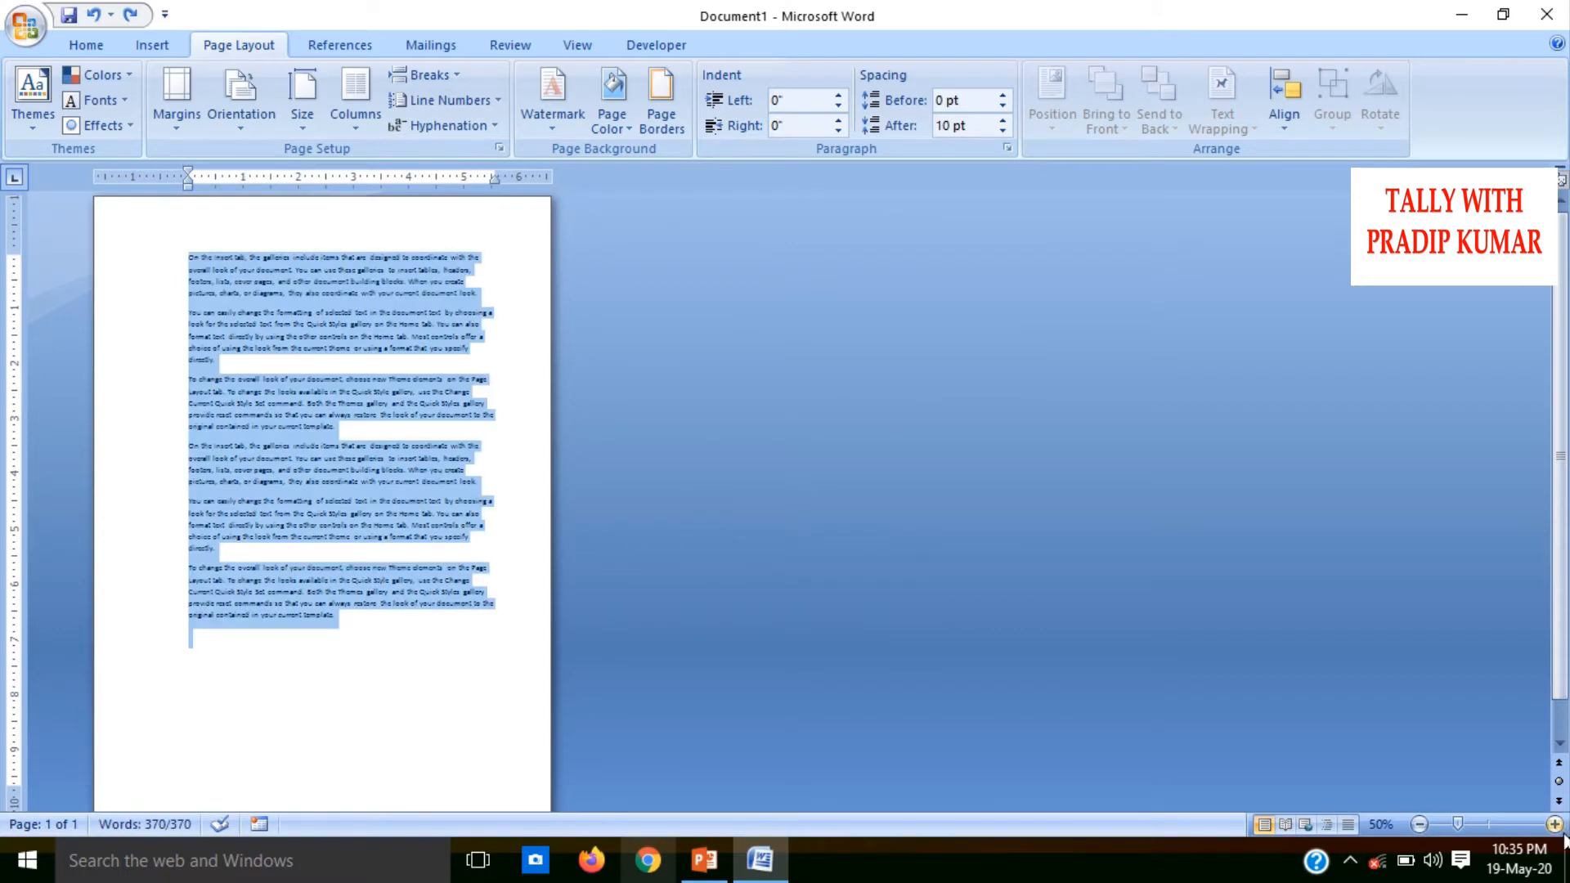
Lay out all of the document's sample text in two equal columns
click(1554, 824)
click(1554, 824)
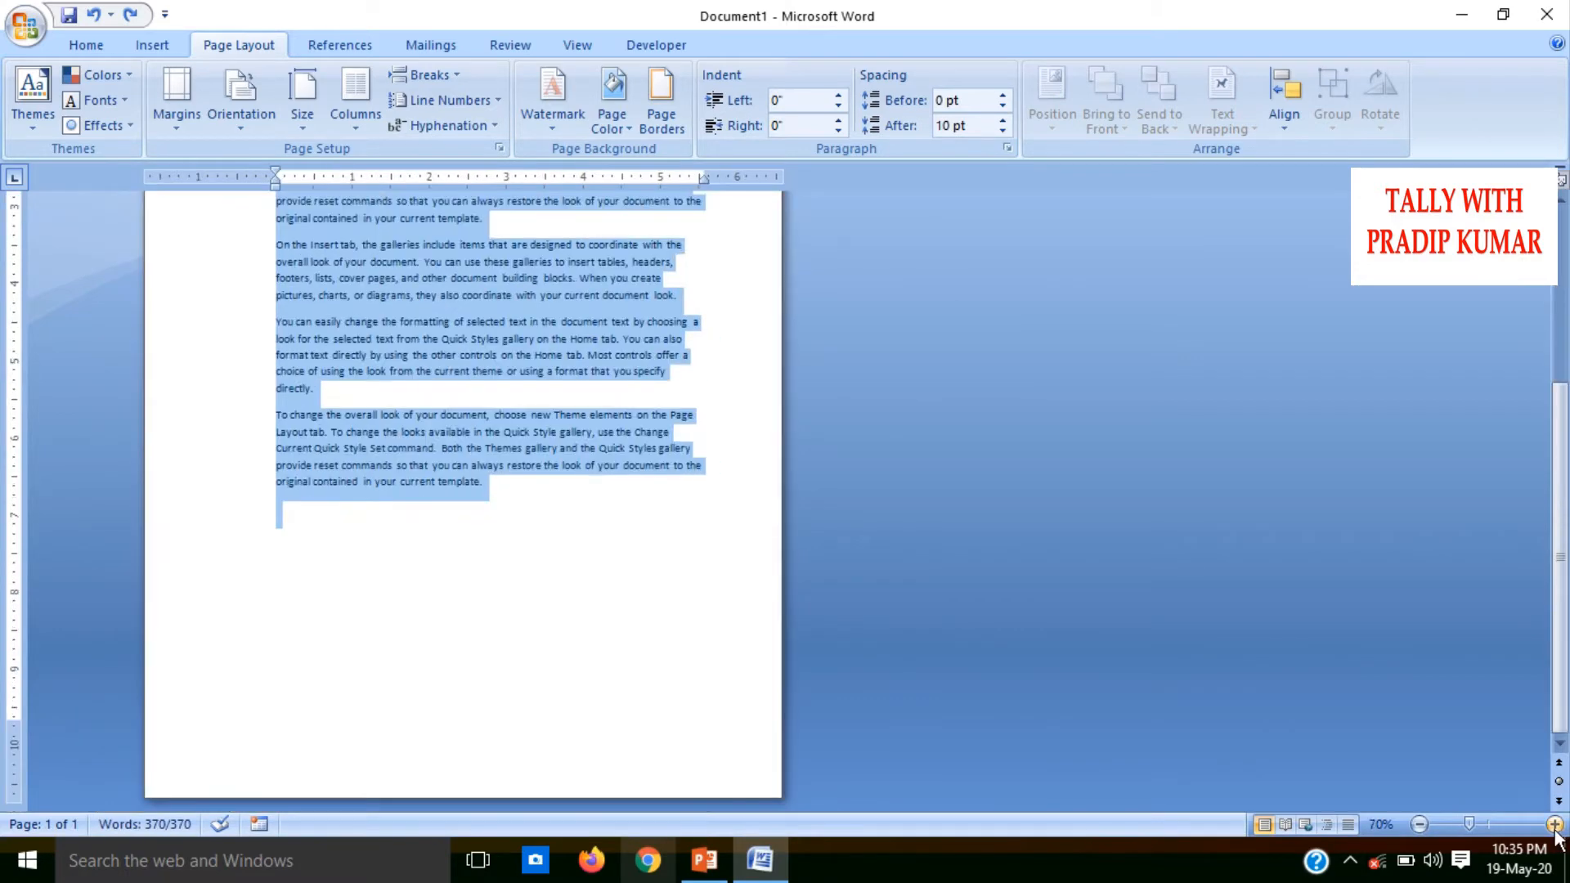
click(709, 261)
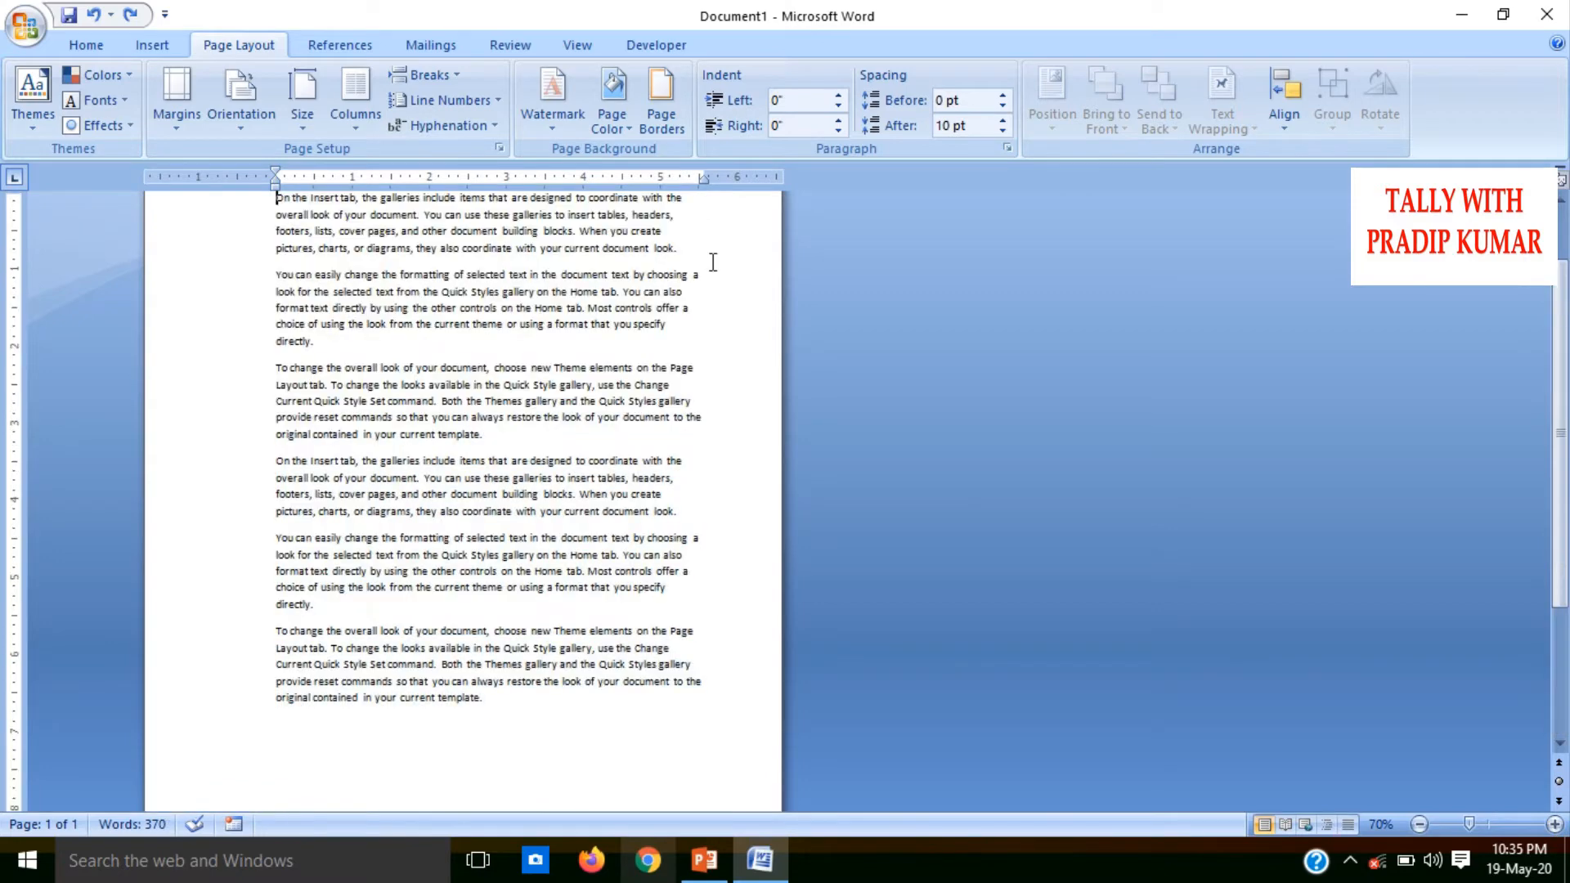
key(ctrl+a)
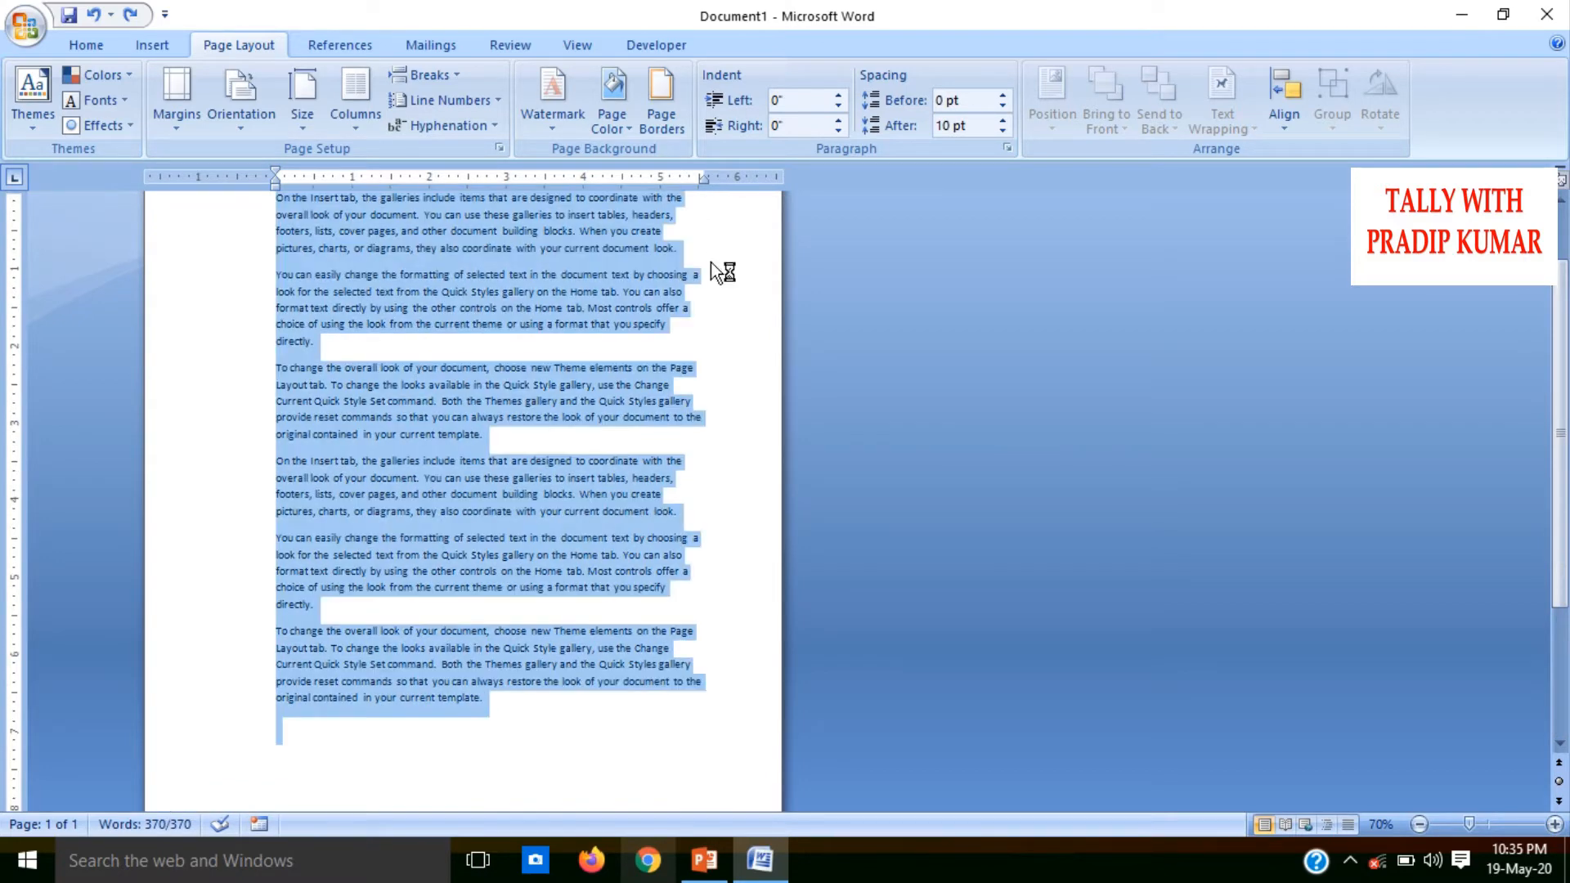
drag(1560, 404, 1560, 317)
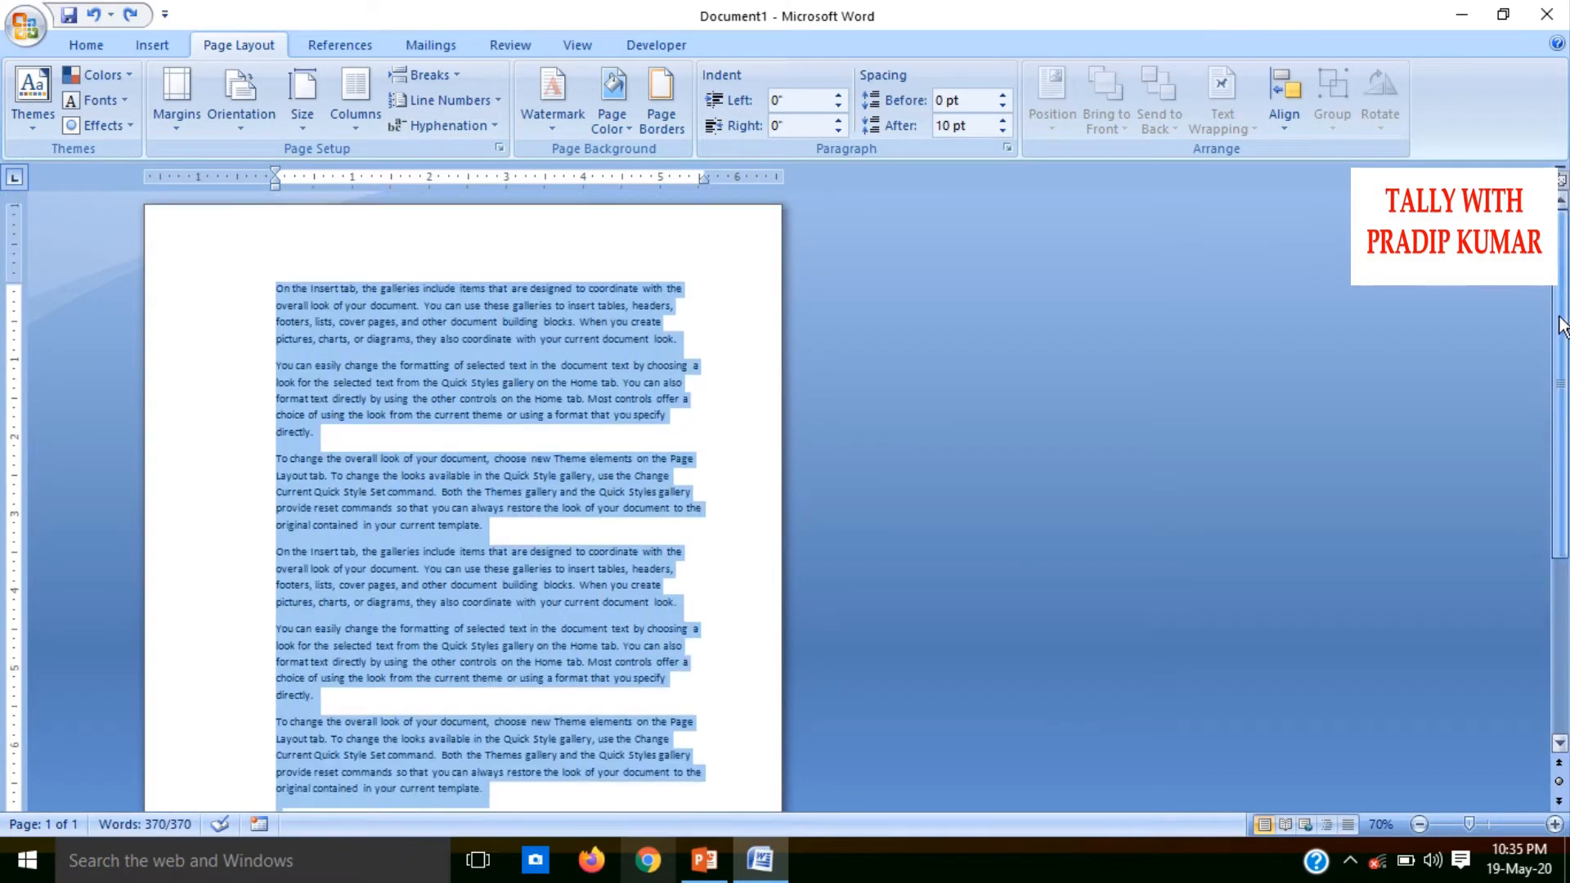
click(356, 104)
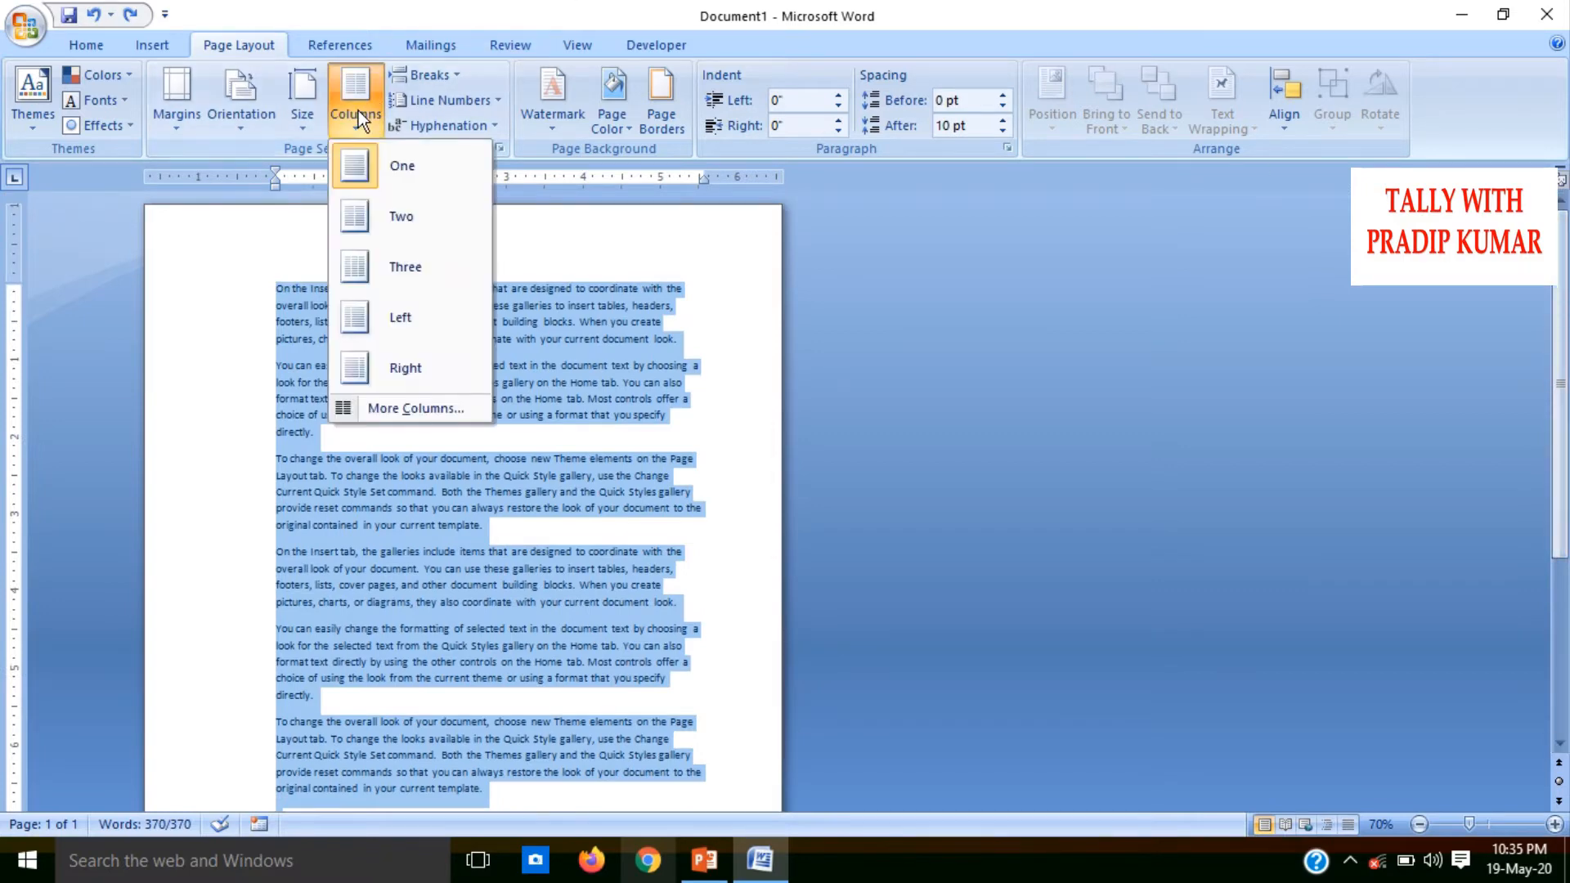
click(401, 217)
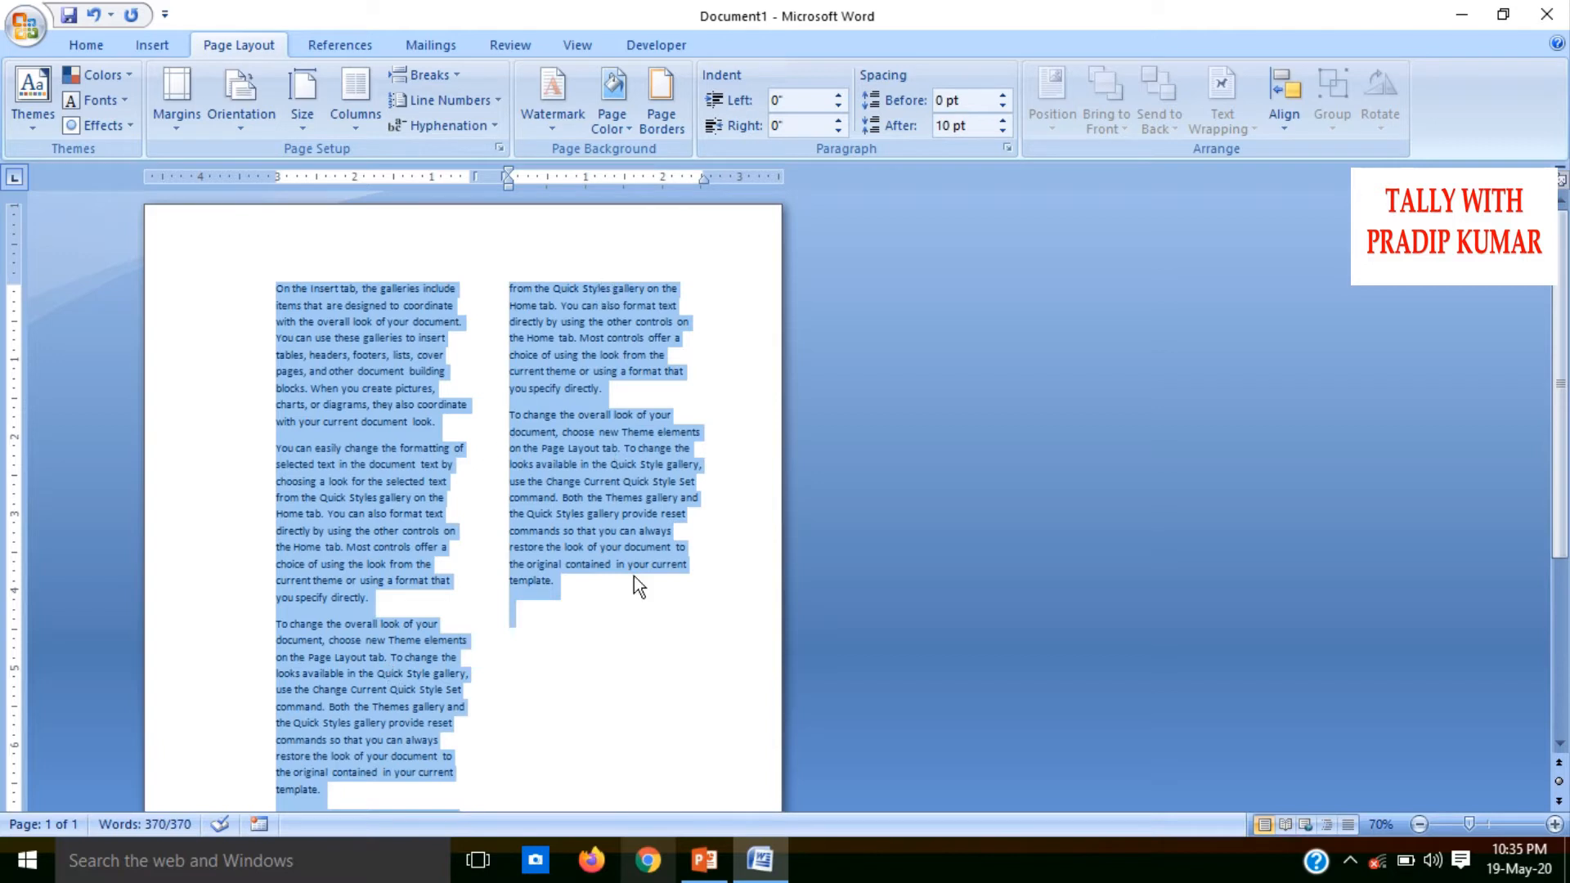
Try the Three, Left and Right column presets in turn on the selected text
click(375, 128)
click(393, 268)
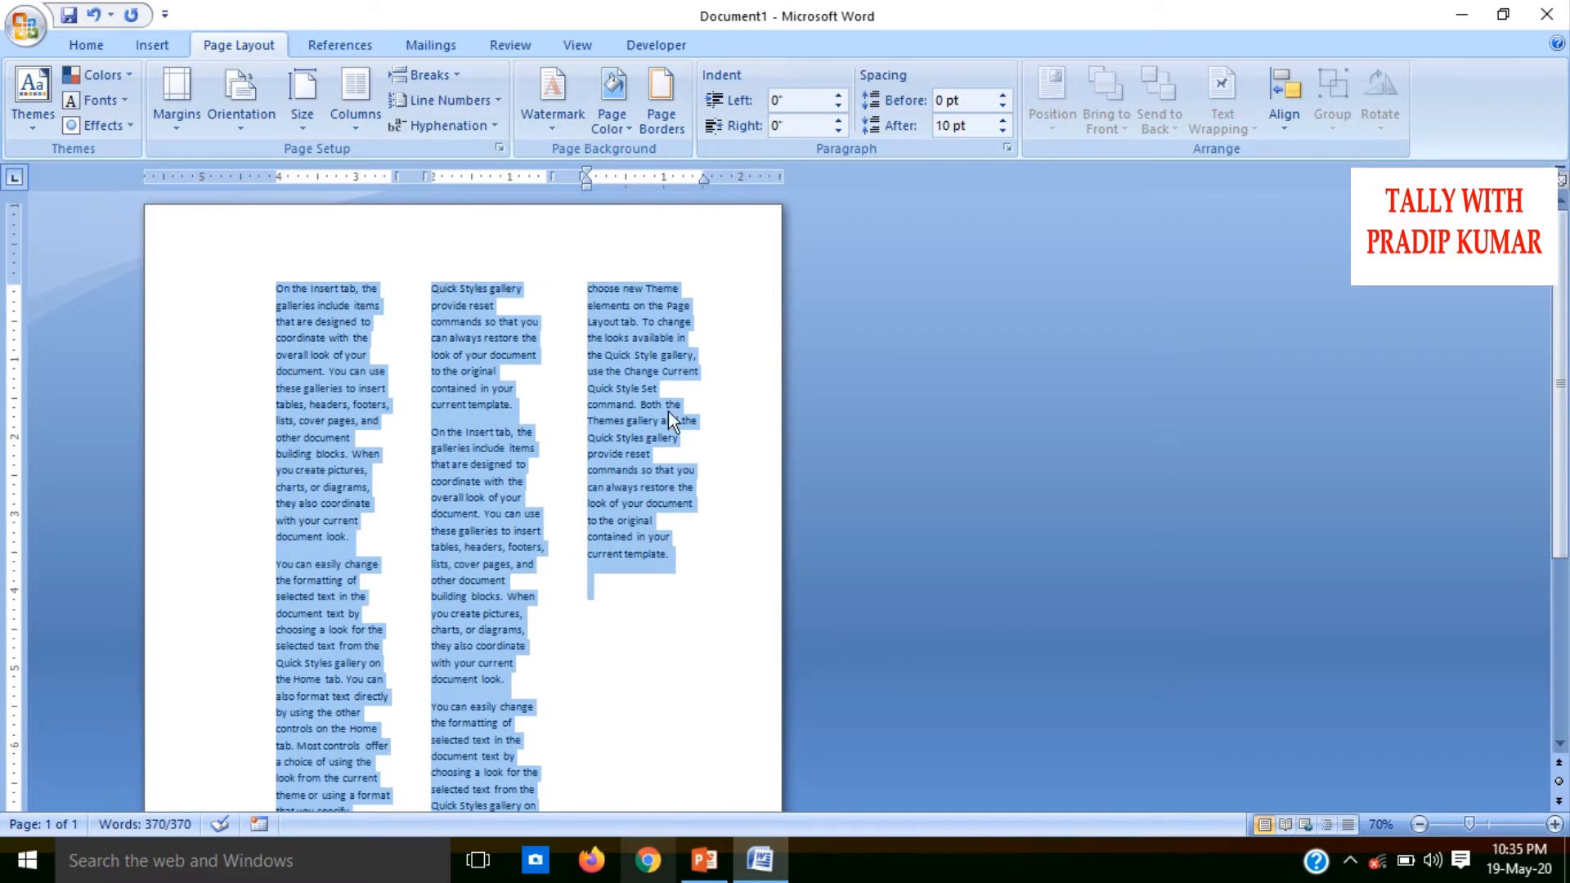
click(365, 112)
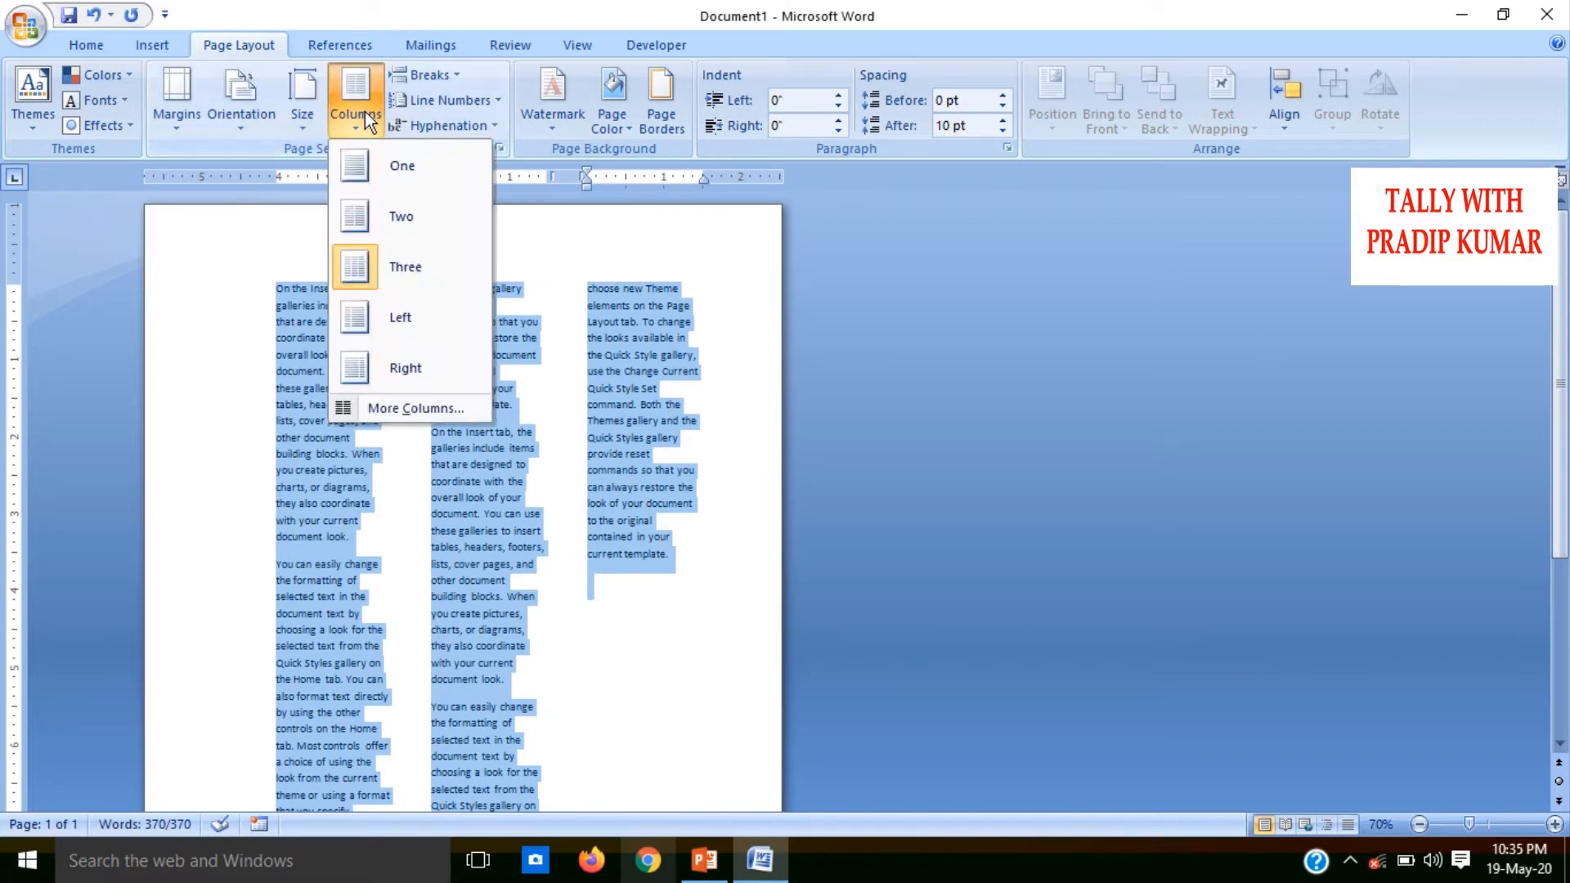
click(404, 307)
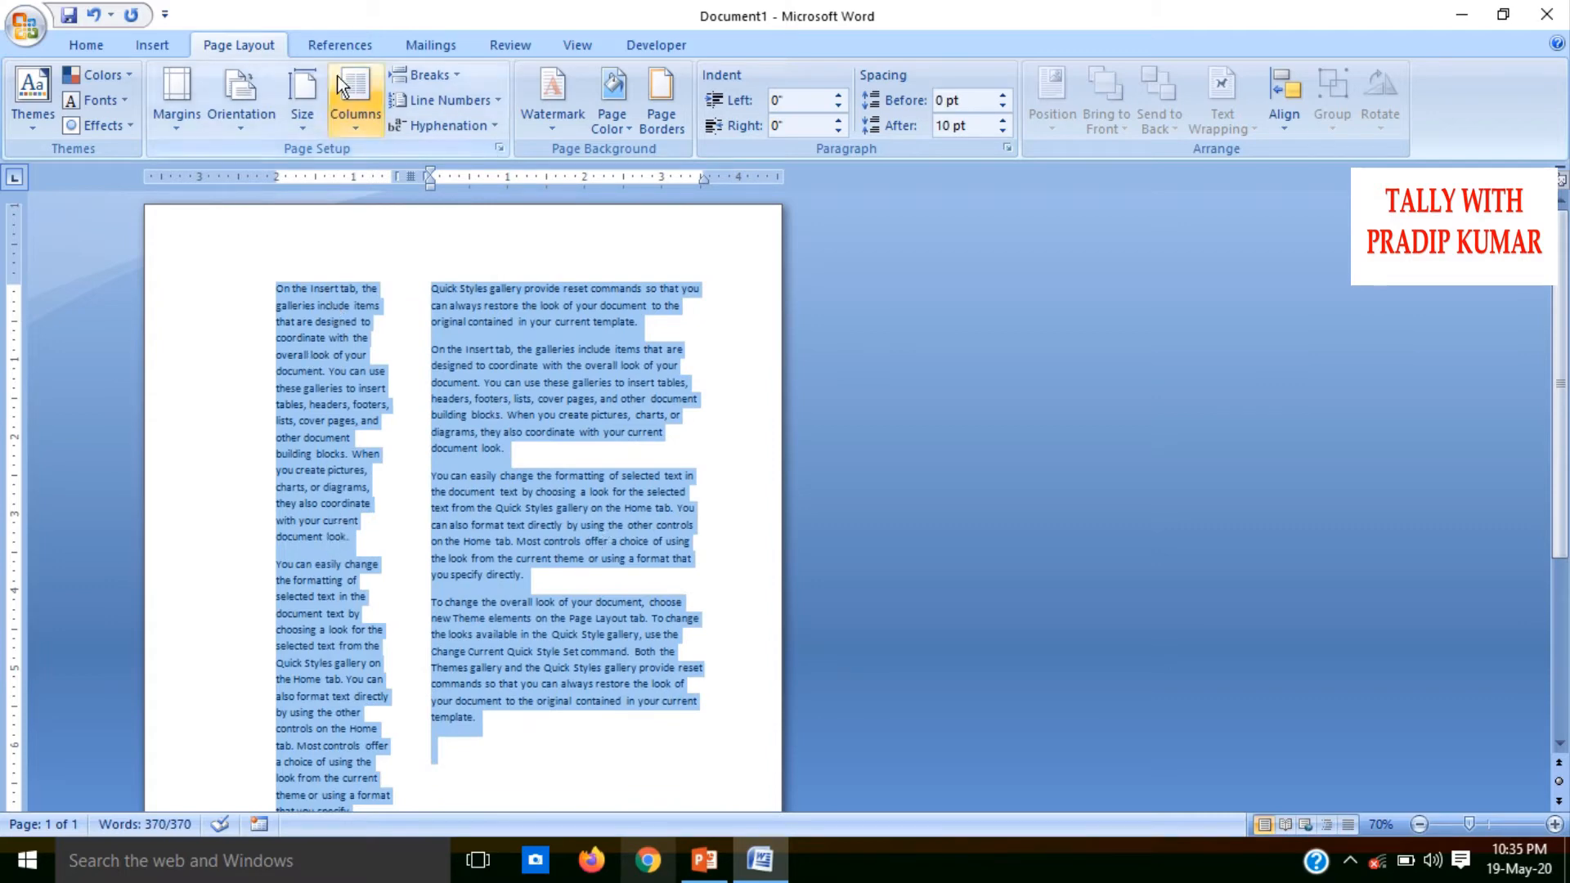
click(350, 115)
click(397, 362)
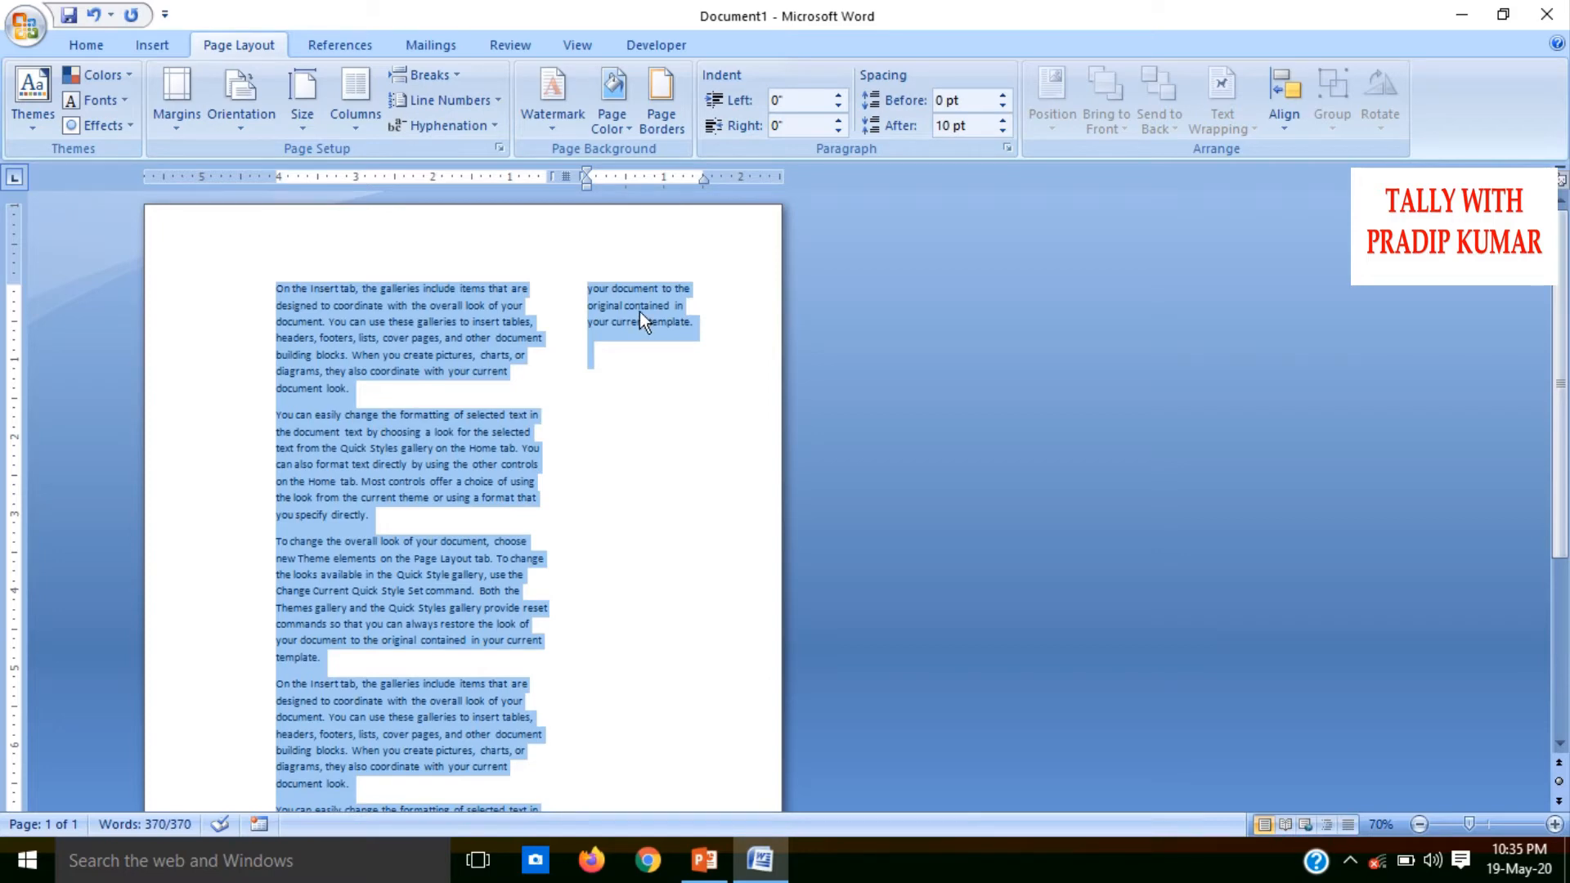
Split the selected text into 7 columns, and return it to a single column
click(361, 137)
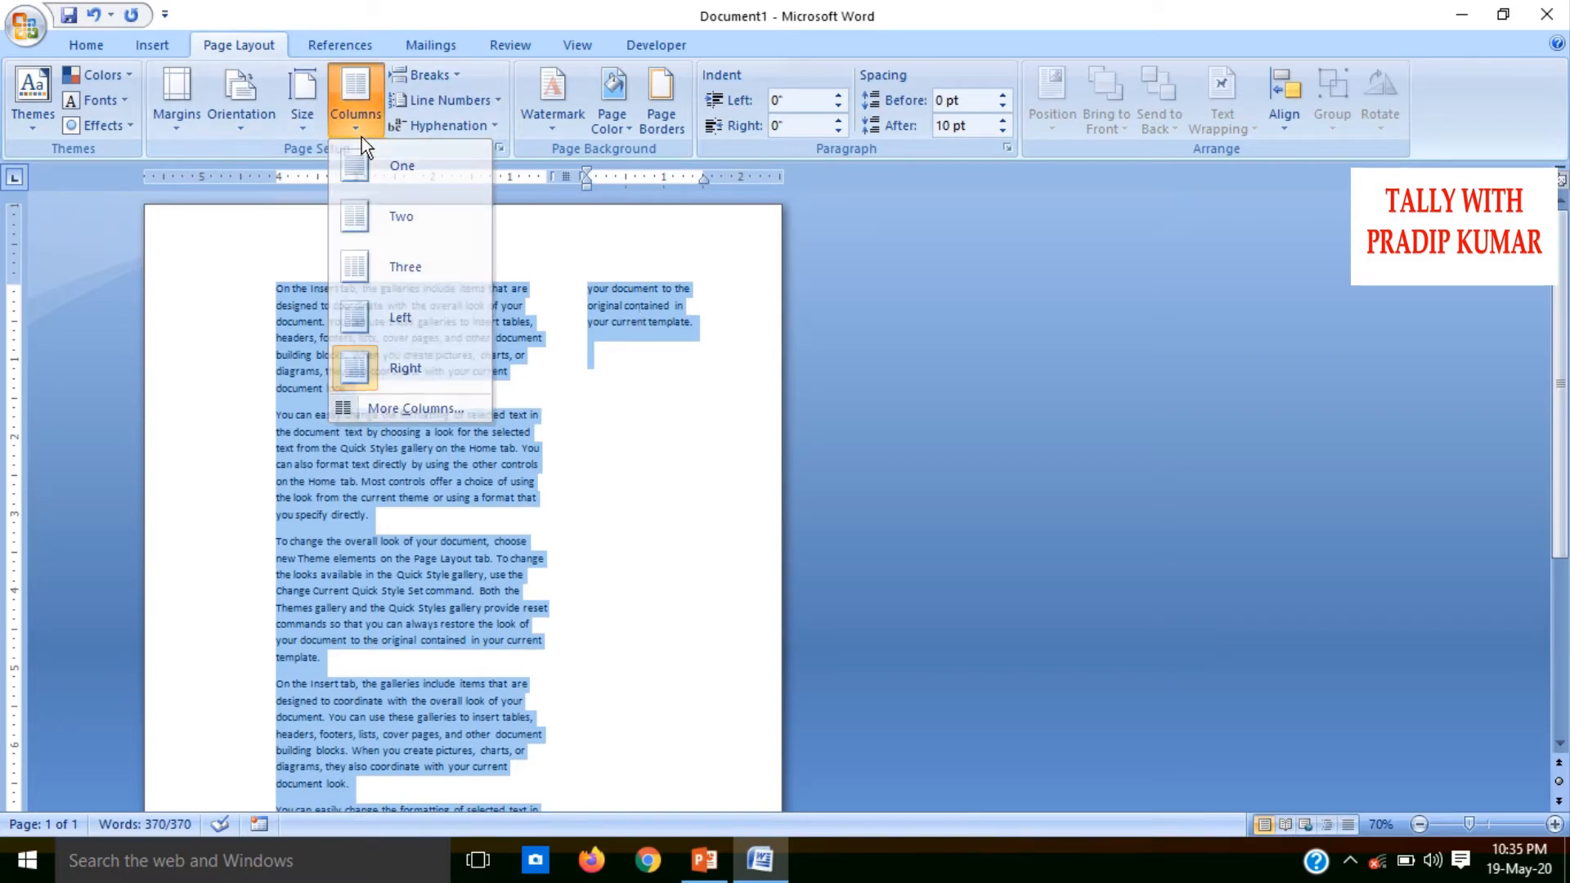
click(361, 136)
click(362, 136)
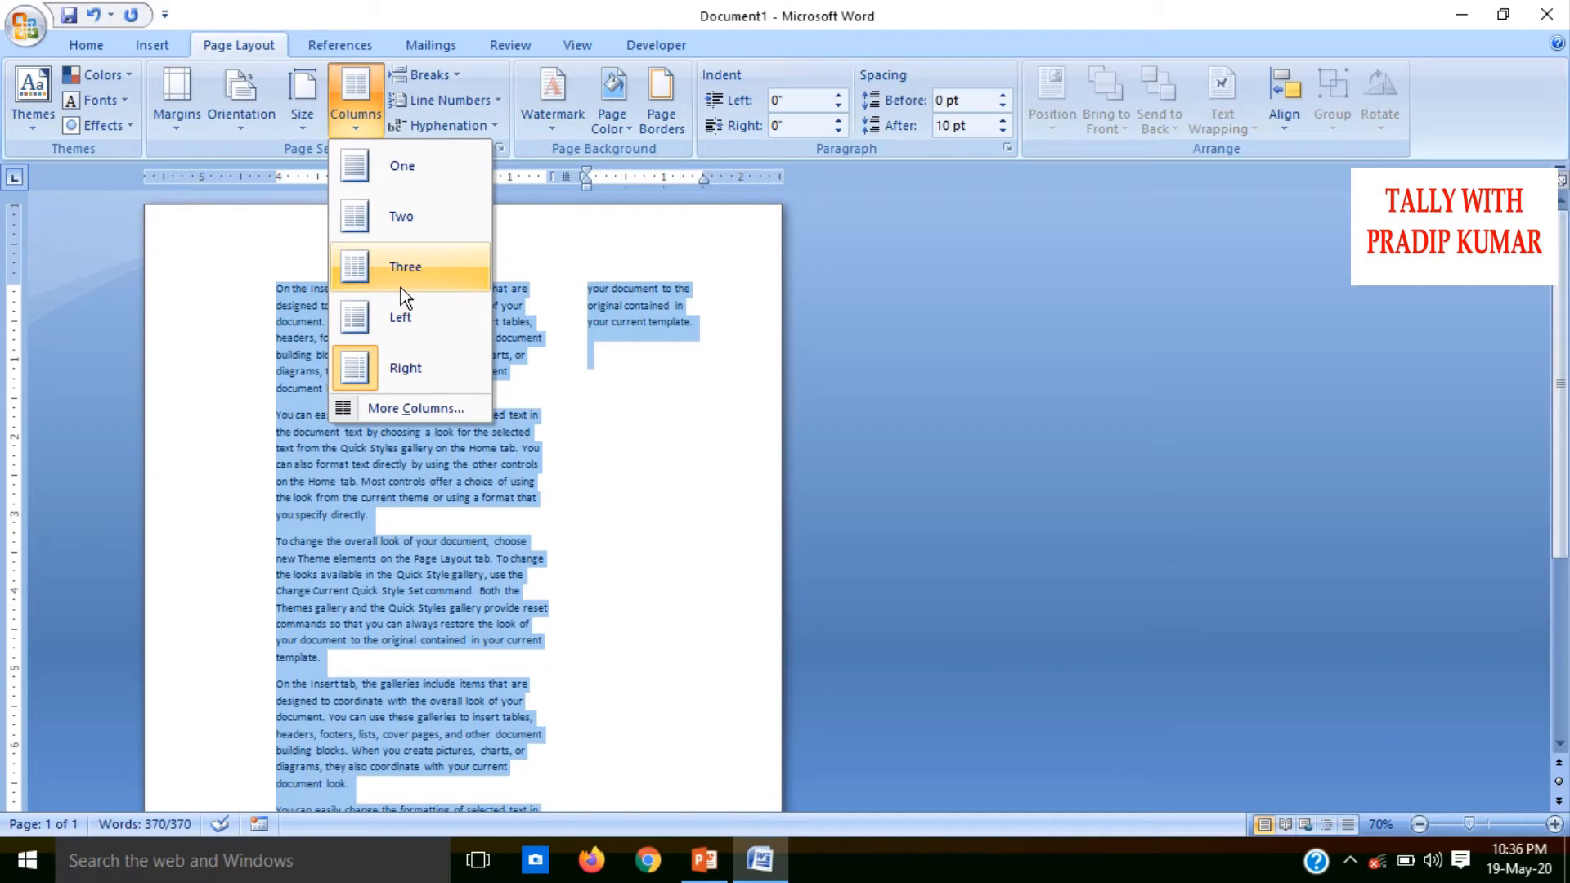
click(413, 408)
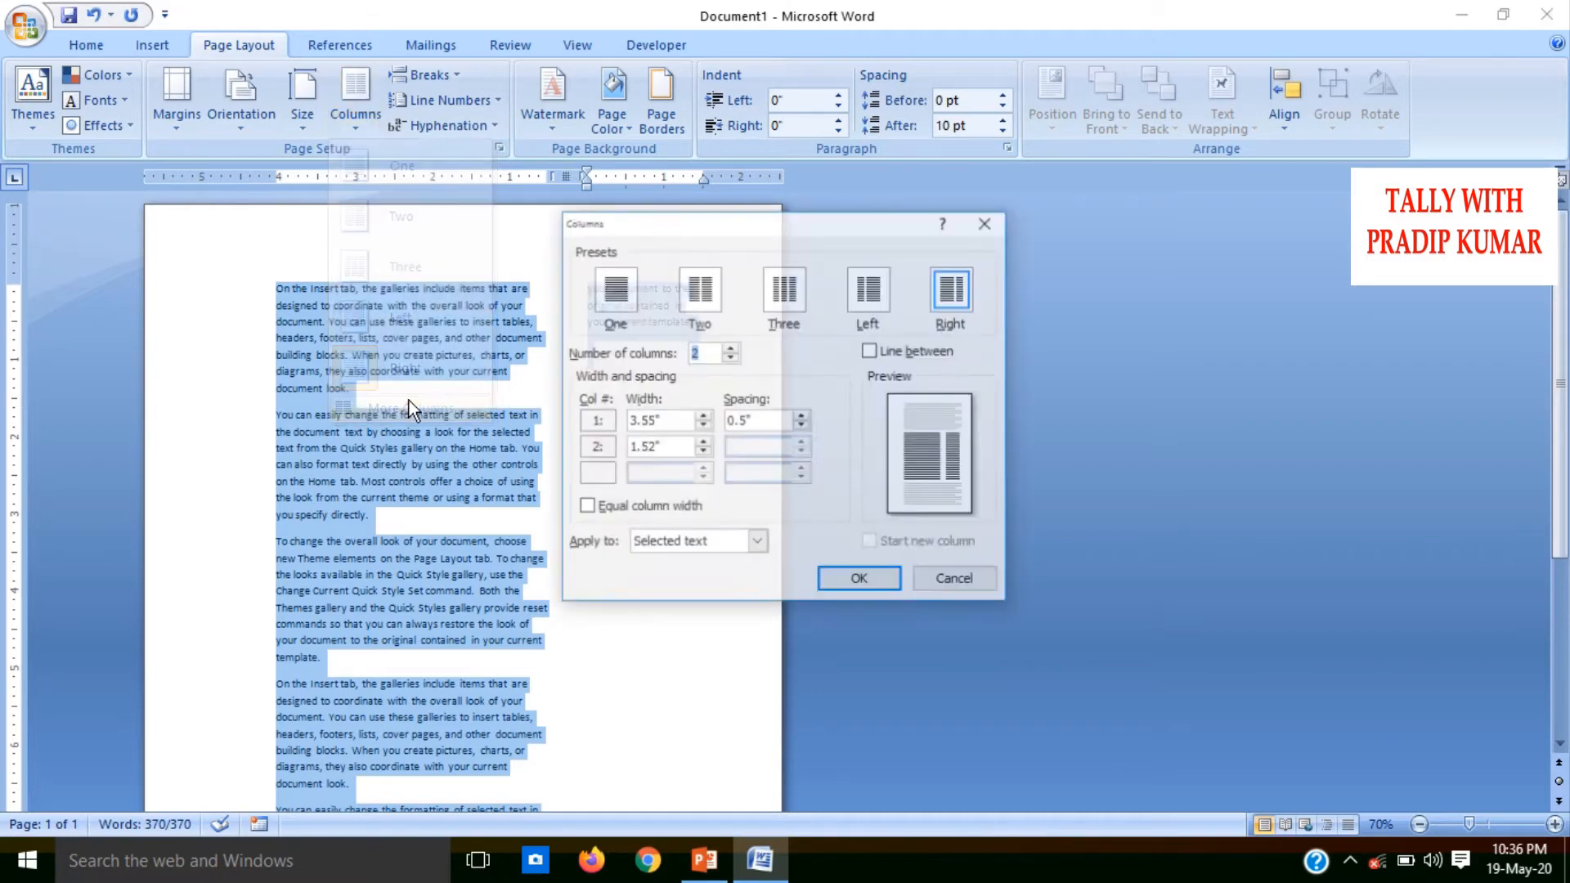
click(730, 347)
click(730, 347)
click(730, 347)
click(730, 347)
click(730, 347)
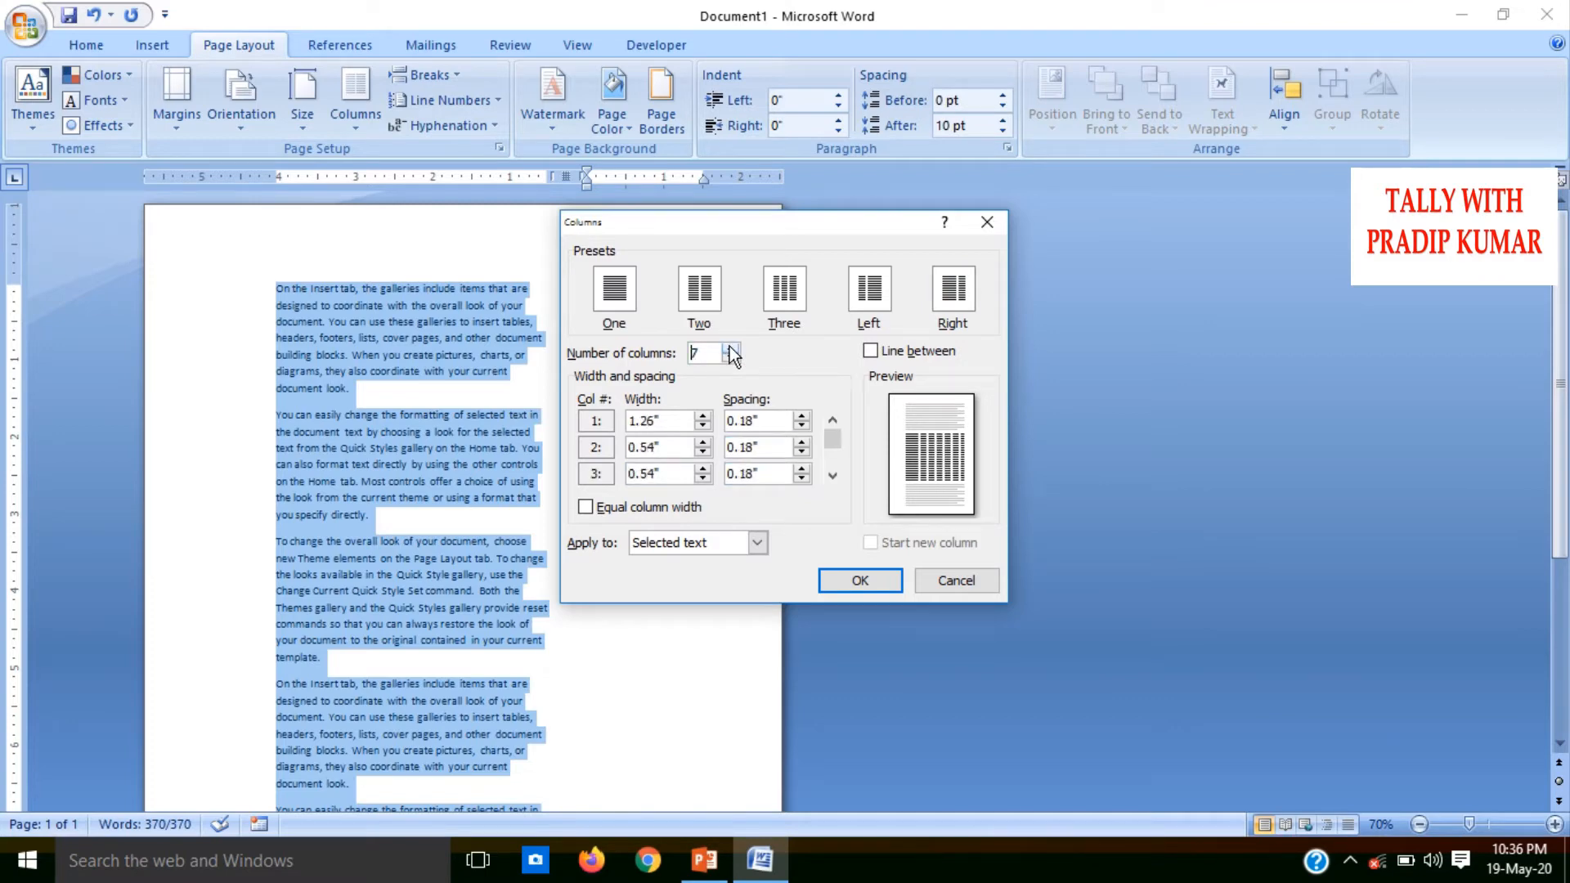
click(864, 576)
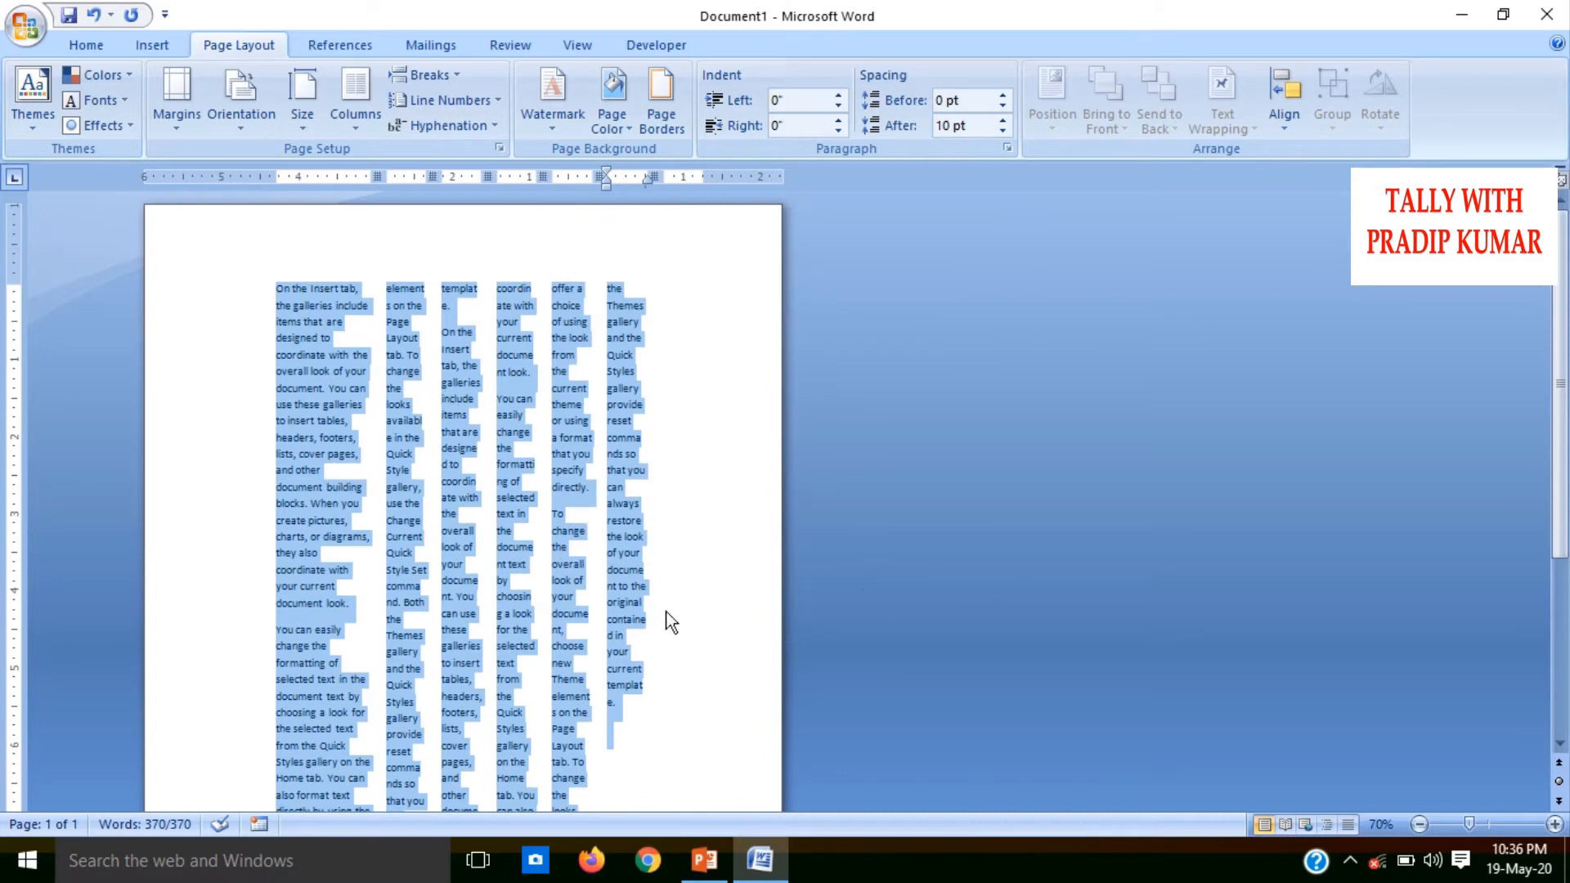
click(365, 129)
click(384, 163)
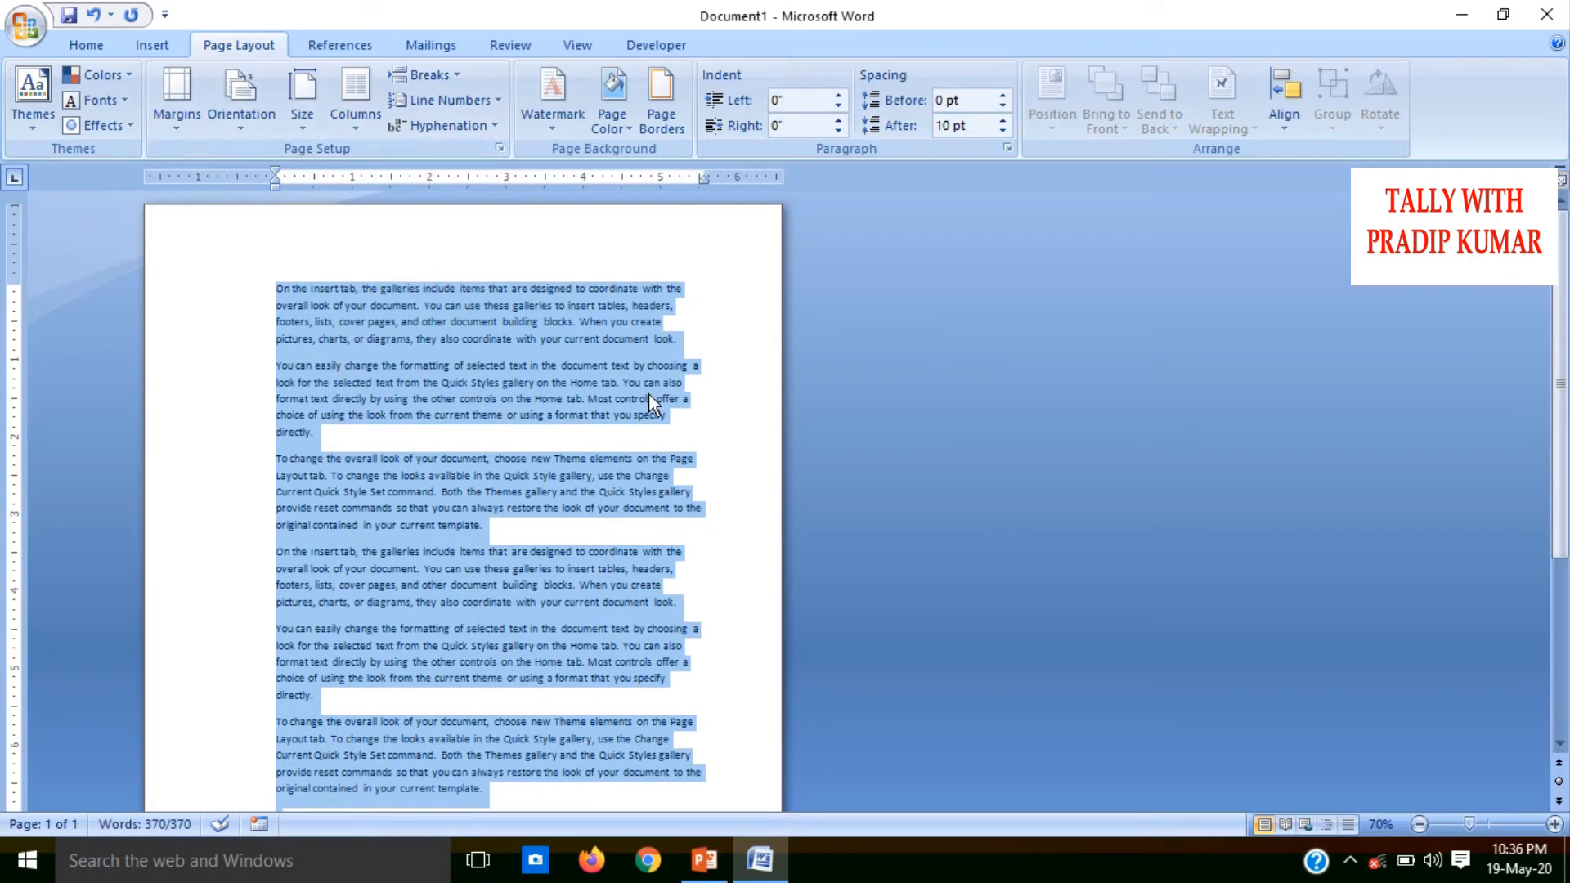
Undo the column changes and the last paste, so only the first three paragraphs of sample text remain
key(ctrl+z)
key(ctrl+z)
key(ctrl+z)
key(ctrl+z)
key(ctrl+z)
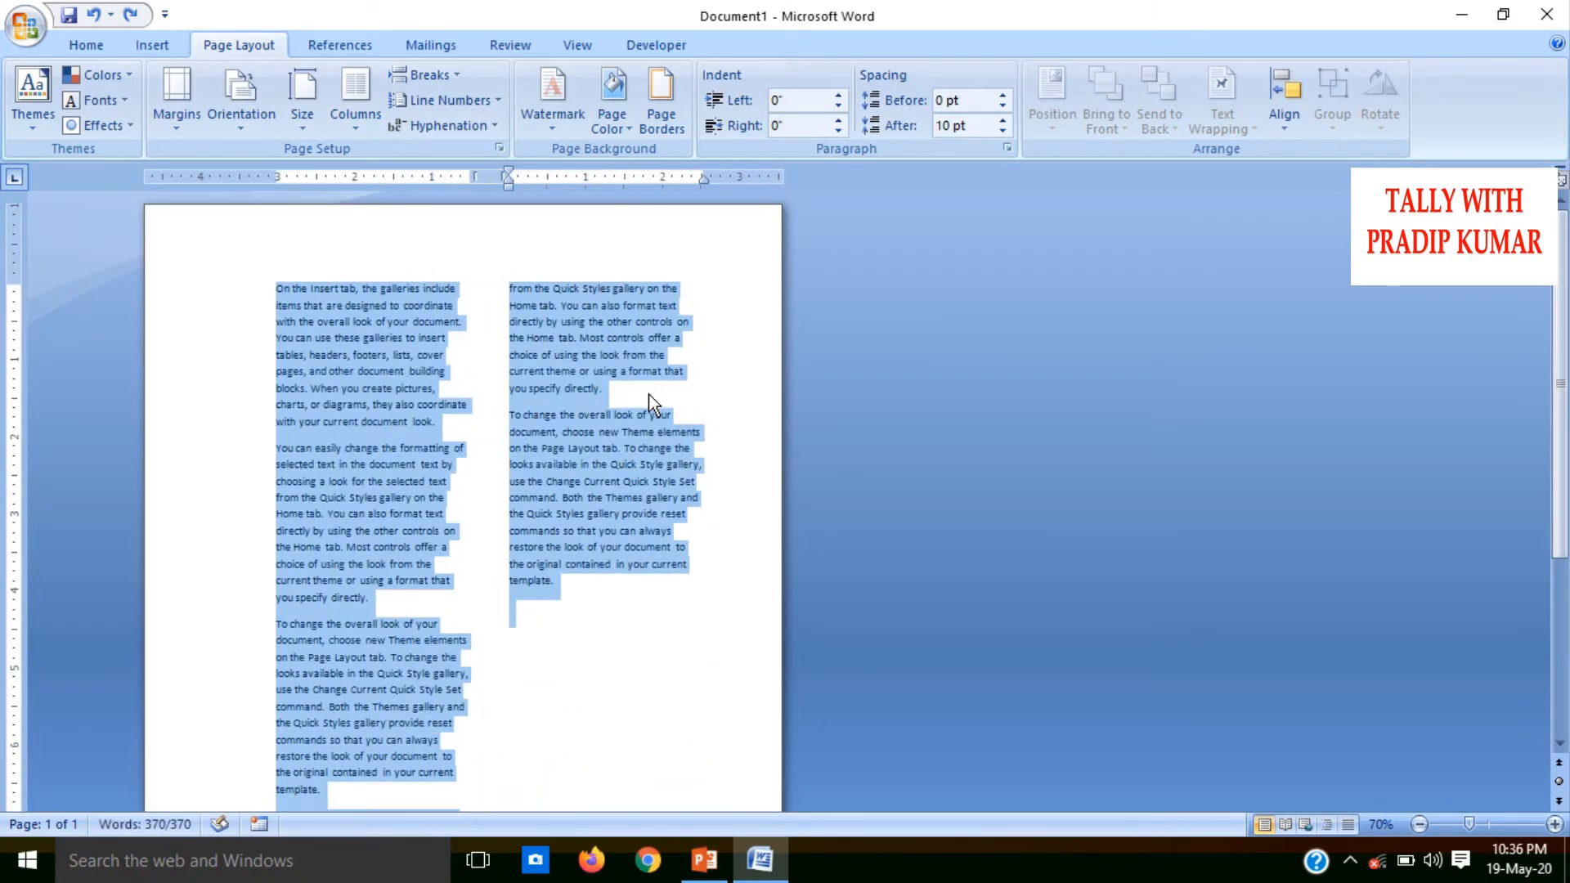
key(ctrl+y)
key(ctrl+y)
key(ctrl+y)
key(ctrl+y)
key(ctrl+y)
click(649, 394)
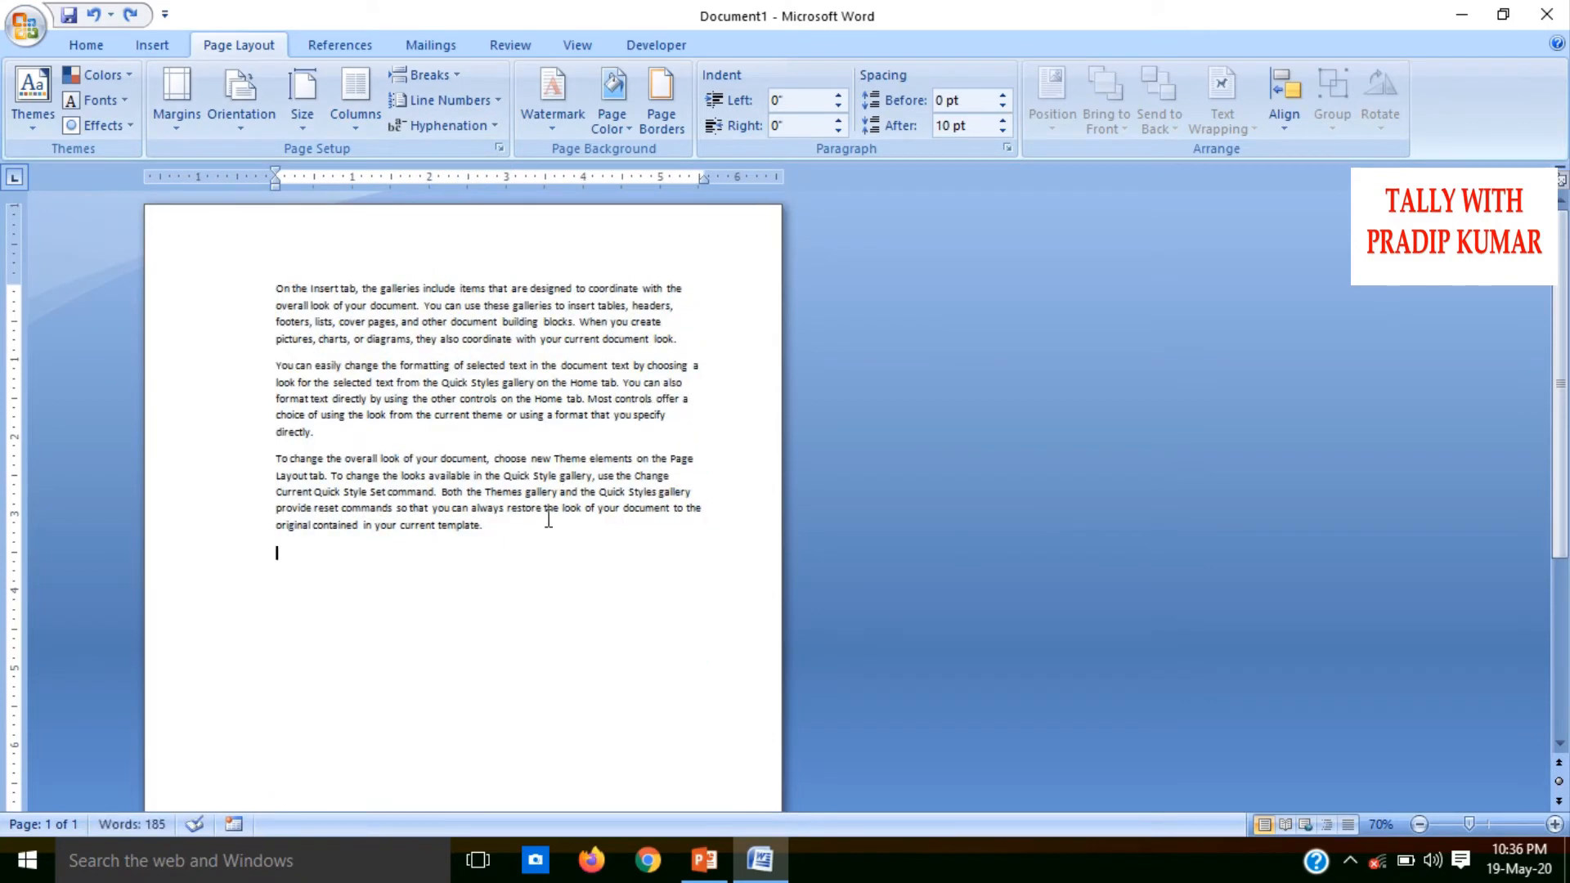
Try a page break before the second paragraph, "You can easily change", and undo it
click(444, 76)
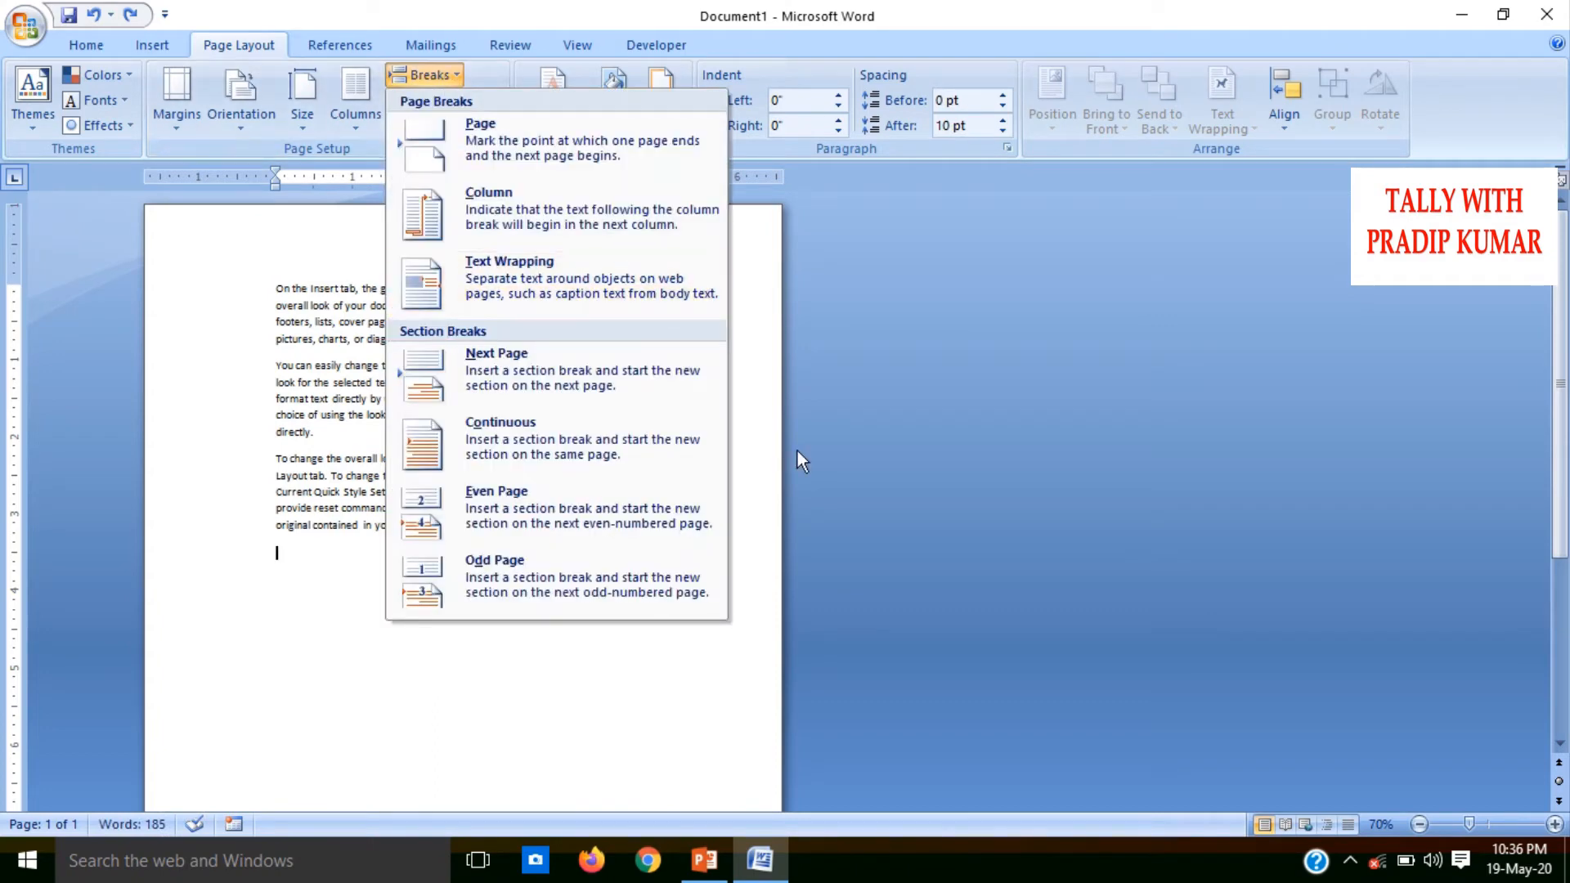
click(920, 432)
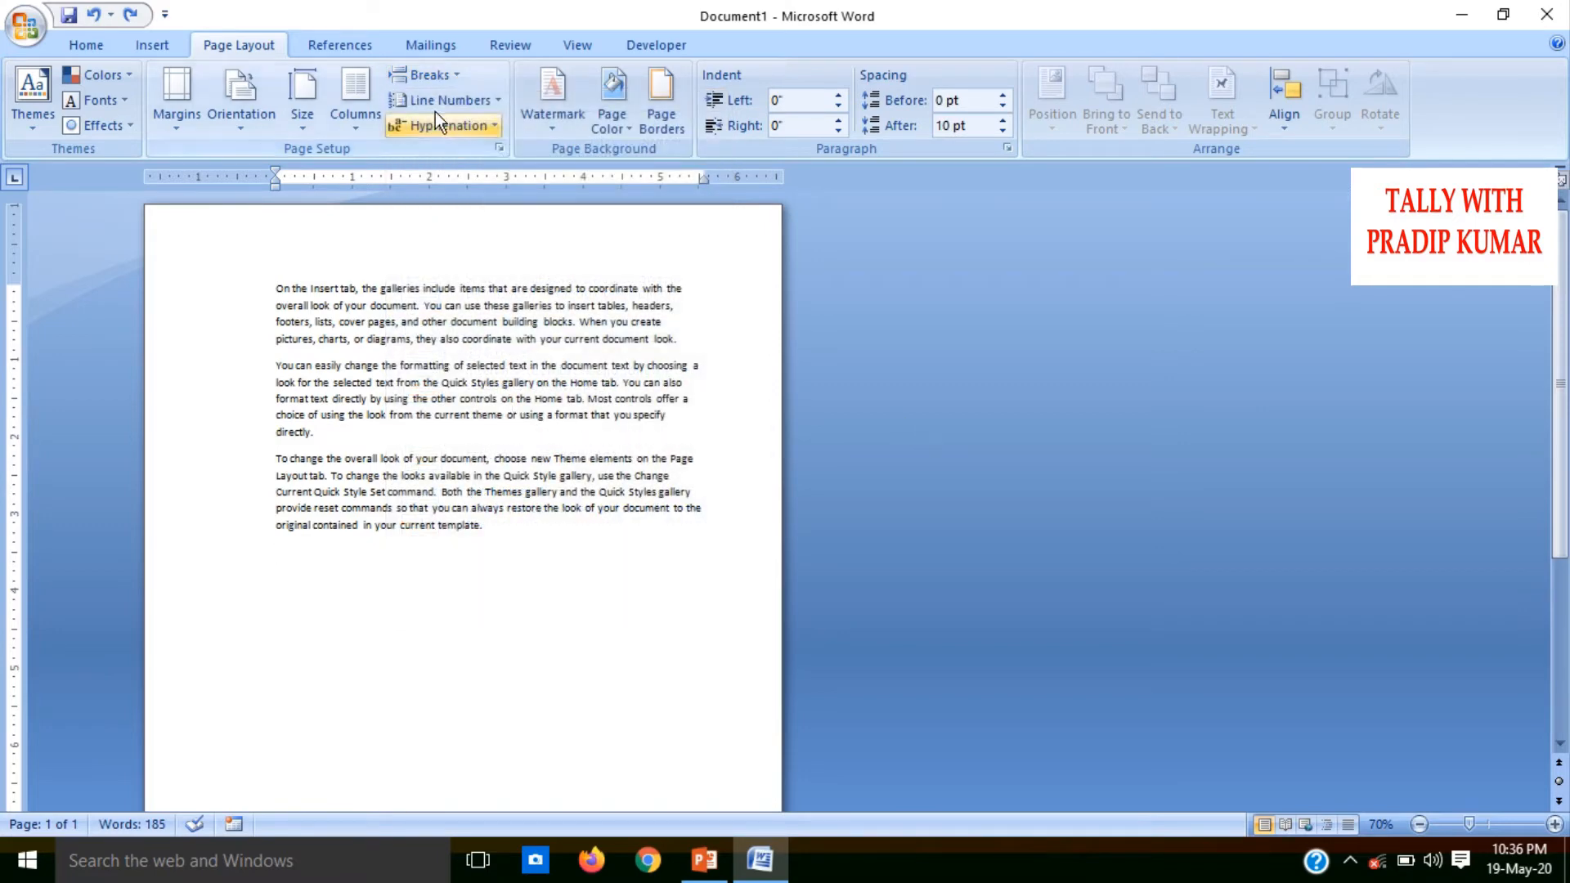
click(276, 365)
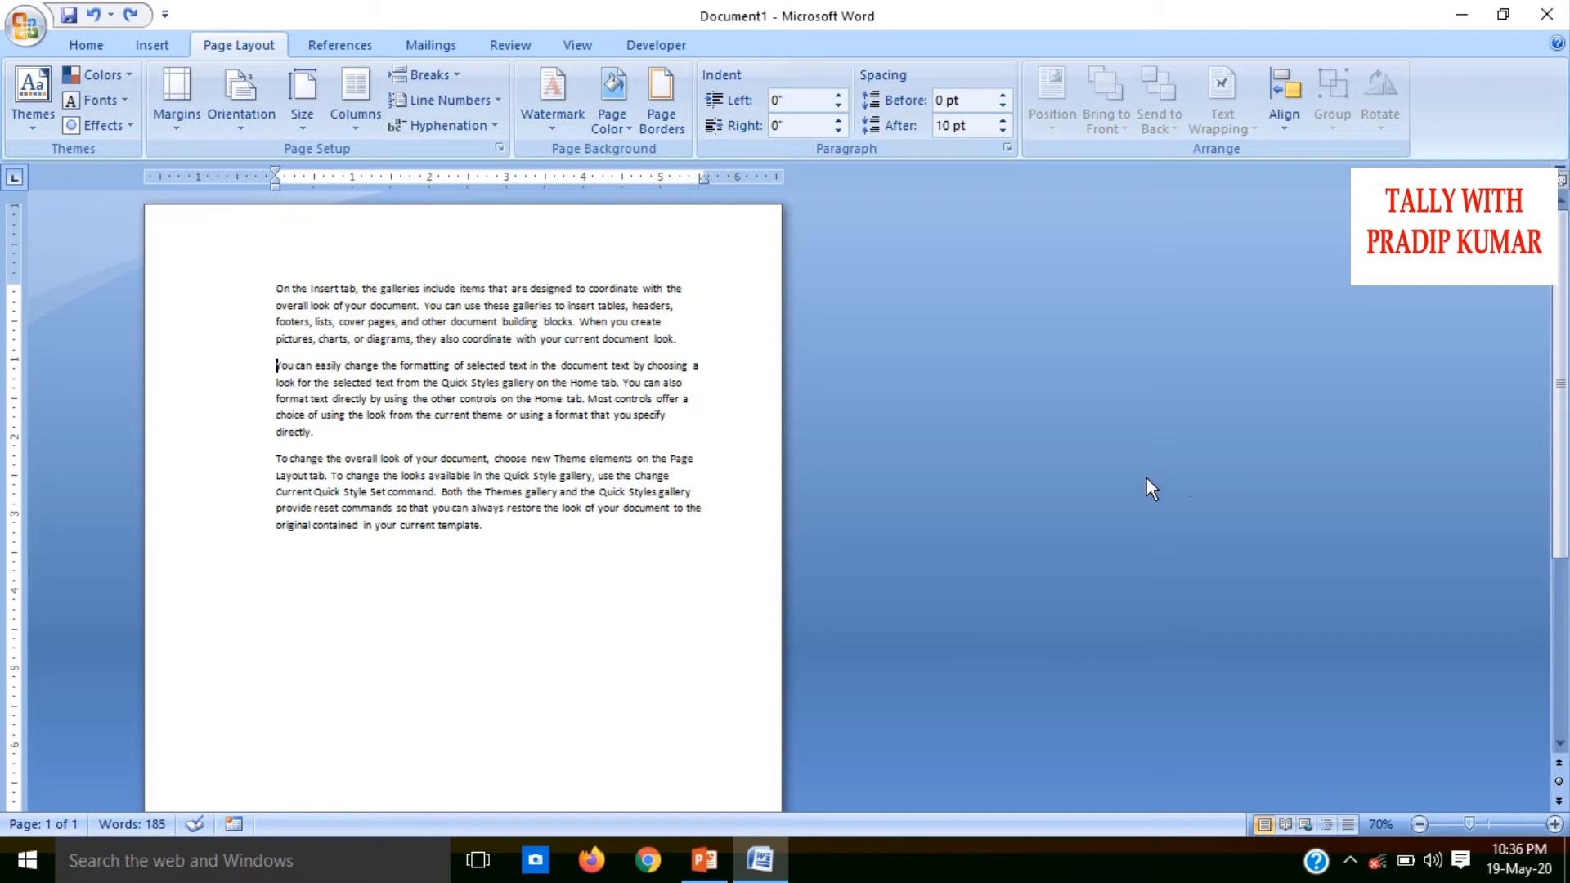
click(431, 74)
click(482, 139)
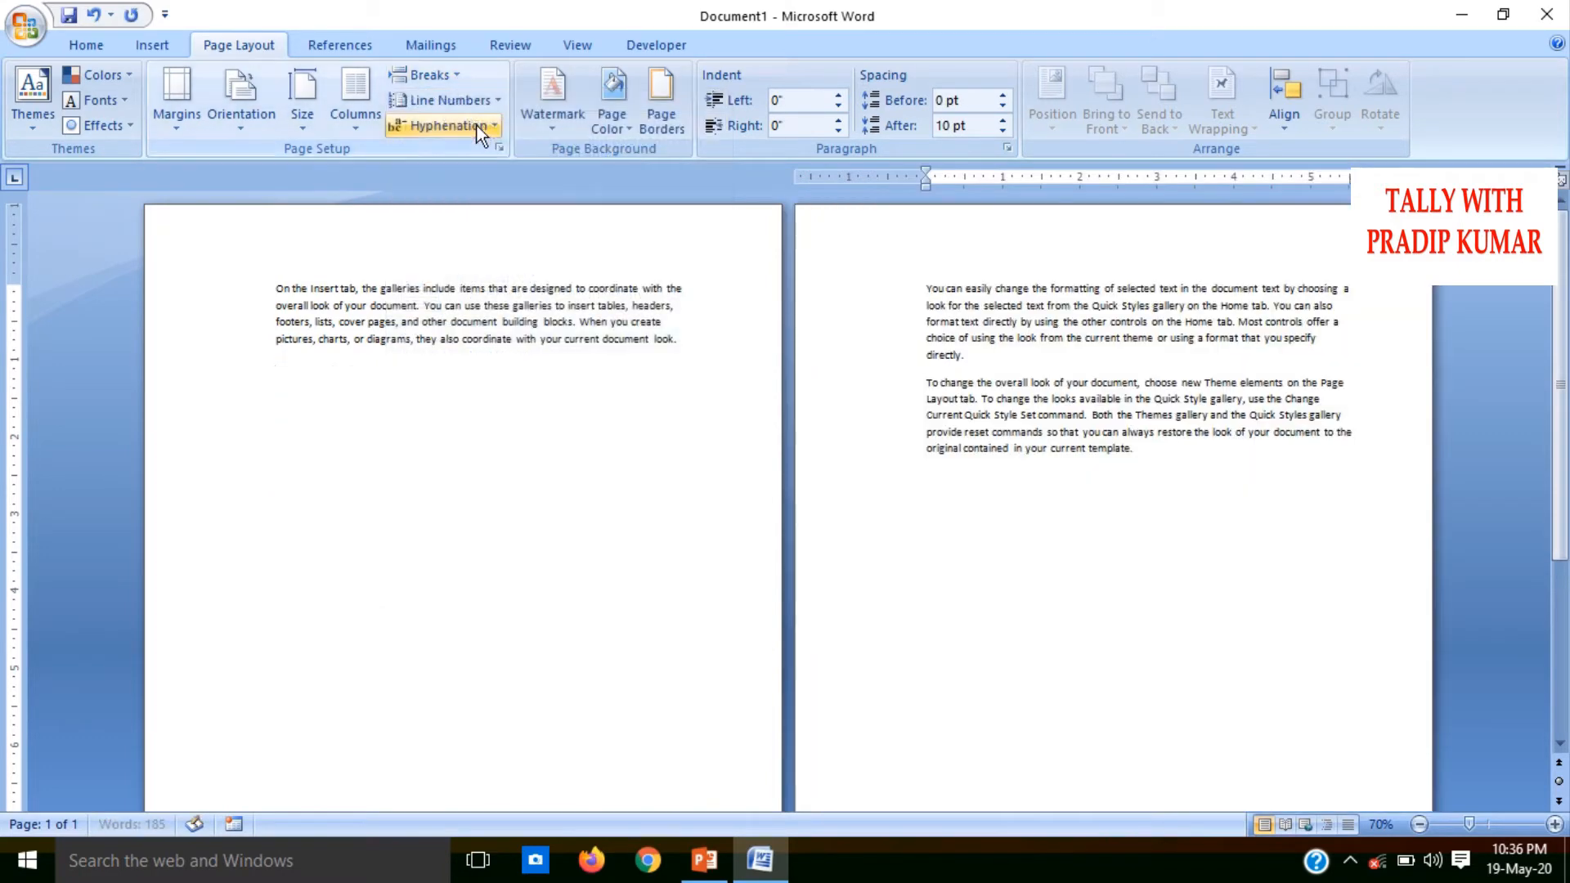
key(ctrl+z)
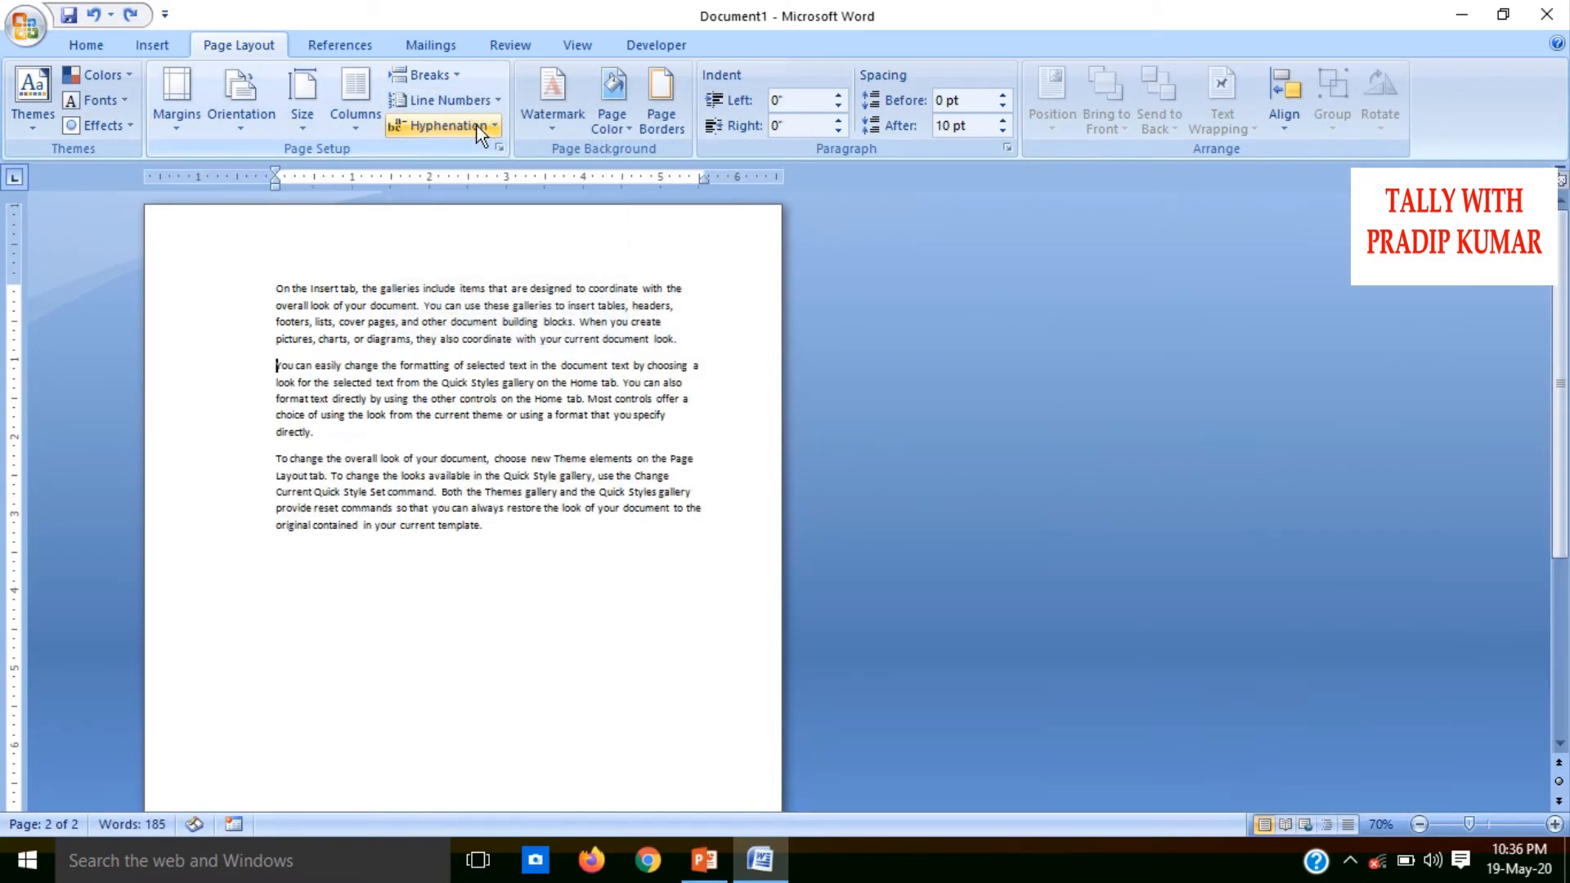
Arrange the three remaining paragraphs of sample text in two columns
click(435, 74)
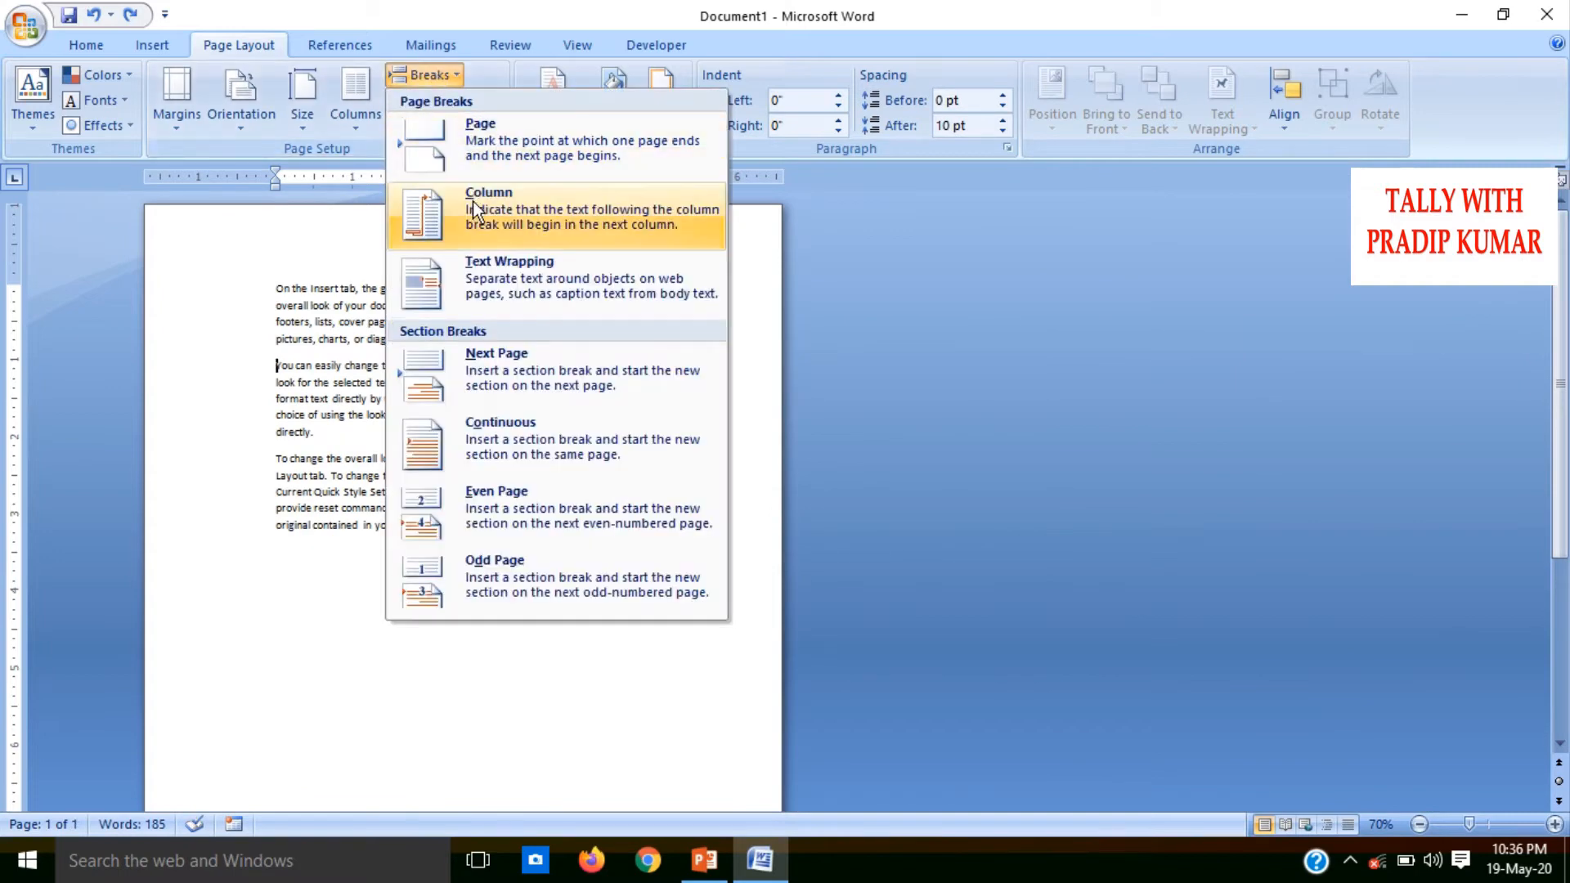
click(246, 603)
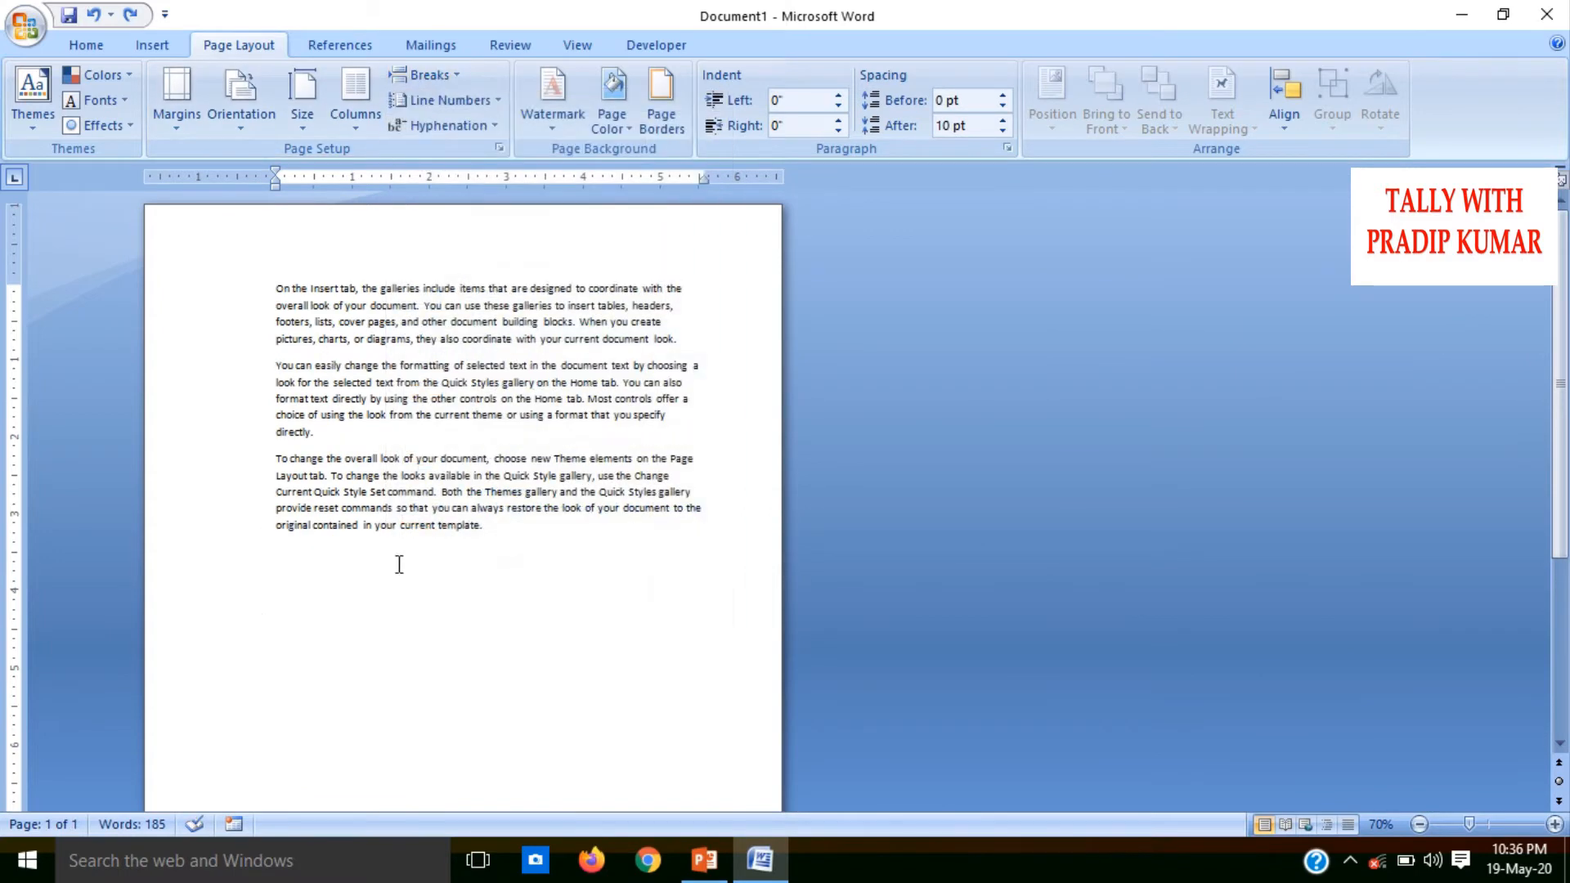
key(ctrl+a)
click(354, 114)
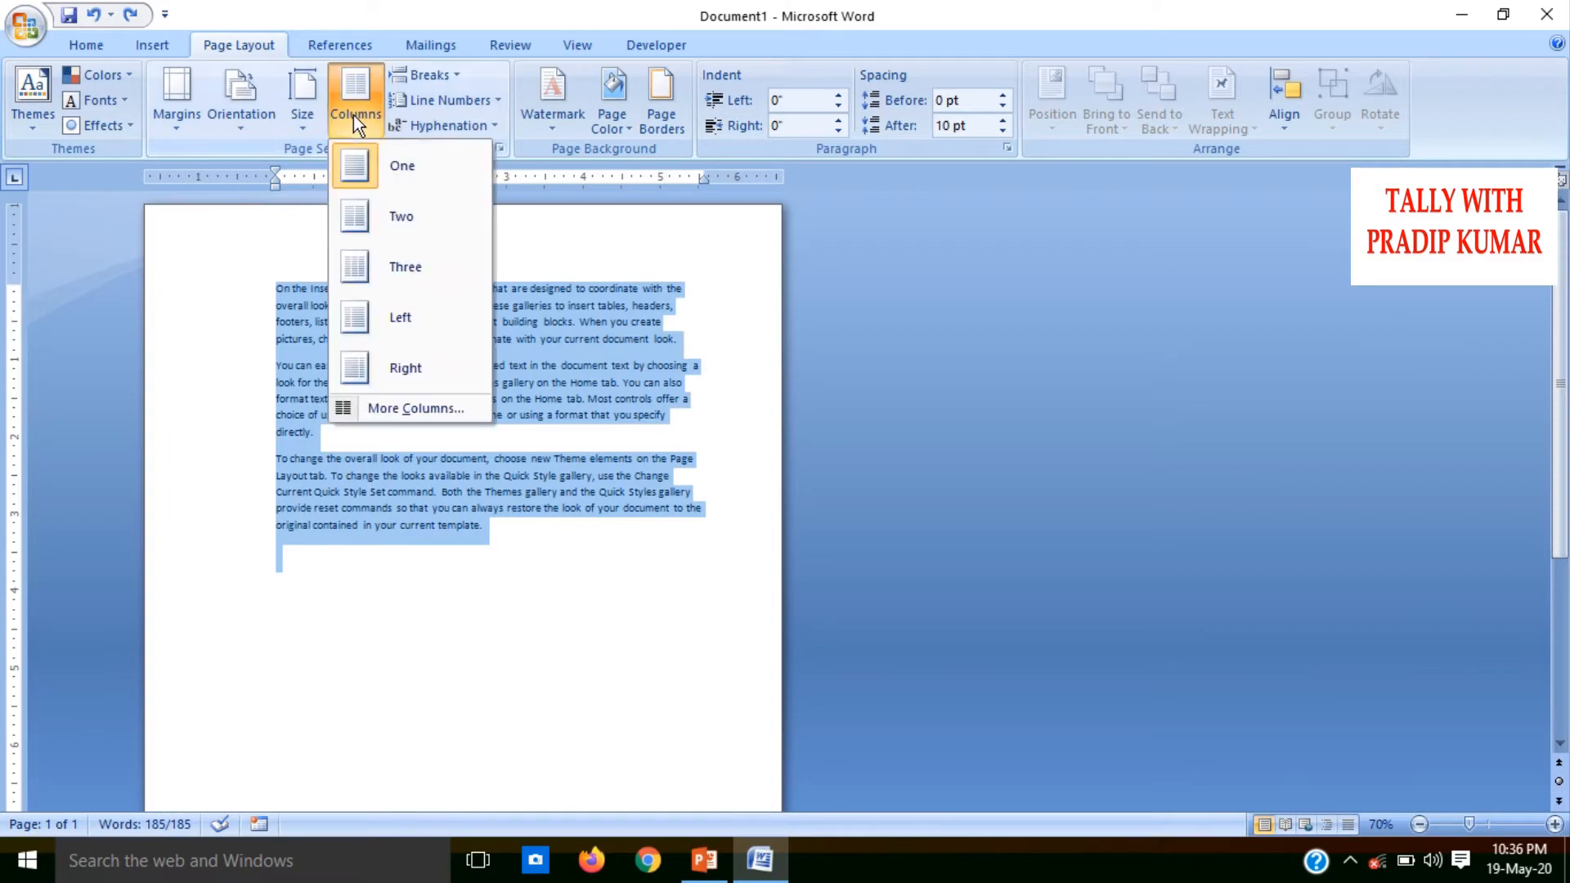
click(381, 210)
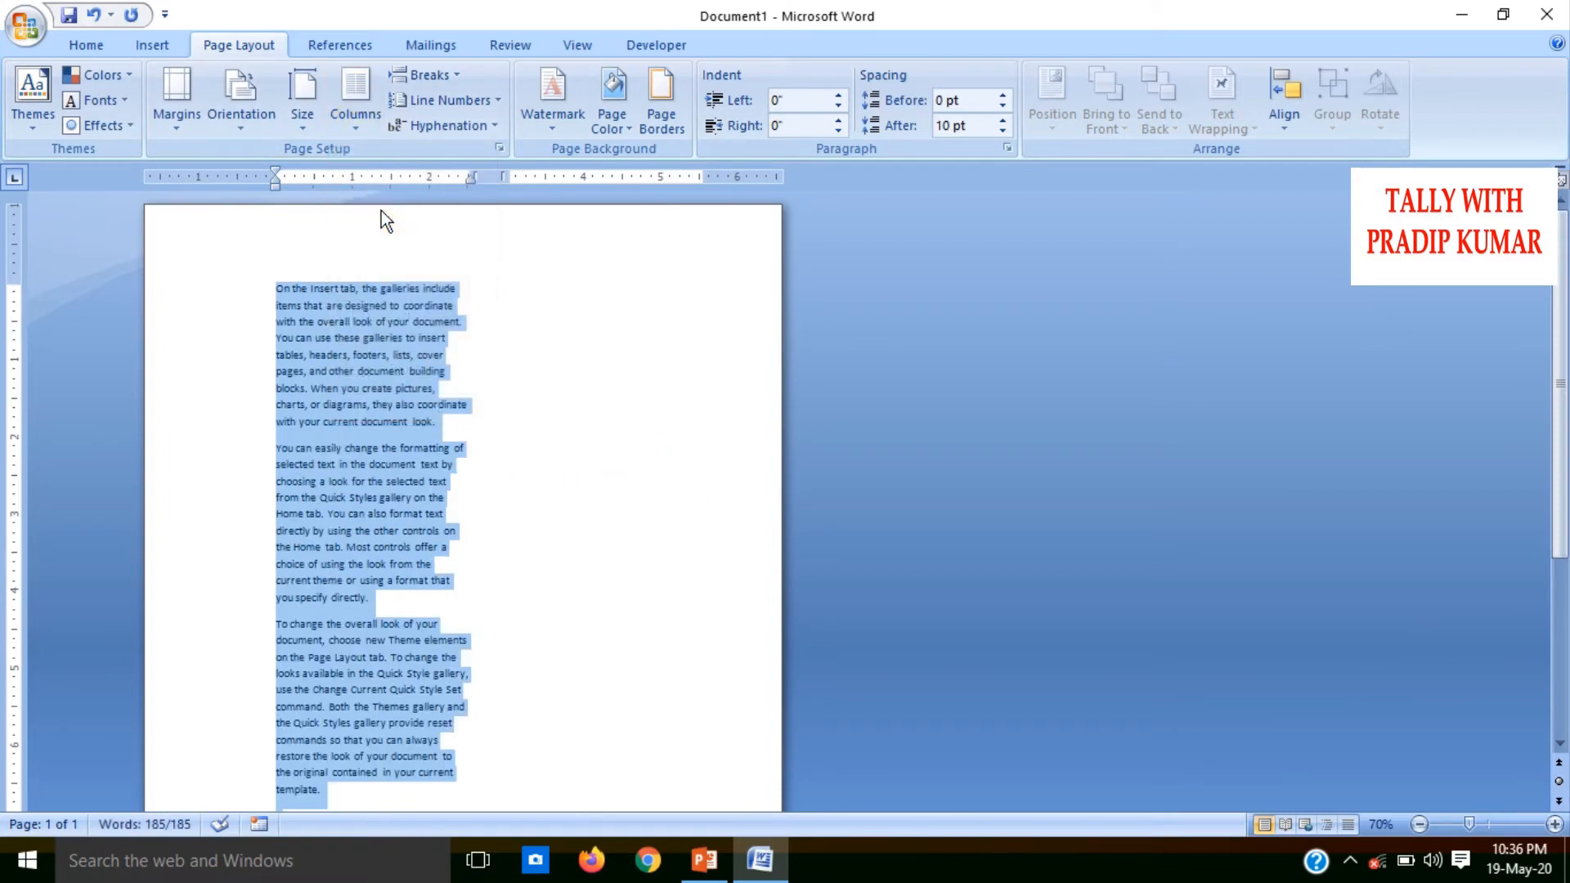
Try a column break before the paragraph "To change the overall look", and undo both the break and the two-column layout
click(353, 556)
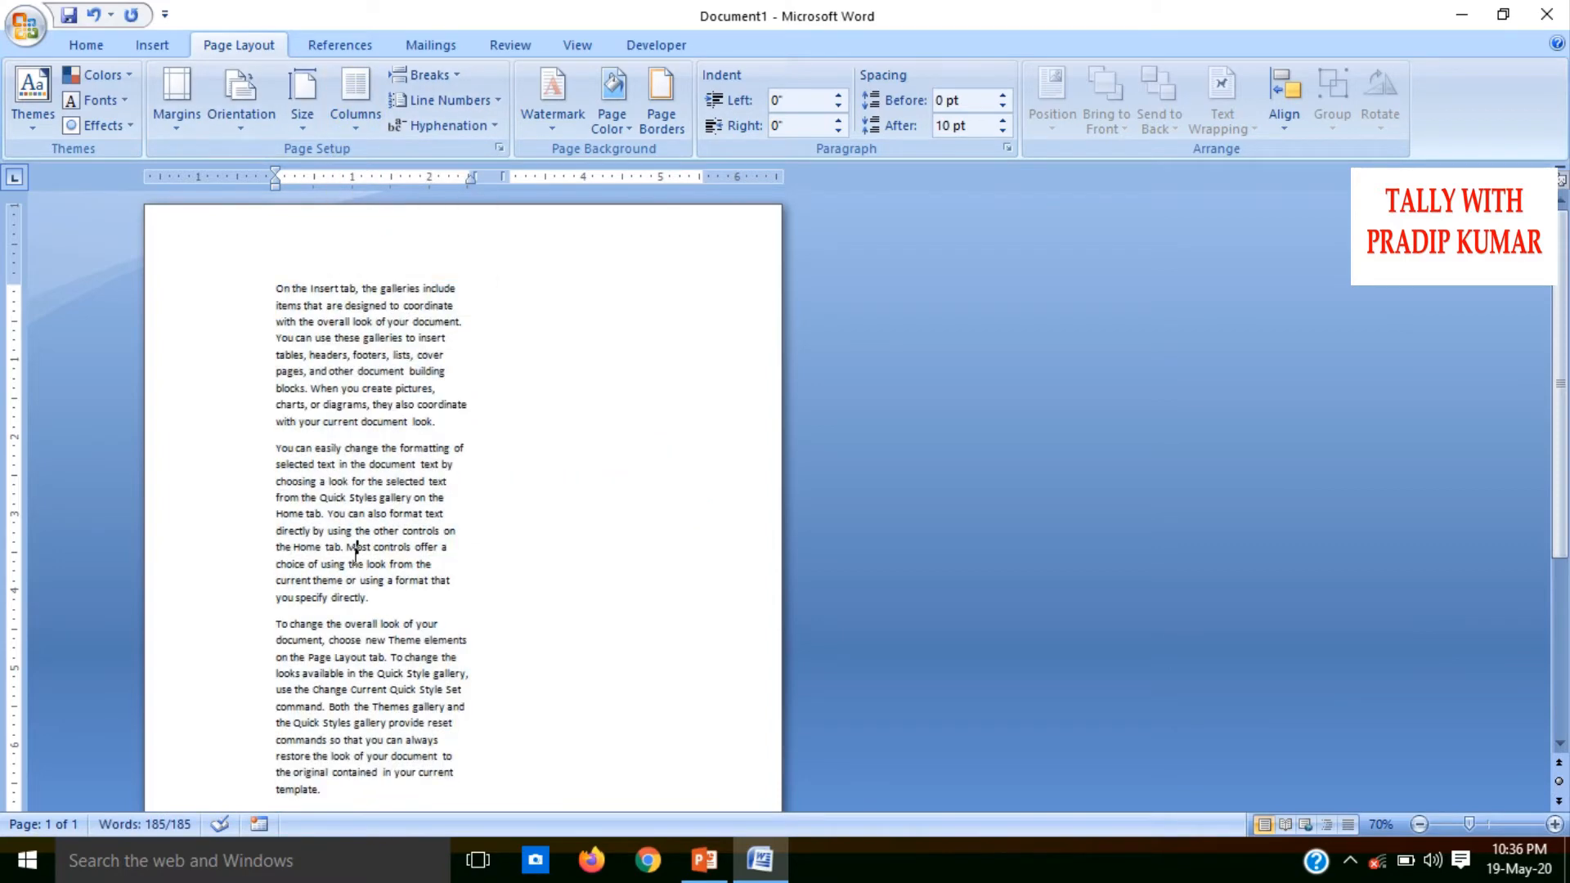
click(277, 623)
click(434, 78)
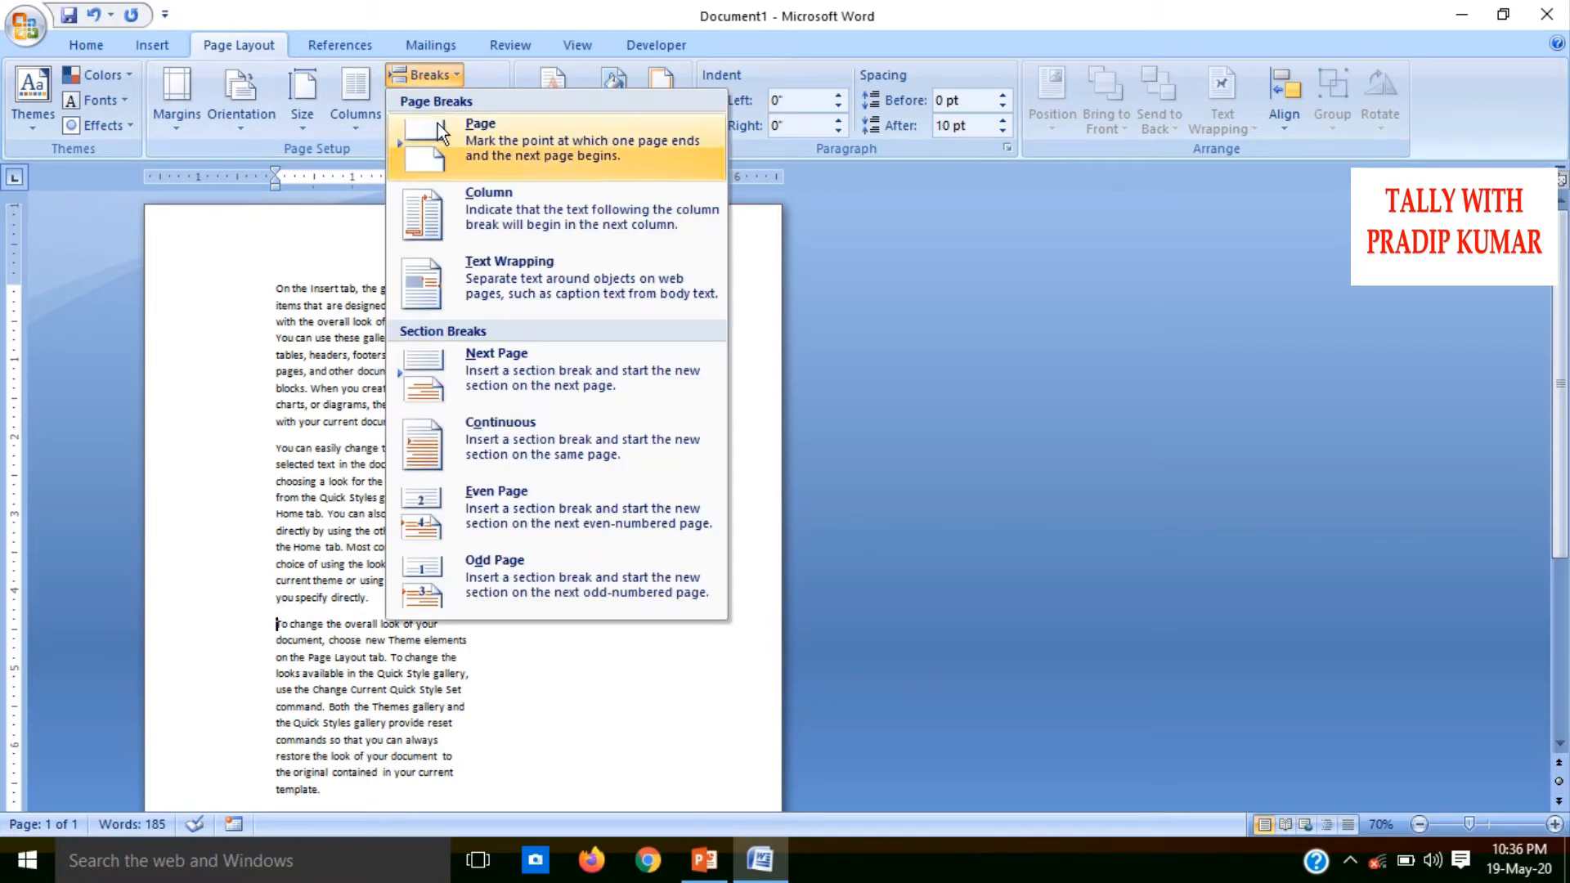
click(481, 198)
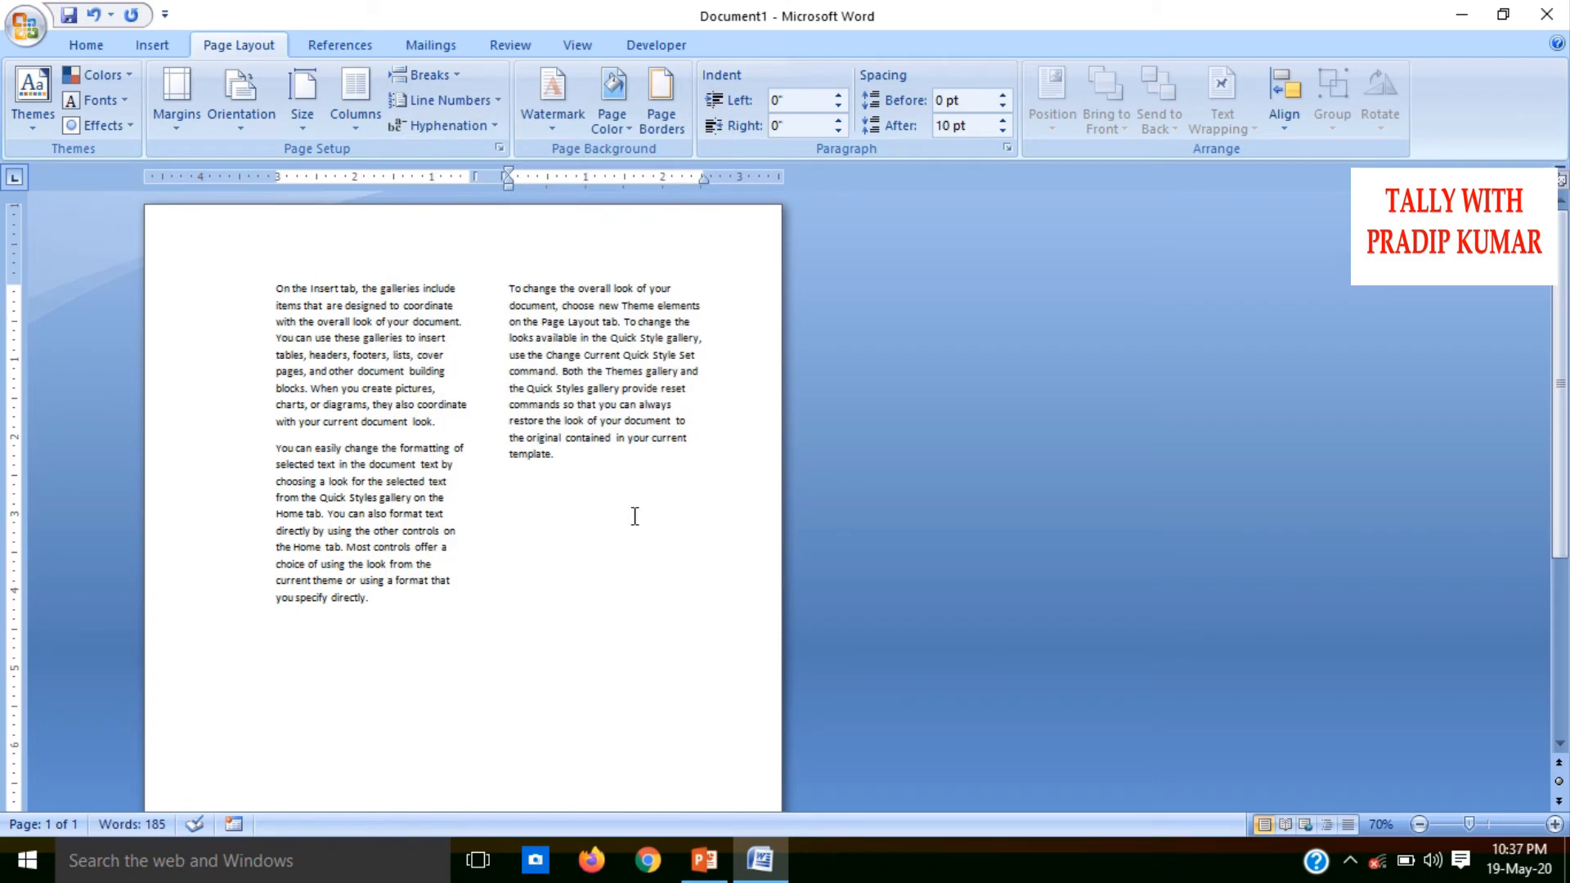
key(ctrl+z)
key(ctrl+z)
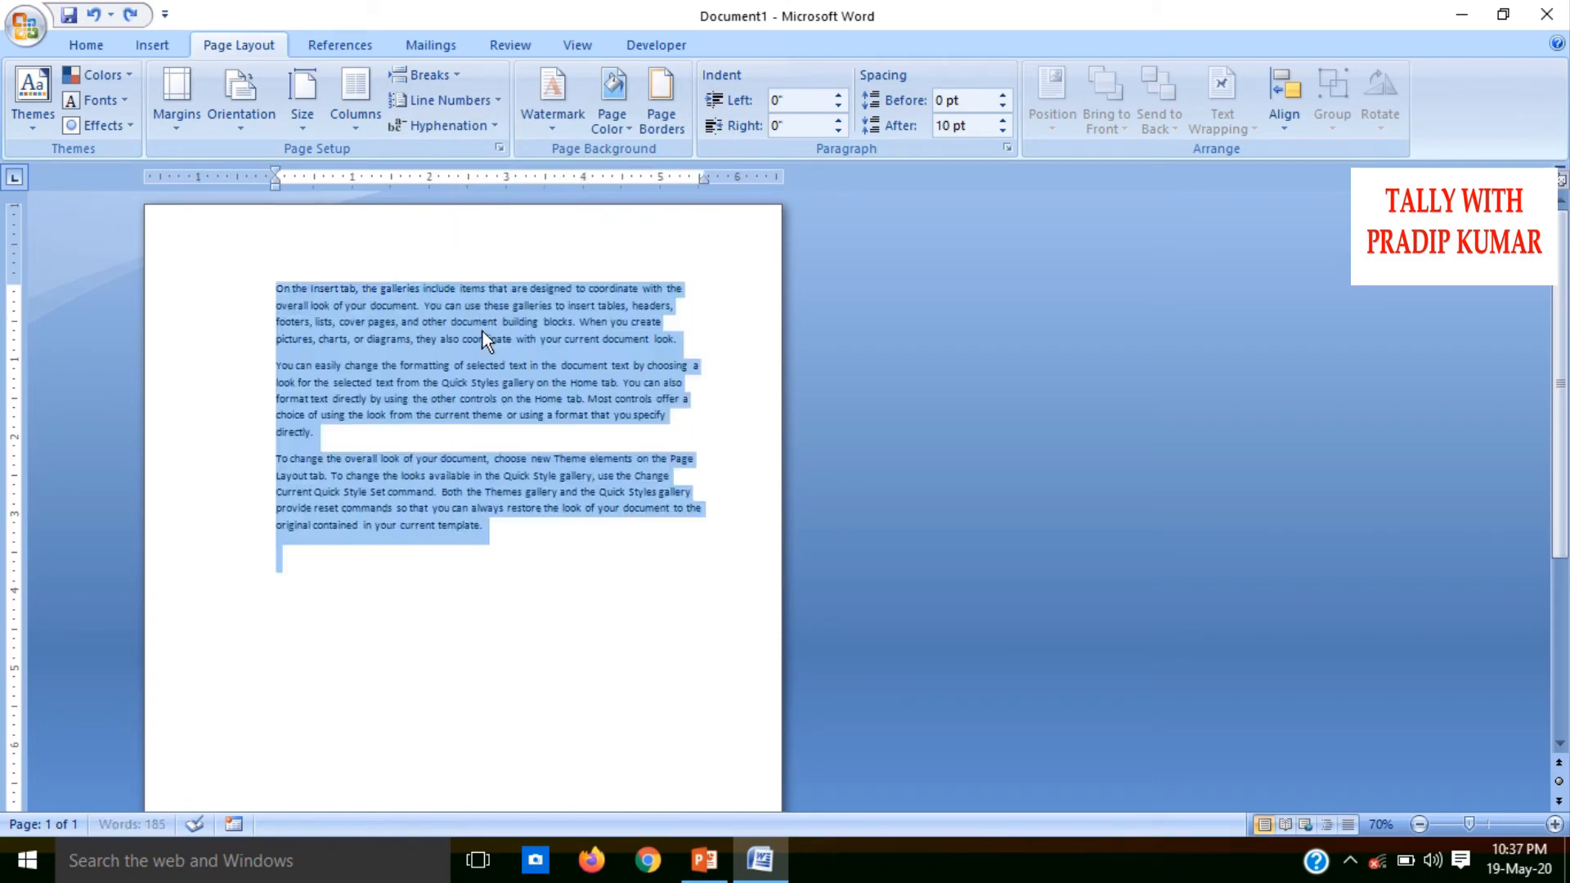
Insert a text wrapping break in the second paragraph after "look for the selected text from"
click(424, 75)
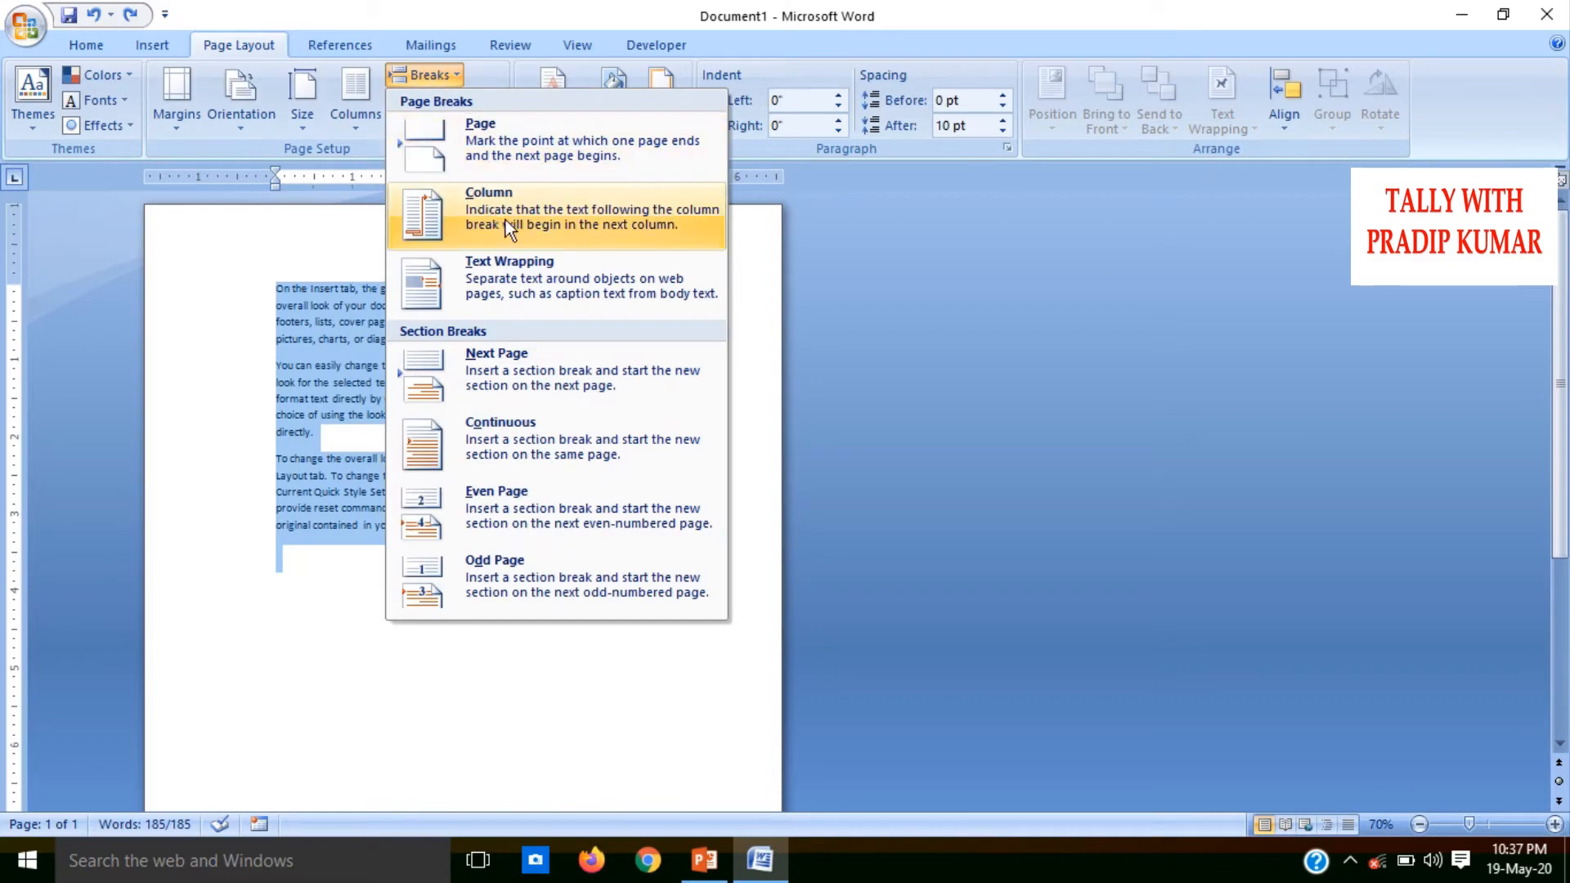
click(331, 511)
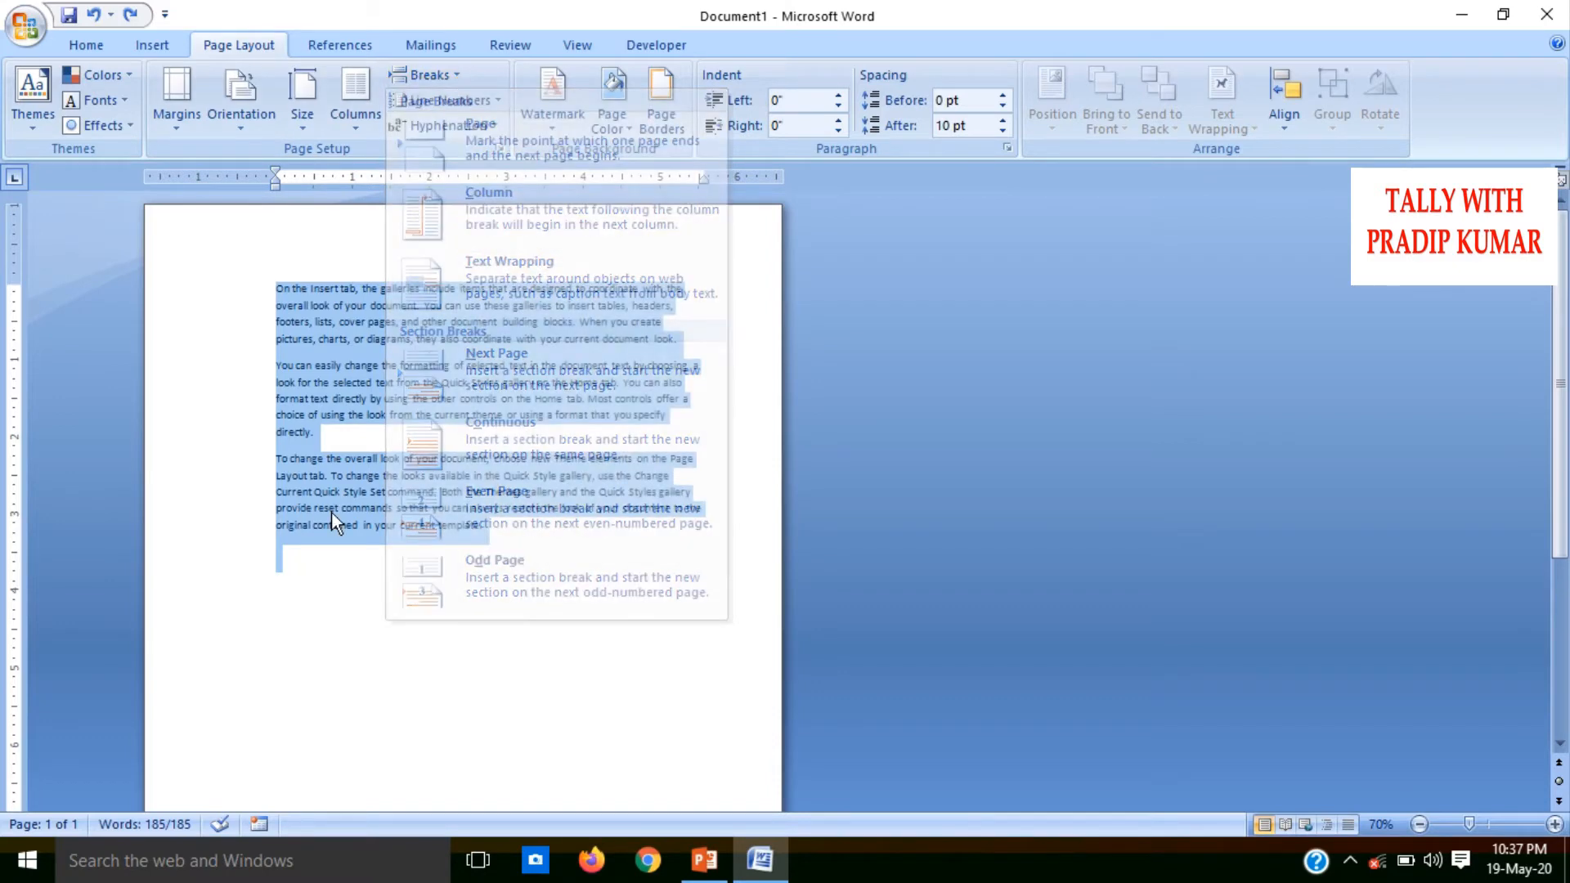
click(392, 399)
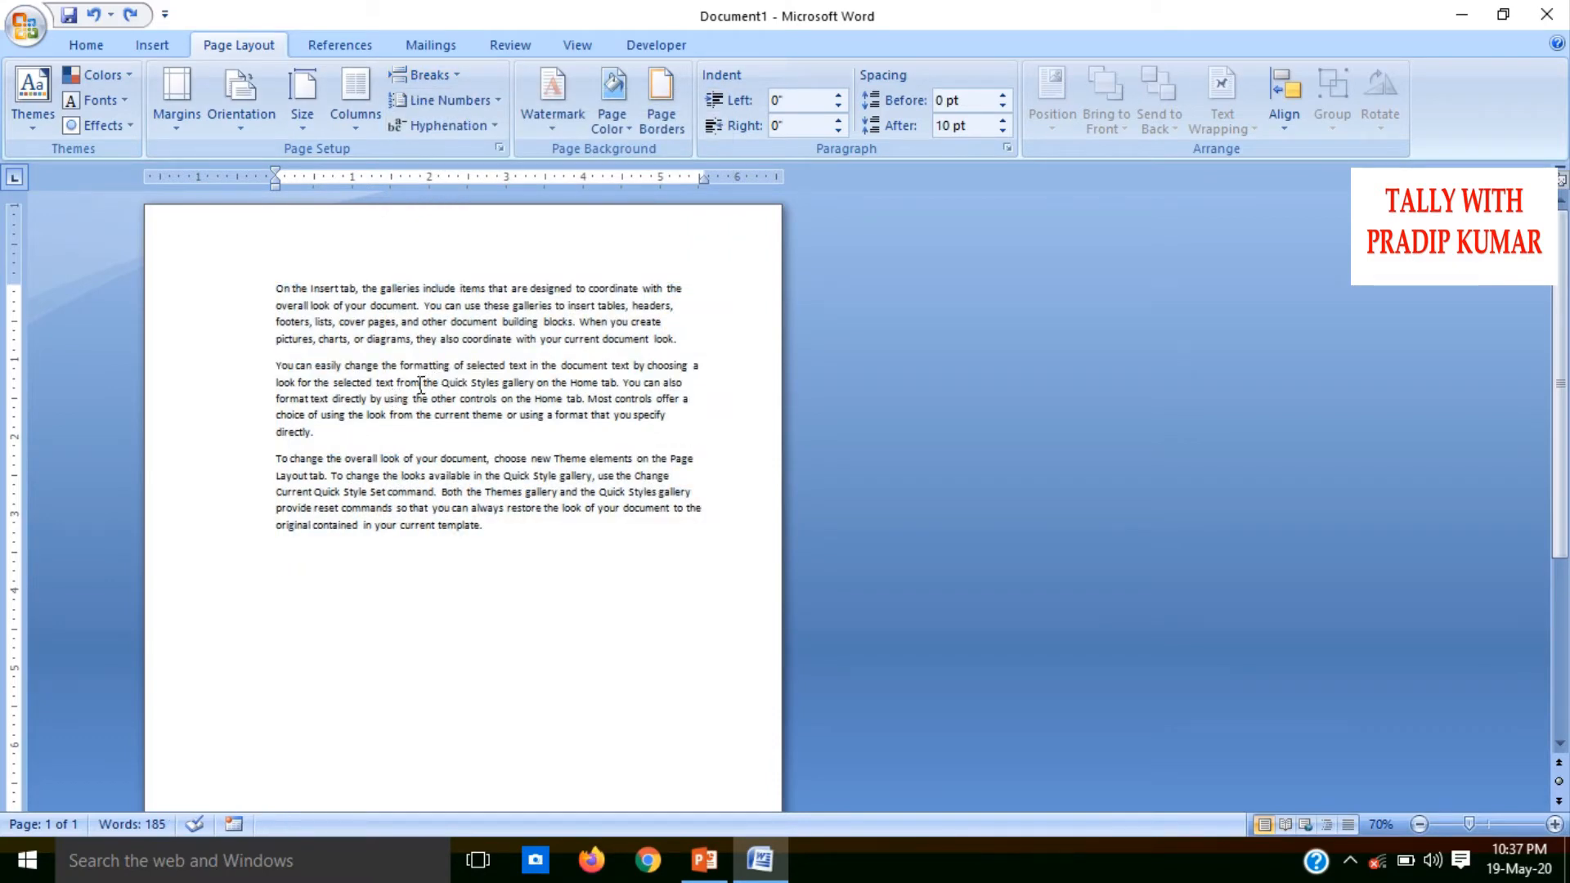
click(420, 384)
key(shift+Return)
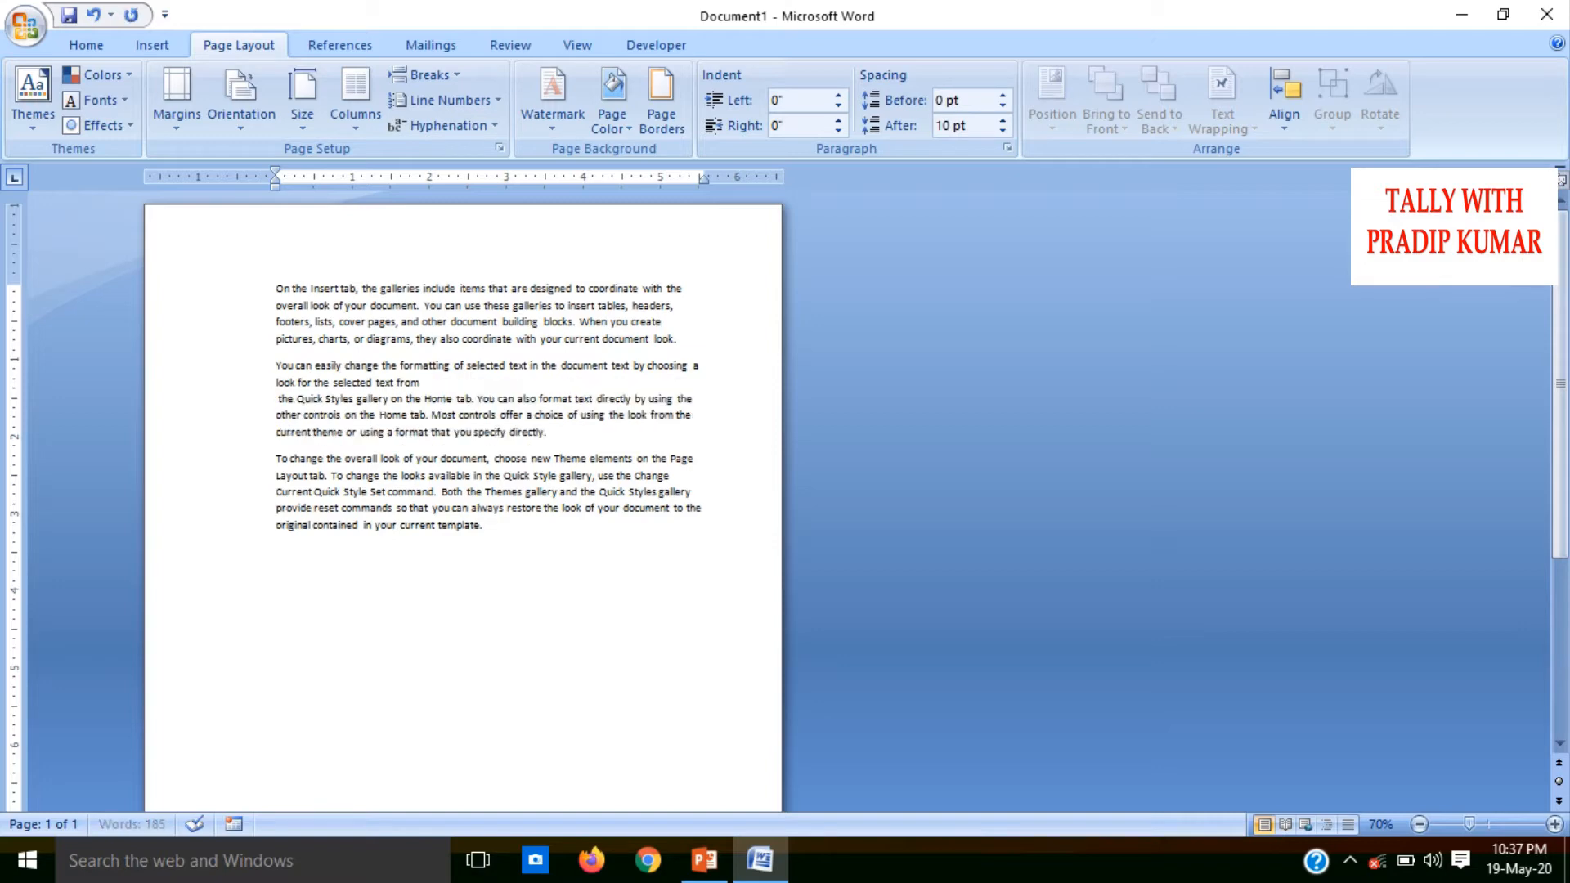
Undo the text wrapping break, try it once more after "look for the selected text from", and undo it again
key(ctrl+z)
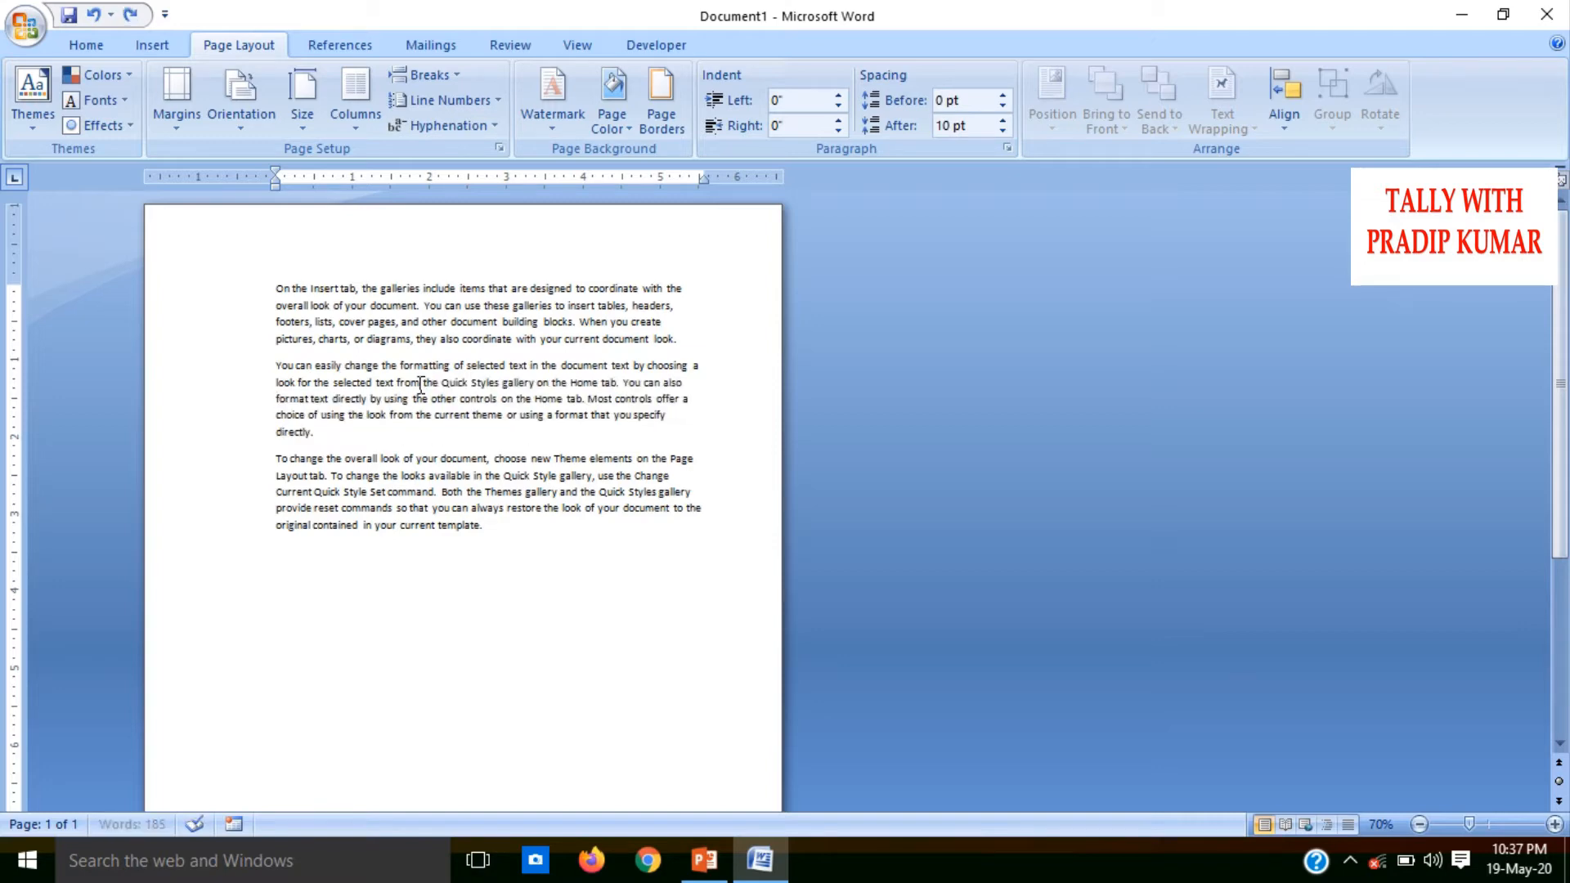
click(458, 72)
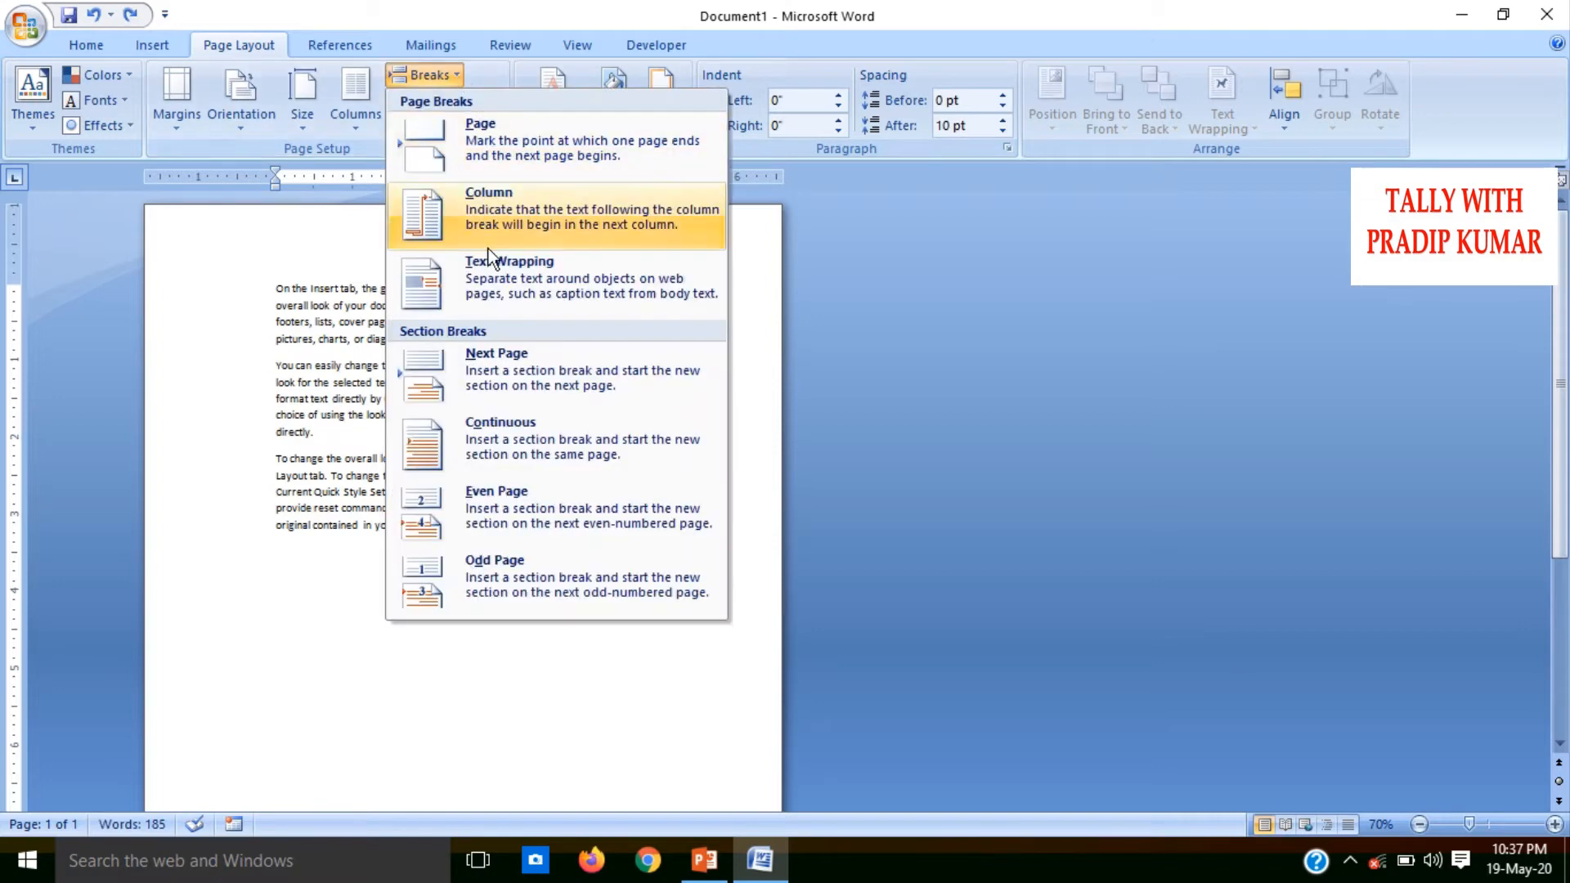
click(526, 277)
key(Delete)
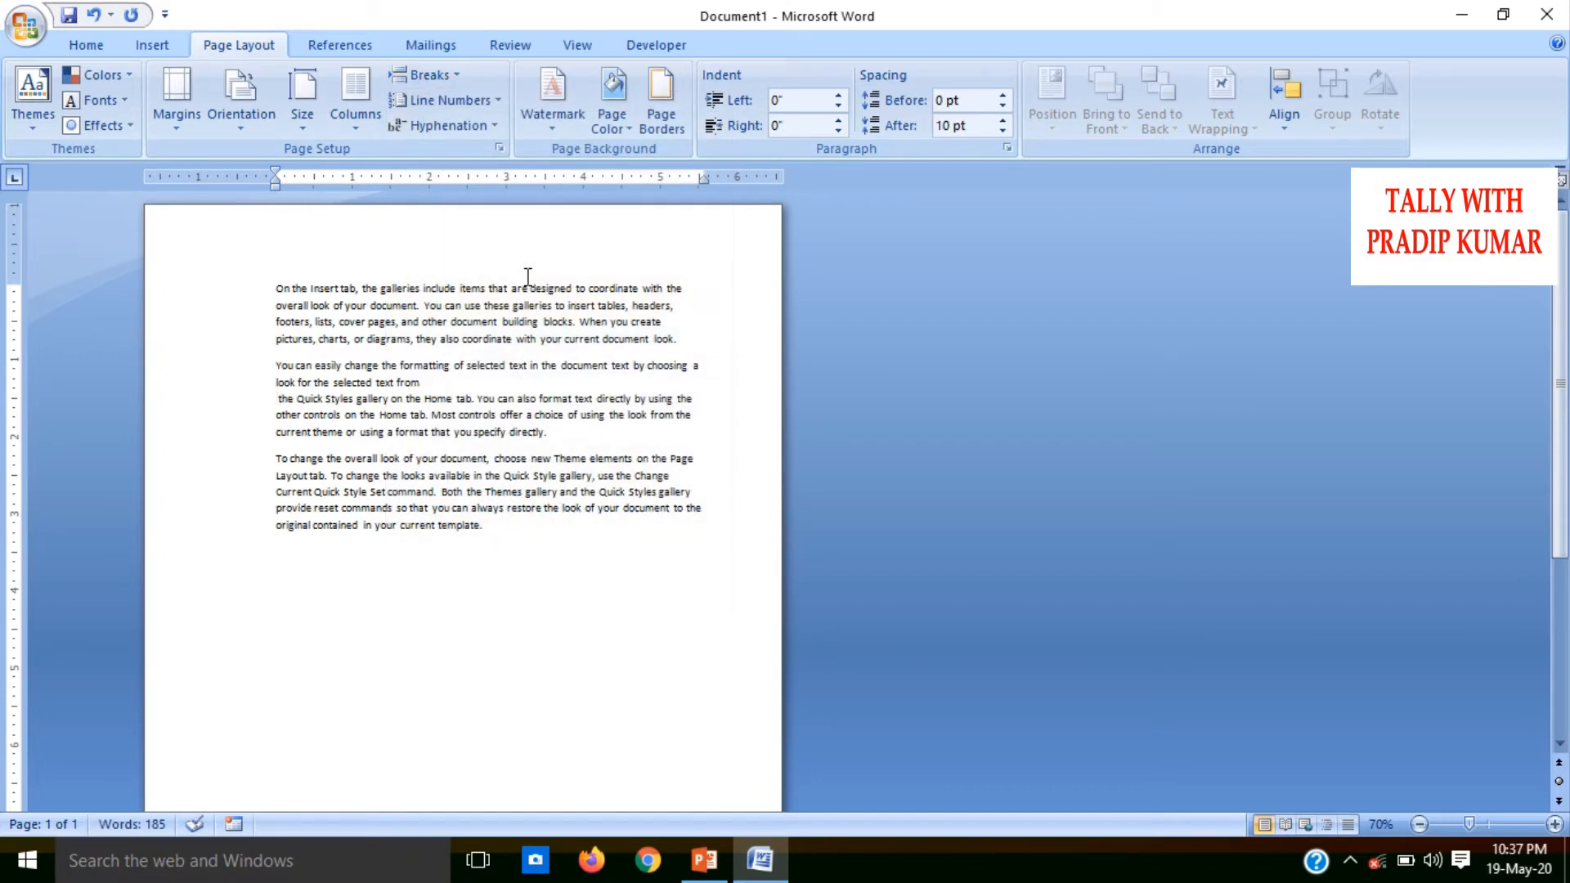
key(ctrl+z)
key(ctrl+z)
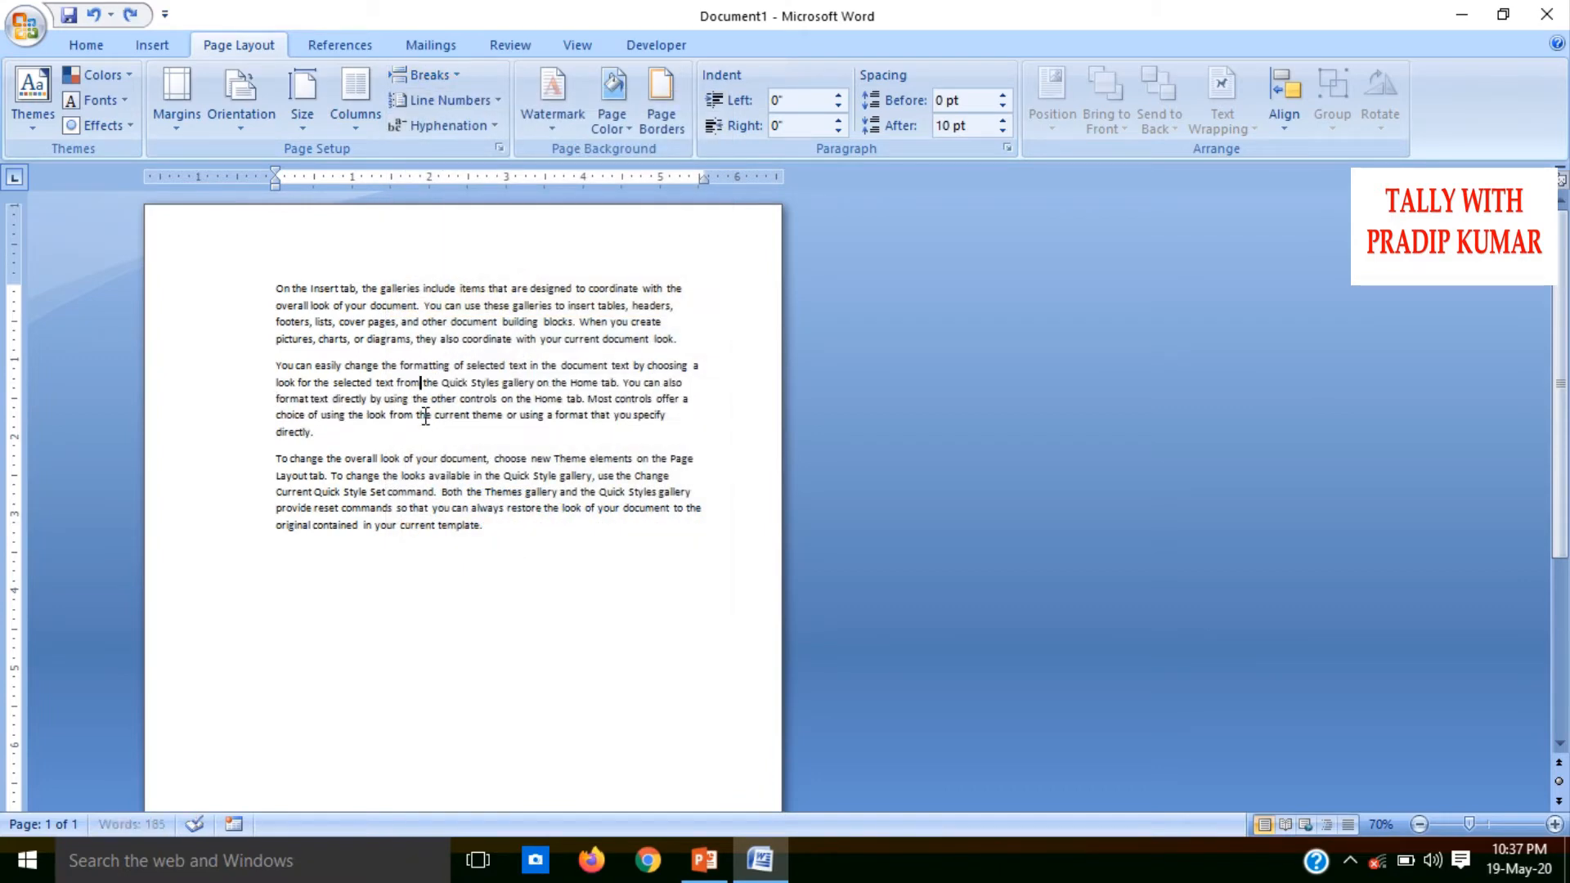
Try a Next Page section break before the second paragraph, "You can easily change", and undo it
click(439, 76)
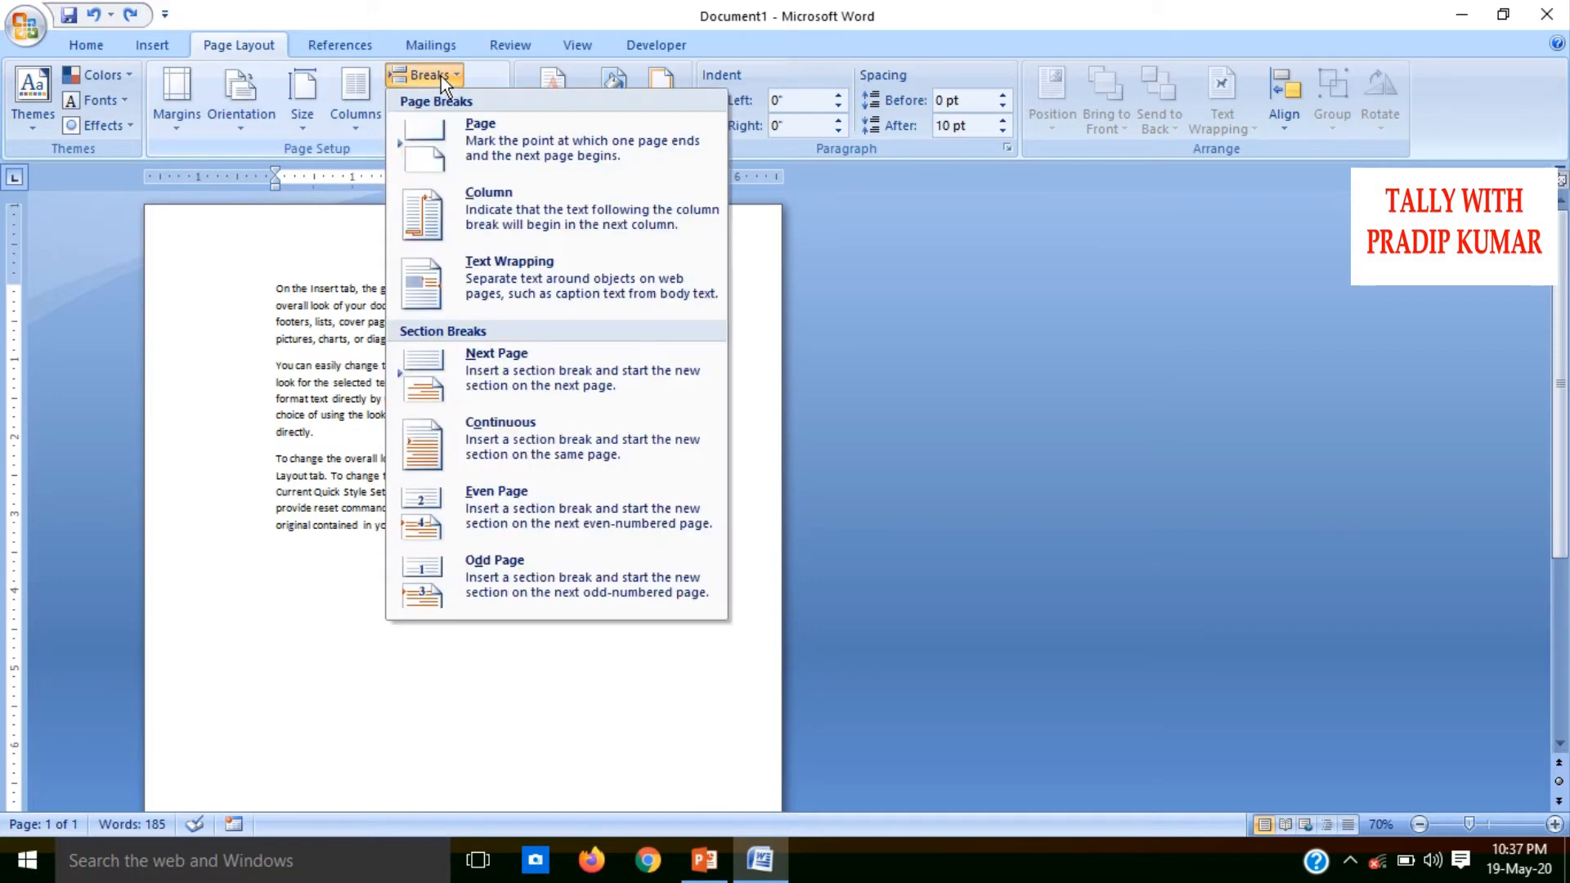
click(326, 458)
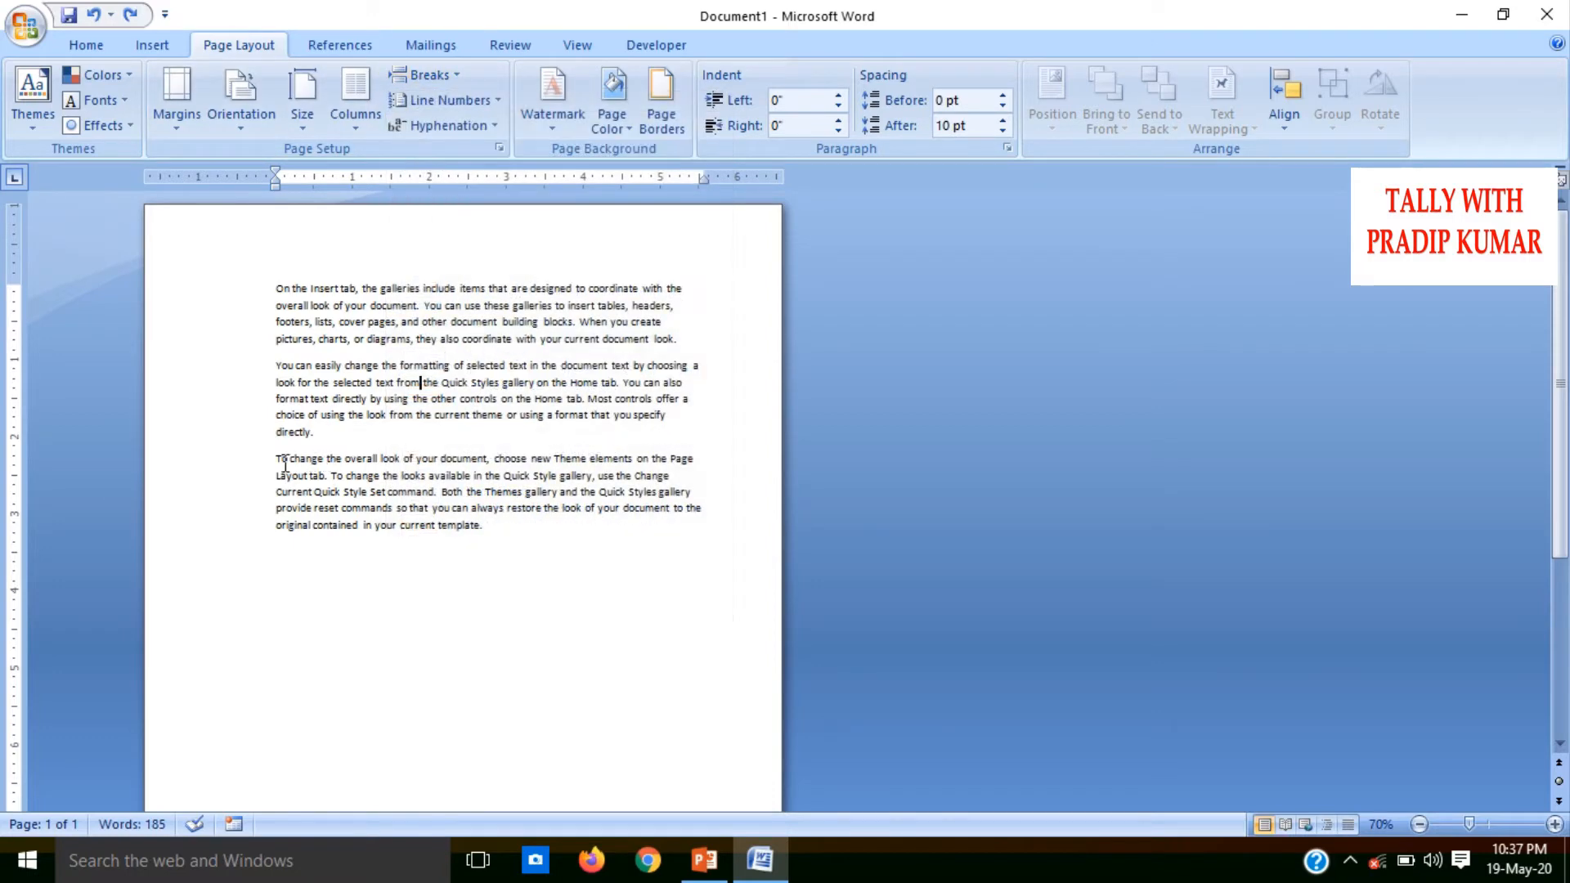
click(449, 72)
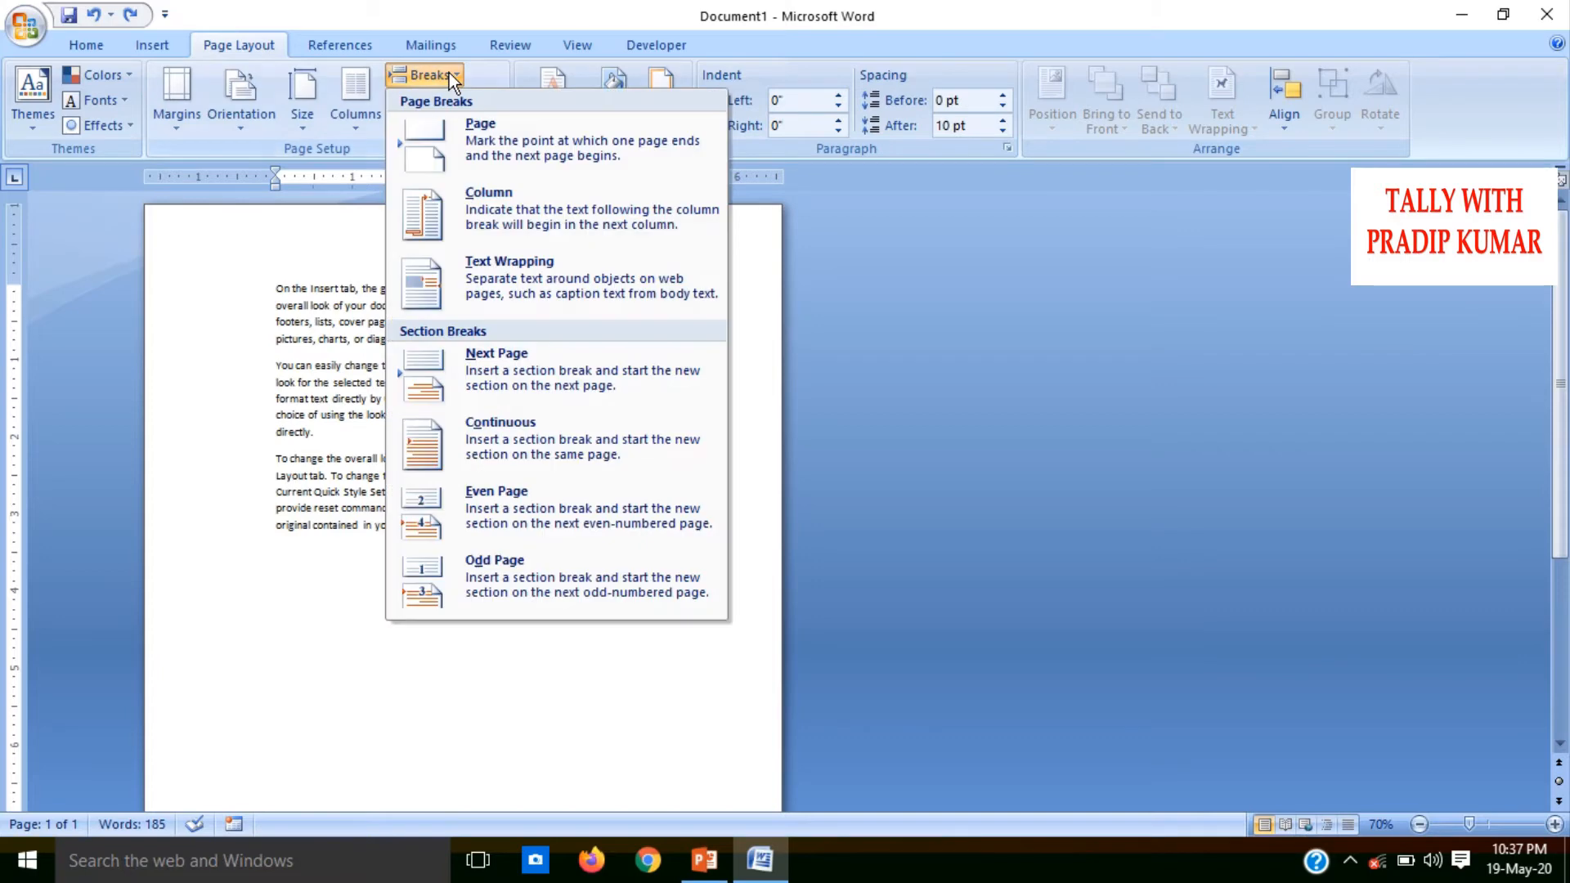
click(513, 400)
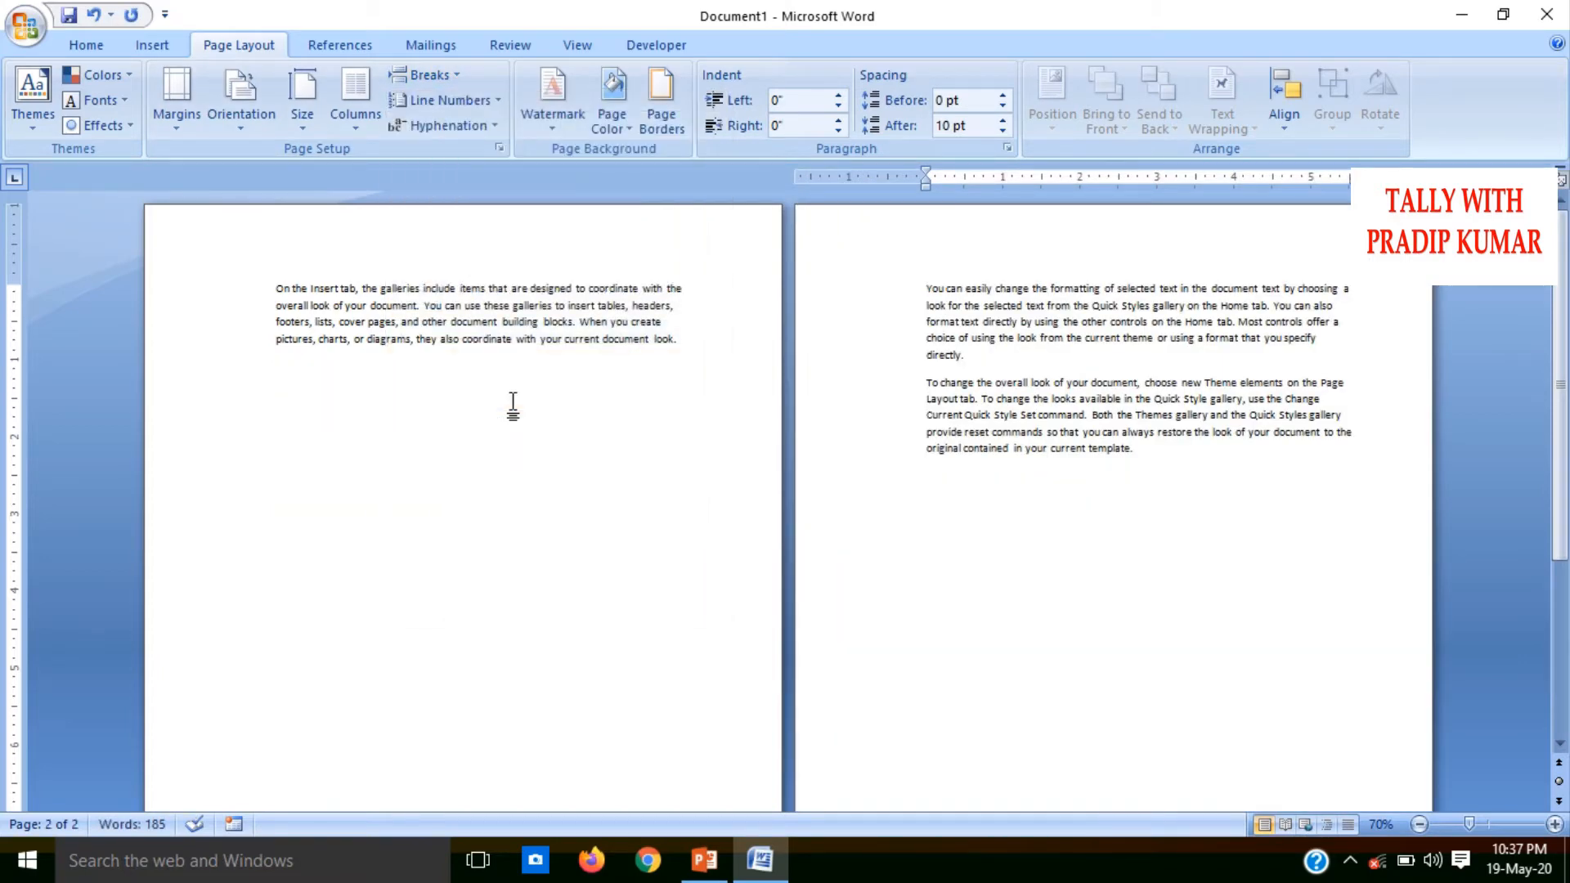
key(BackSpace)
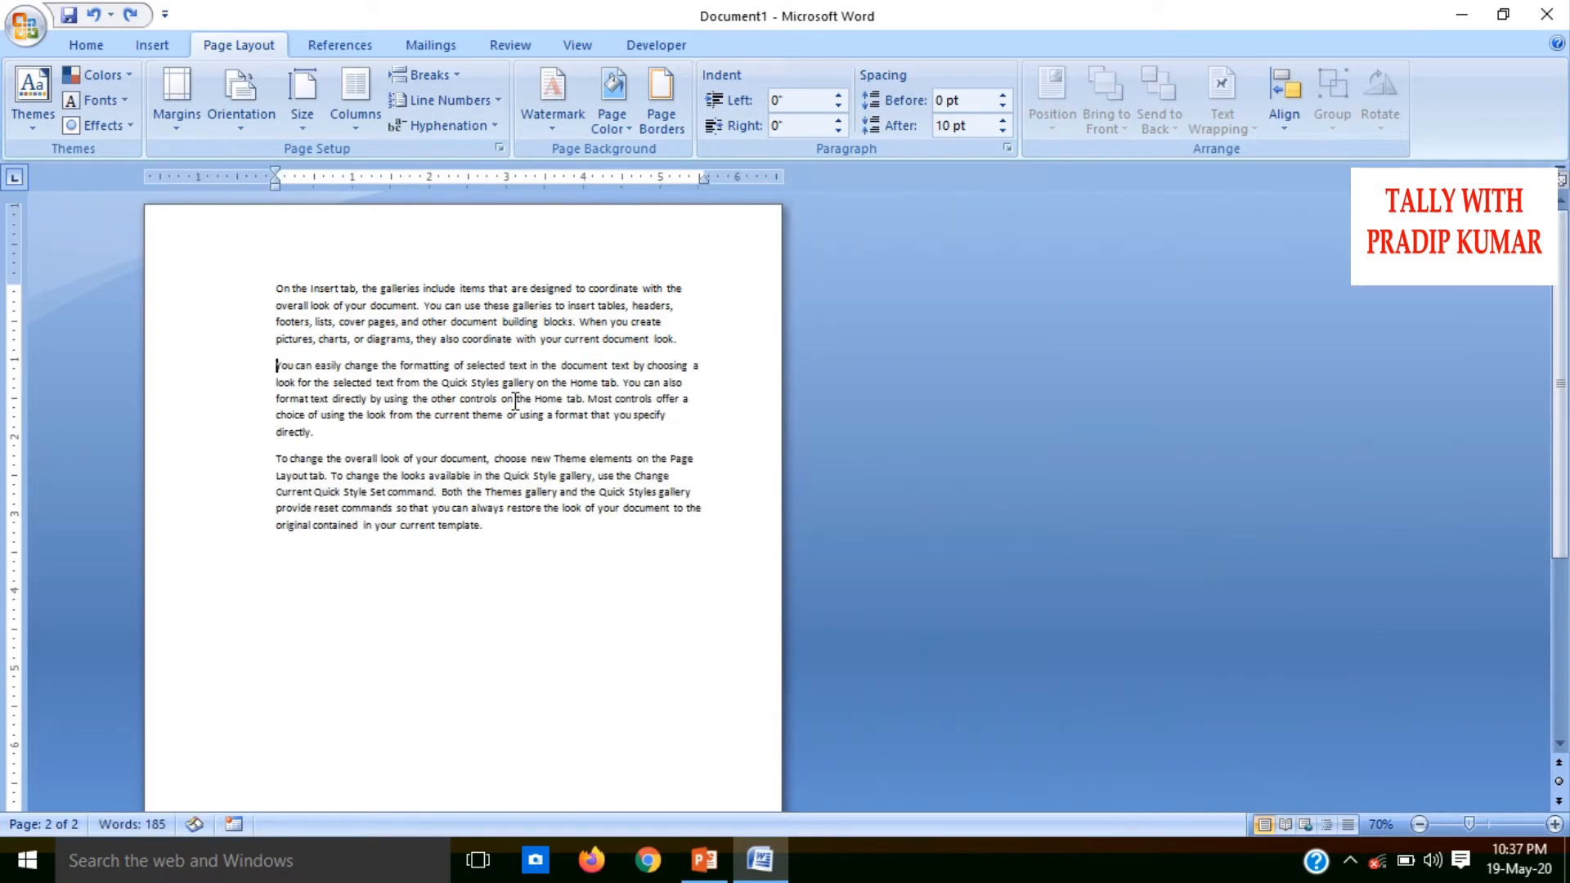
click(413, 72)
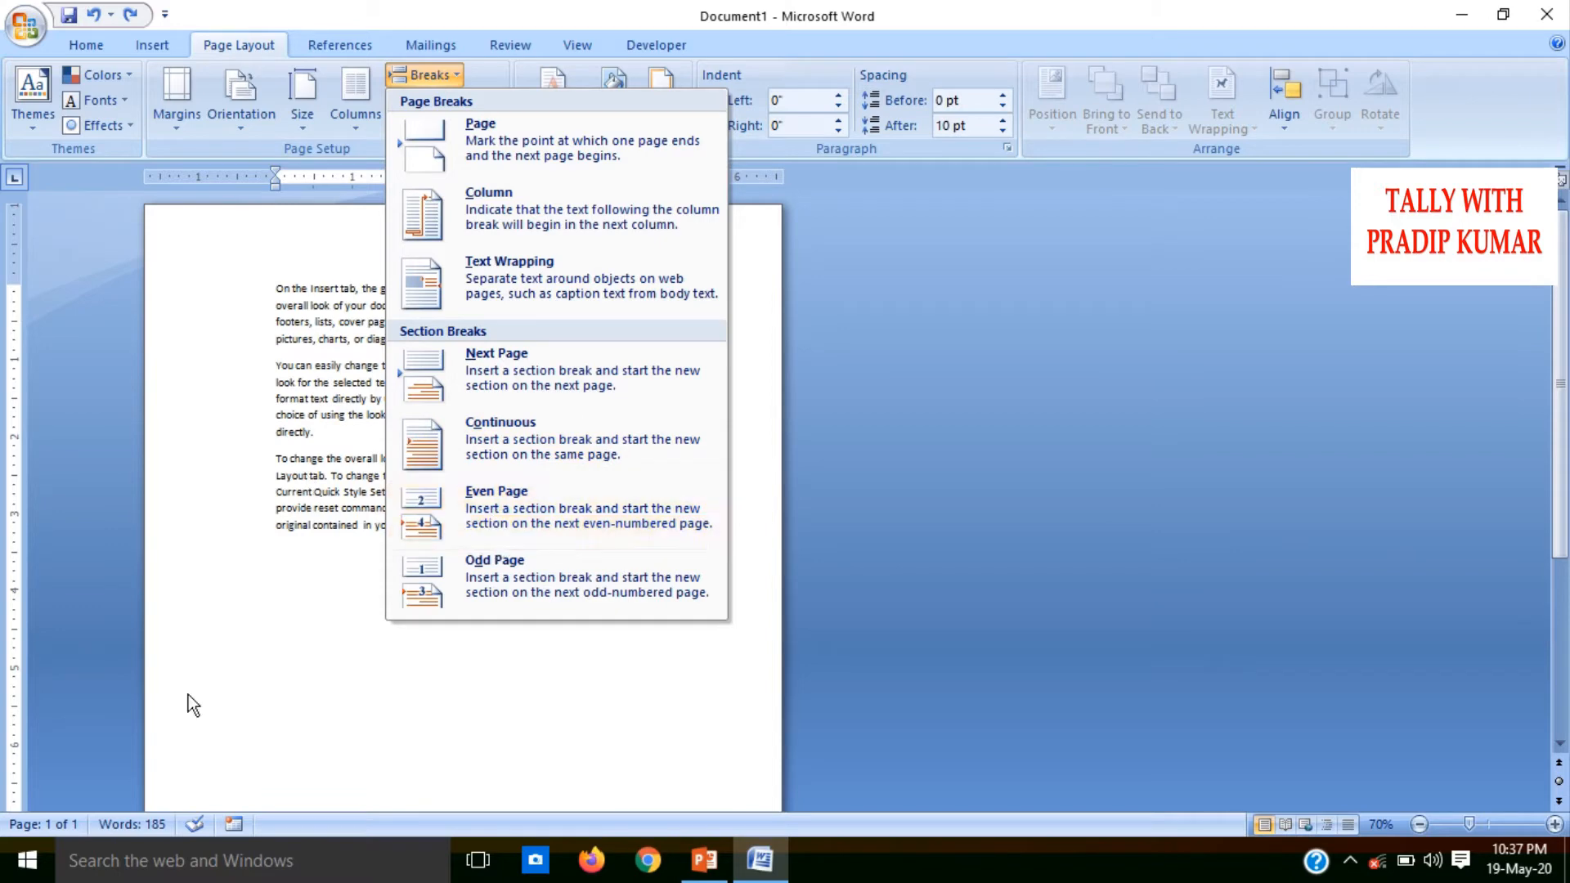
click(293, 696)
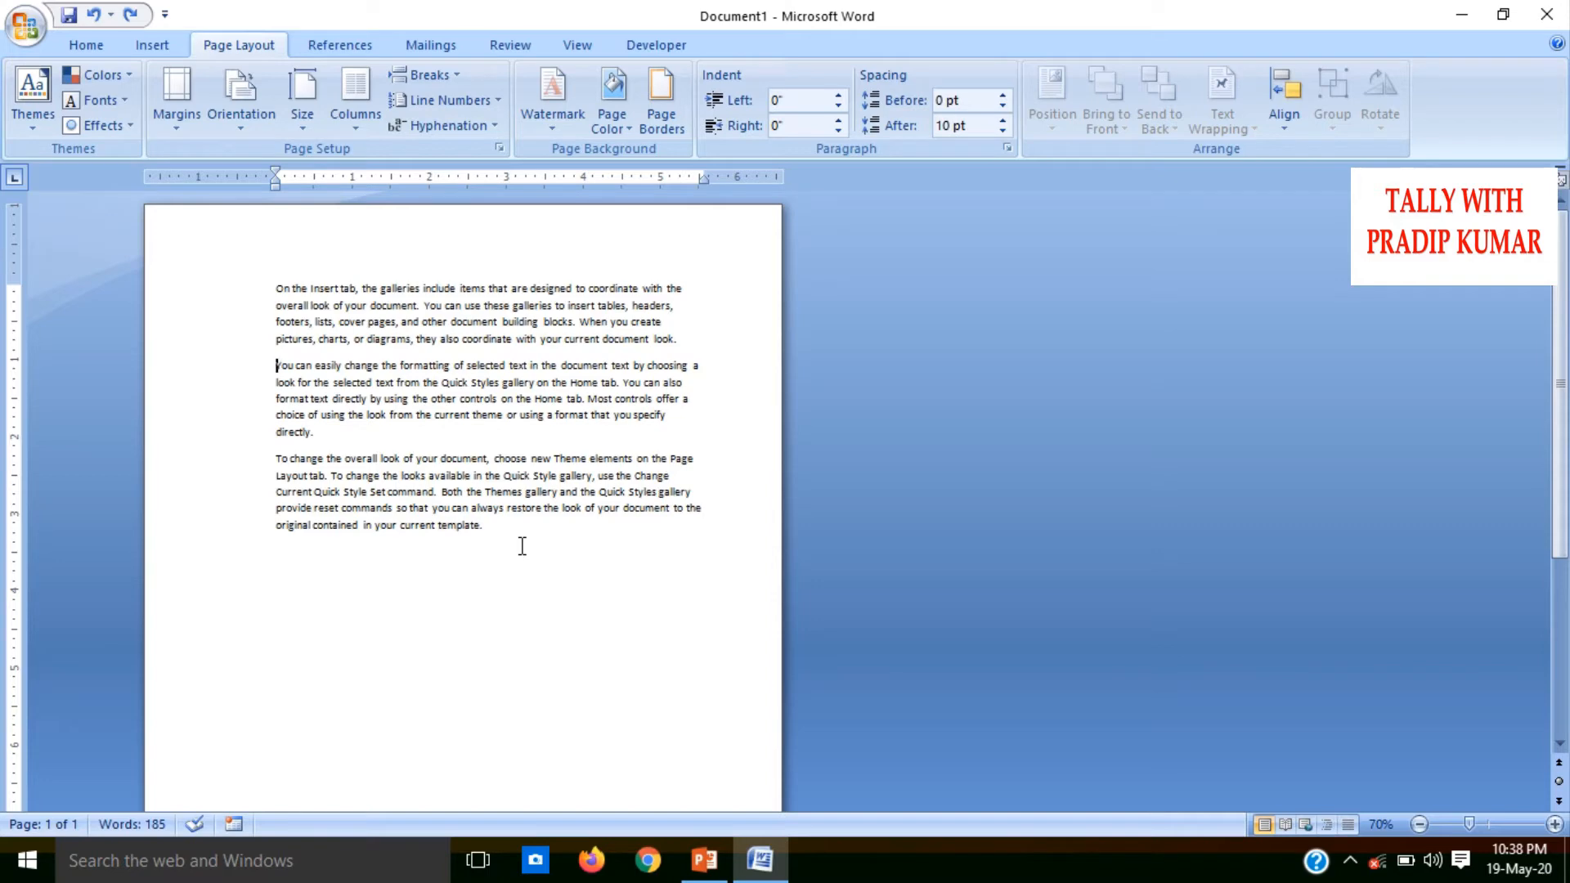
Add an empty paragraph after the last line, try continuous line numbering on the whole text, and undo the numbering
click(466, 554)
key(Return)
key(ctrl+a)
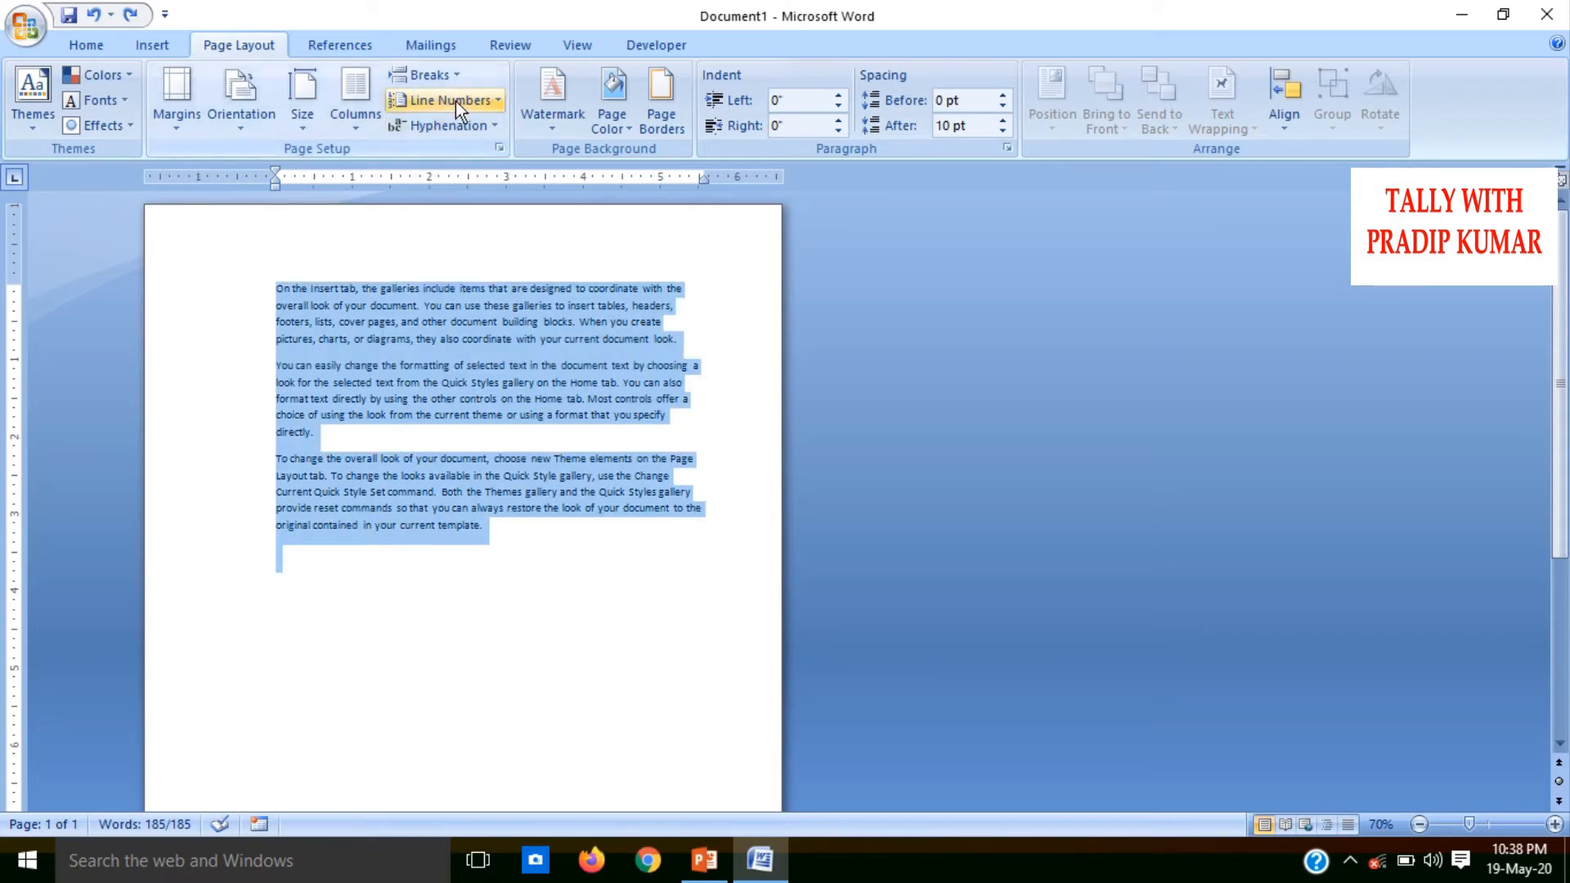
click(454, 100)
click(438, 164)
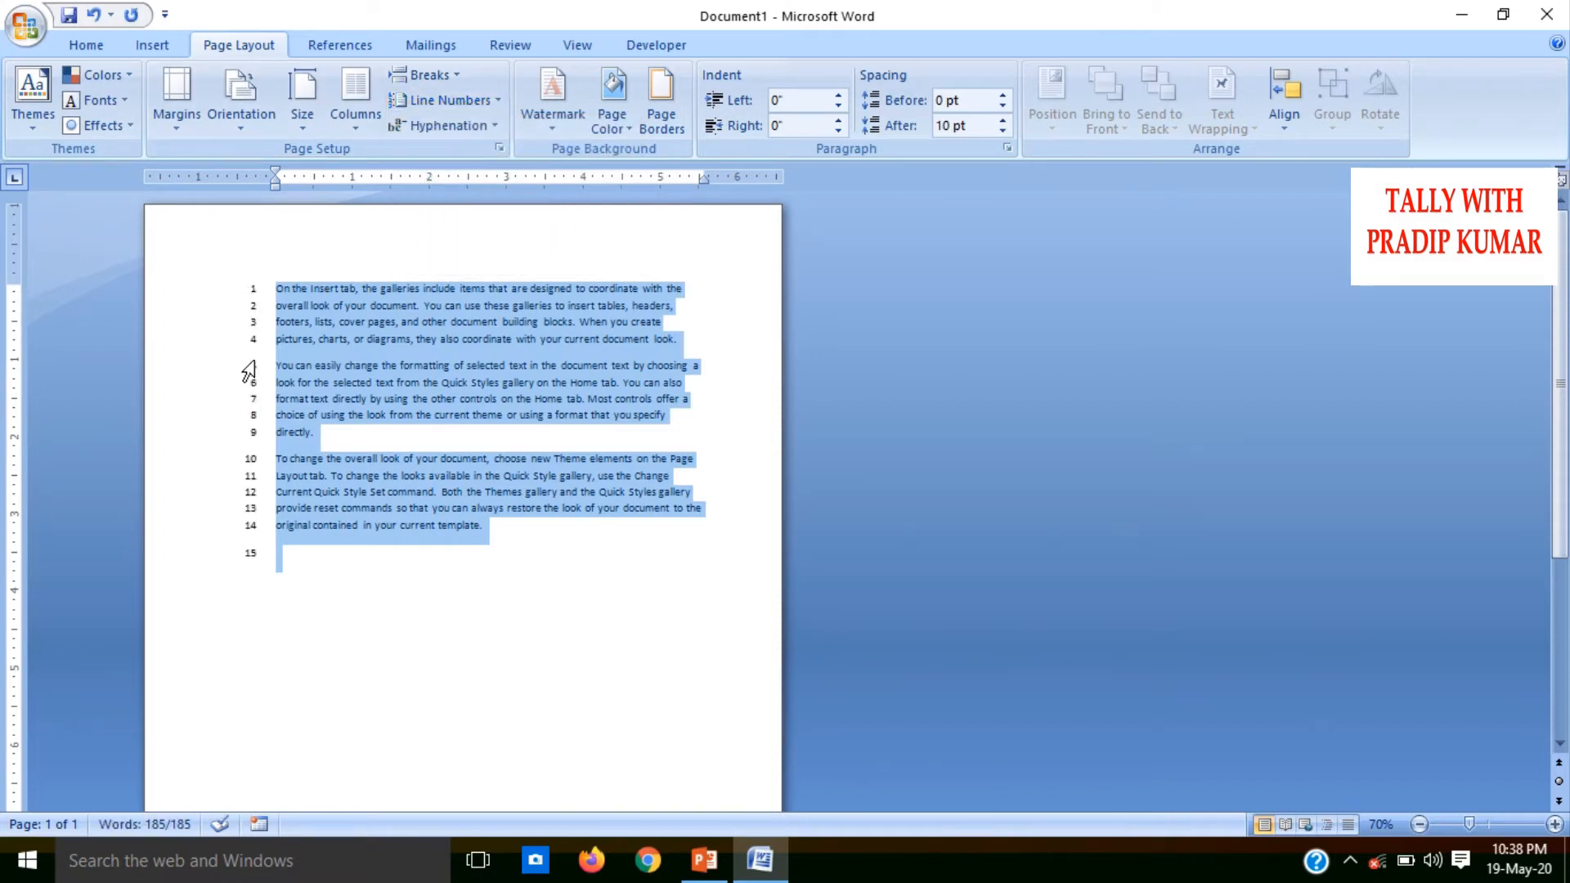
click(287, 531)
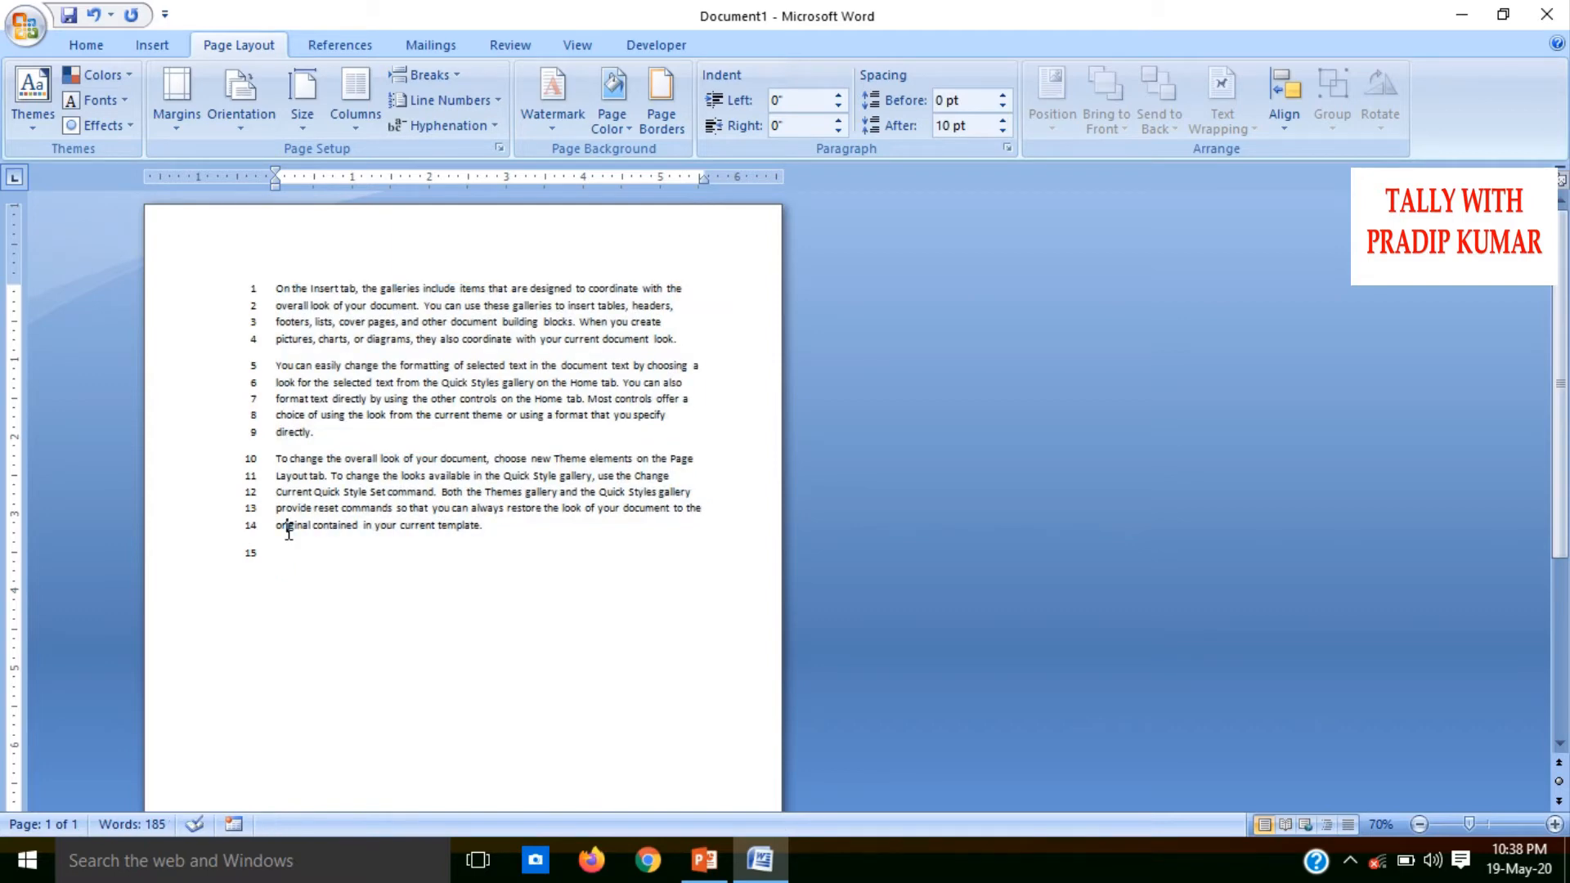
key(ctrl+a)
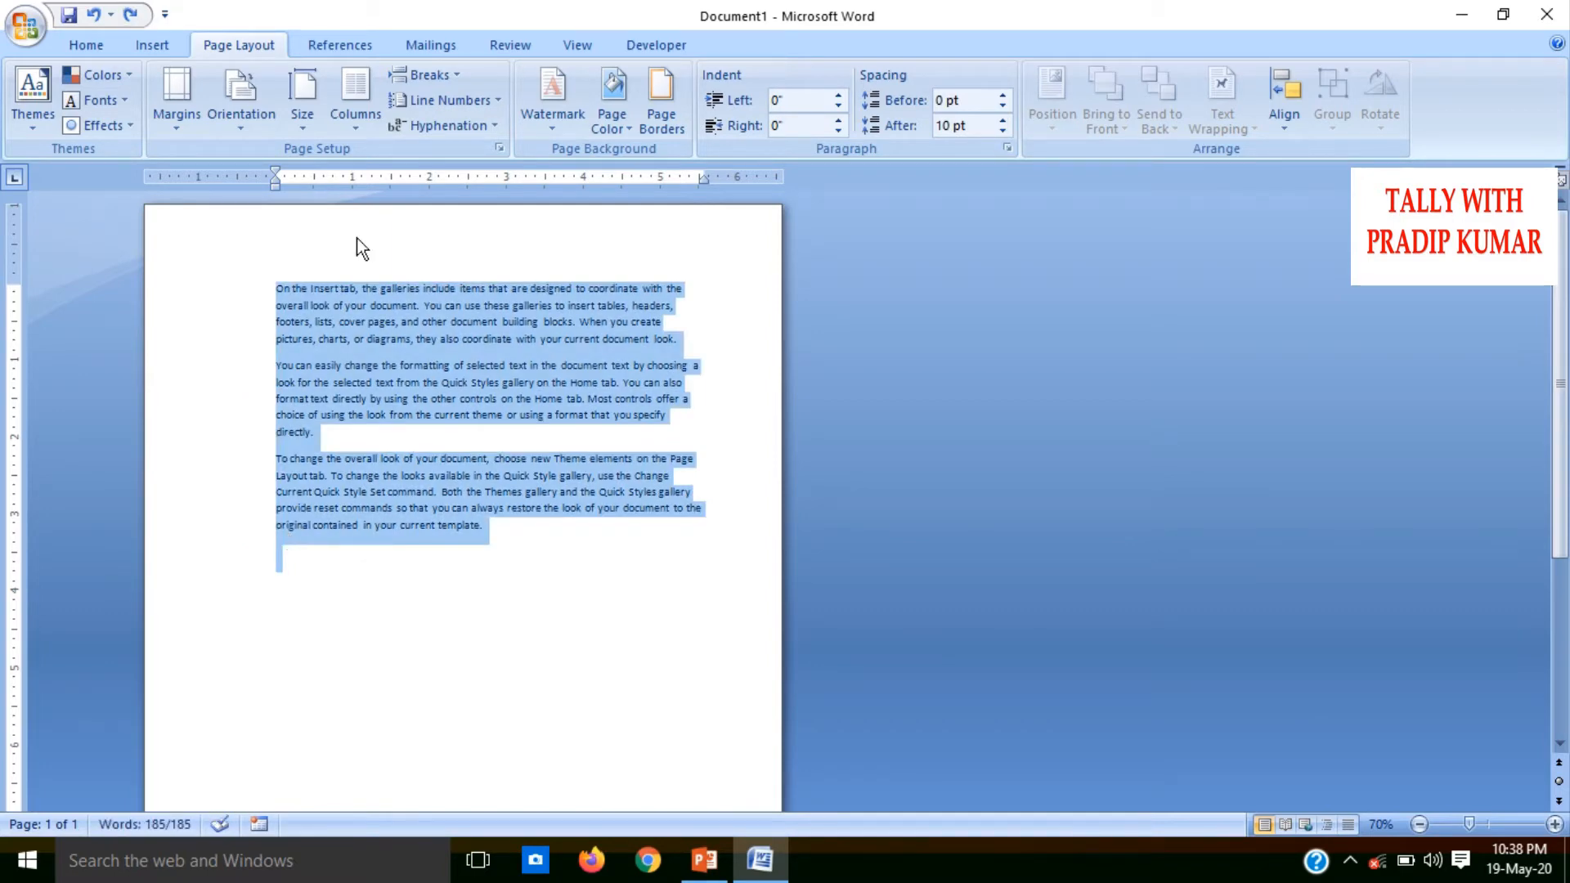
Copy the whole text and paste it repeatedly until the document holds six copies across three pages
click(457, 100)
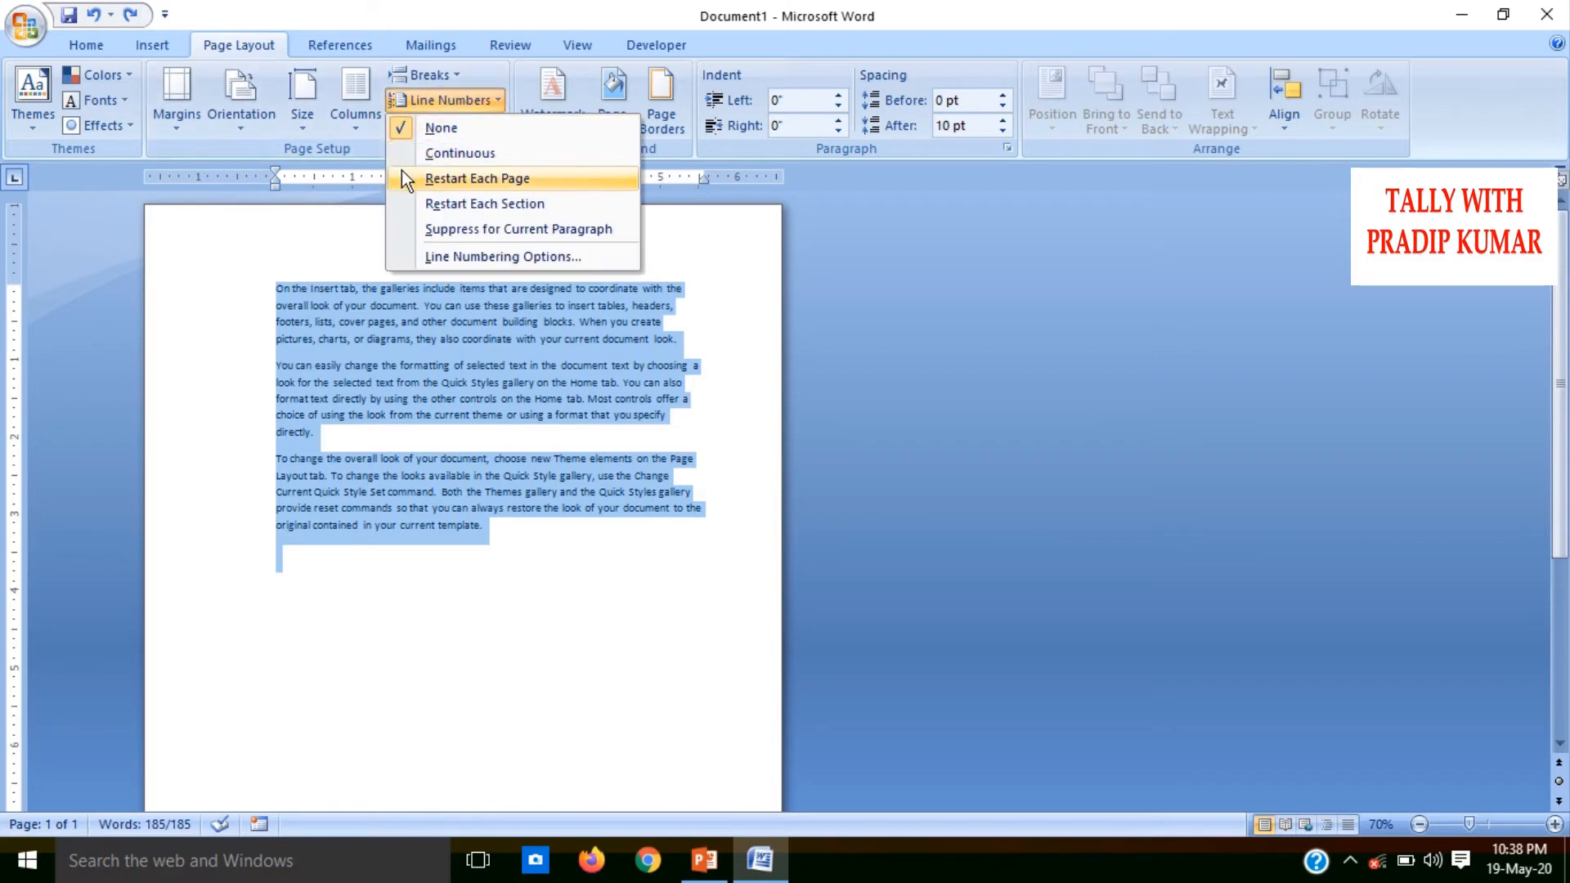
click(504, 610)
key(ctrl+c)
key(ctrl+v)
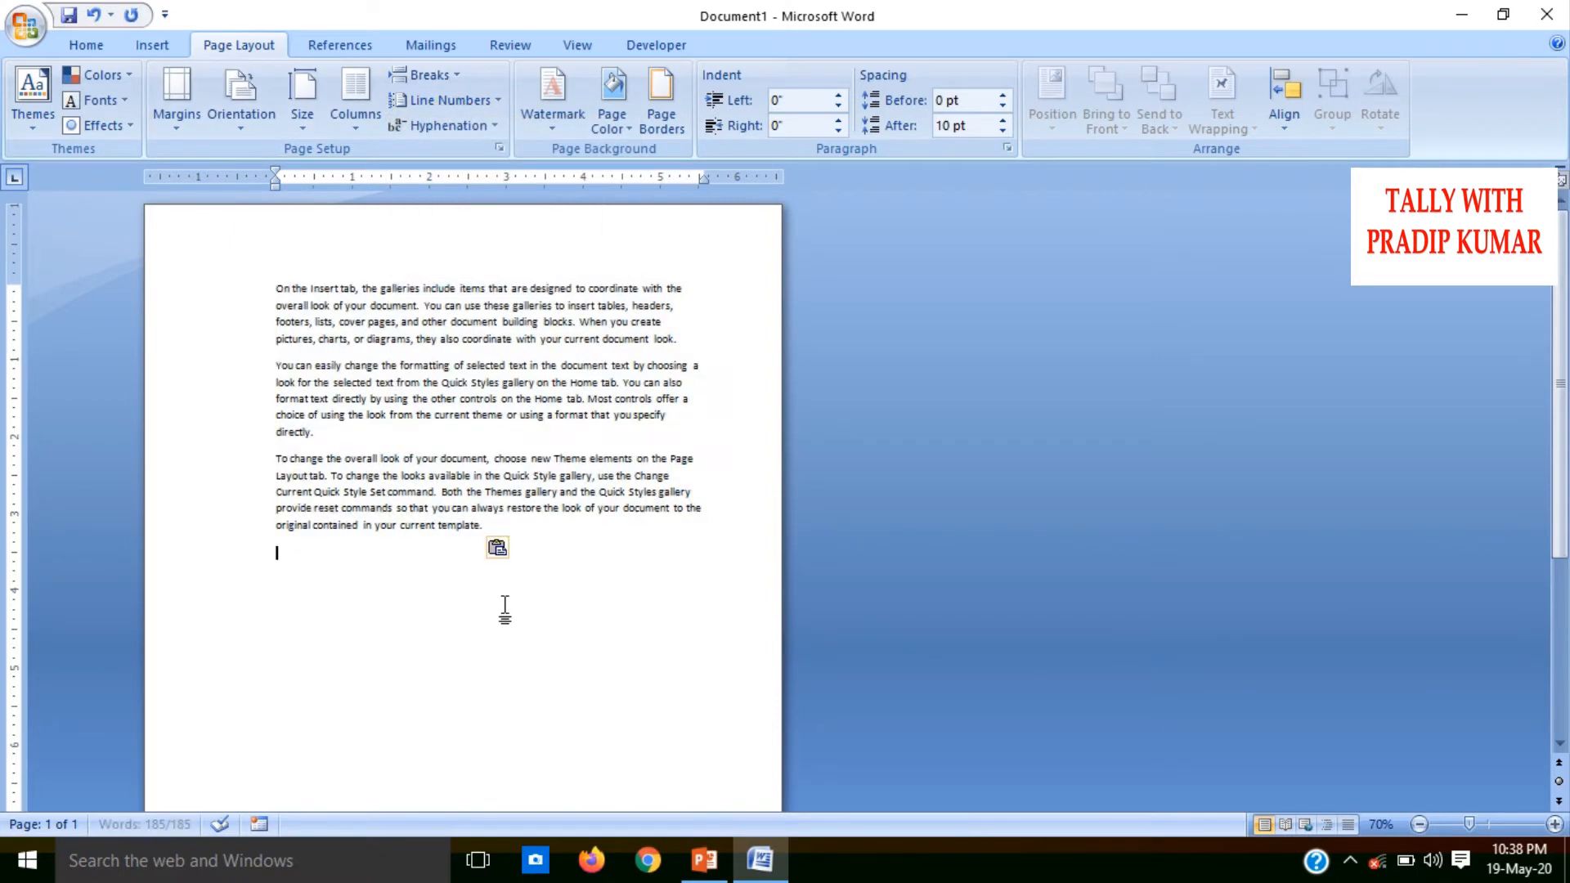
key(ctrl+v)
key(ctrl+v)
key(ctrl+v)
key(ctrl+v)
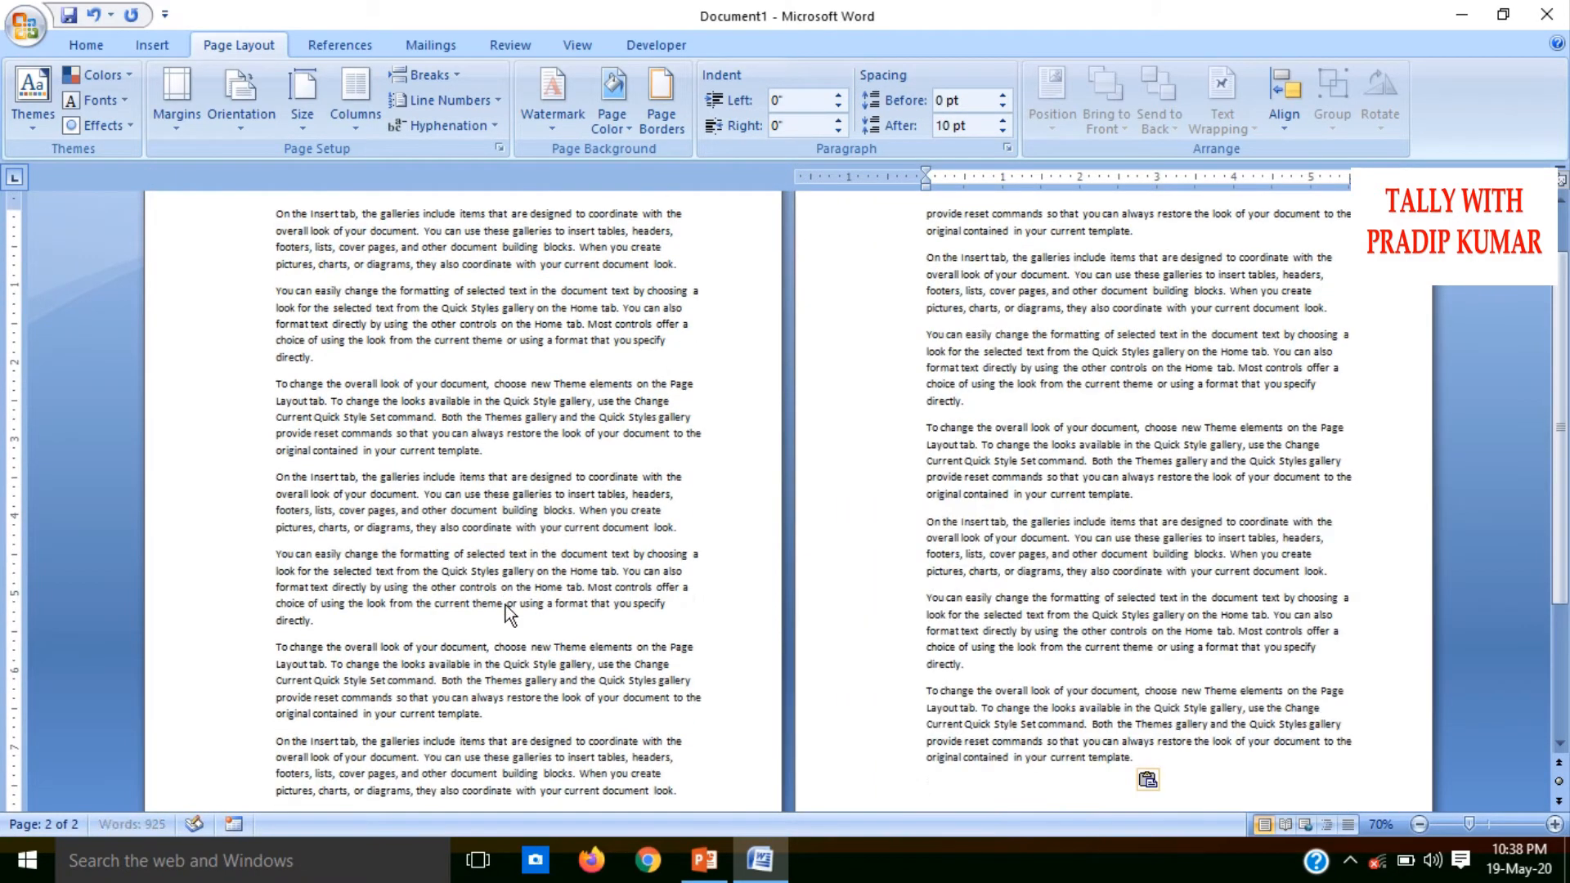
key(ctrl+v)
Number the lines of the whole document with numbering that restarts on each page
key(ctrl+a)
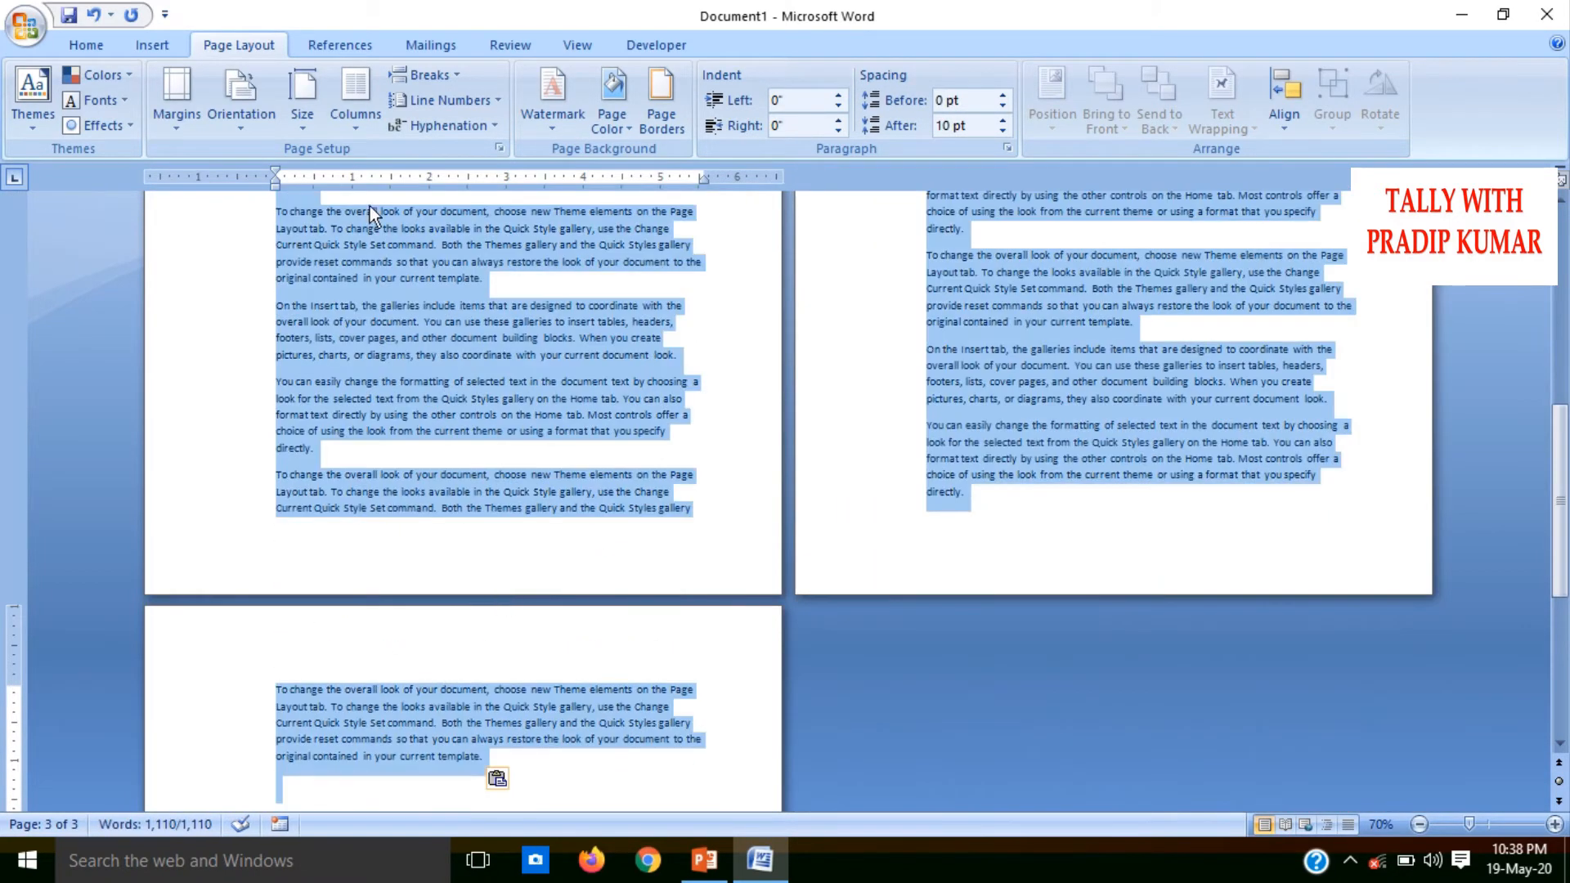
click(440, 101)
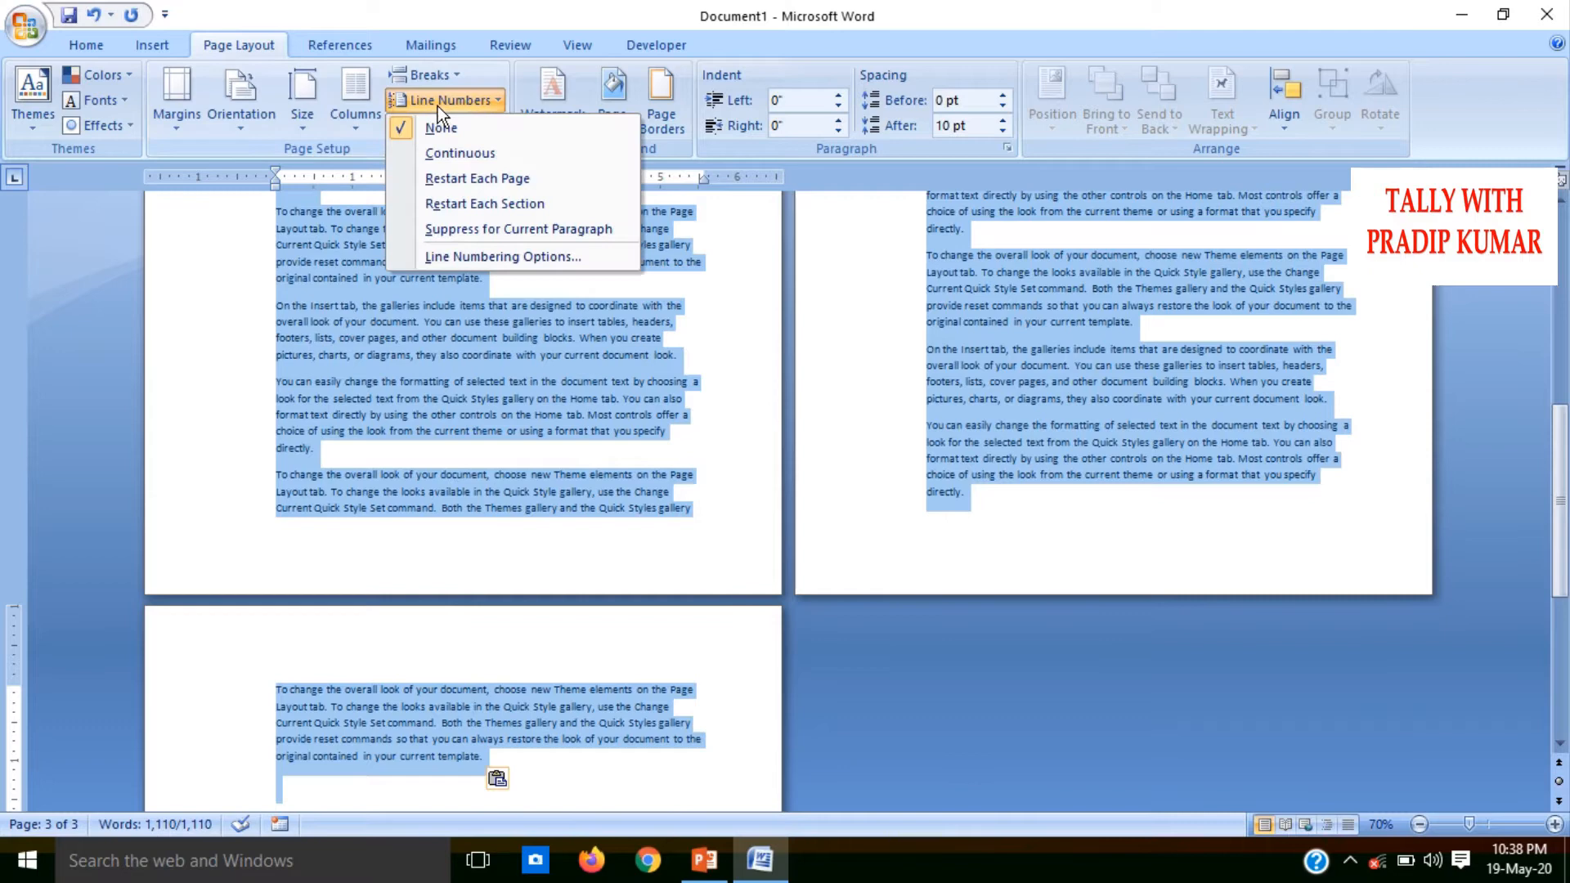
click(458, 180)
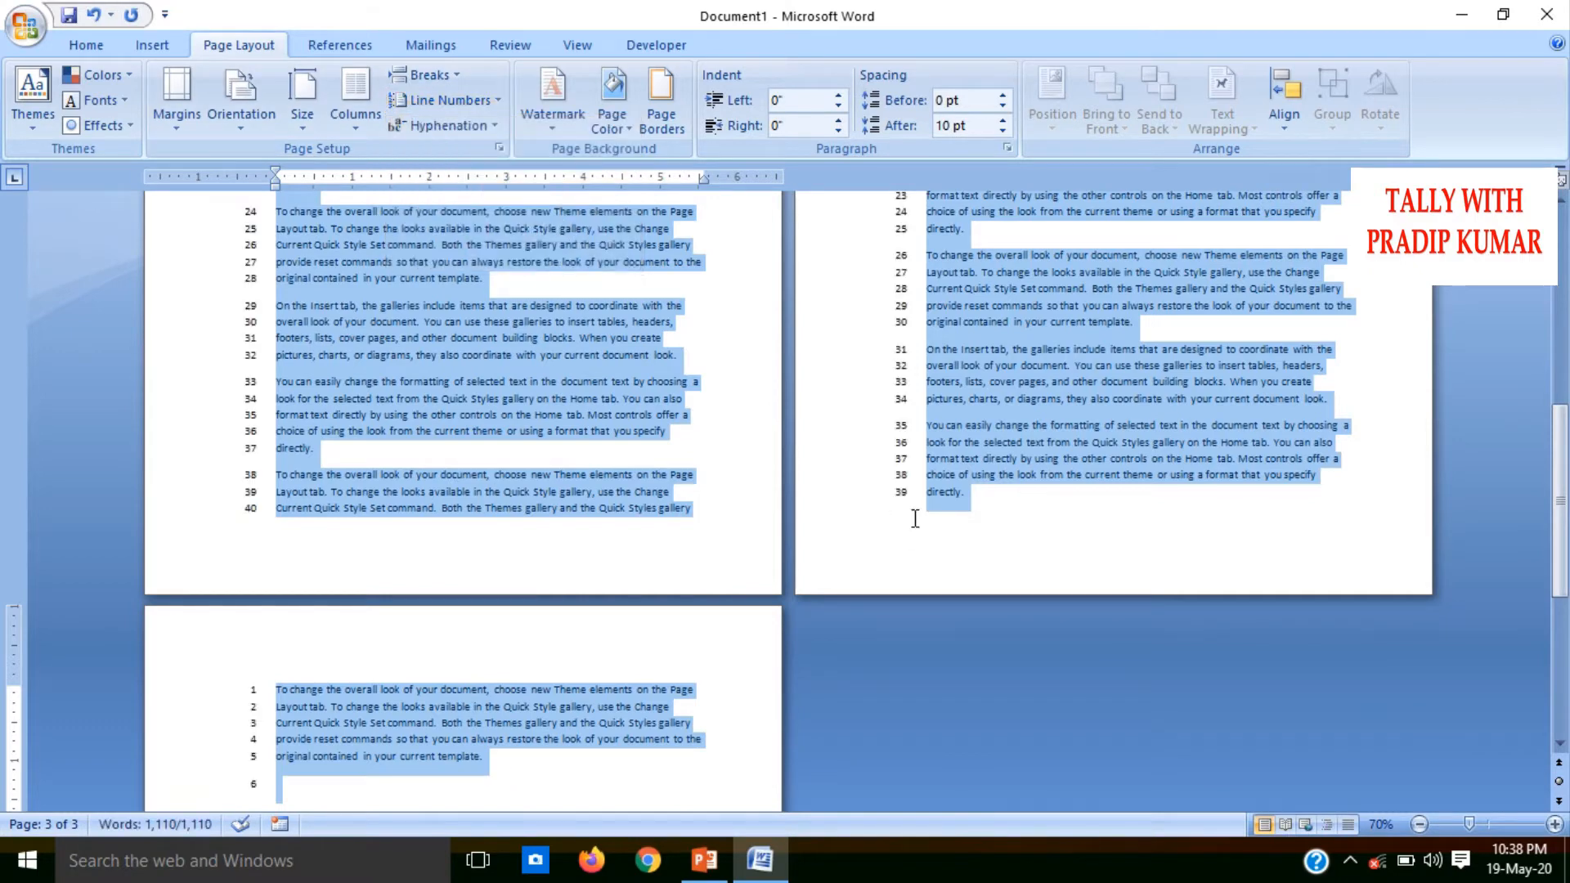
Examine how the line numbers run and restart across the three pages
drag(1558, 448, 1562, 348)
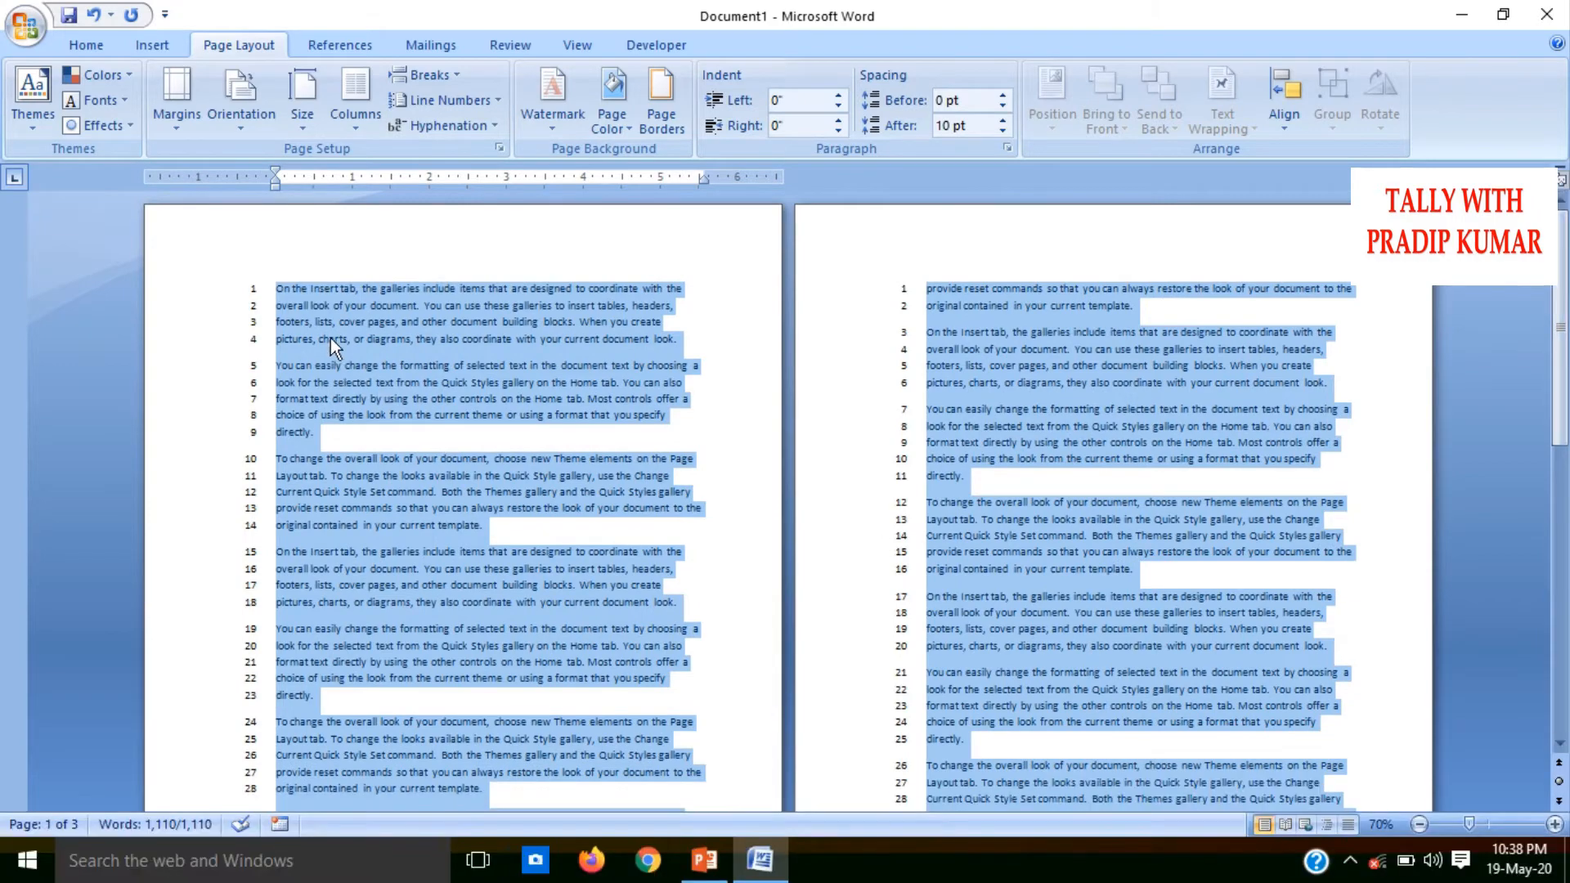
key(ctrl+End)
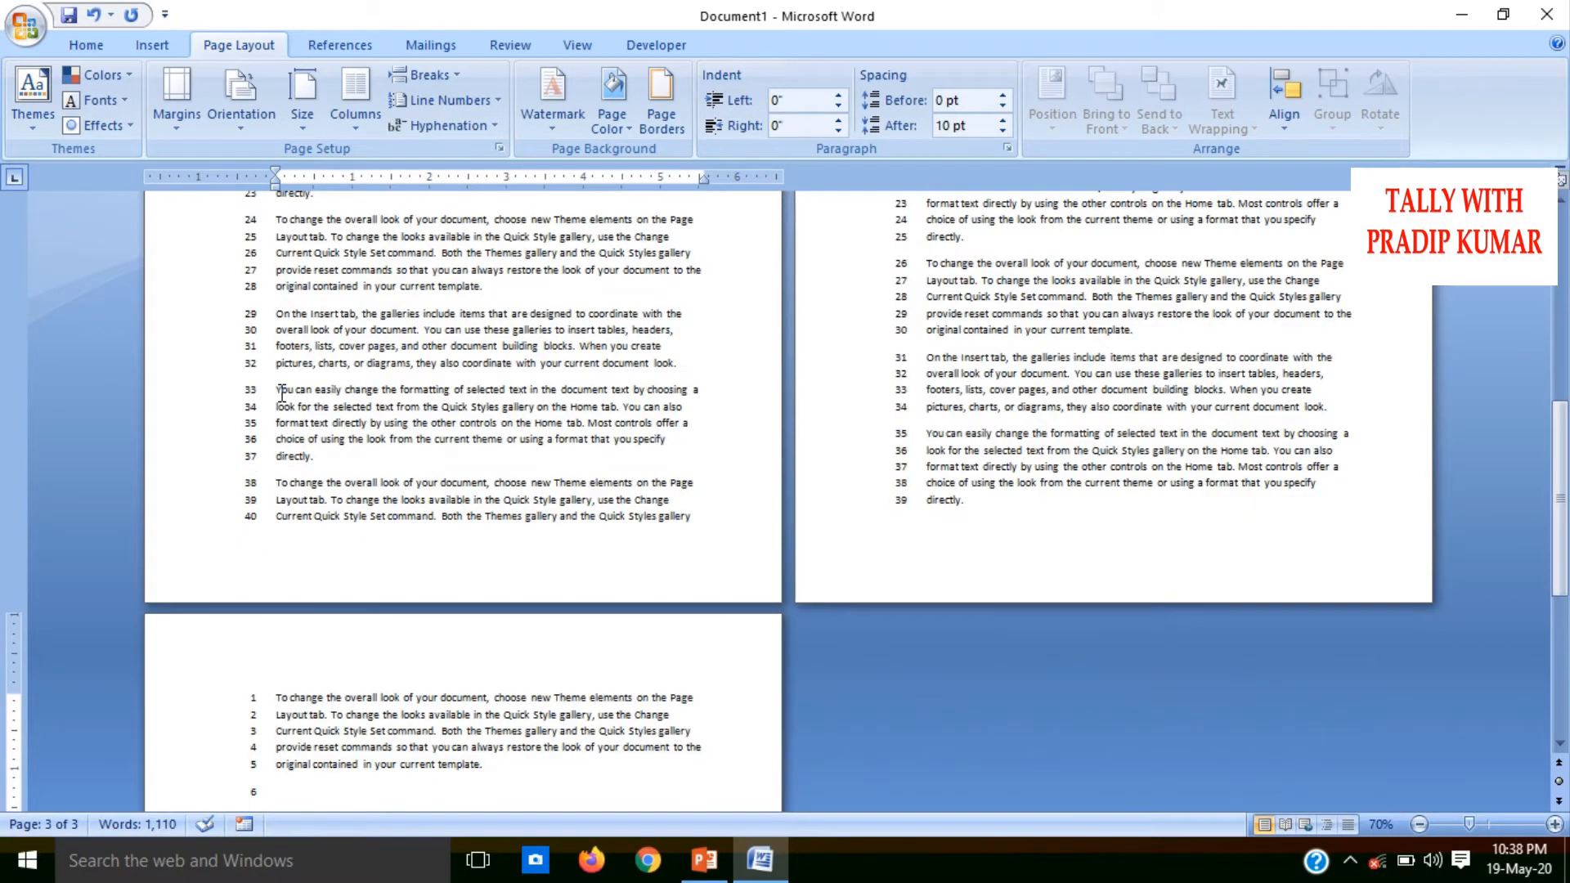
key(Up)
key(Up)
key(Up)
key(Up)
key(Up)
key(Up)
key(Up)
key(Up)
key(Up)
key(Up)
key(Up)
key(Up)
key(Up)
key(Up)
key(Up)
key(Up)
key(Up)
key(Up)
key(Up)
key(Up)
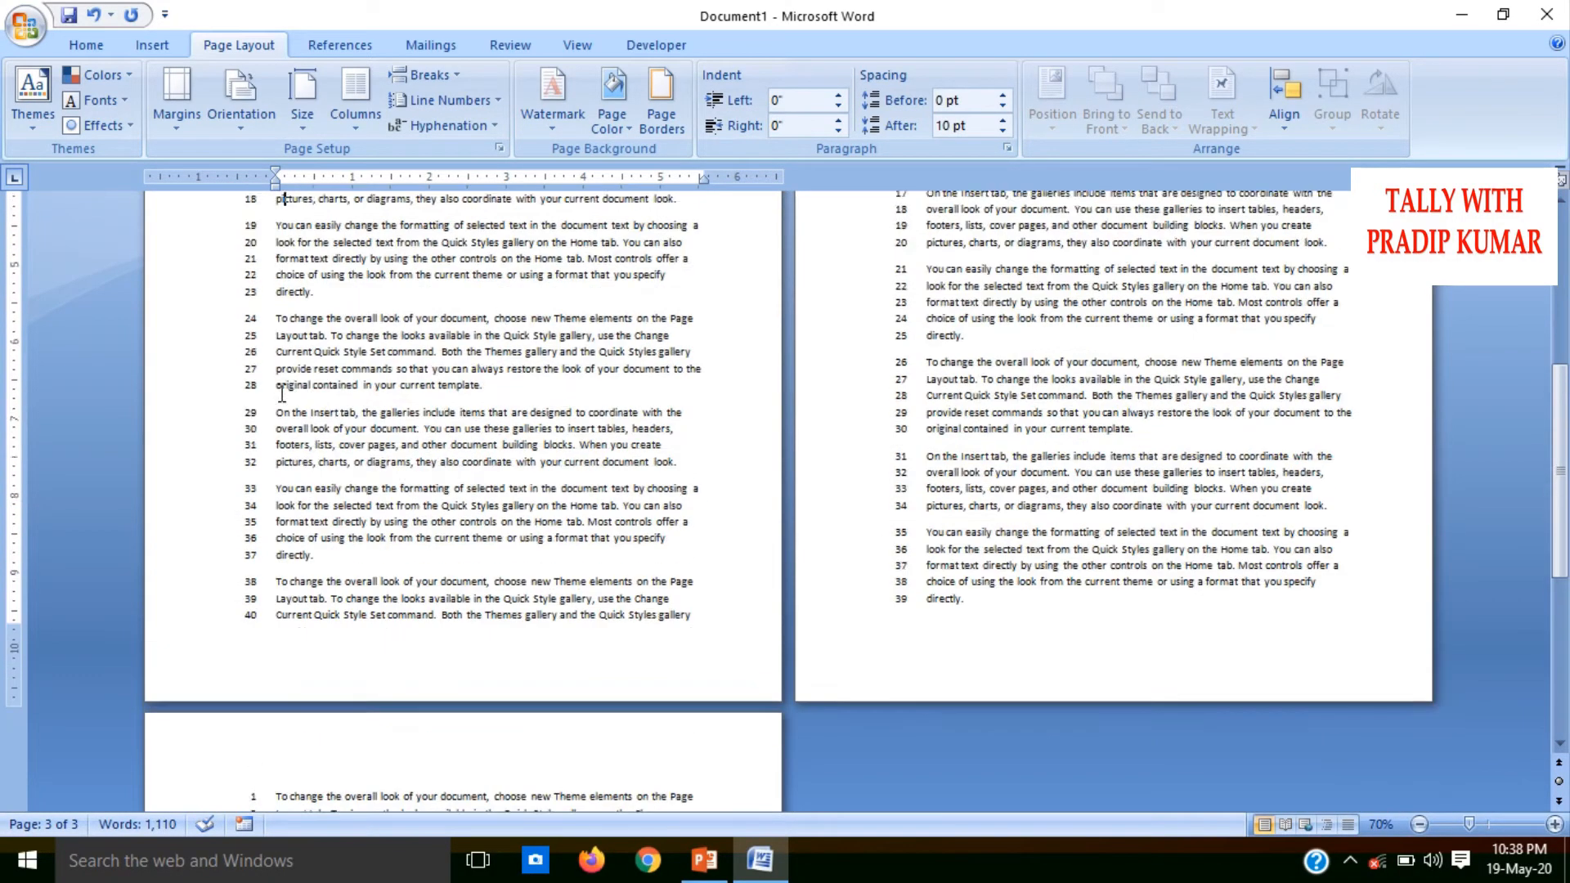
key(Up)
key(Up)
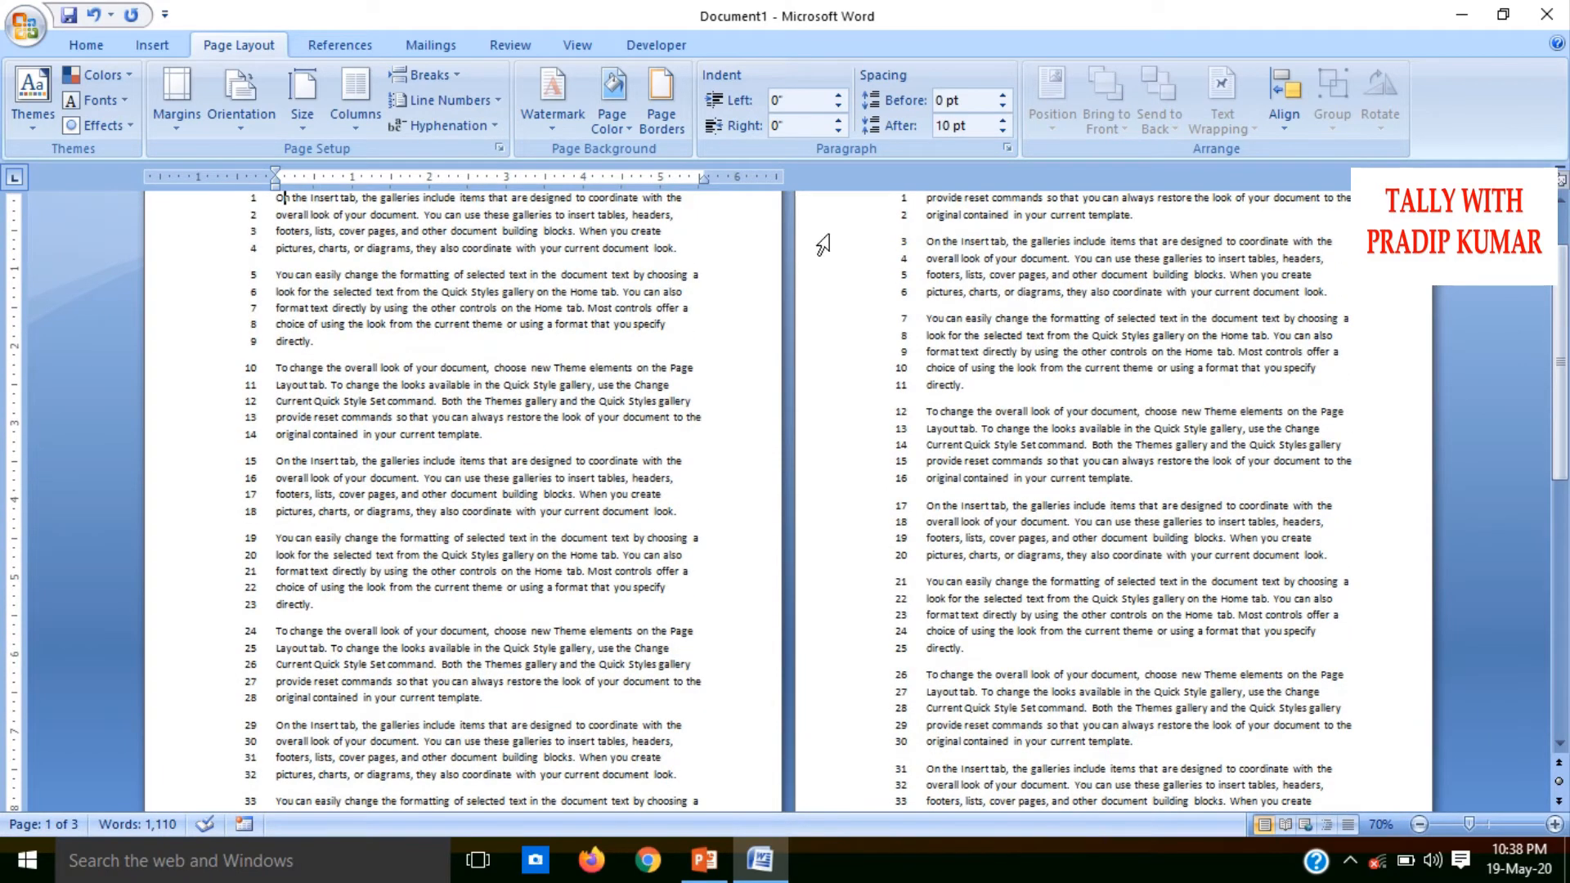
drag(1561, 309, 1566, 470)
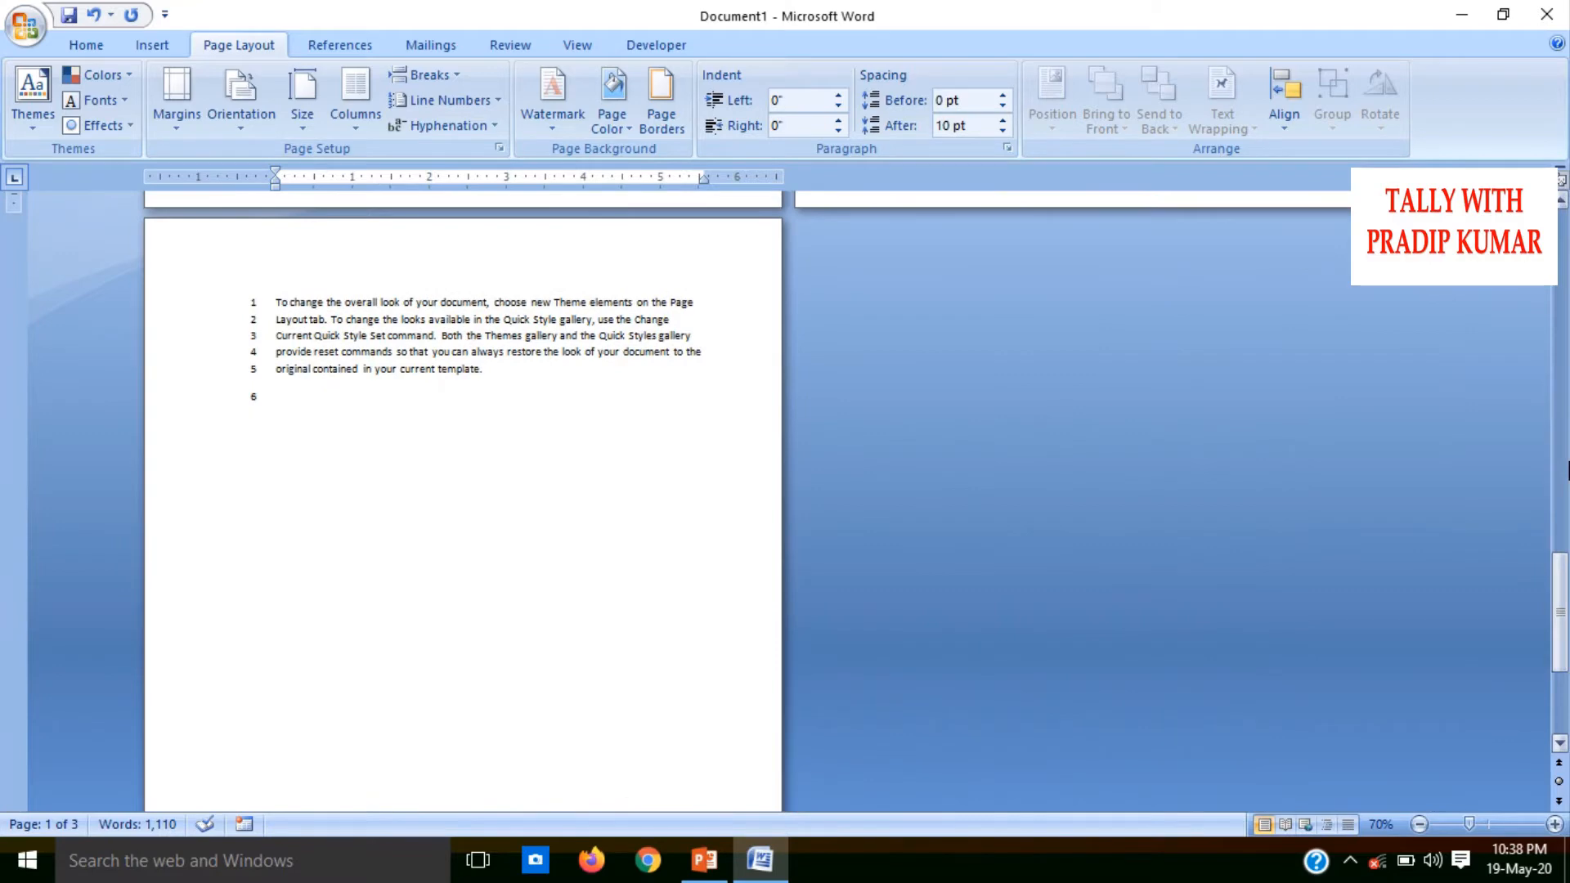
Undo the line numbering and the surplus pasted text until only two copies of the sample text remain
key(ctrl+a)
key(ctrl+z)
key(ctrl+z)
key(ctrl+z)
key(ctrl+z)
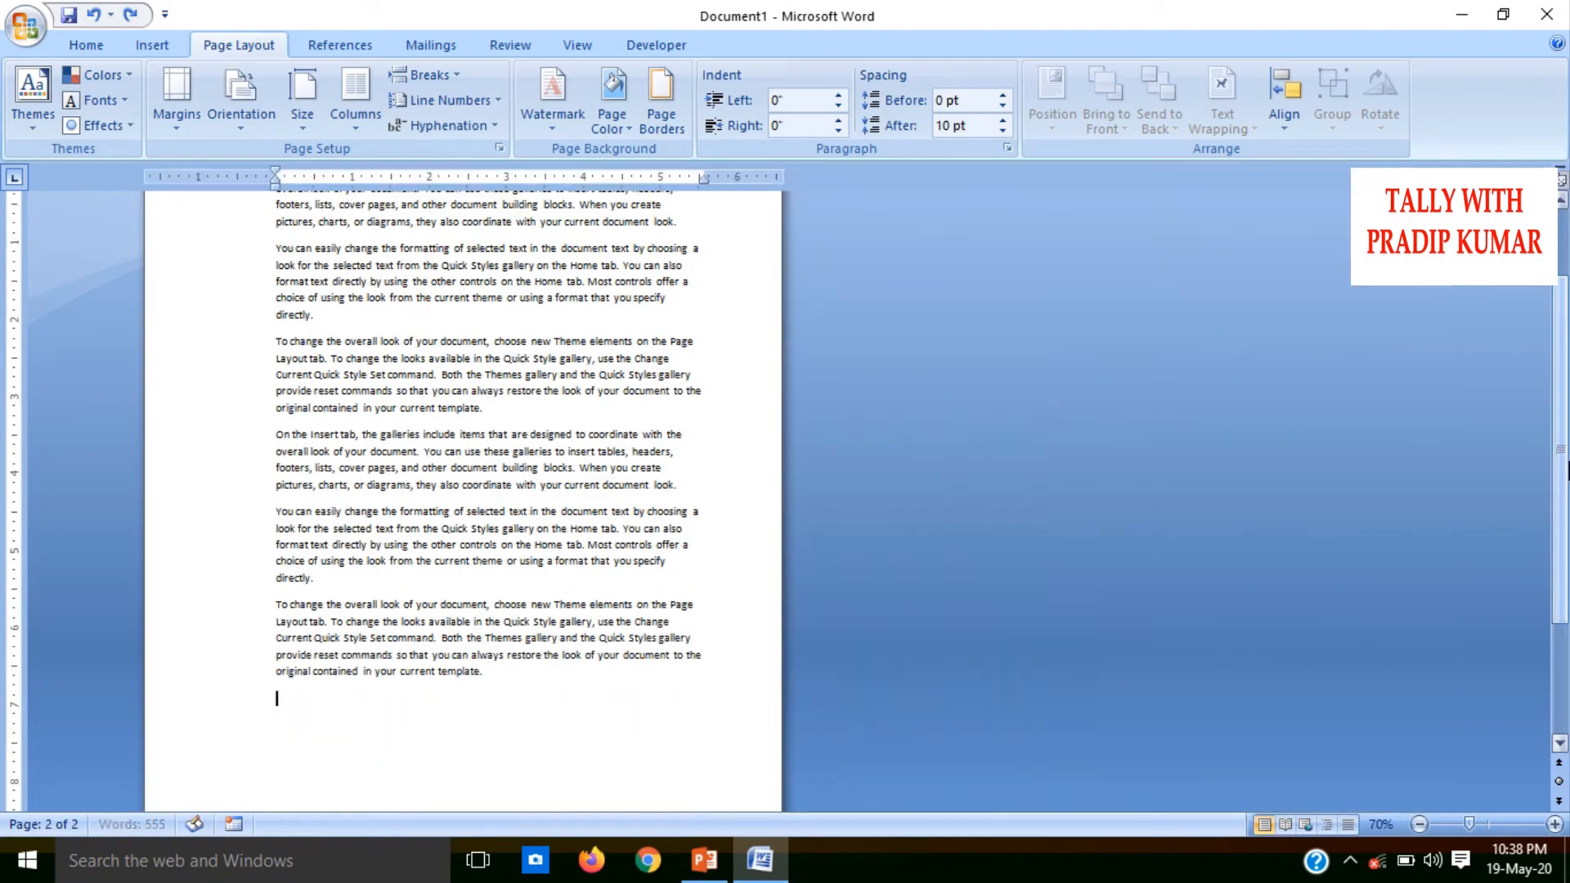
drag(1561, 460, 1540, 325)
Try line numbering that restarts each section on the first paragraph, "On the Insert tab"
click(458, 101)
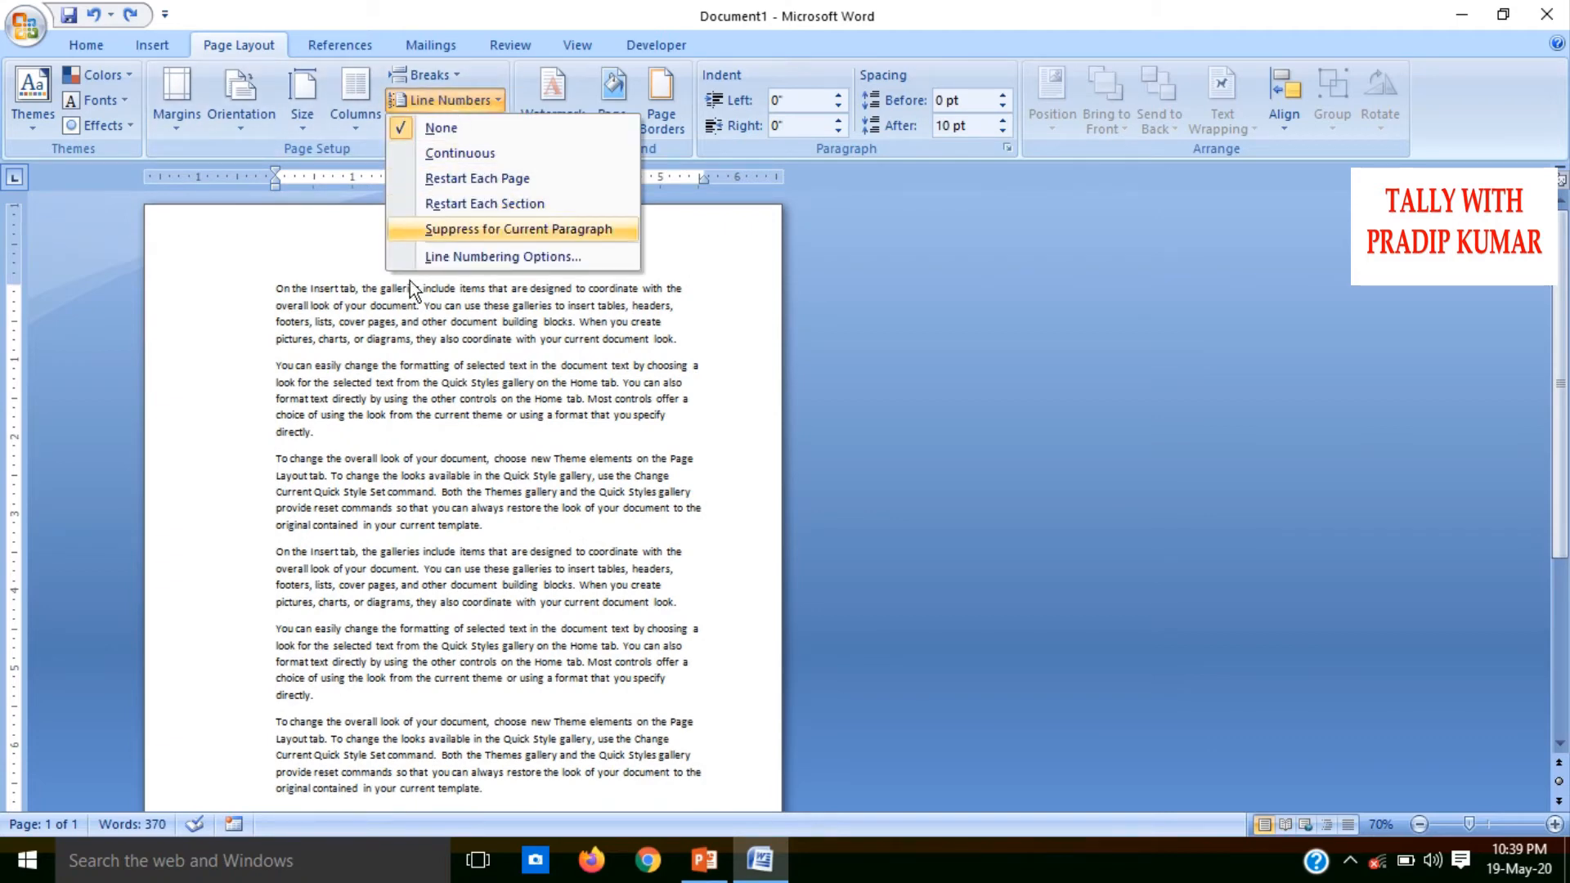
click(259, 442)
drag(677, 340, 267, 296)
click(451, 98)
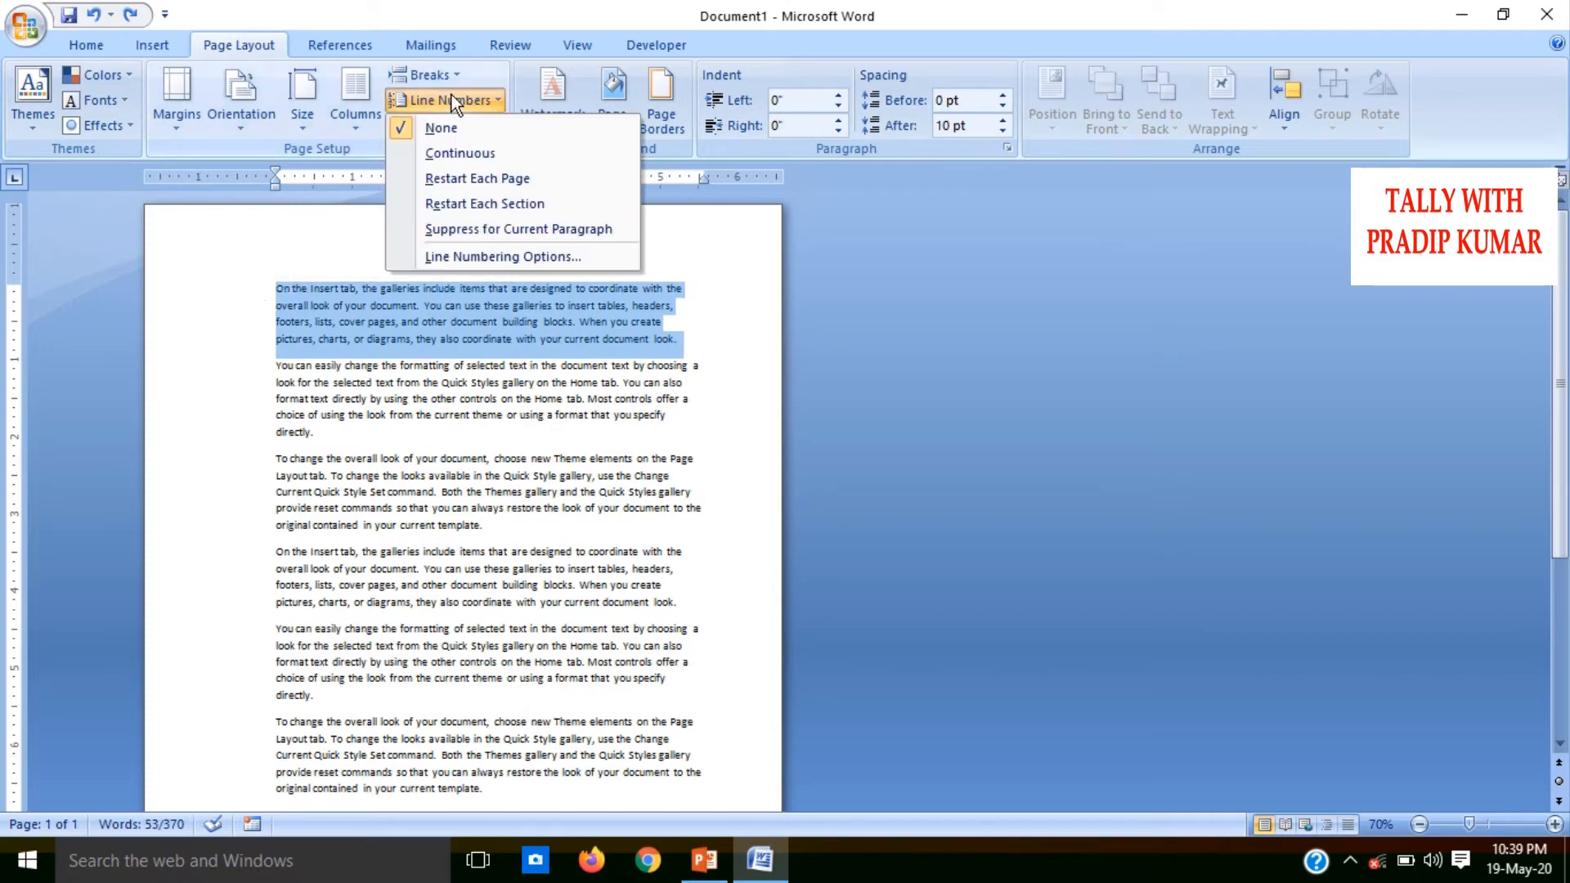
click(489, 203)
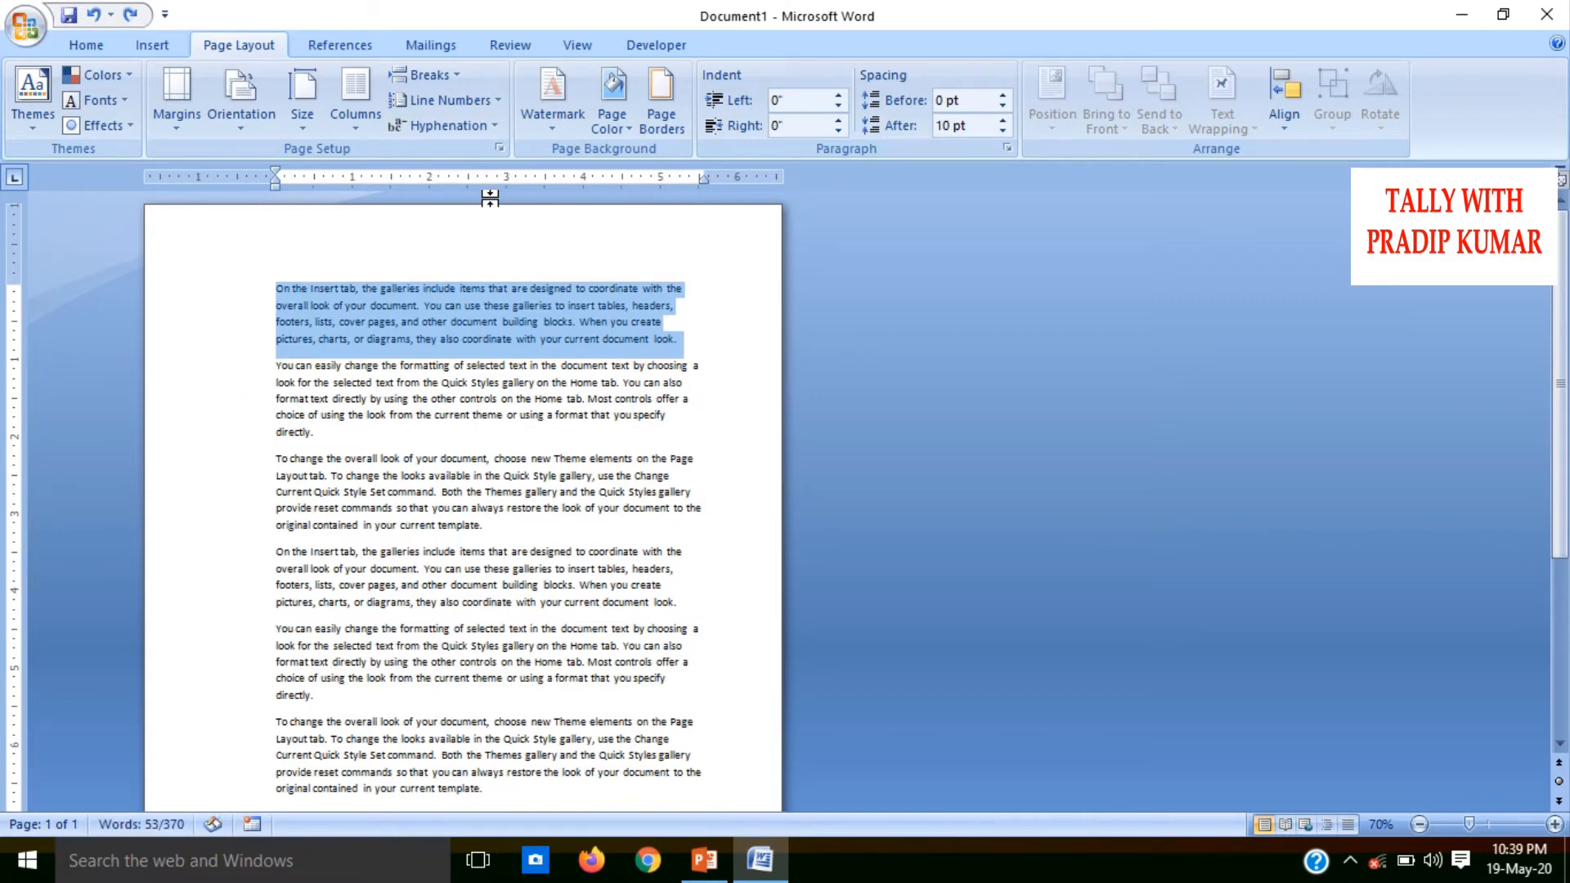
Insert a continuous section break at the first paragraph and another at the second paragraph, "You can easily change"
click(427, 72)
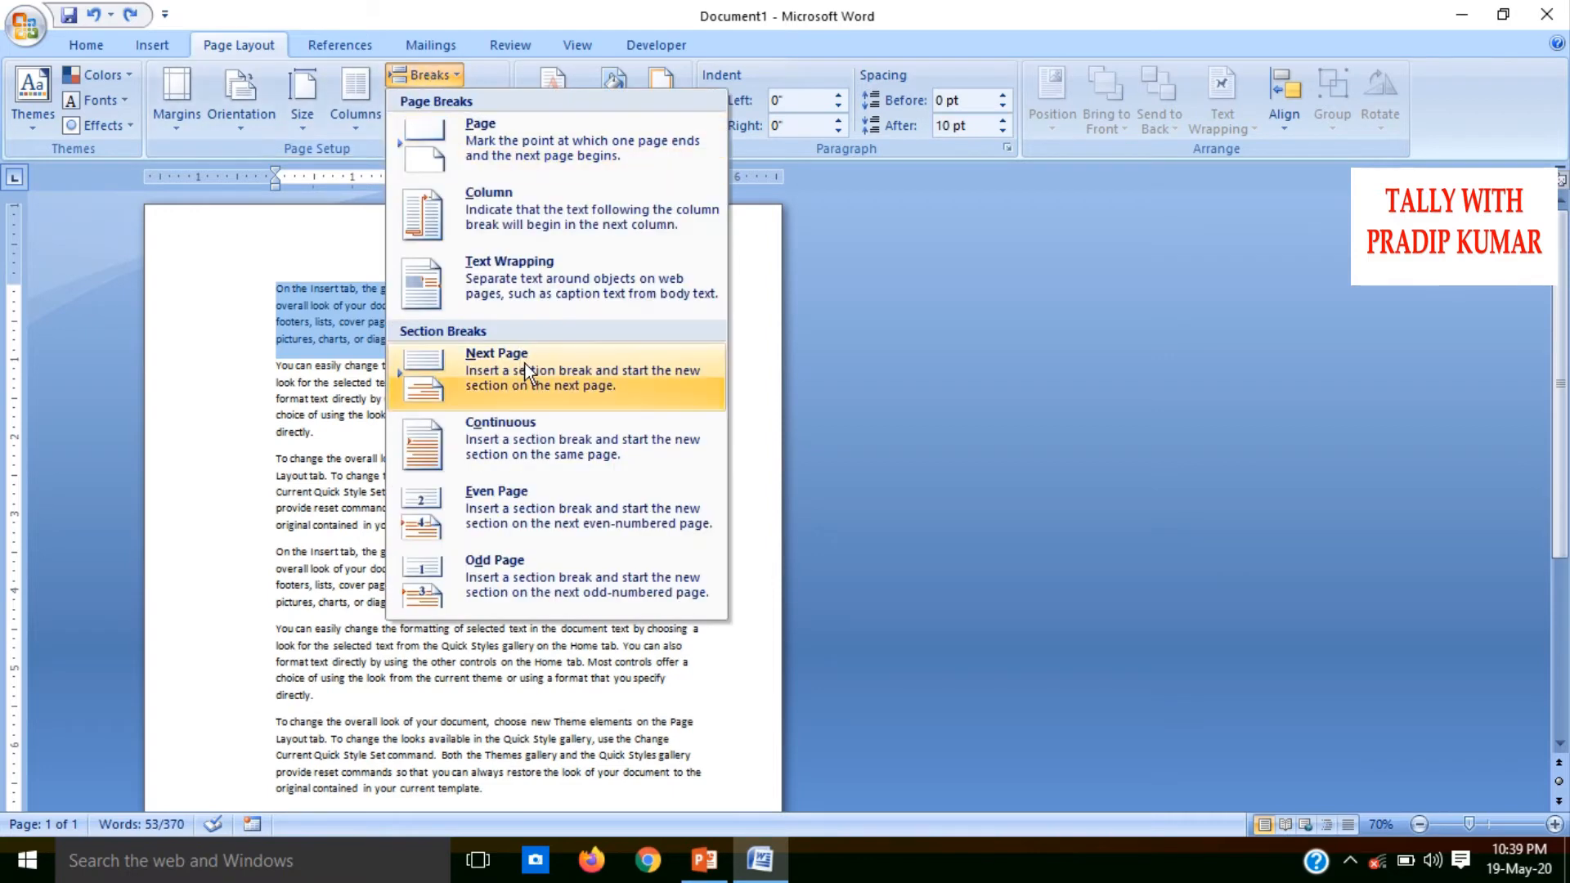
click(523, 445)
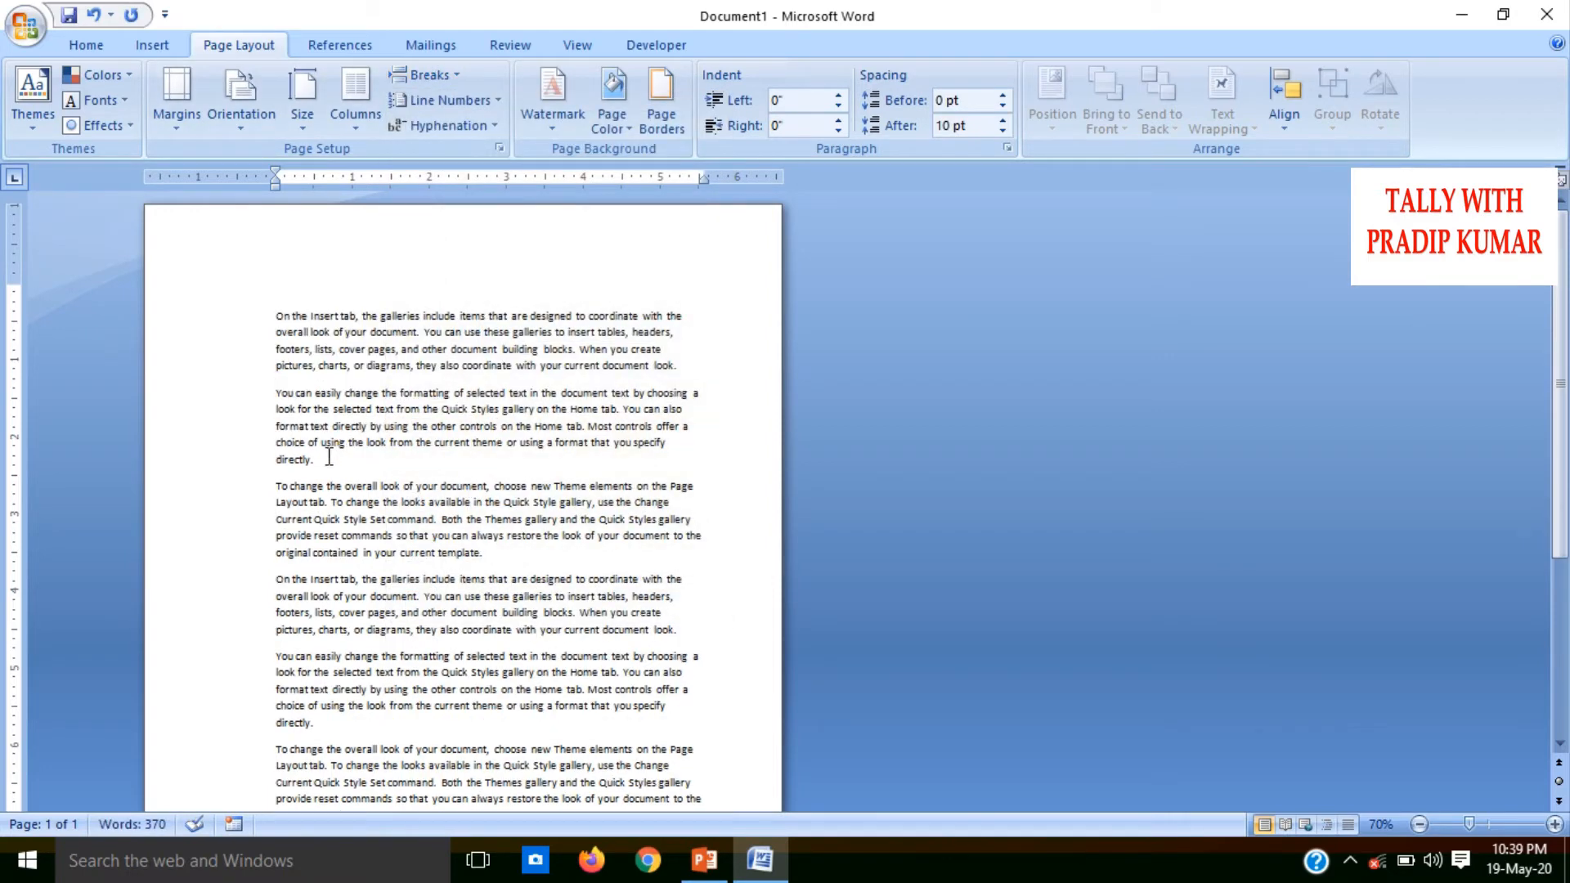
drag(316, 460, 266, 396)
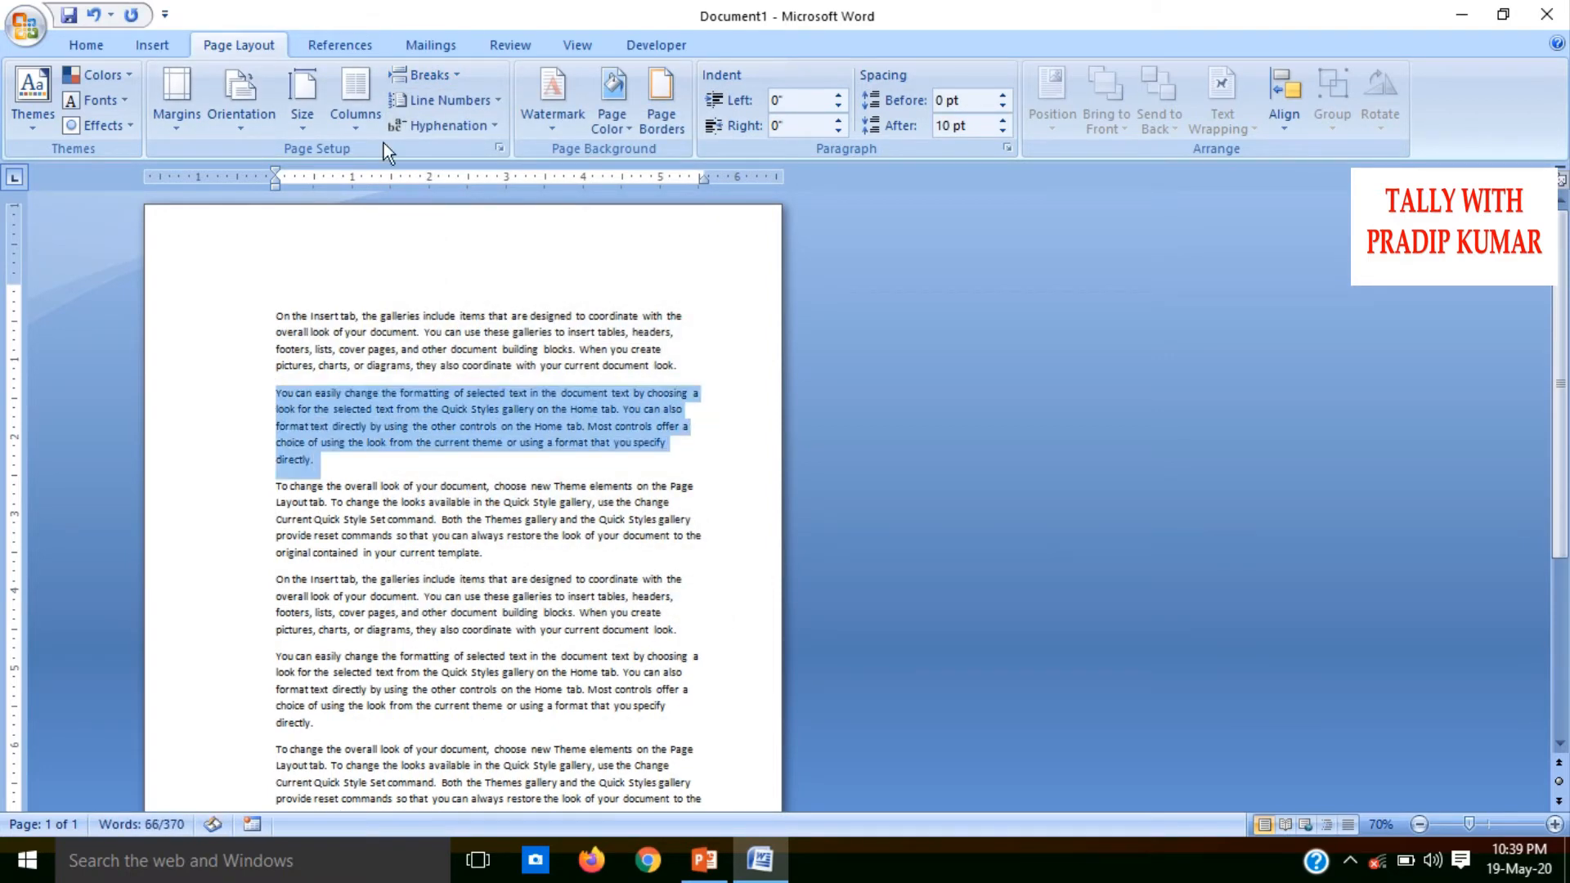
click(446, 77)
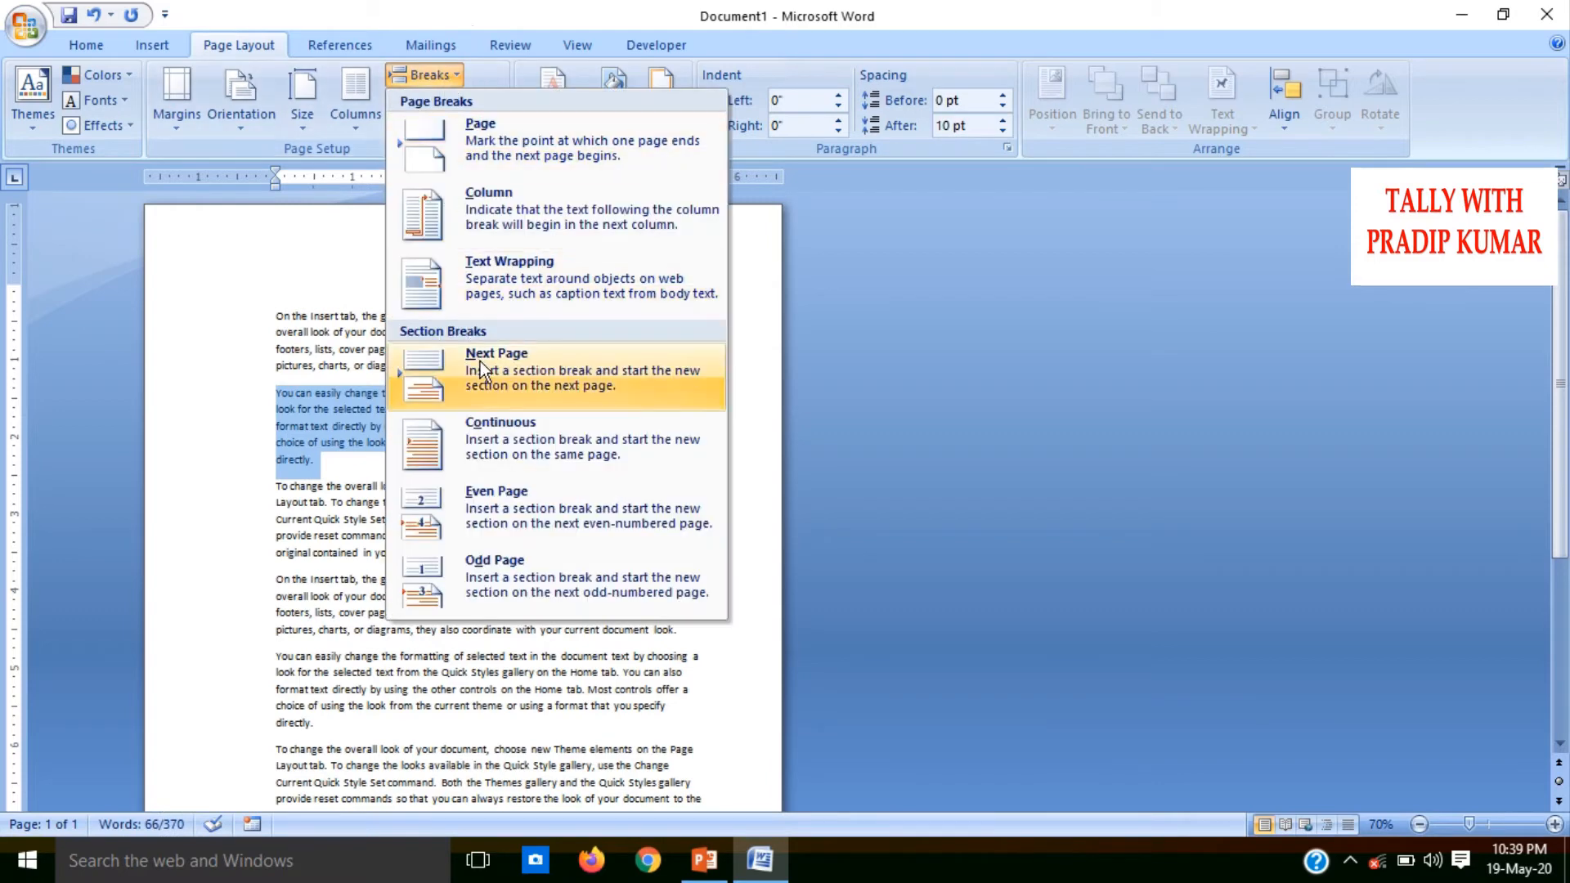
click(484, 445)
Insert a continuous section break at the third paragraph, "To change the overall look"
drag(504, 561, 276, 486)
click(423, 75)
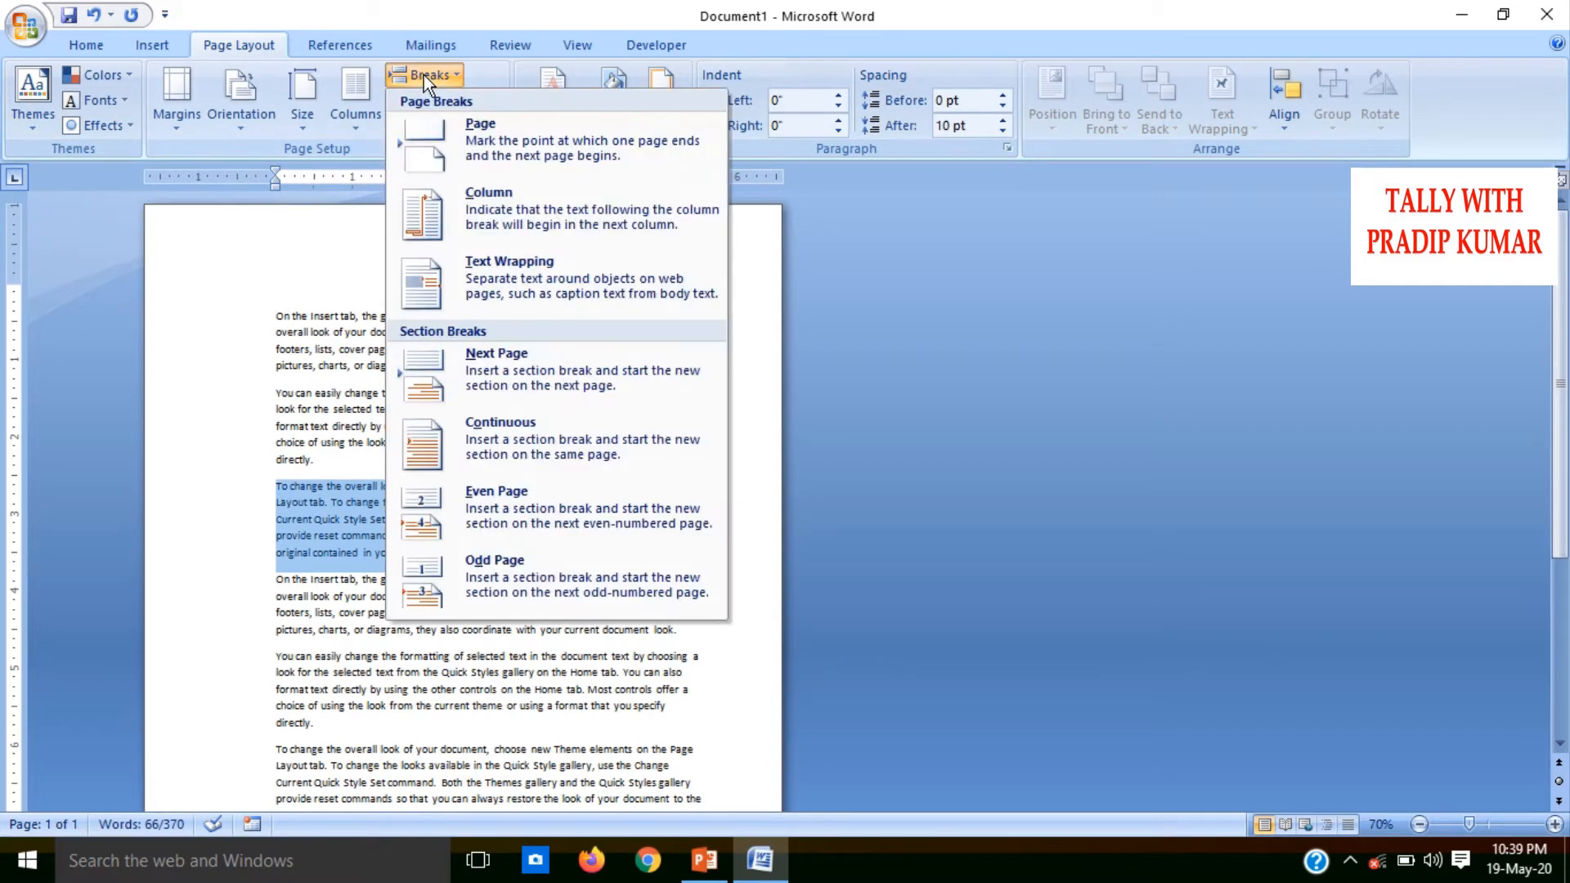
click(483, 443)
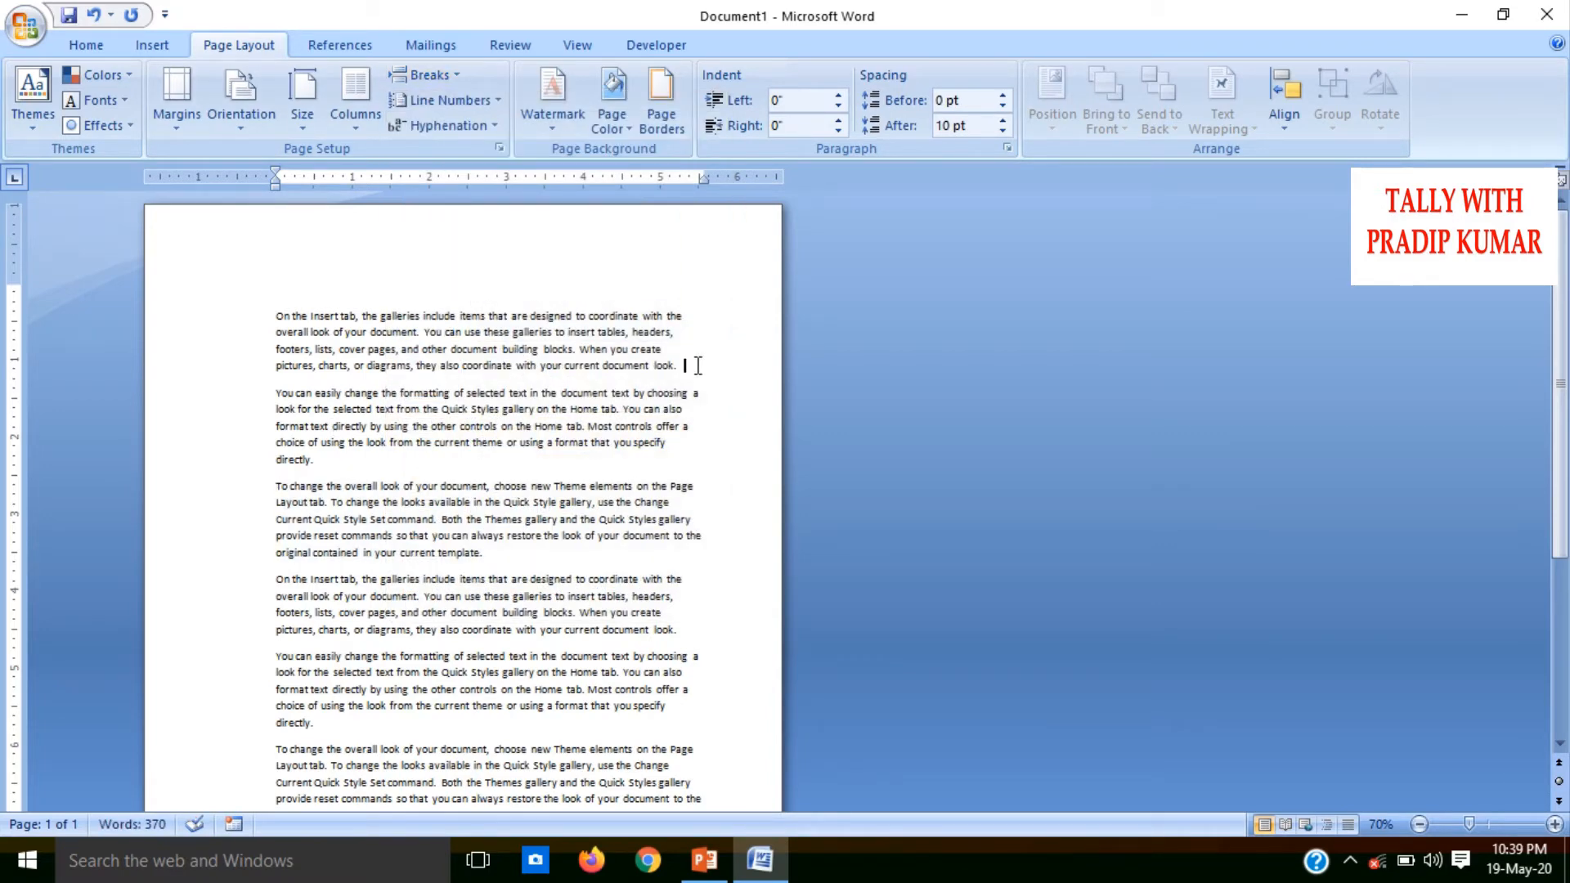
Apply line numbering that restarts each section to the first, second and third paragraphs, one section at a time
drag(683, 366, 278, 316)
click(706, 497)
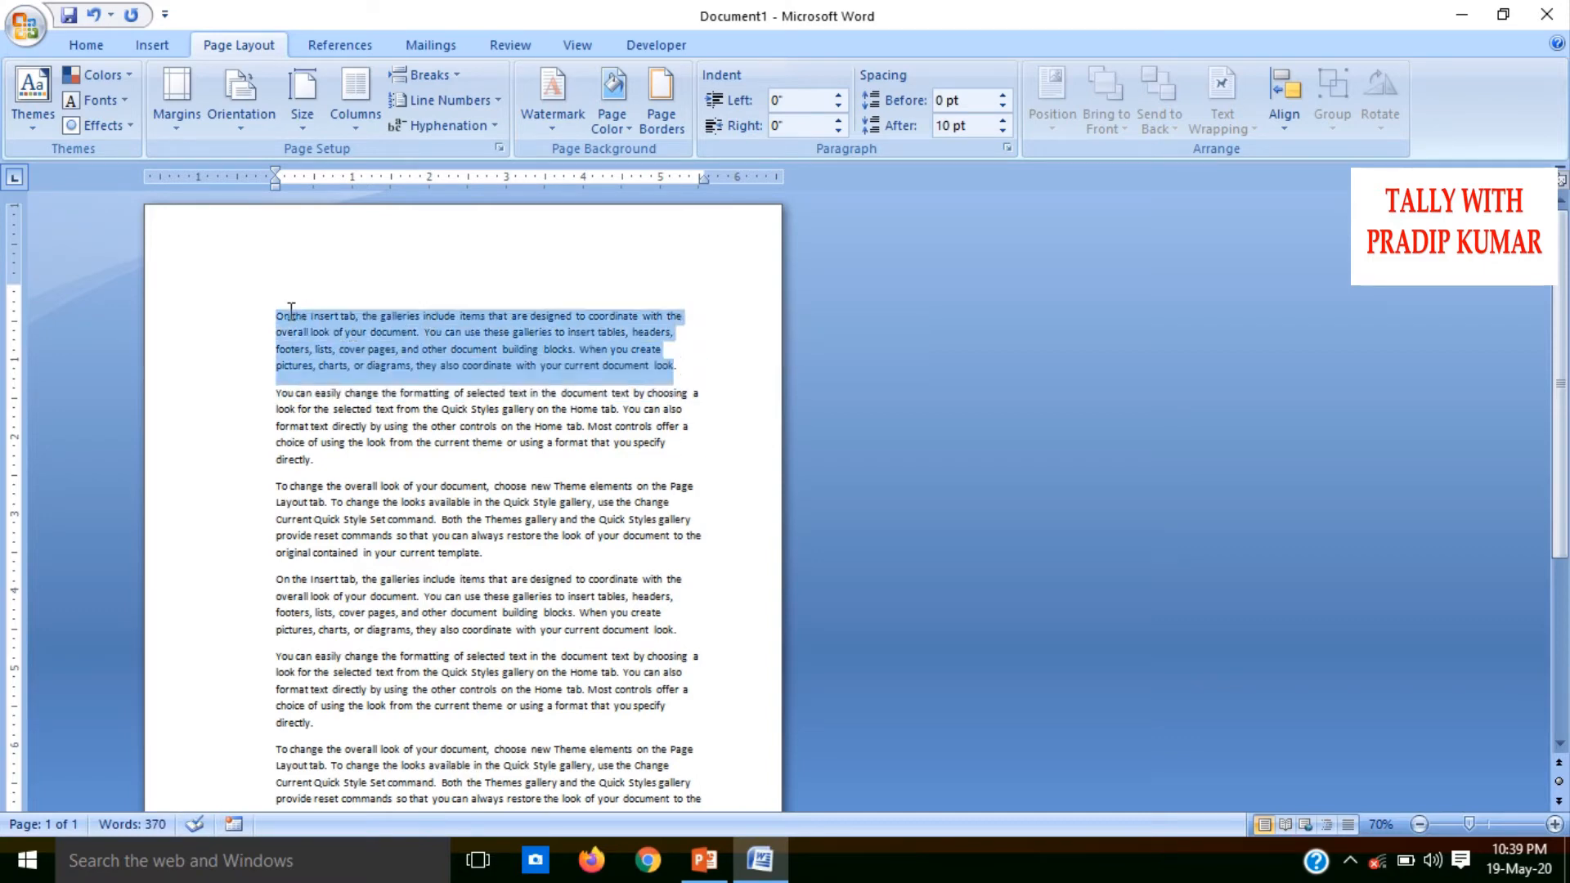
click(444, 101)
click(455, 203)
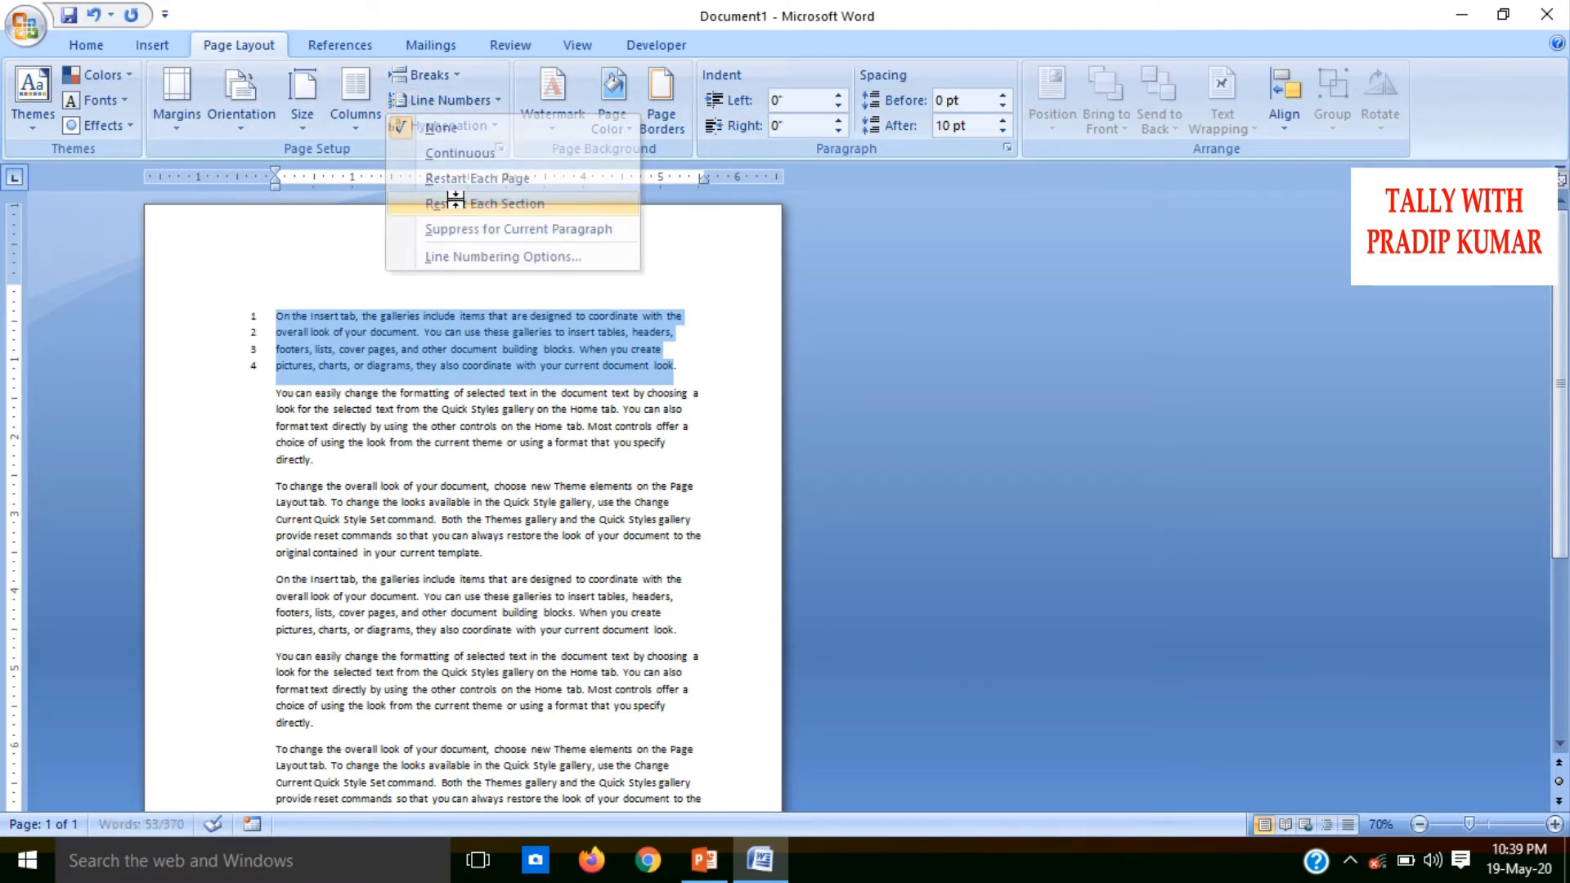
drag(326, 463, 247, 396)
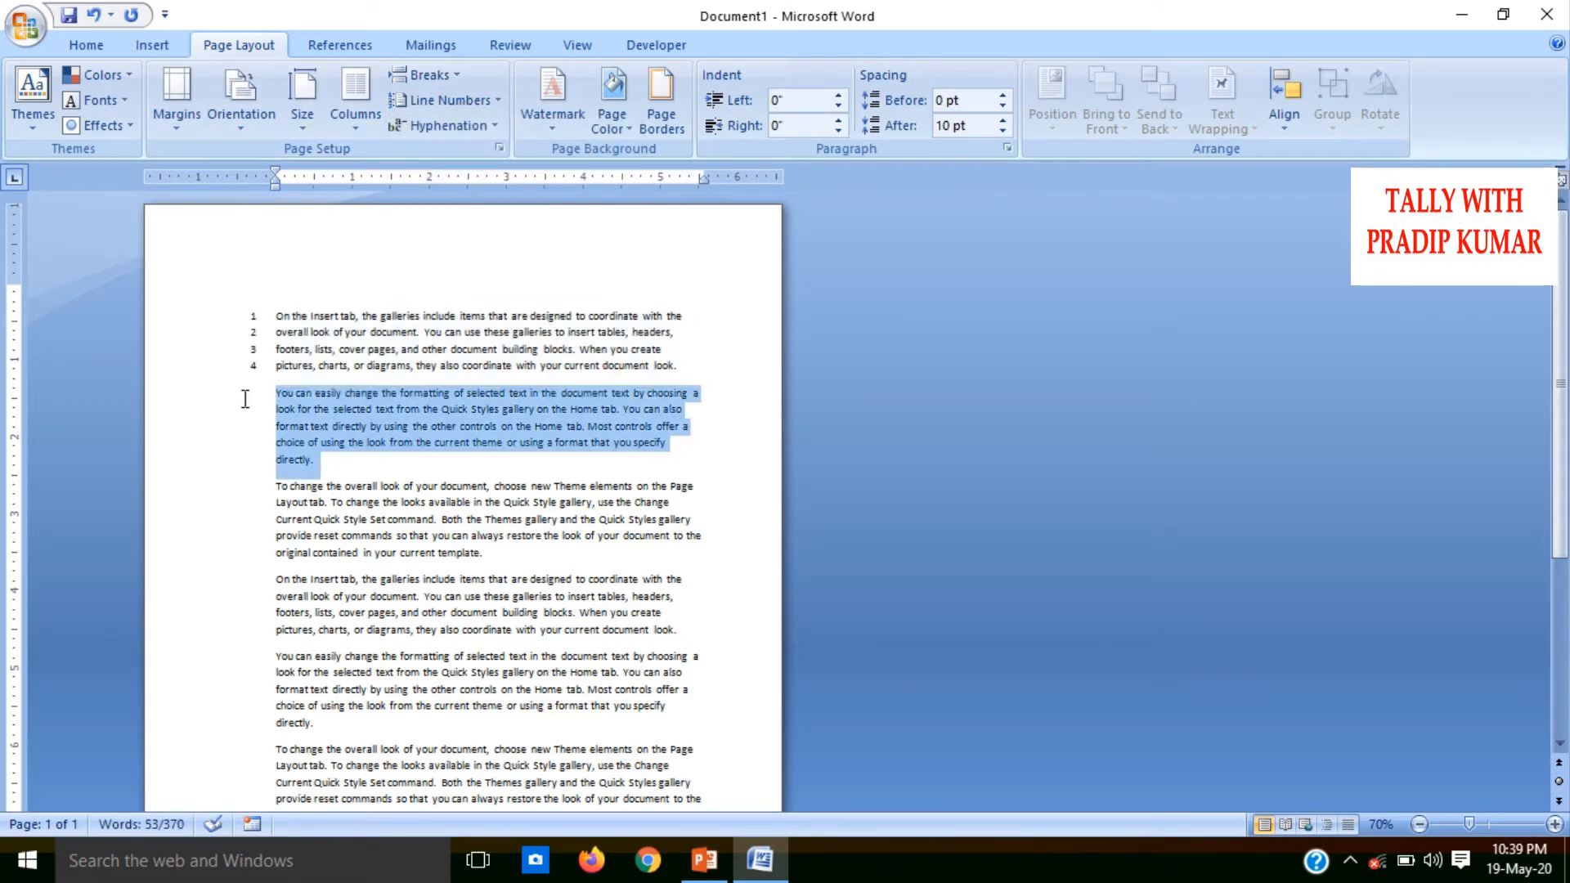
click(444, 101)
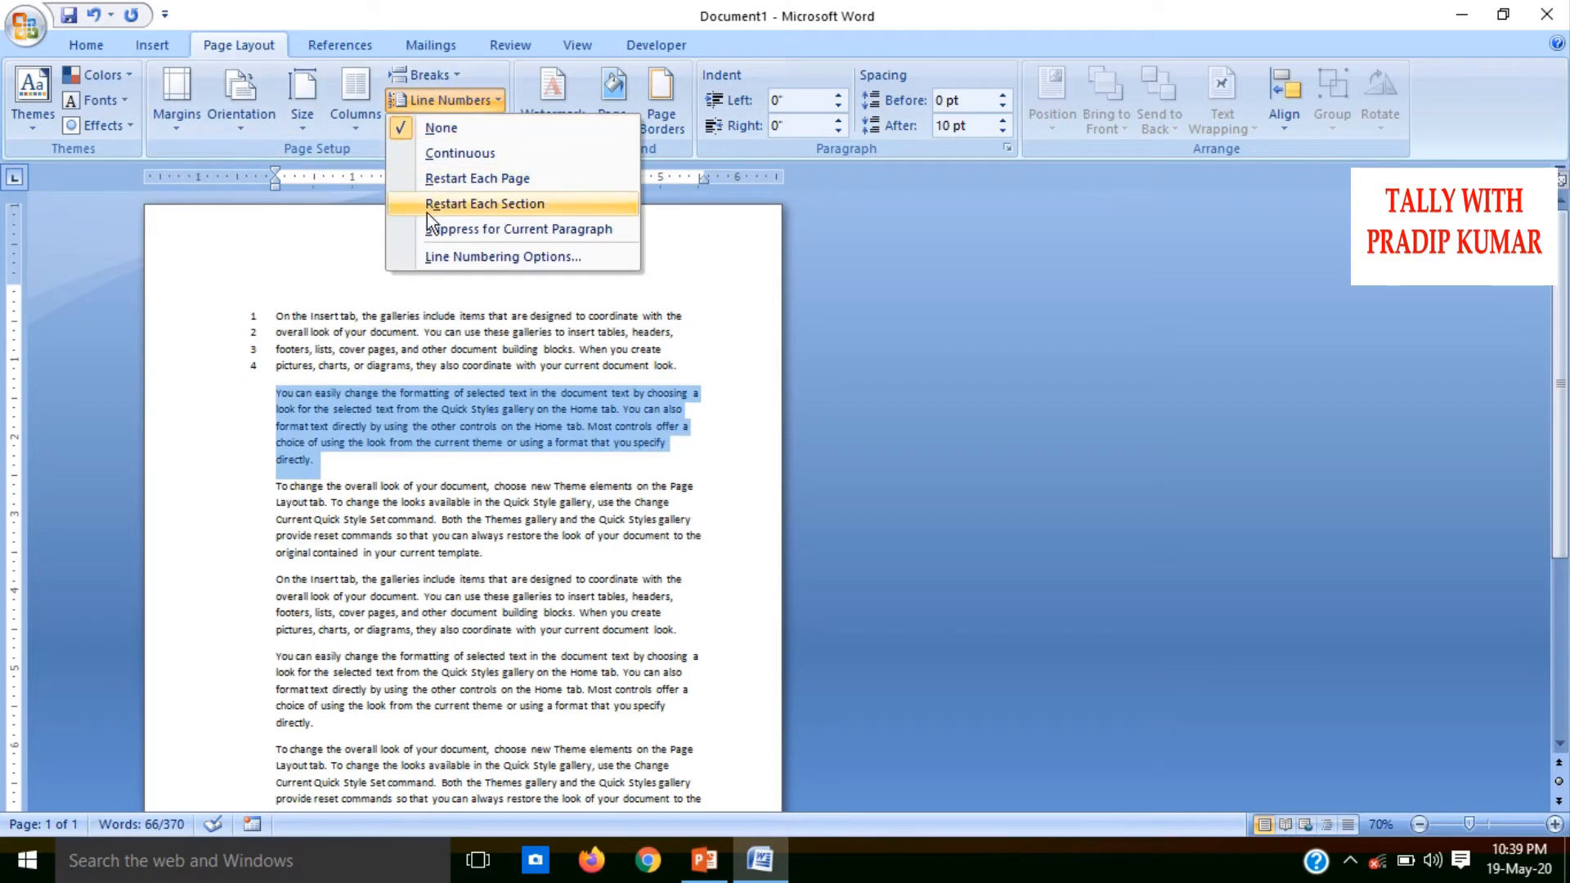
click(443, 203)
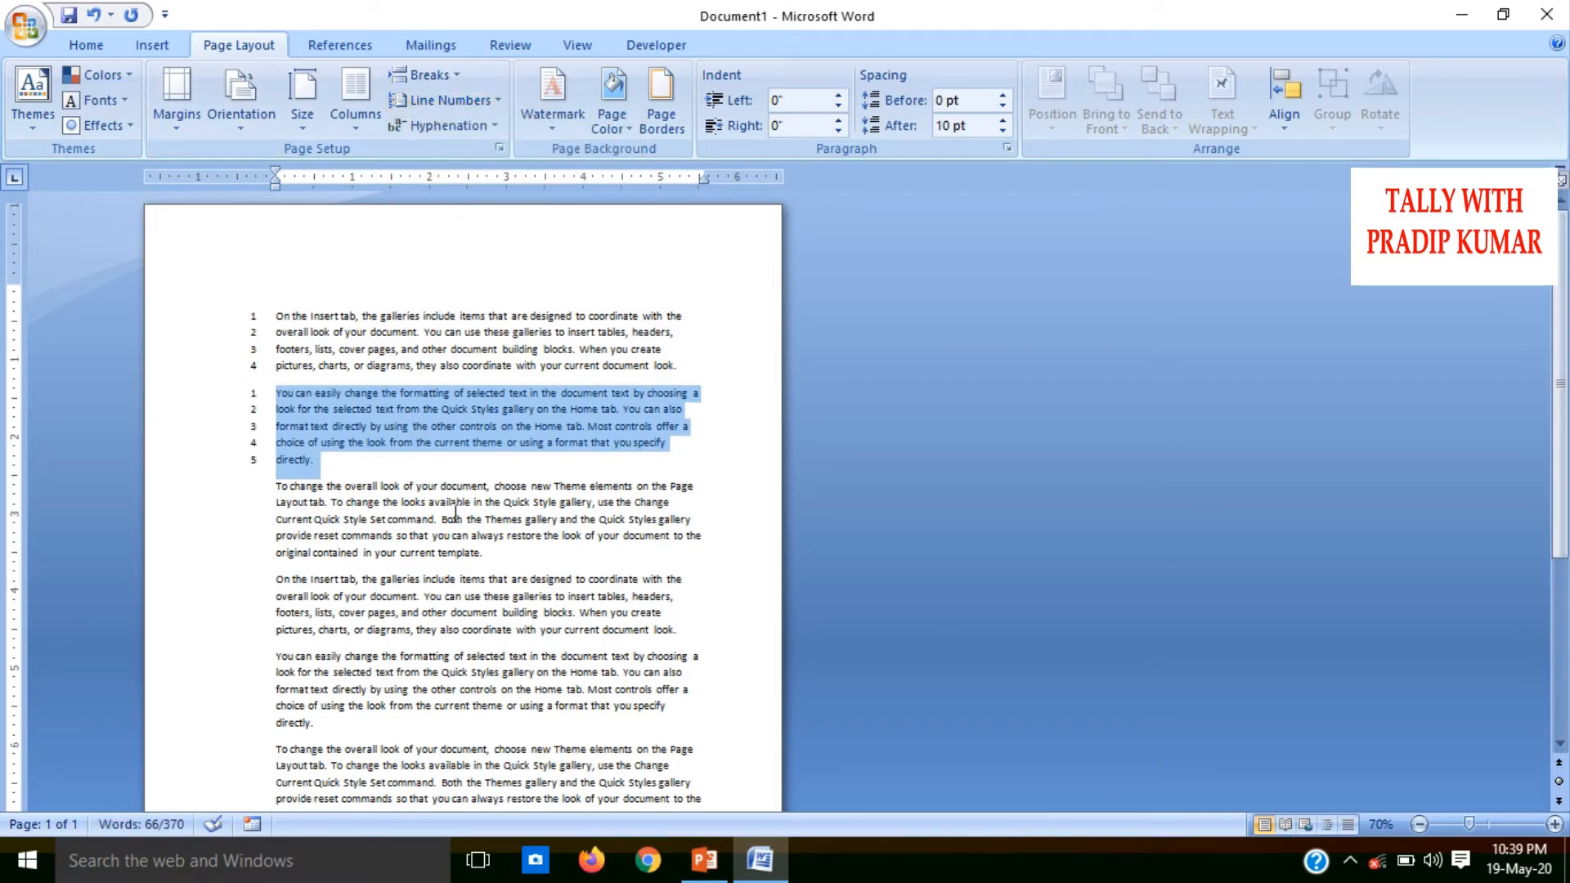
drag(490, 561, 275, 485)
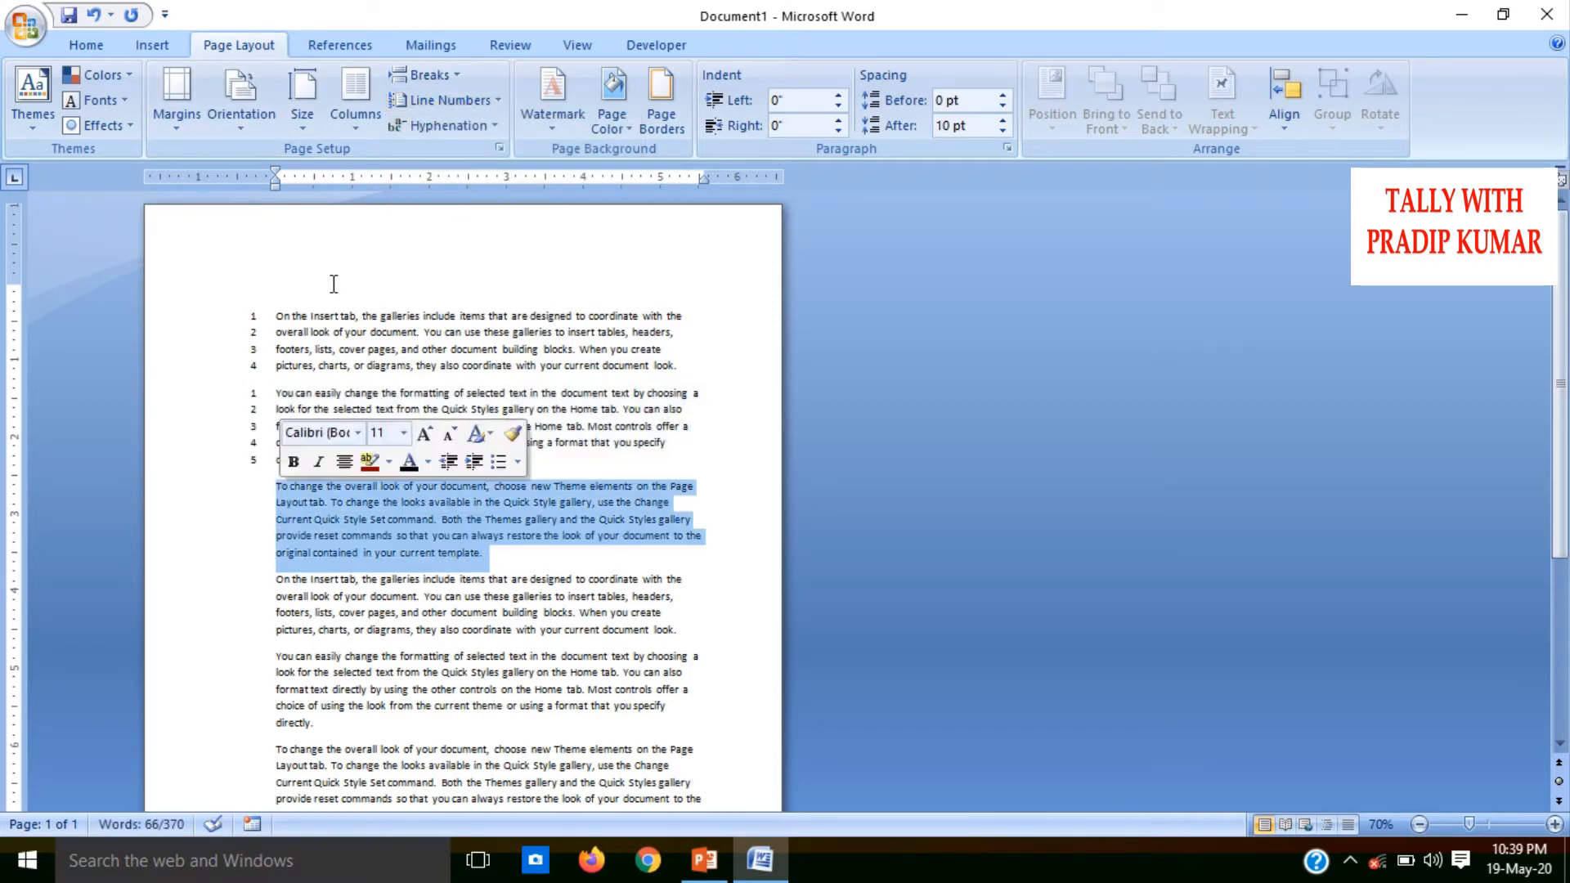
click(448, 95)
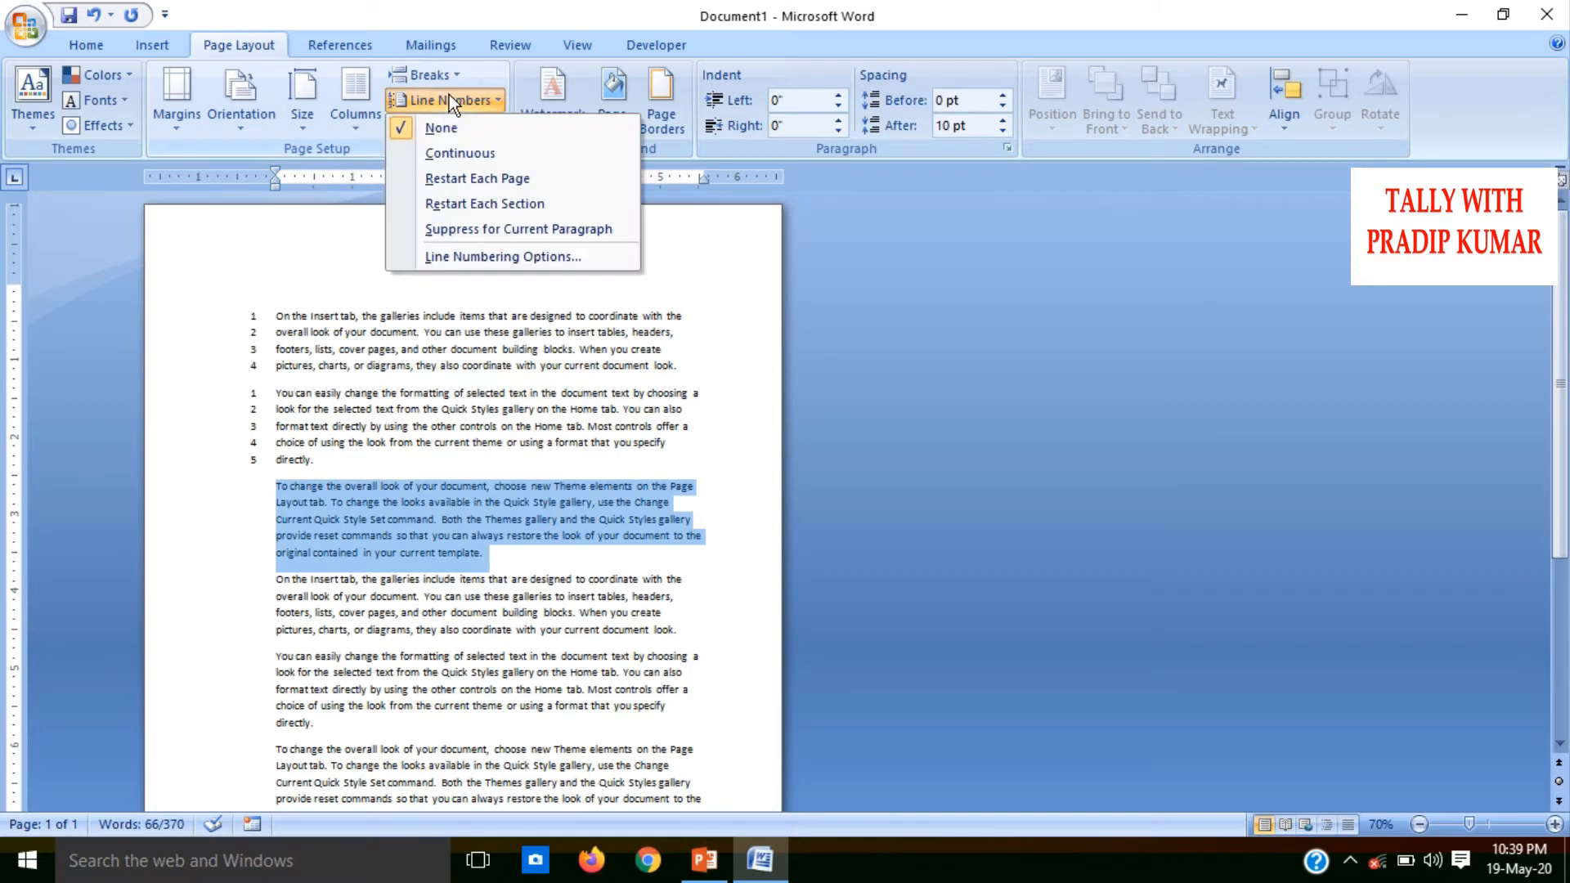
click(464, 206)
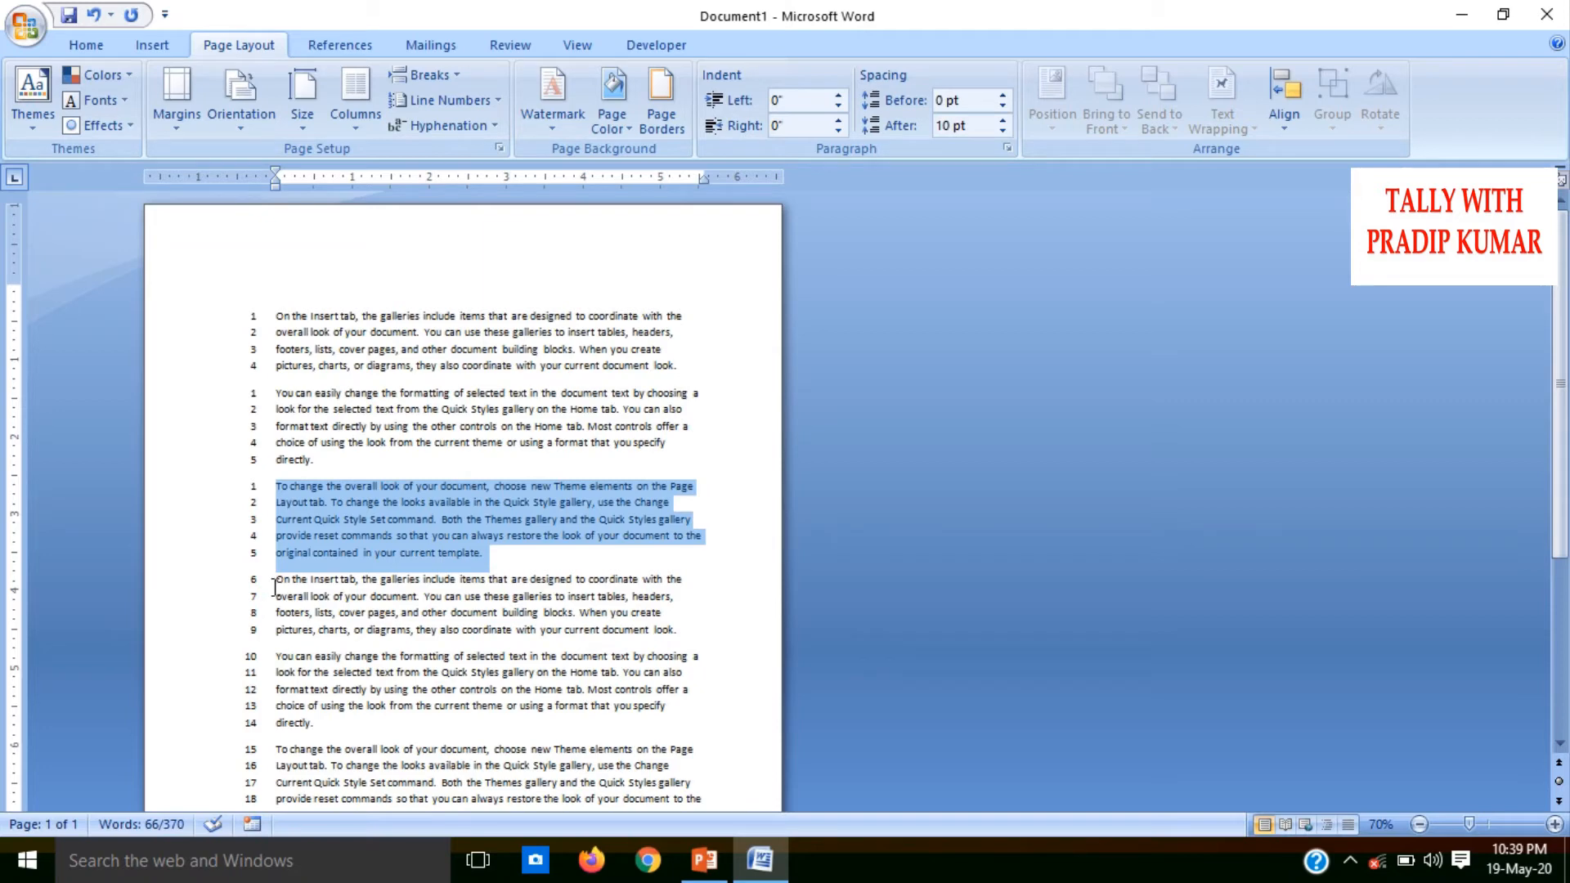
Undo the section-by-section line numbering on the three paragraphs
key(ctrl+z)
key(ctrl+z)
key(ctrl+z)
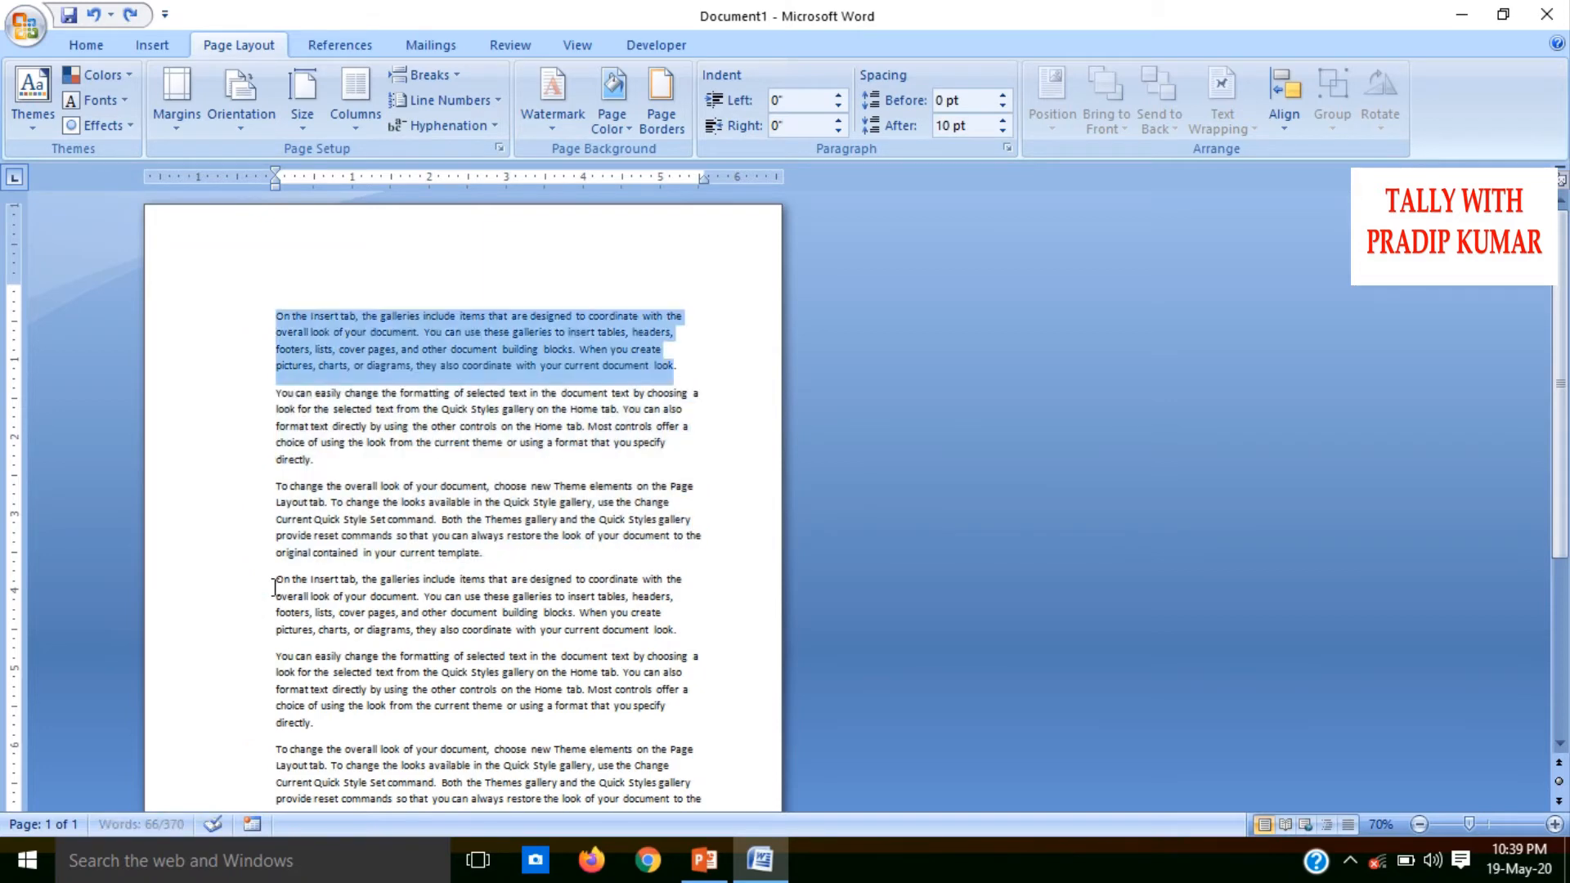
click(453, 107)
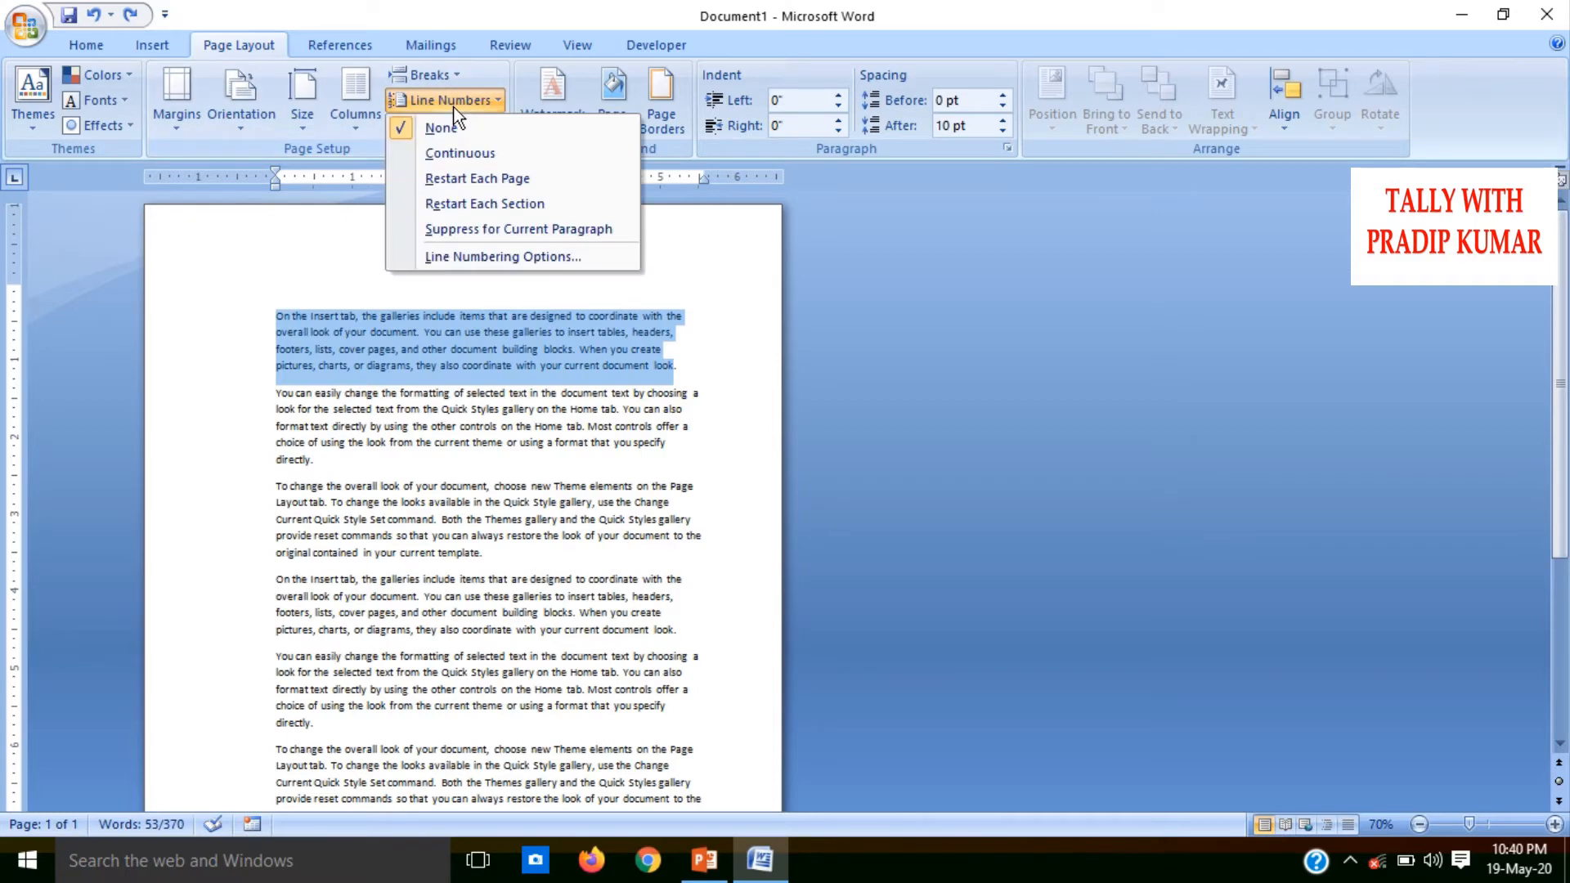
click(443, 75)
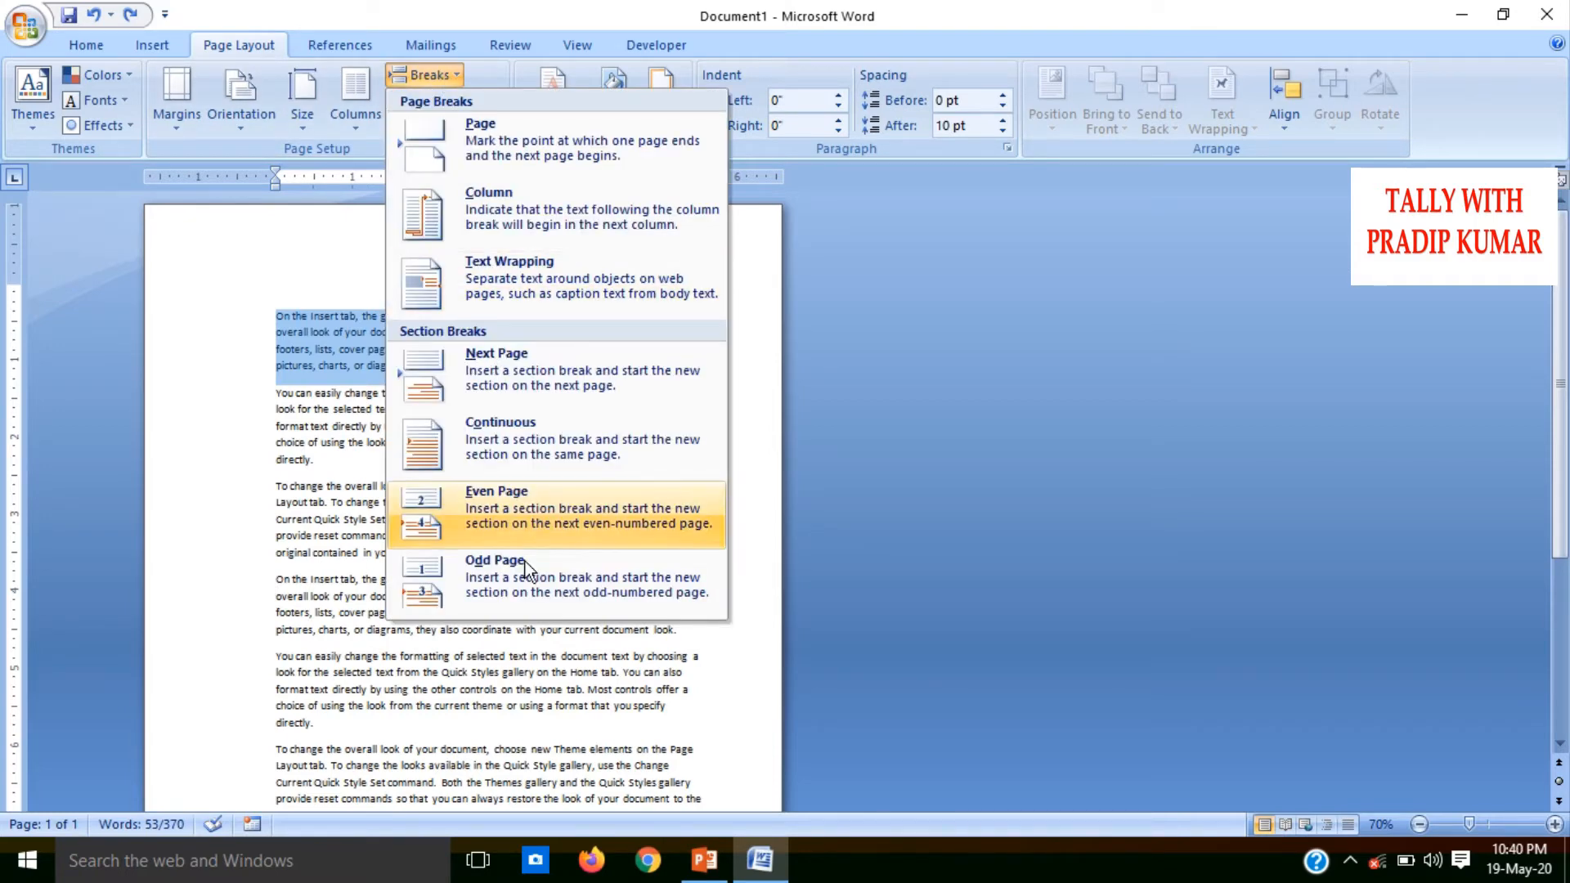
click(886, 762)
Add a Plain Number 1 page number at the top of the page and return to the body text after "headers"
click(673, 590)
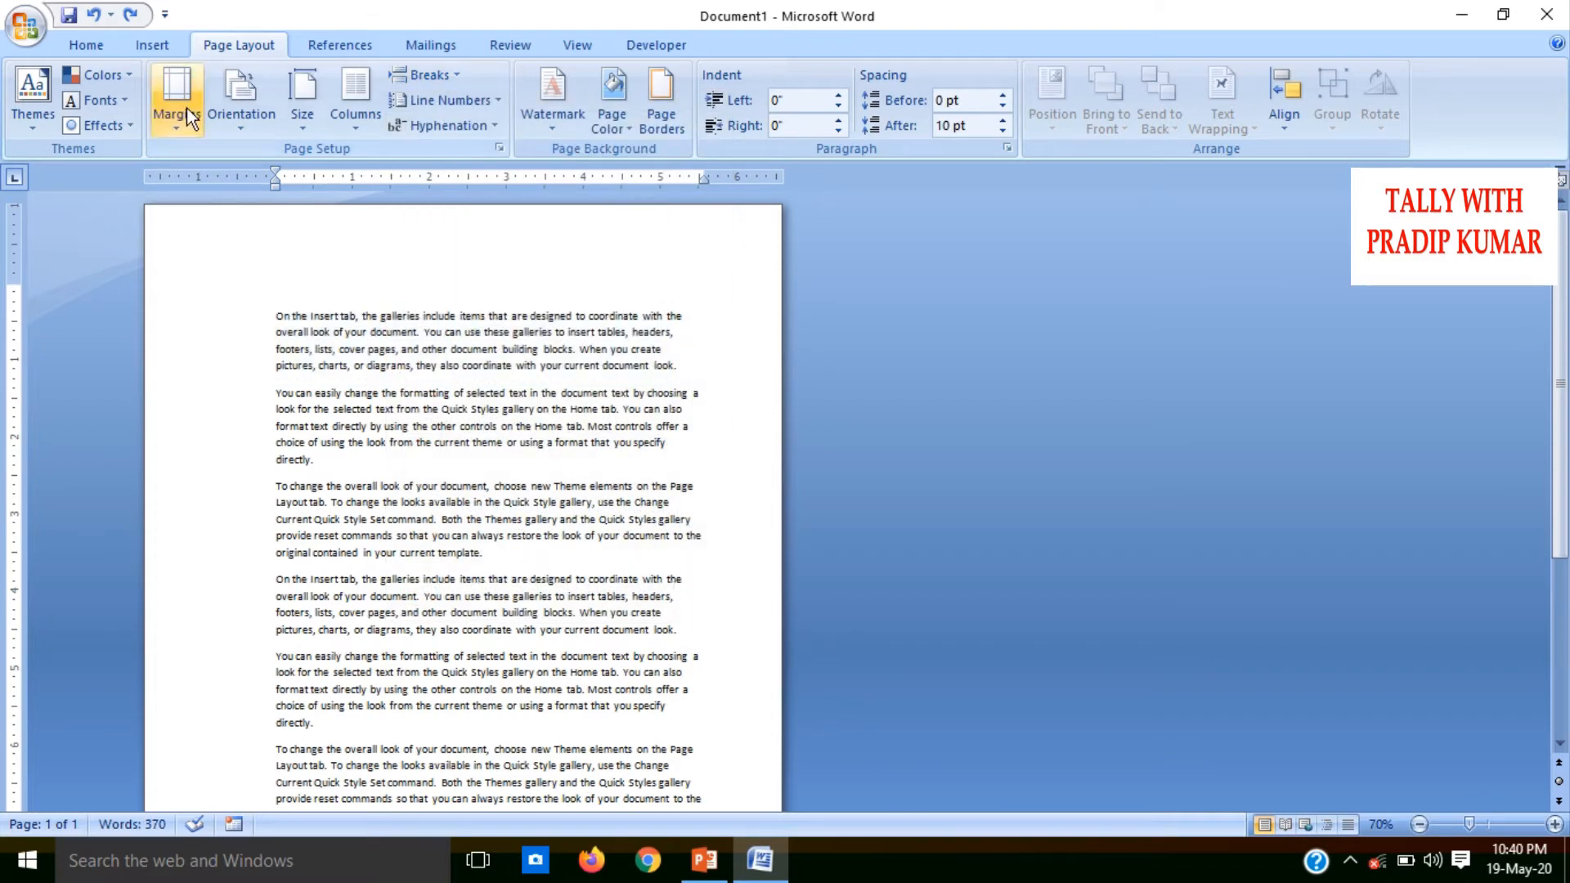
click(168, 51)
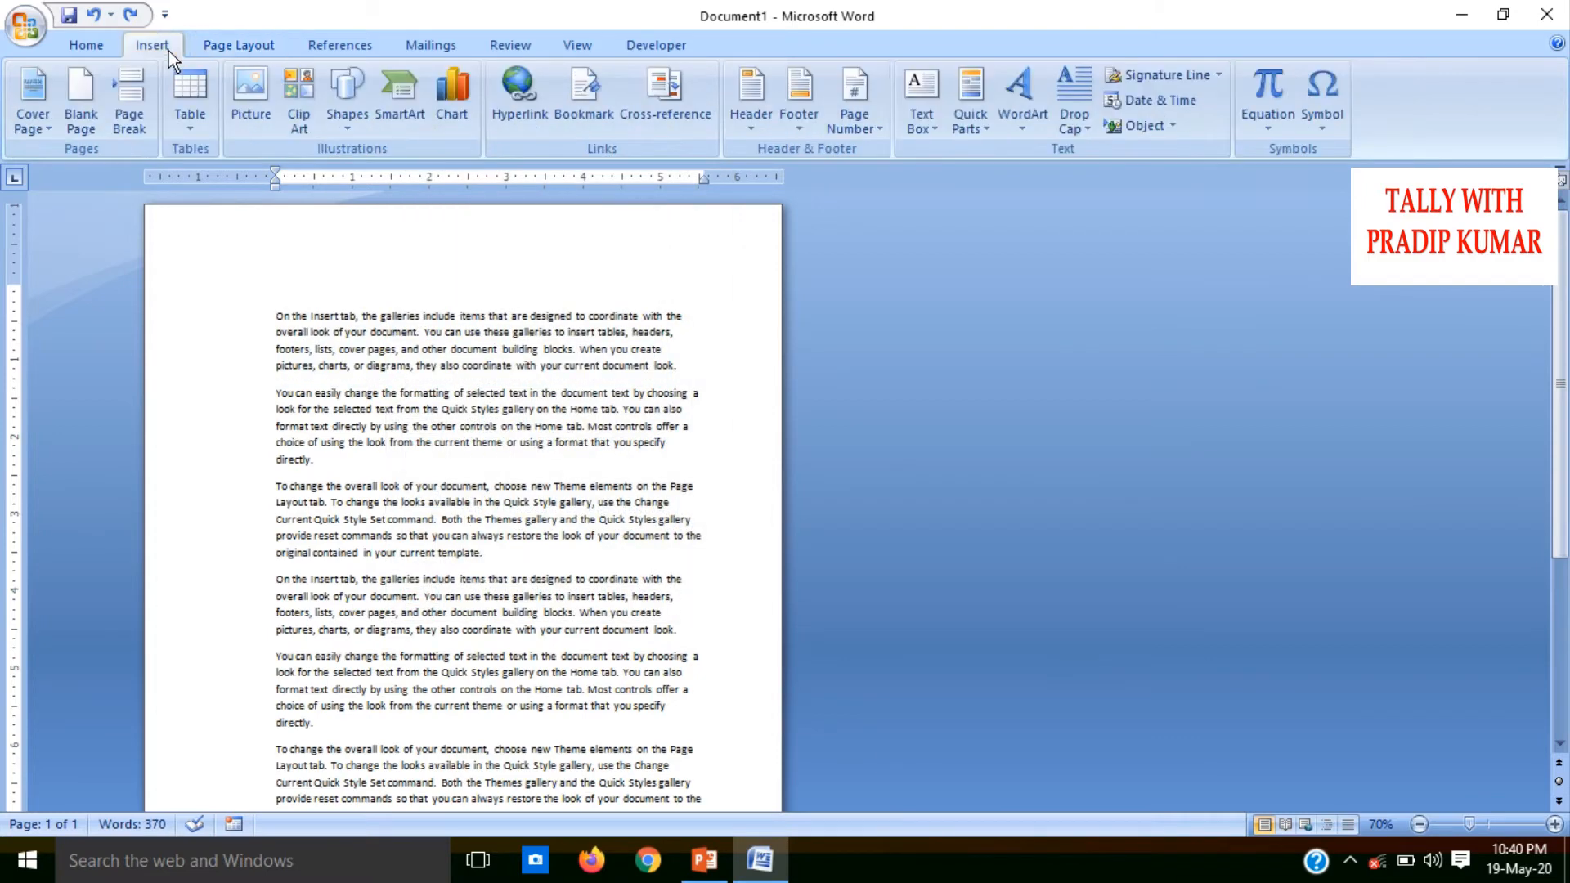
click(858, 129)
mouse_move(923, 147)
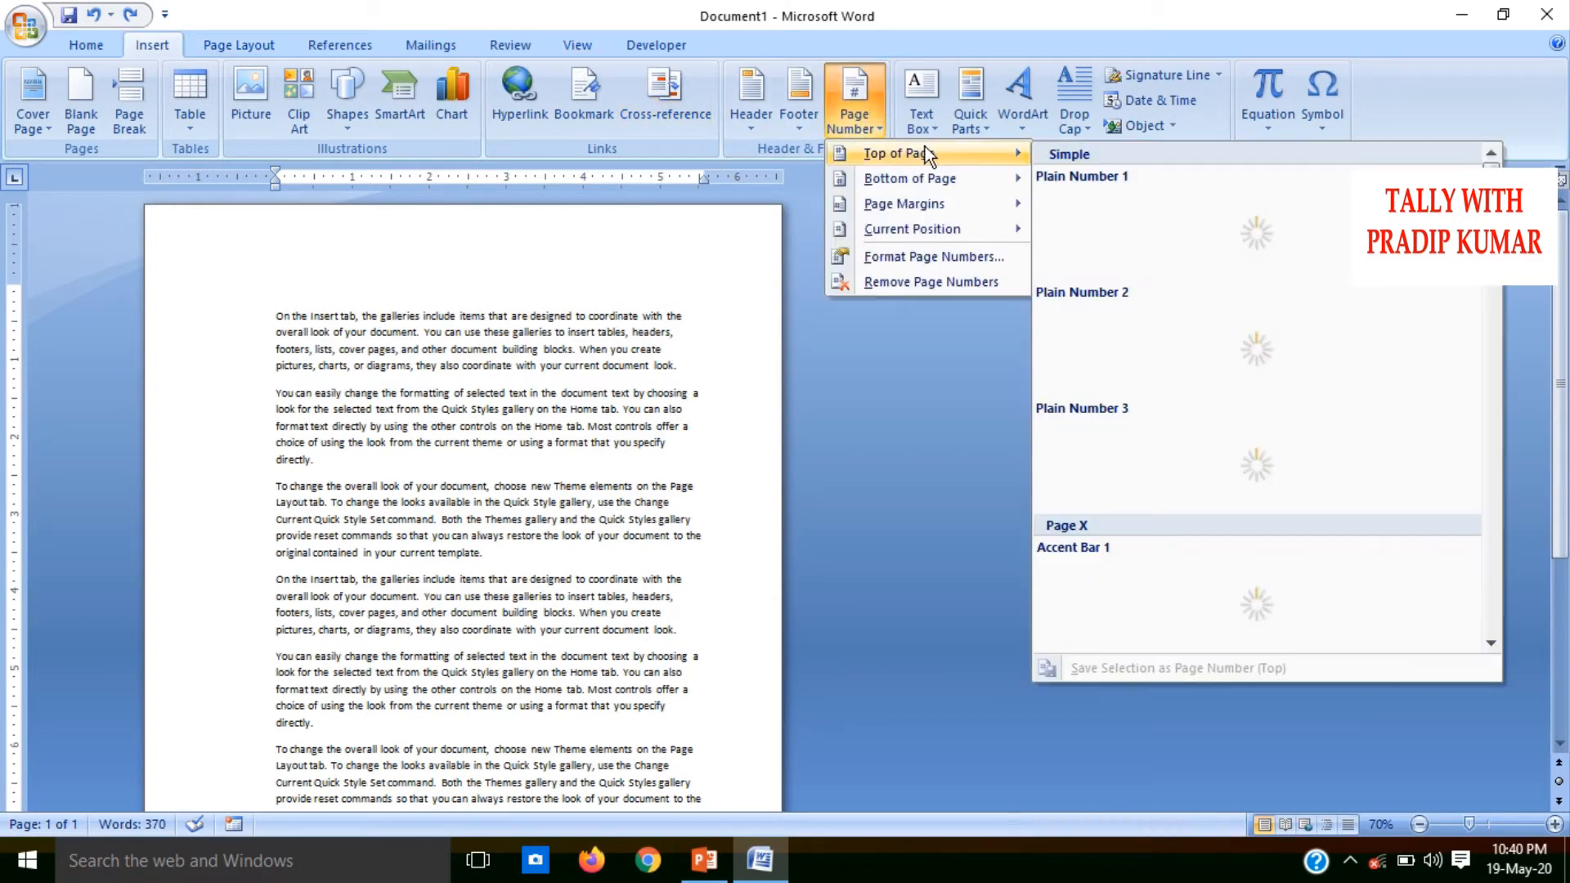
click(1177, 213)
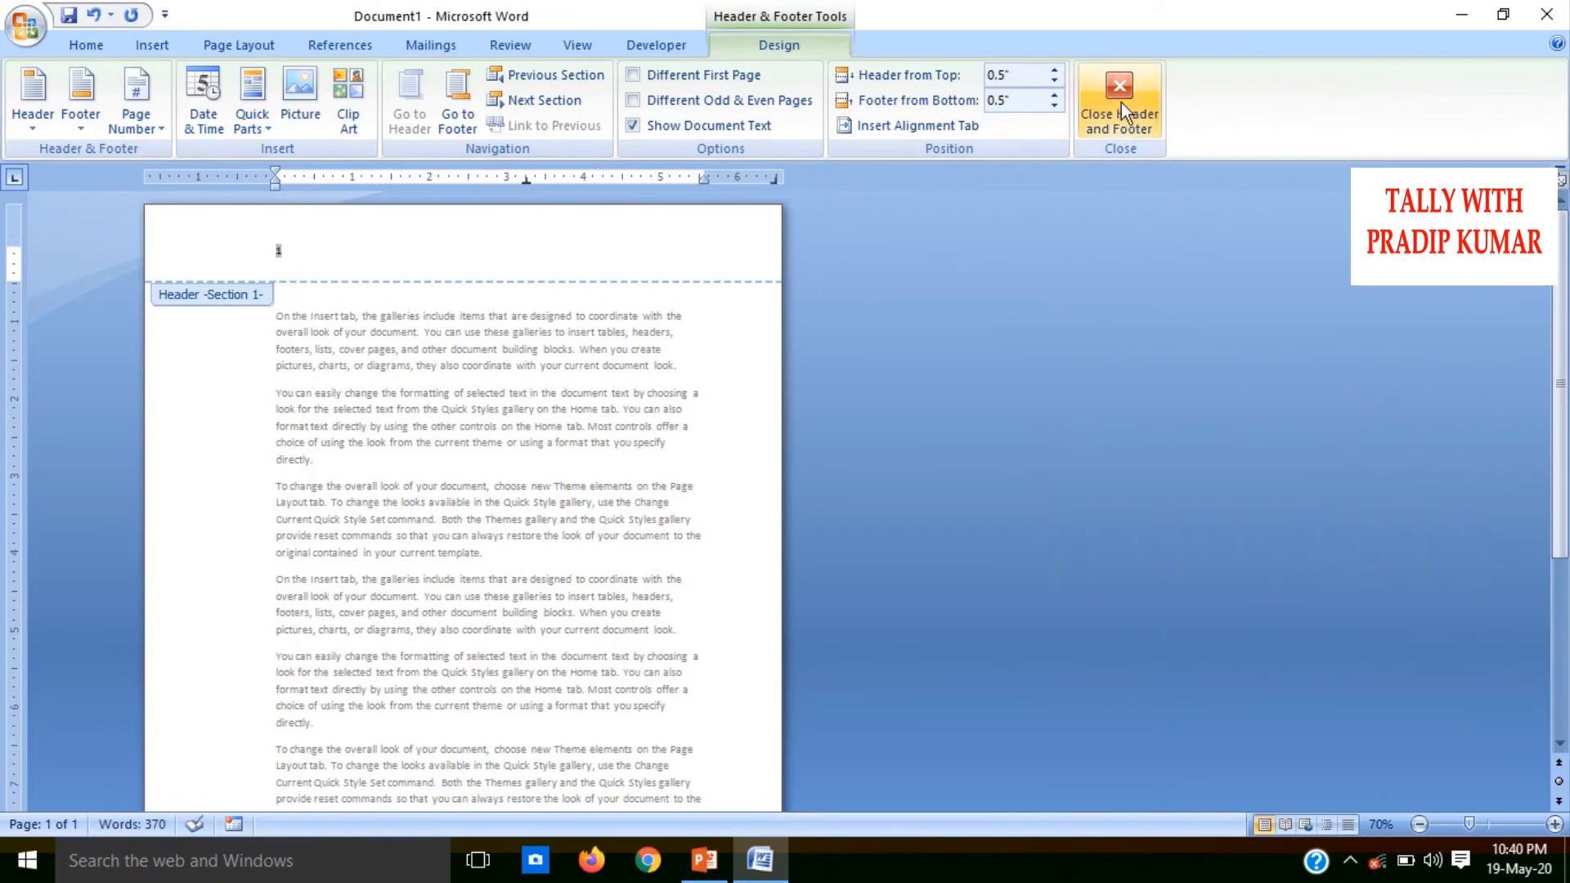
click(1118, 97)
Try a page break after "headers" in the fourth paragraph and undo it
key(ctrl+Return)
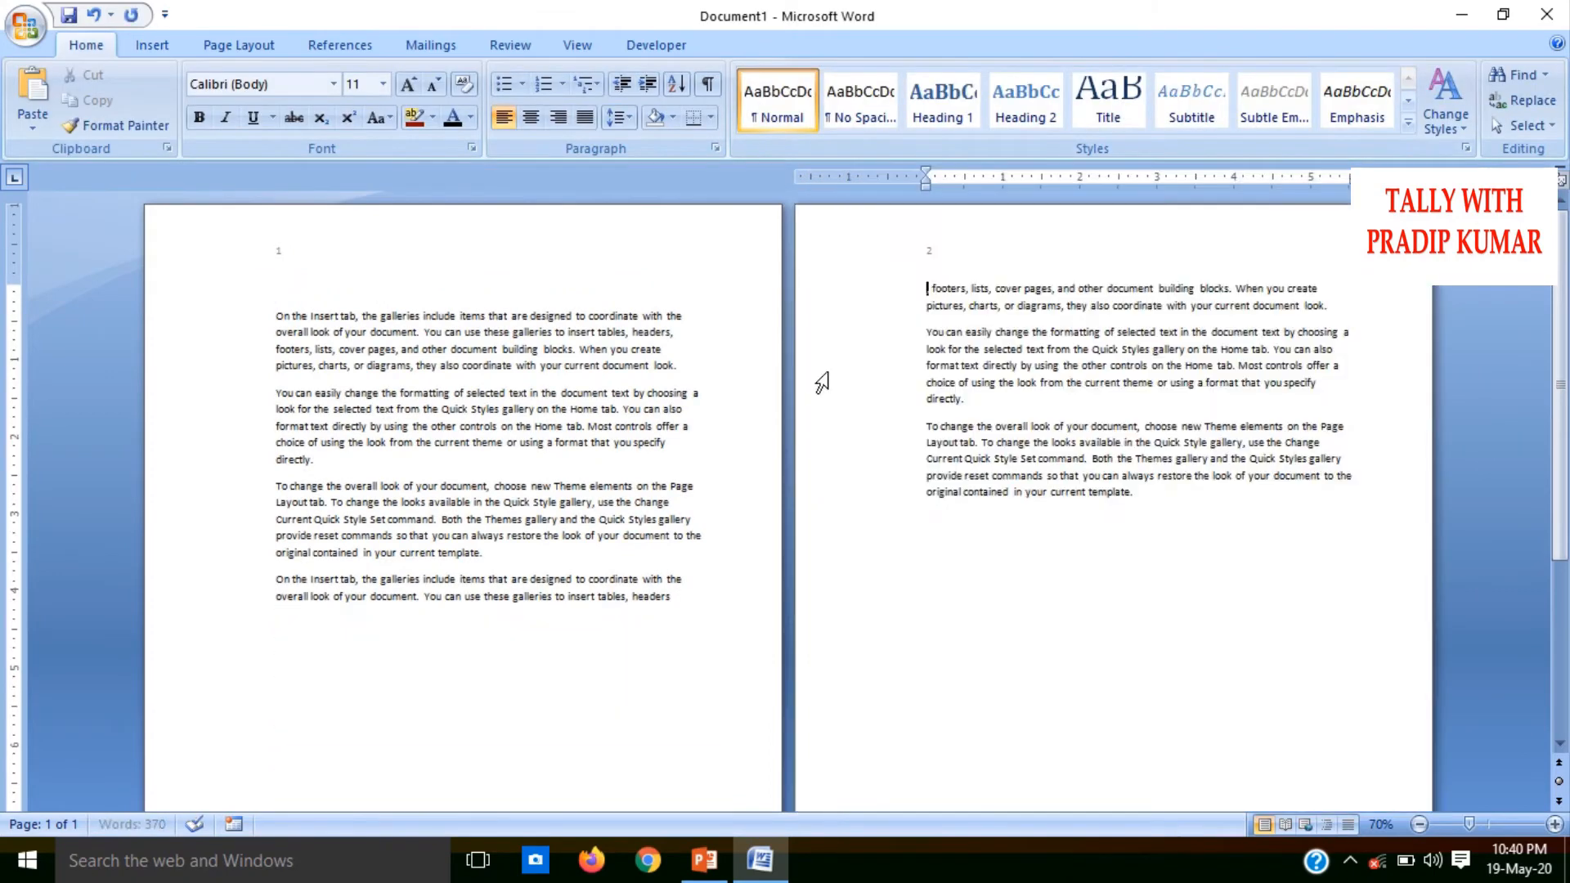
key(ctrl+z)
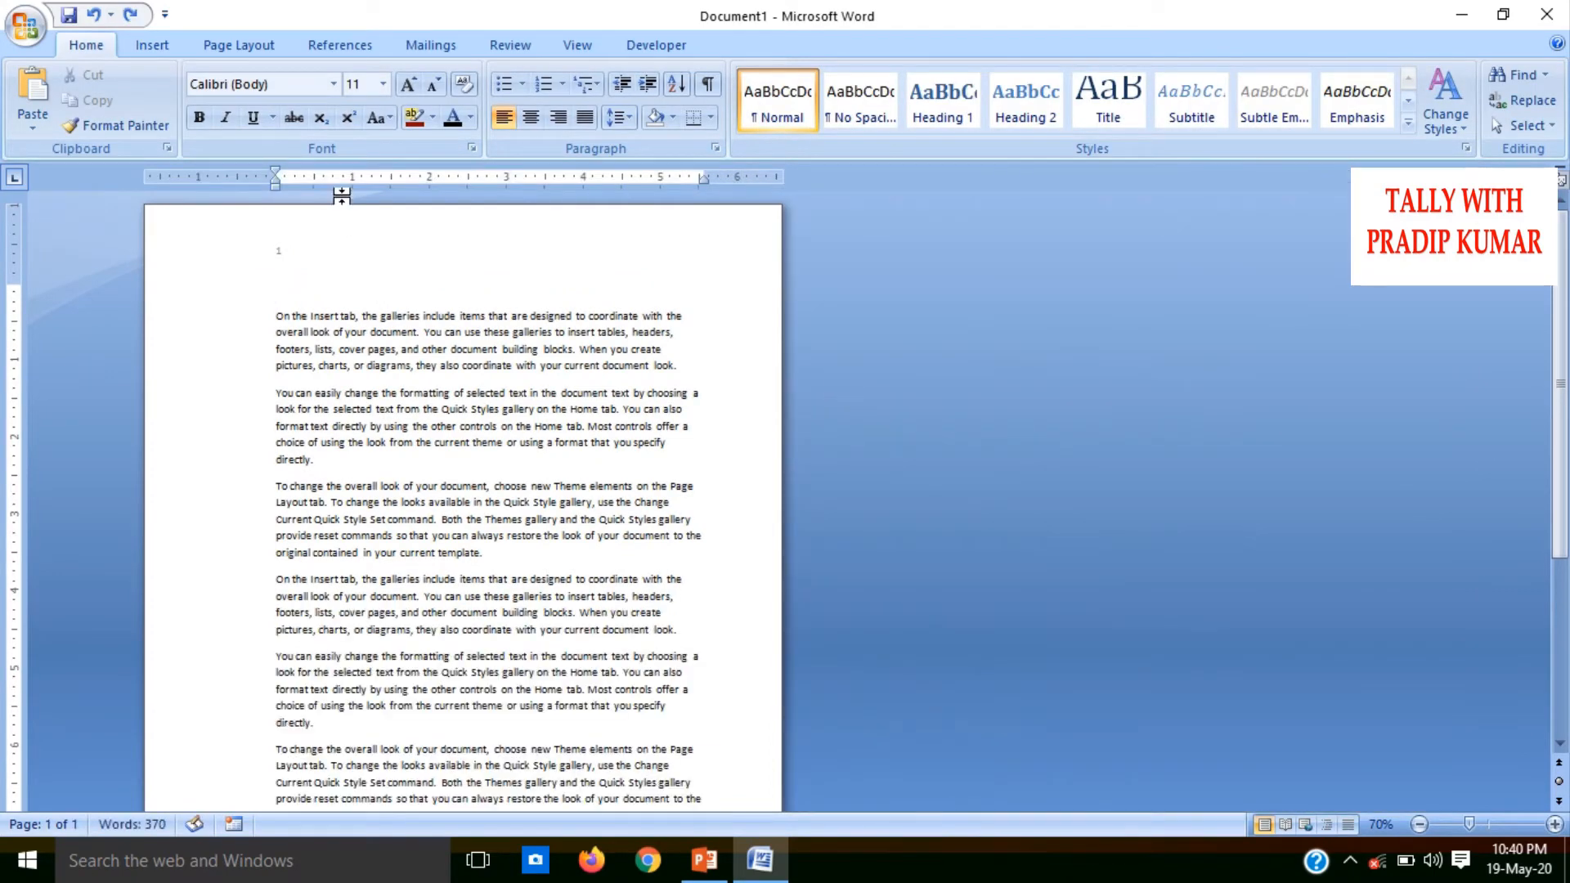
Try three successive Even Page section breaks after "headers" in the fourth paragraph
click(258, 45)
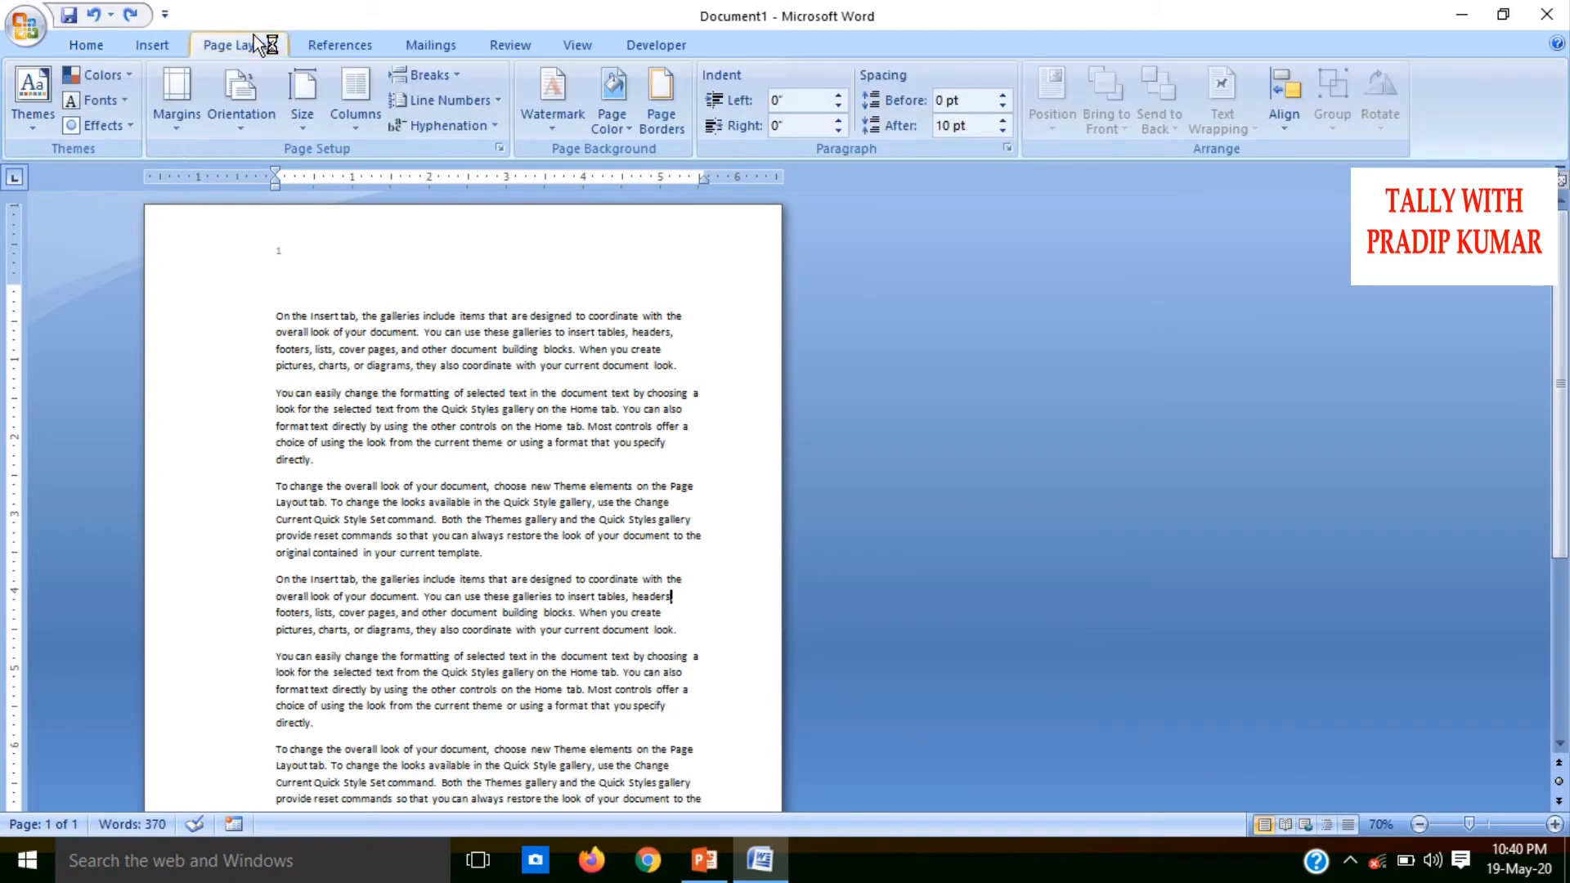
click(433, 75)
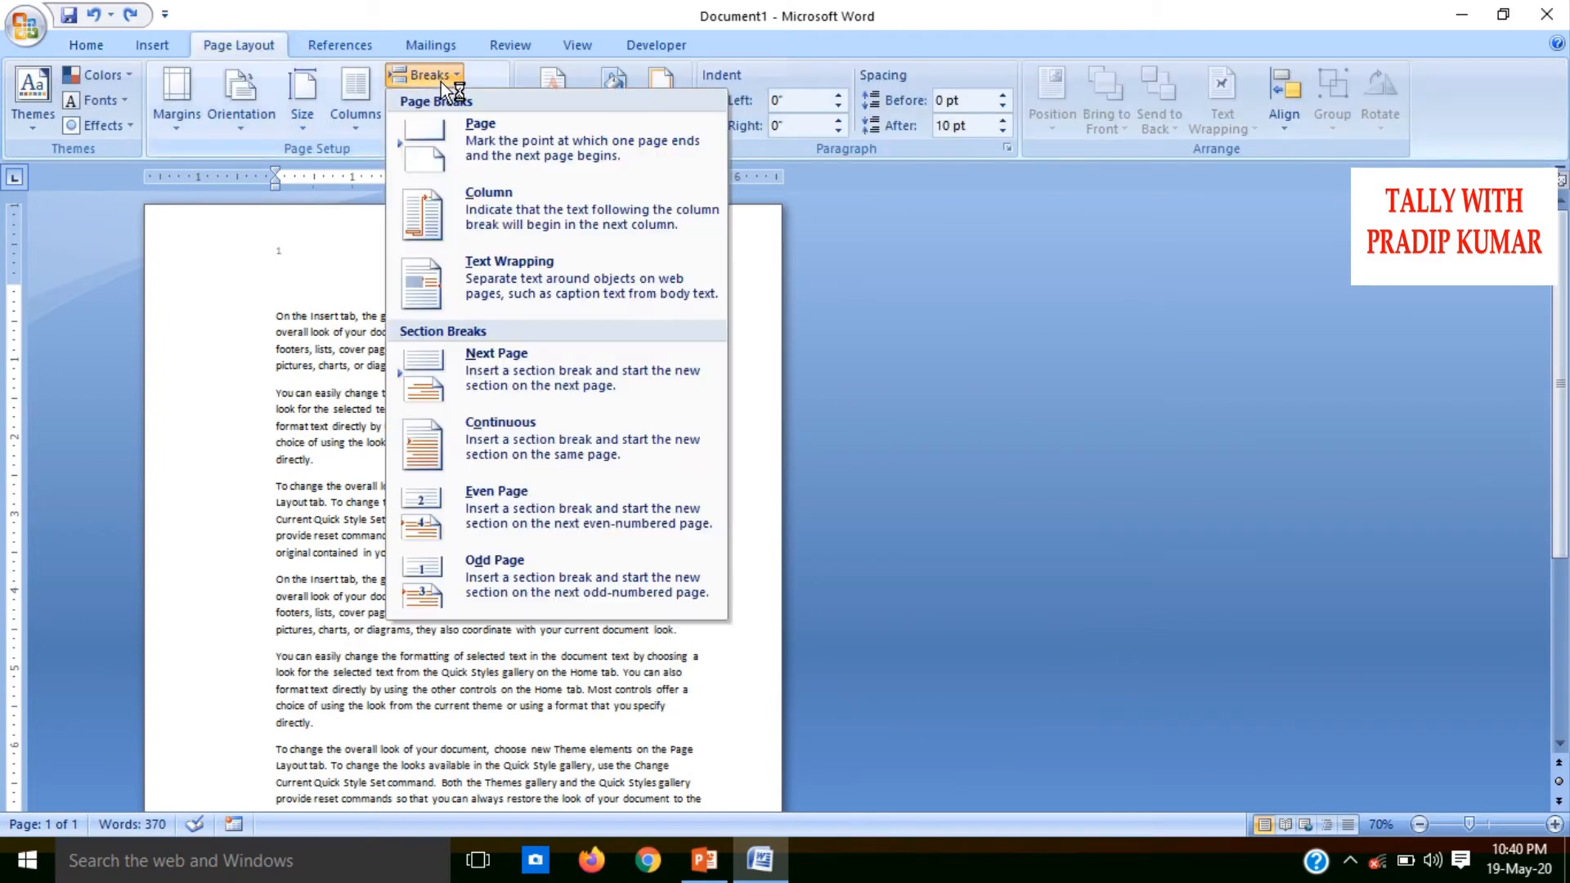
click(558, 500)
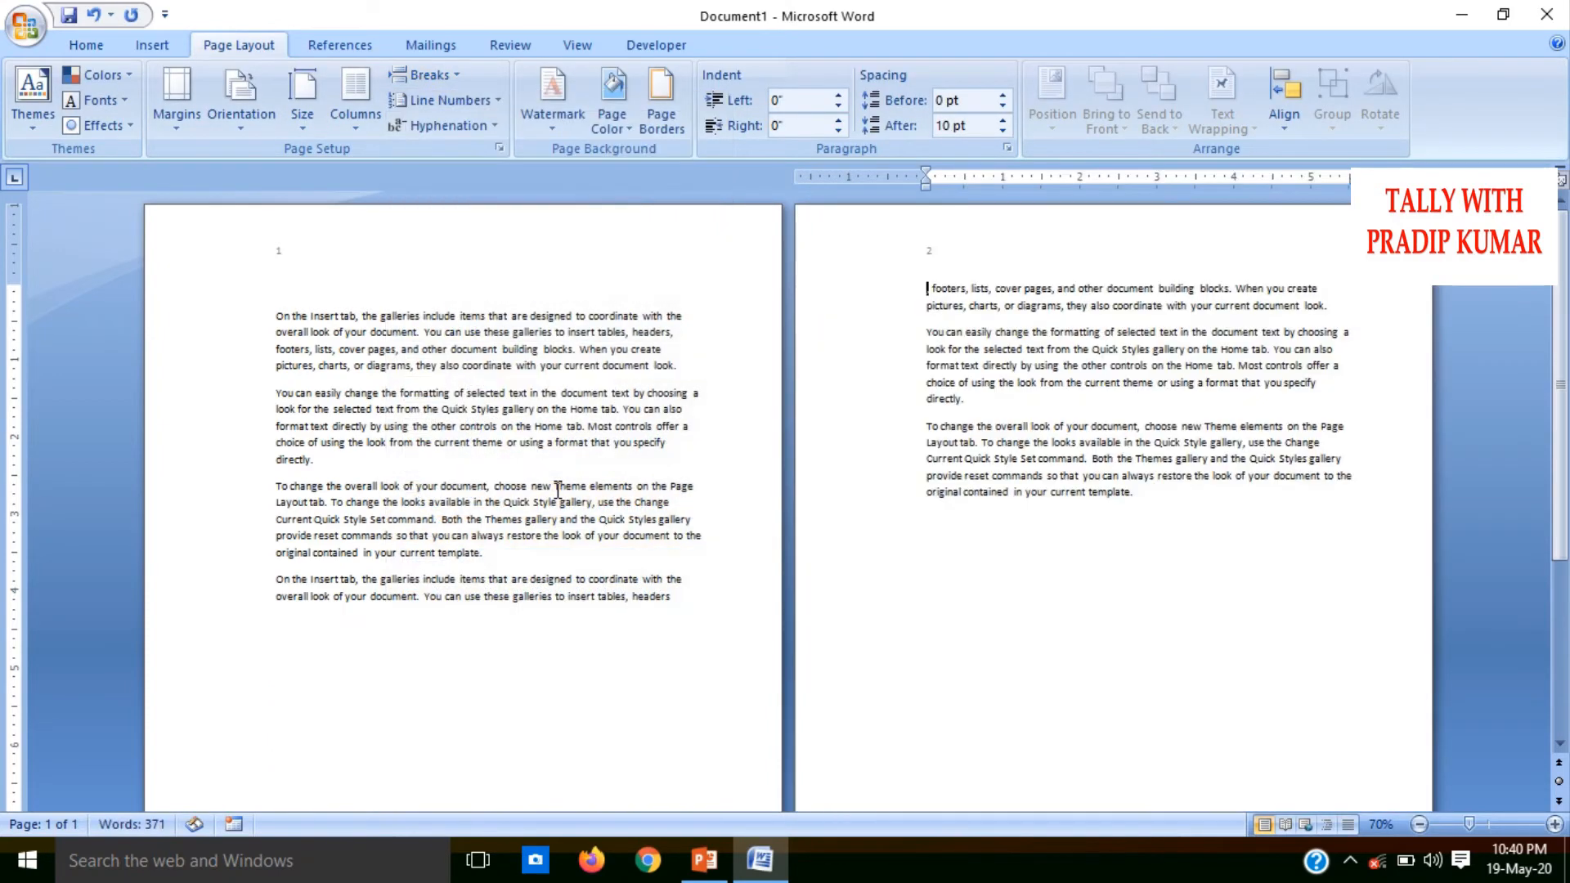
click(432, 79)
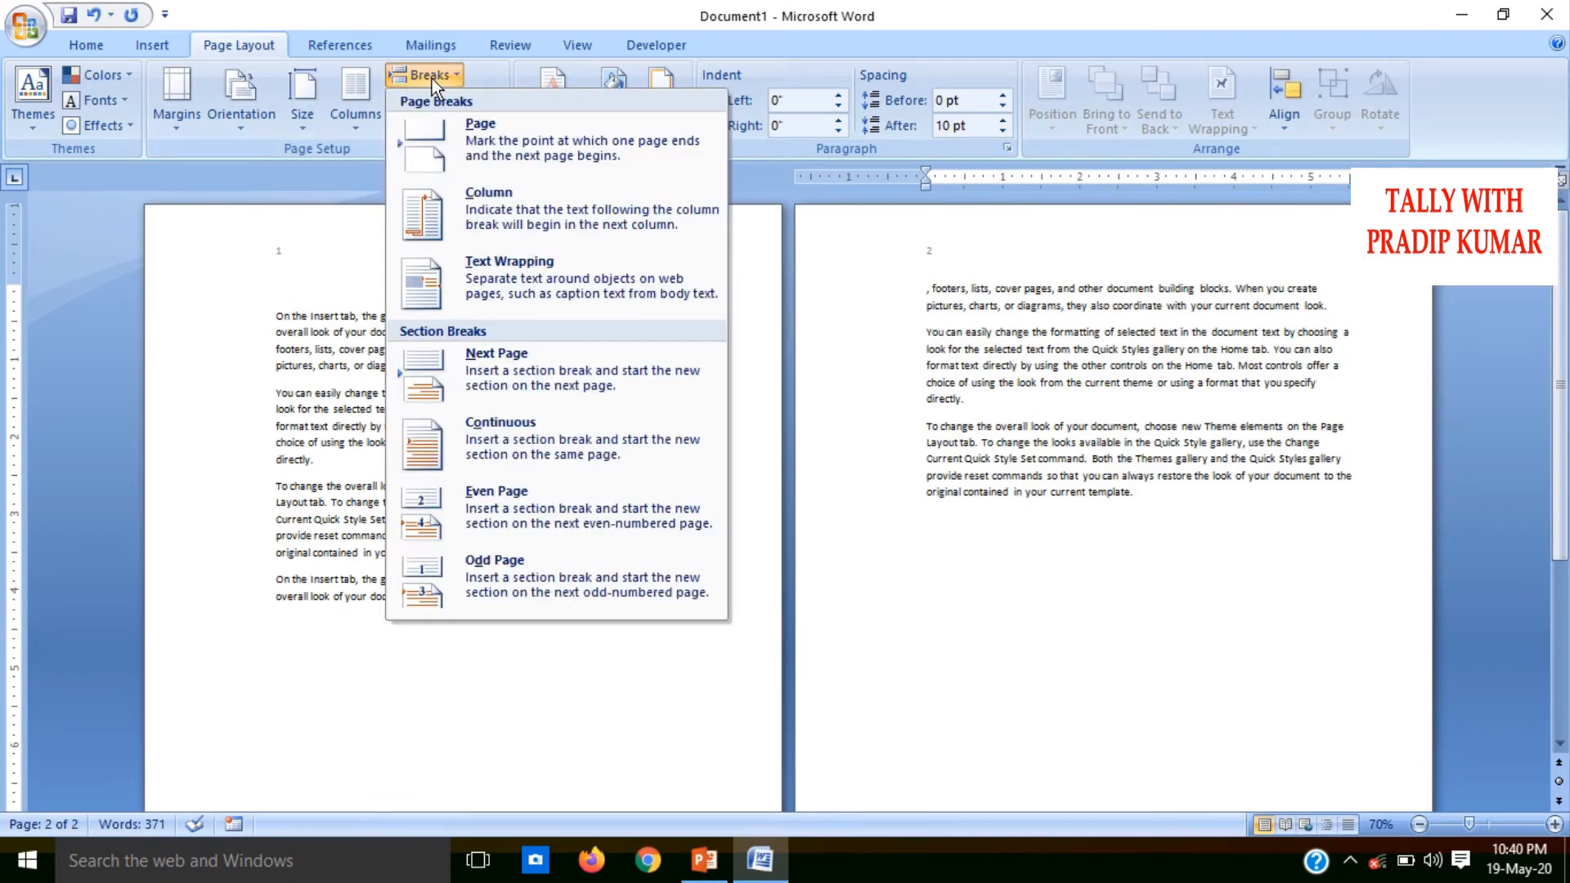
click(497, 530)
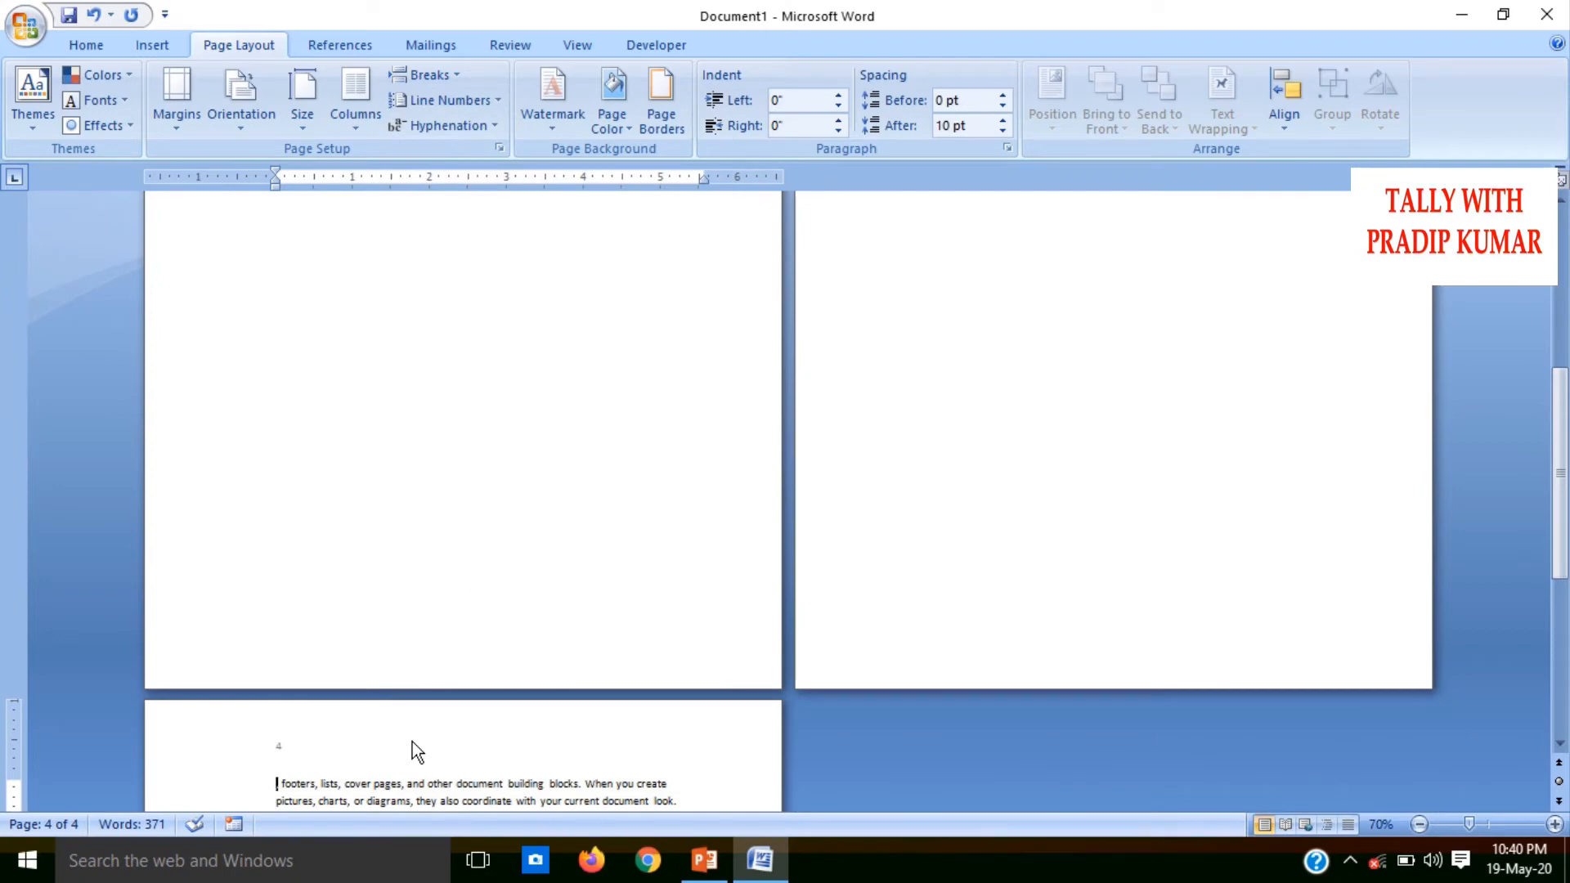
click(453, 77)
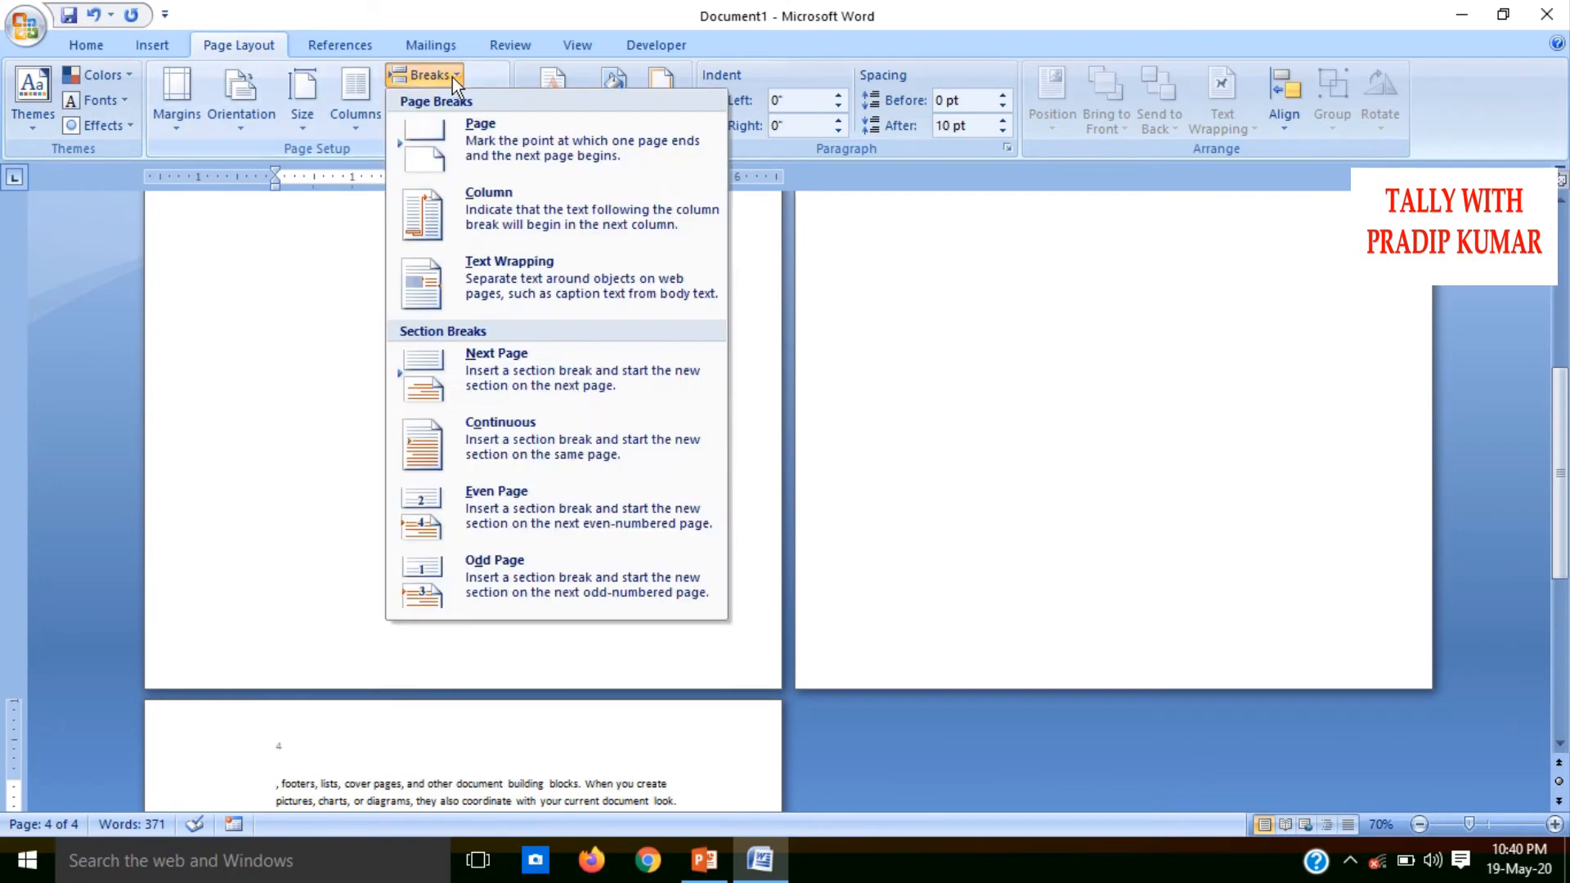
click(501, 503)
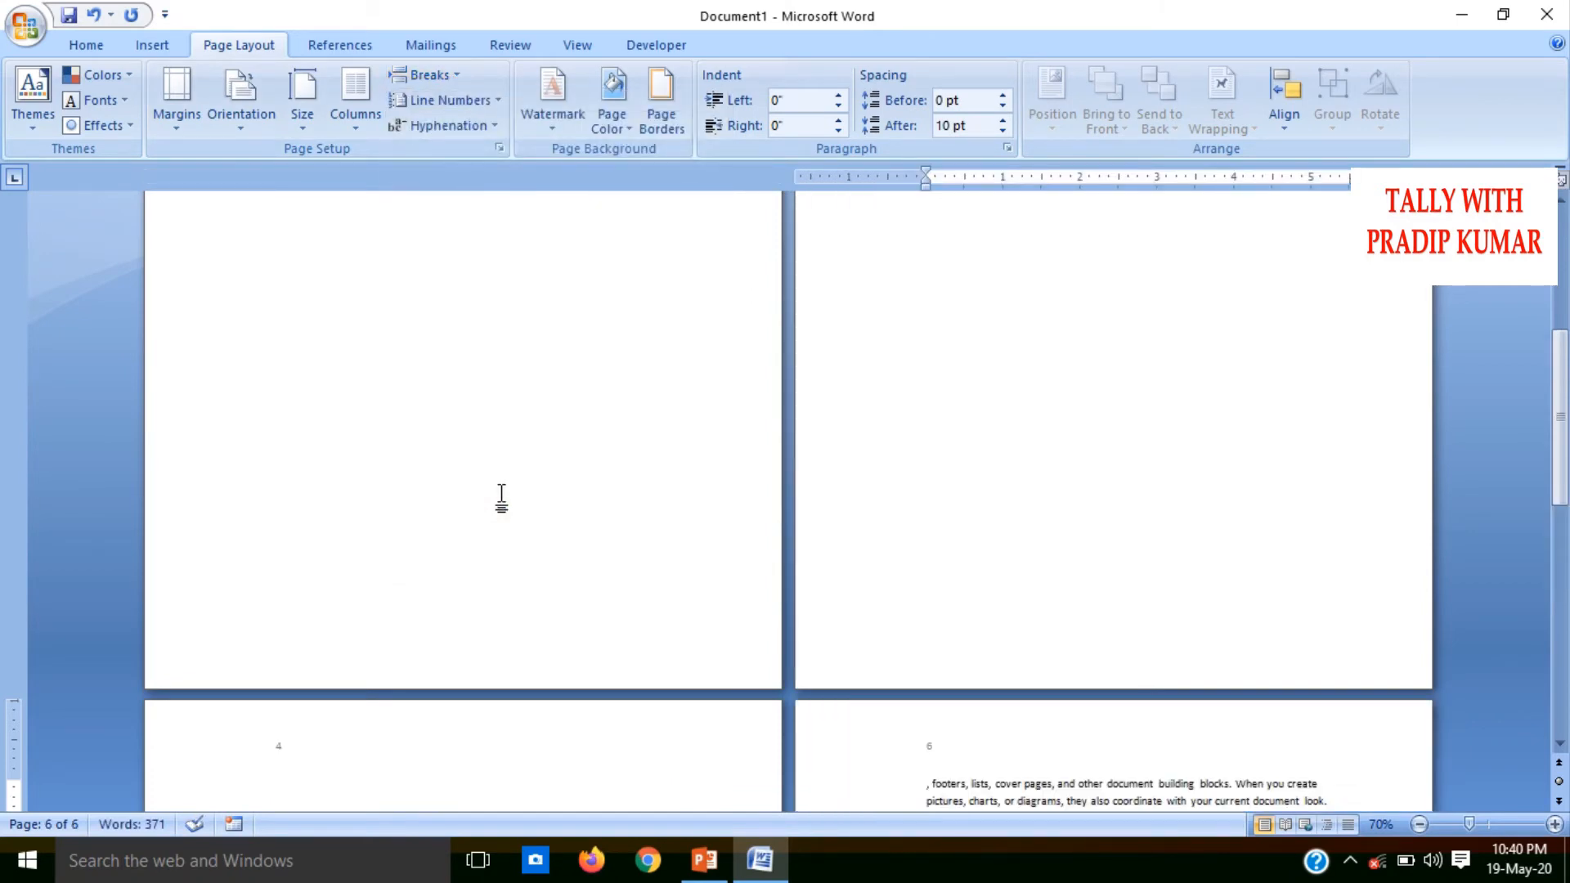
Undo the three Even Page section breaks
key(ctrl+z)
key(ctrl+z)
key(ctrl+z)
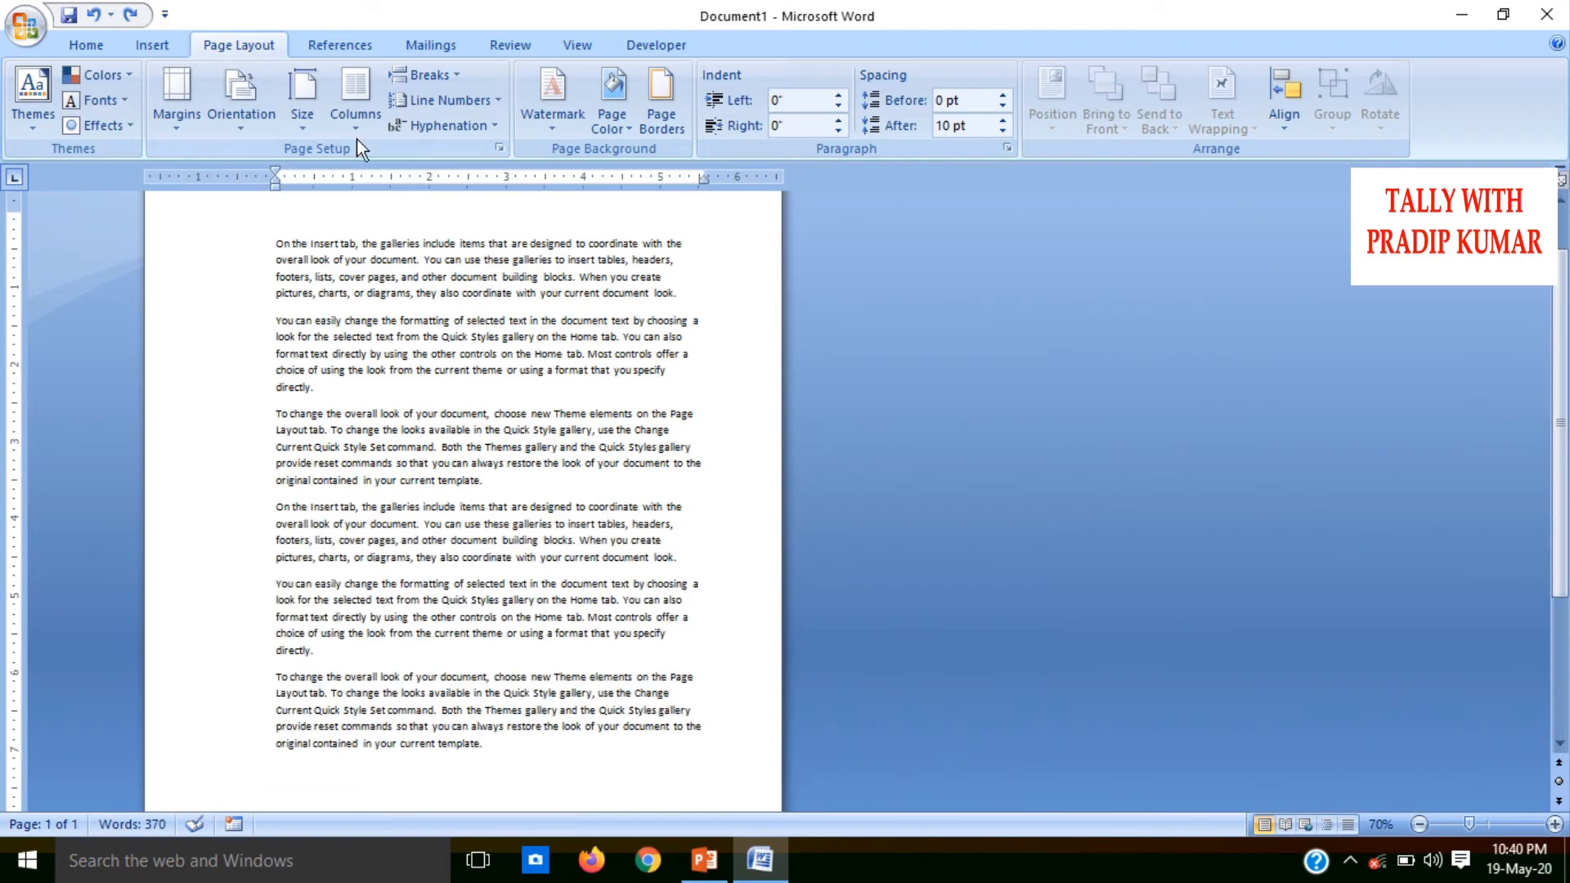
Try two successive Odd Page section breaks after "headers" in the fourth paragraph and undo them
click(453, 77)
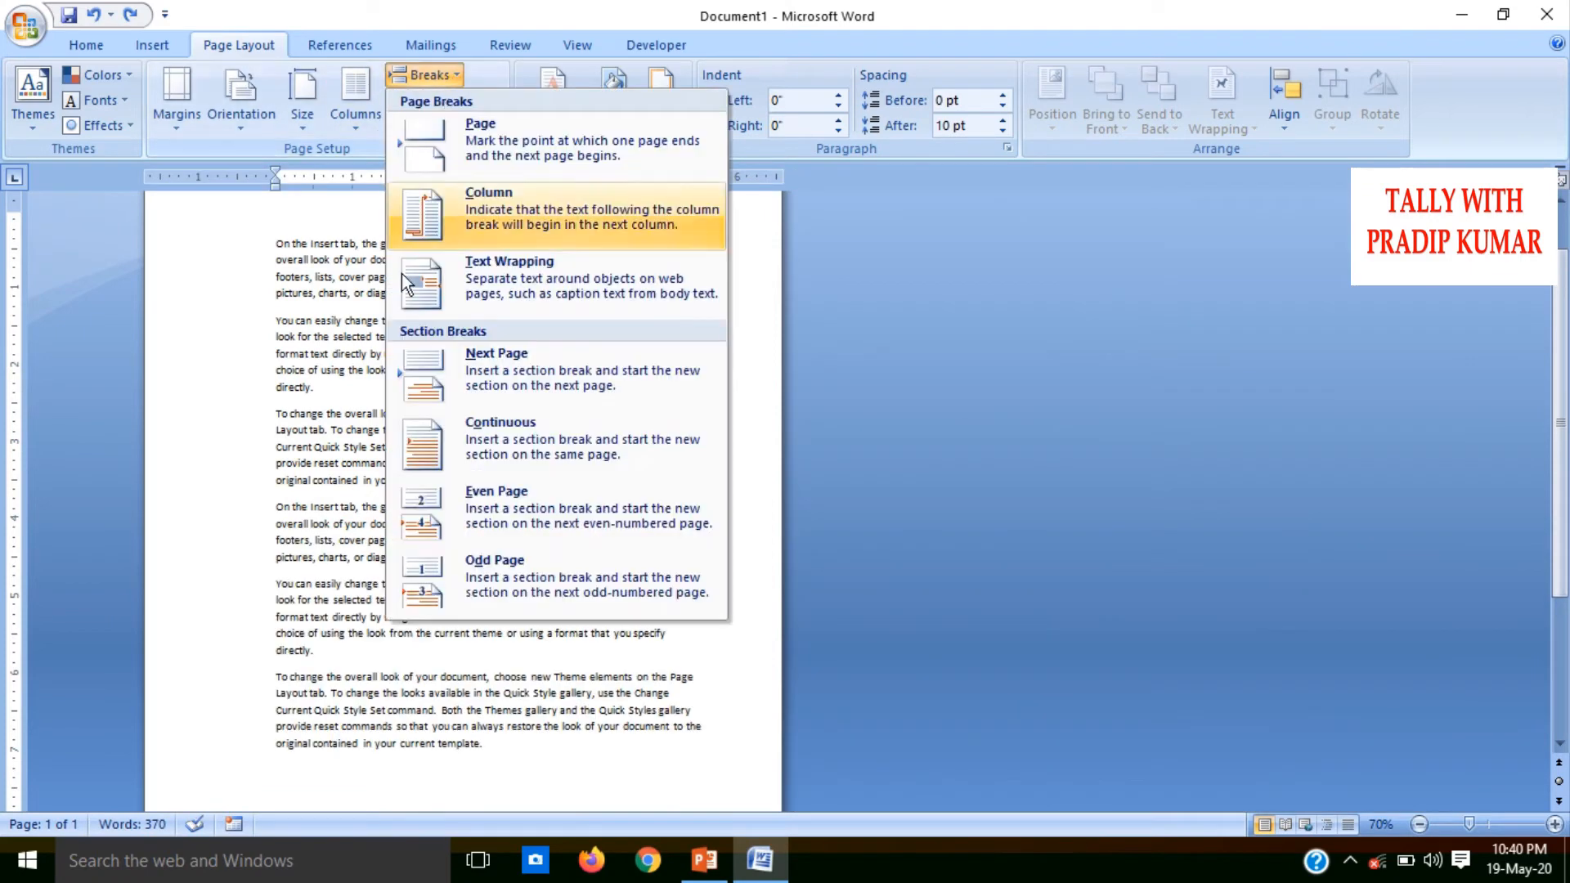
click(497, 567)
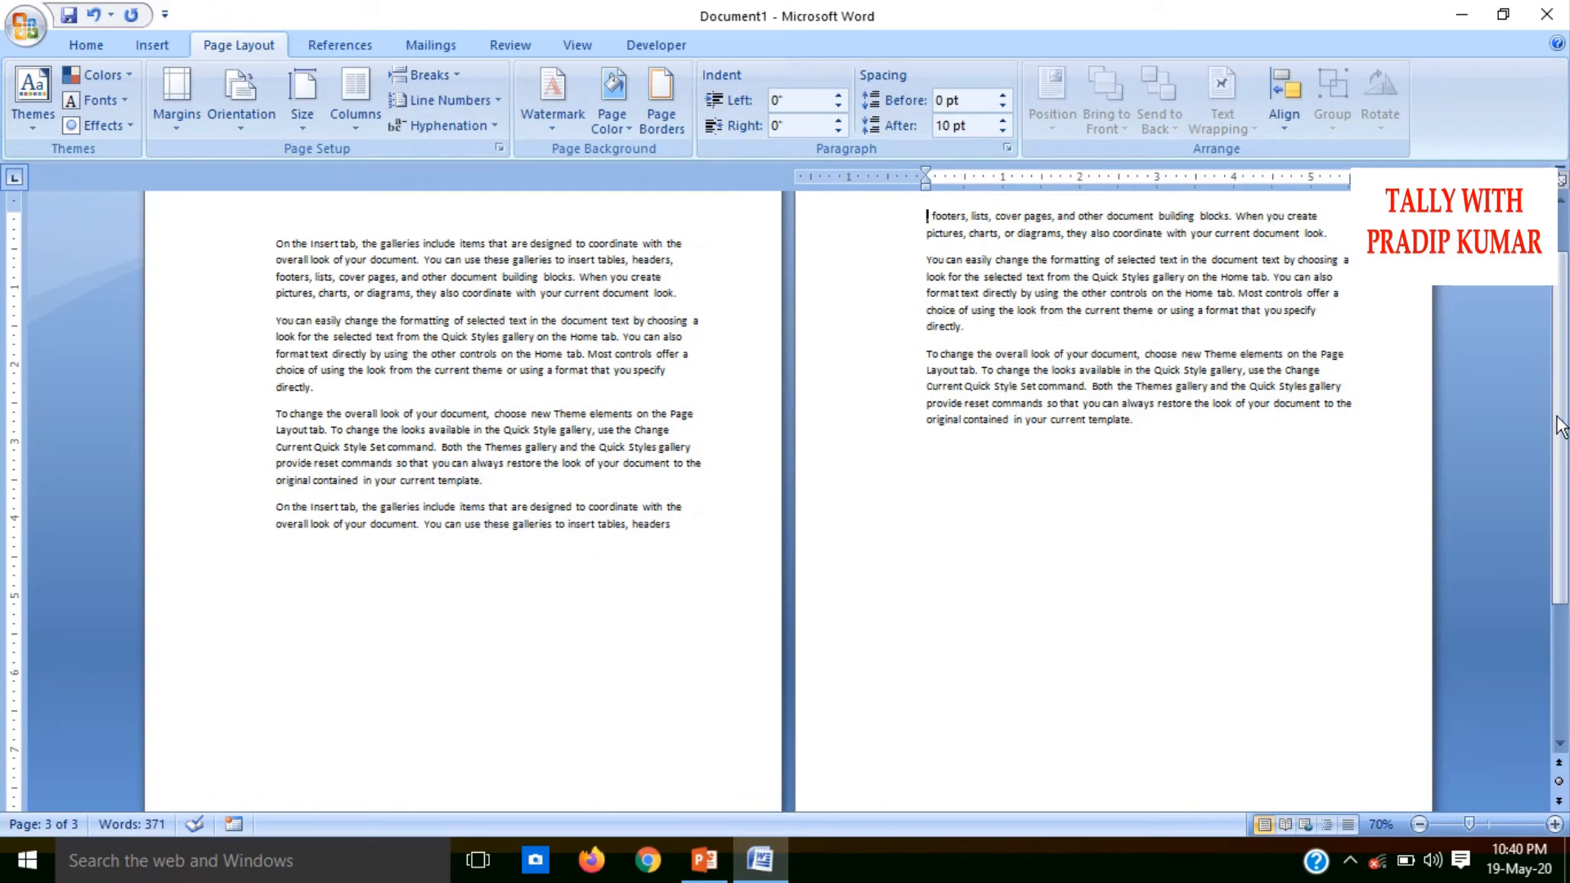
drag(1559, 426, 1560, 385)
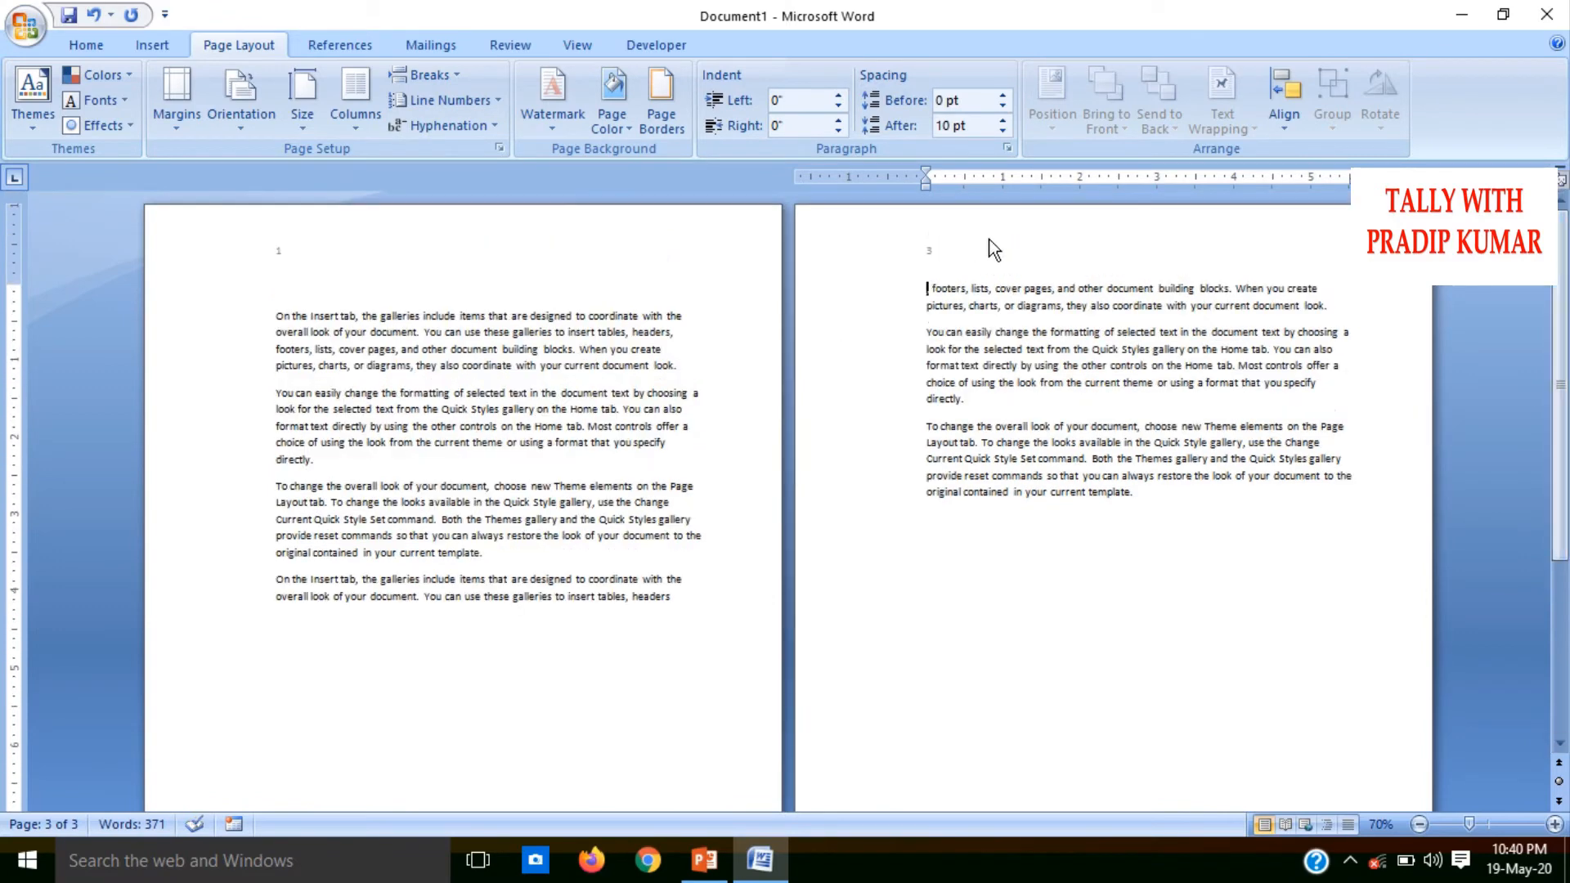
click(425, 74)
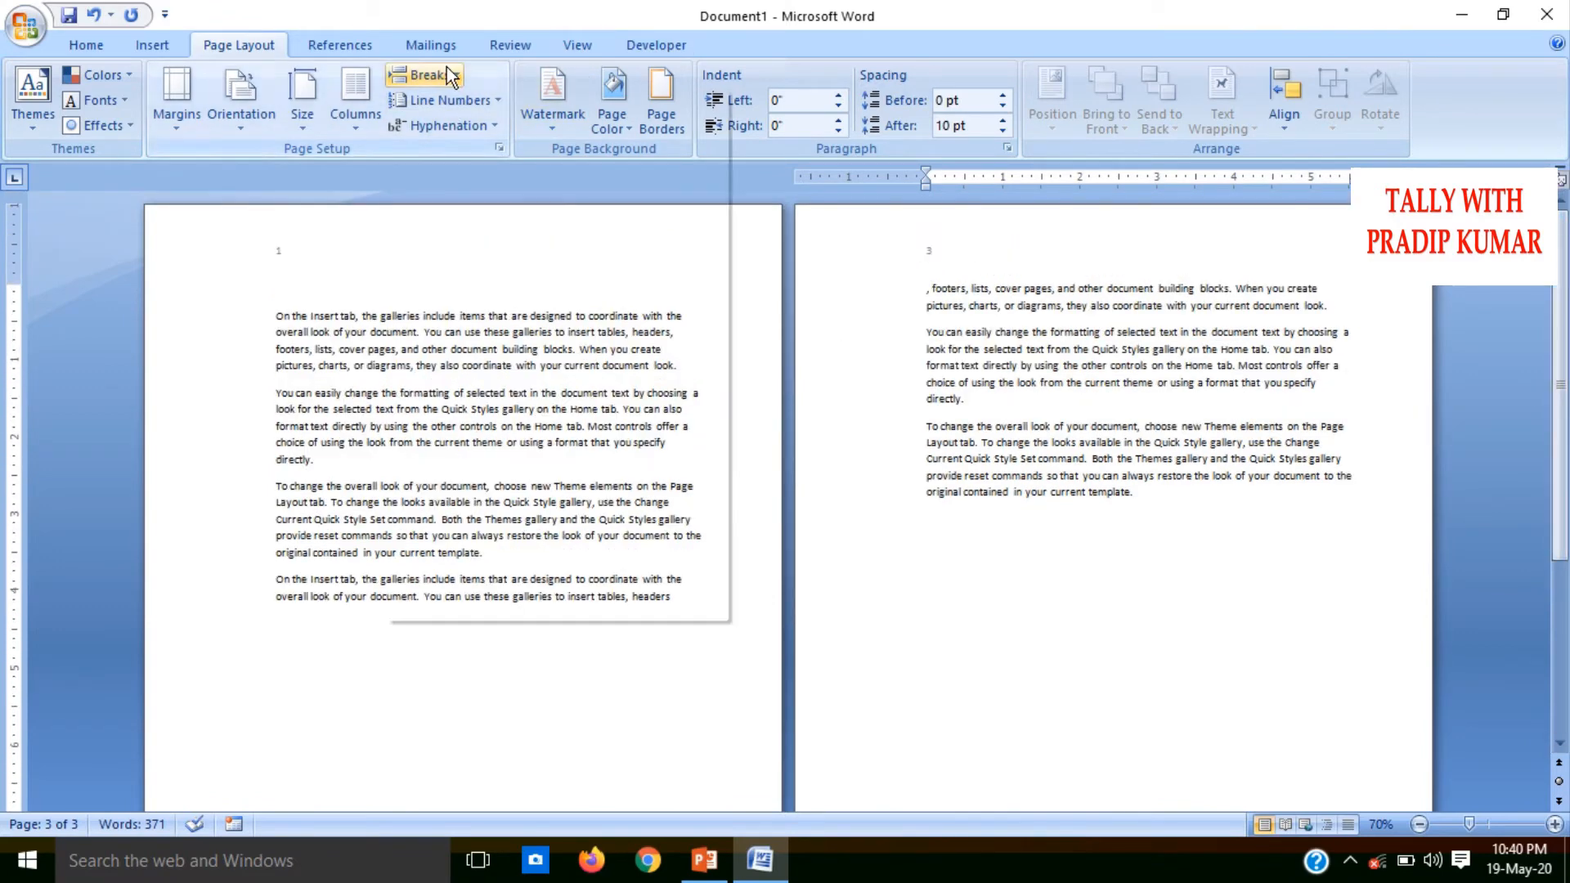
click(523, 567)
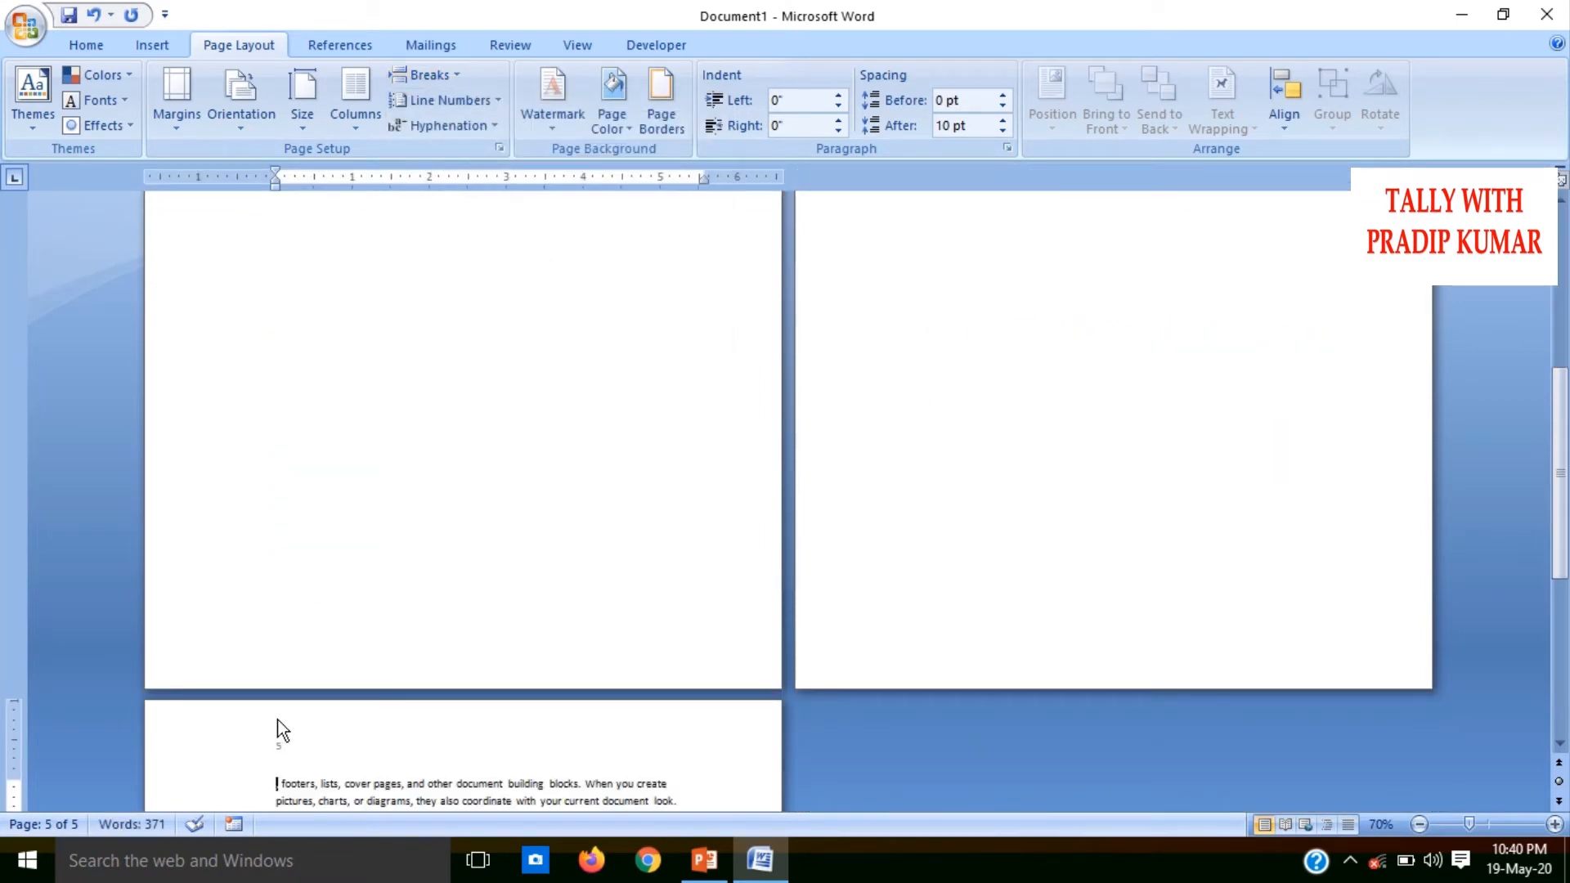
key(ctrl+z)
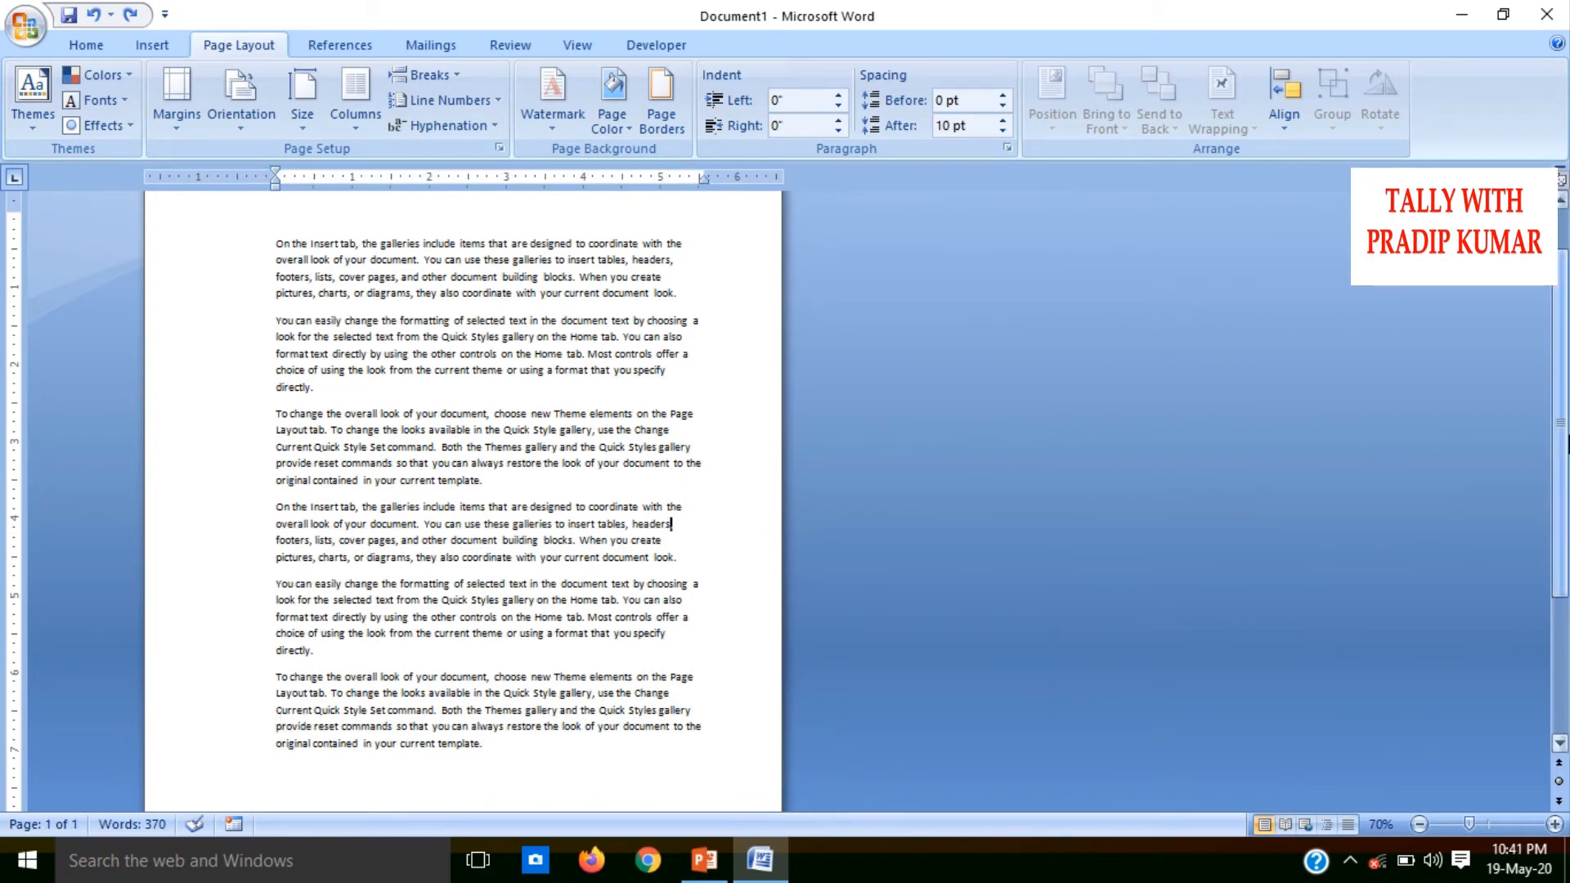
Try line numbering on all the text, starting at 50, counting by 1 and restarting each page, and undo it
scroll(1563, 378, up, 2)
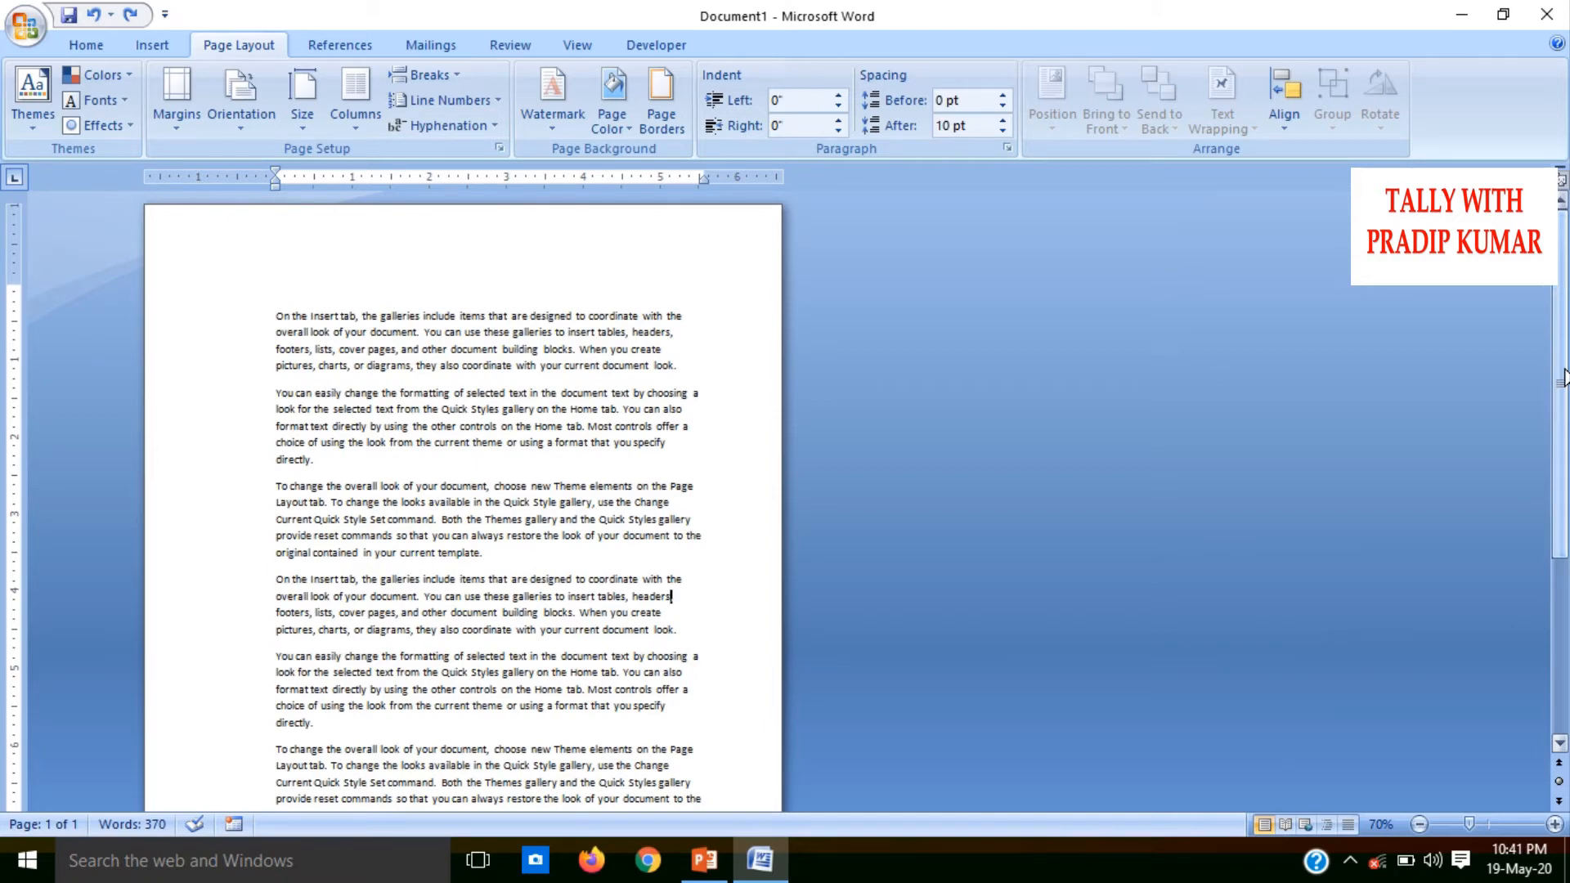
click(483, 102)
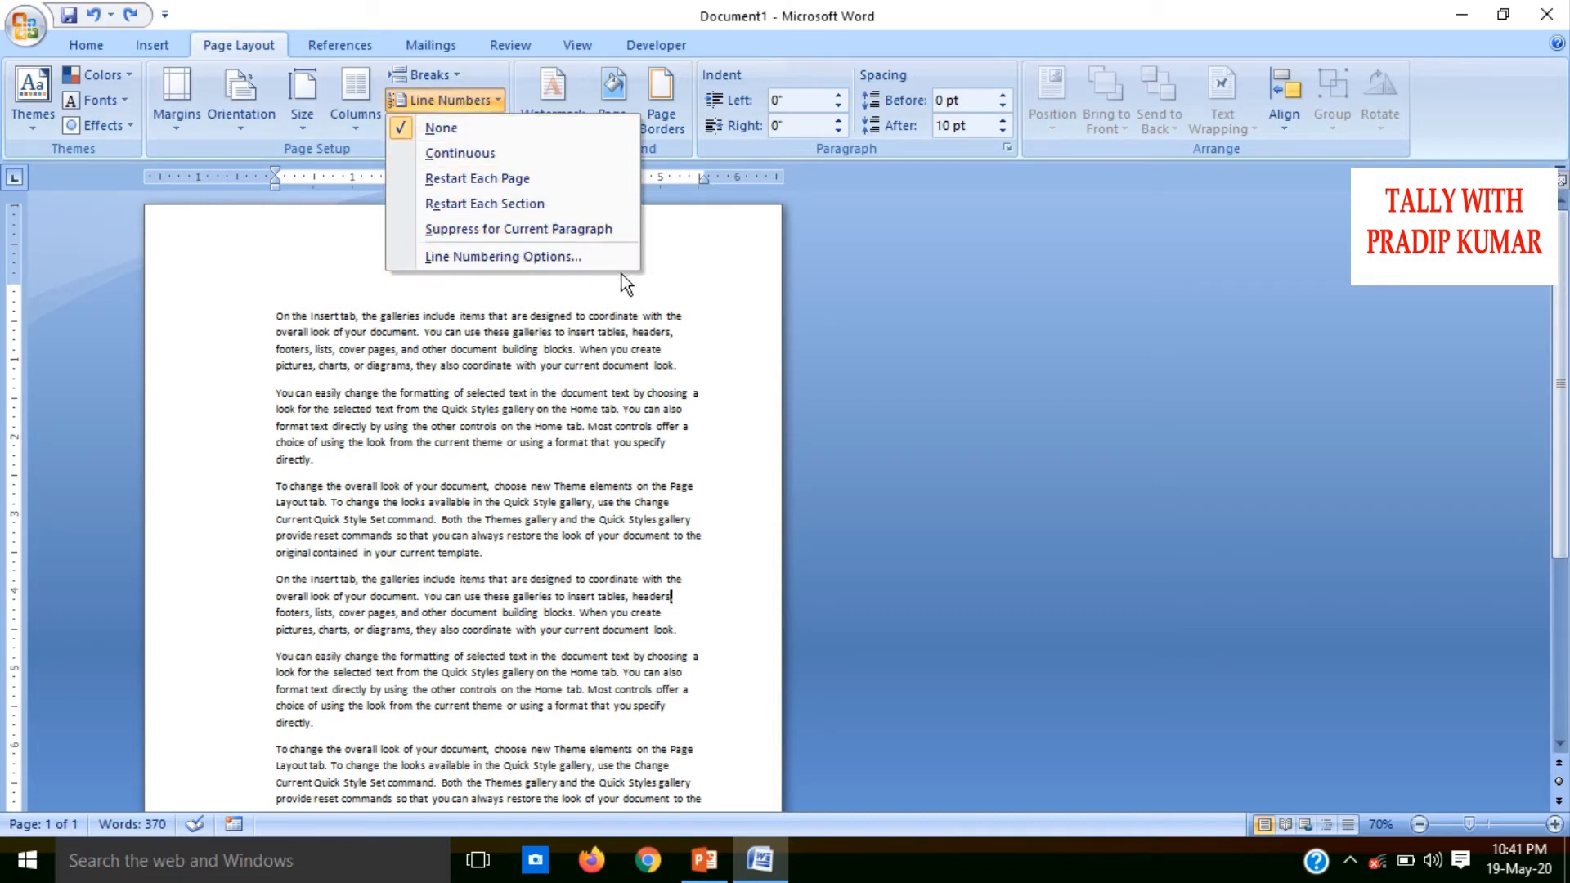
click(929, 433)
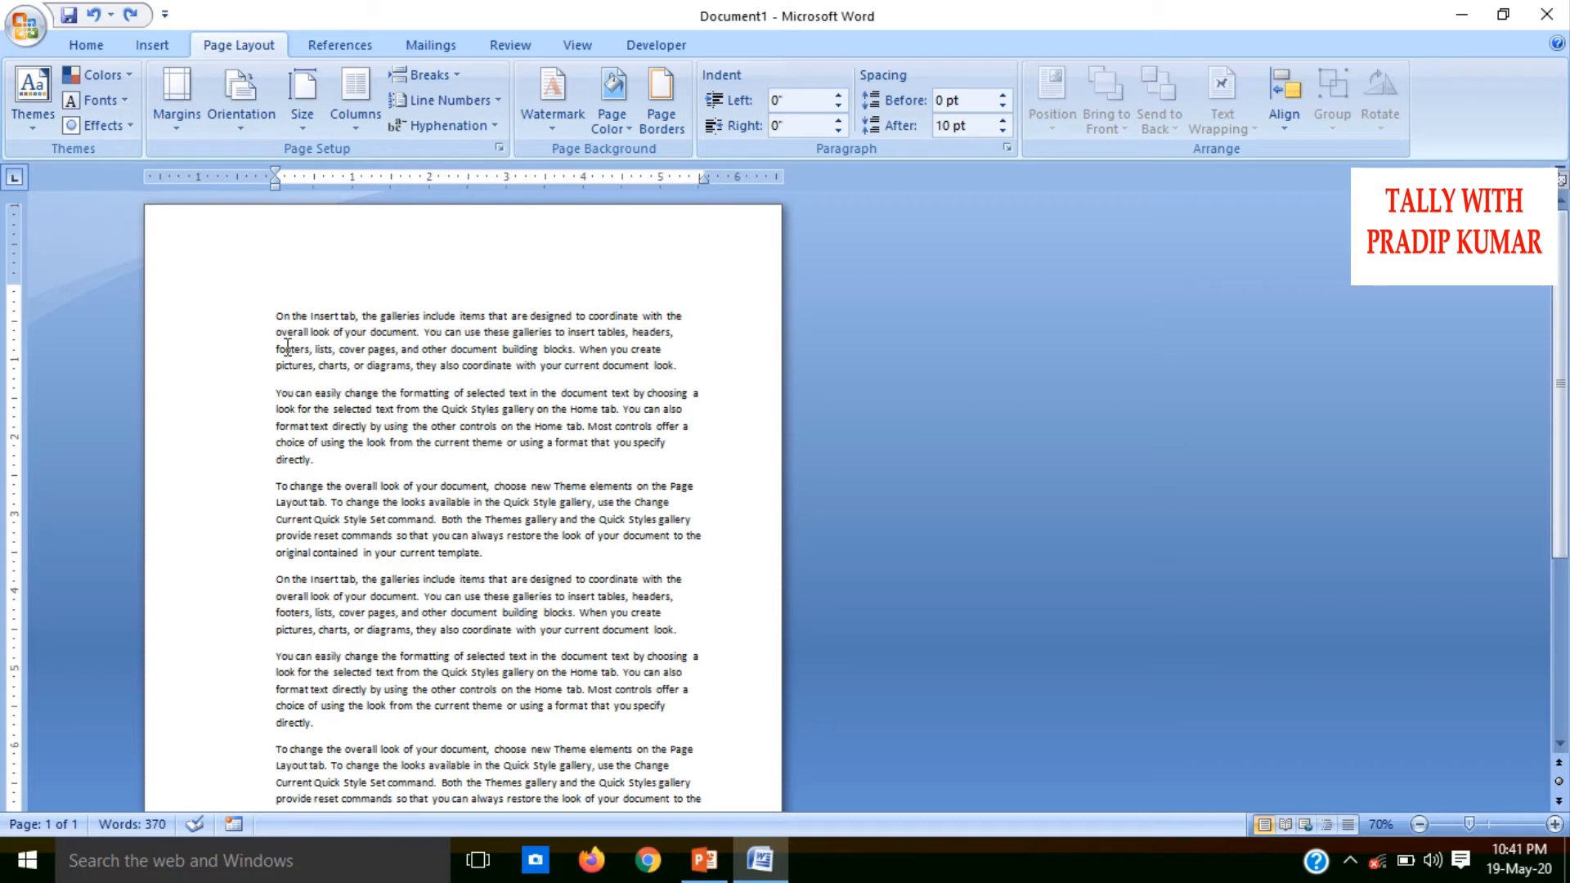
key(ctrl+a)
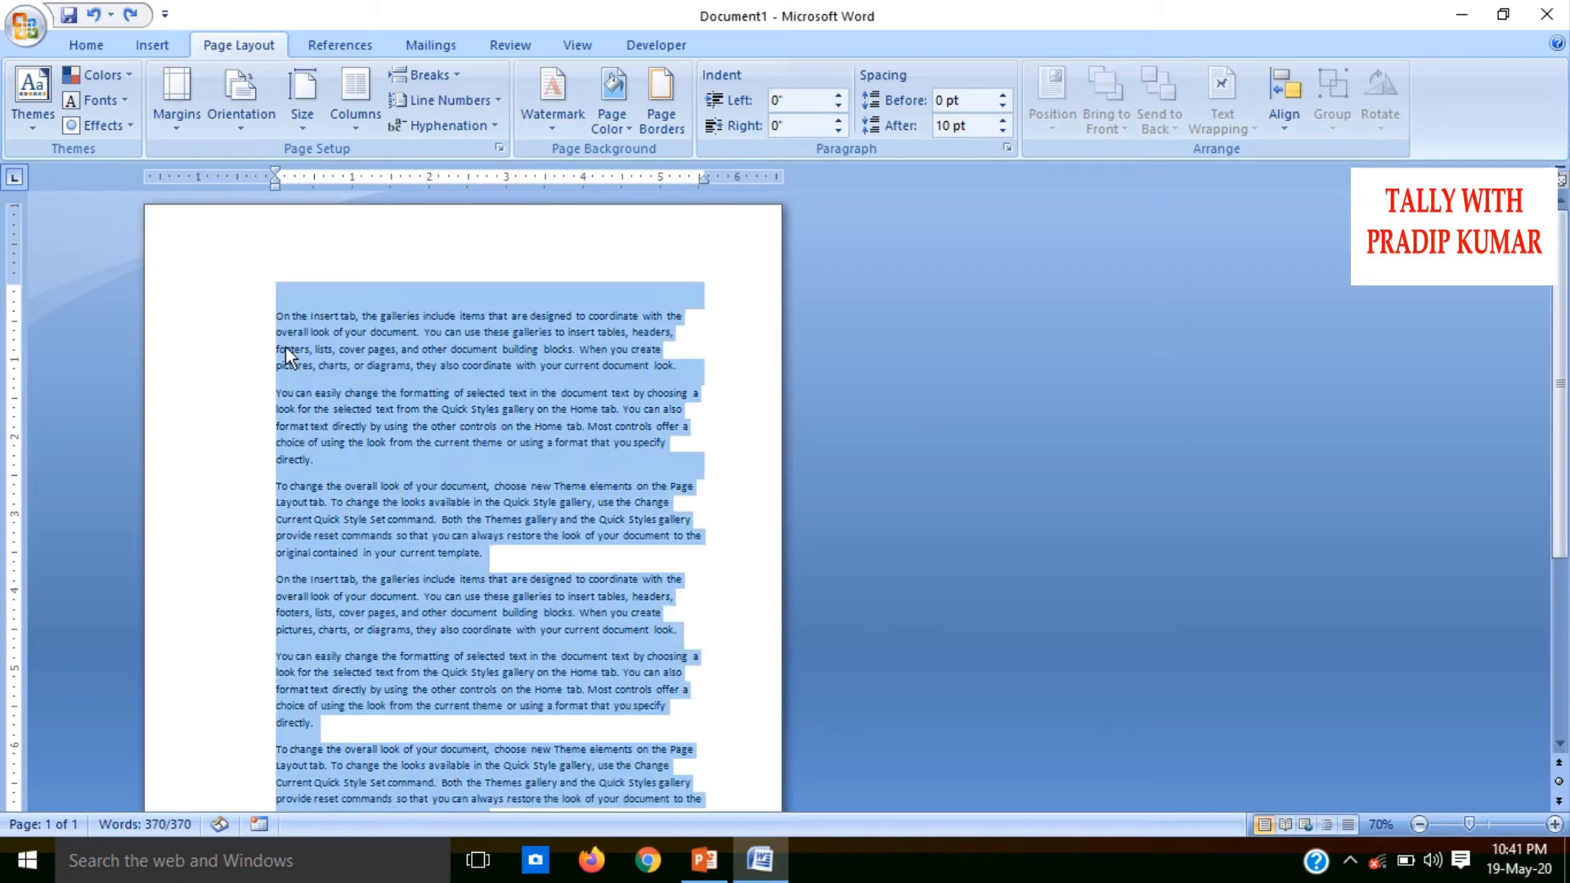
click(489, 99)
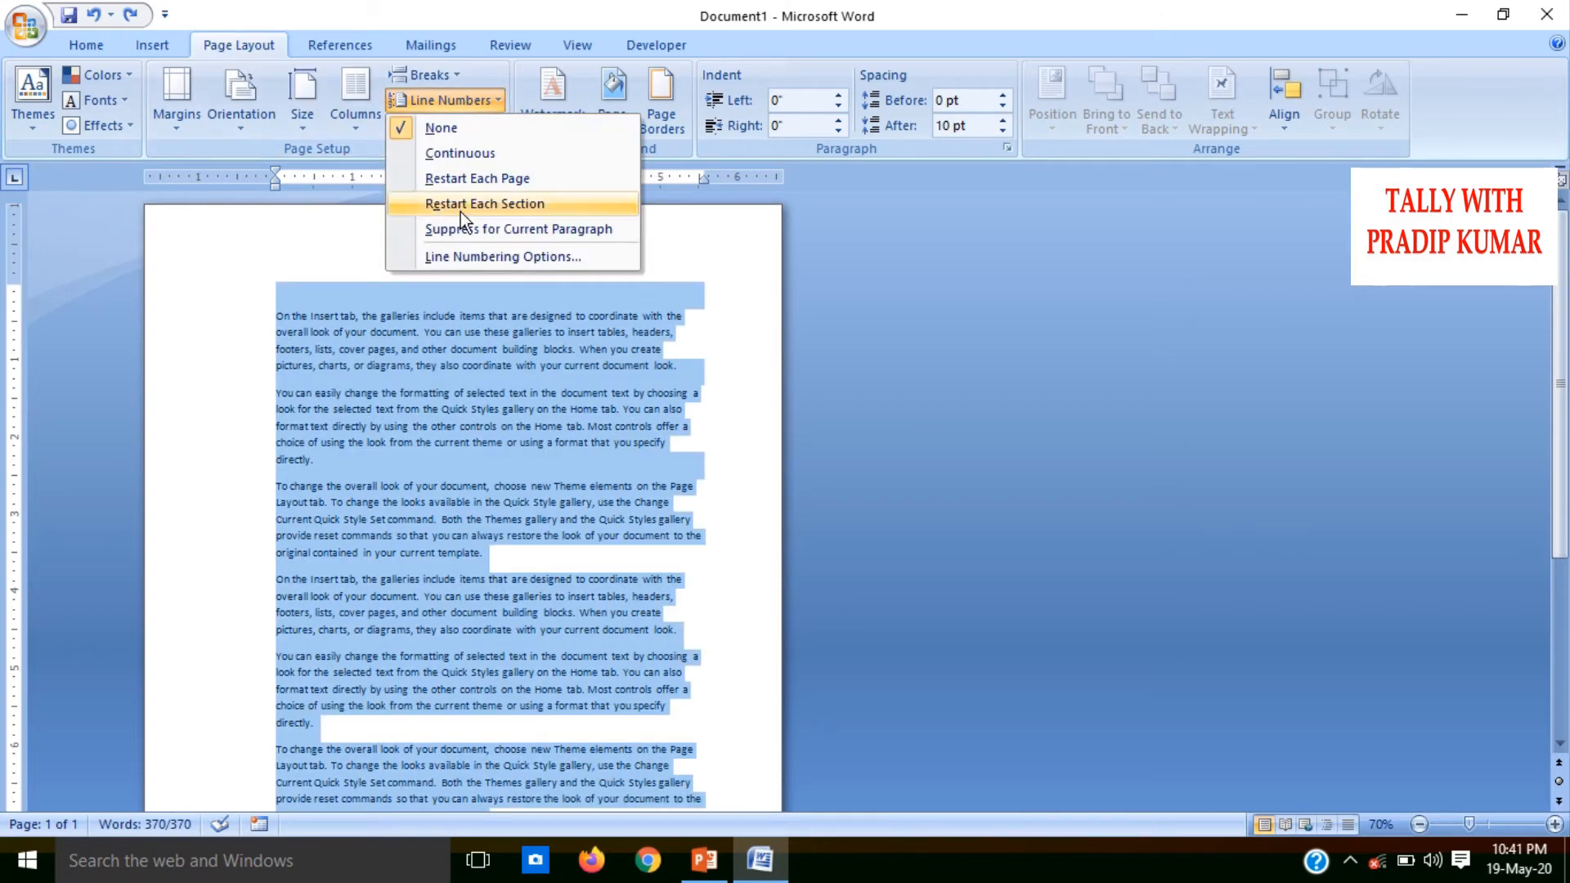
click(494, 256)
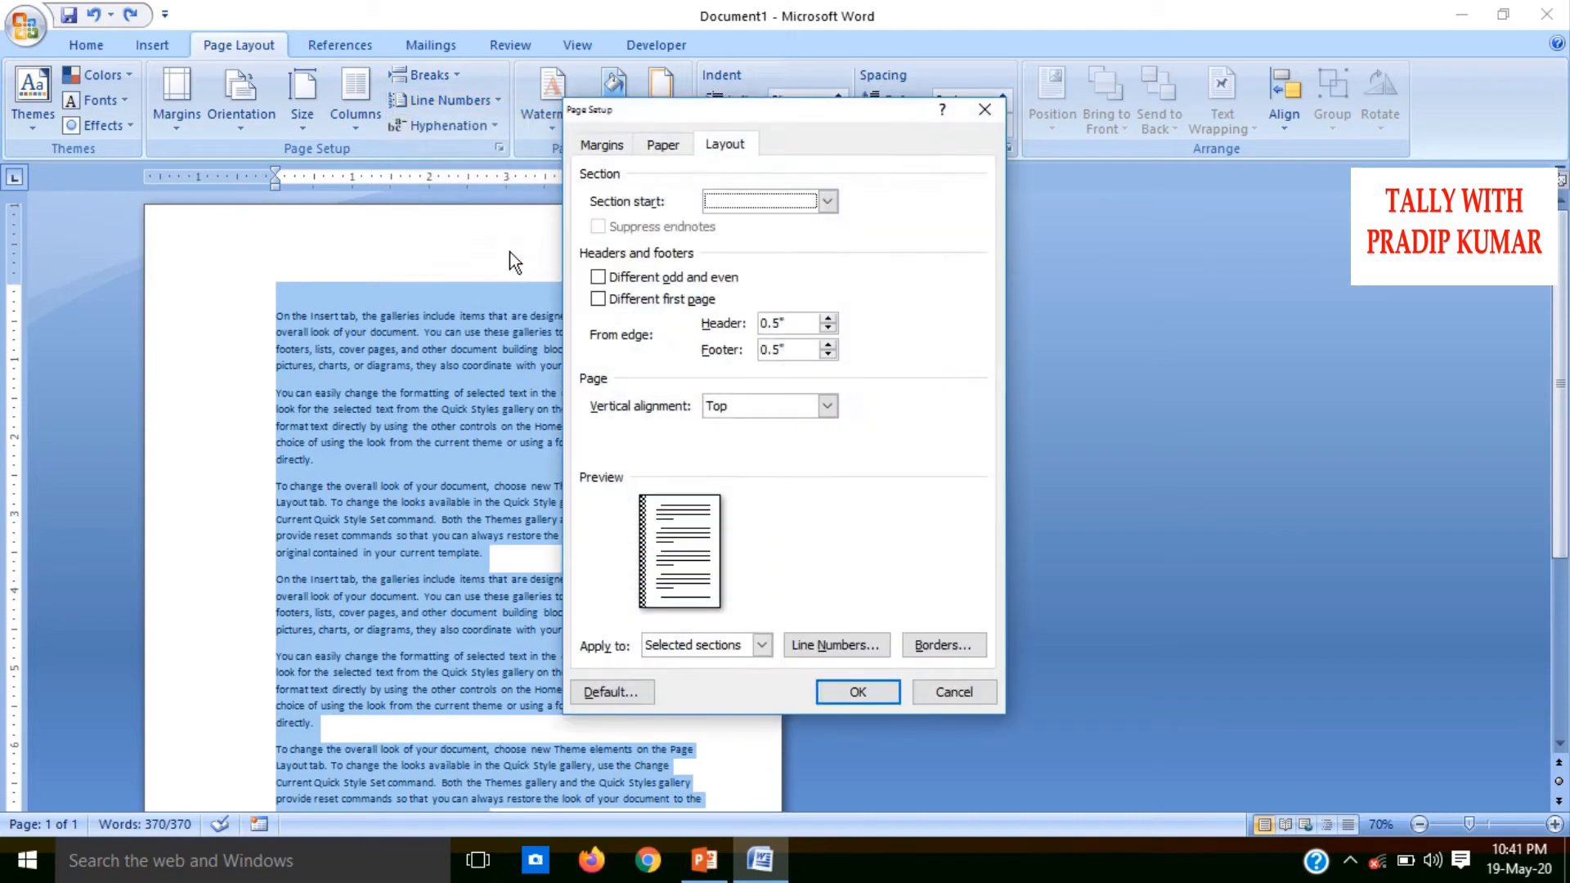
click(827, 645)
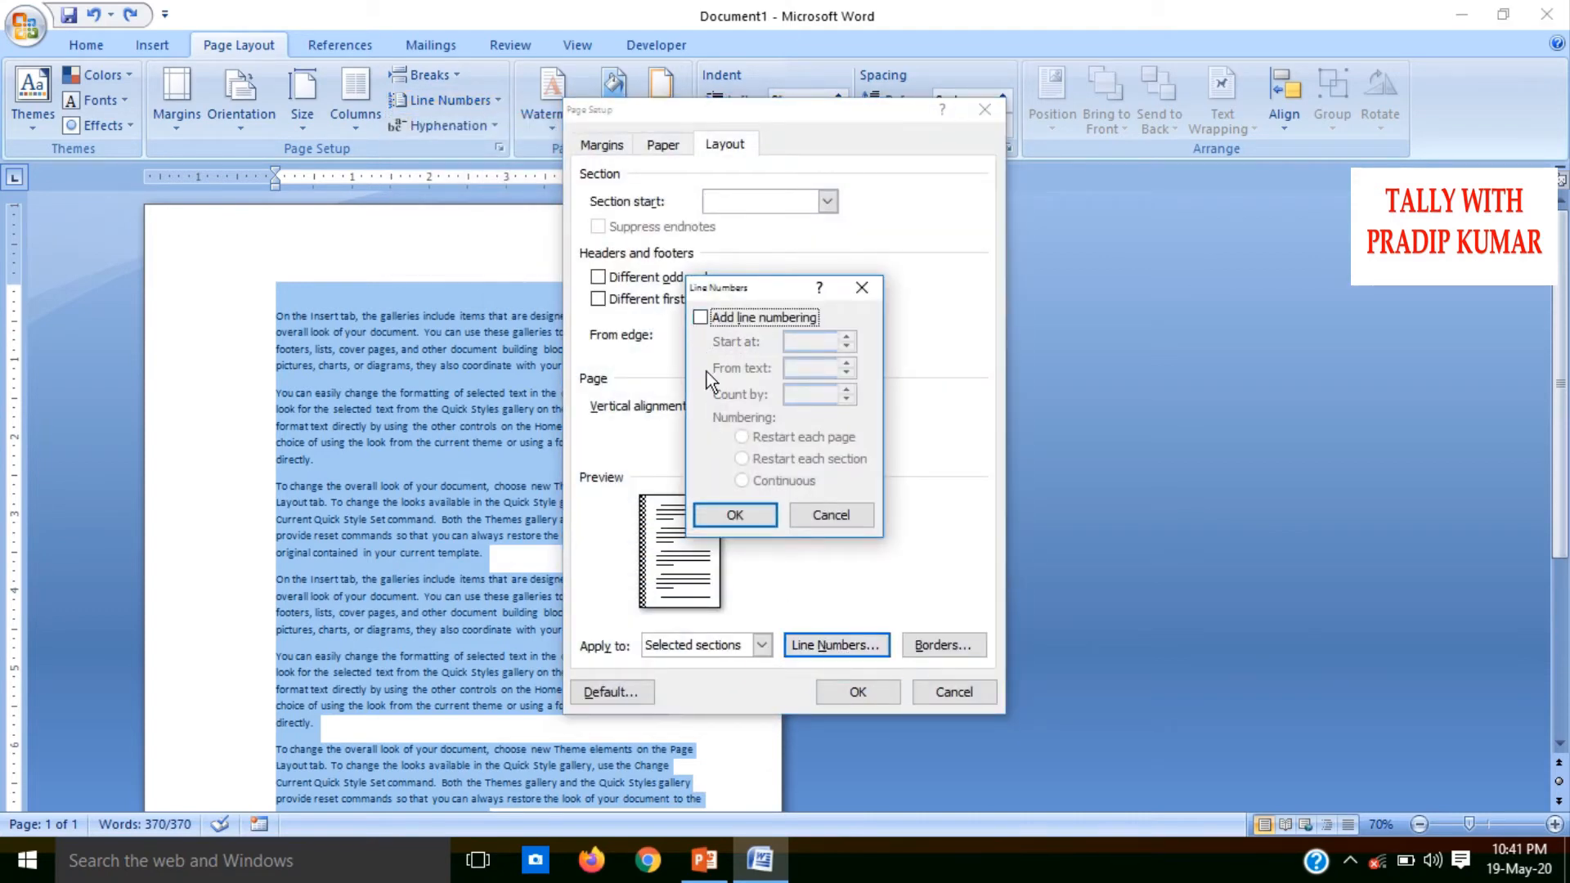
click(701, 318)
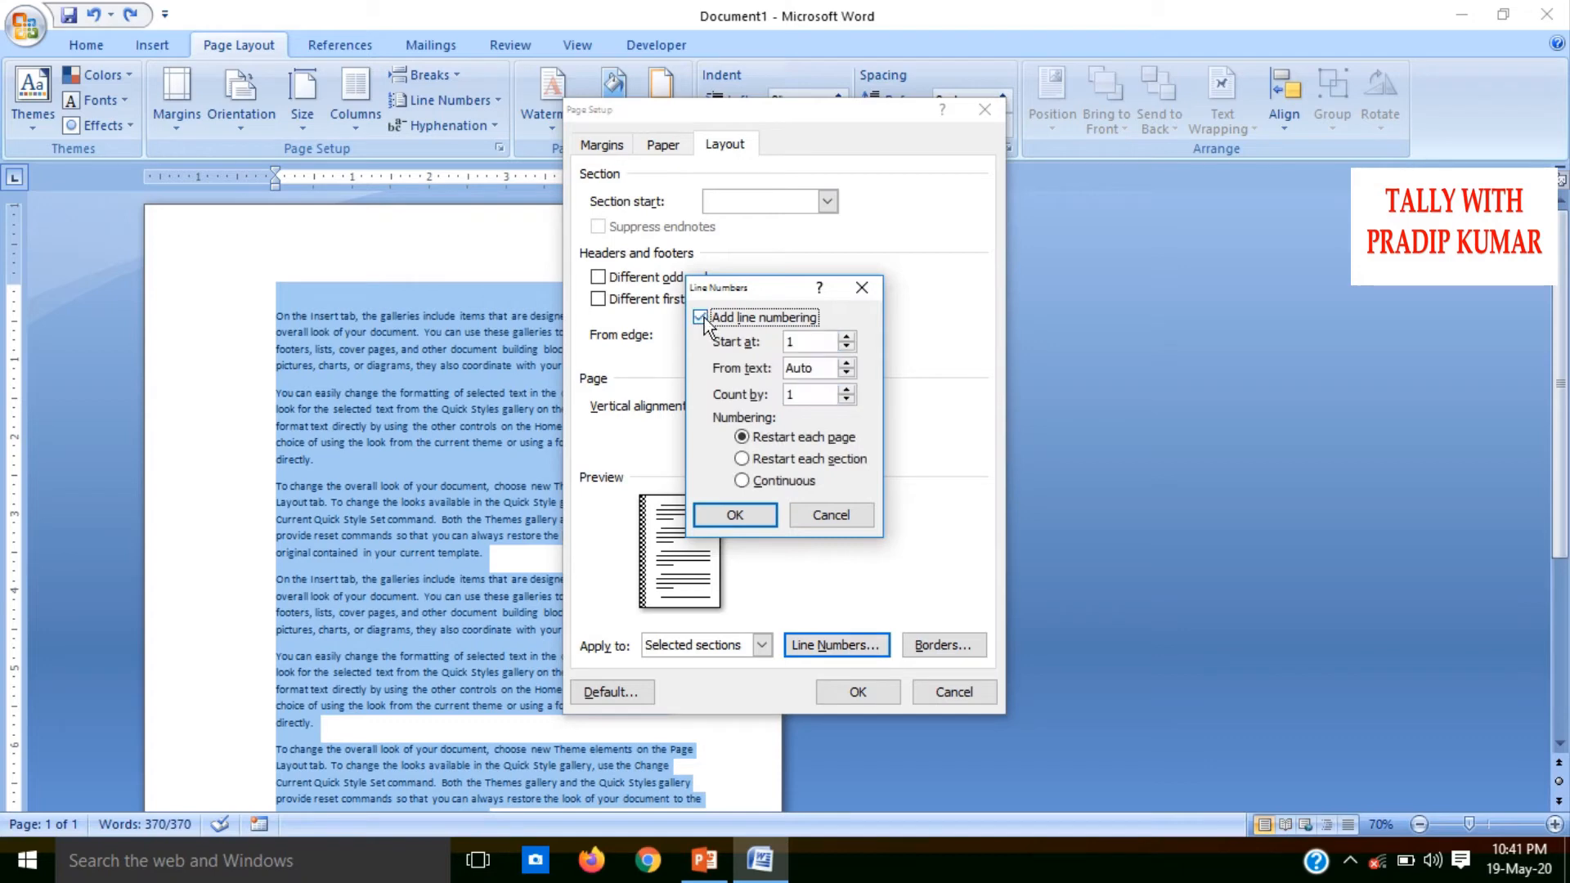
double_click(814, 342)
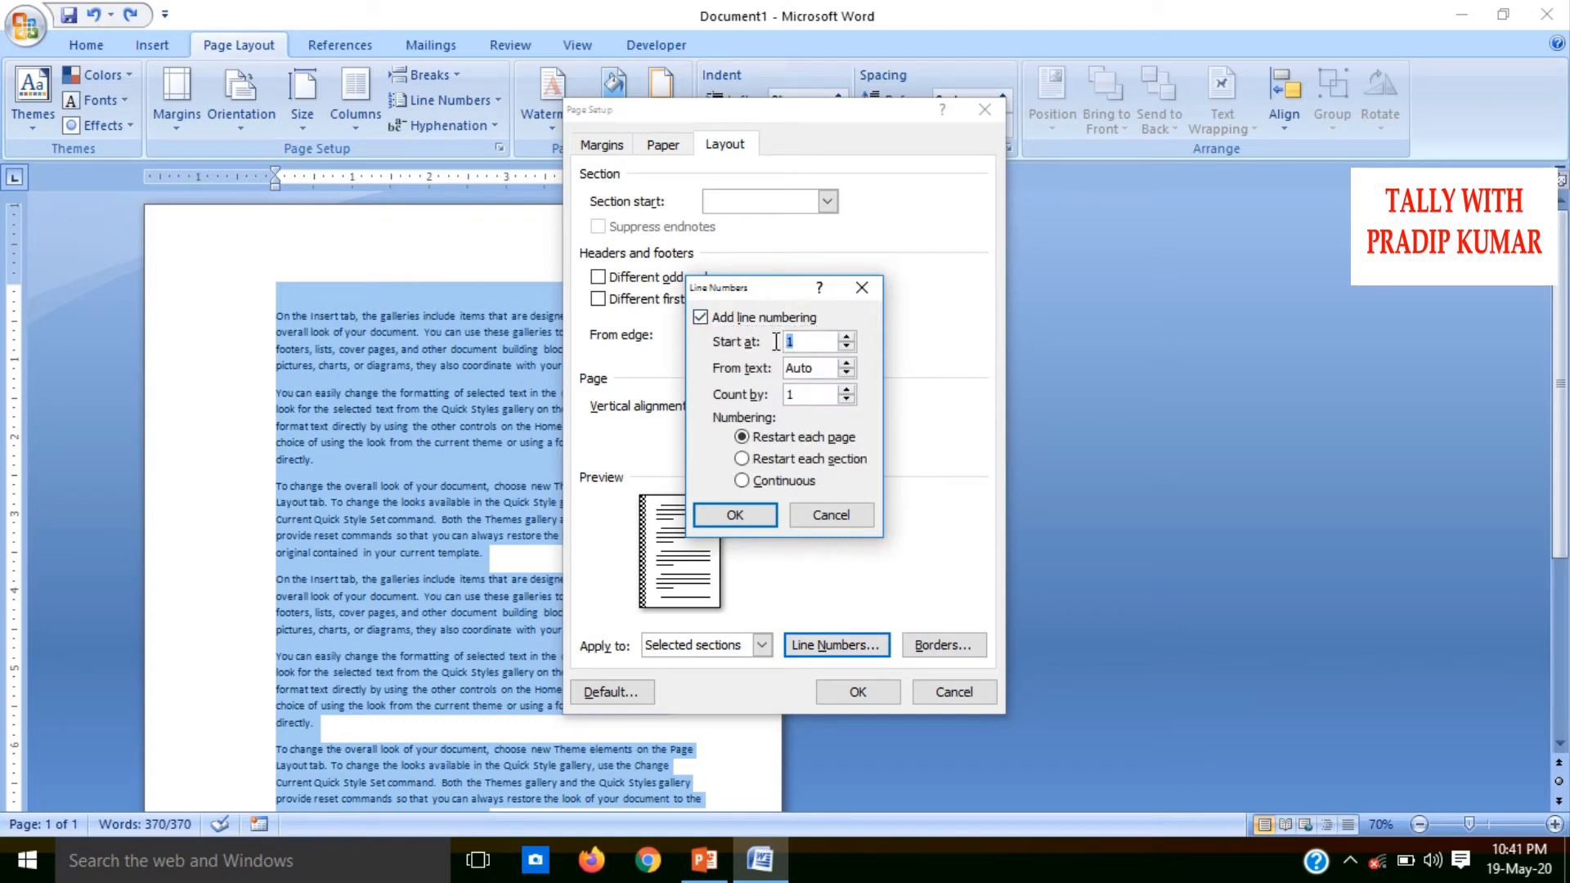
text(50)
click(749, 506)
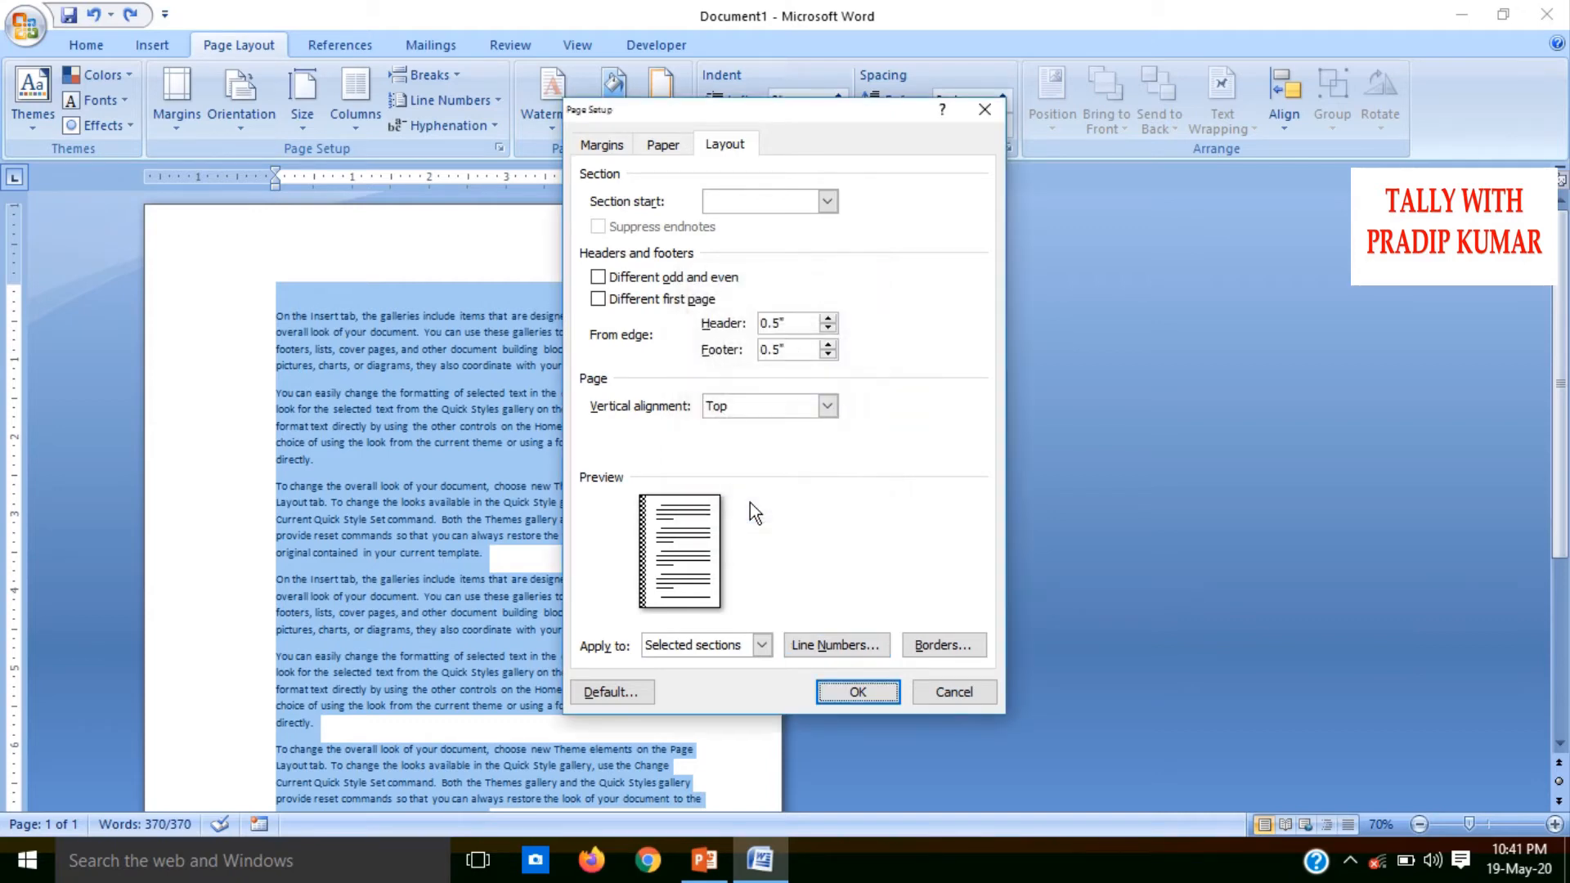
click(861, 692)
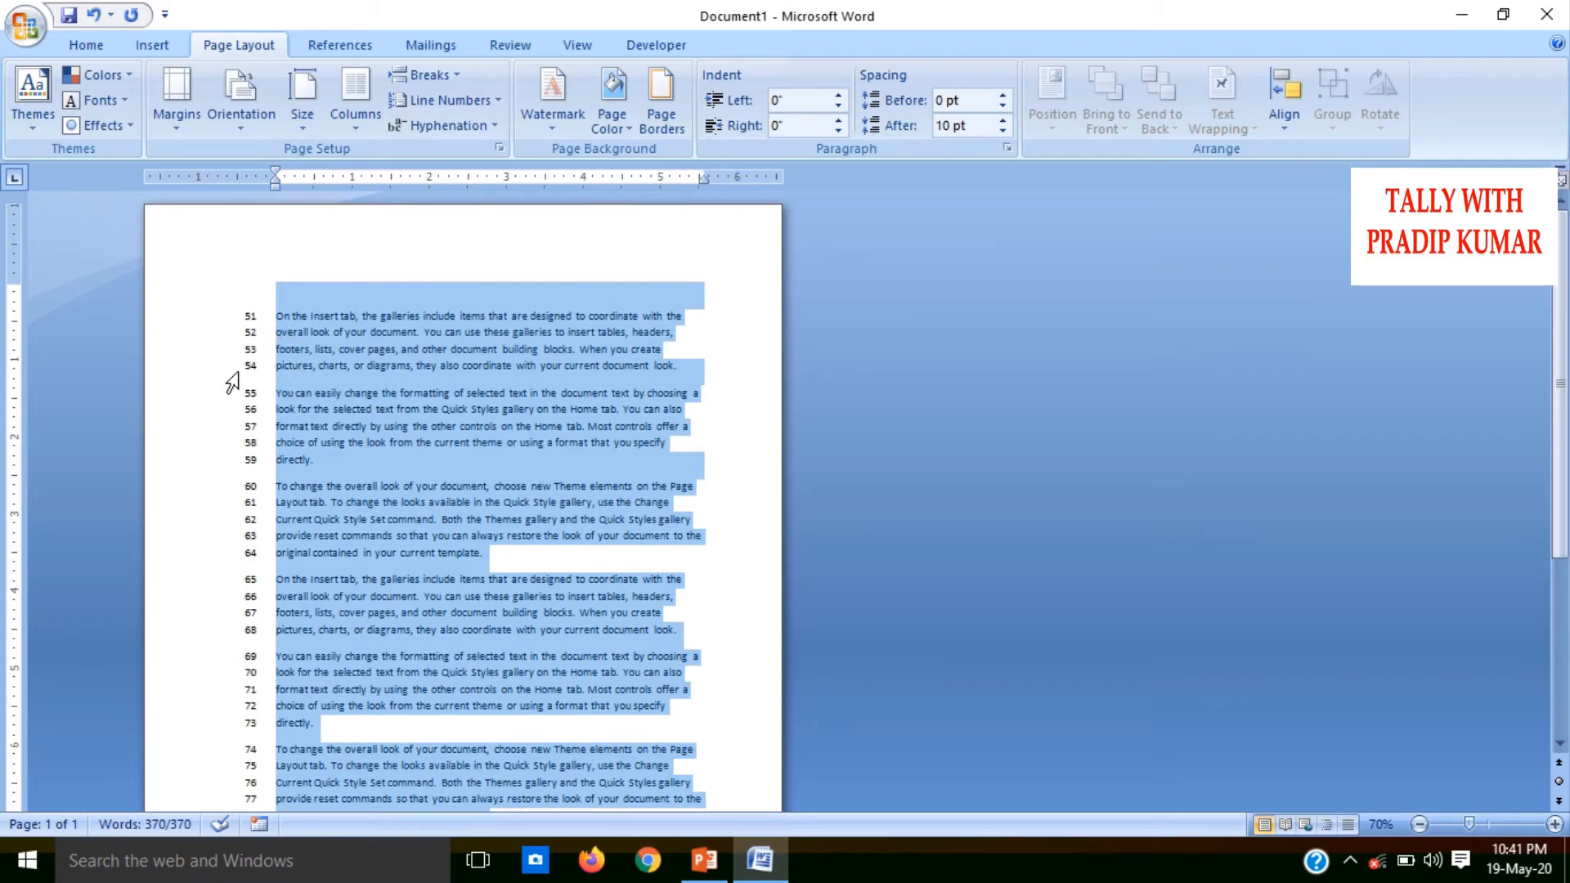
key(ctrl+z)
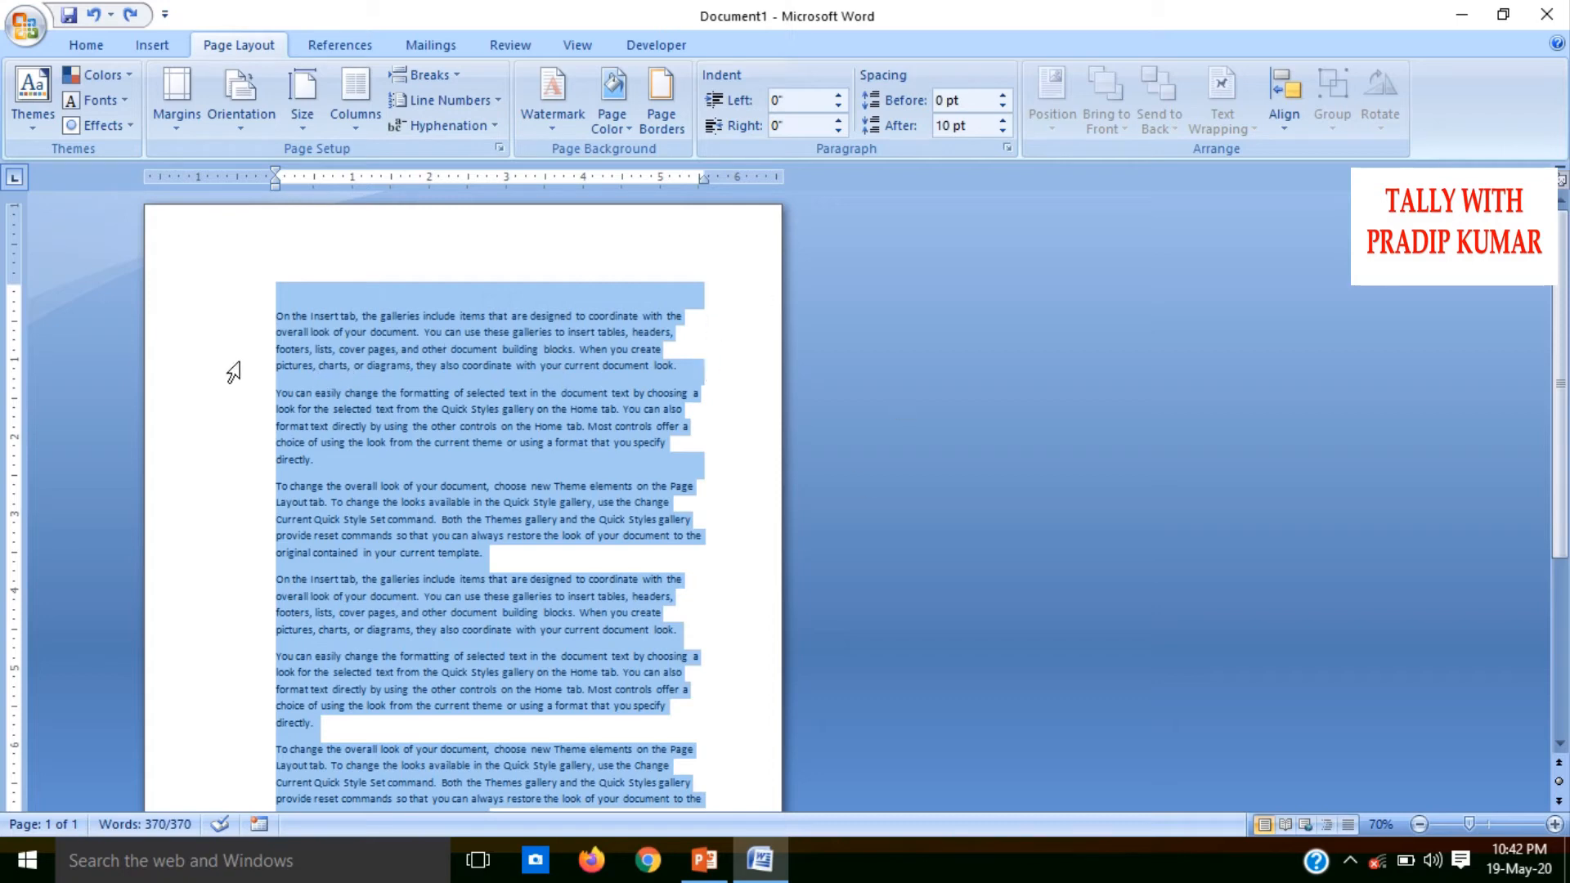
Apply automatic hyphenation to the document and enlarge all the text to 16 pt
click(455, 122)
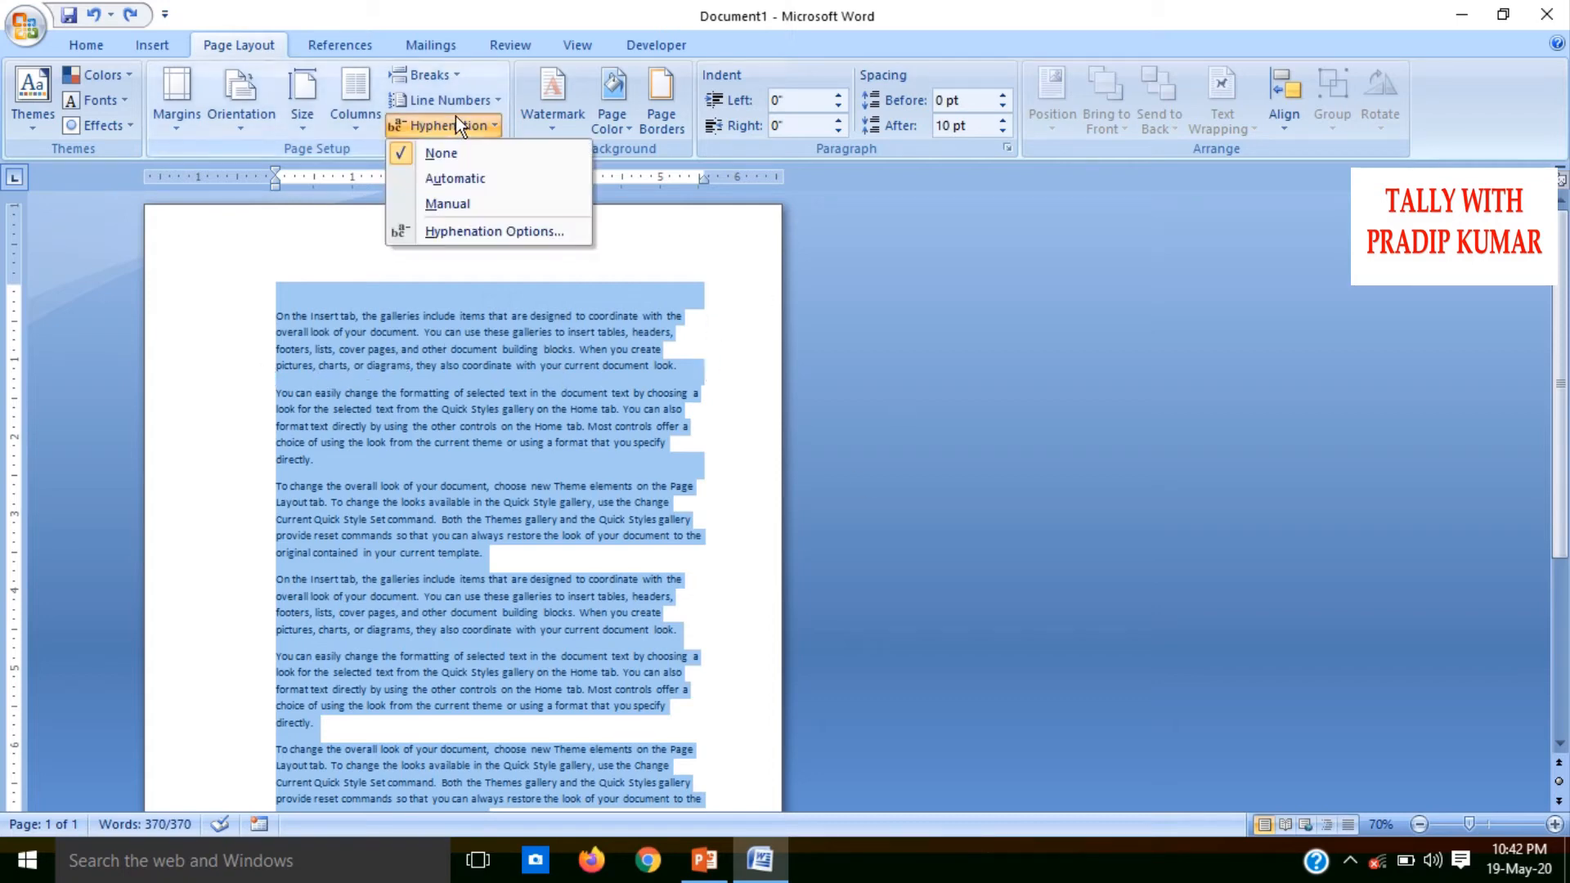
click(463, 178)
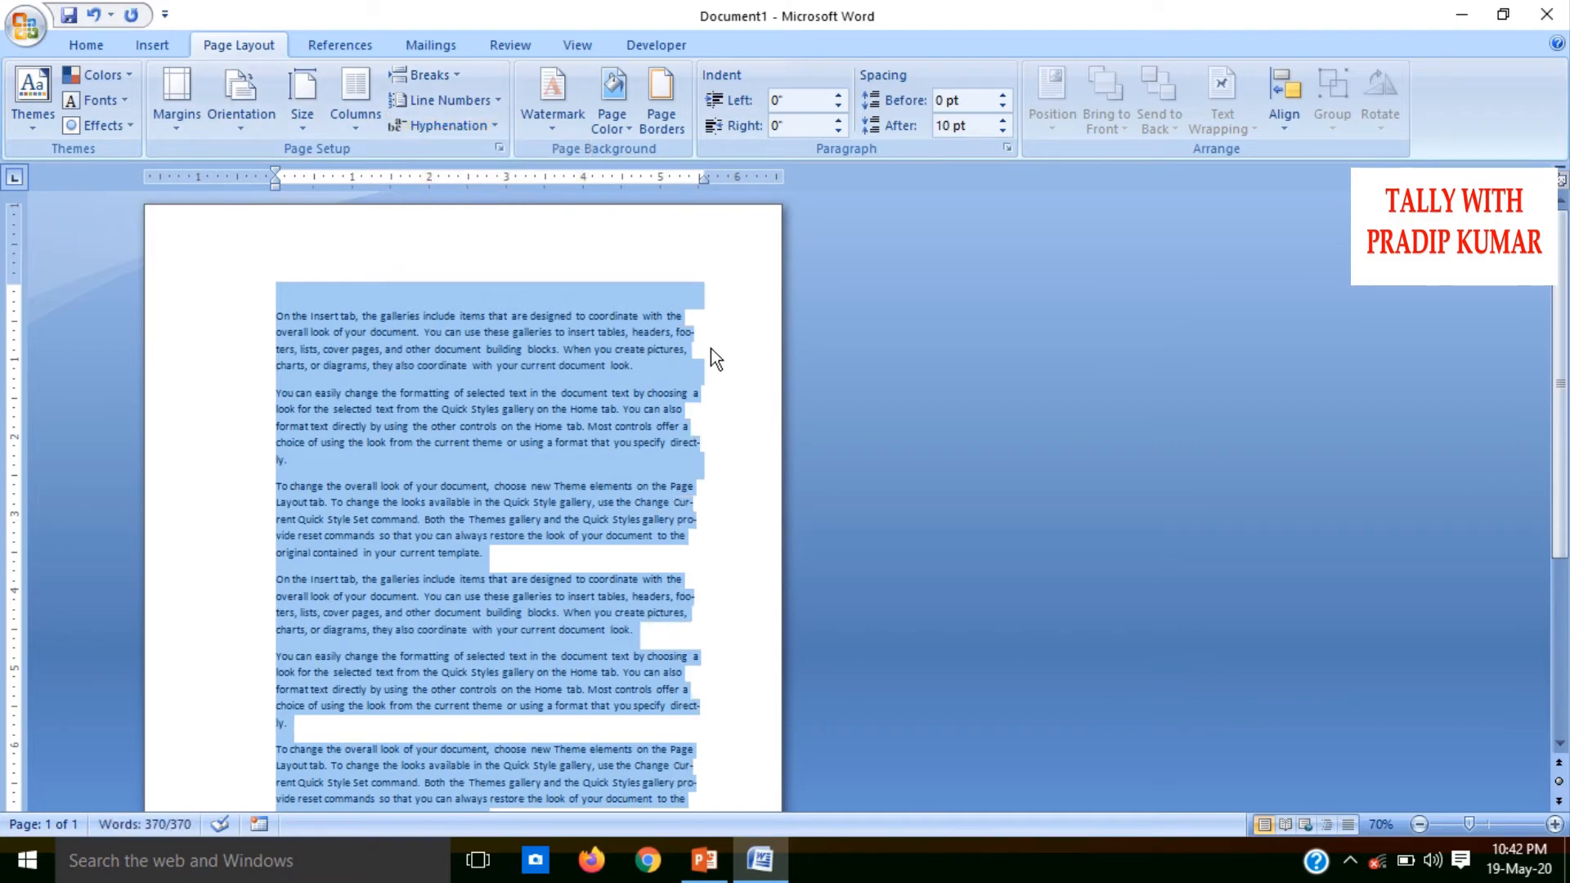
click(87, 36)
click(416, 87)
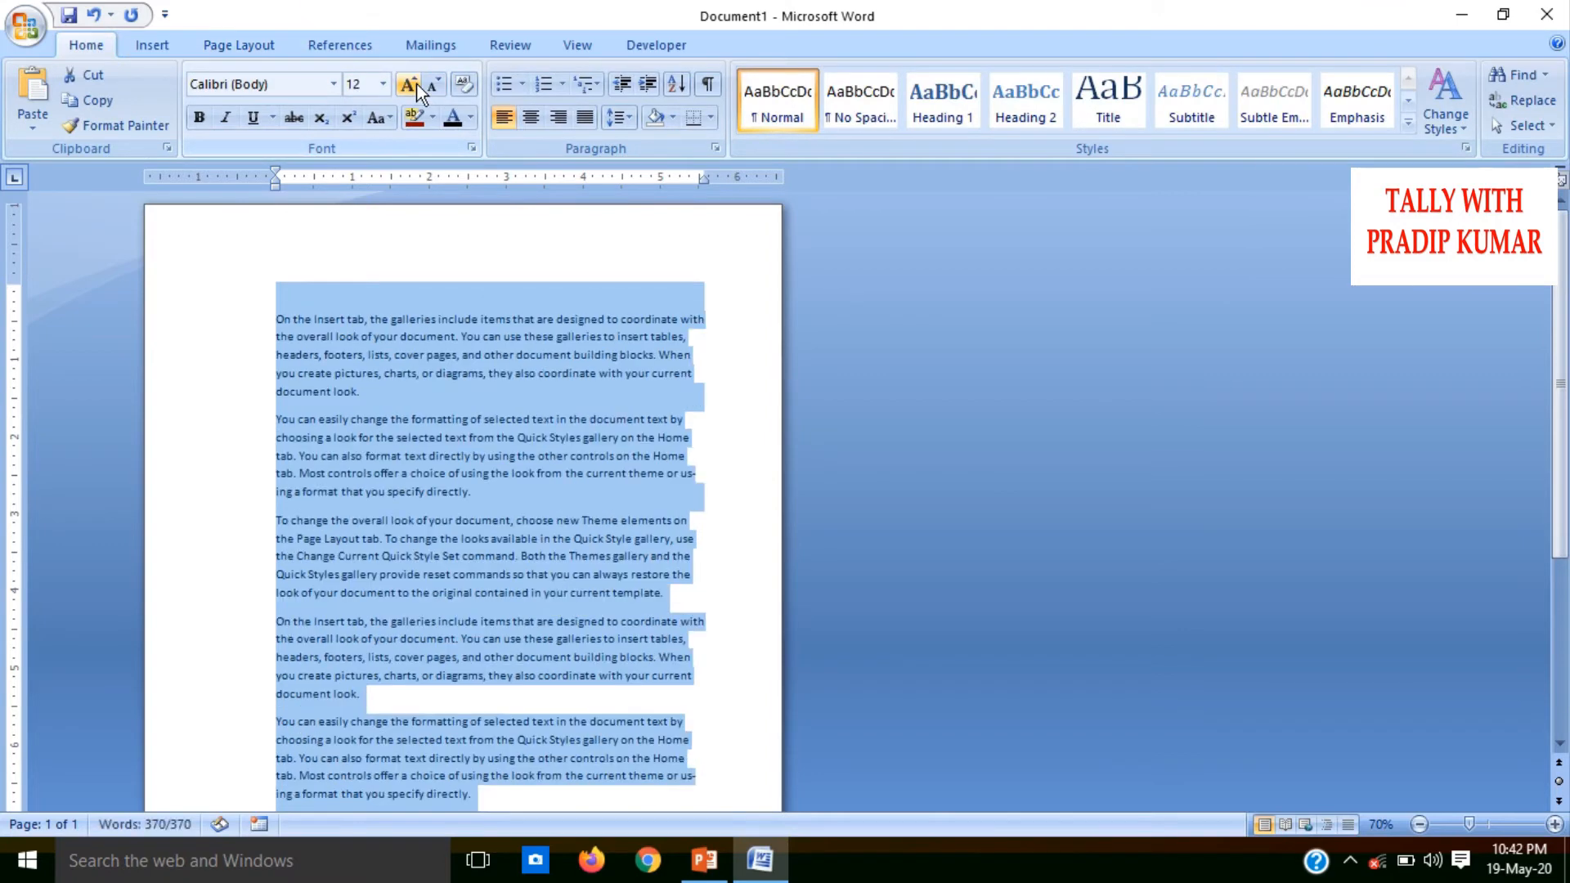
click(416, 88)
click(416, 87)
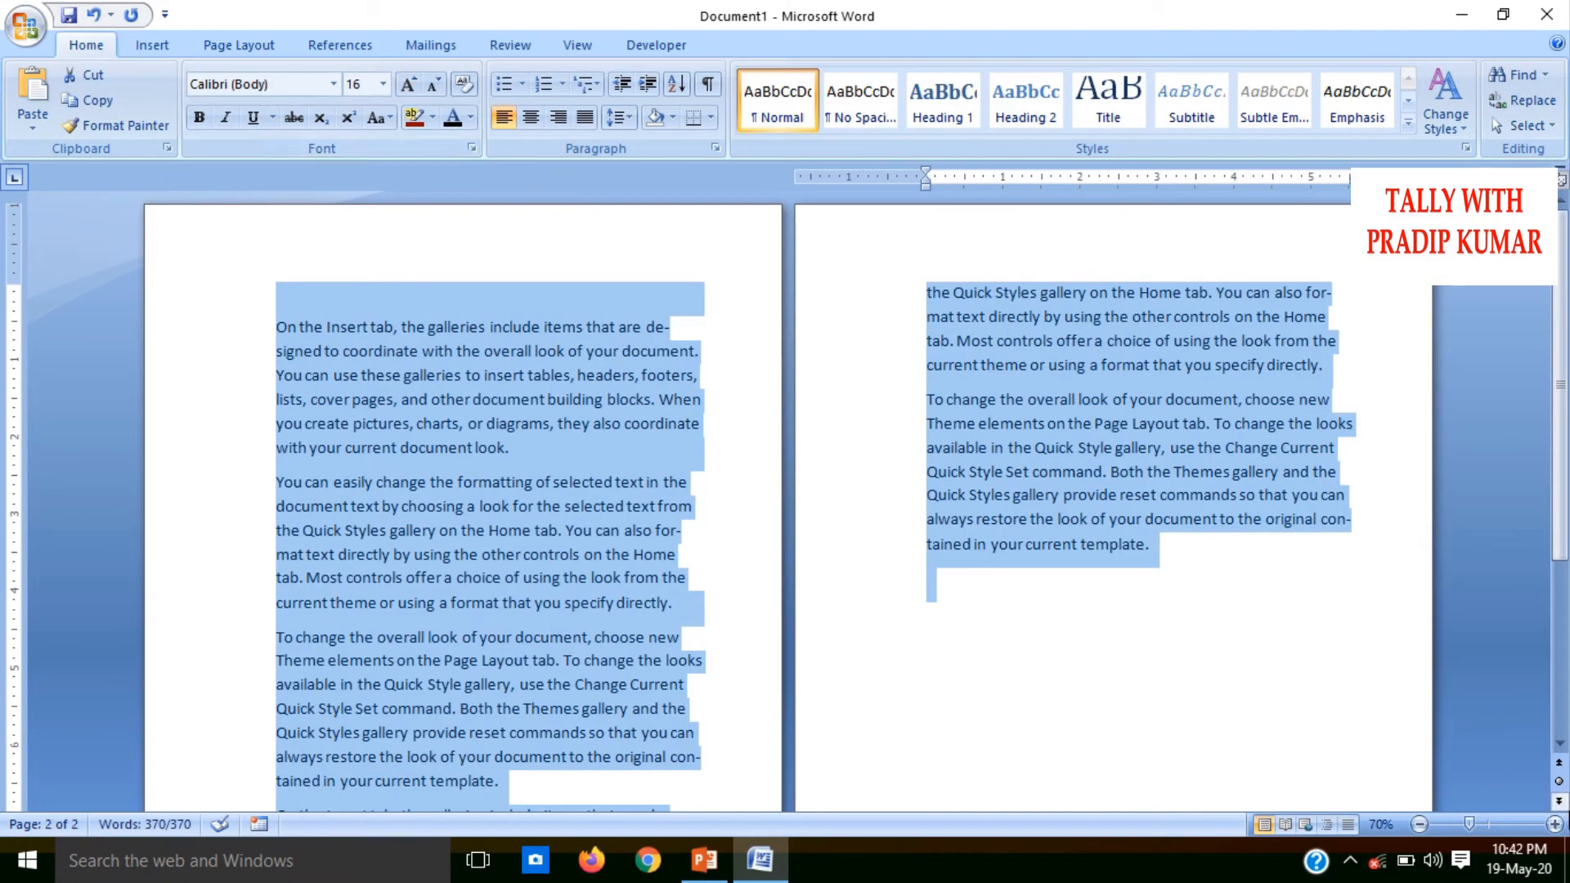
Turn off the automatic hyphenation for the whole document
click(1556, 824)
click(1555, 824)
click(1556, 824)
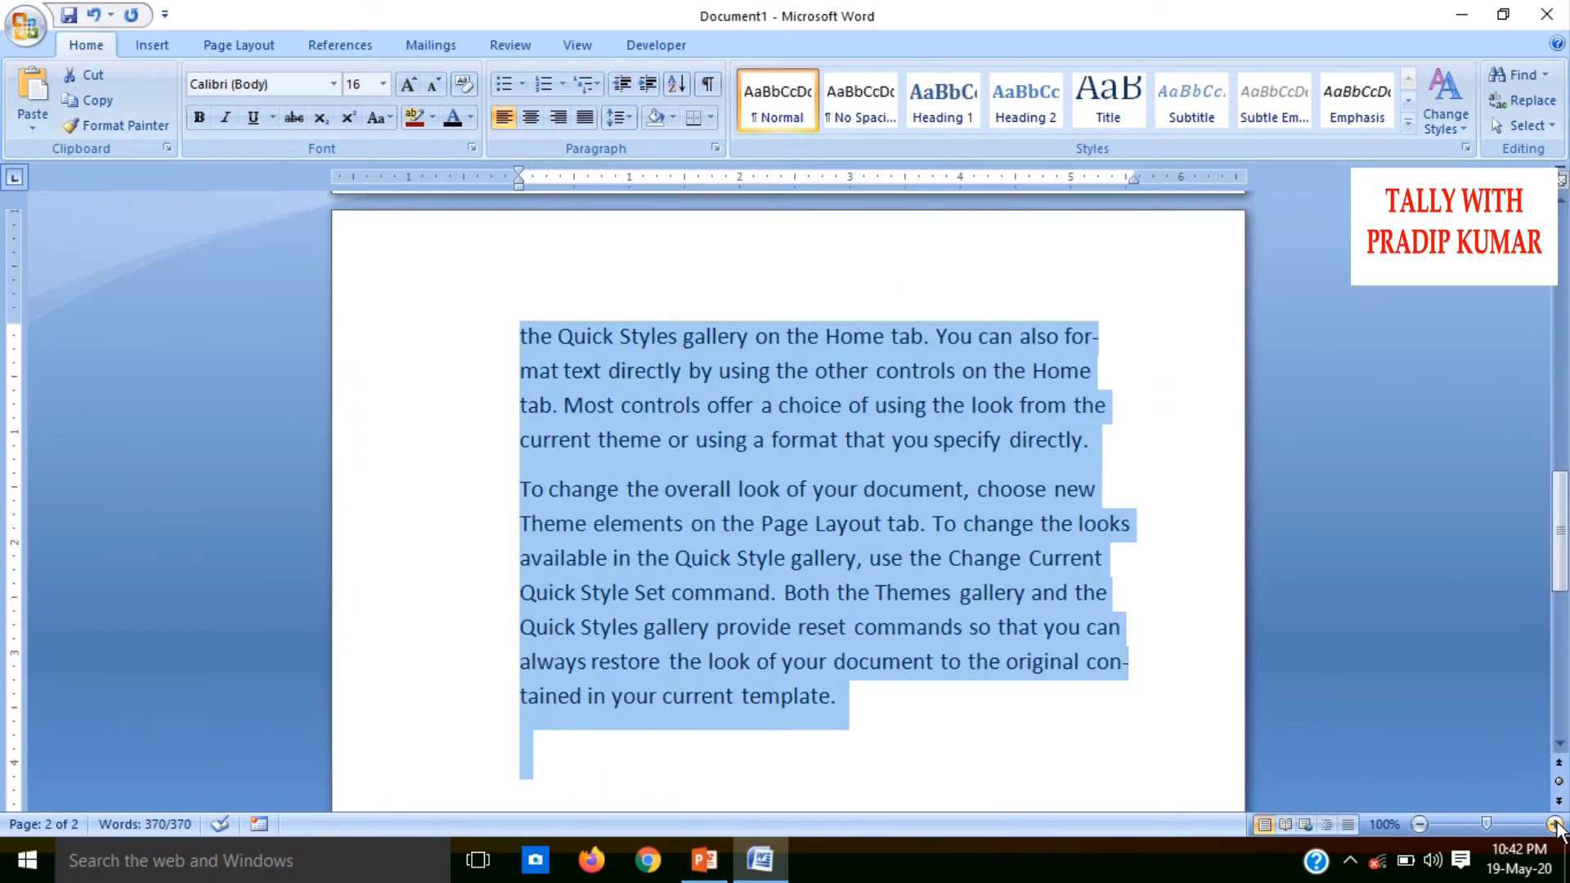
drag(1563, 601, 1562, 296)
click(1082, 365)
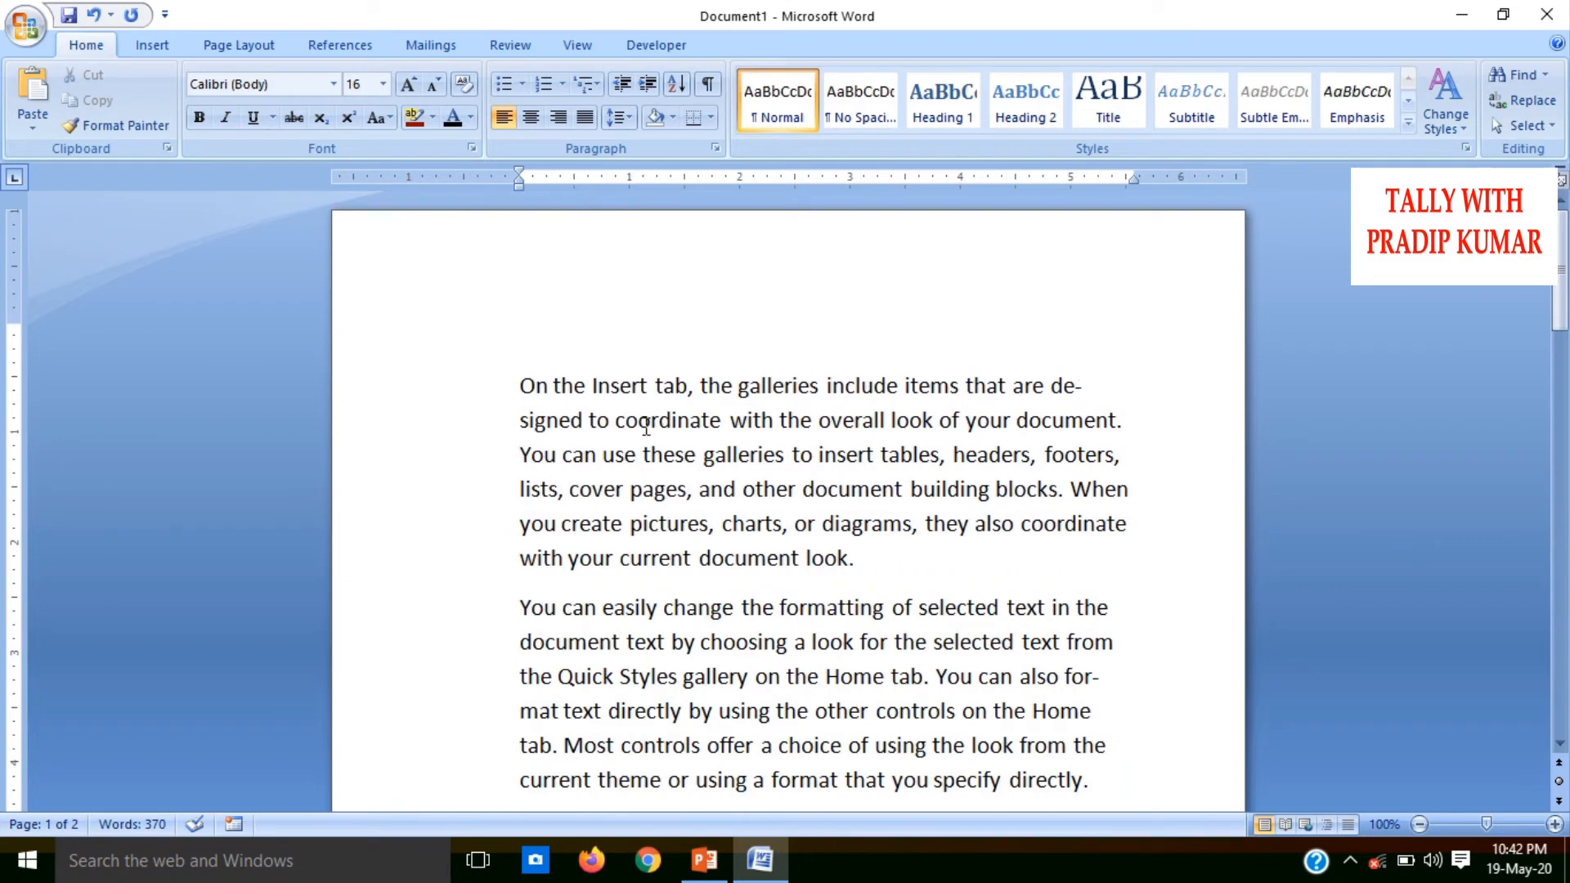
drag(1562, 269, 1563, 313)
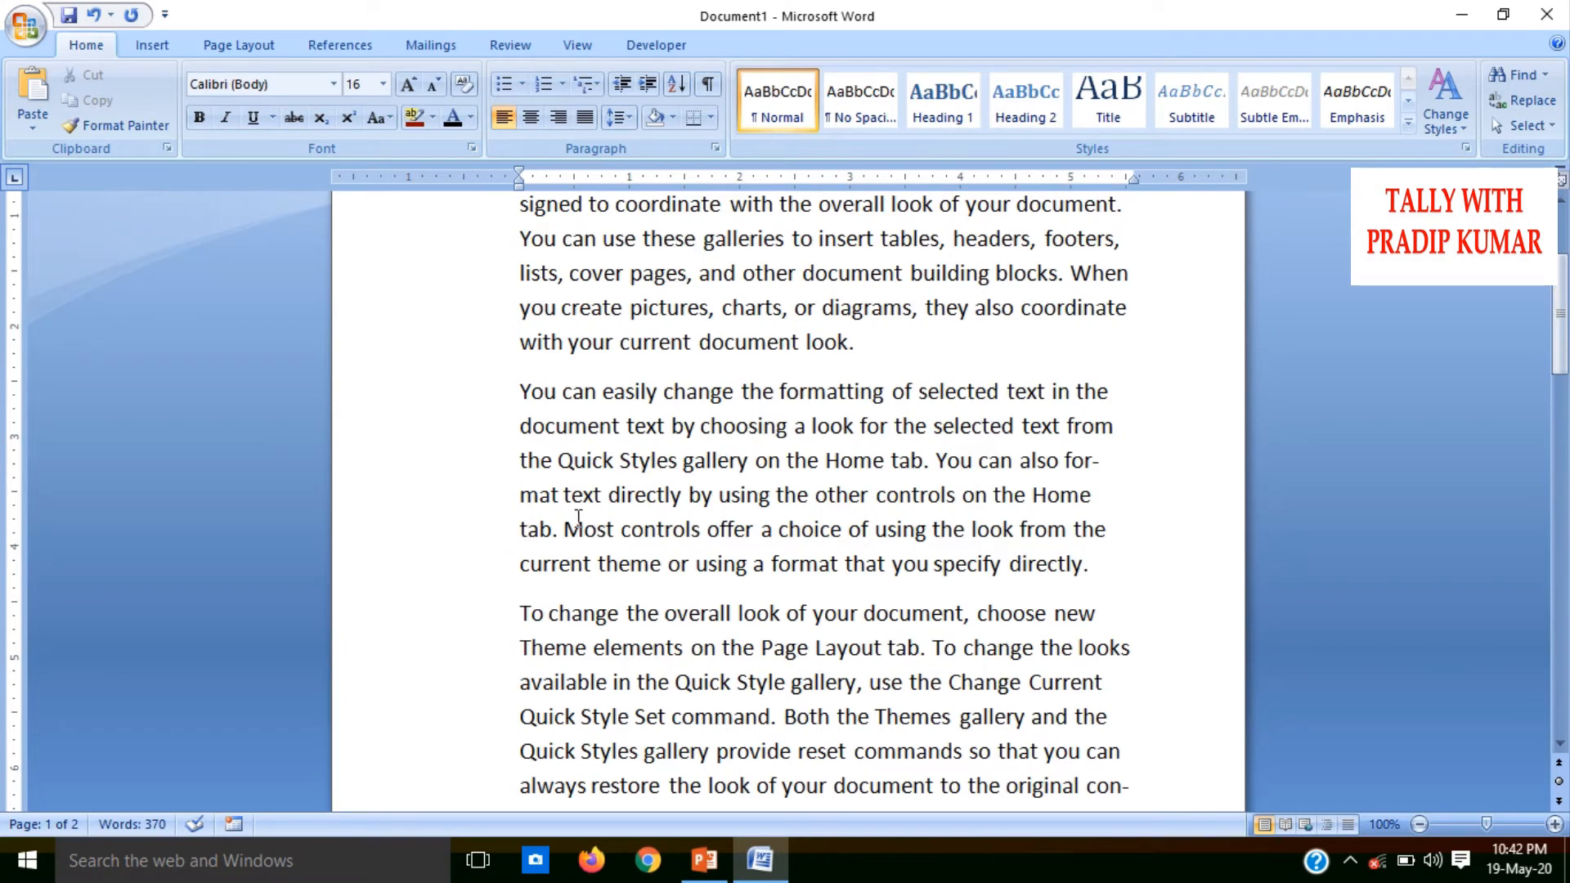
key(ctrl+a)
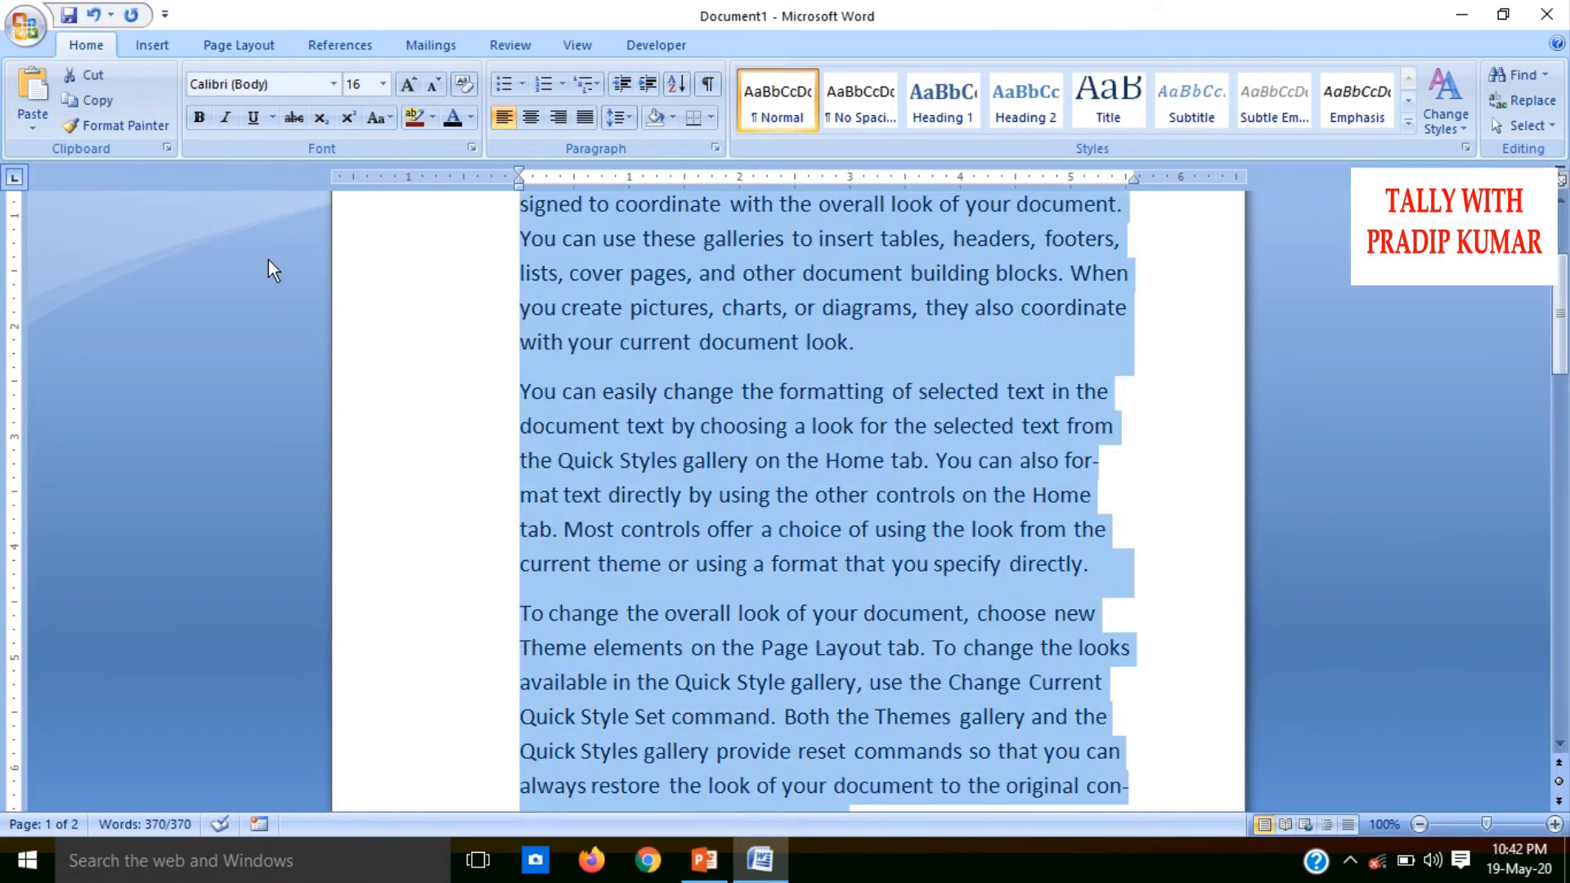
click(253, 44)
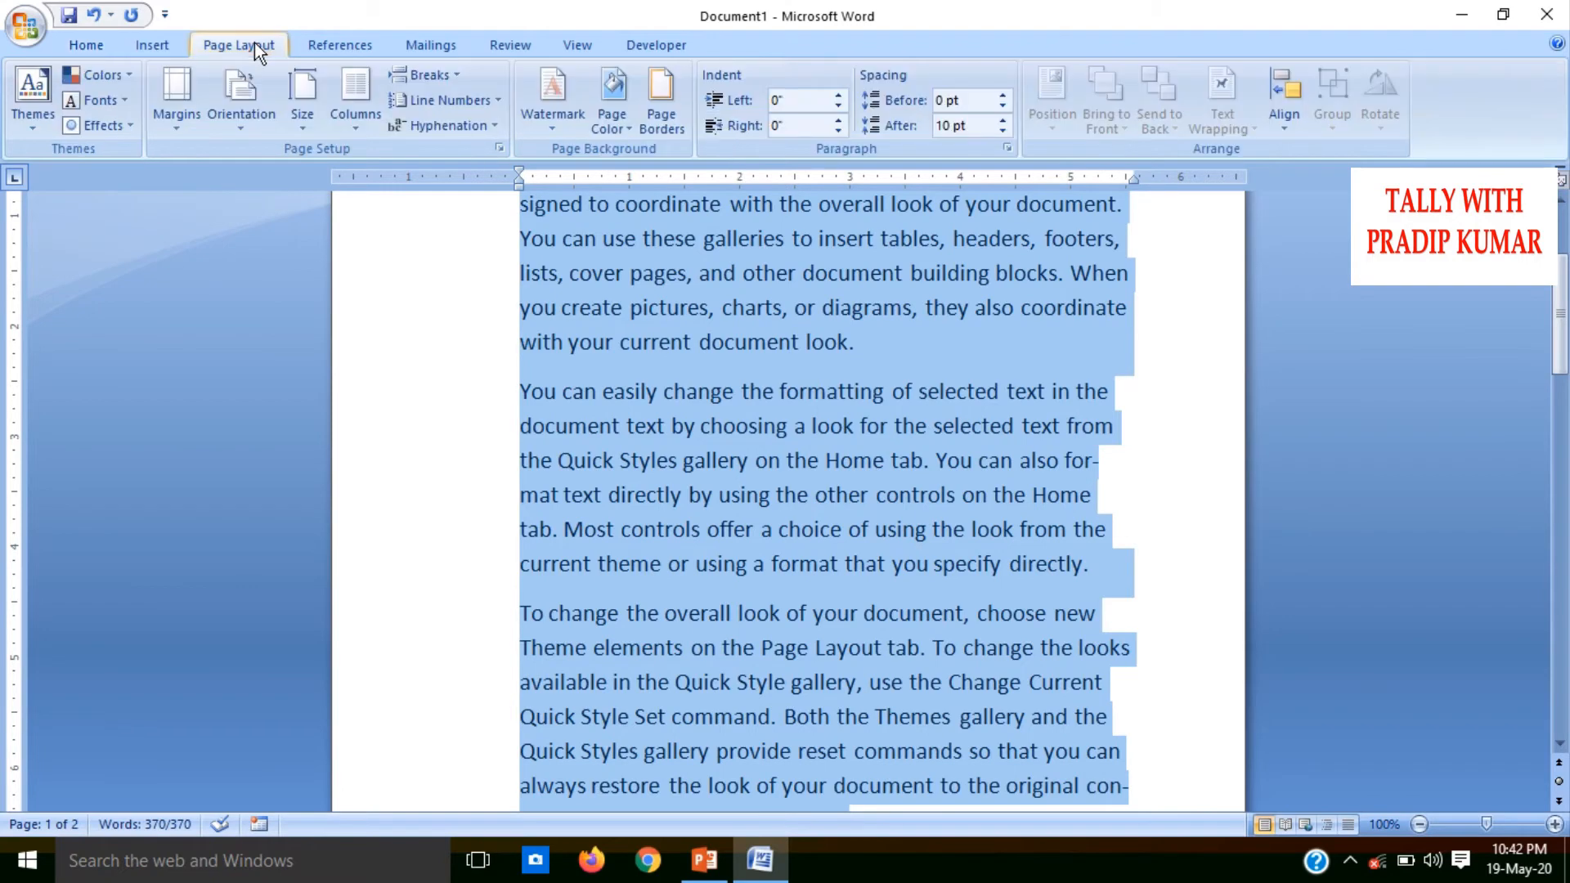
click(458, 124)
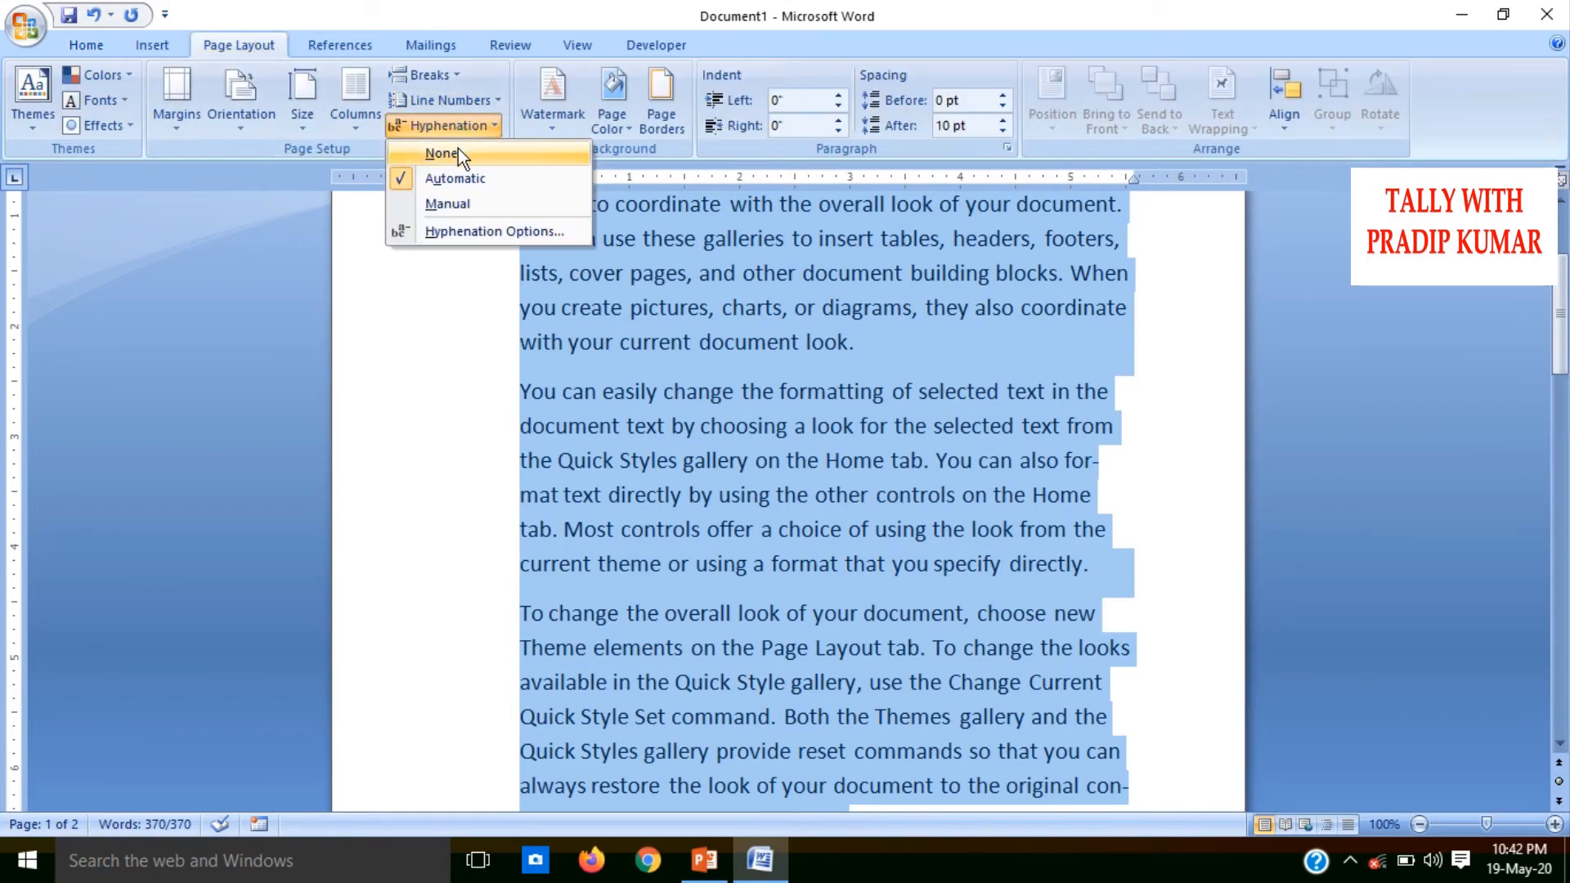
click(458, 149)
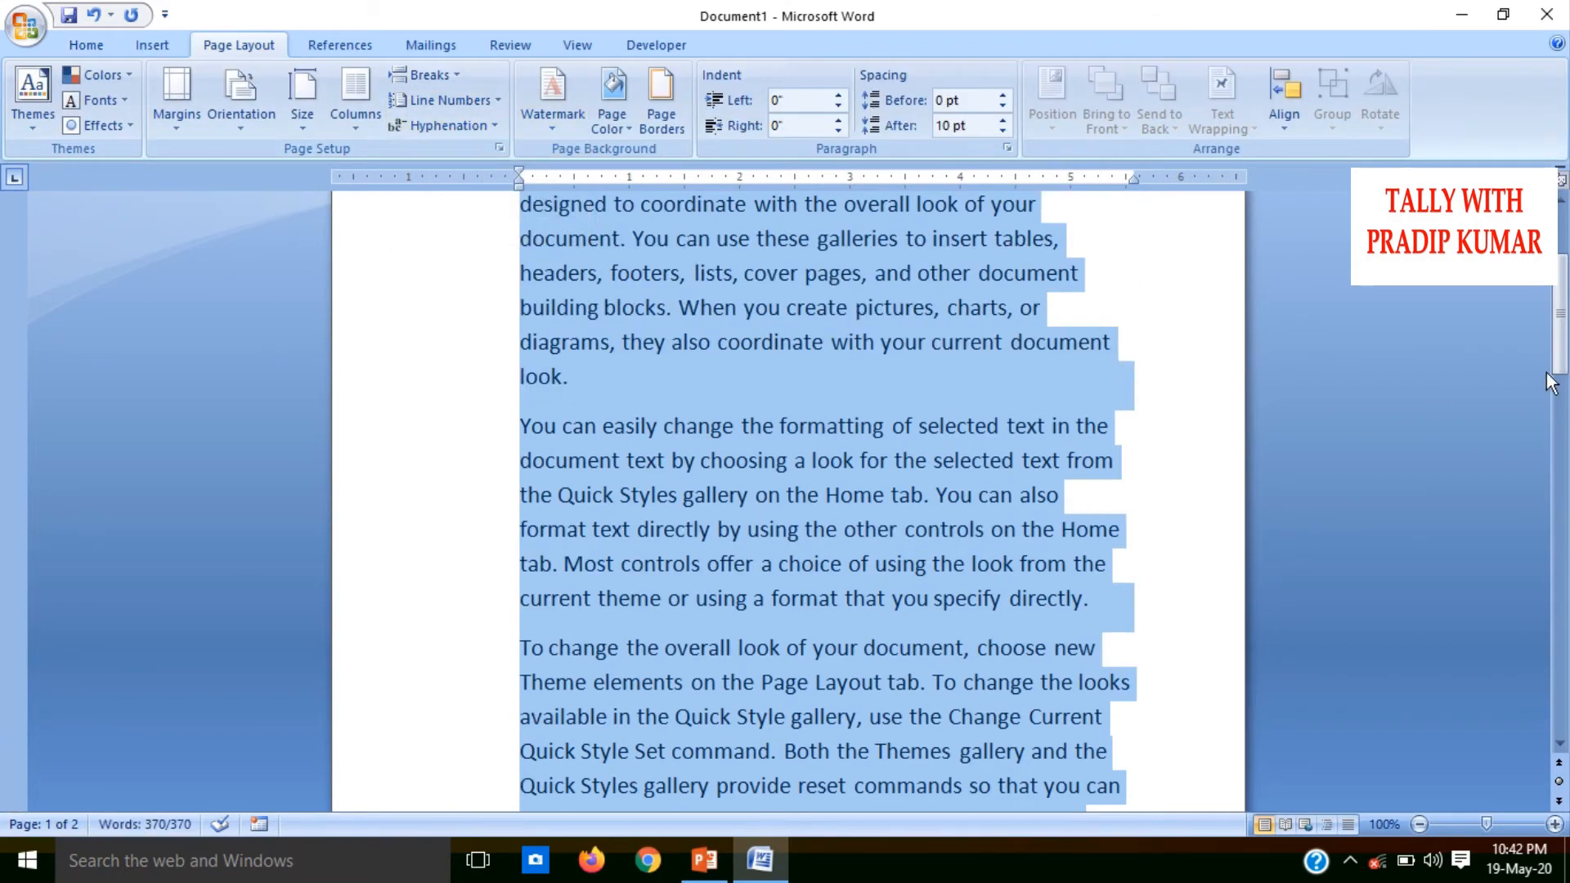
drag(1562, 359, 1563, 335)
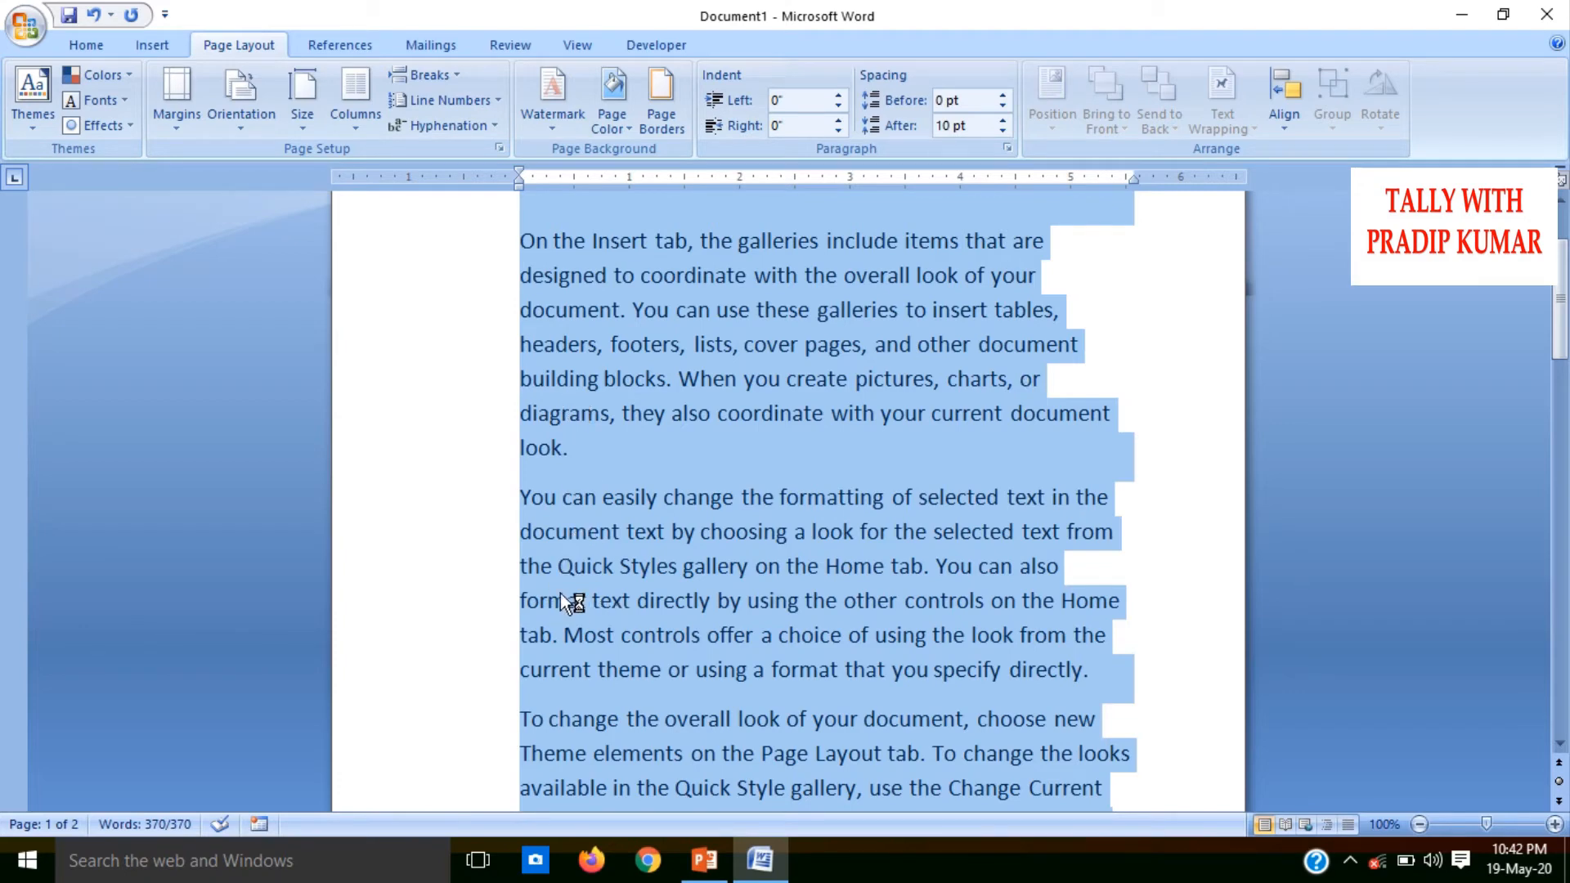
Try manual hyphenation, rejecting the break in "designed", accepting "doc-u-ment", rejecting "for-mat" and cancelling at "con-tained"
click(435, 121)
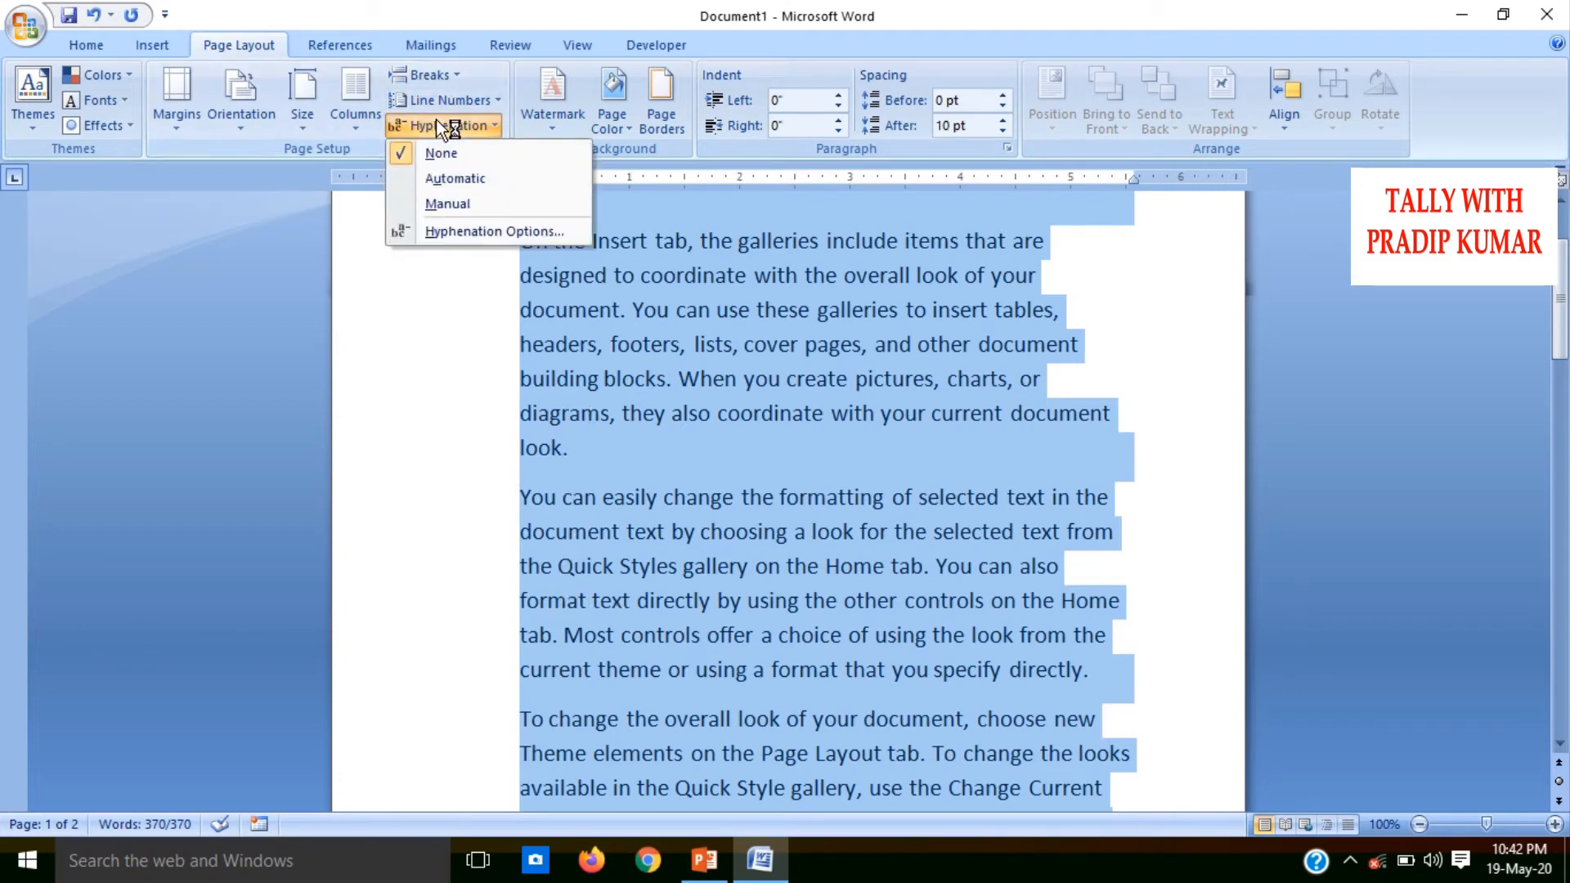
click(478, 206)
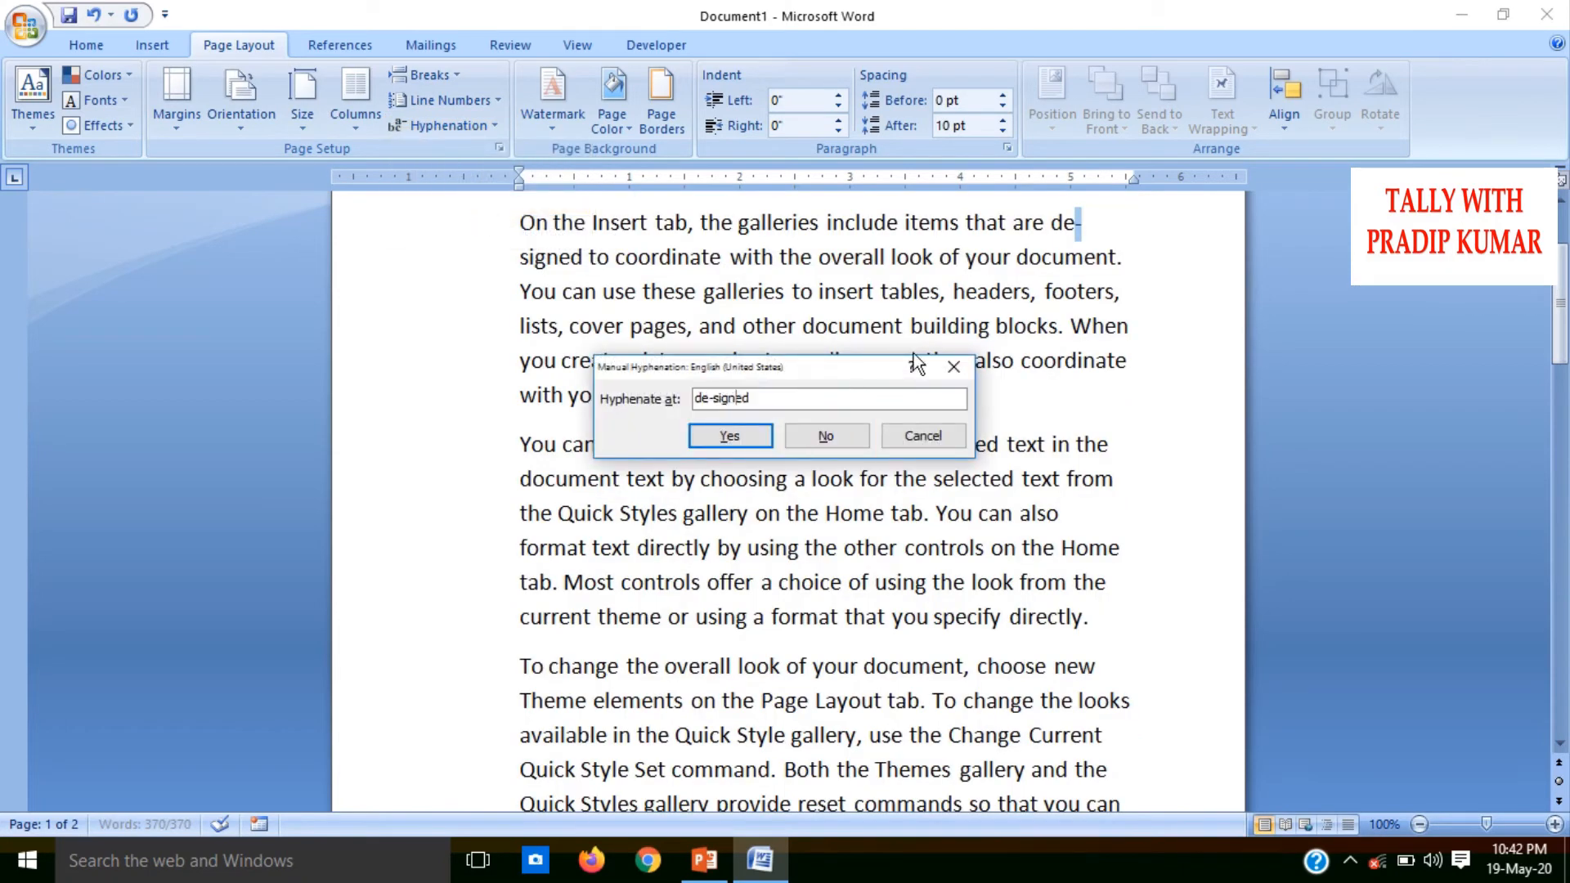
click(855, 436)
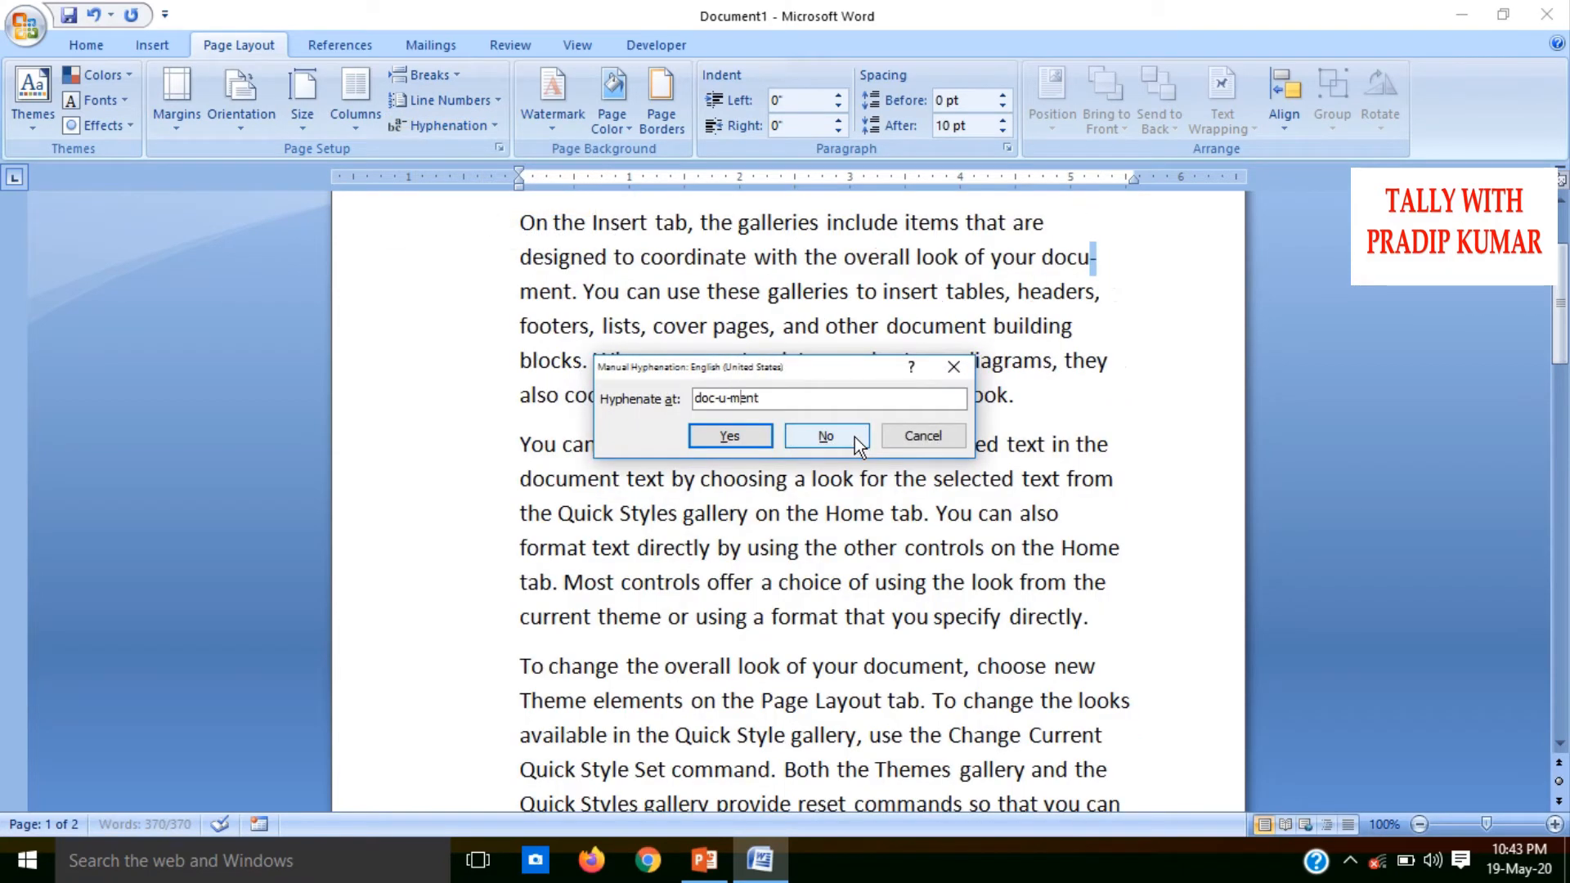
click(744, 443)
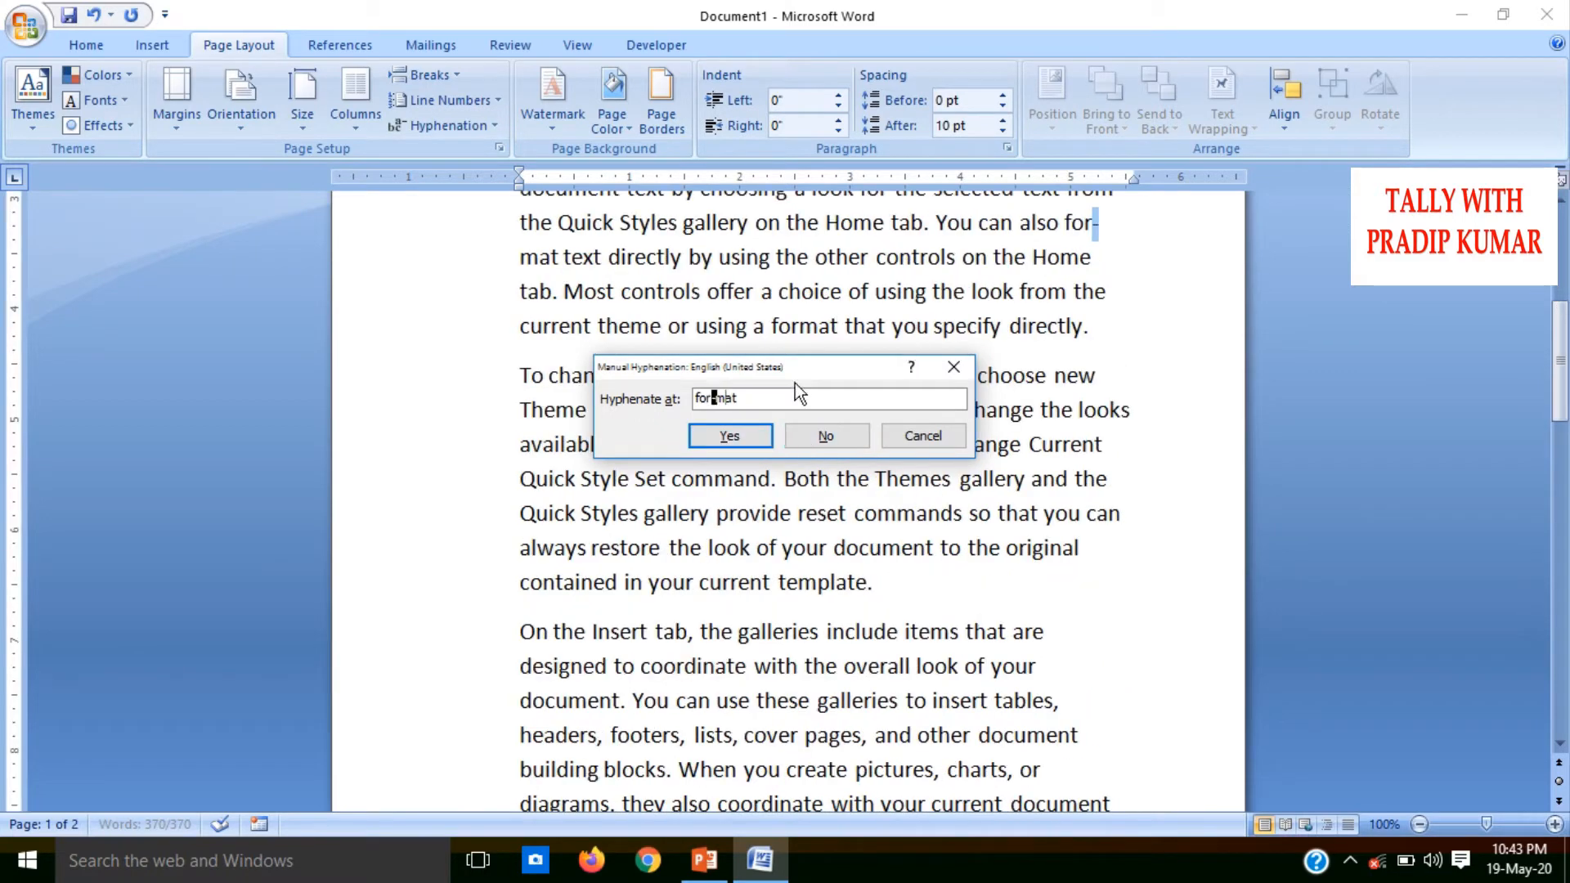
click(808, 440)
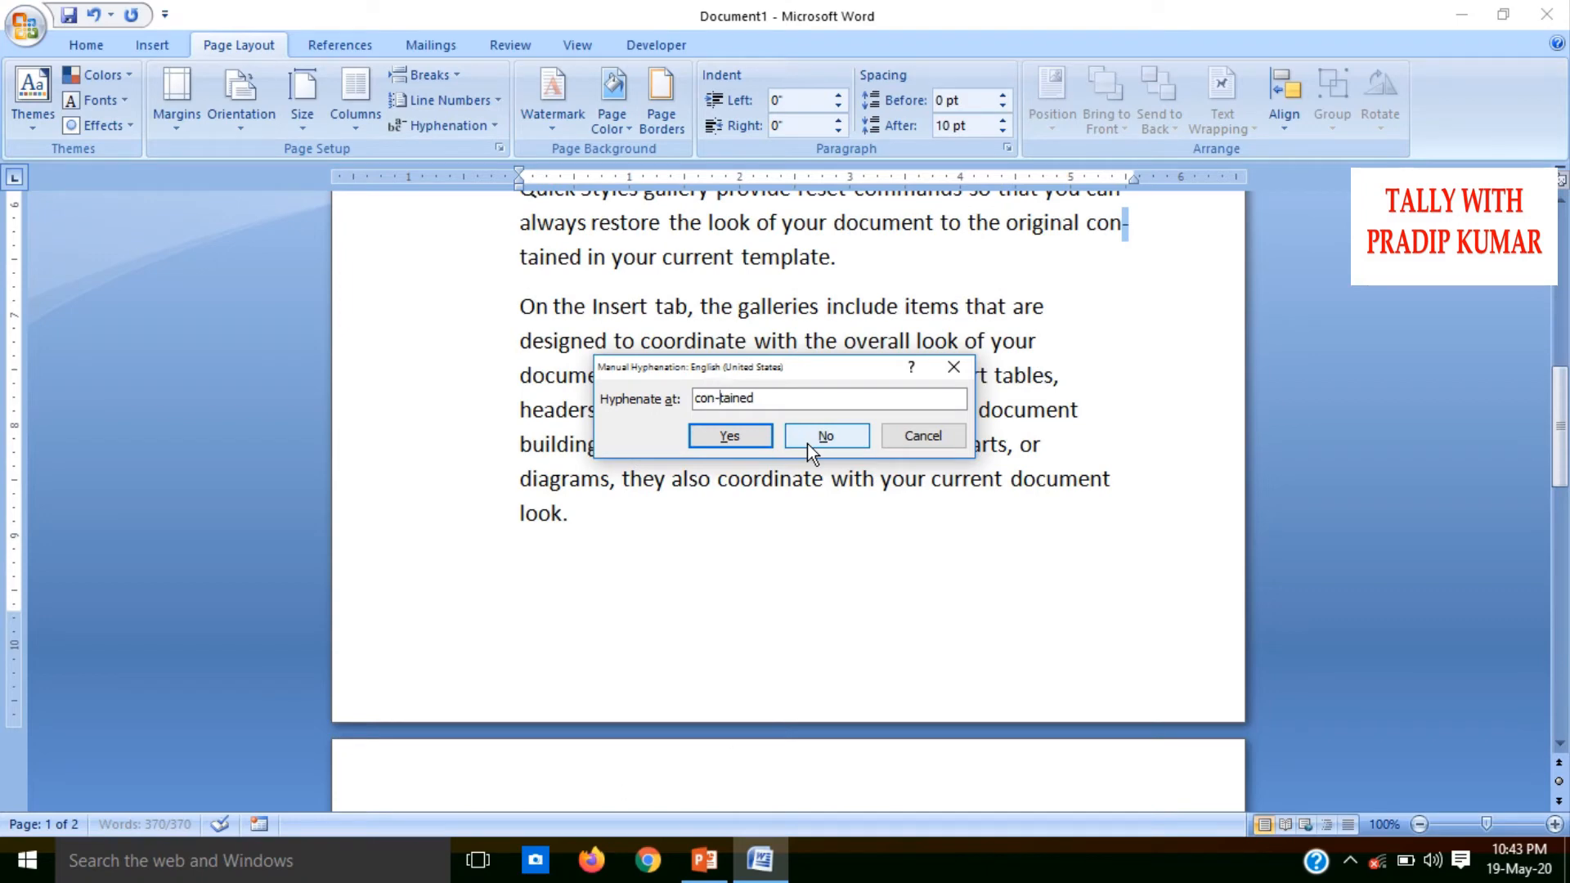
click(921, 435)
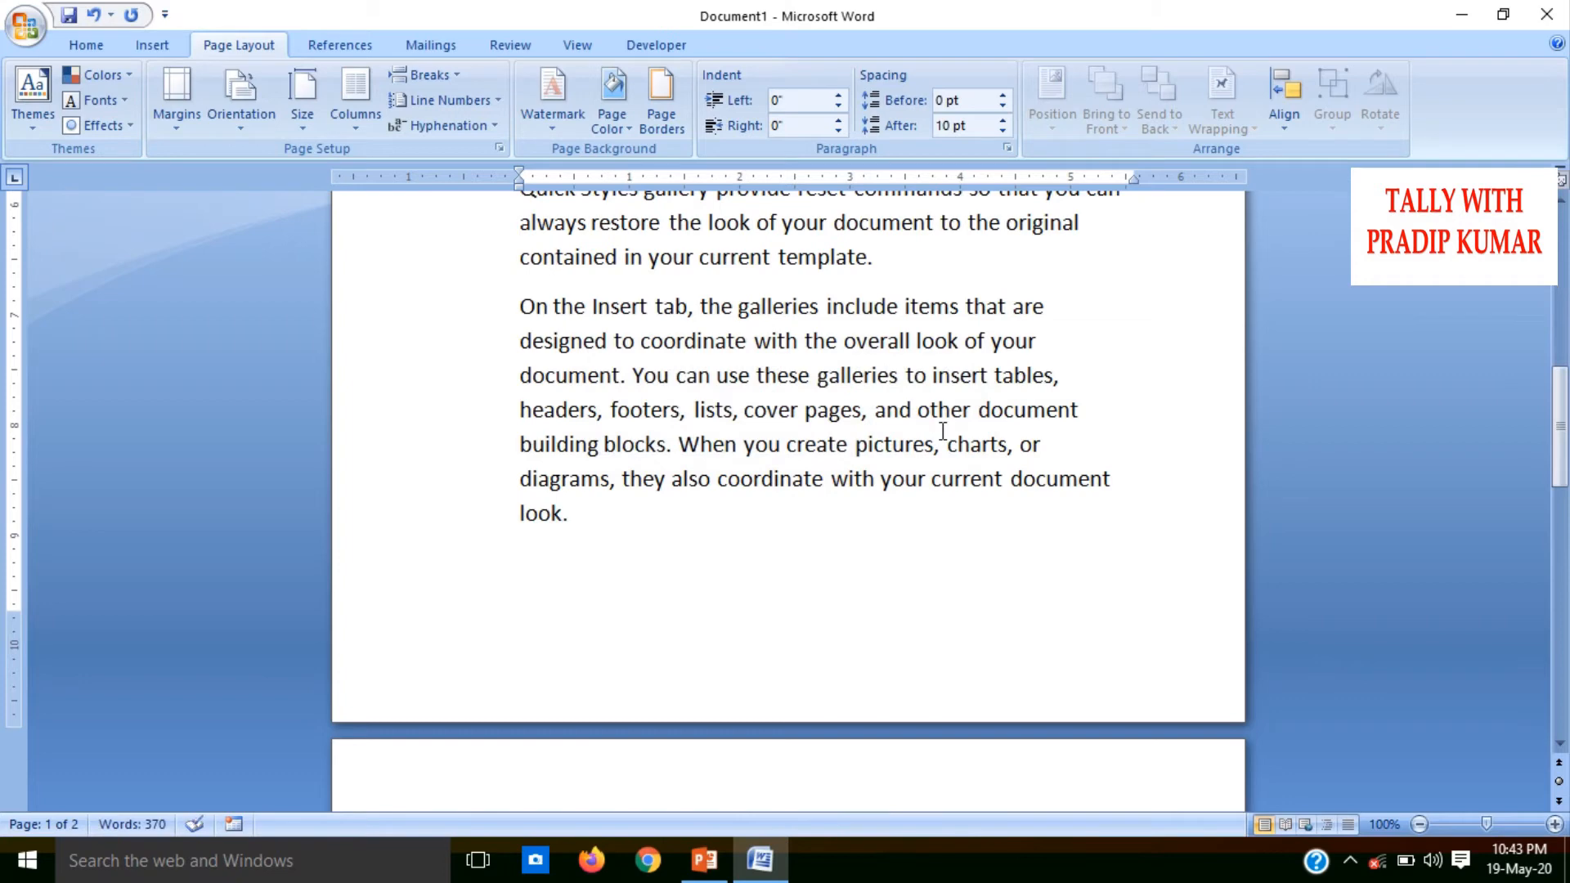
Select all the text and set its hyphenation to None
key(ctrl+a)
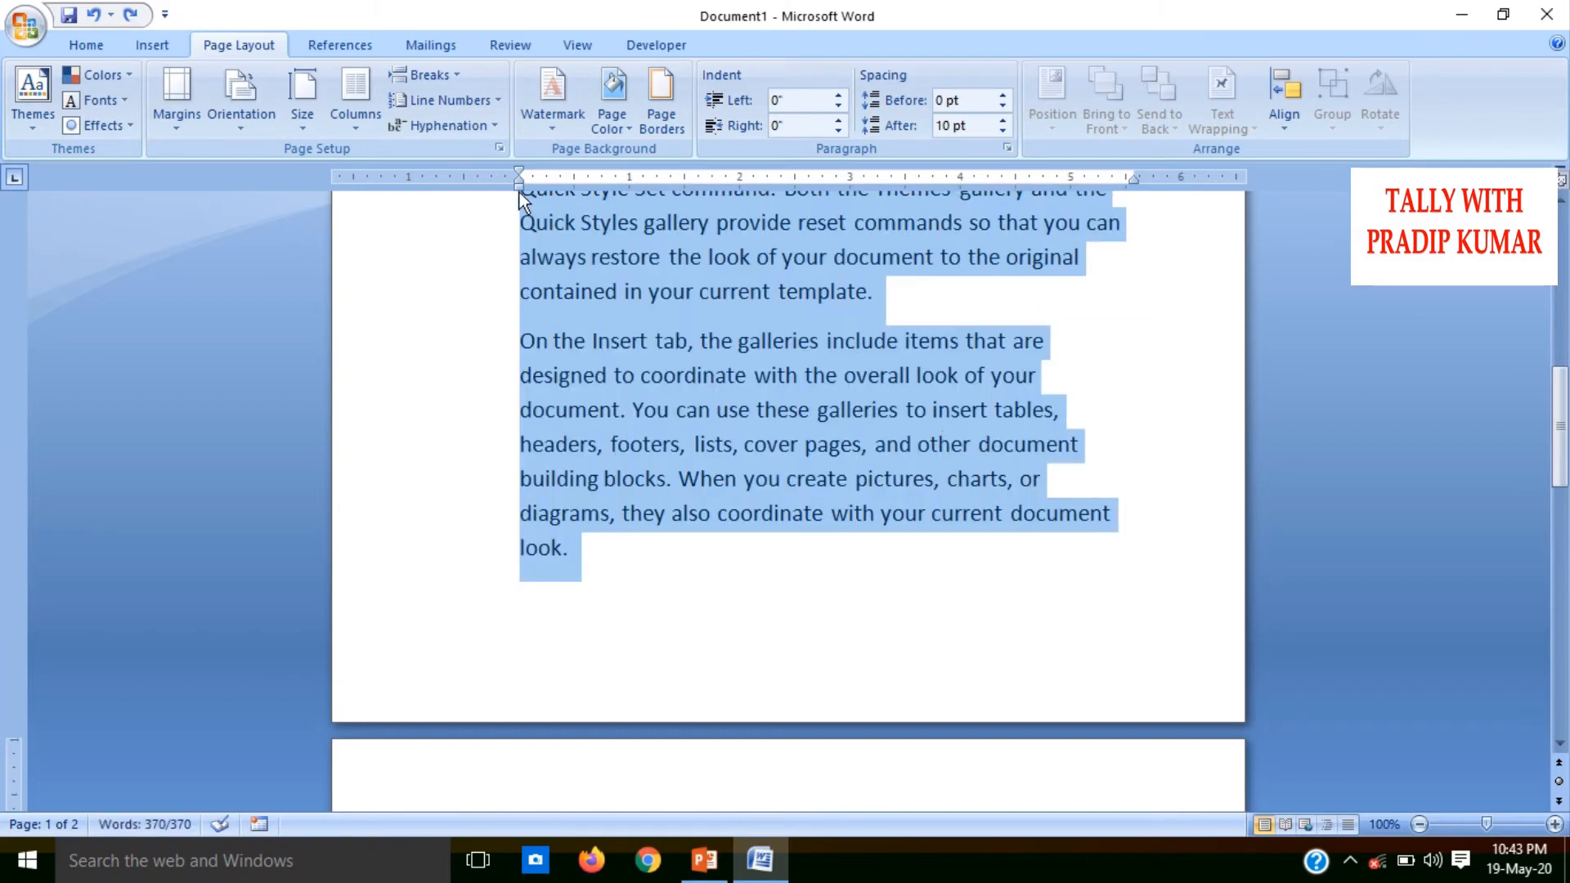
click(446, 129)
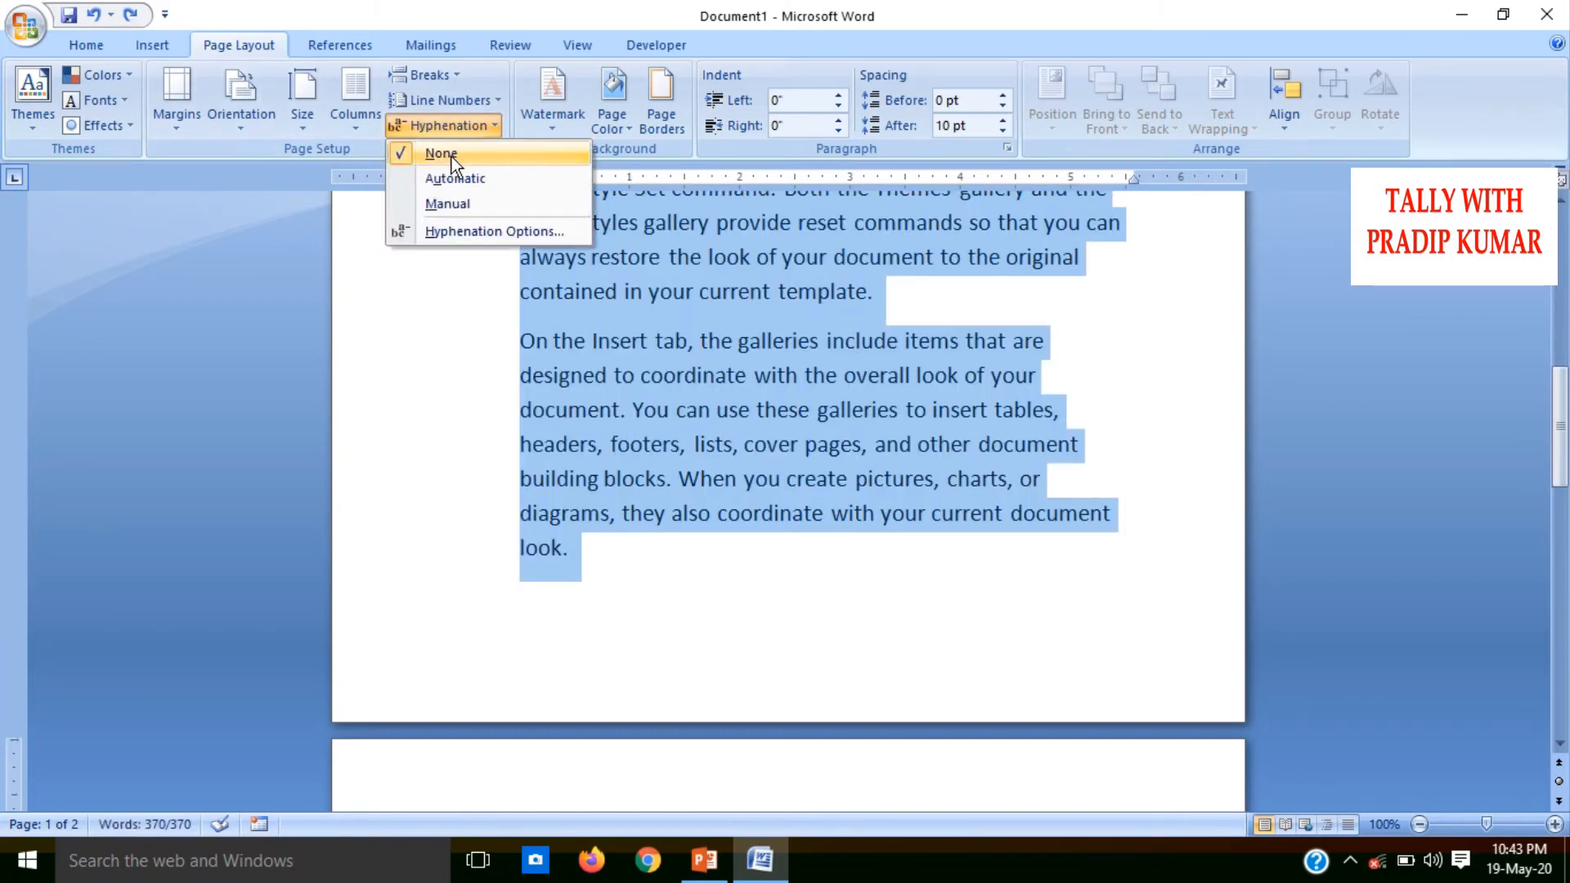
click(451, 155)
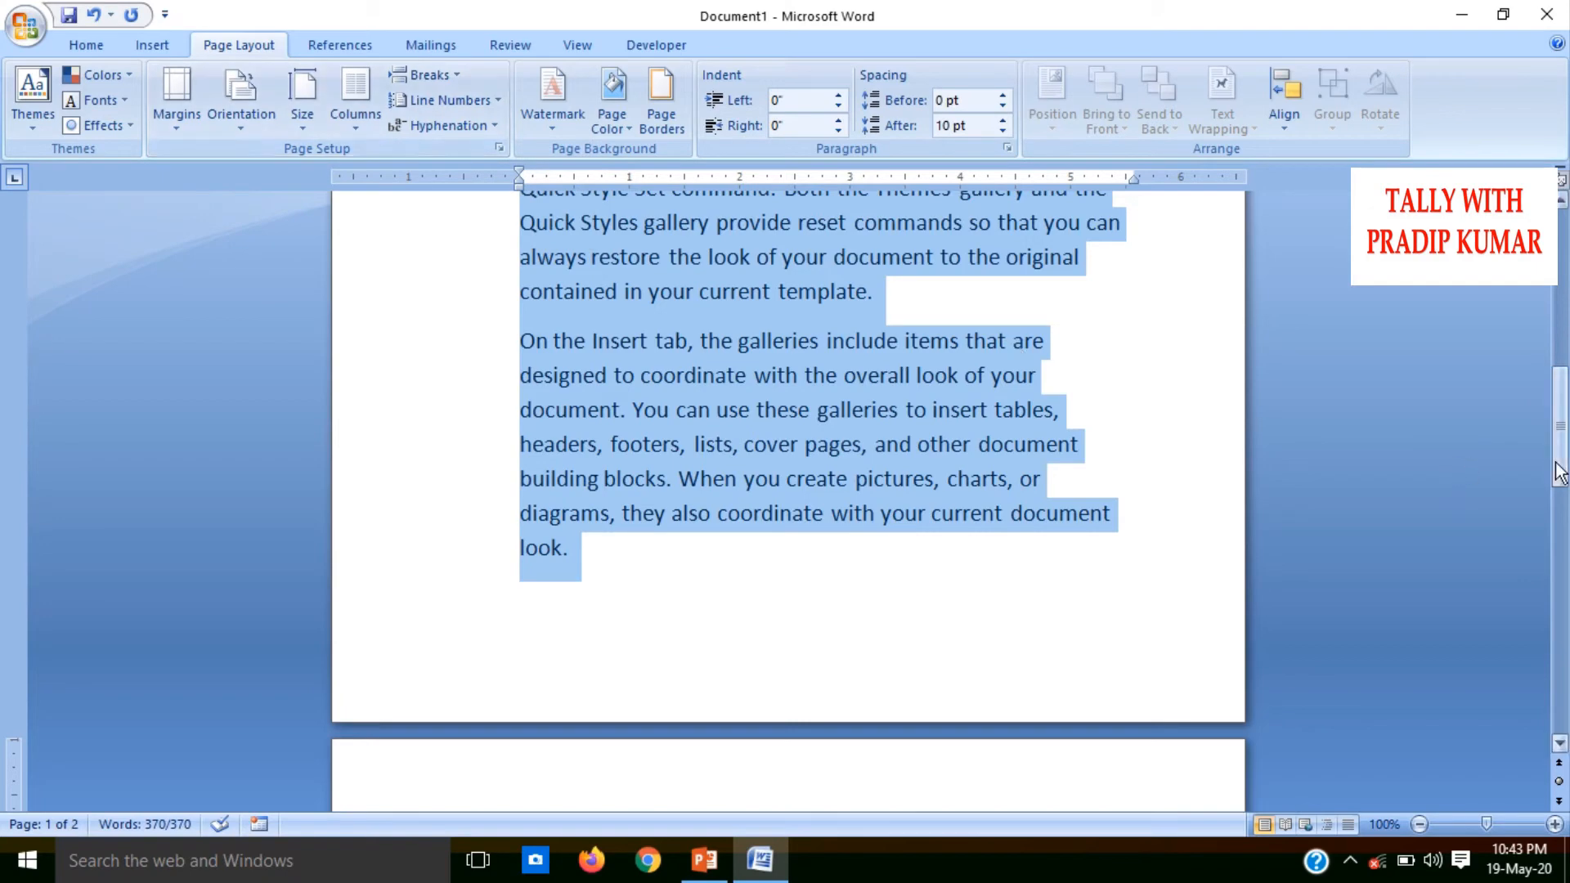
Delete all the selected text and paste the three sample paragraphs in its place
drag(1557, 473, 1557, 355)
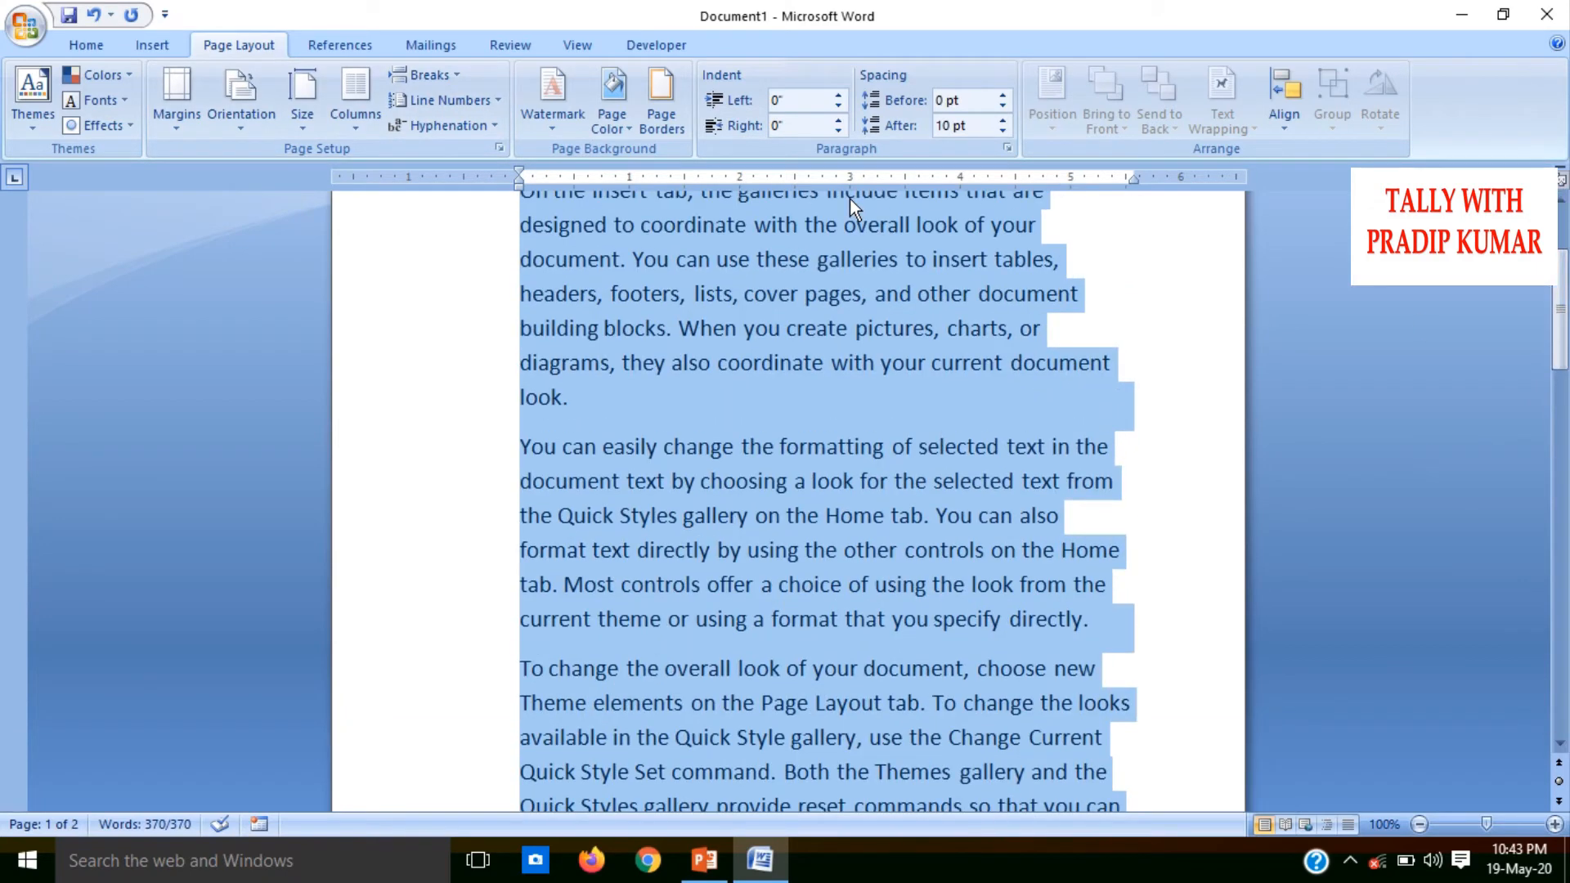
key(Delete)
text(On the Insert tab, the galleries include items that are designed to coordinate with the overall look of your document. You can use these galleries to insert tables, headers, footers, lists, cover pages, and other document building blocks. When you create pictures, charts, or diagrams, they also coordinate with your current document look.\nYou can easily change the formatting of selected text in the document text by choosing a look for the selected text from the Quick Styles gallery on the Home tab. You can also format text directly by using the other controls on the Home tab. Most controls offer a choice of using the look from the current theme or using a format that you specify directly.\nTo change the overall look of your document, choose new Theme elements on the Page Layout tab. To change the looks available in the Quick Style gallery, use the Change Current Quick Style Set command. Both the Themes gallery and the Quick Styles gallery provide reset commands so that you can always restore the look of your document to the original contained in your current template.)
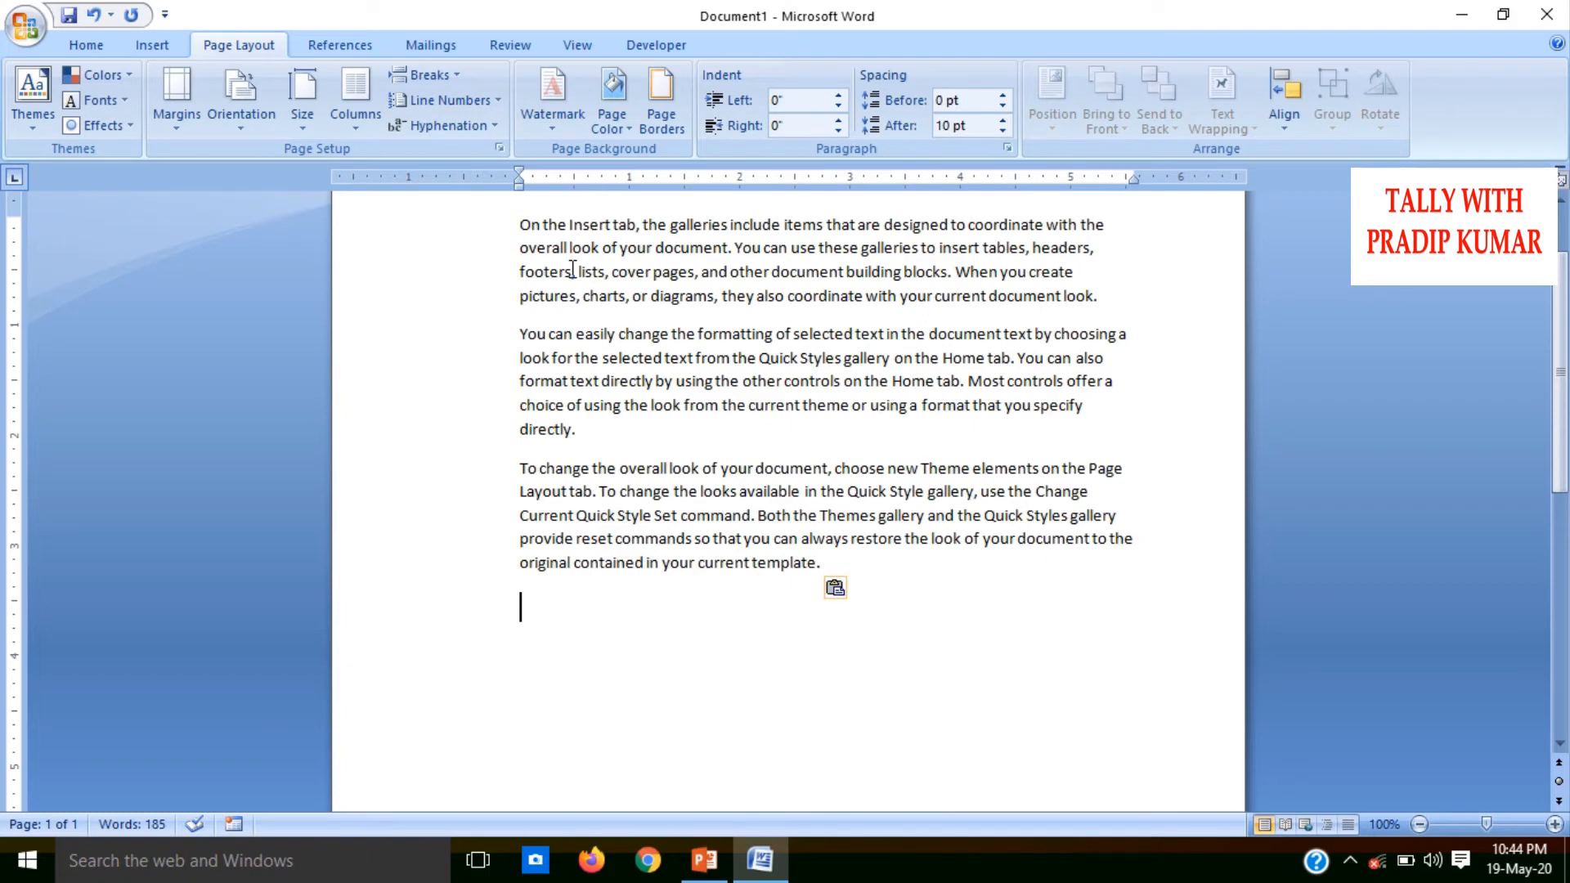
ctrl+scroll(572, 269, down, 2)
ctrl+scroll(571, 269, down, 4)
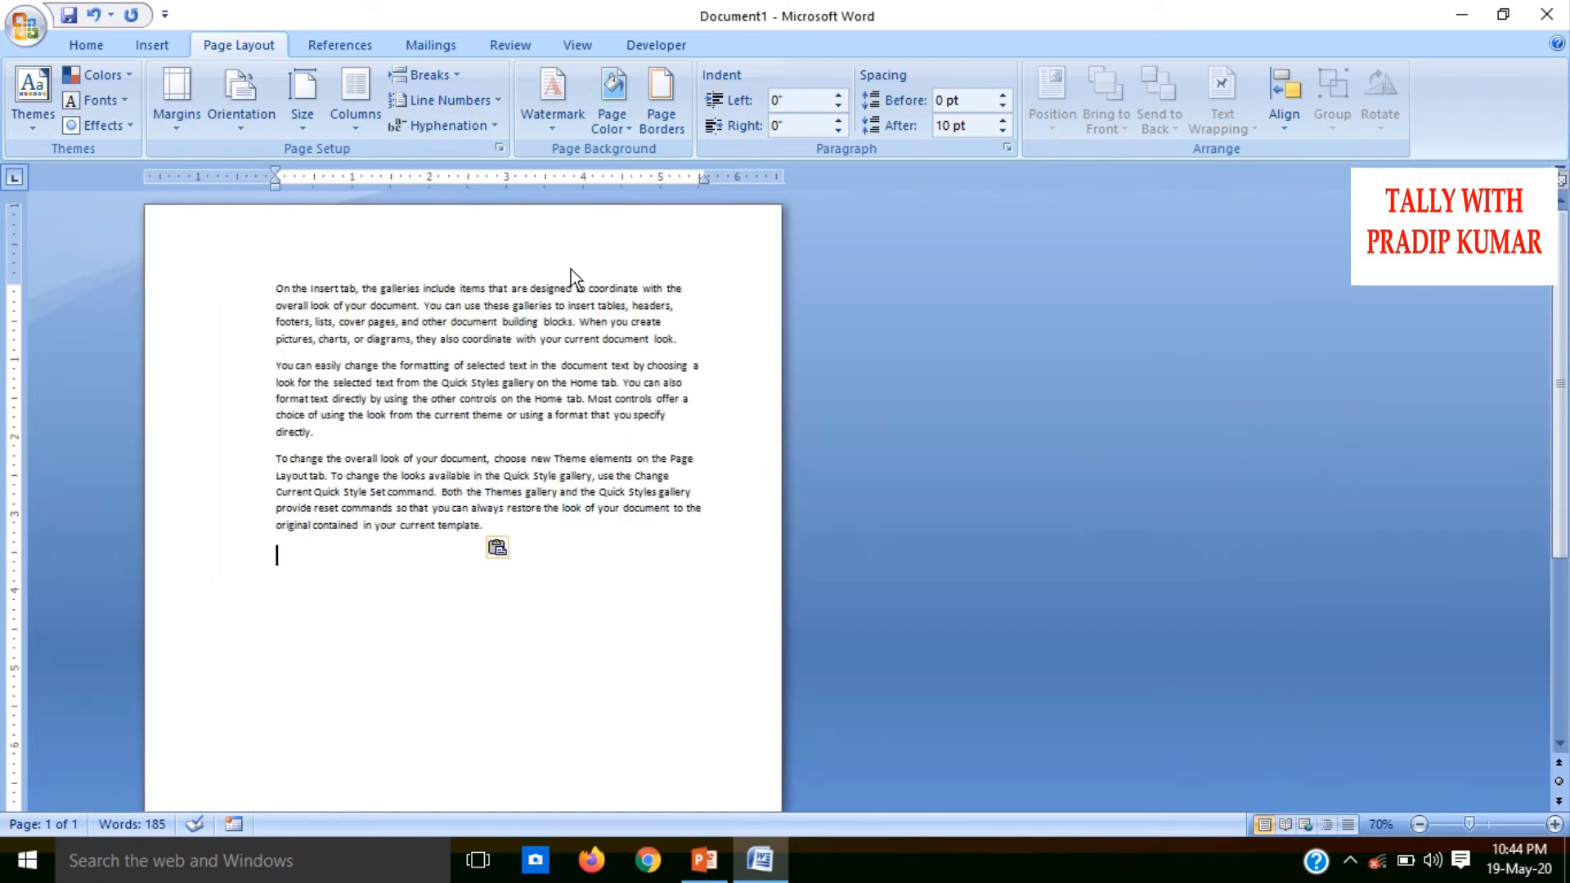
Start a custom text watermark for the document and replace its default text with the channel name in capital letters
ctrl+scroll(570, 268, up, 3)
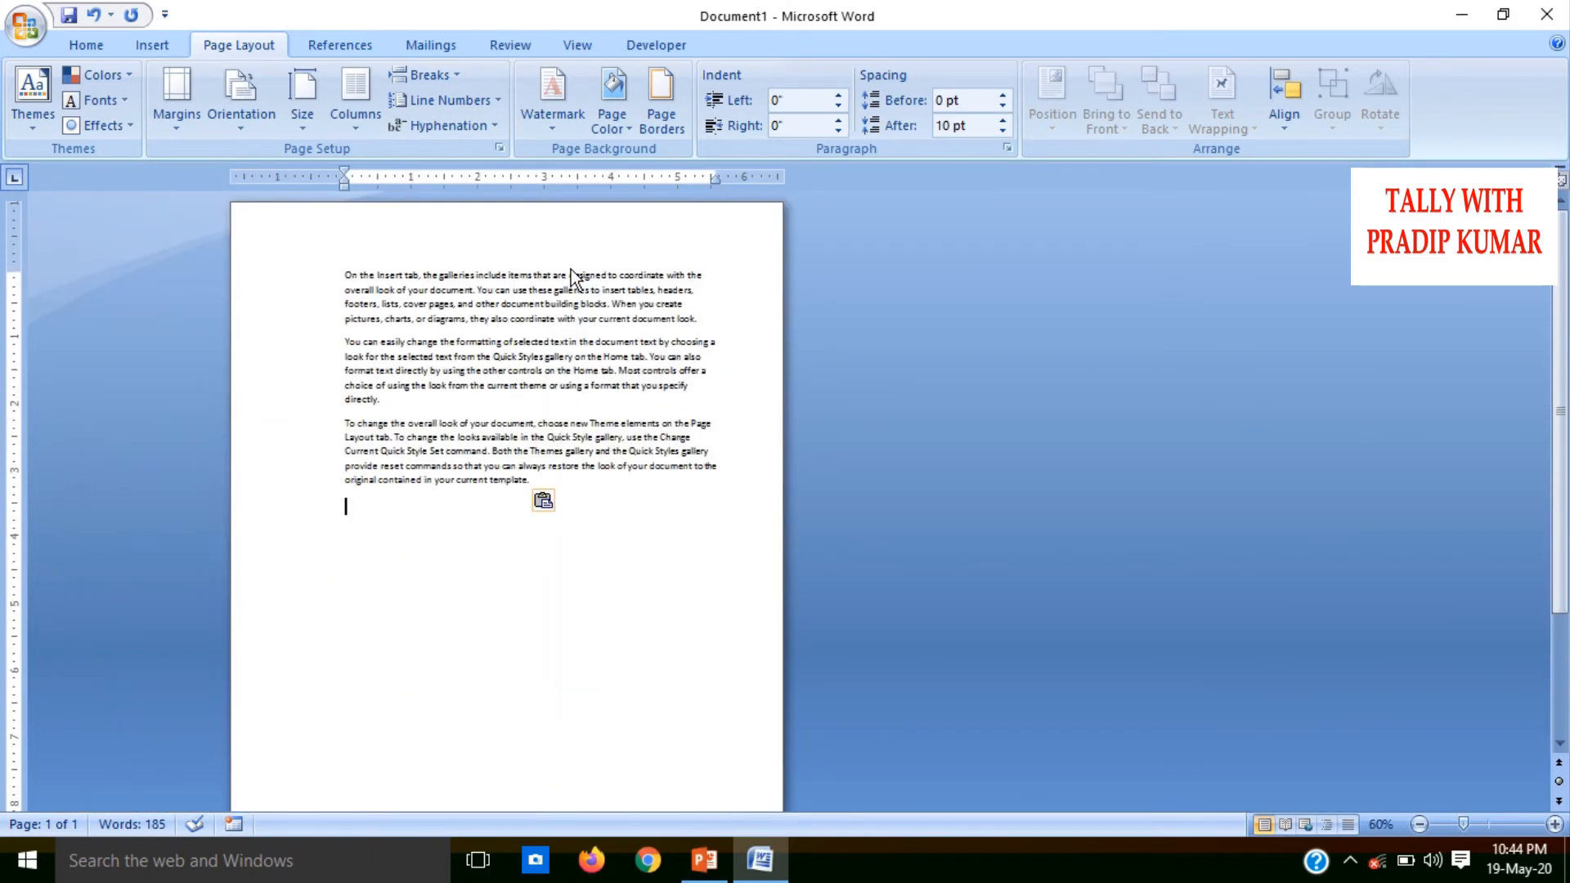
ctrl+scroll(570, 268, down, 2)
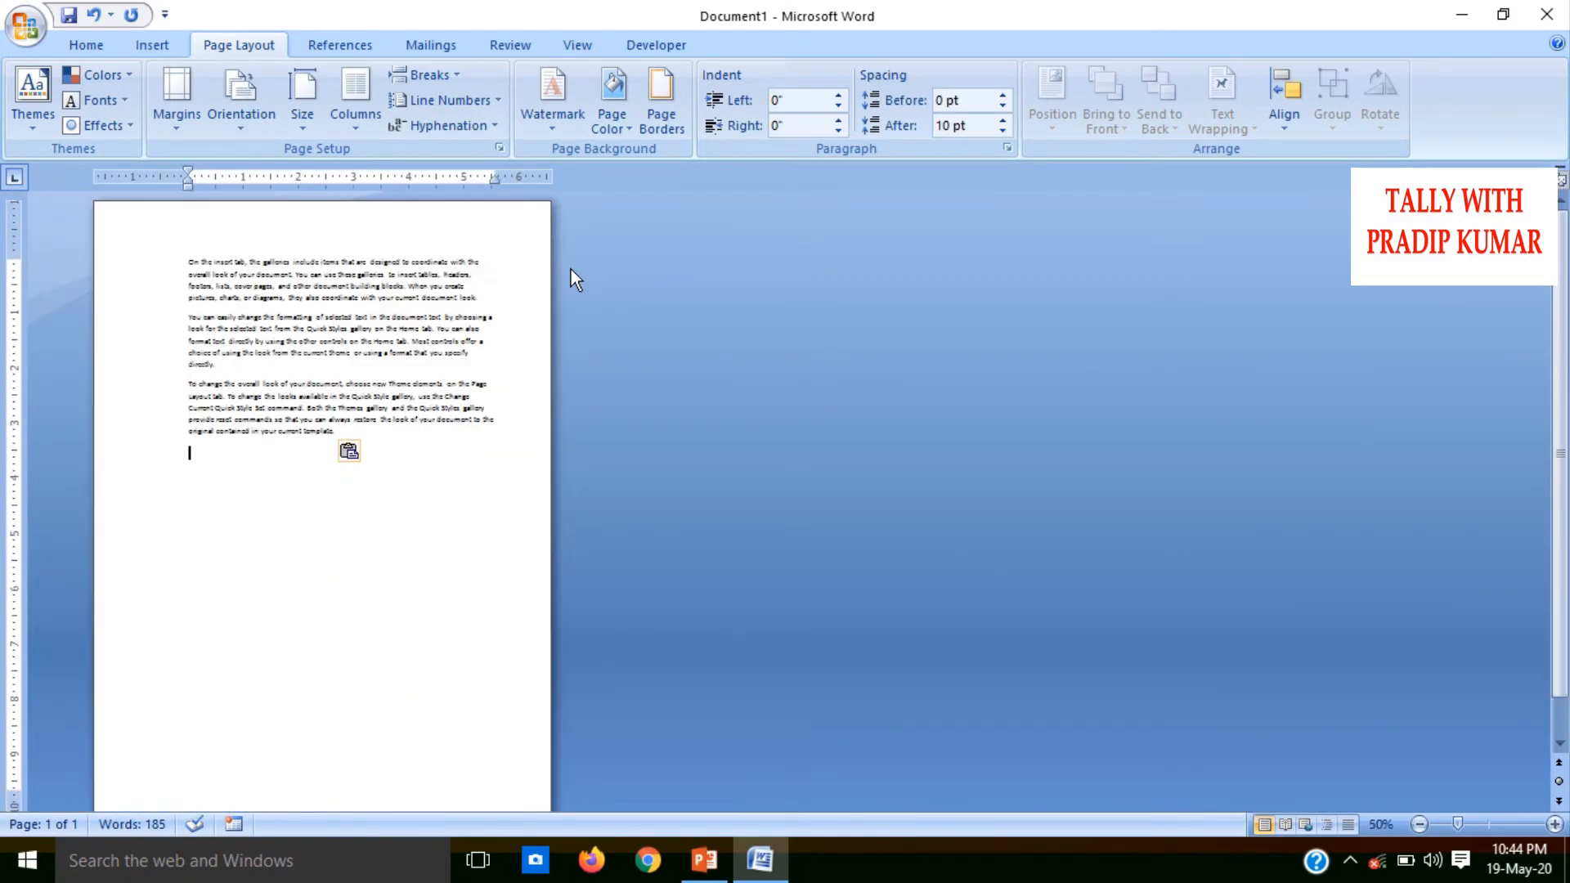
click(559, 125)
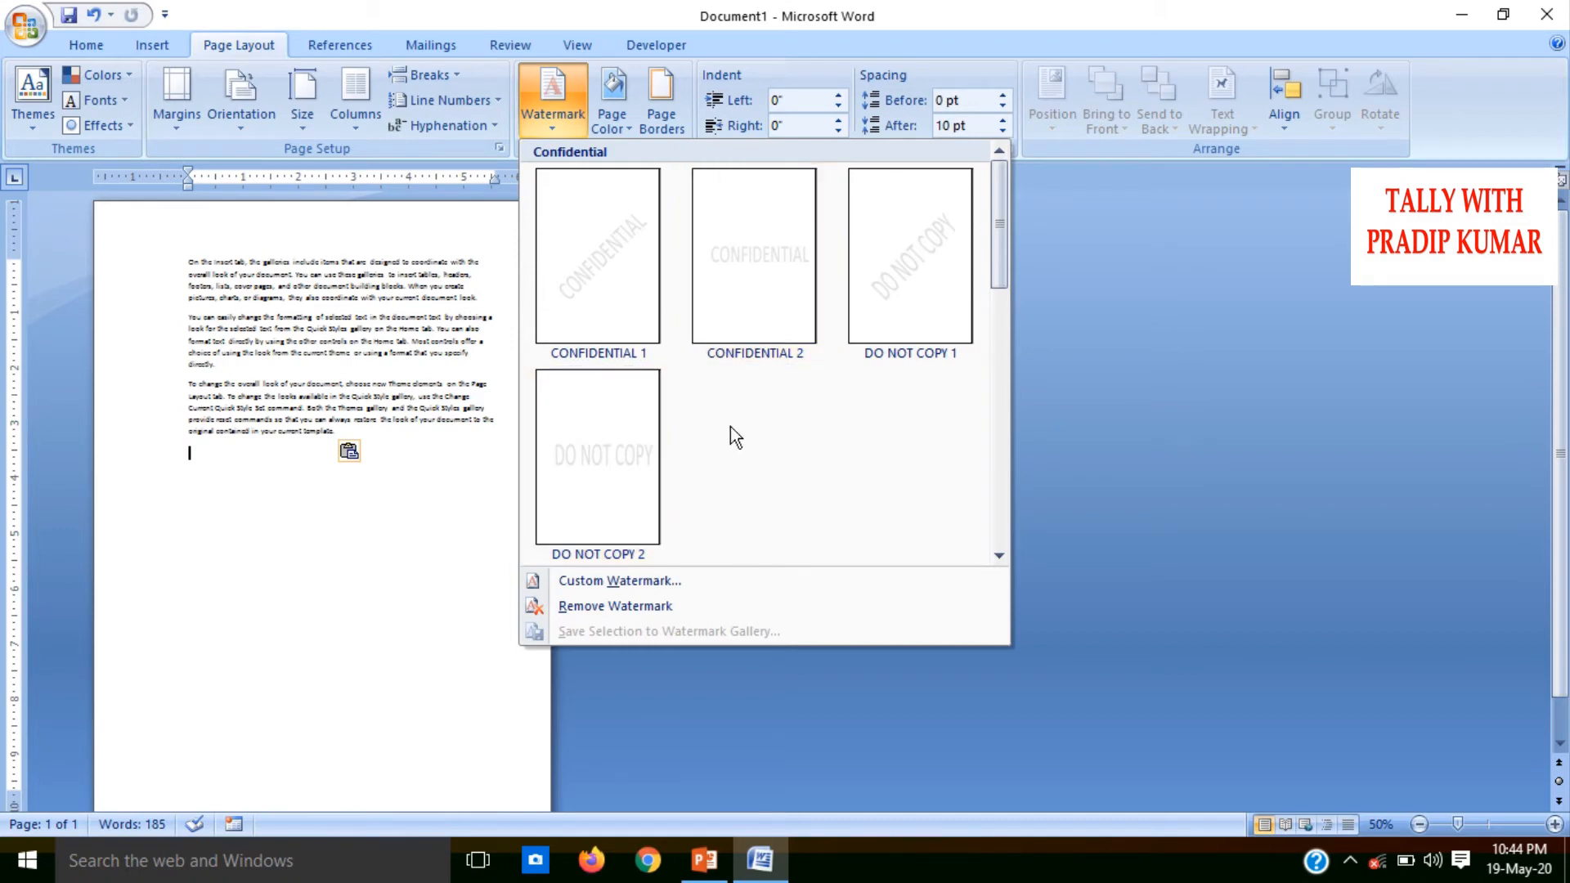
click(641, 577)
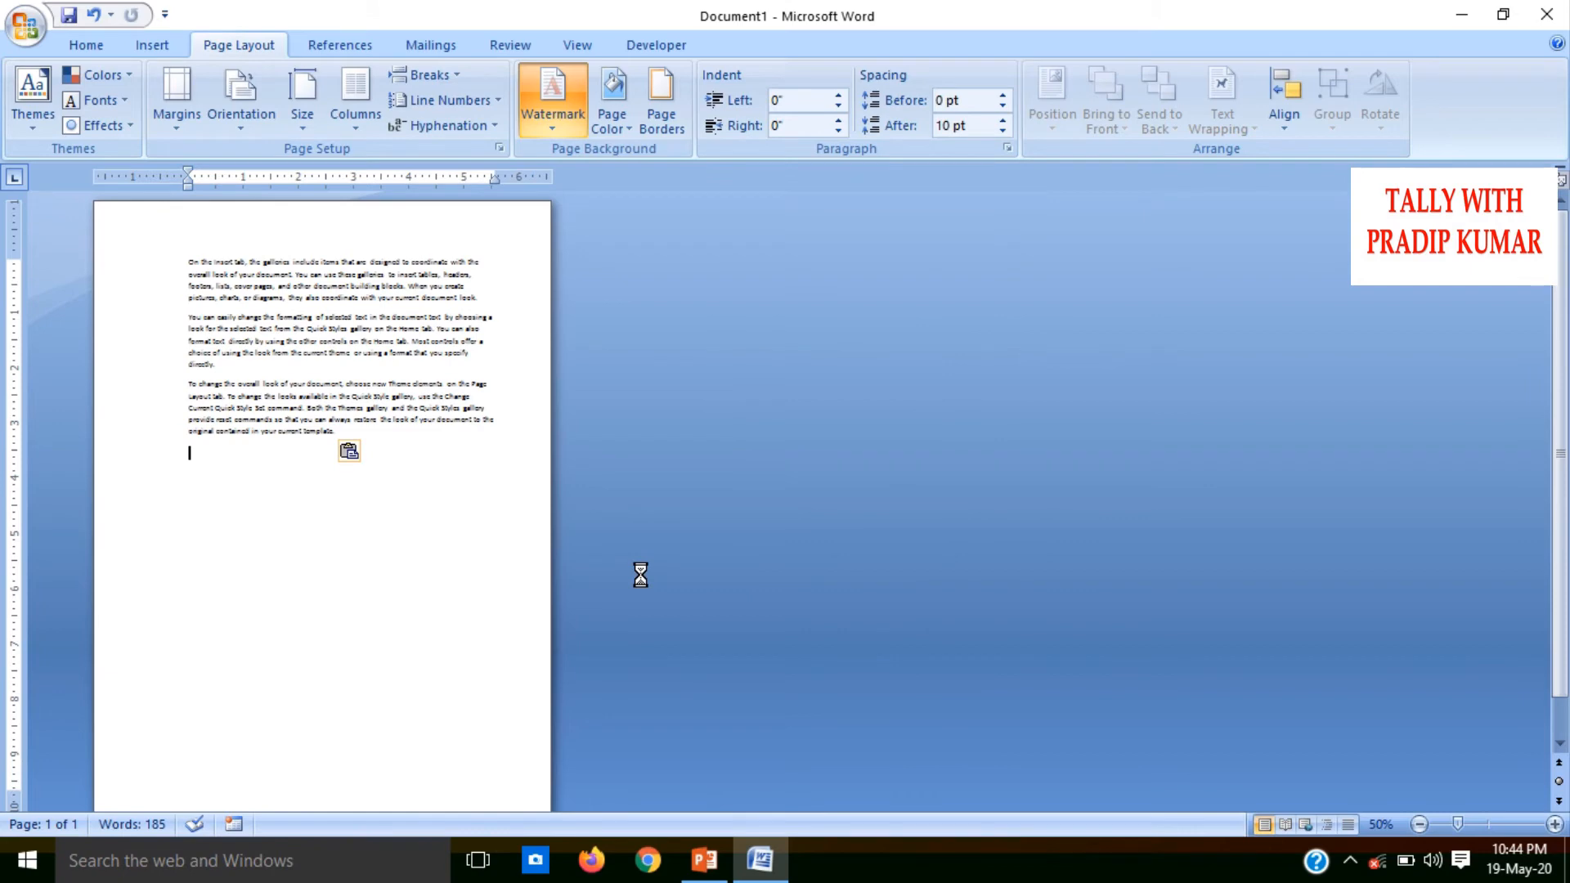
key(XF86AudioMute)
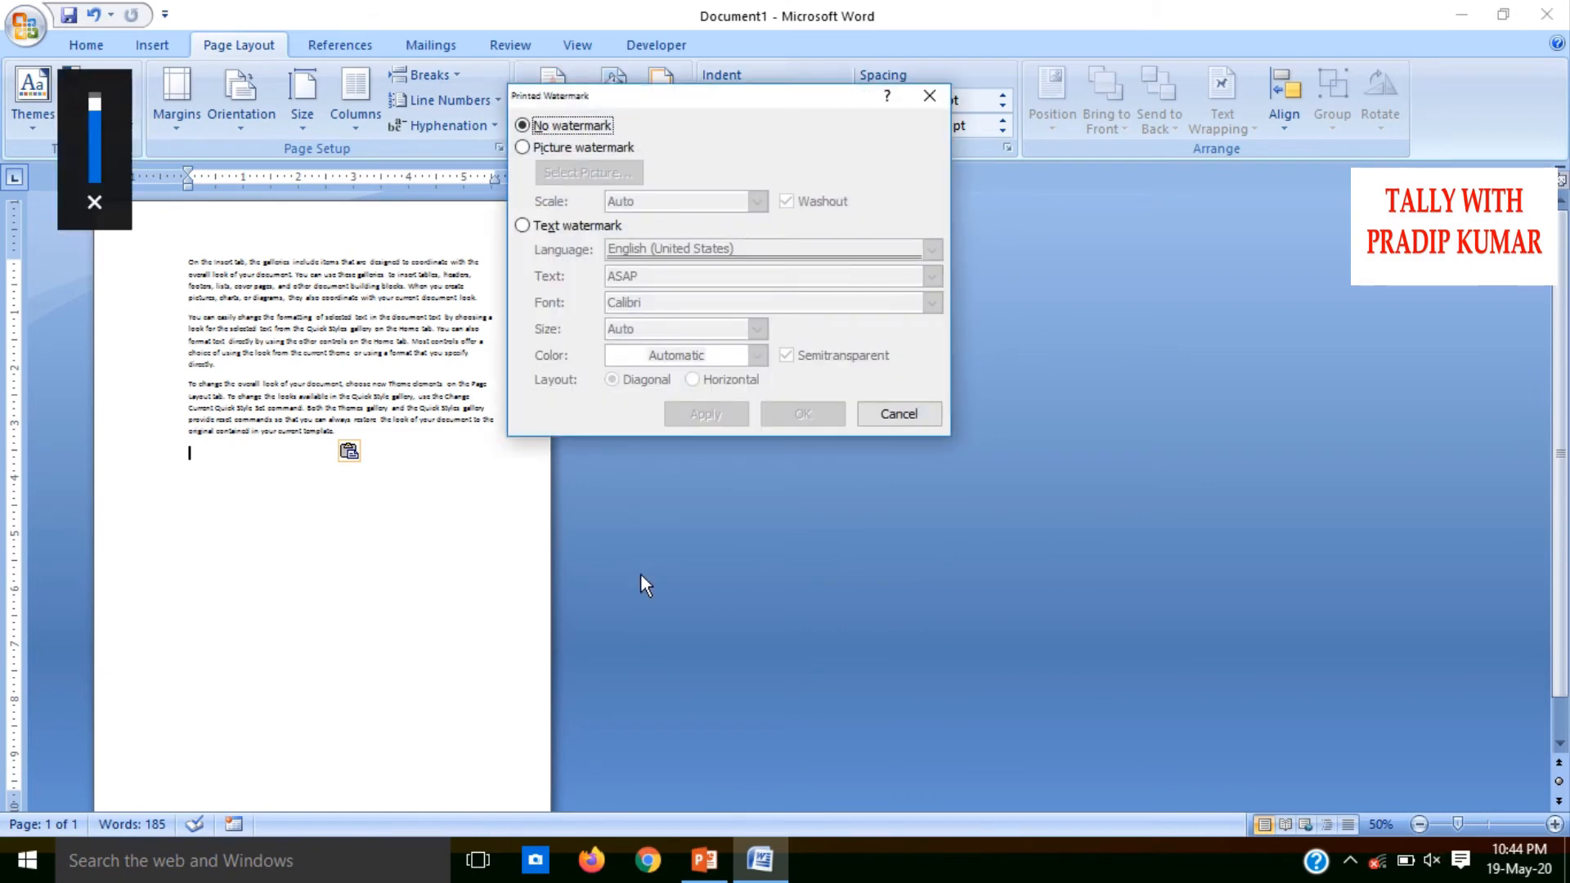
click(531, 229)
drag(651, 275, 584, 272)
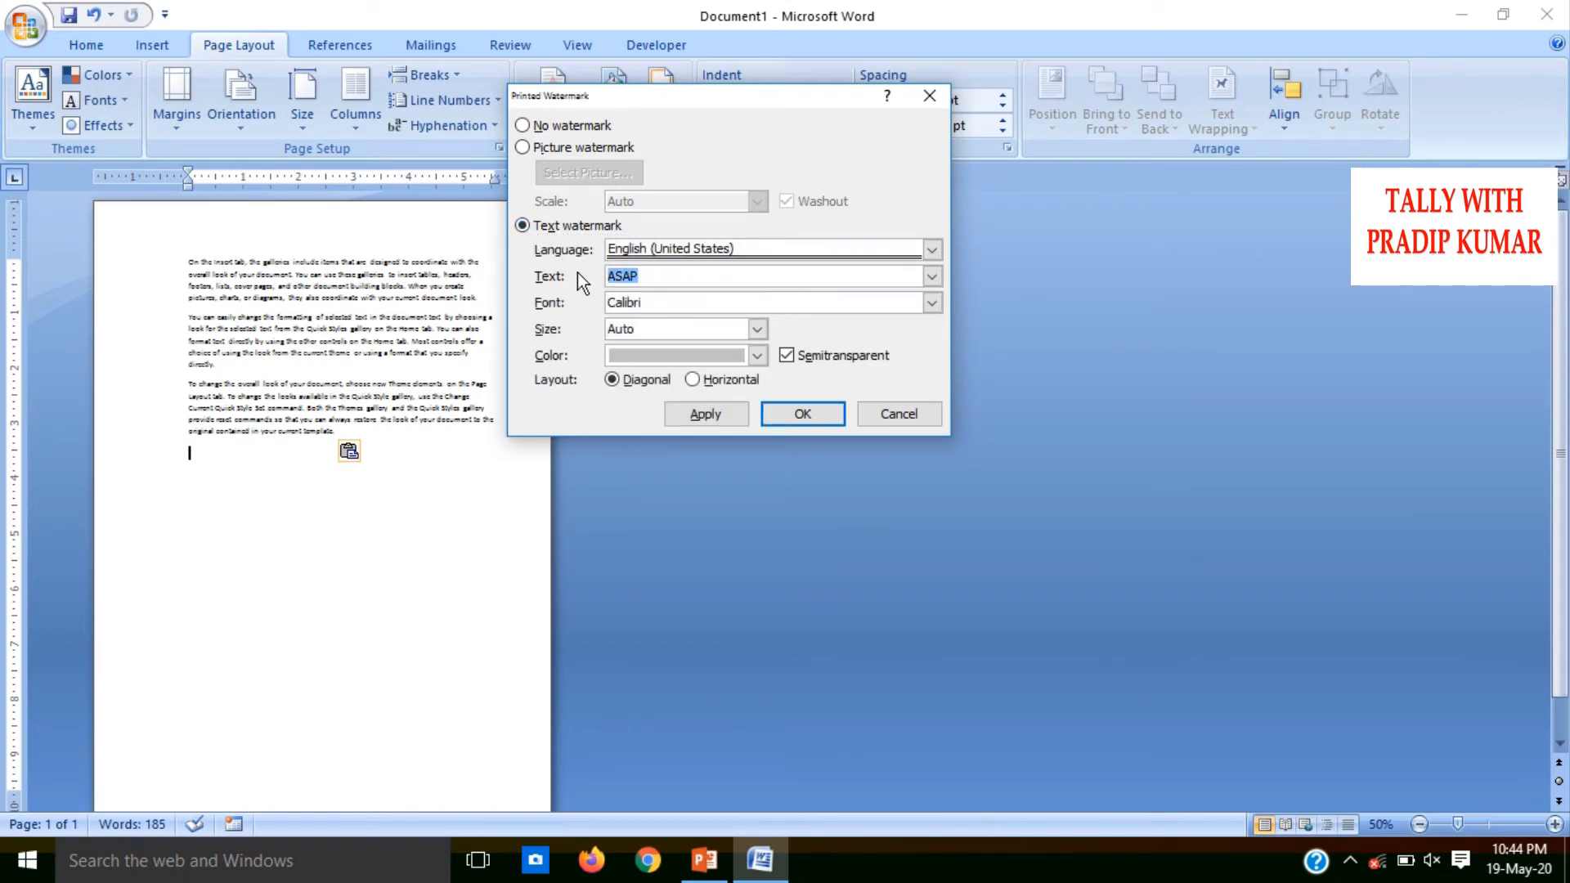
key(BackSpace)
text(TALLY WITH PRADIP KUMAR)
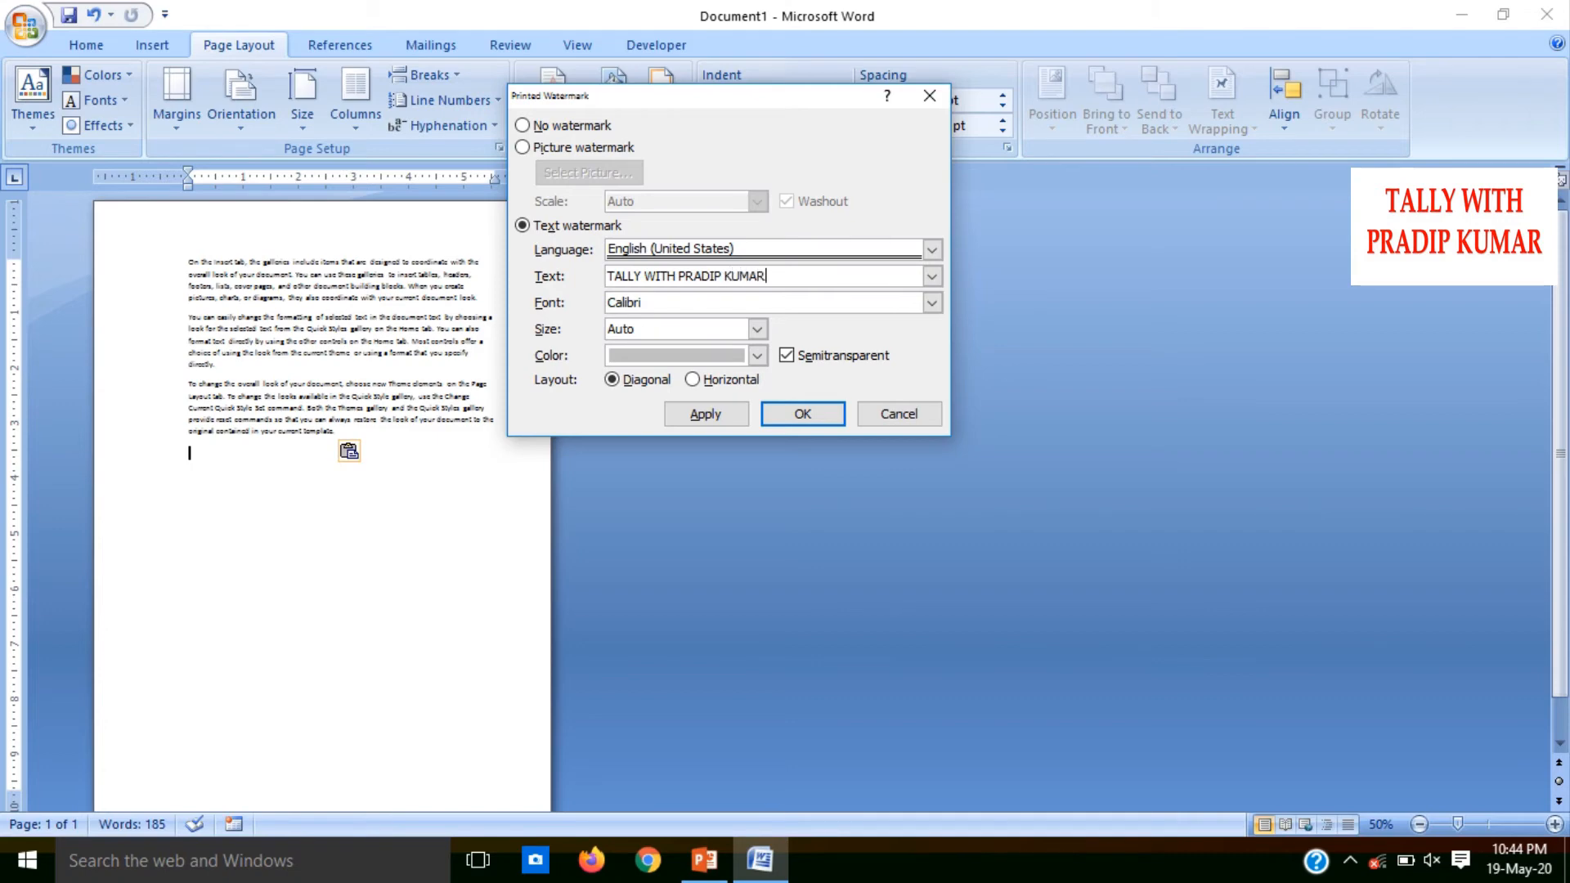
Set the text watermark's color to the standard red and apply it to the page
click(750, 356)
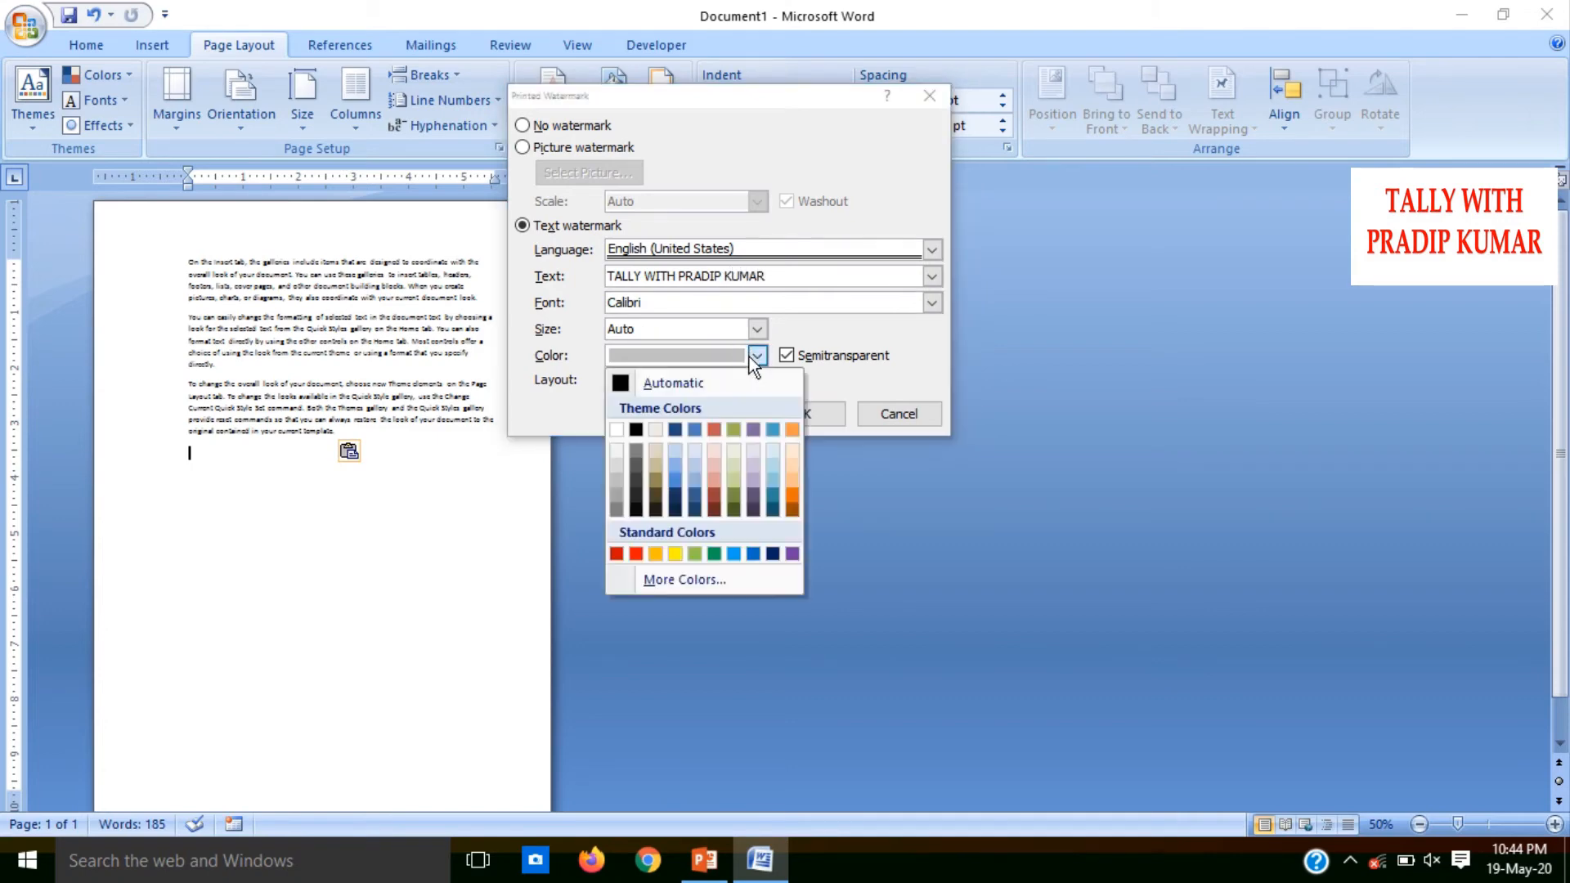
click(638, 554)
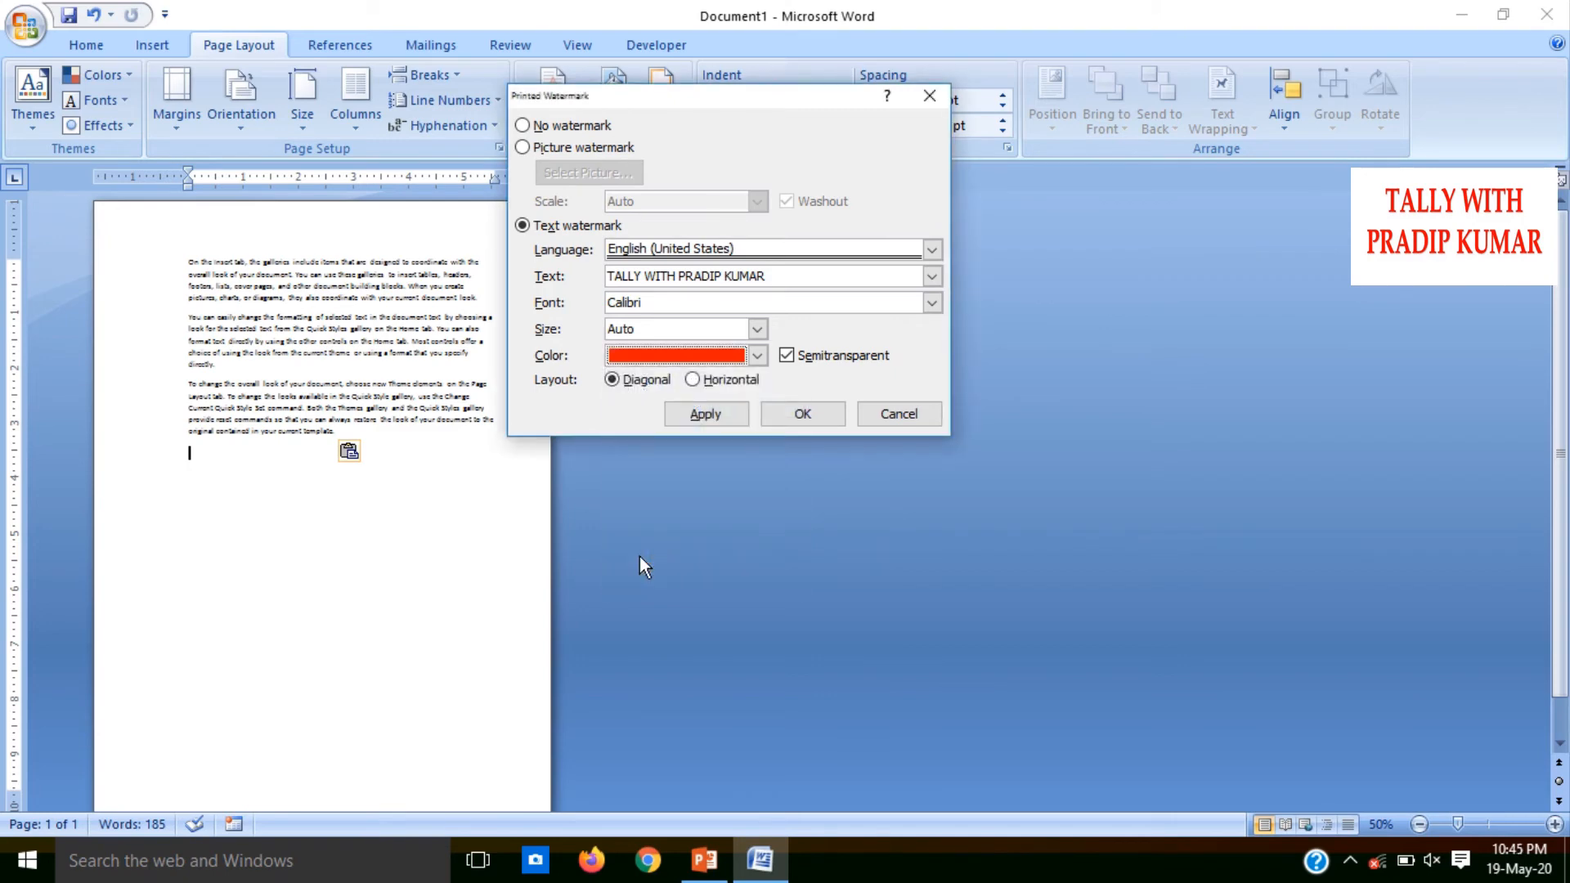
click(703, 423)
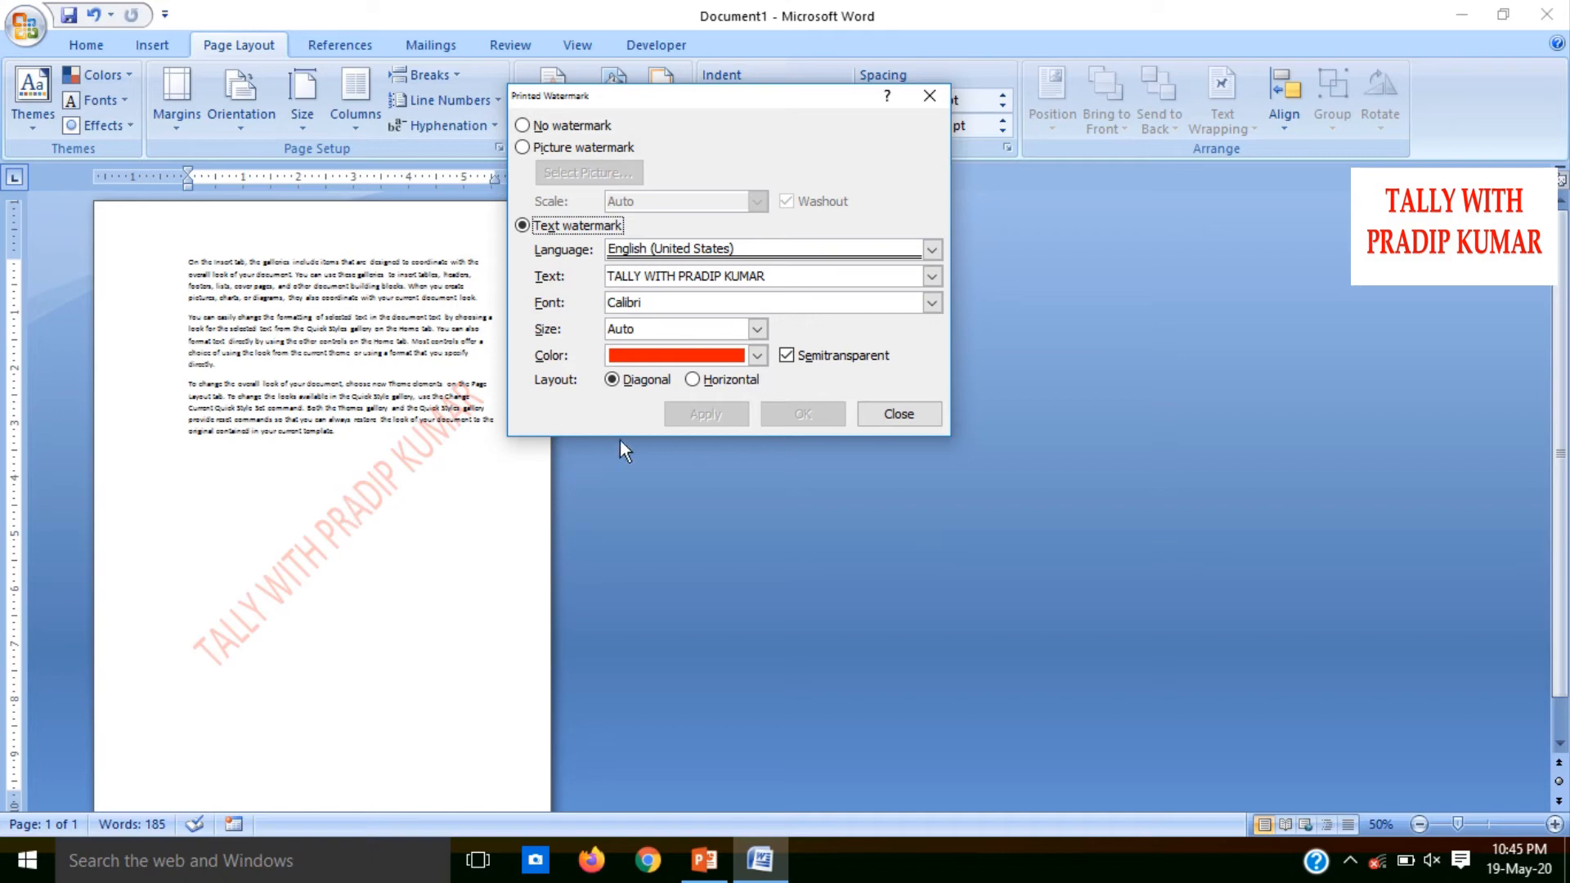
Try the watermark in the Horizontal layout, restore the Diagonal layout and close the watermark settings
click(693, 380)
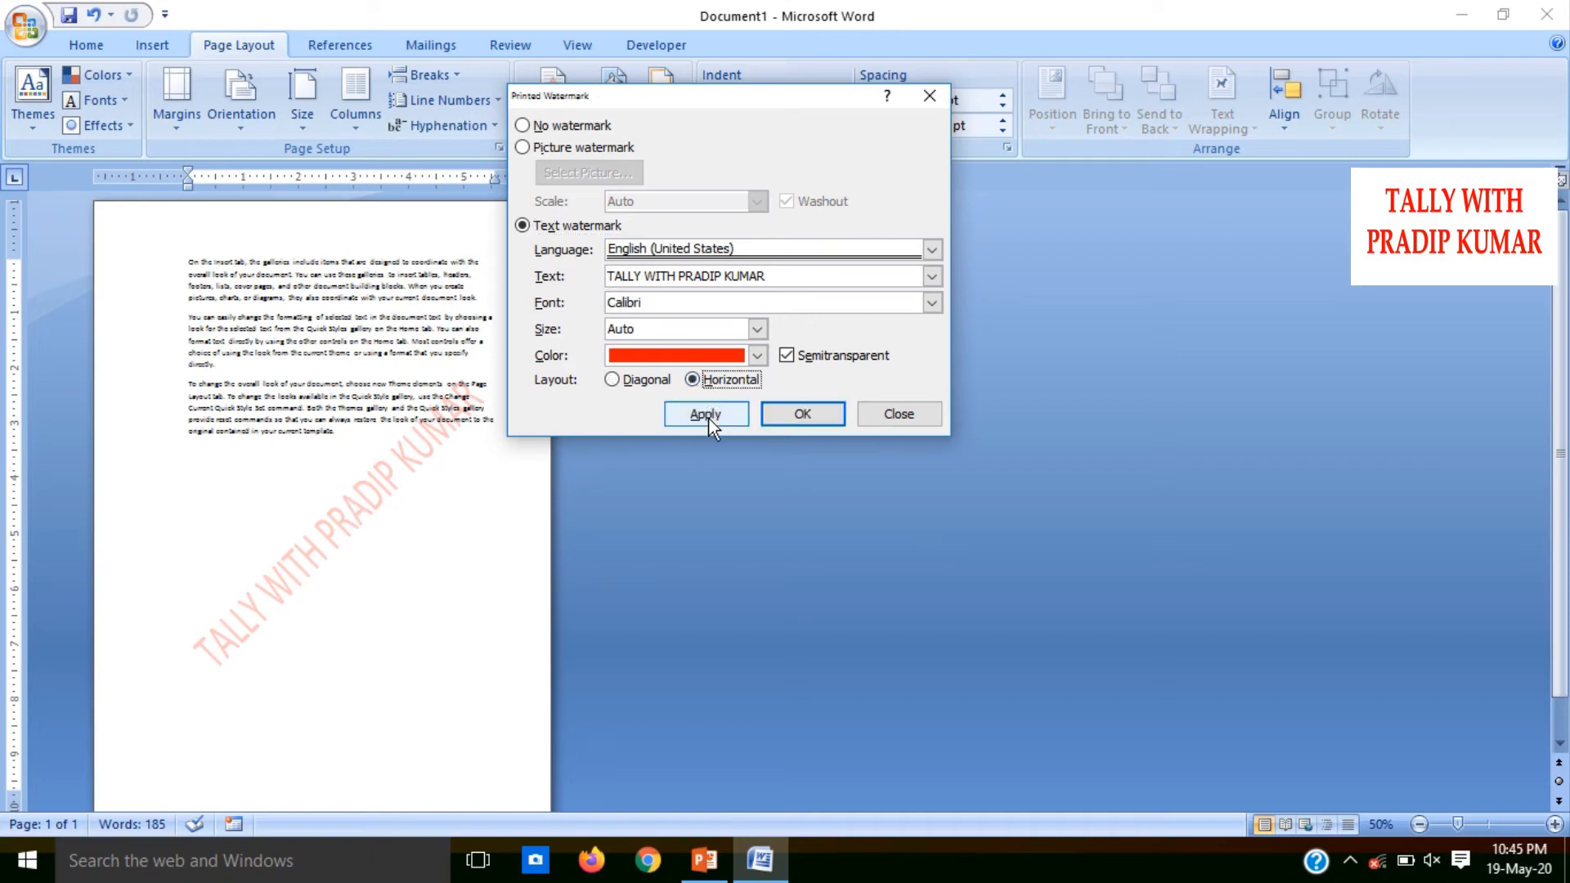
click(708, 417)
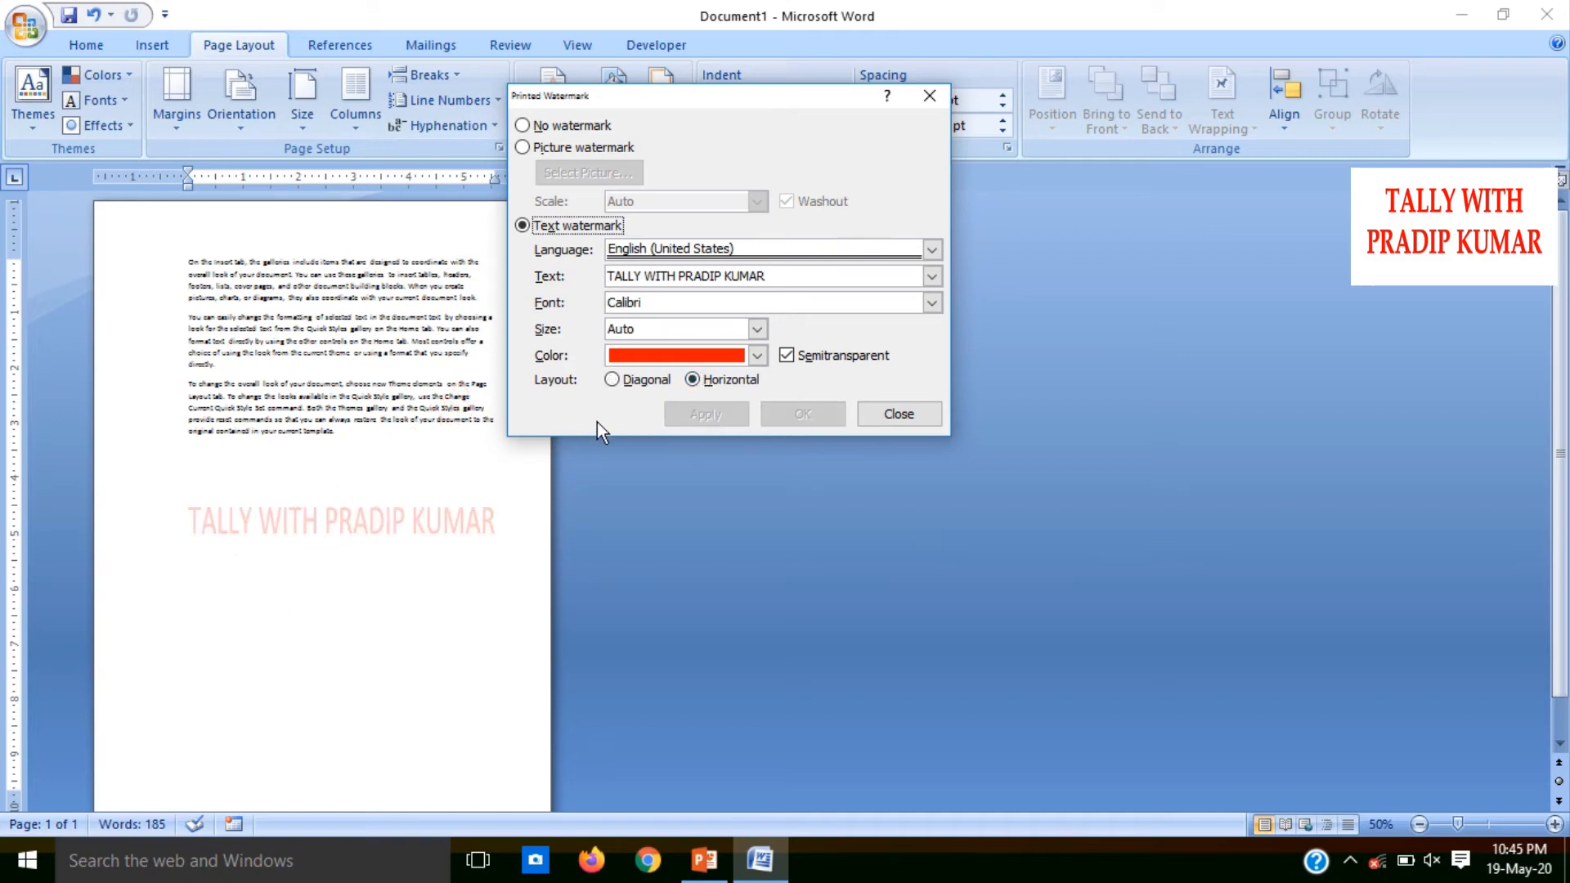
click(621, 384)
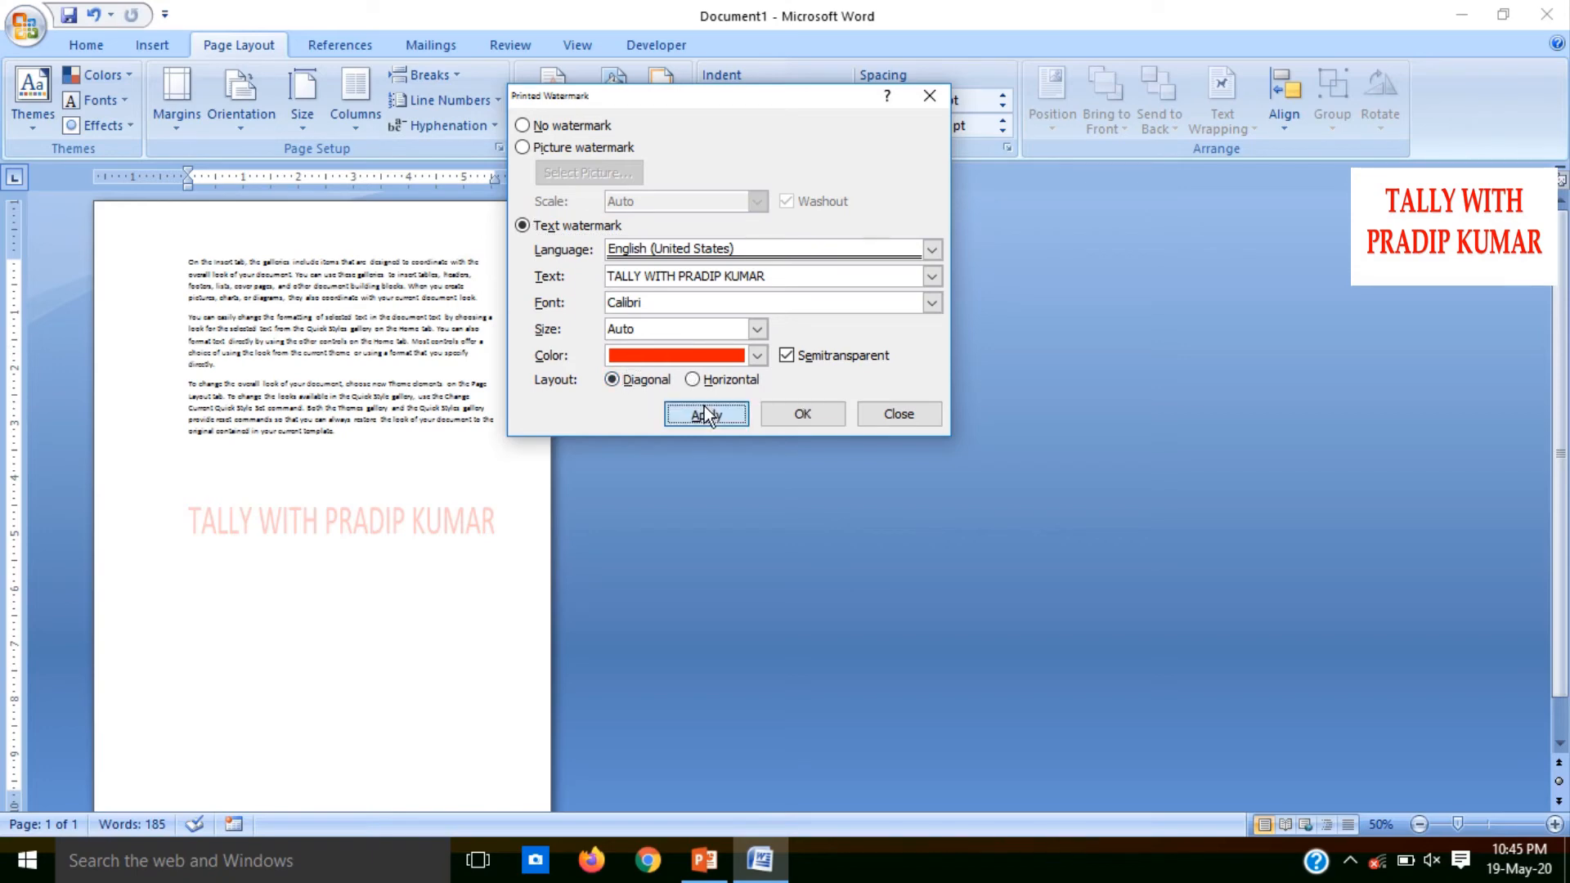
click(704, 407)
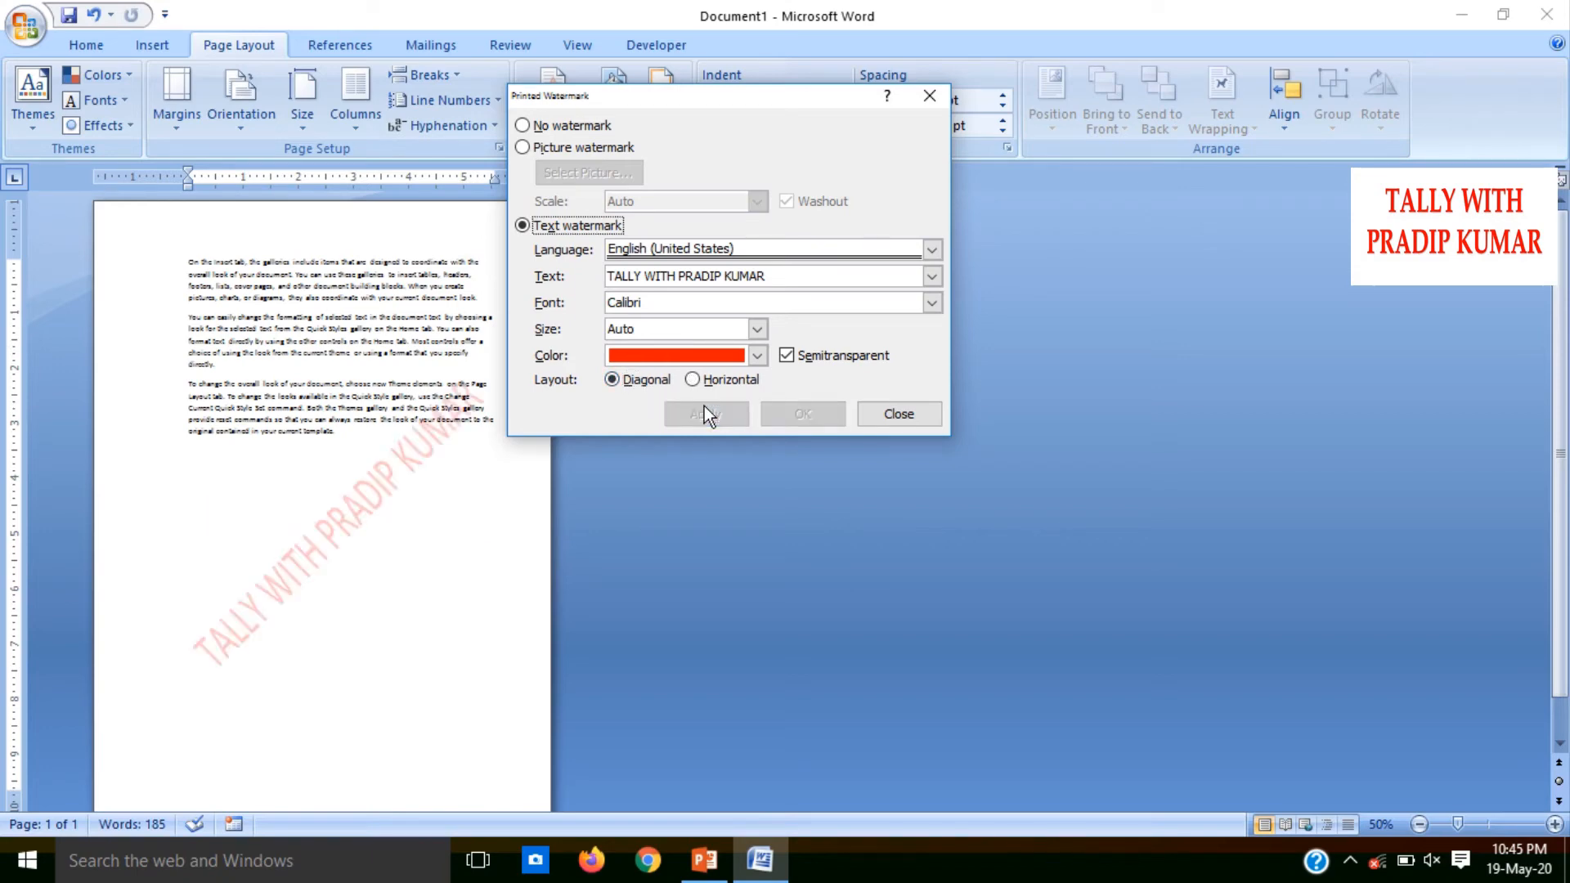
click(910, 414)
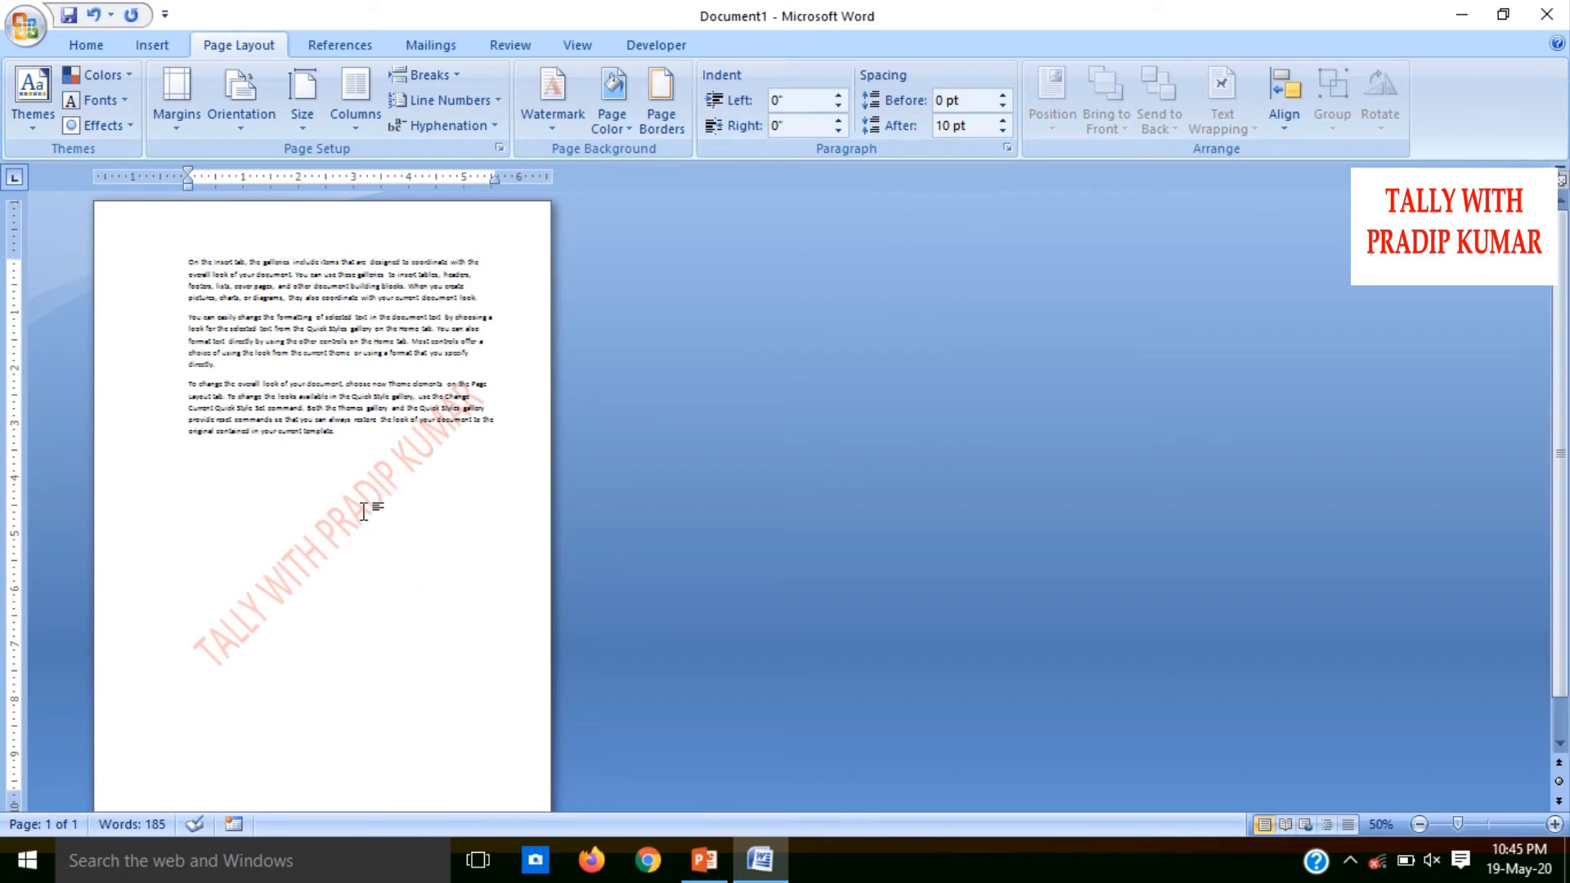
Open the page header for editing, duplicate the watermark and move the copy down below the original
double_click(273, 217)
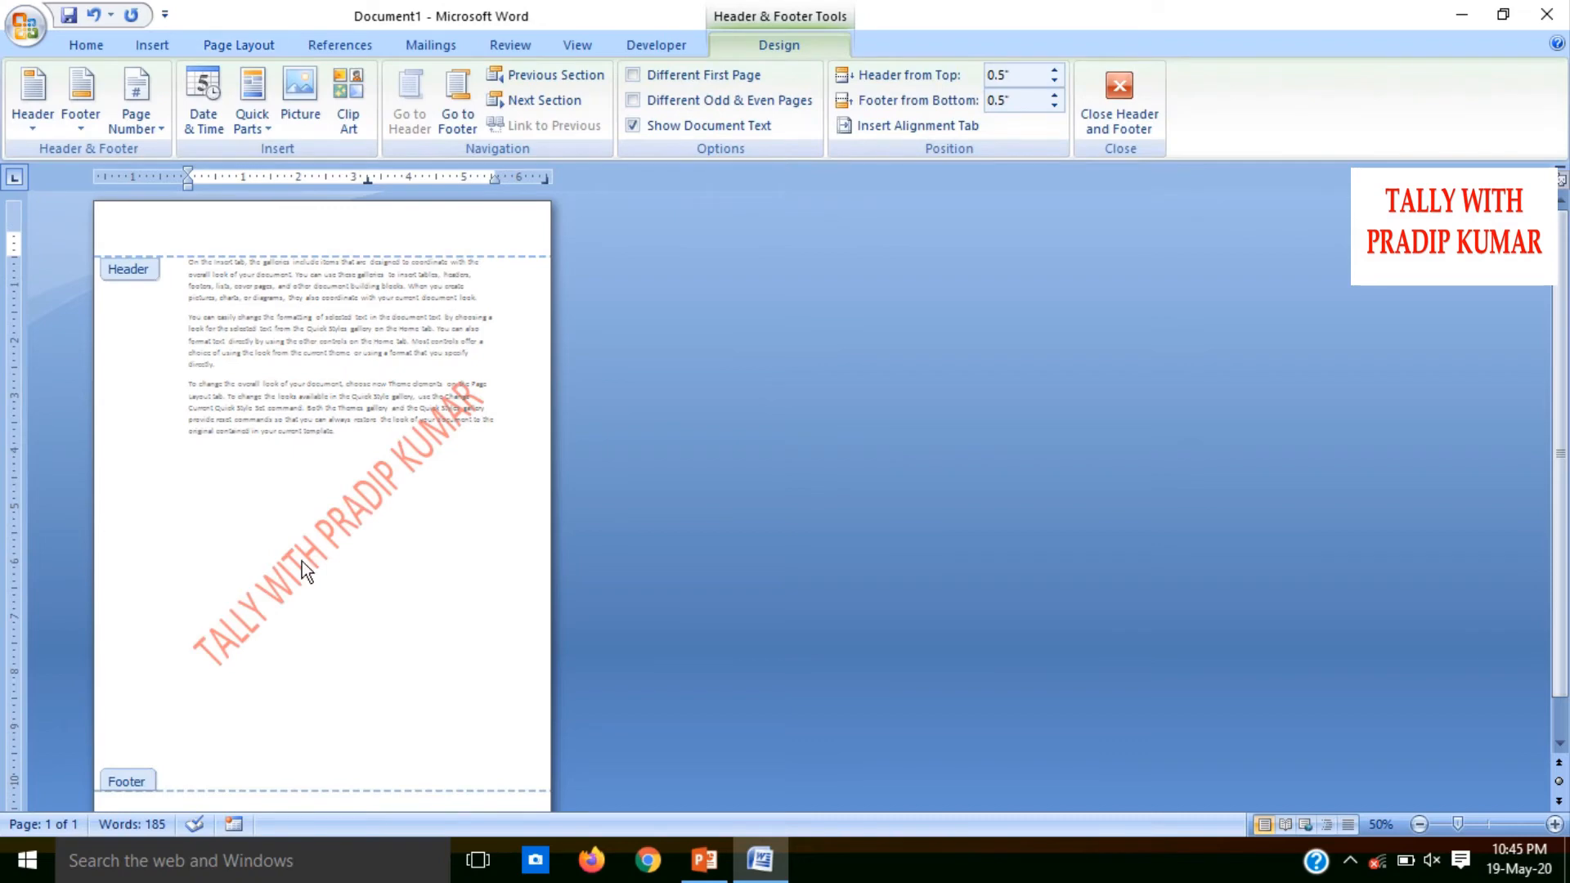
click(340, 524)
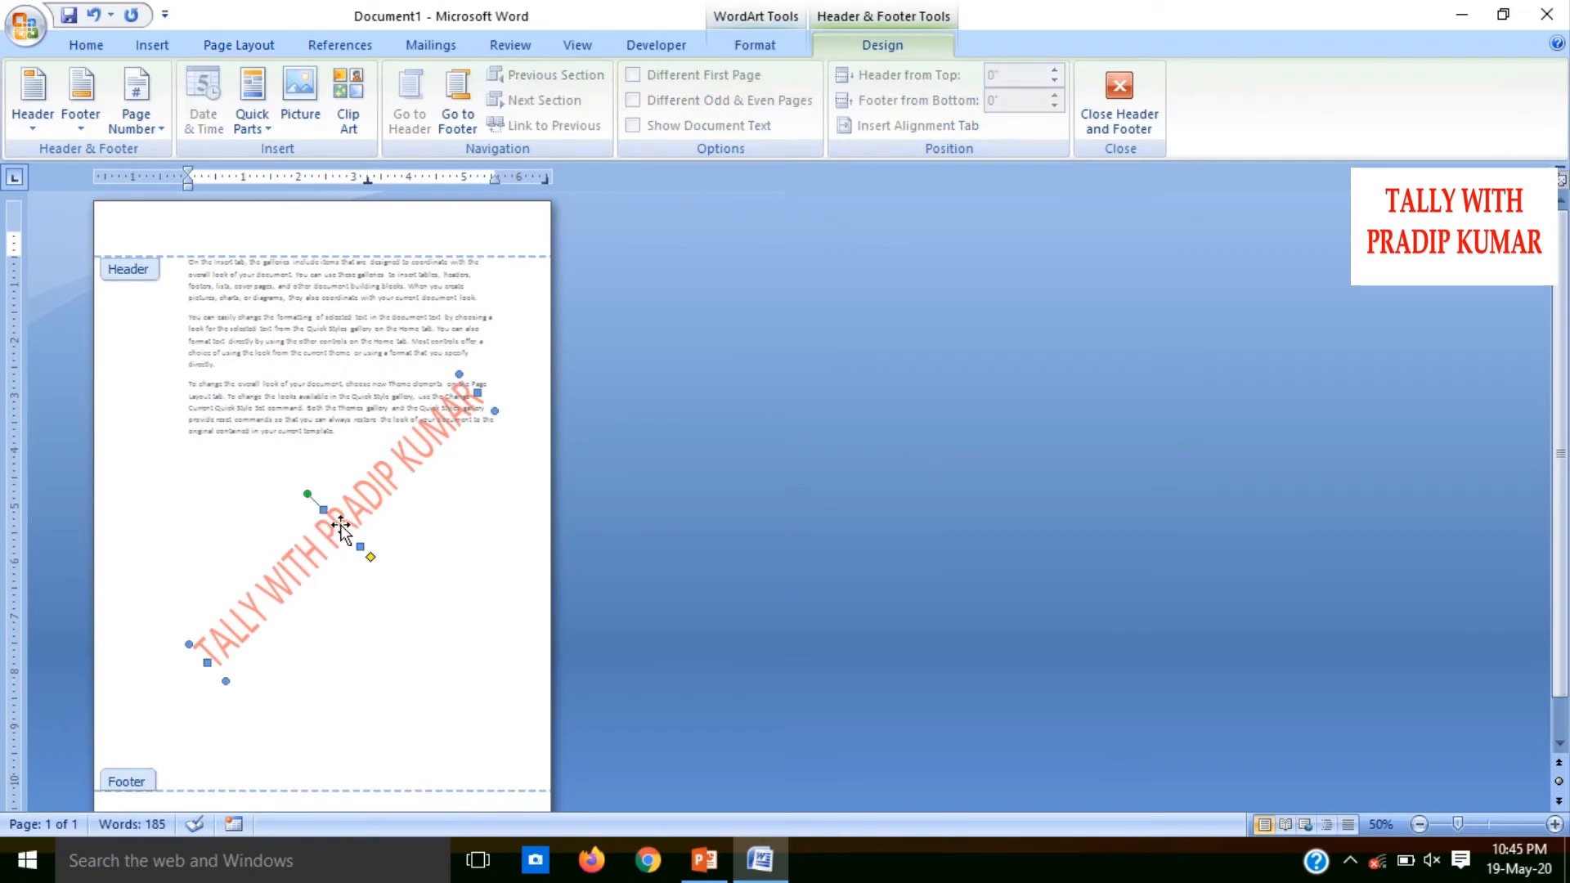
drag(340, 525, 342, 530)
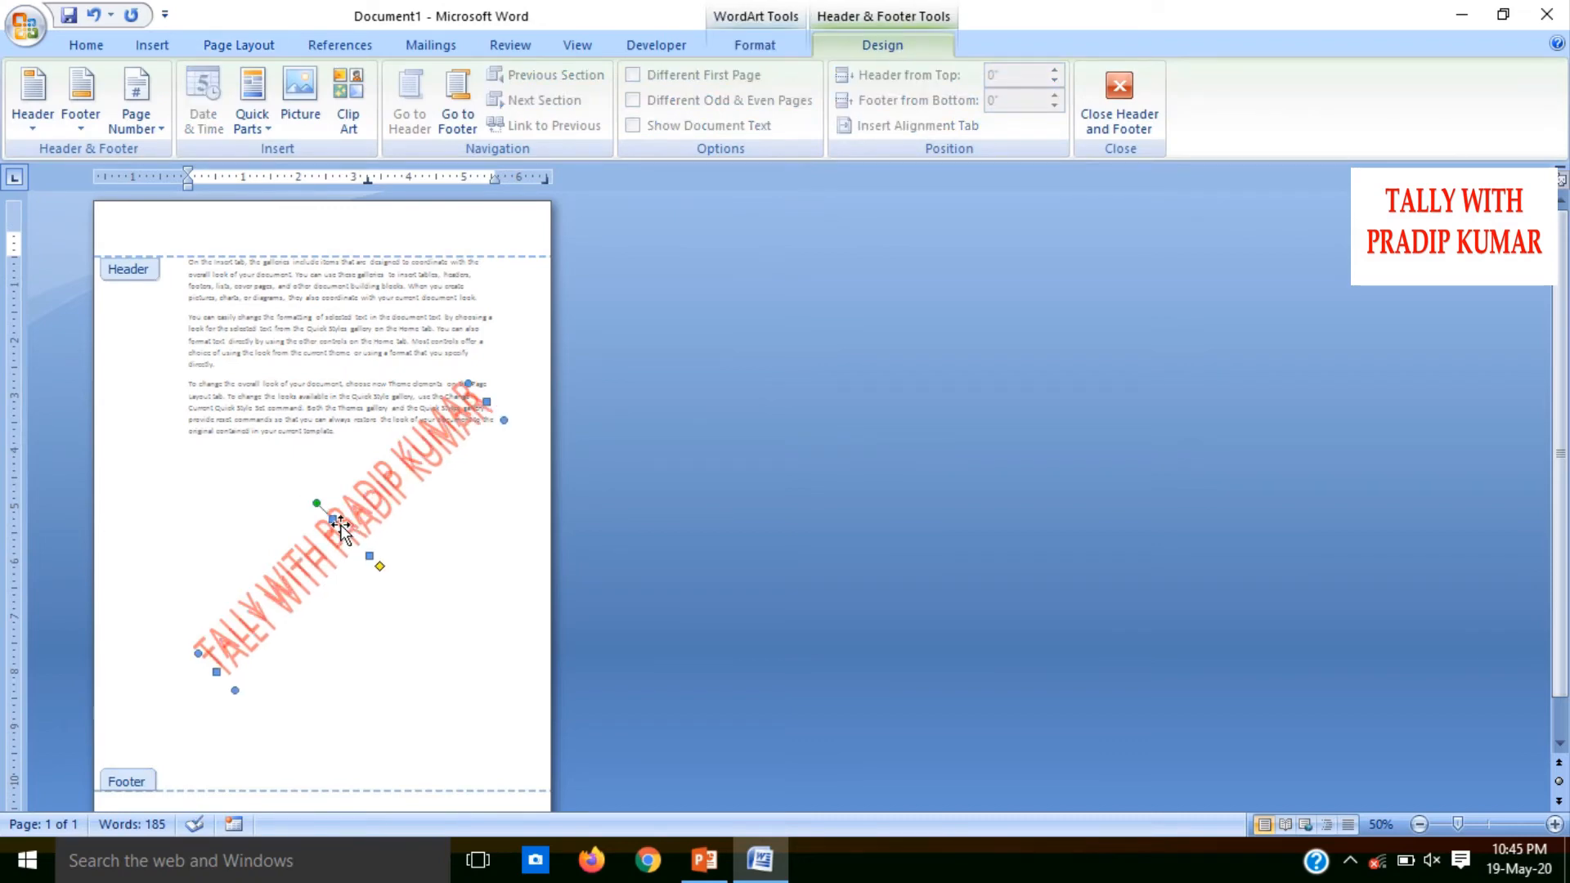
key(Down)
key(Down)
key(Down)
key(Down)
key(Down)
key(Down)
key(Down)
key(Down)
key(Down)
key(Down)
key(Down)
key(Down)
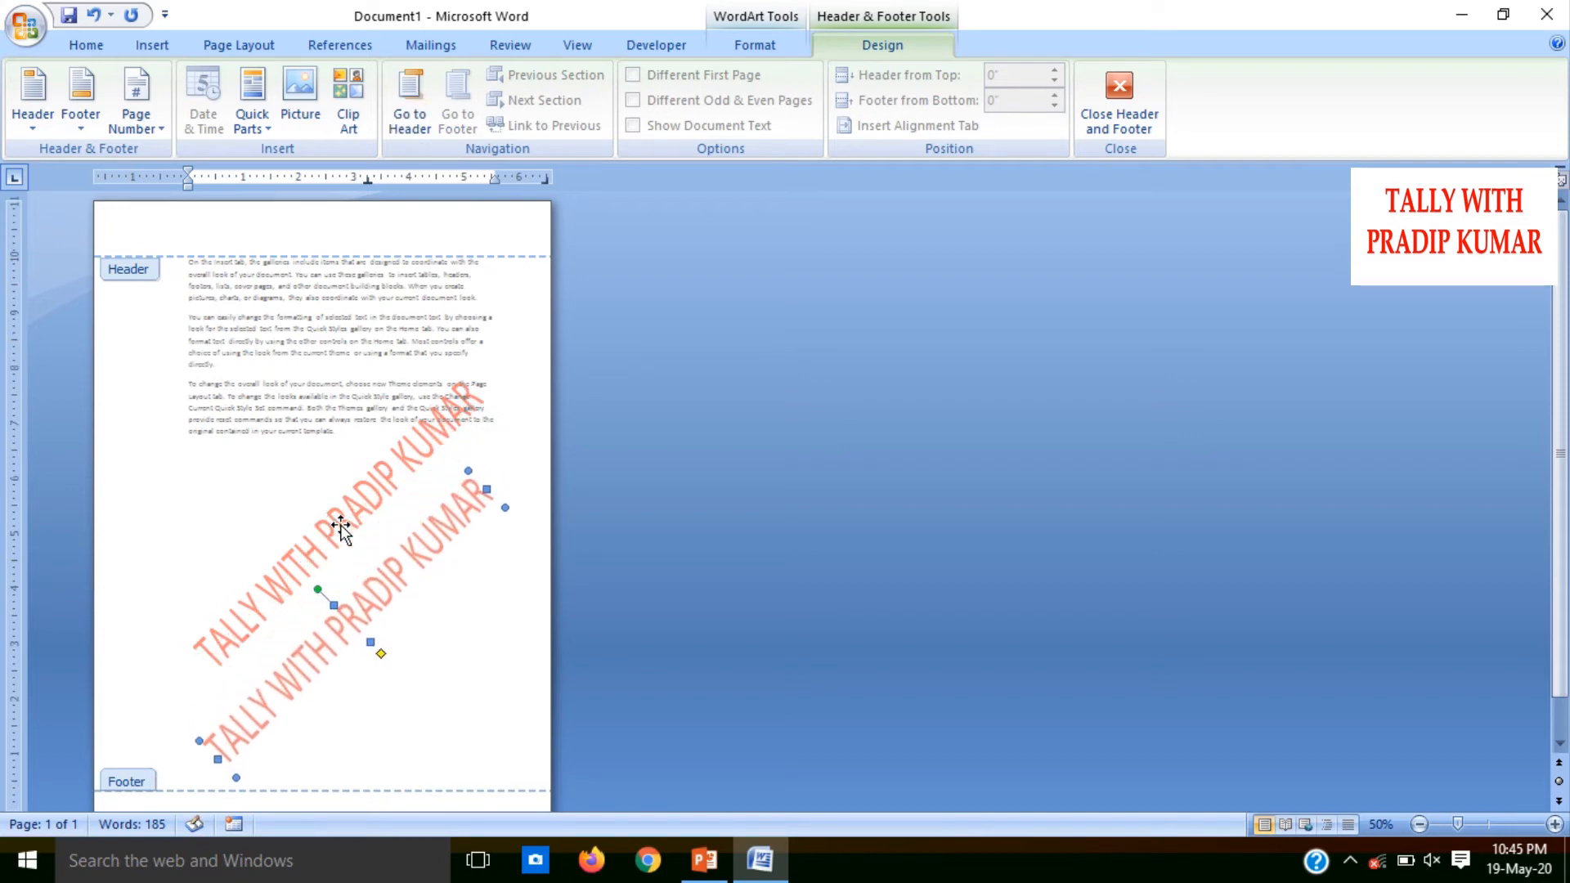
Duplicate the original watermark again and move this copy up and slightly left, clear of the original
click(286, 586)
key(ctrl+d)
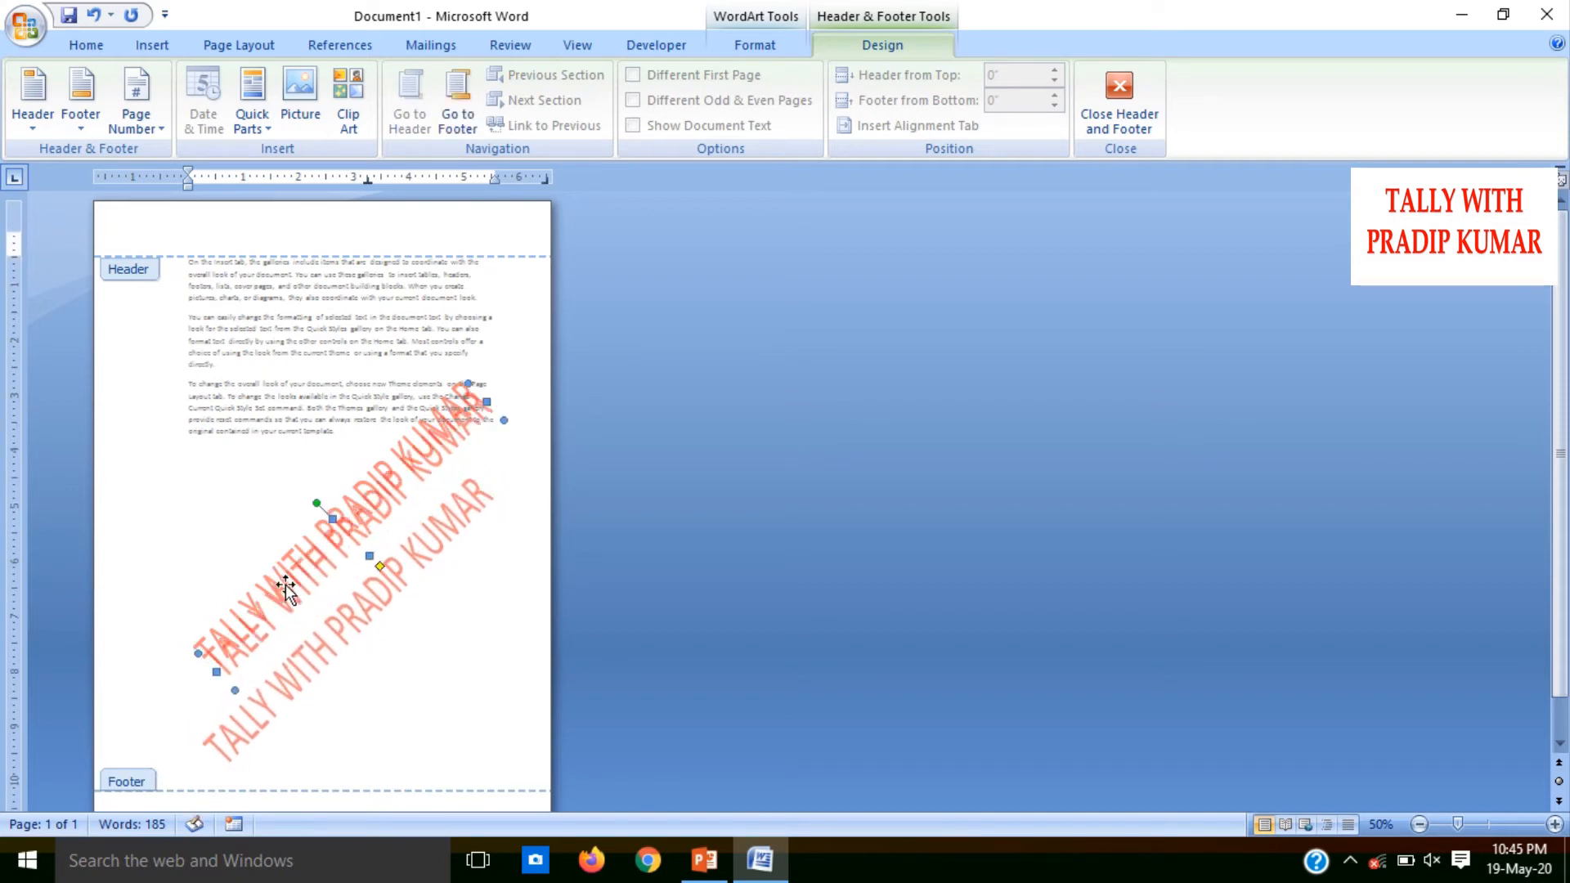
key(Up)
key(Up)
key(Up)
key(Up)
key(Up)
key(Up)
key(Up)
key(Up)
key(Up)
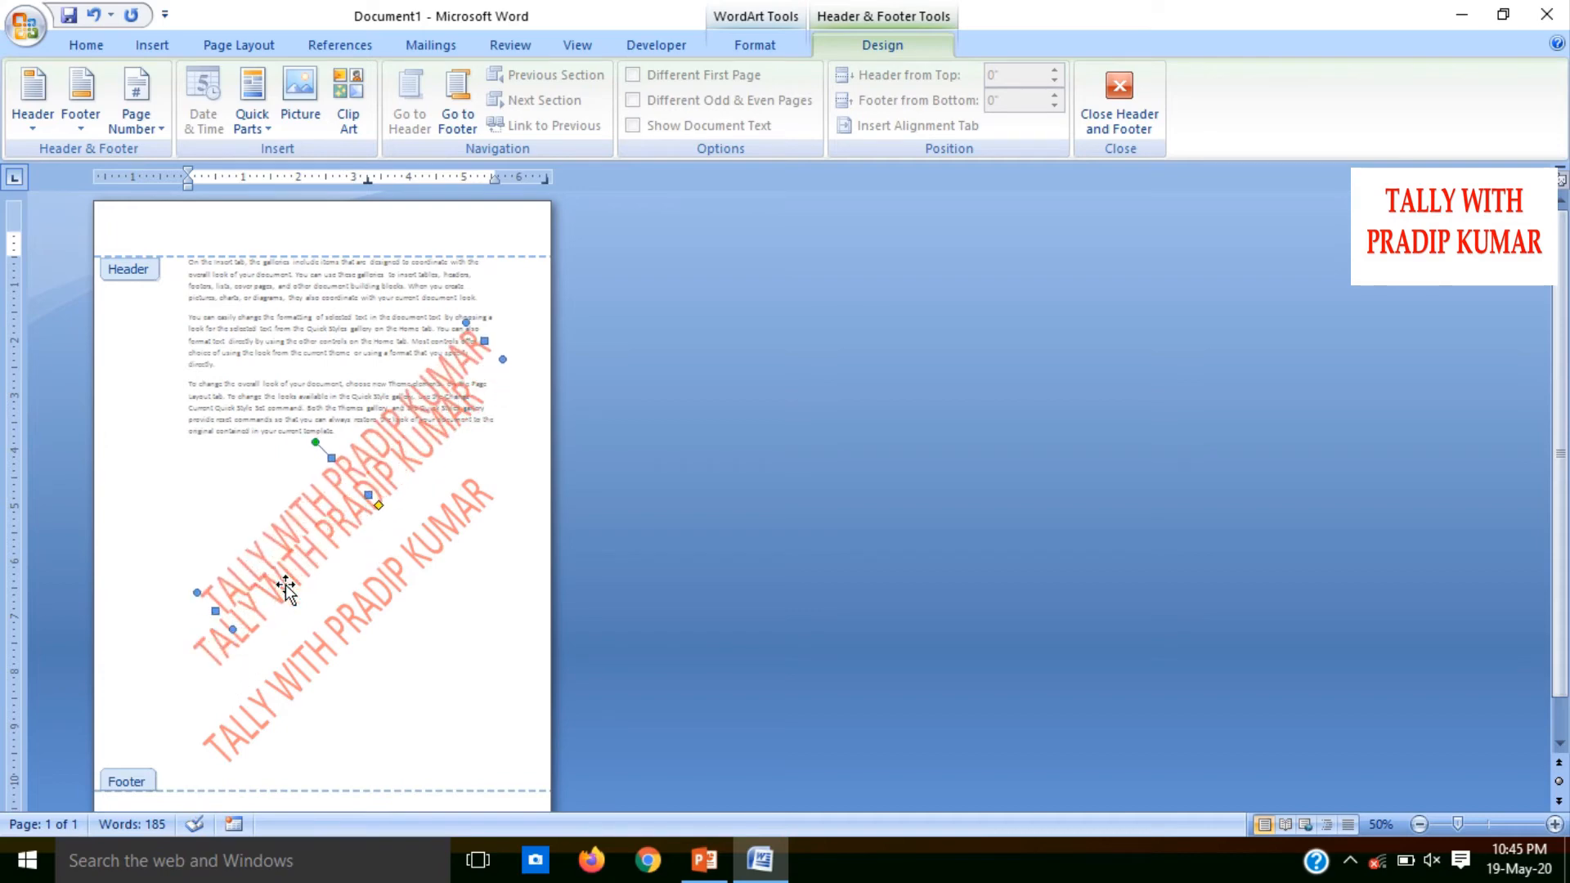
key(Left)
key(Left)
key(Left)
key(Left)
Add two more diagonal watermark copies, each offset further up and left towards the top of the page
key(Up)
key(Up)
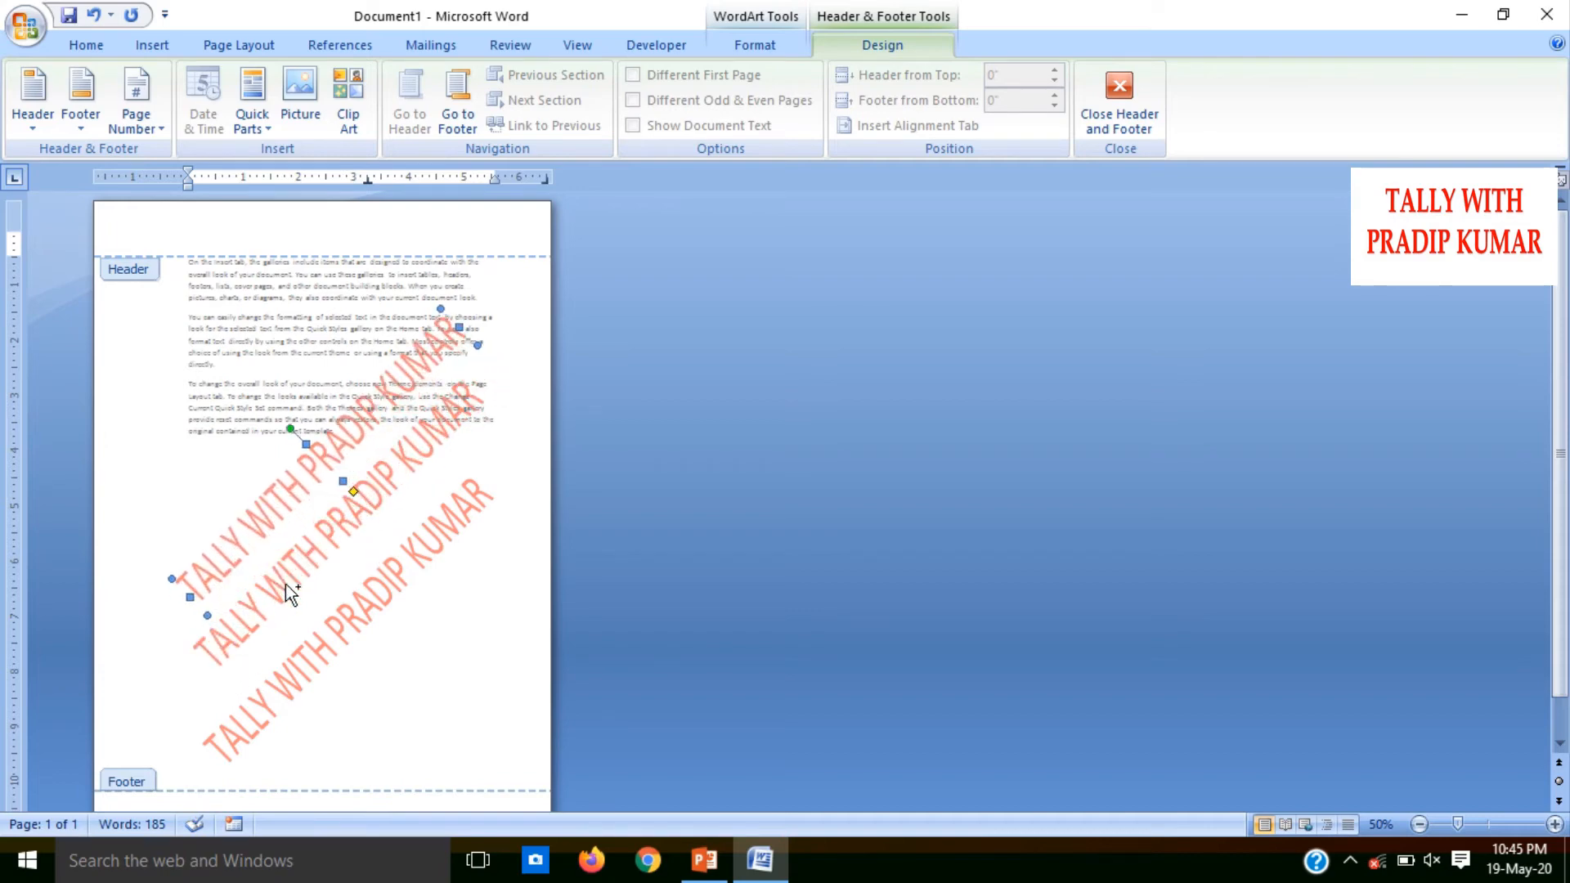
key(Up)
key(Up)
key(Up)
key(Up)
key(Up)
key(Up)
key(Up)
key(Up)
key(Up)
key(Up)
key(Left)
key(Left)
key(Left)
key(Up)
key(Up)
key(Up)
key(Up)
key(Up)
key(Up)
key(Up)
key(Up)
key(Up)
key(Up)
key(Left)
key(Left)
key(Left)
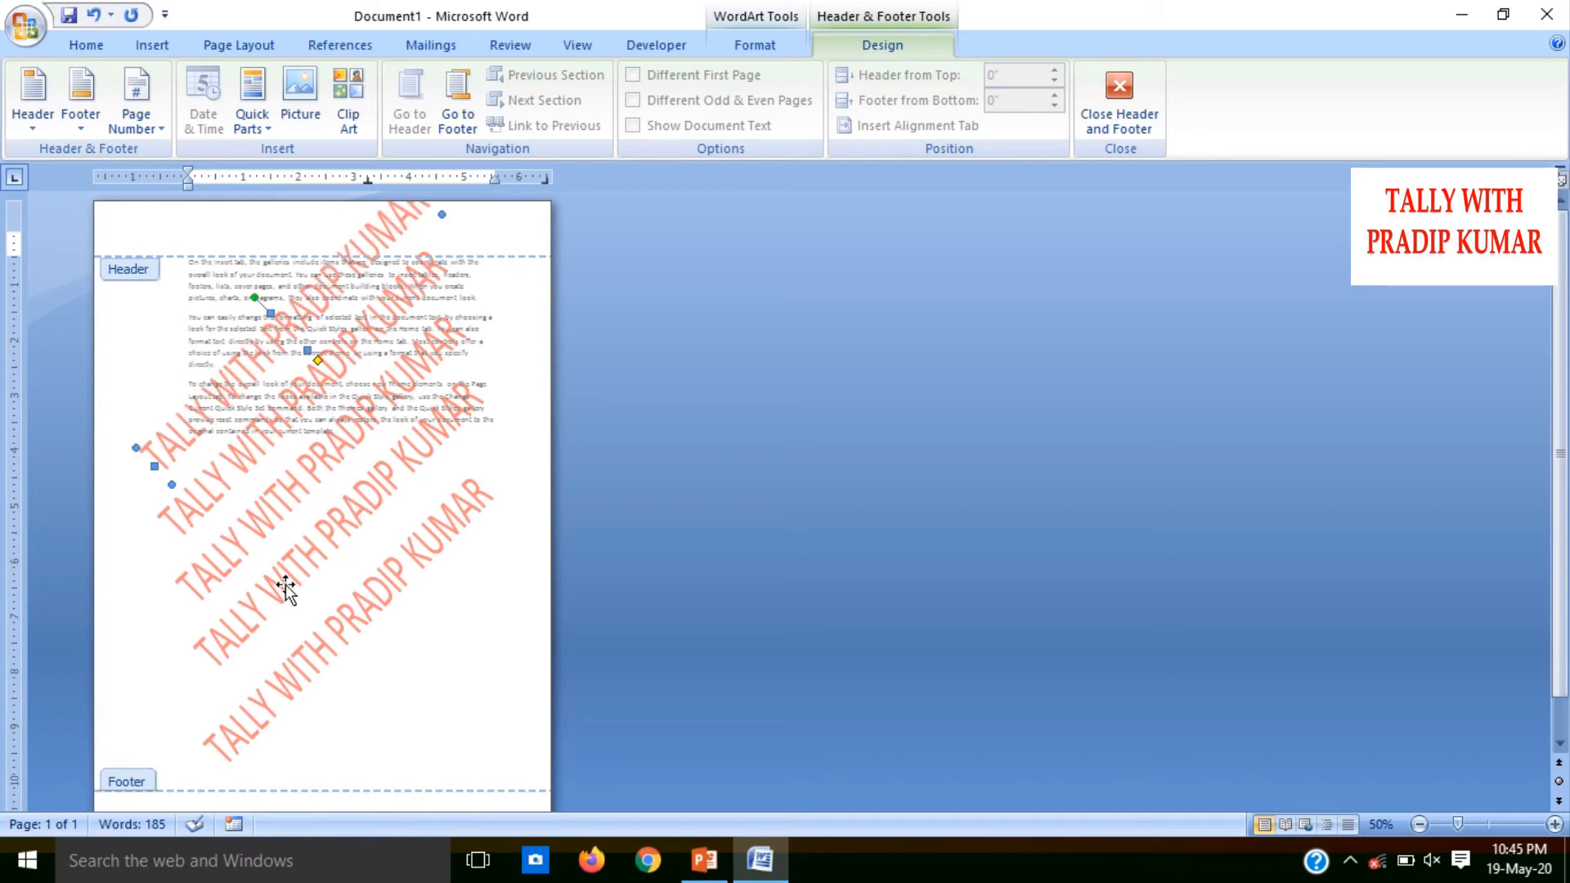
Undo all the watermark copies and their moves, and leave header editing
key(ctrl+z)
key(ctrl+z)
key(ctrl+z)
key(ctrl+z)
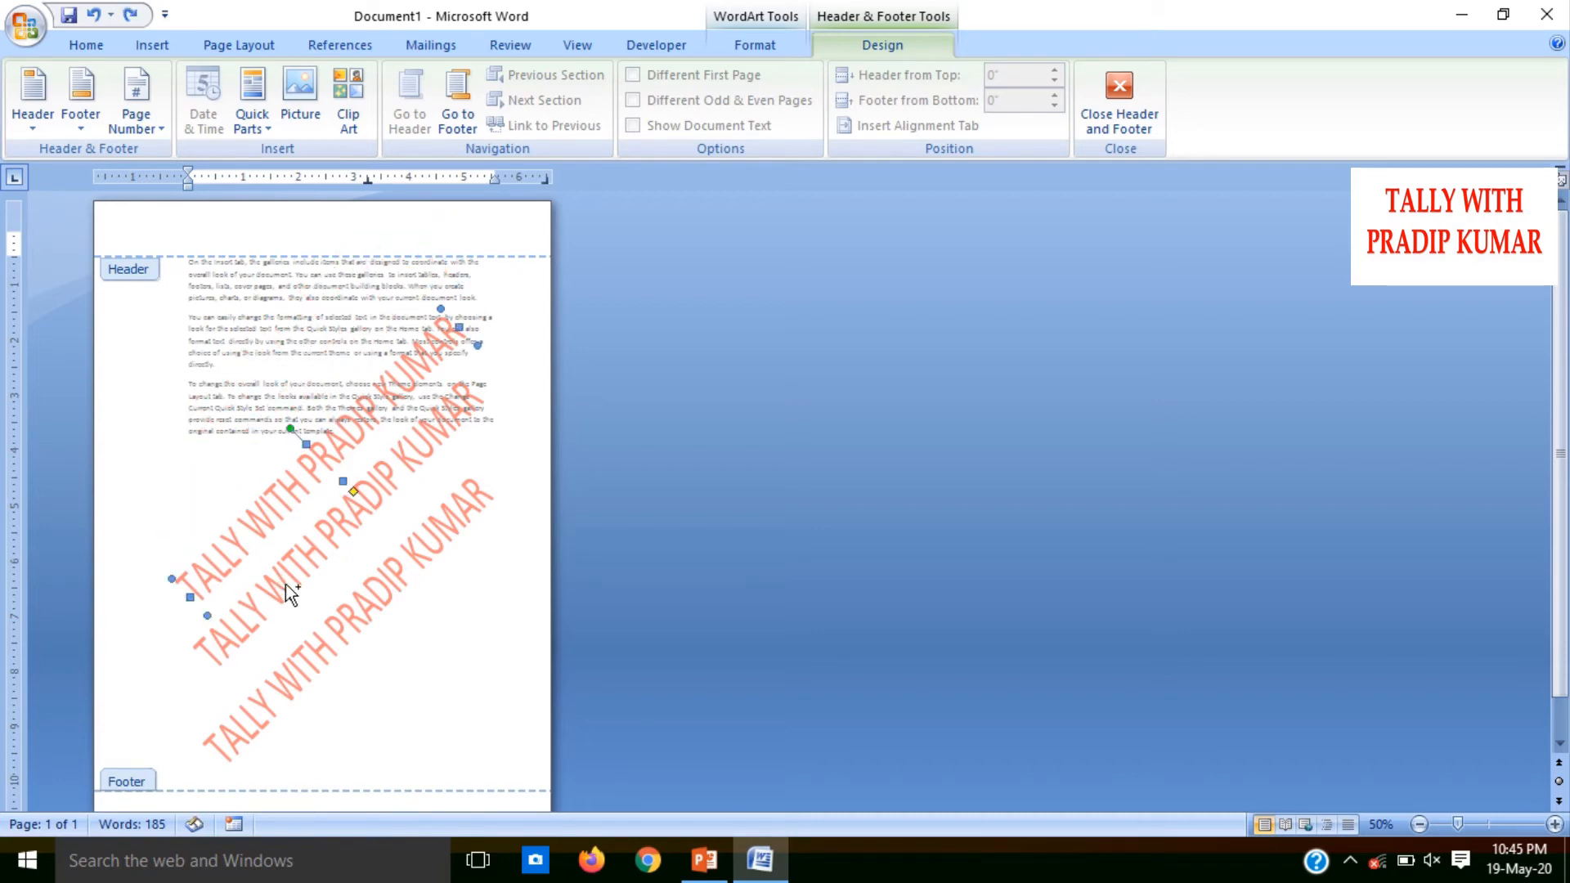
key(ctrl+z)
key(ctrl+z)
key(ctrl+z)
key(ctrl+z)
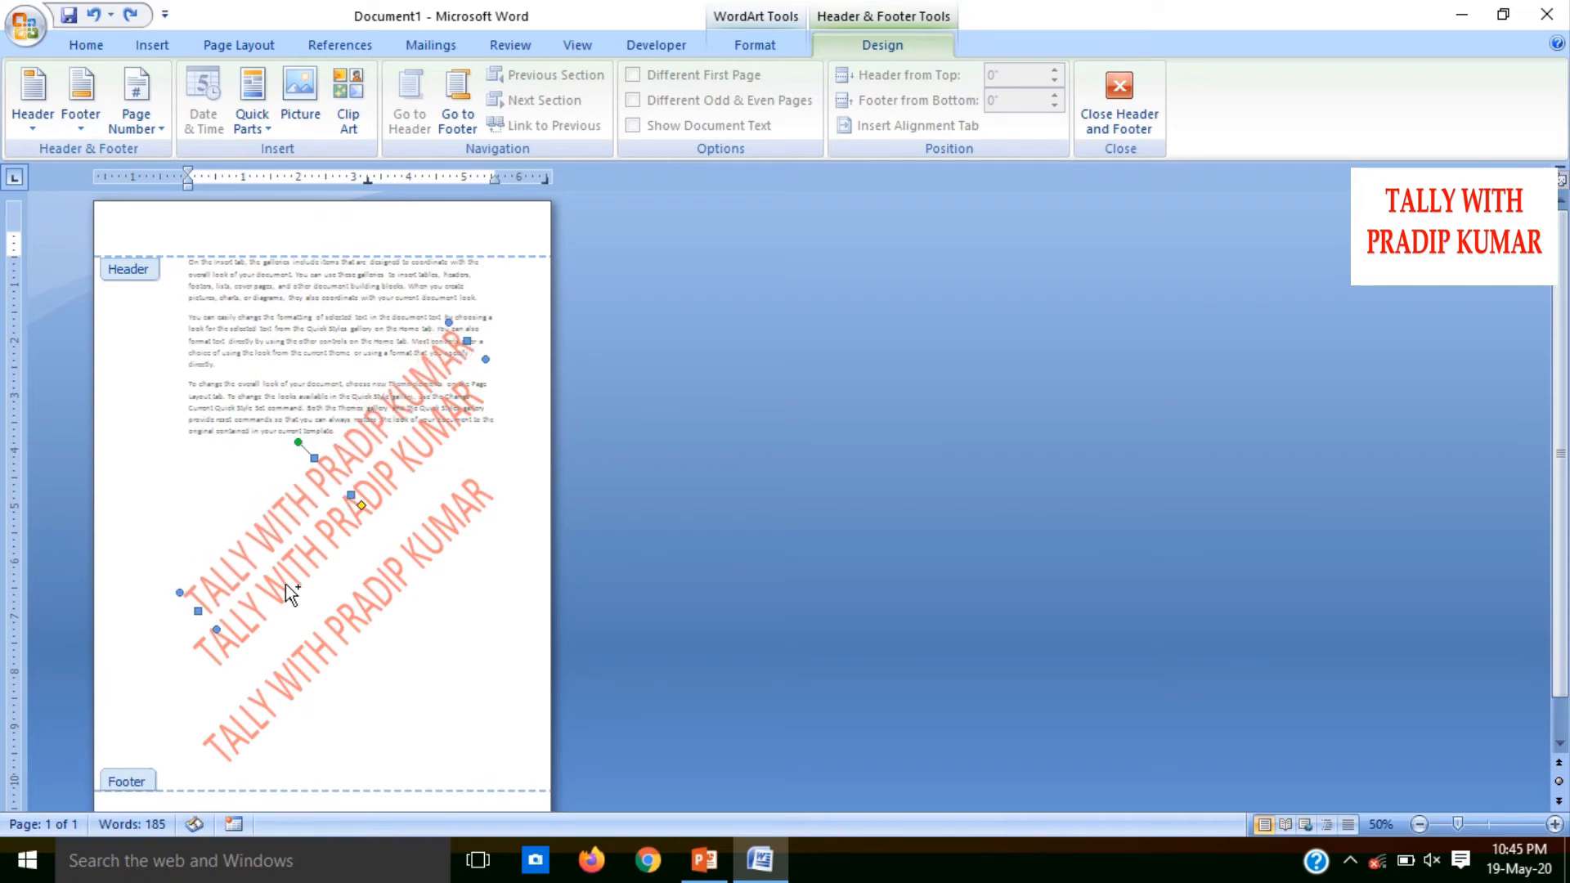
key(ctrl+z)
key(ctrl+z)
key(ctrl+z)
key(ctrl+z)
key(ctrl+z)
key(ctrl+z)
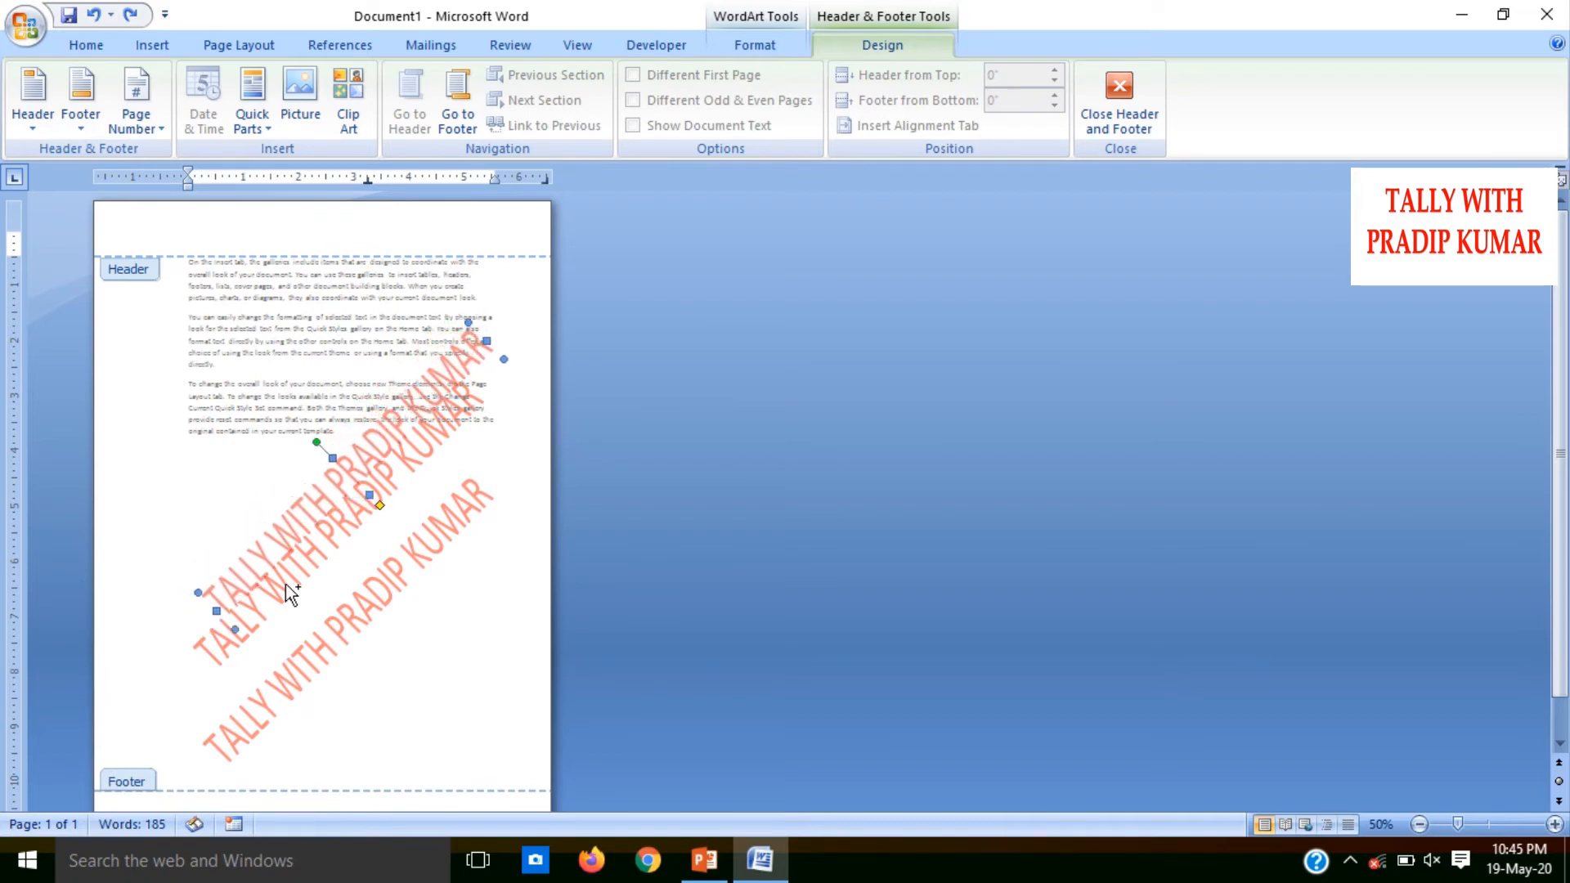
key(ctrl+z)
key(ctrl+z)
key(ctrl+z)
key(ctrl+z)
key(ctrl+z)
key(ctrl+z)
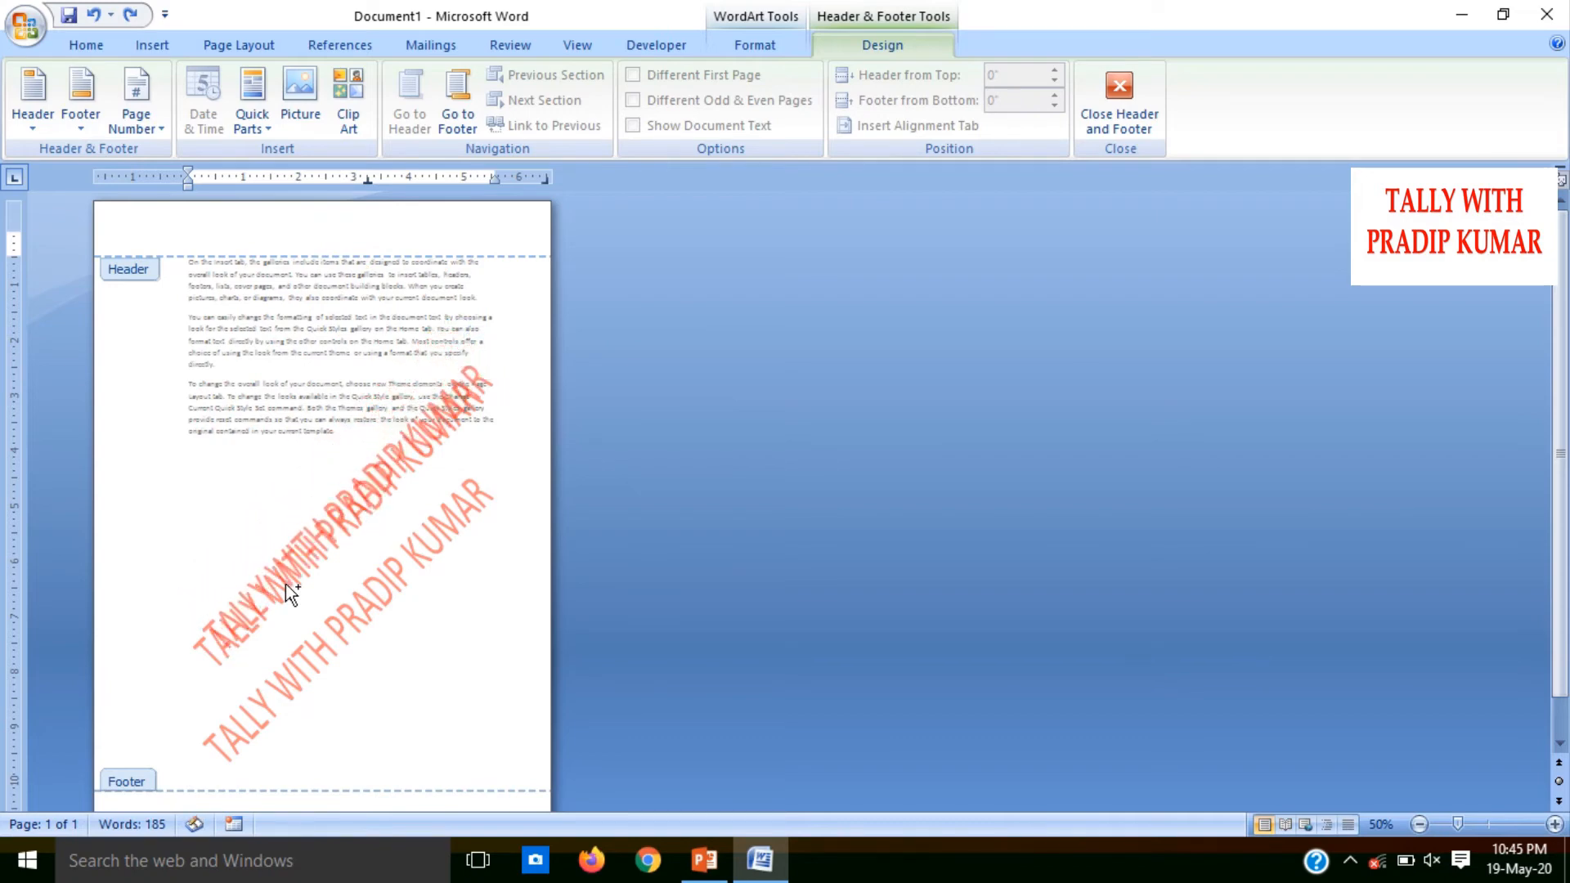
key(ctrl+z)
key(ctrl+z)
key(ctrl+z)
key(ctrl+z)
key(ctrl+z)
key(ctrl+z)
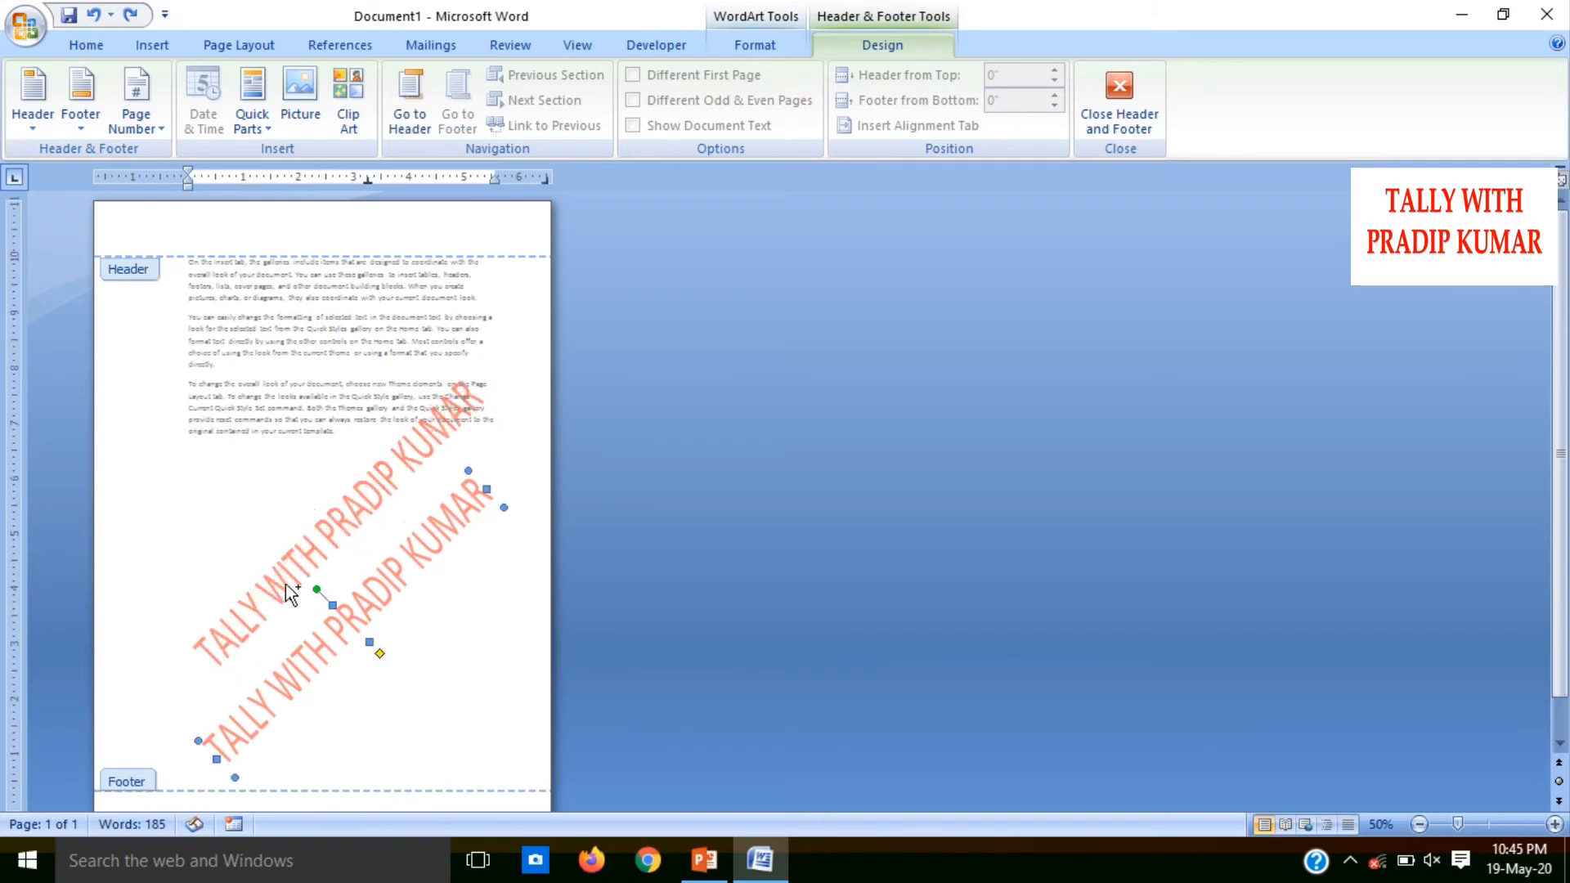
key(Up)
key(Up)
key(Up)
key(Up)
key(Up)
key(Up)
key(Up)
key(Up)
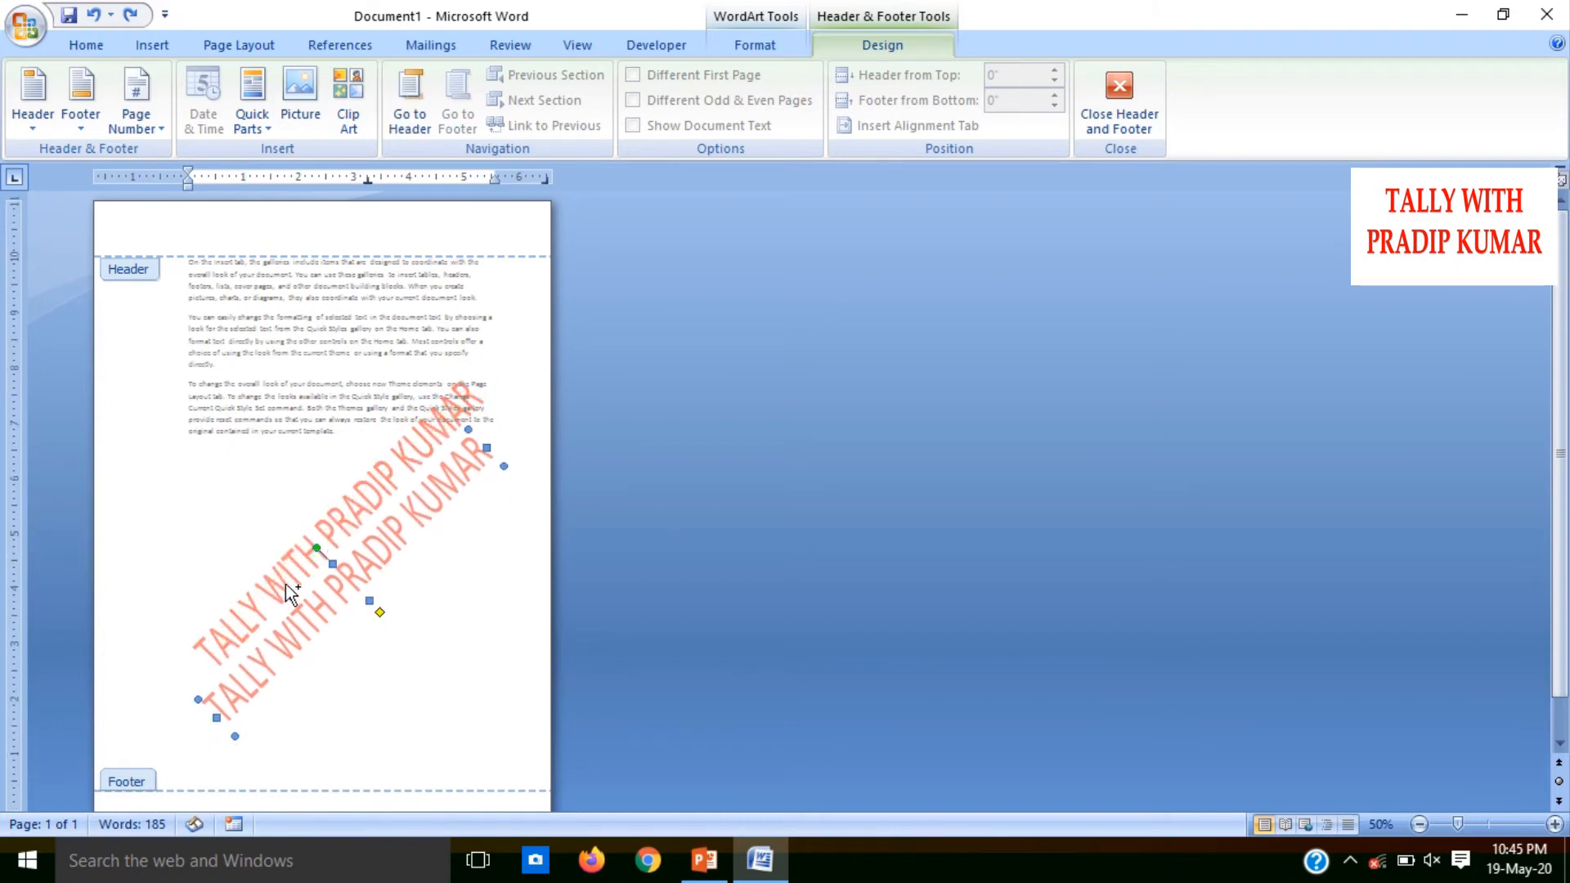
key(Up)
key(Up)
key(Up)
key(Up)
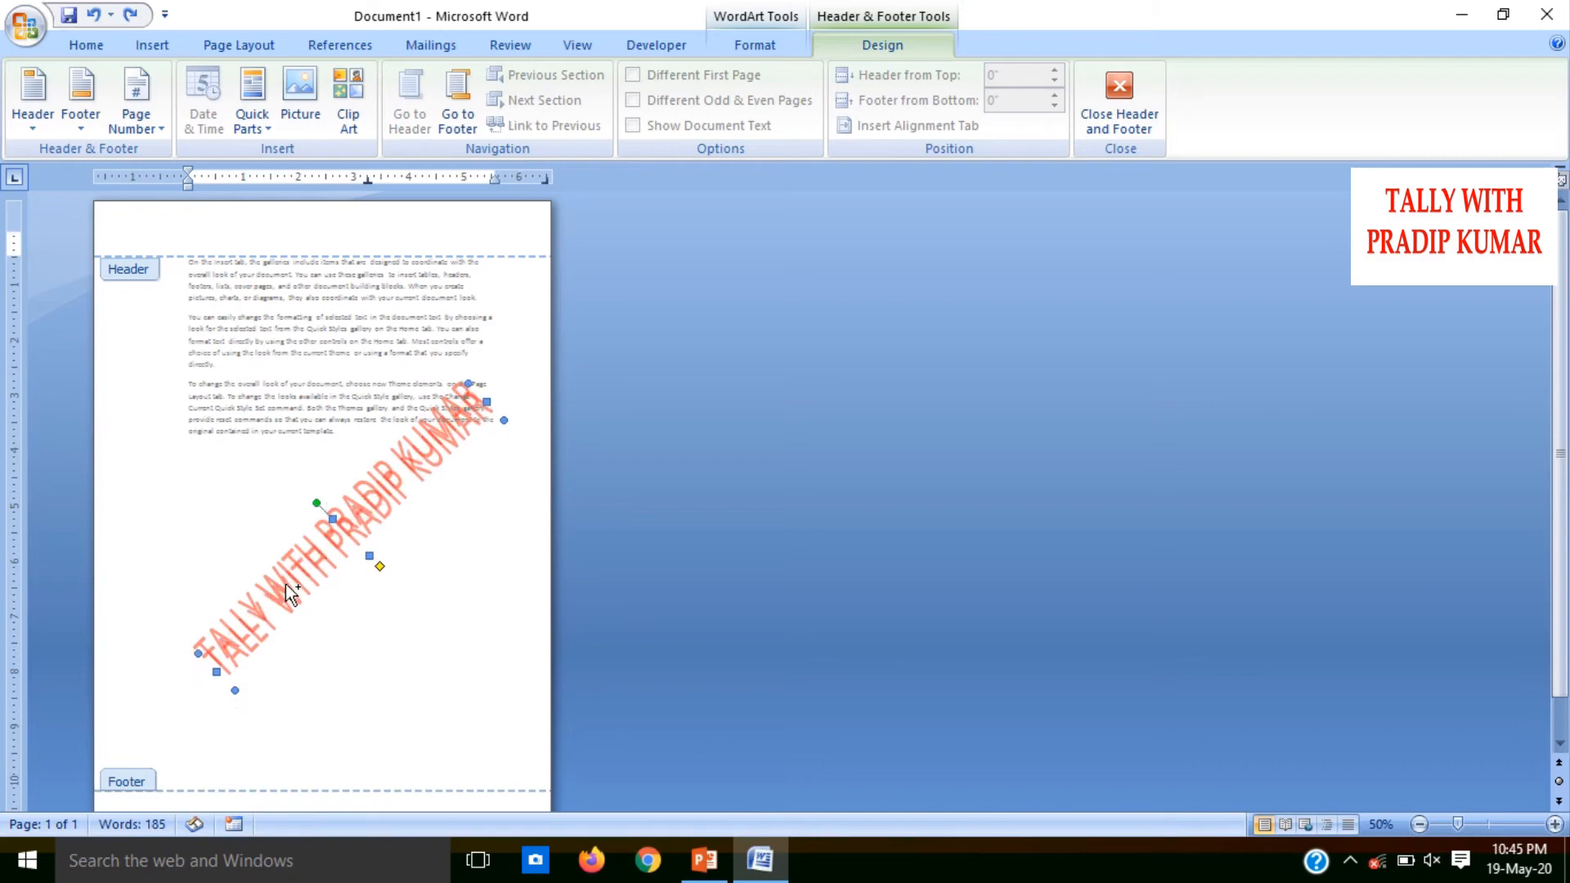
key(Left)
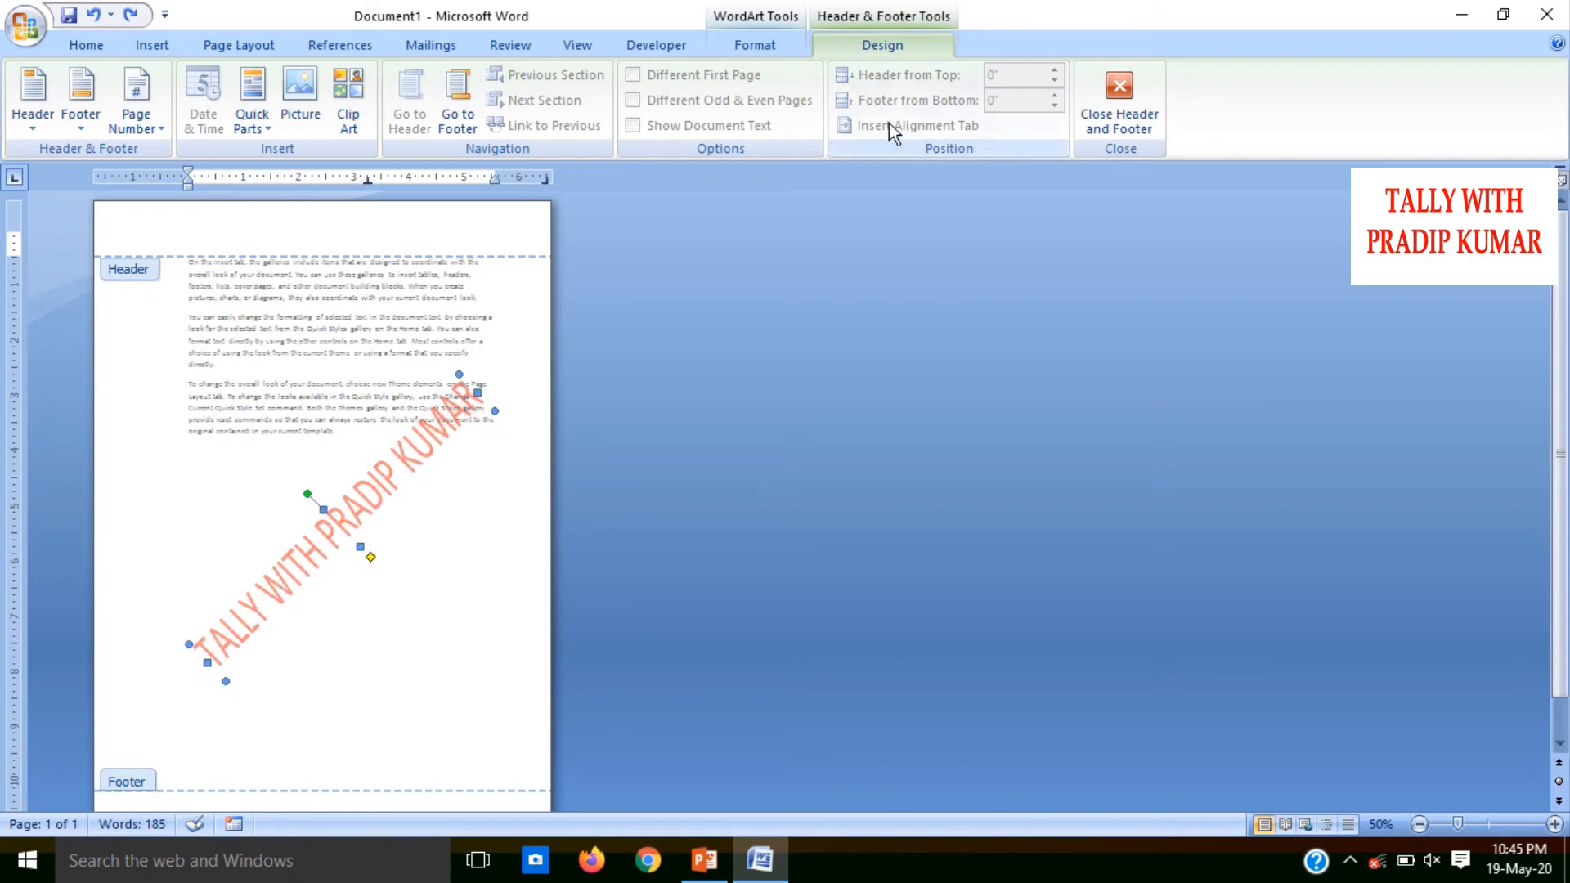
click(1155, 87)
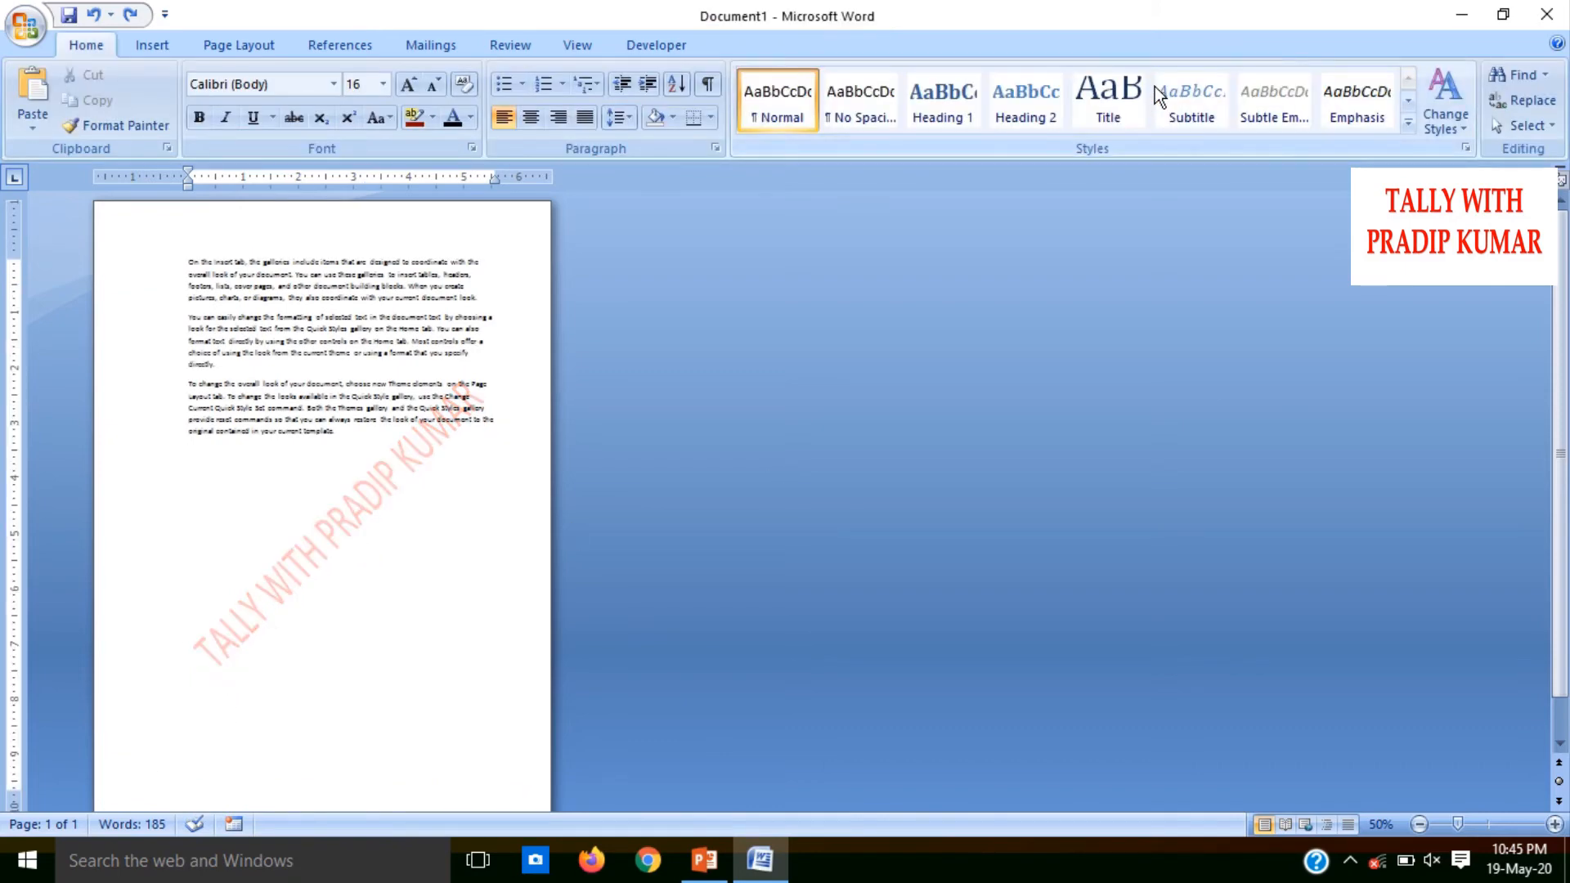
Insert two page breaks after the sample text to add two blank pages
key(ctrl+Return)
key(ctrl+Return)
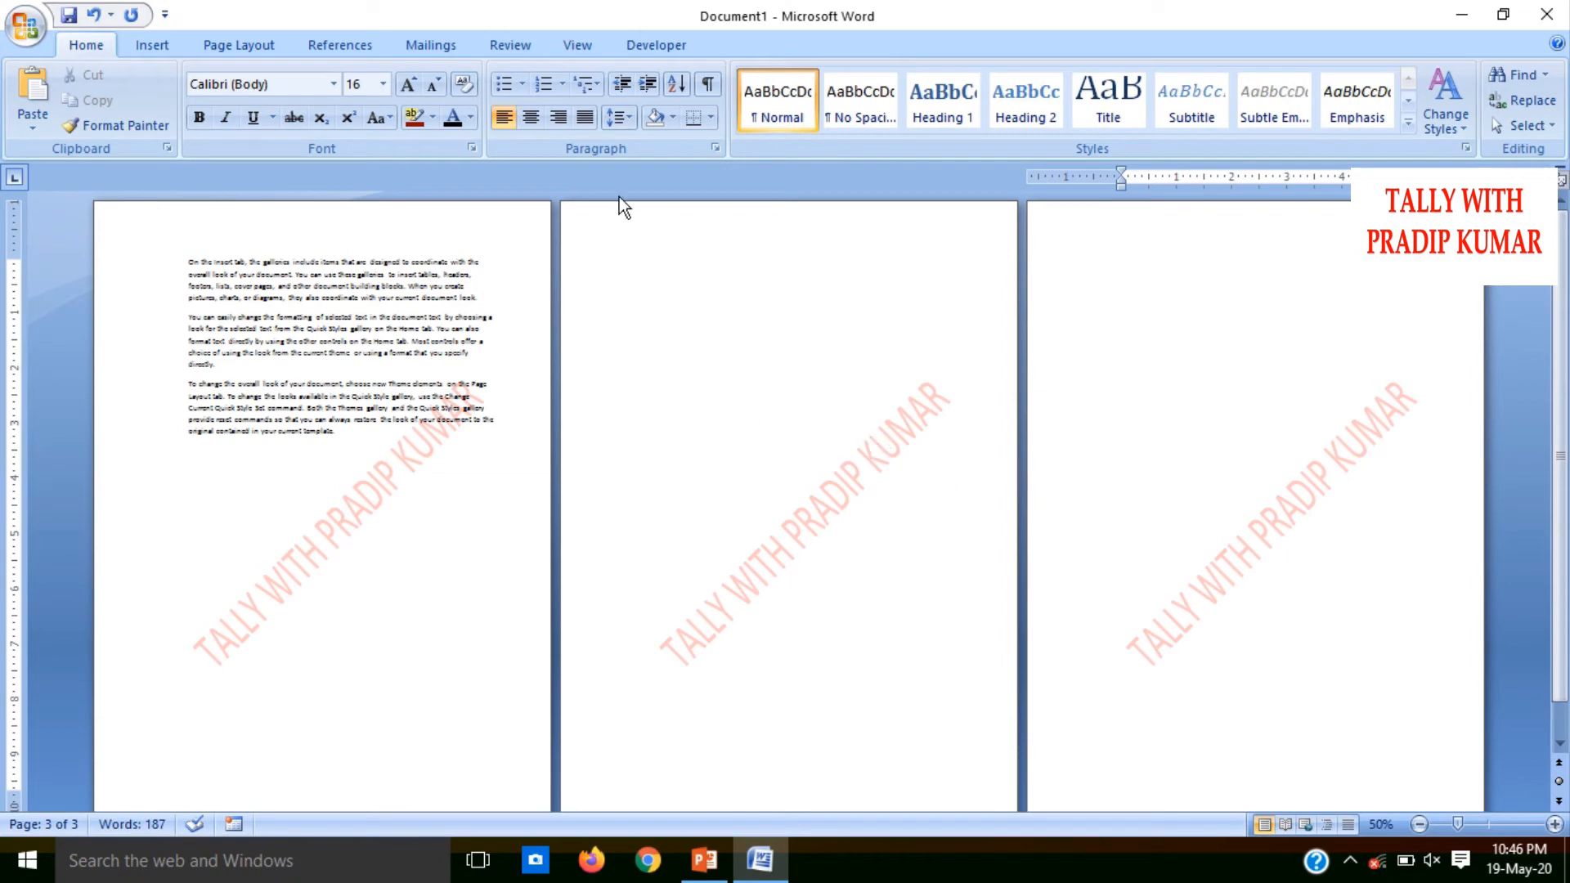
Inspect the watermarks on pages 2 and 3 in header editing, and return to the document body
double_click(643, 221)
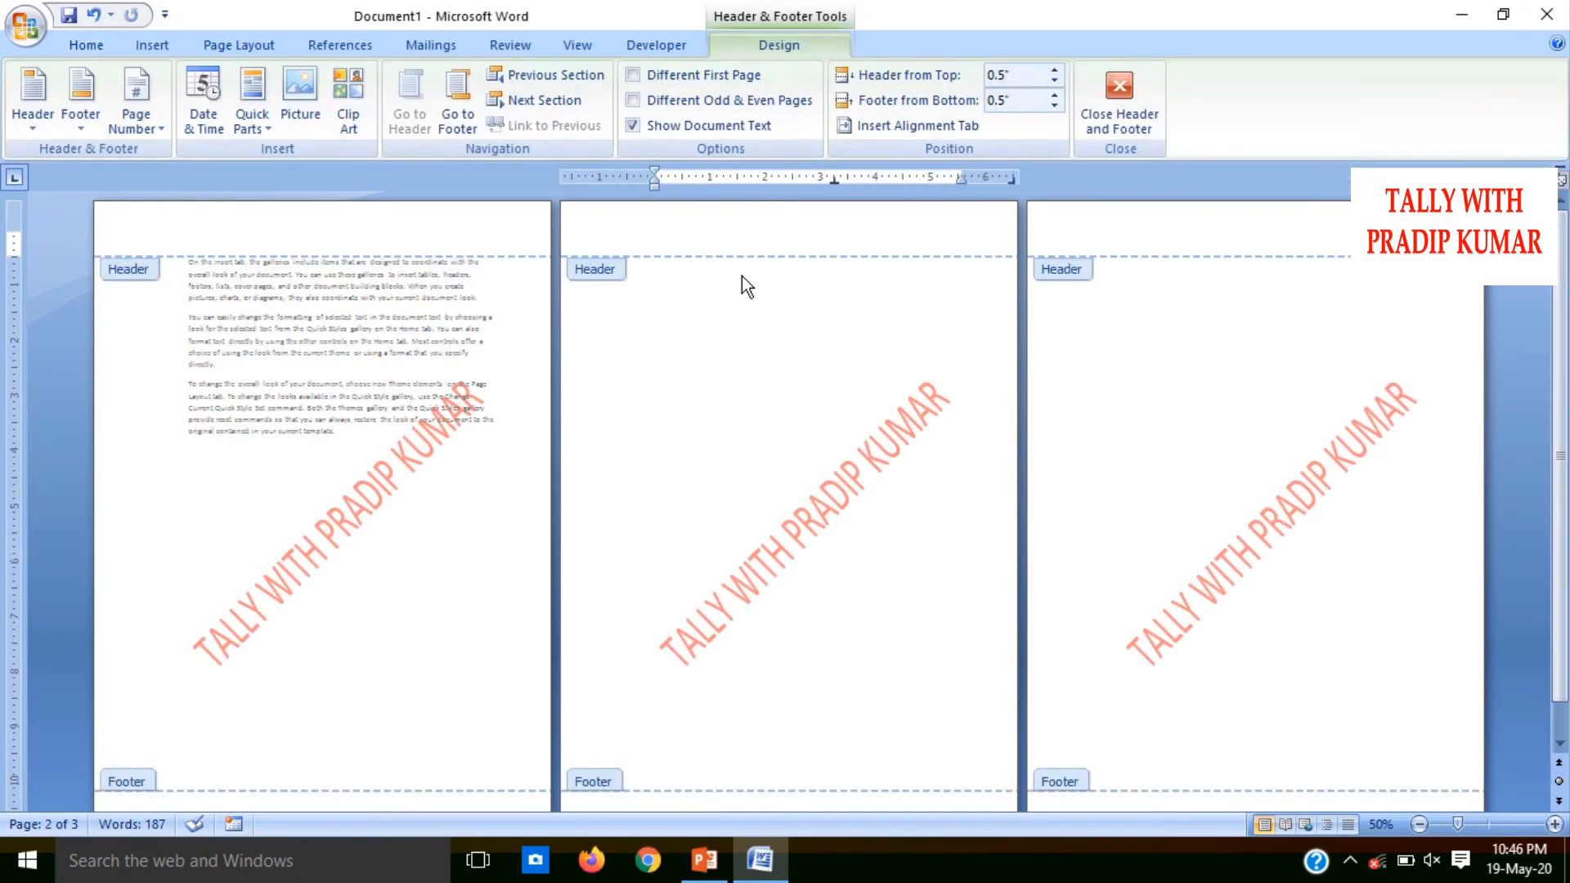
click(881, 448)
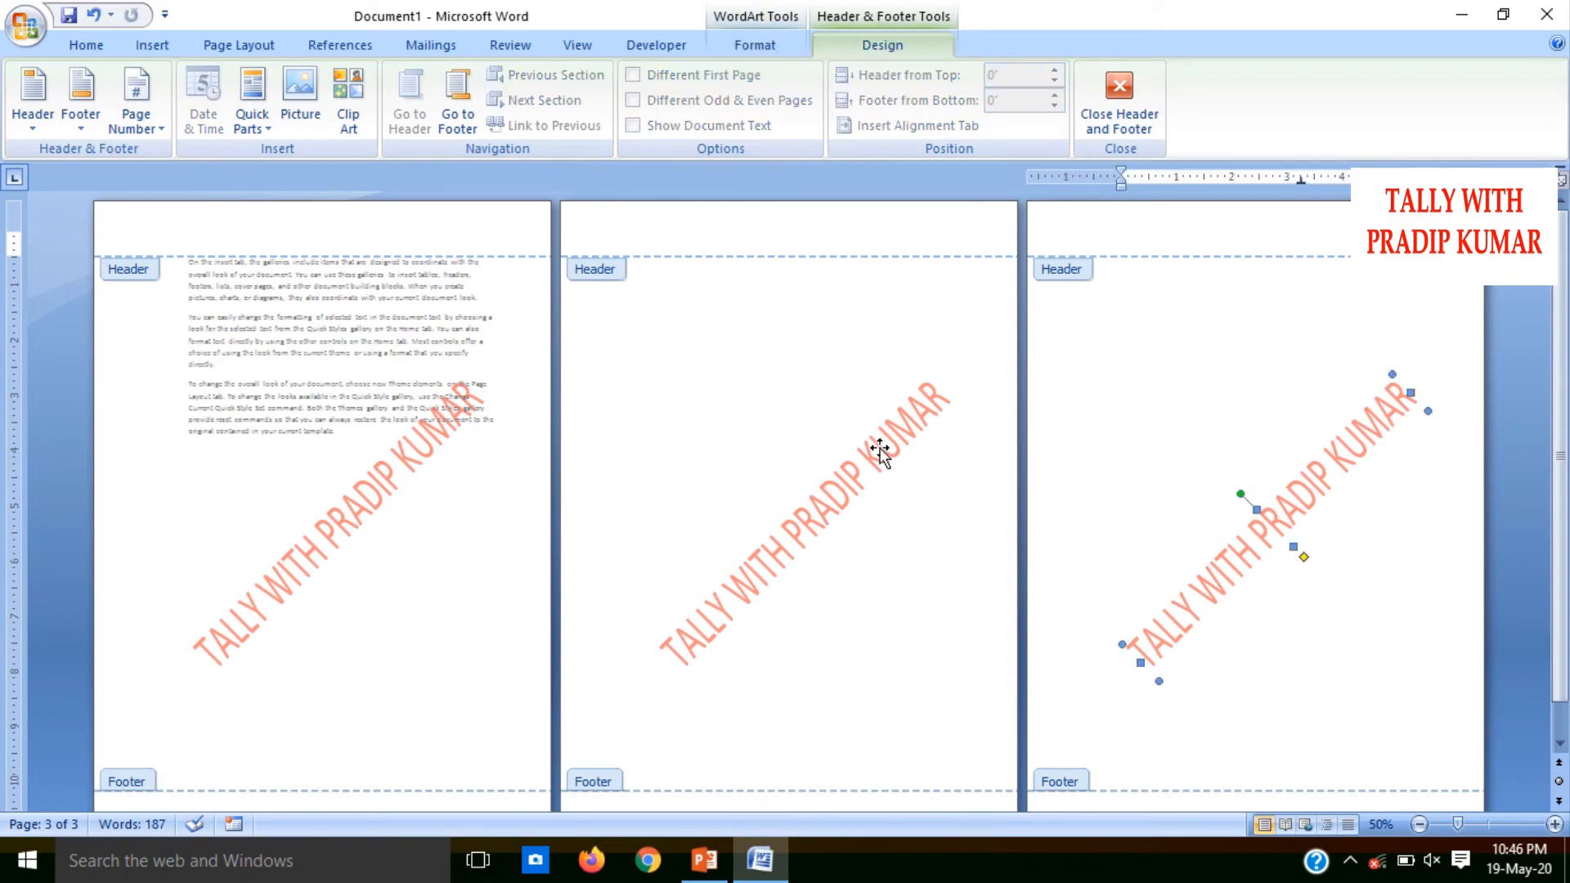
click(870, 459)
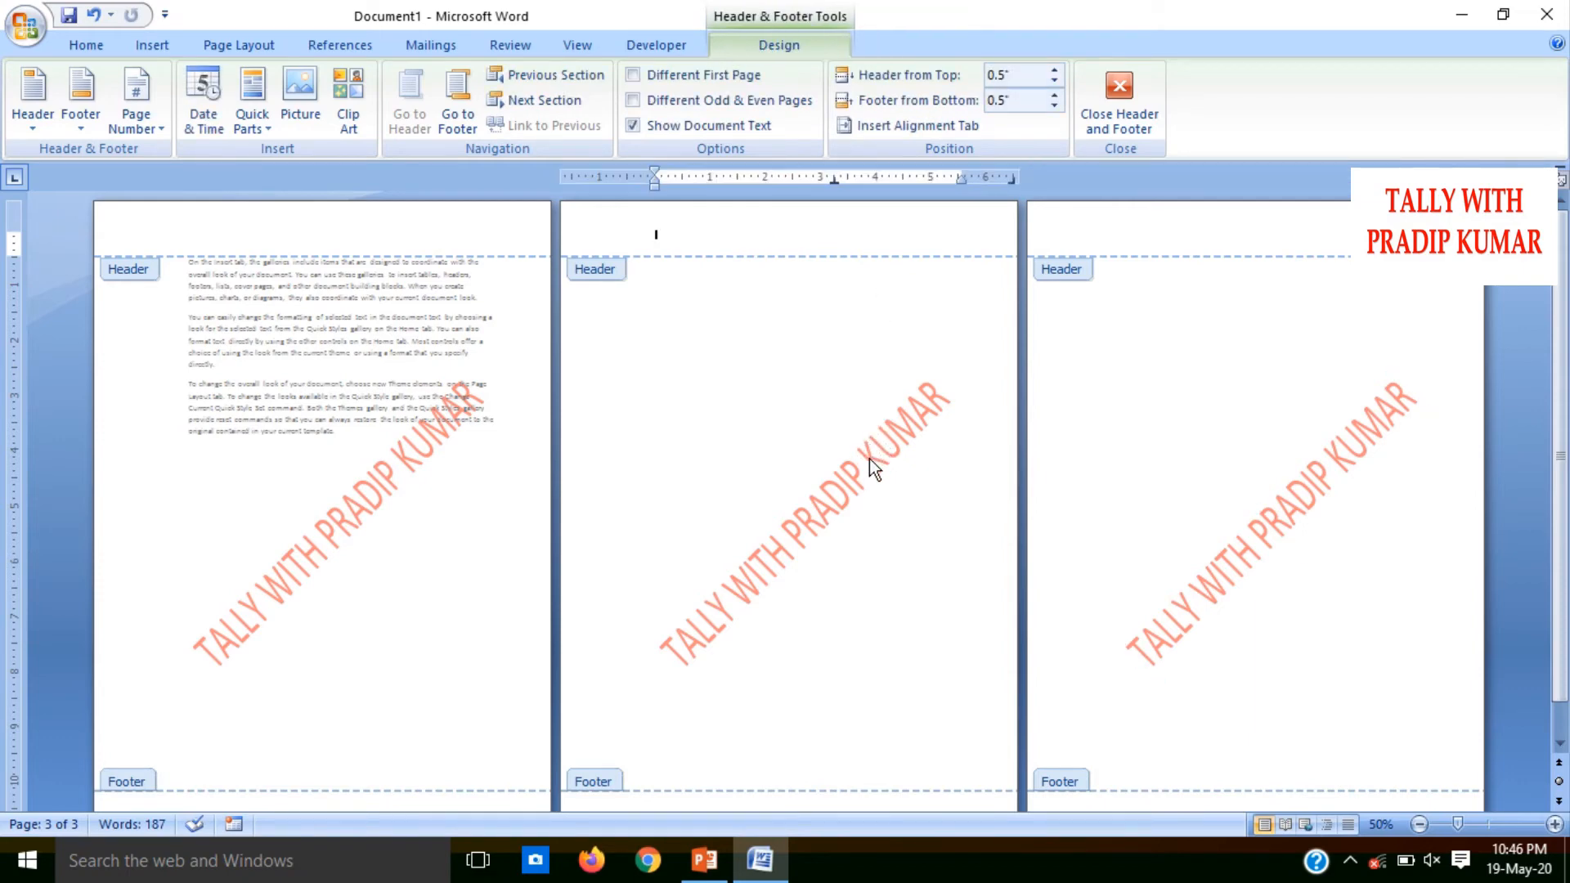
click(871, 457)
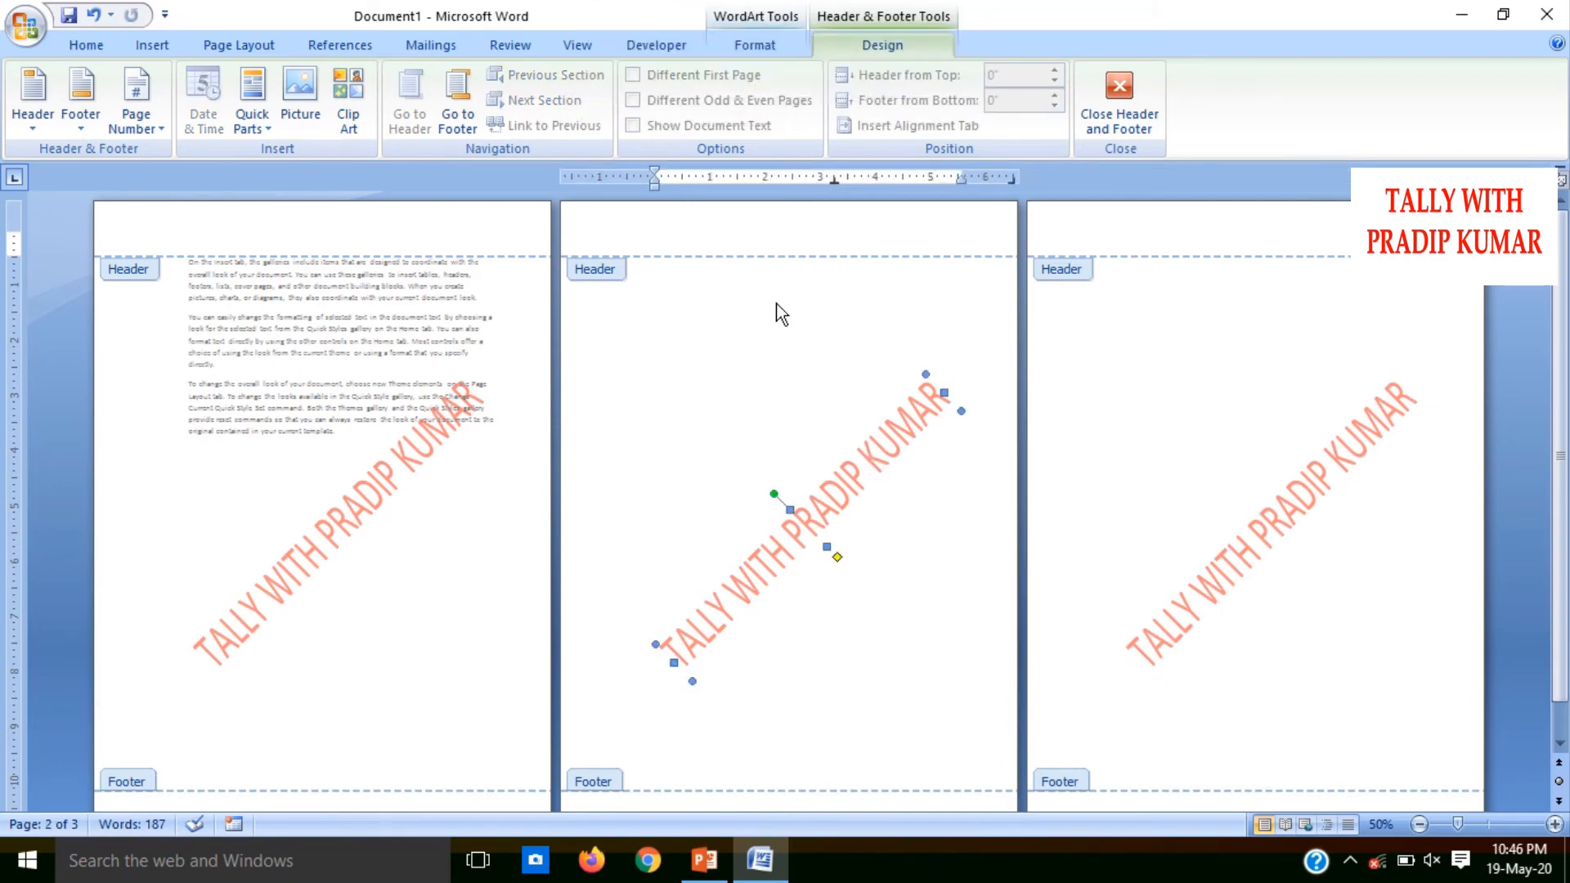
mouse_move(666, 24)
click(499, 482)
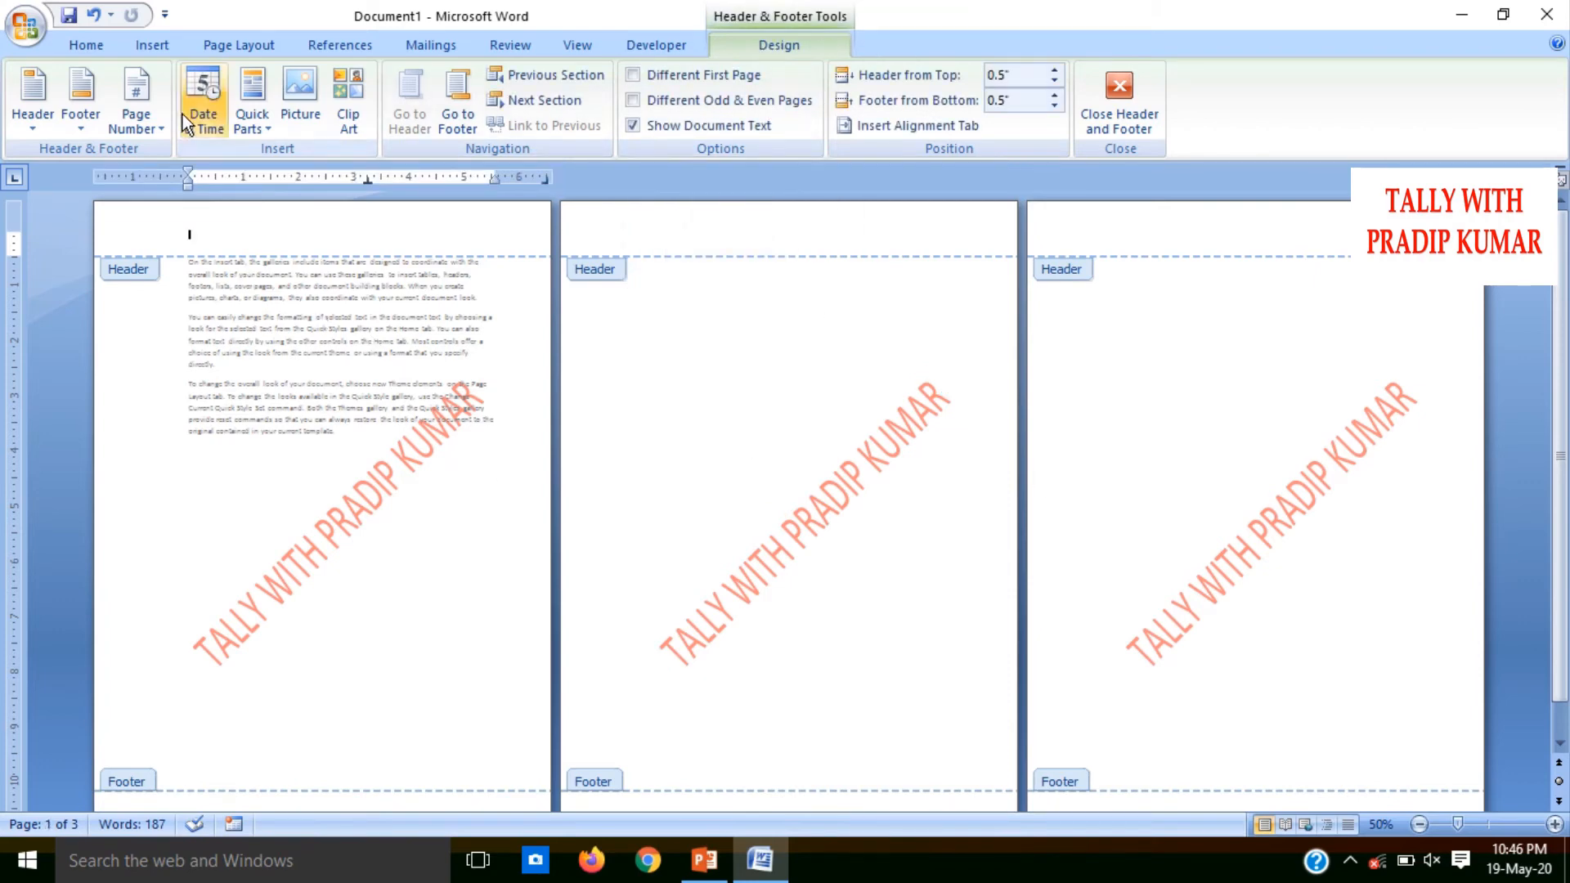
click(217, 45)
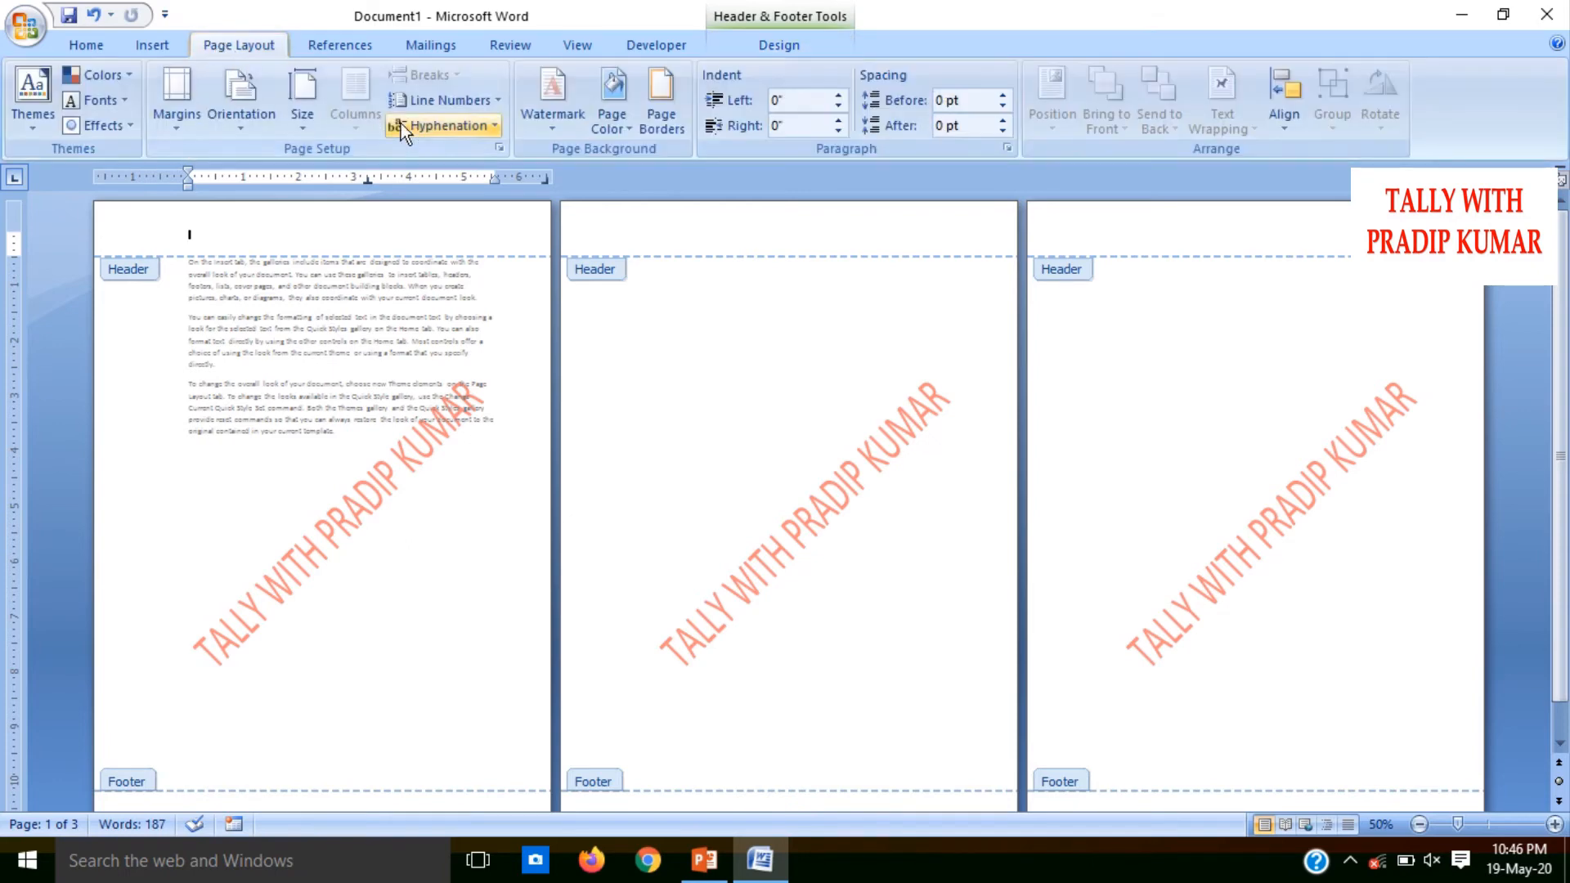
double_click(365, 313)
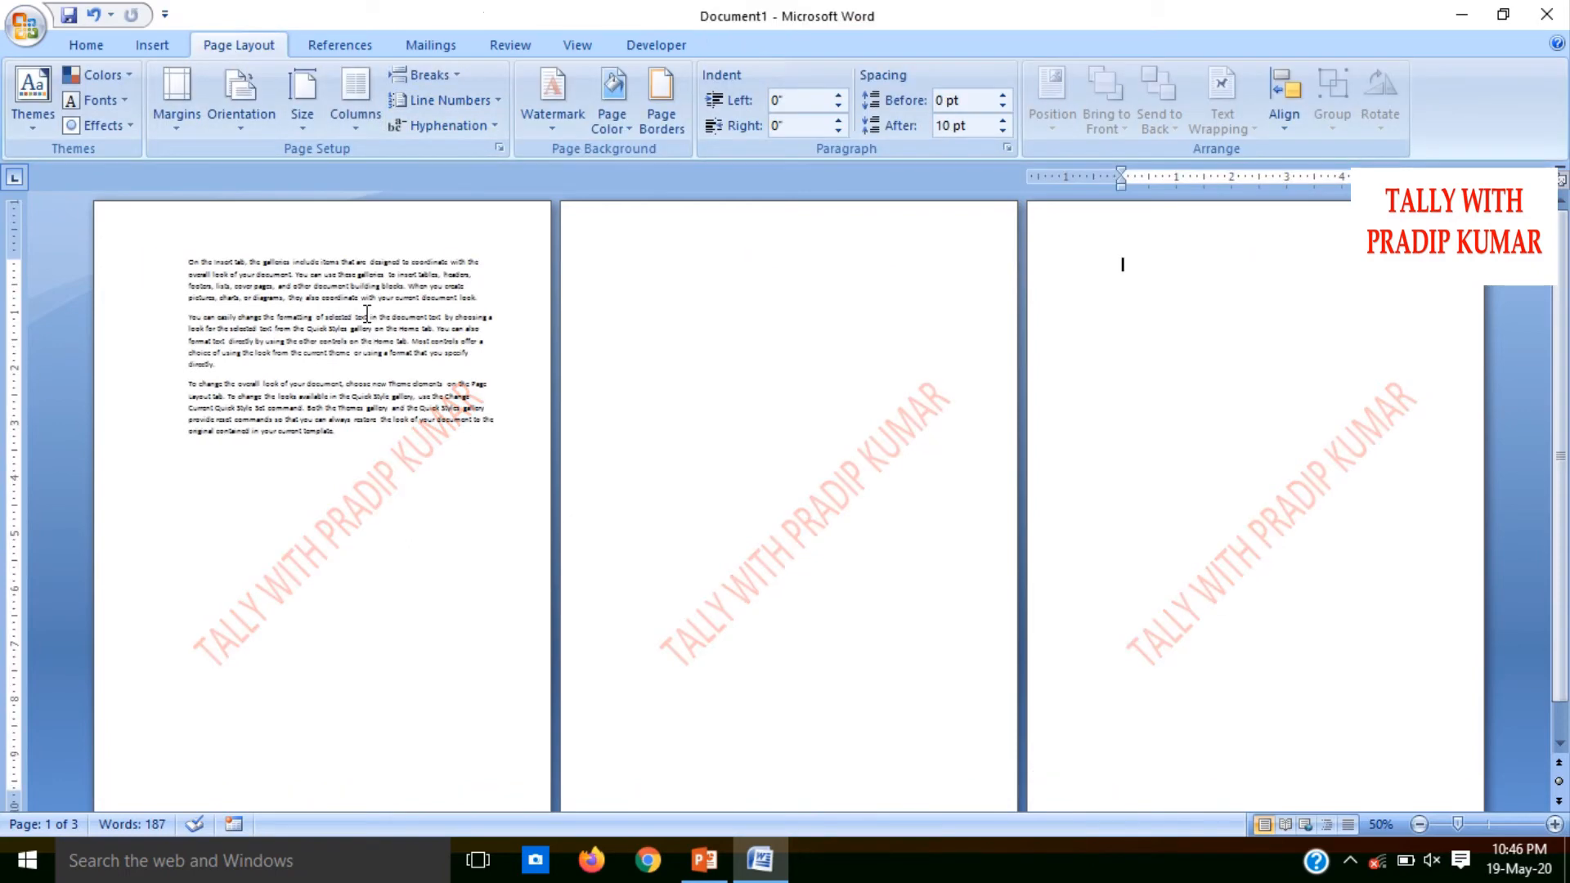
Insert continuous section breaks at the start of the blank third page and of the blank second page
click(462, 82)
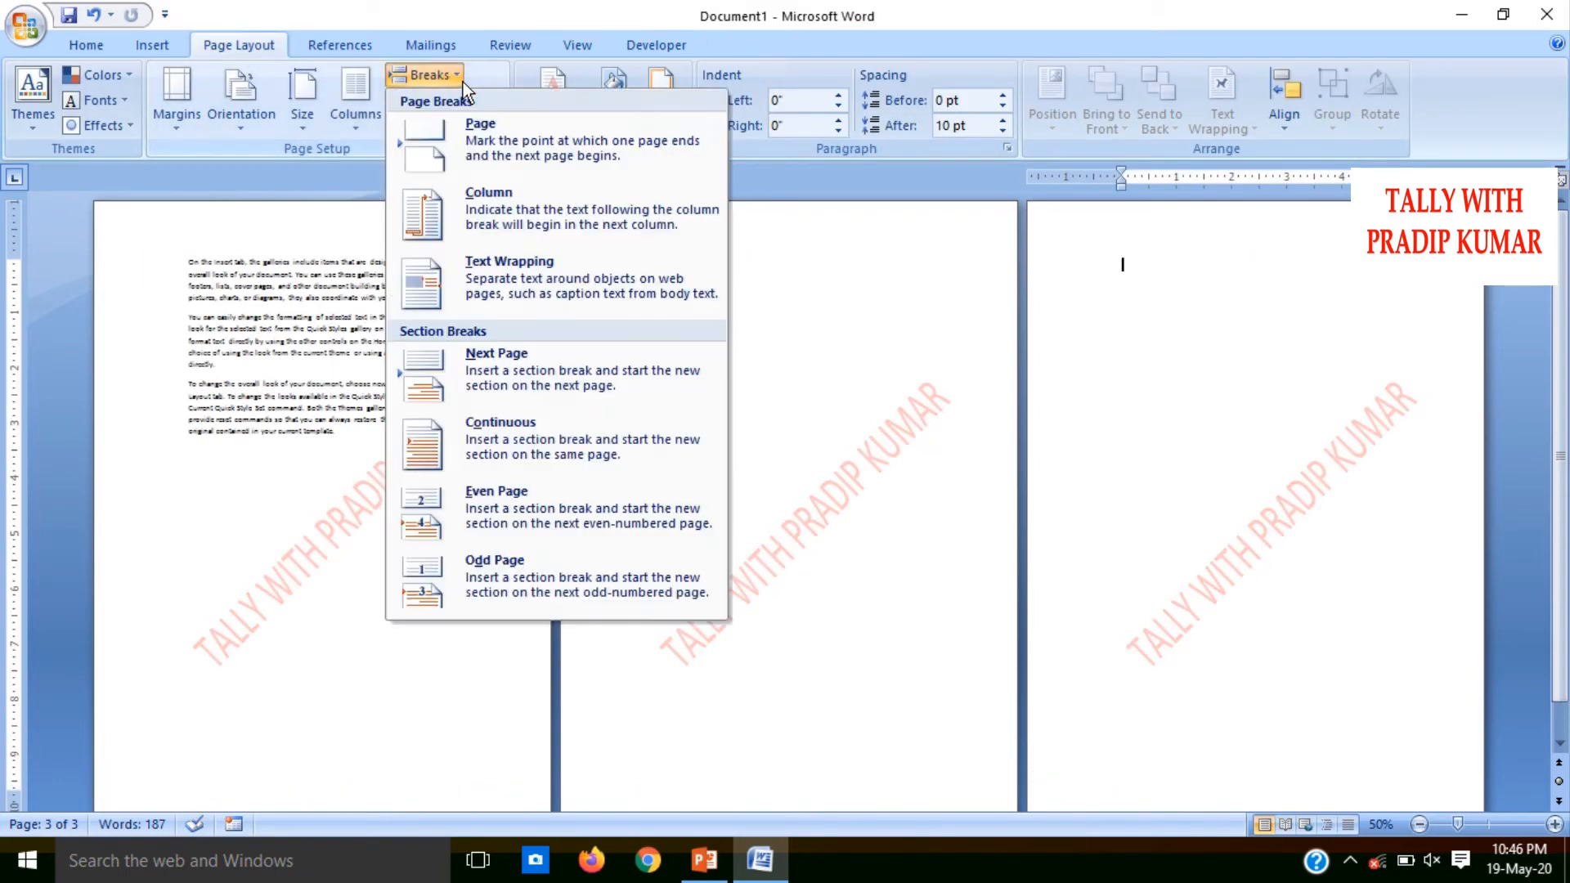
click(512, 417)
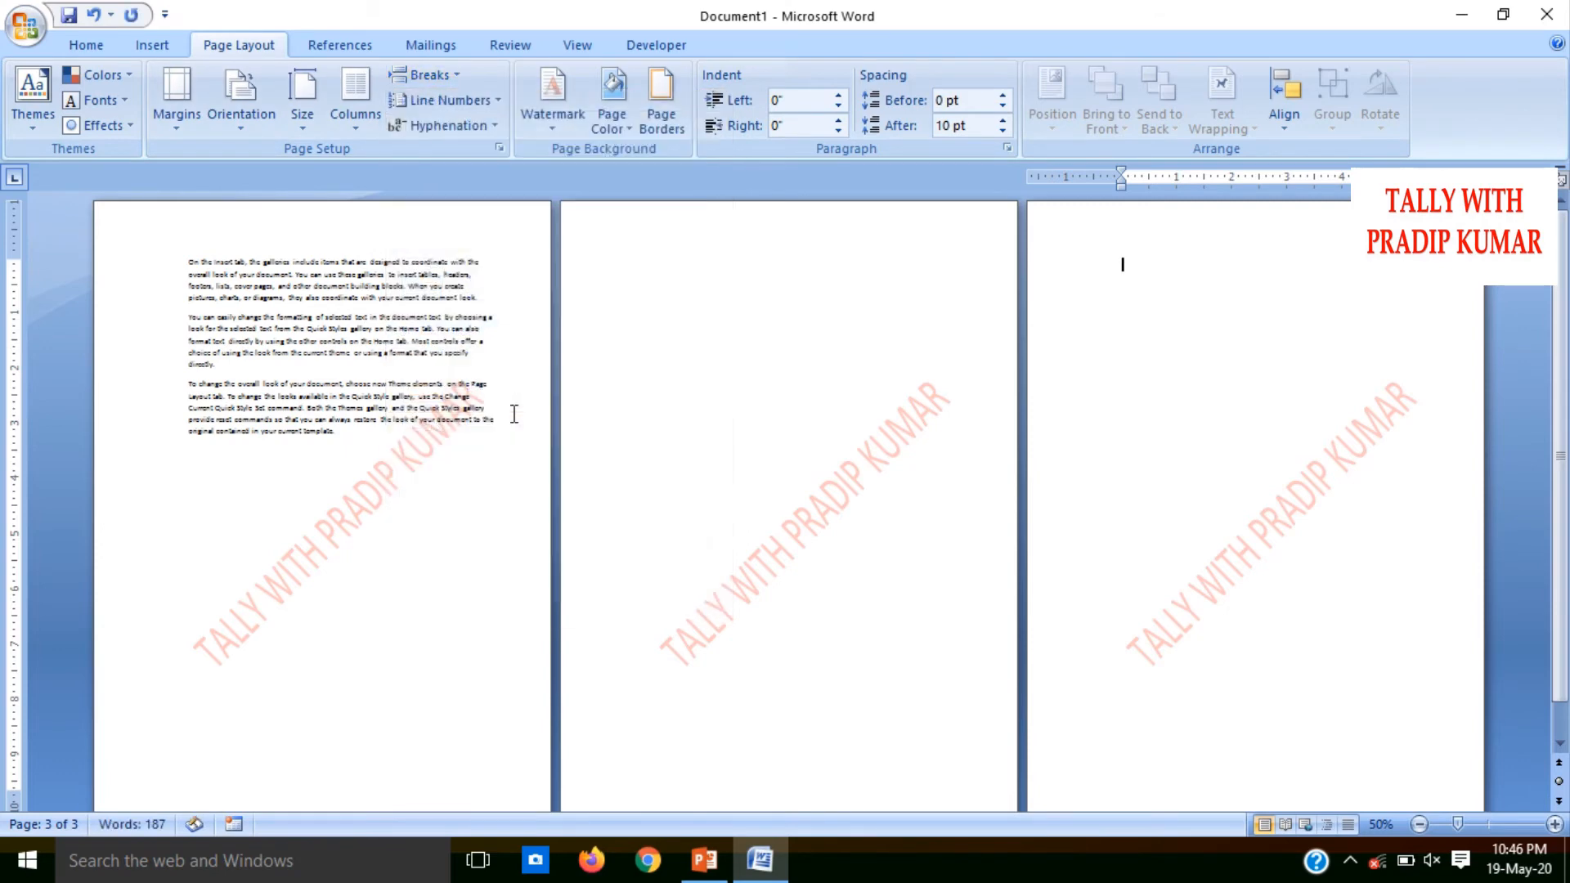
click(630, 304)
click(677, 380)
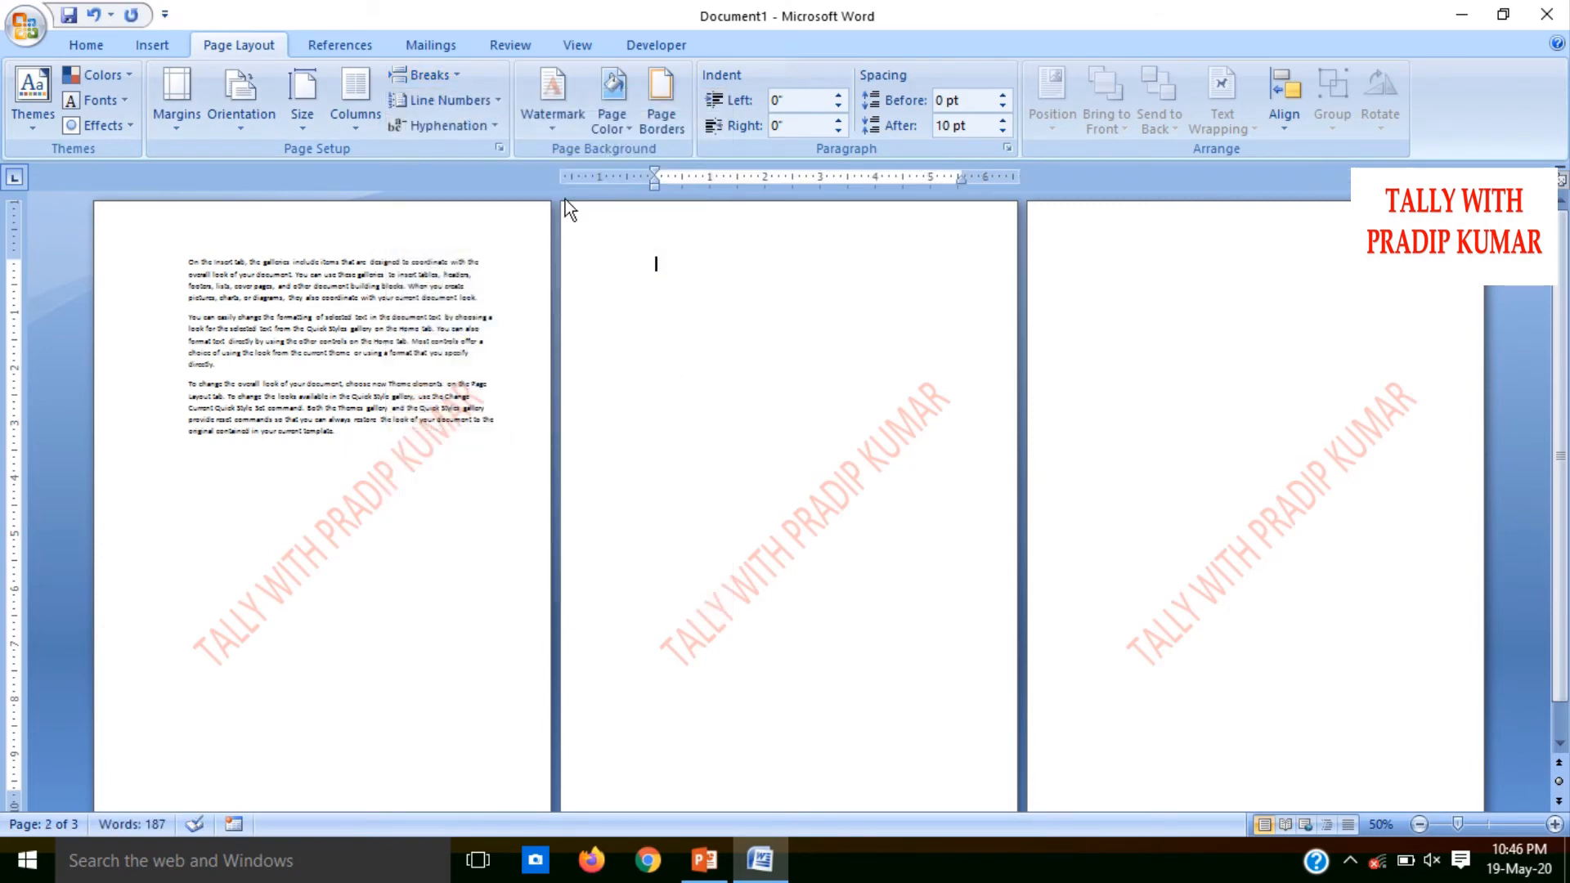
click(426, 83)
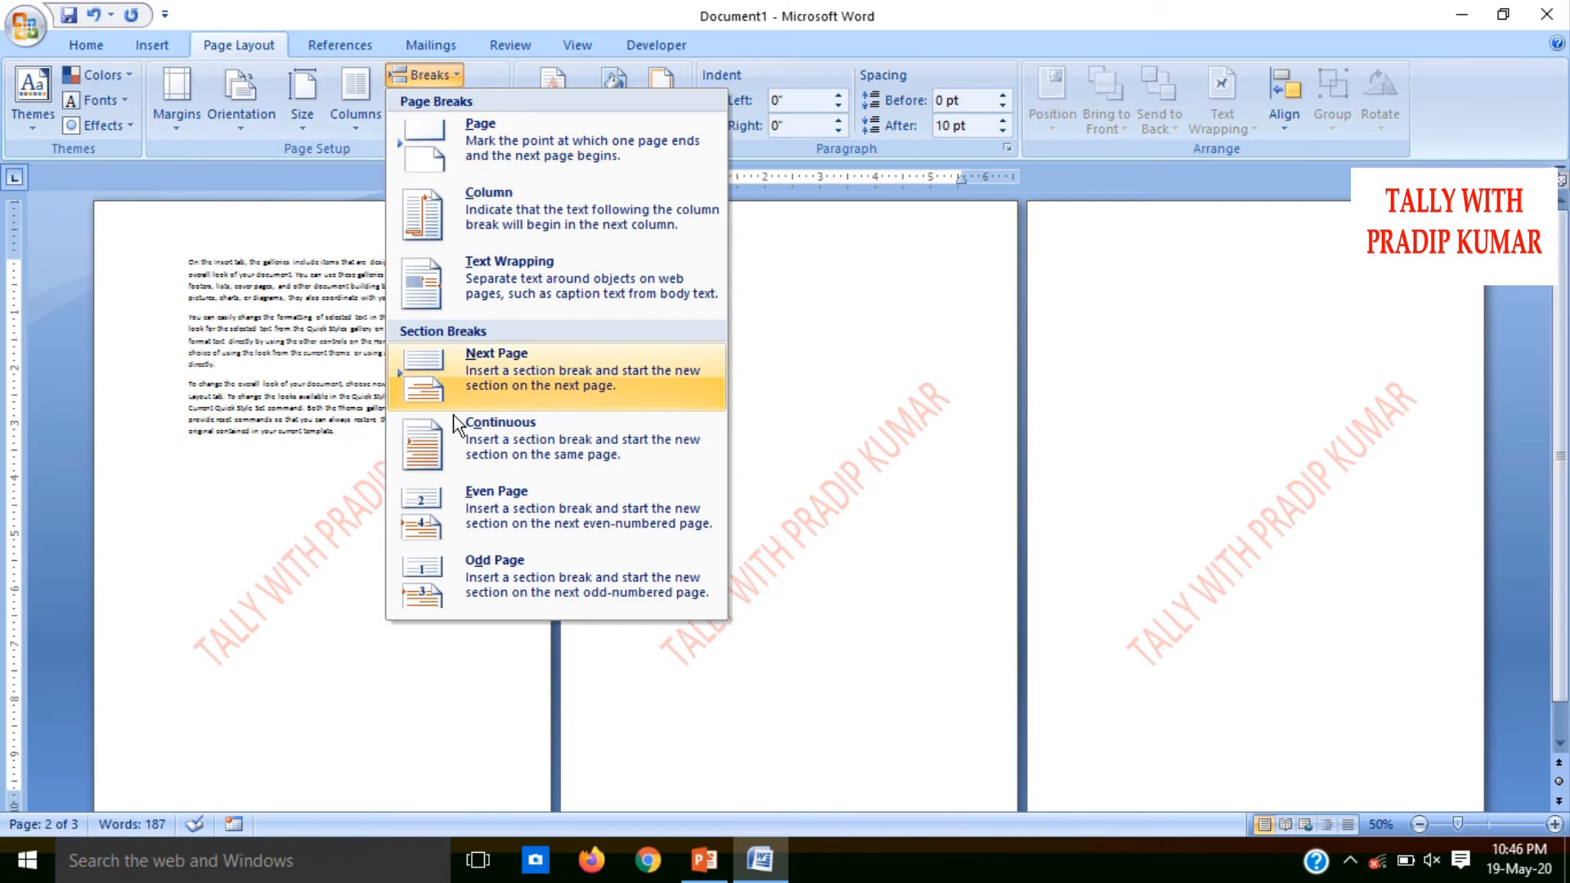
click(498, 444)
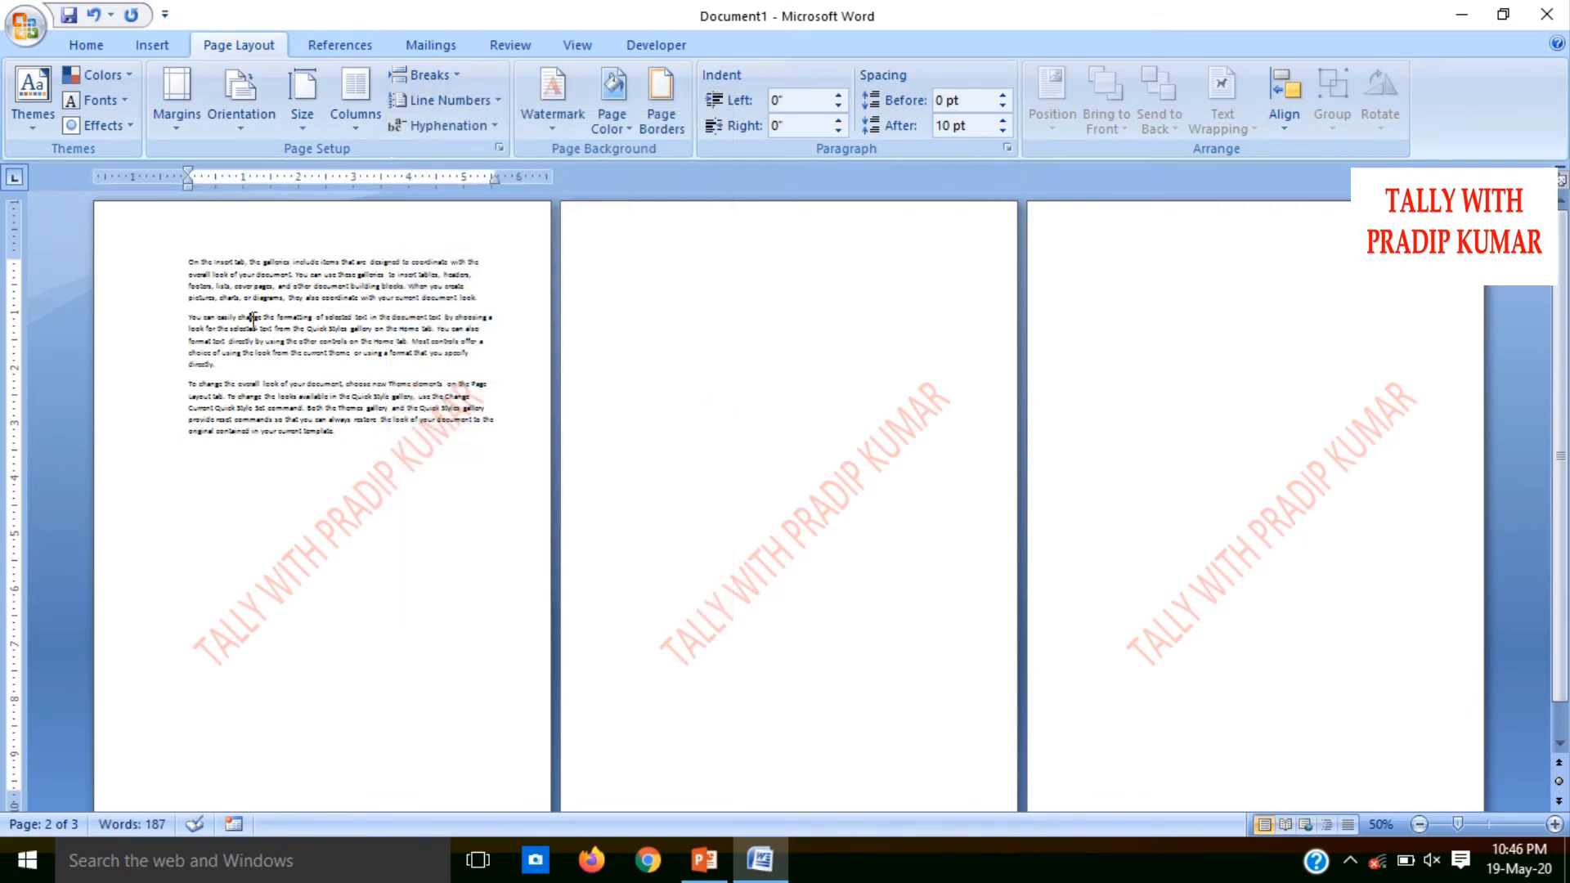
Try a continuous section break inside the second paragraph of the sample text, and undo it
click(439, 78)
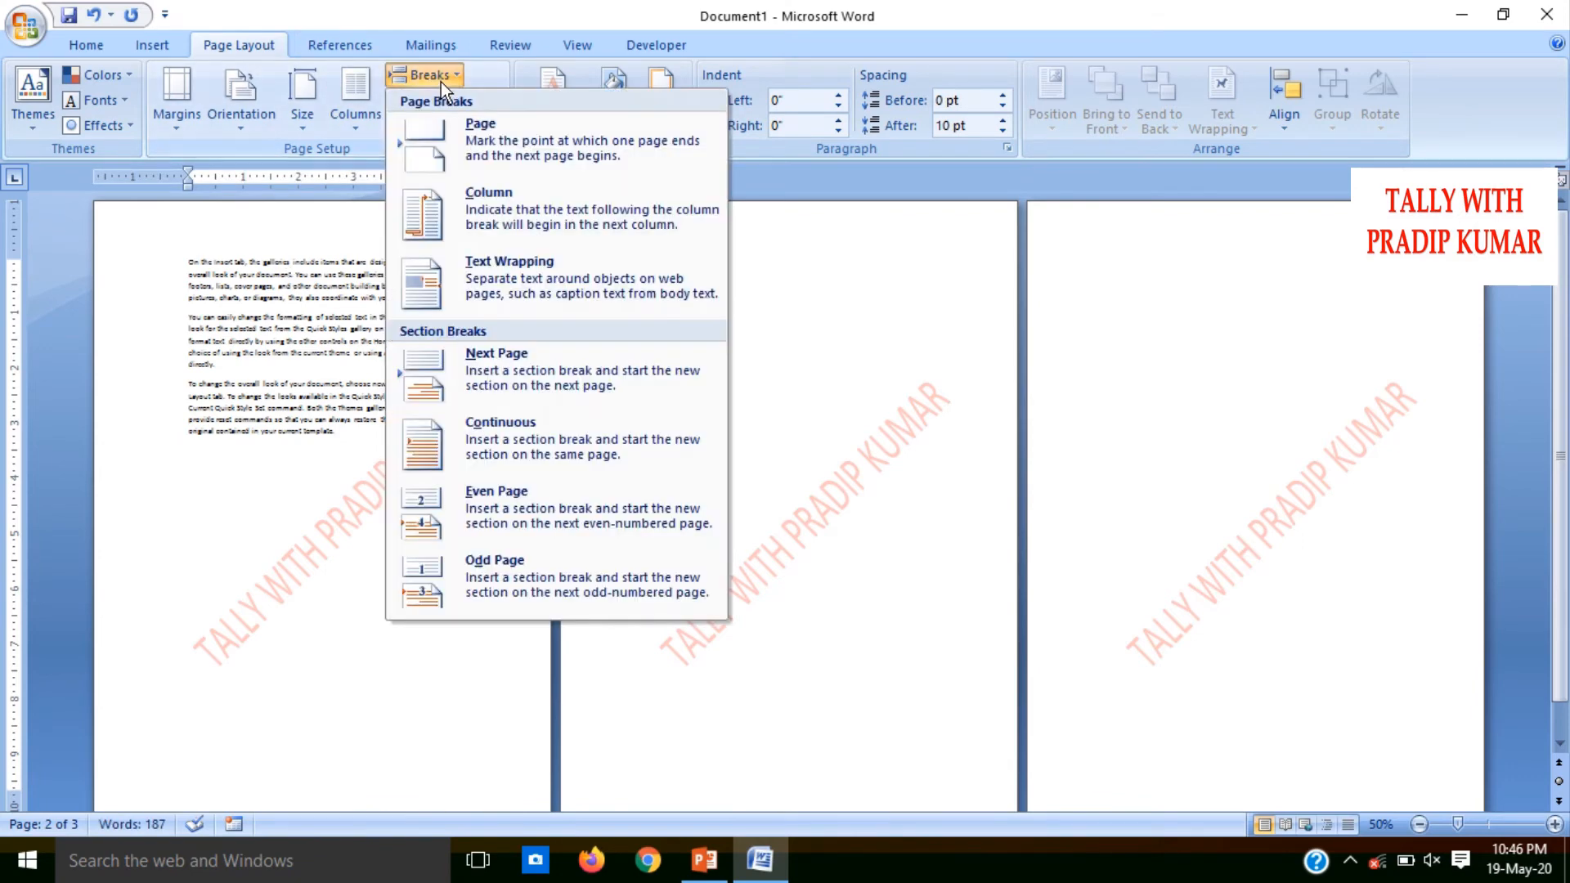
click(501, 443)
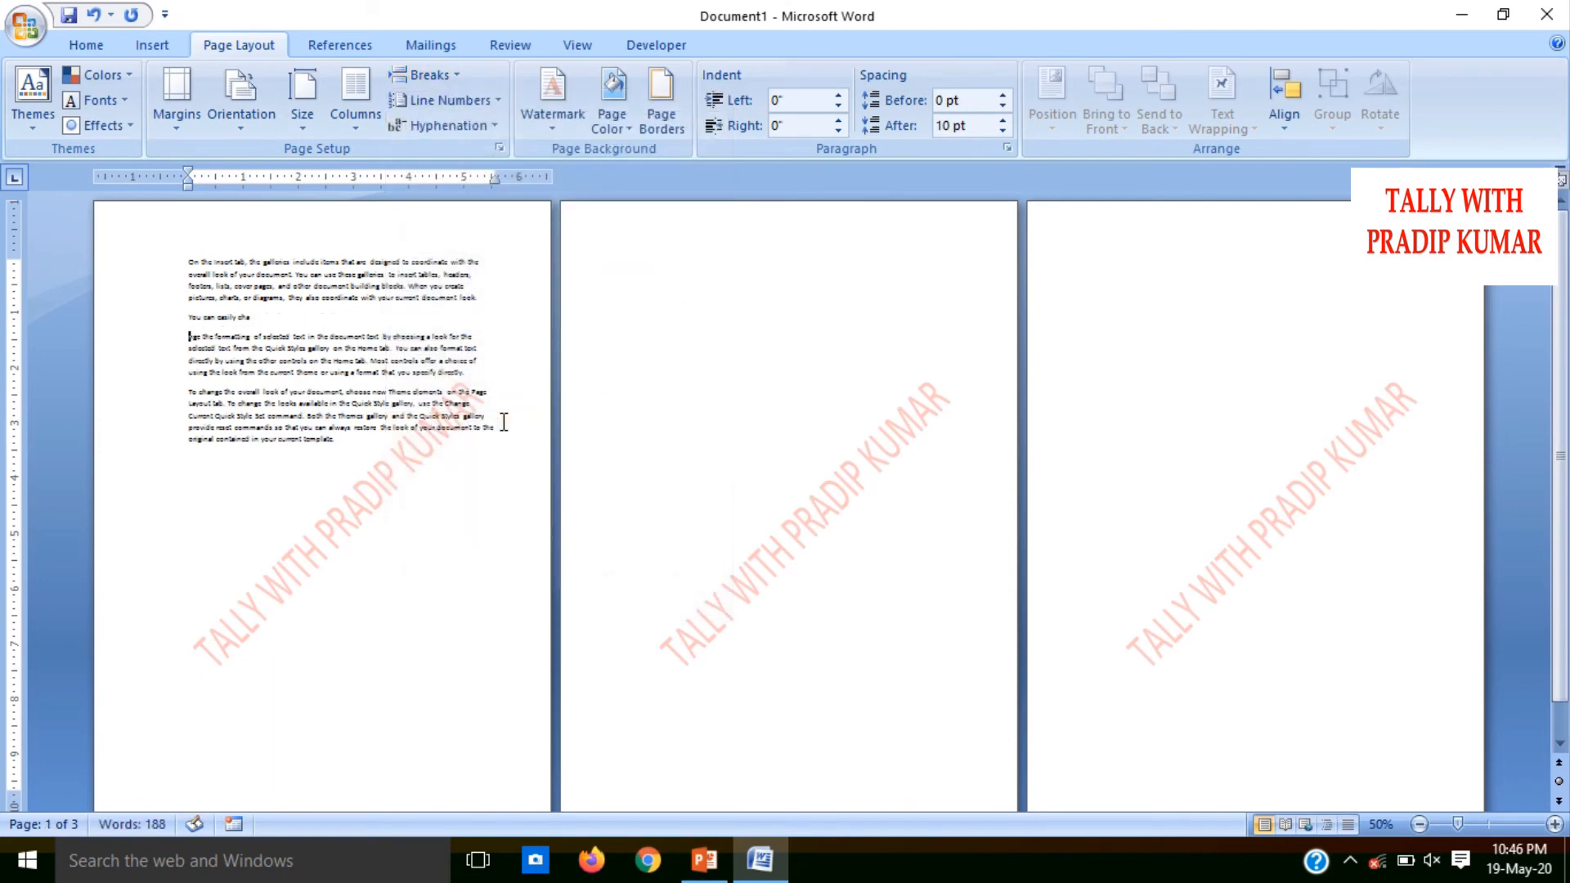
key(ctrl+z)
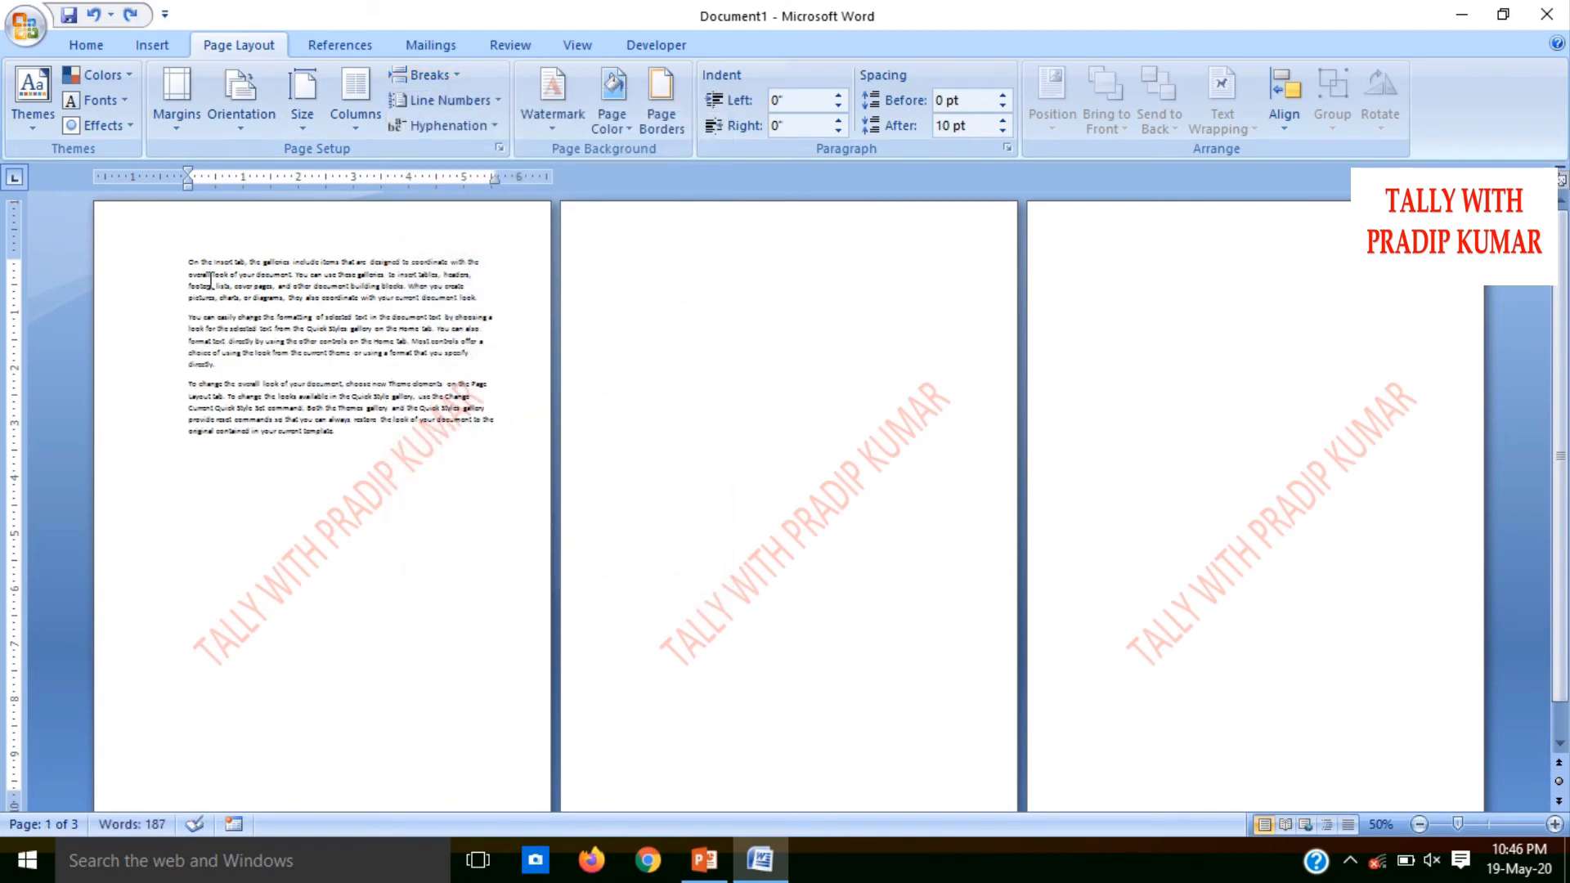
Insert a continuous section break at the end of the sample text on page 1
click(299, 452)
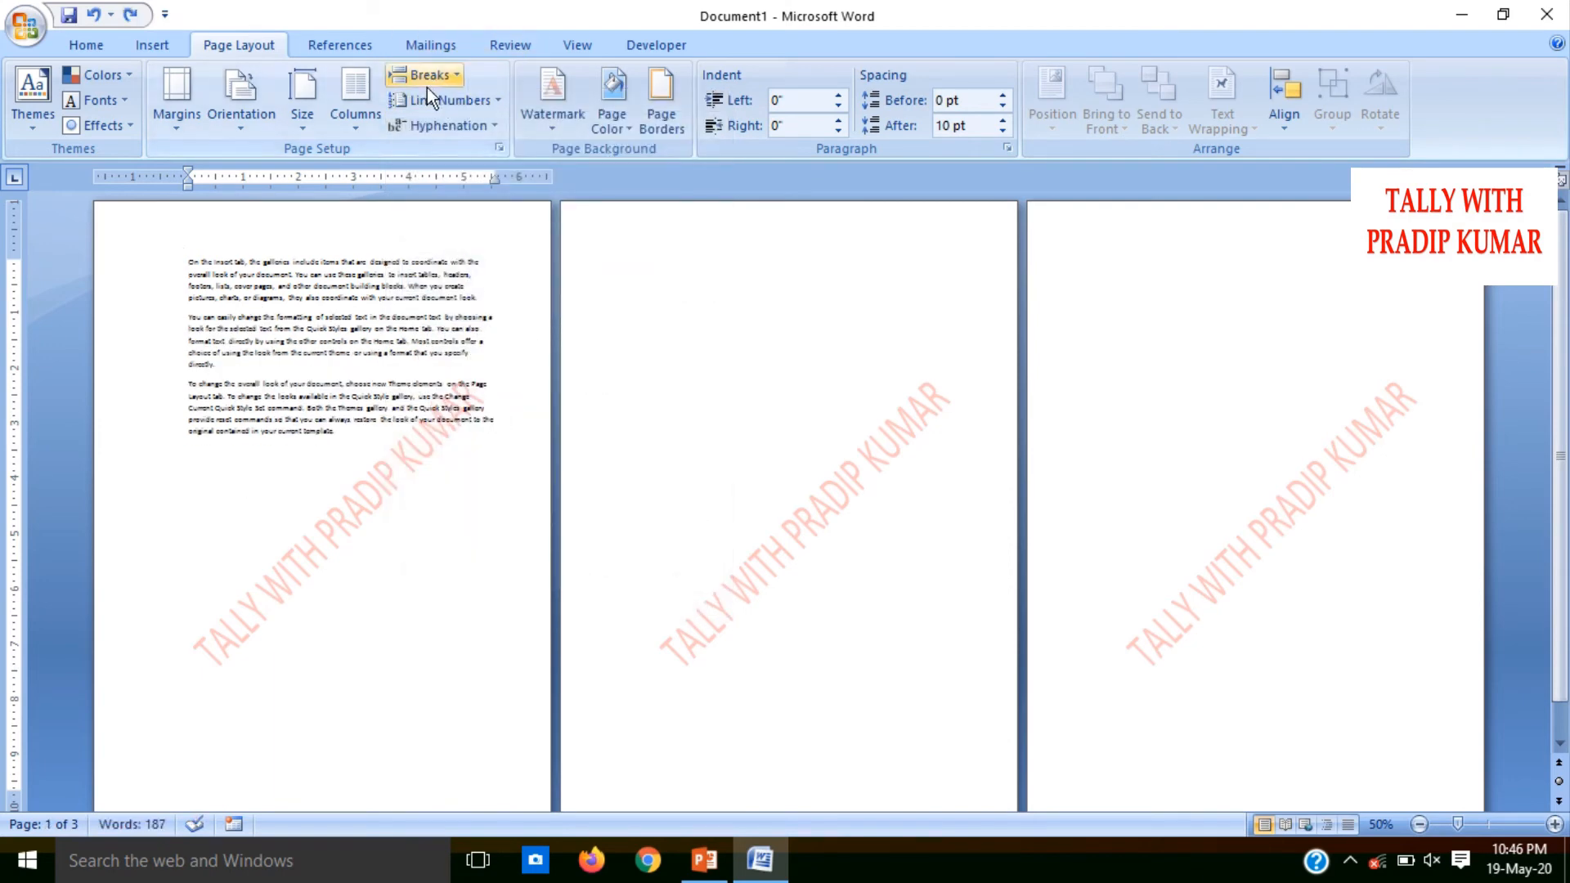
click(425, 85)
click(502, 425)
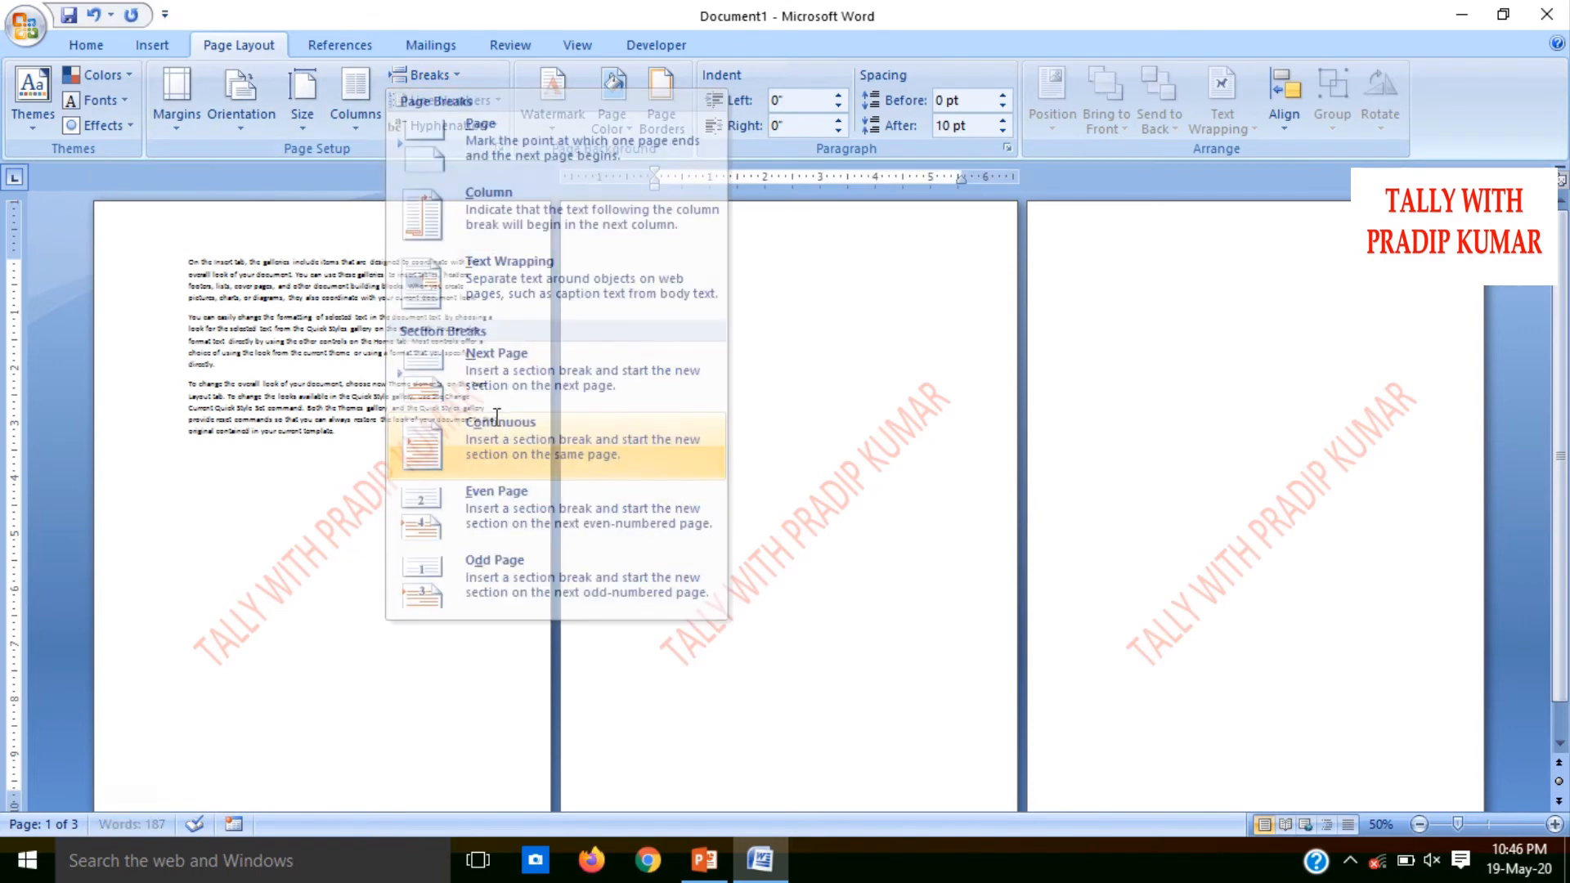
Open header editing and unlink the headers of section 4 and section 2 from their previous sections
double_click(662, 234)
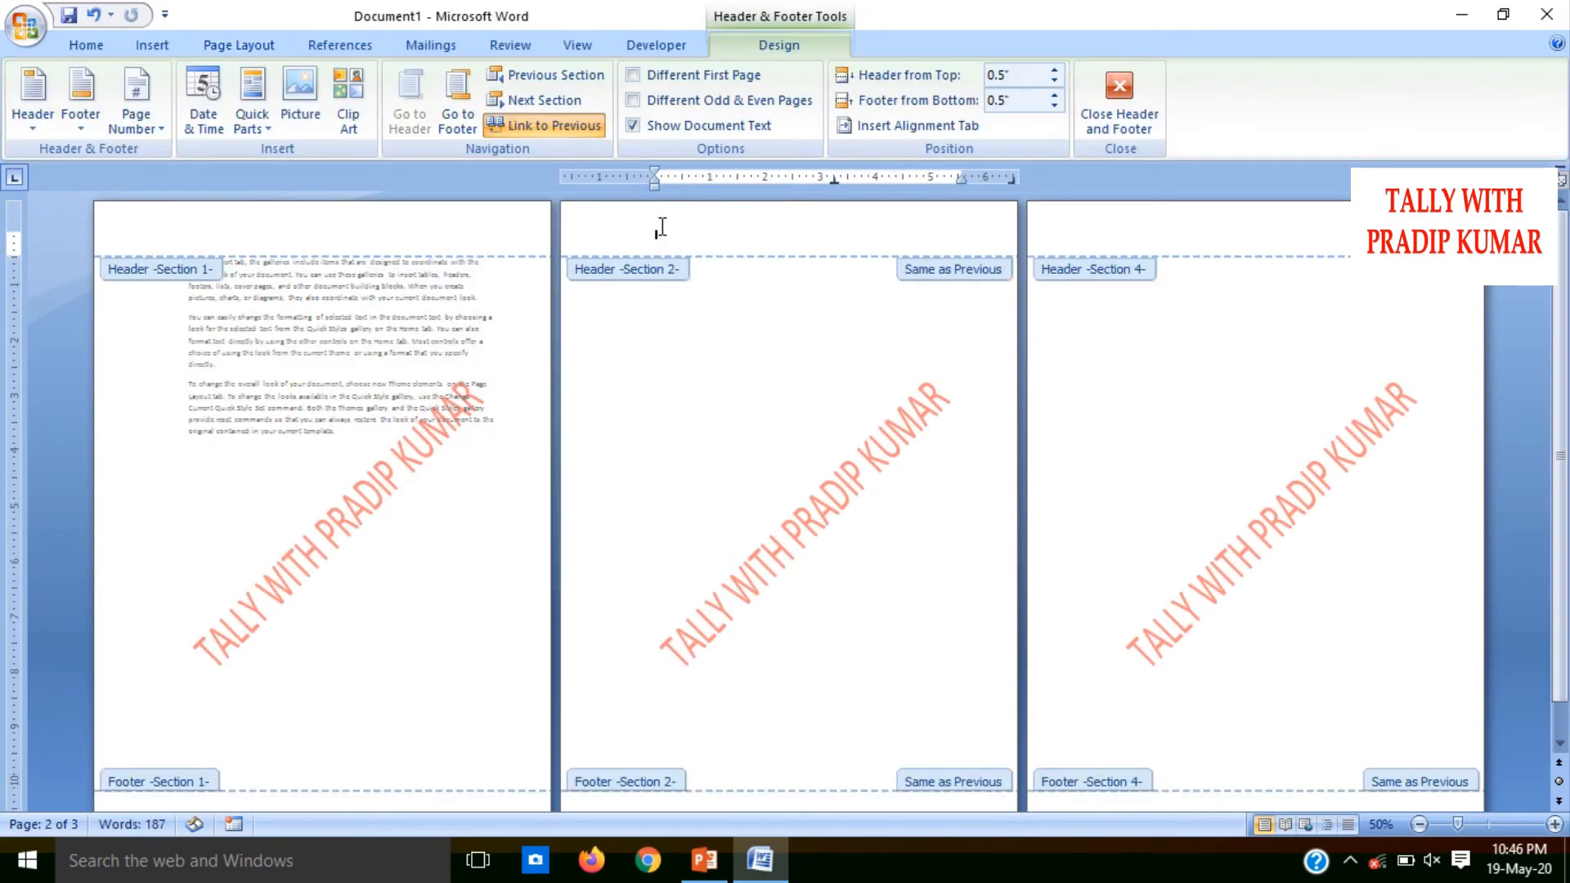
click(841, 477)
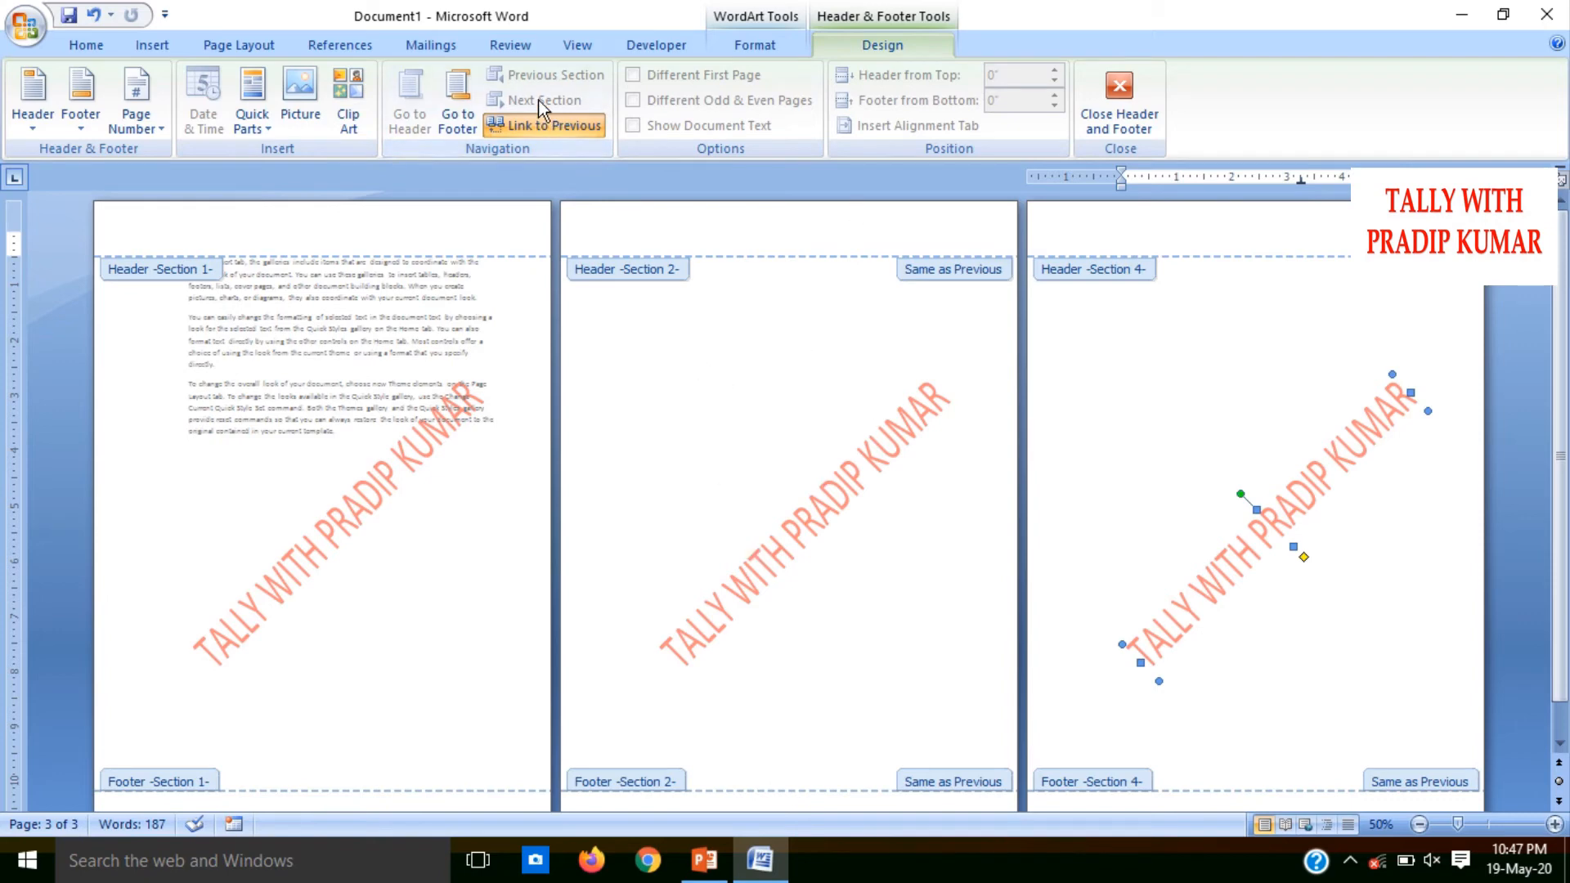
click(542, 123)
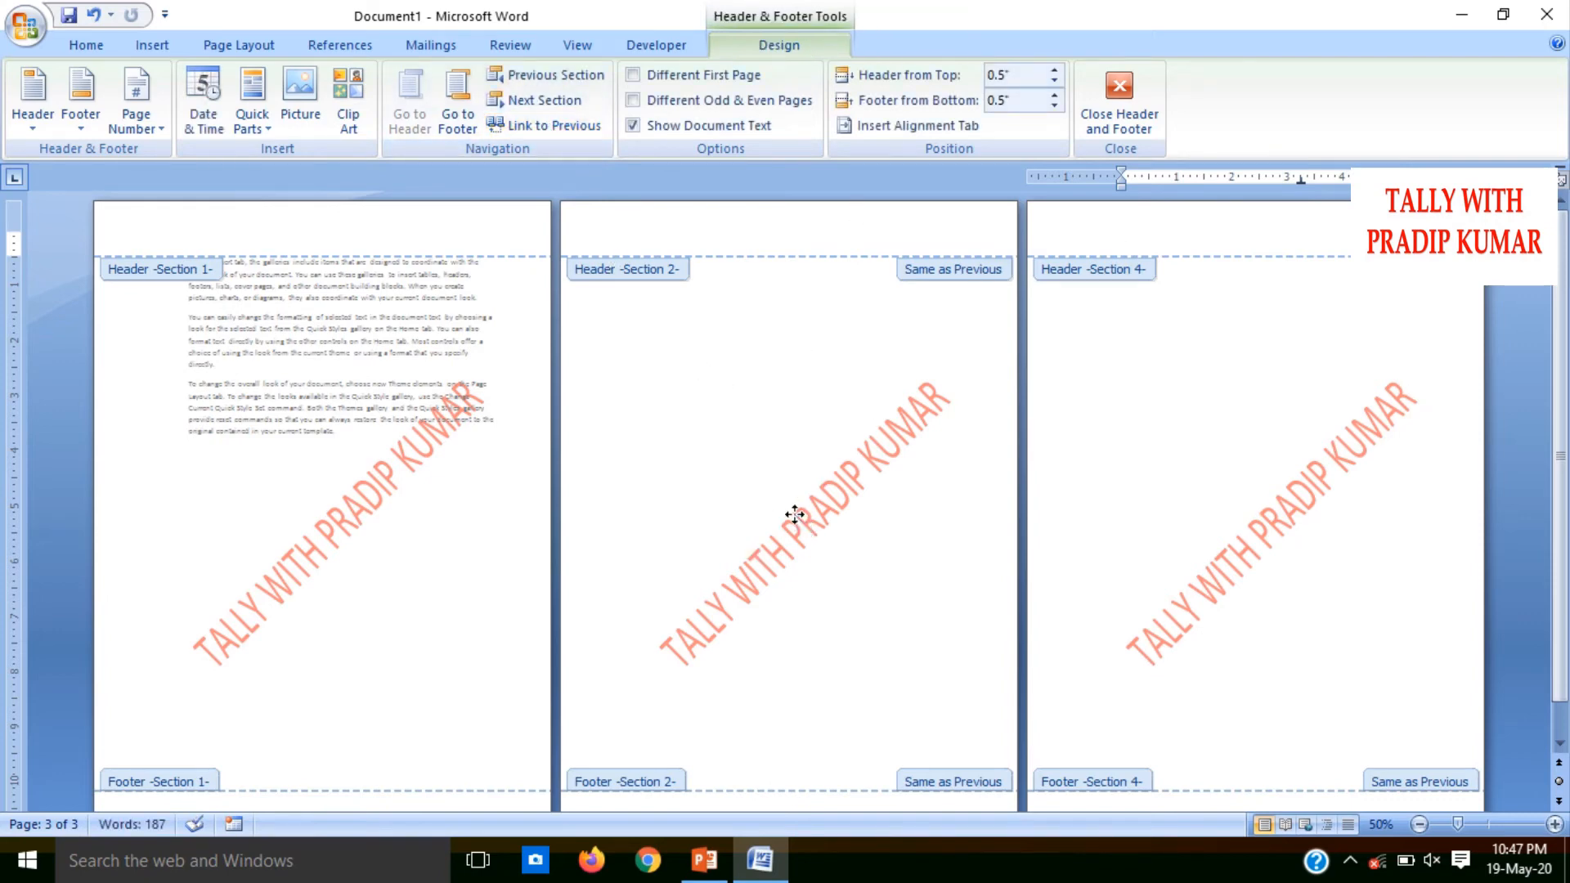
click(794, 514)
click(532, 123)
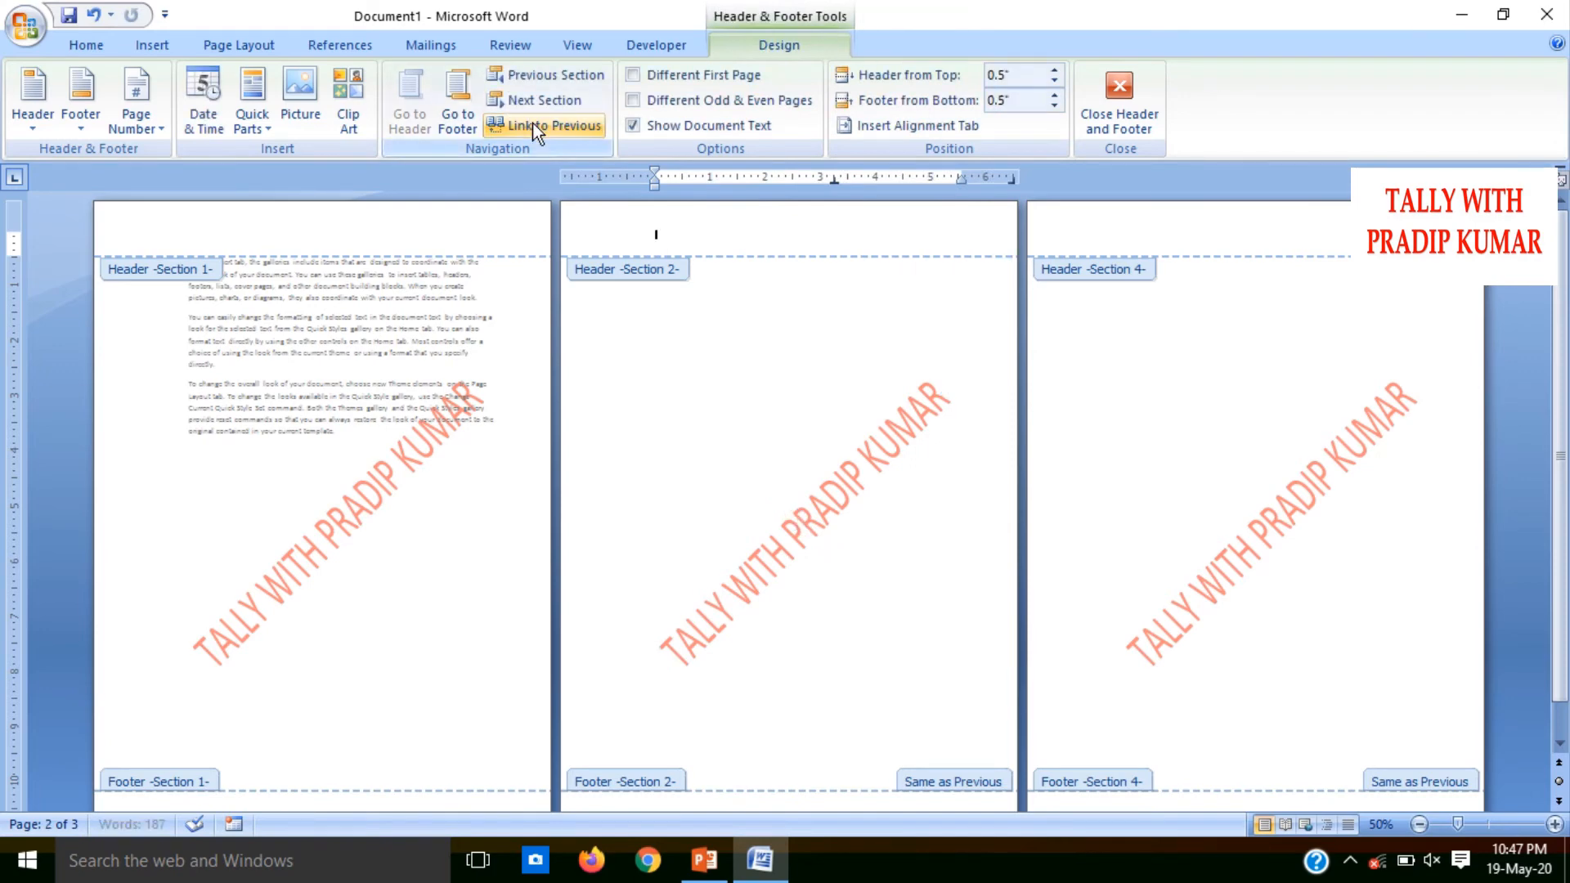
click(849, 463)
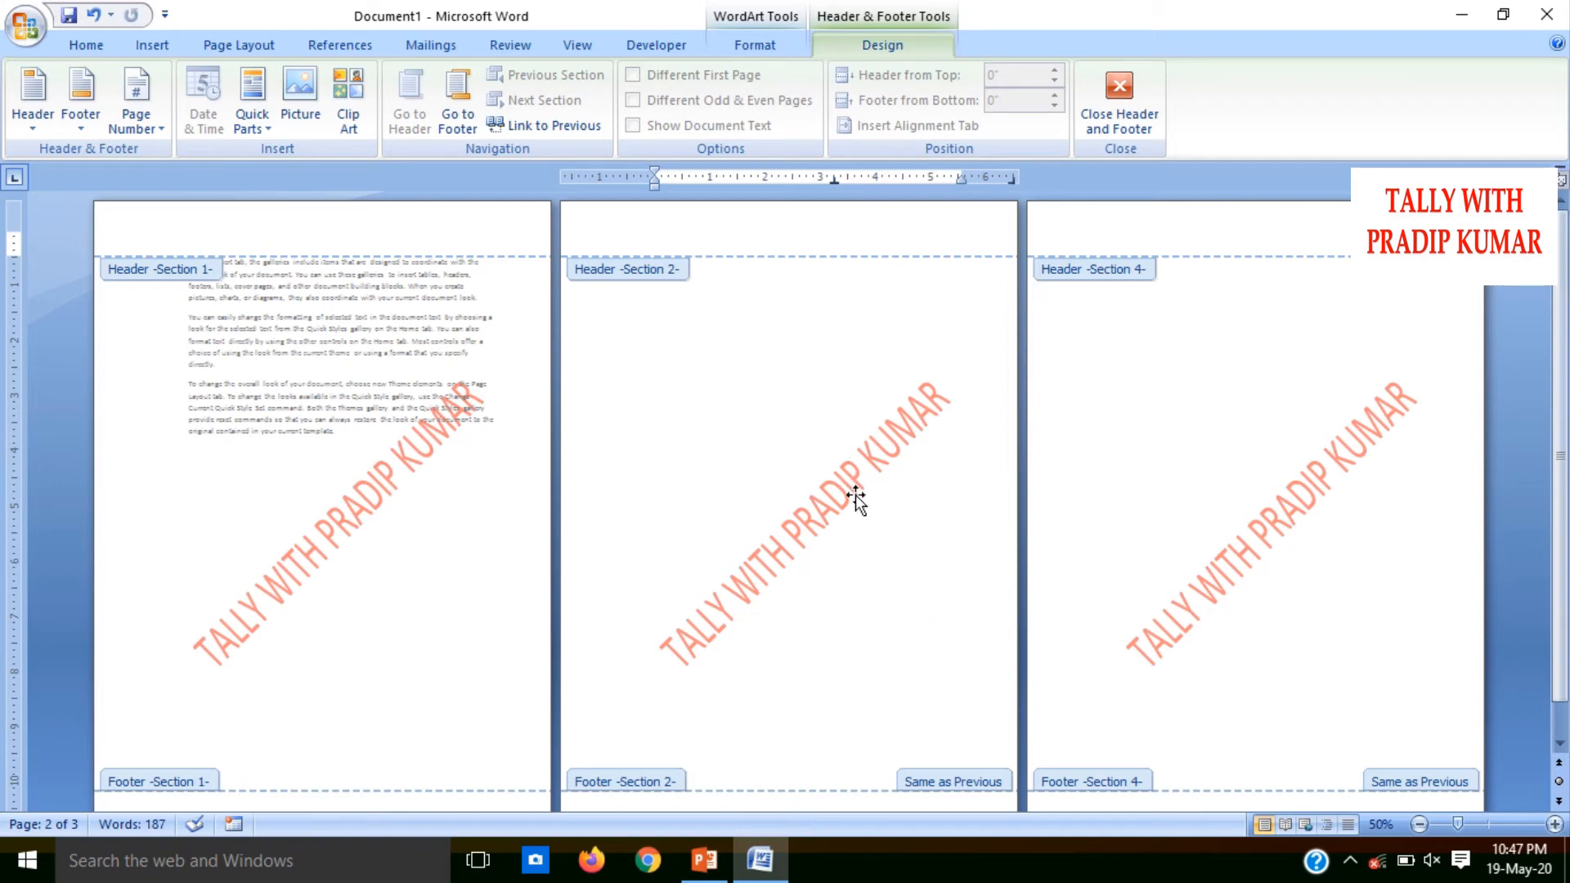
key(Escape)
Edit the watermark text on page 3, deleting its last word
click(1172, 623)
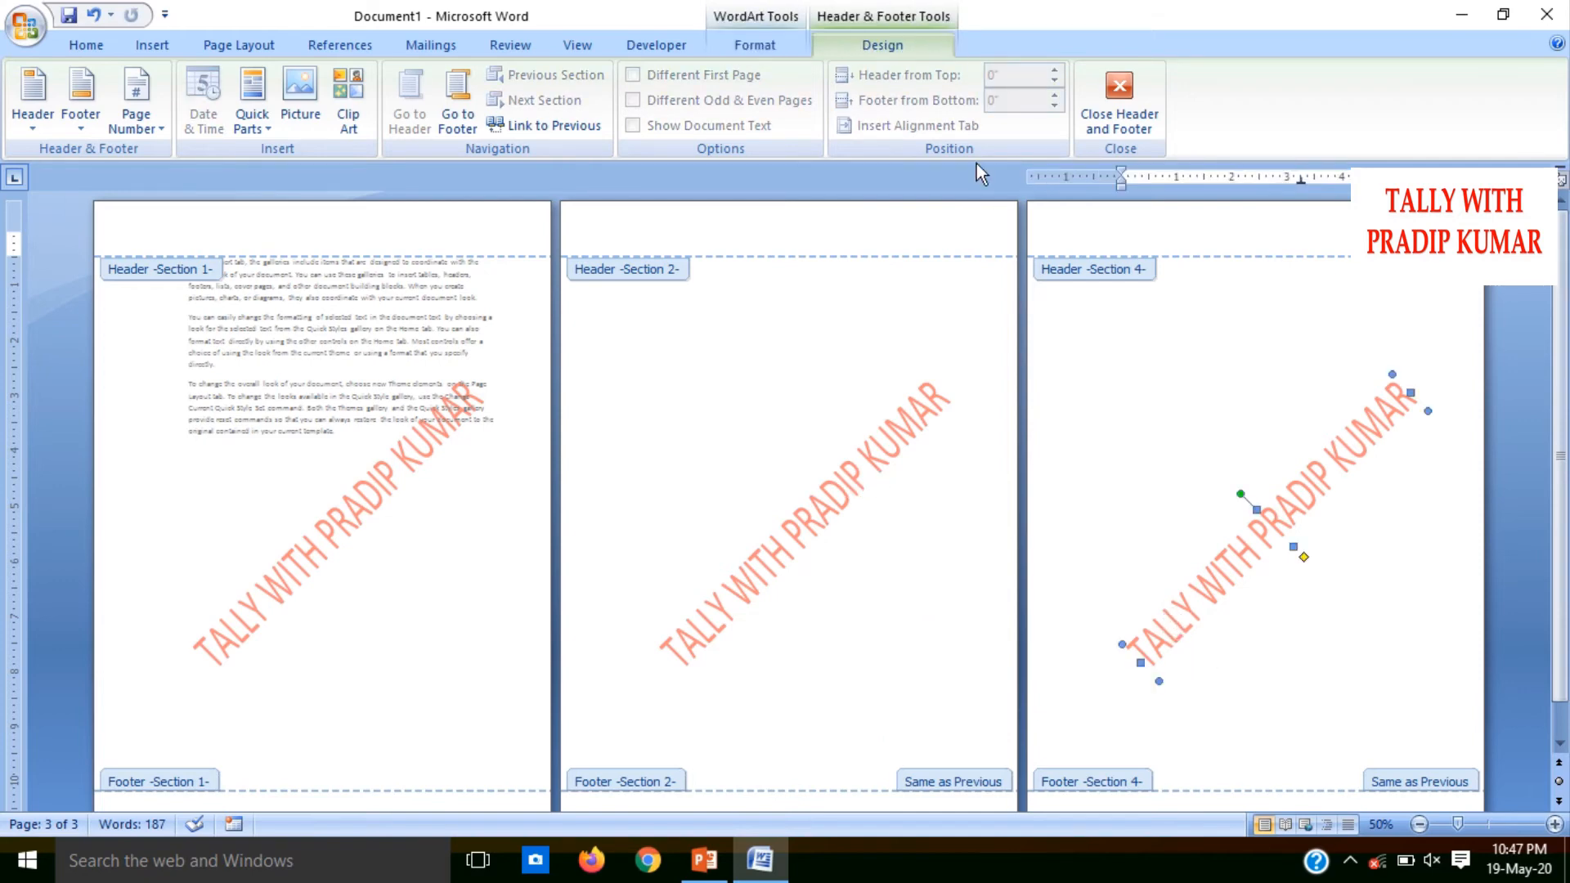
click(769, 48)
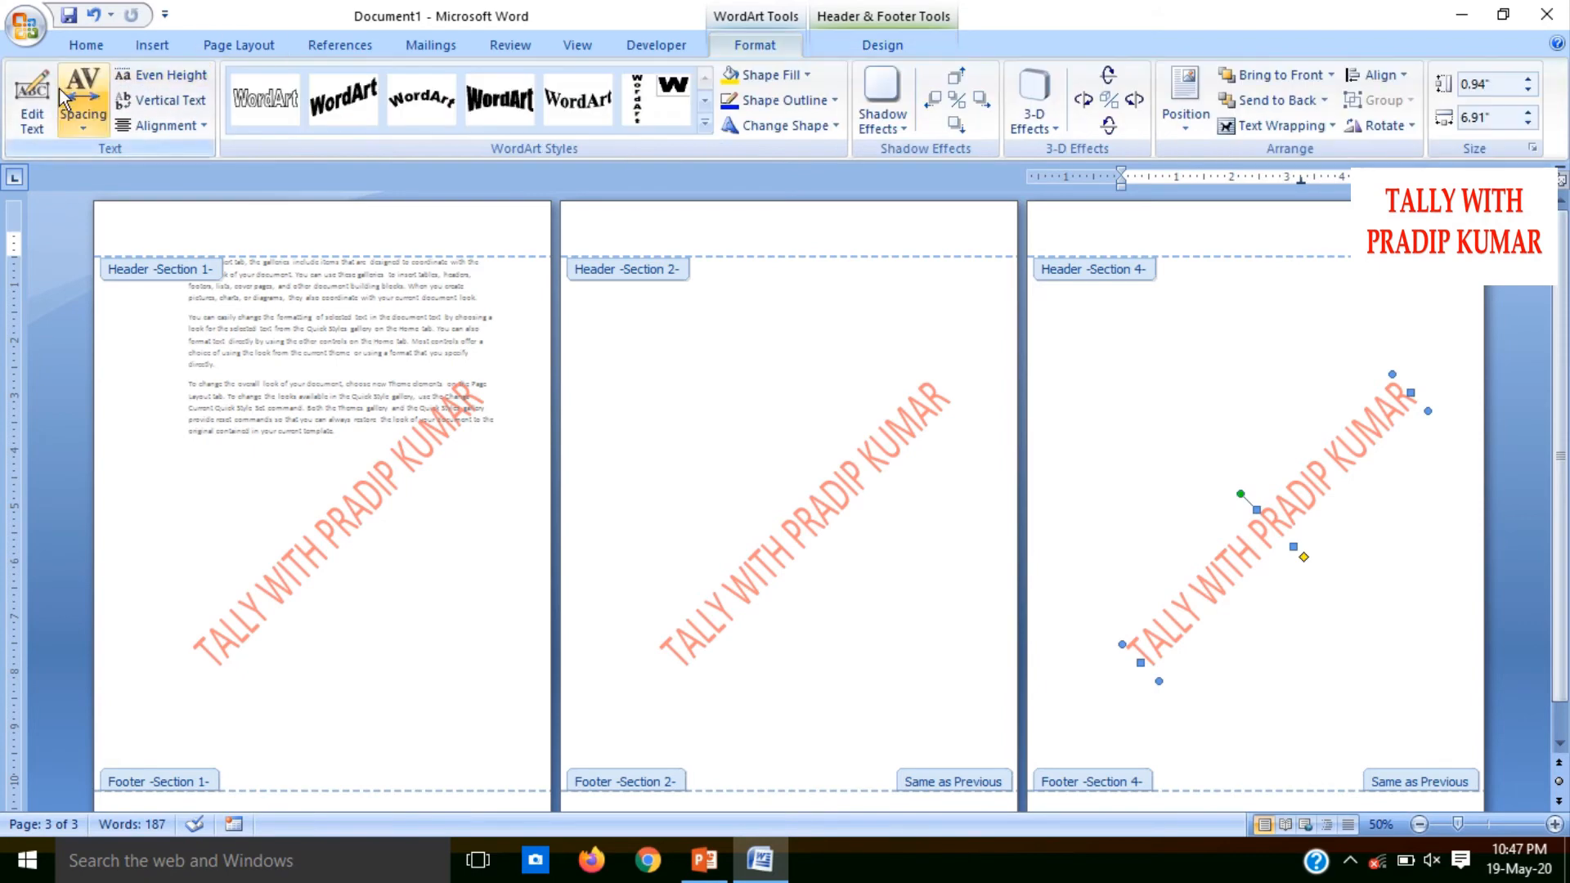
click(32, 102)
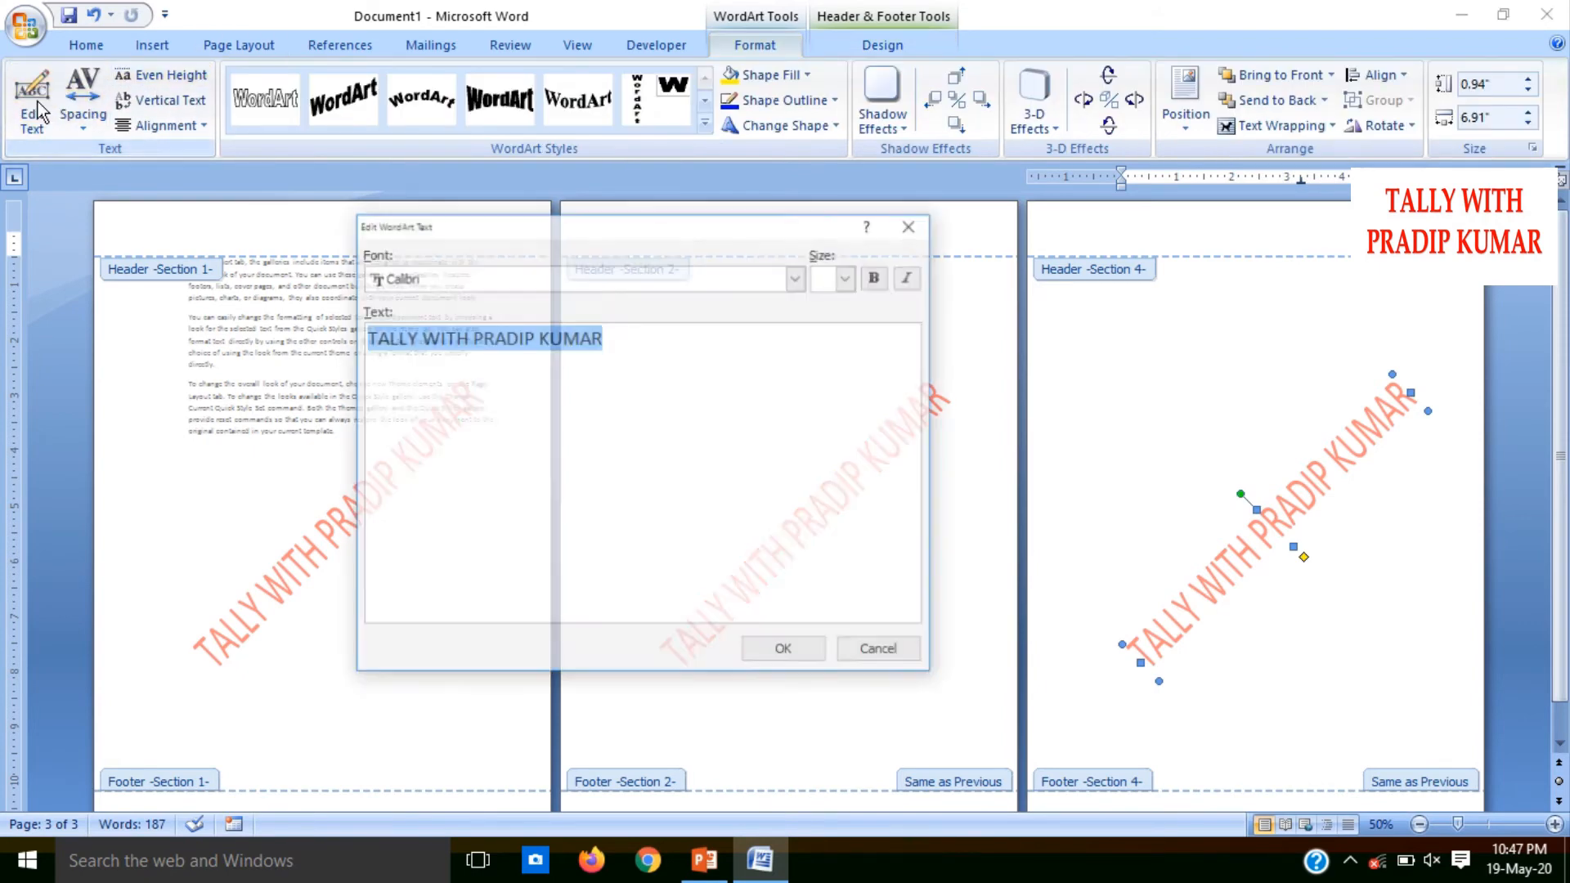
click(547, 604)
key(BackSpace)
key(BackSpace)
key(BackSpace)
key(BackSpace)
key(BackSpace)
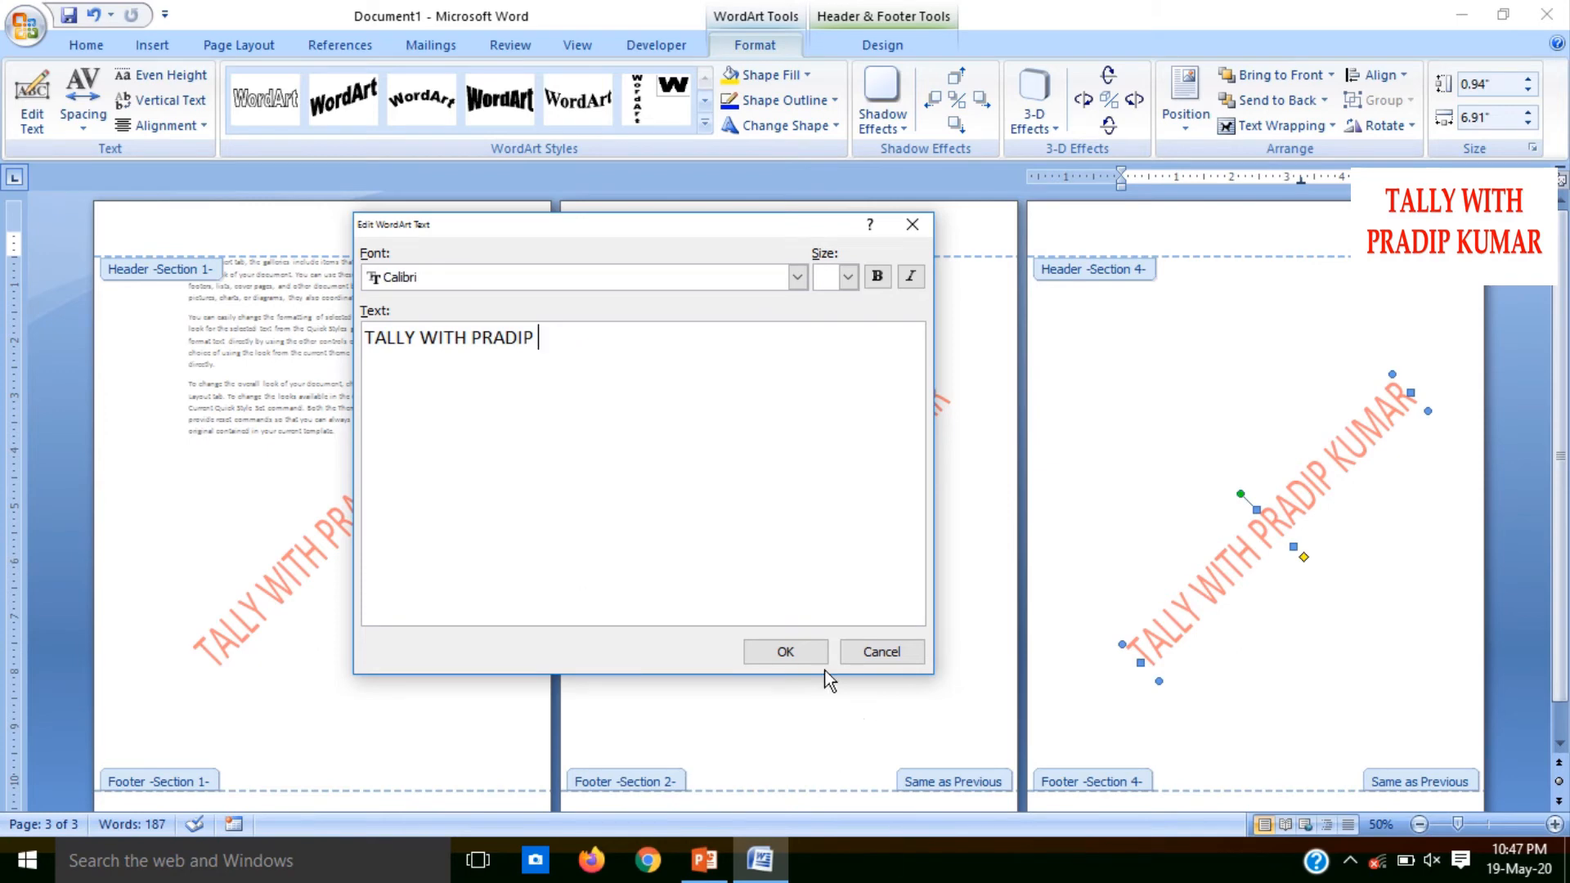
click(789, 653)
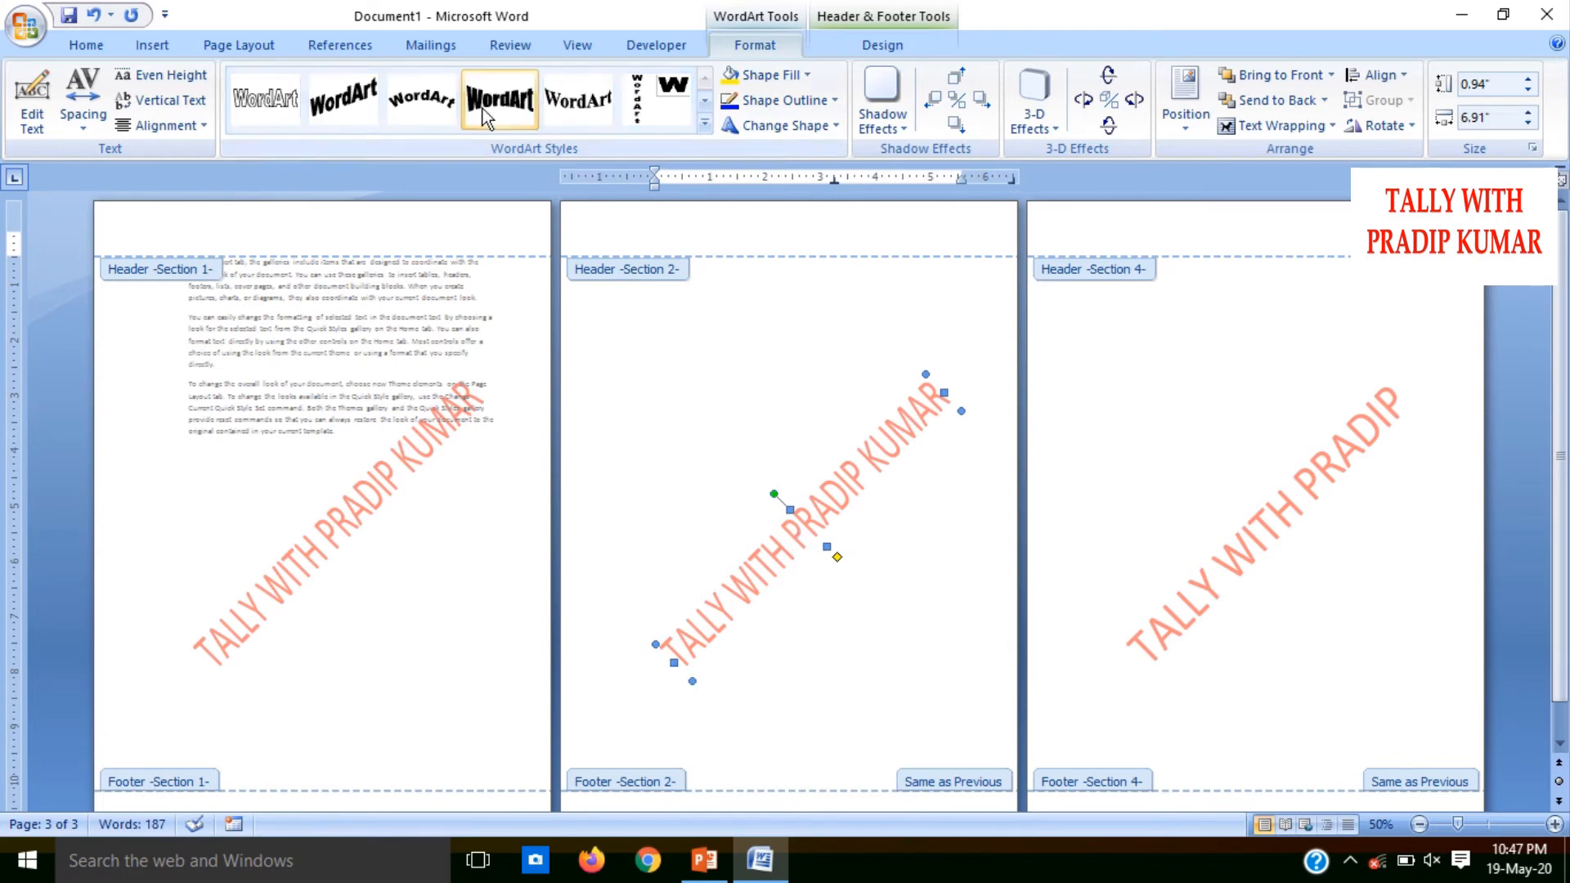
Edit the watermark text on page 2, adding a surname at the end
click(29, 106)
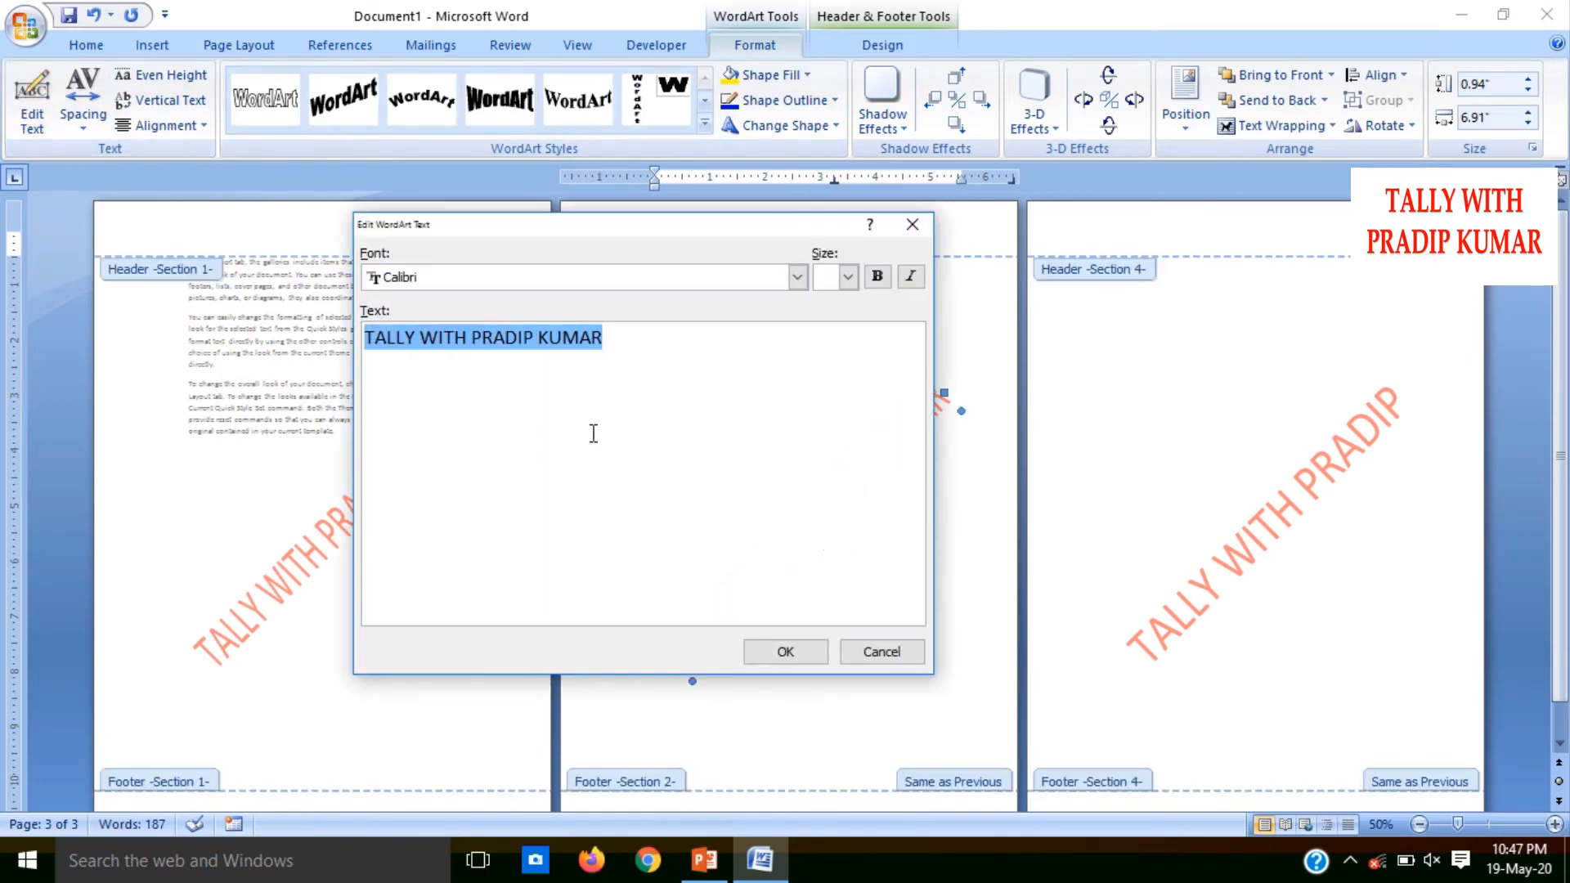
click(630, 350)
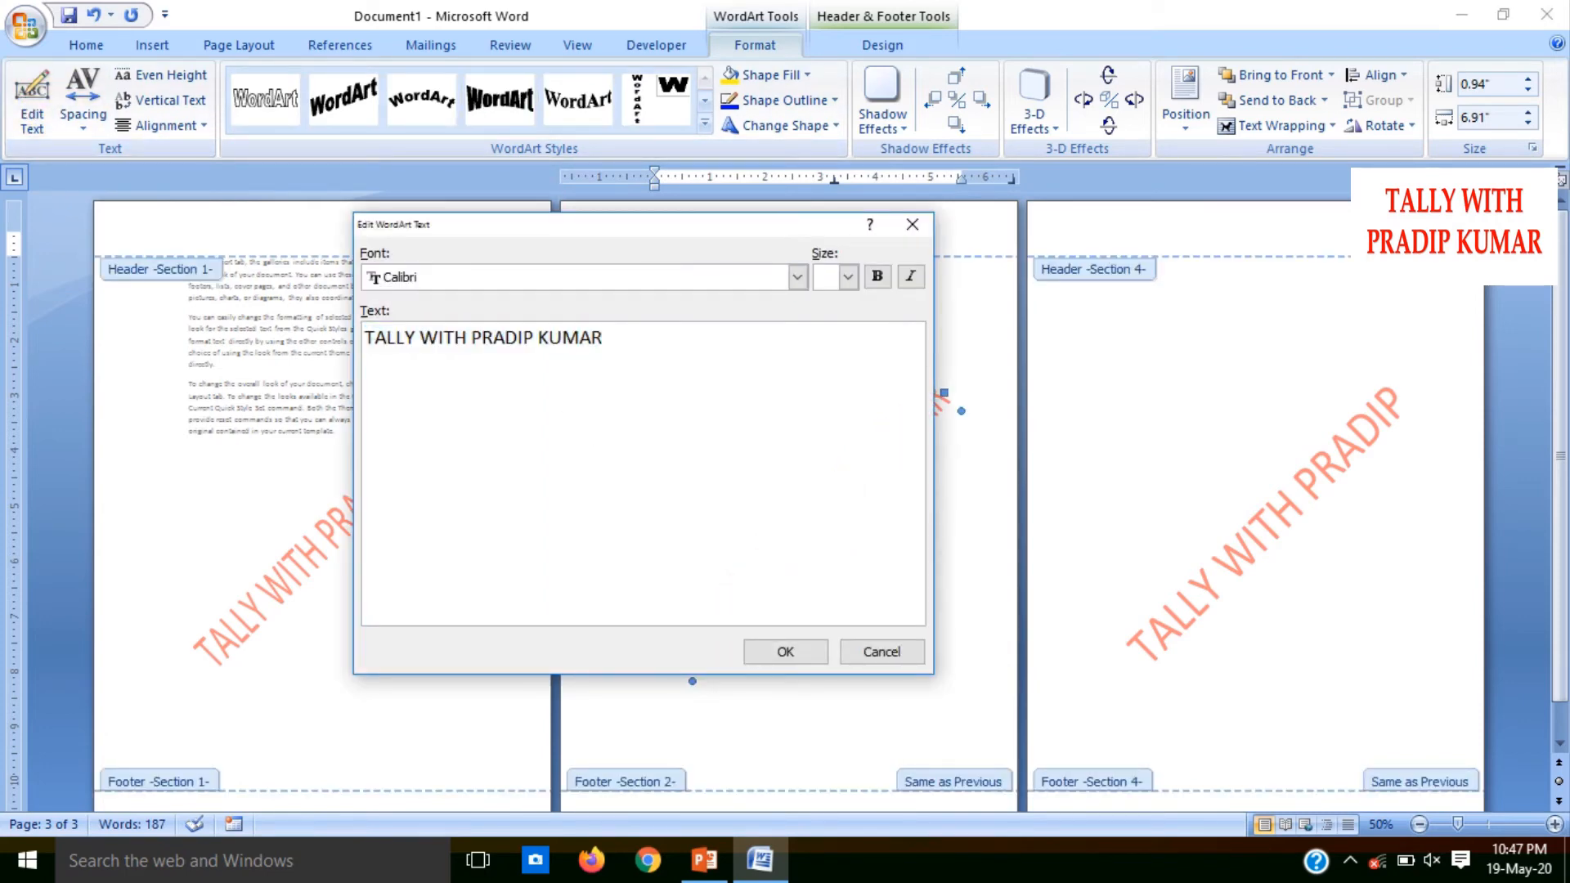
text(SINGFH)
key(BackSpace)
key(BackSpace)
text(H)
click(797, 649)
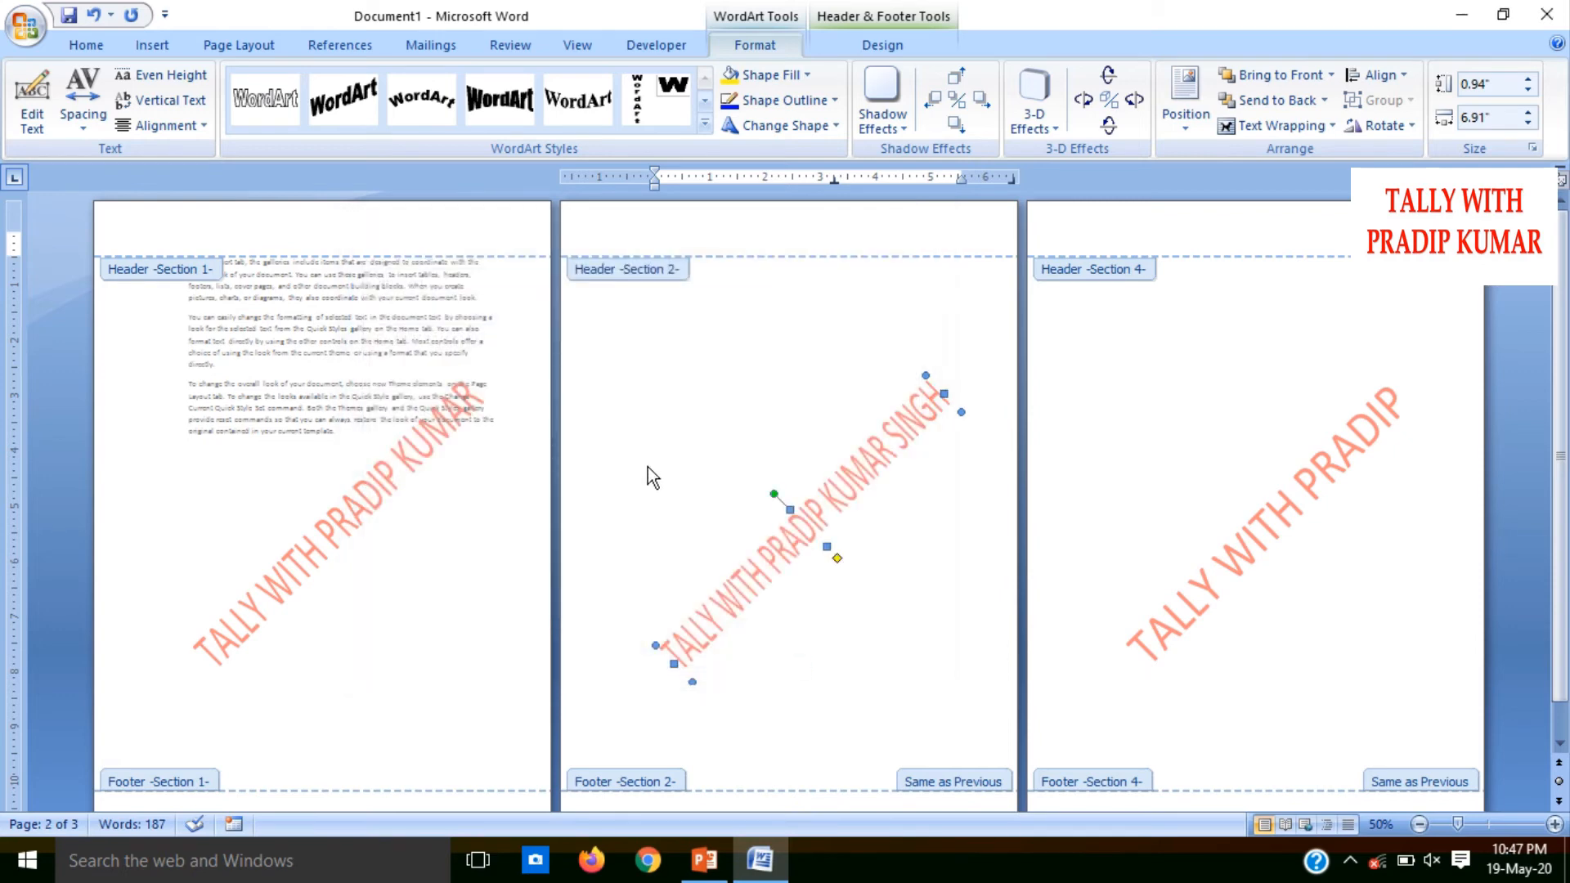
key(Escape)
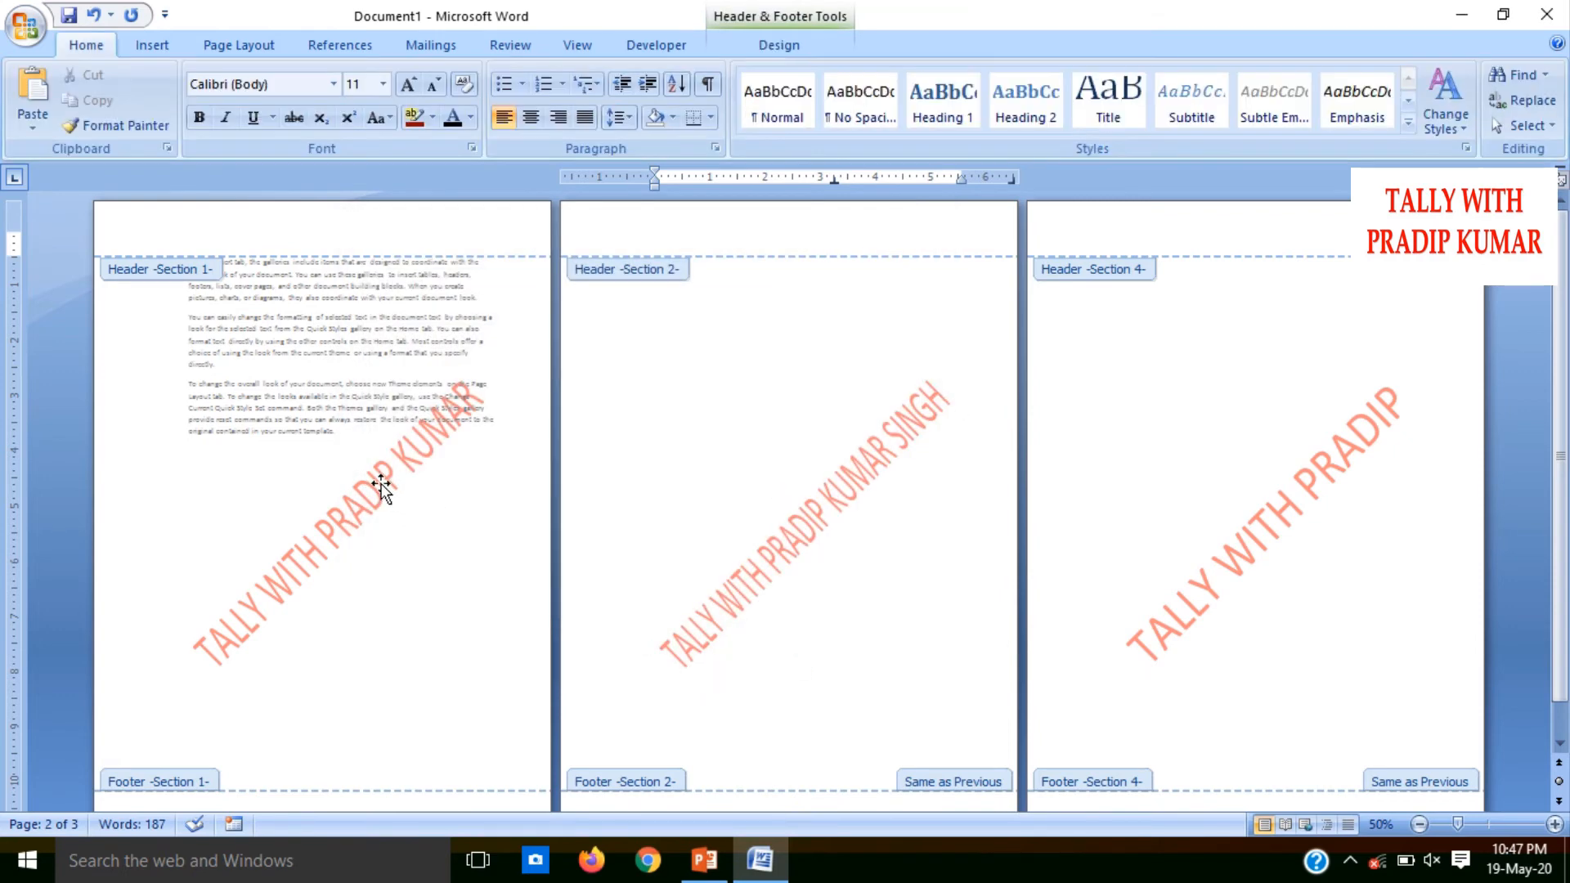
Replace the watermark text on page 1 with "TALLY CLASSES"
click(381, 486)
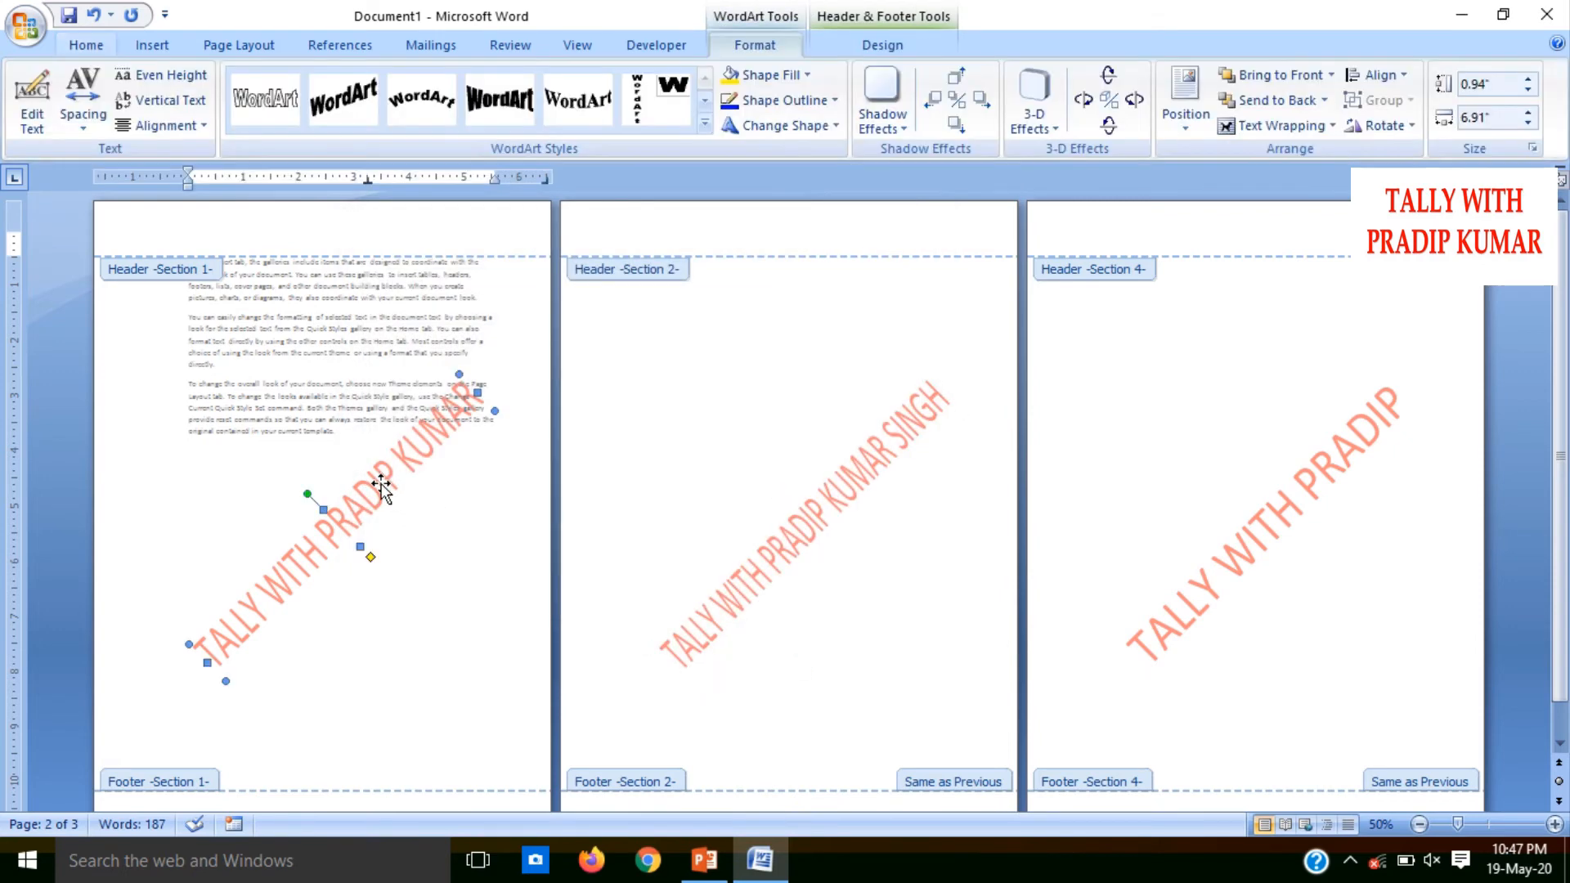
click(36, 100)
key(Delete)
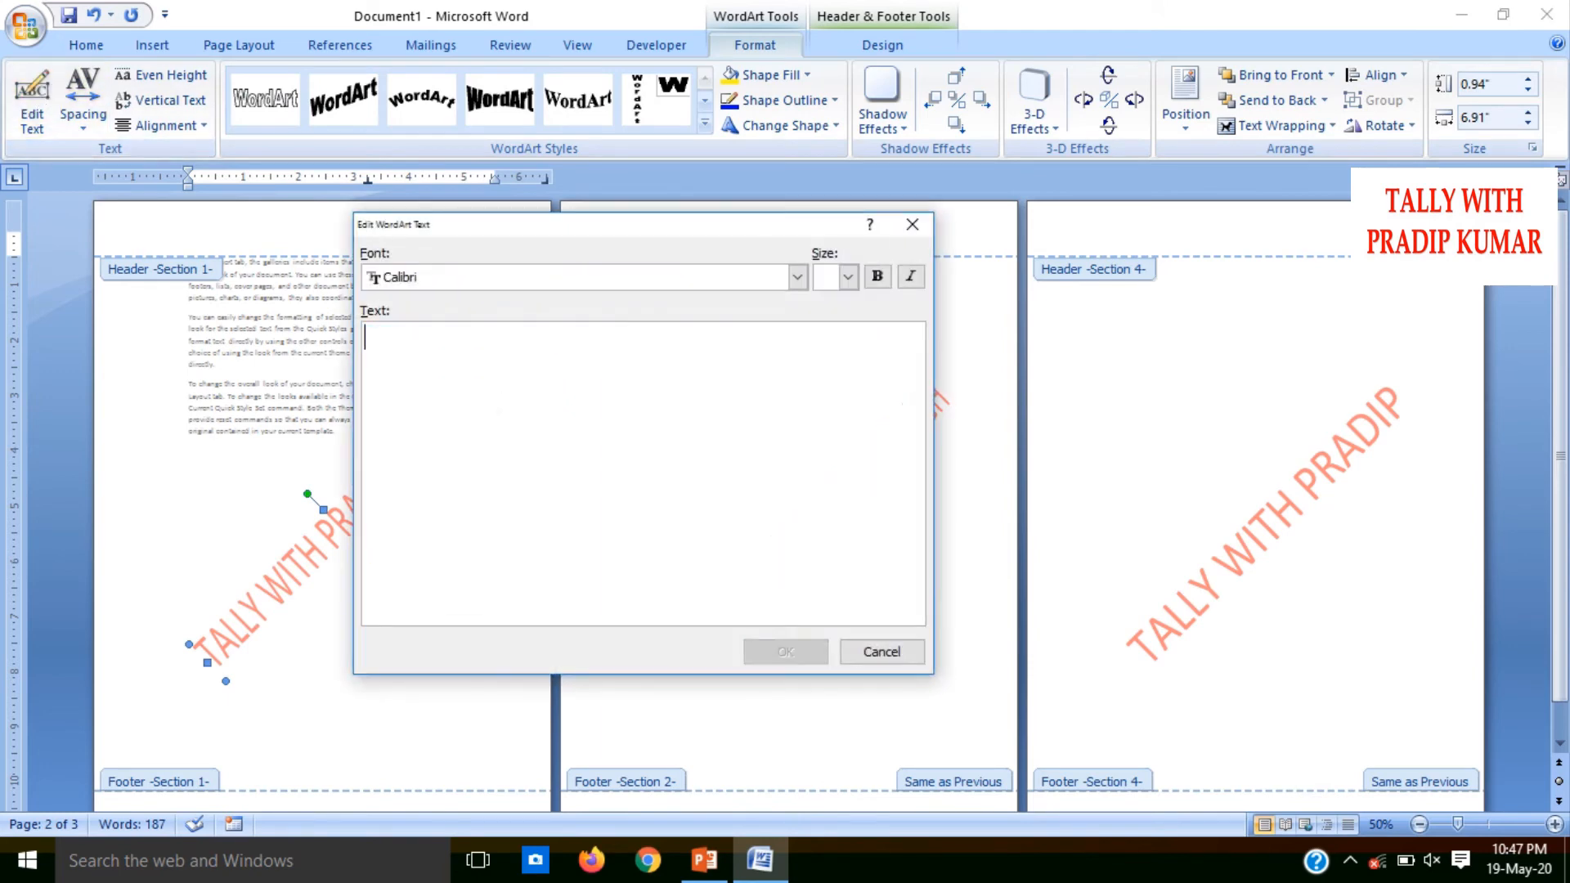
text(TALLY )
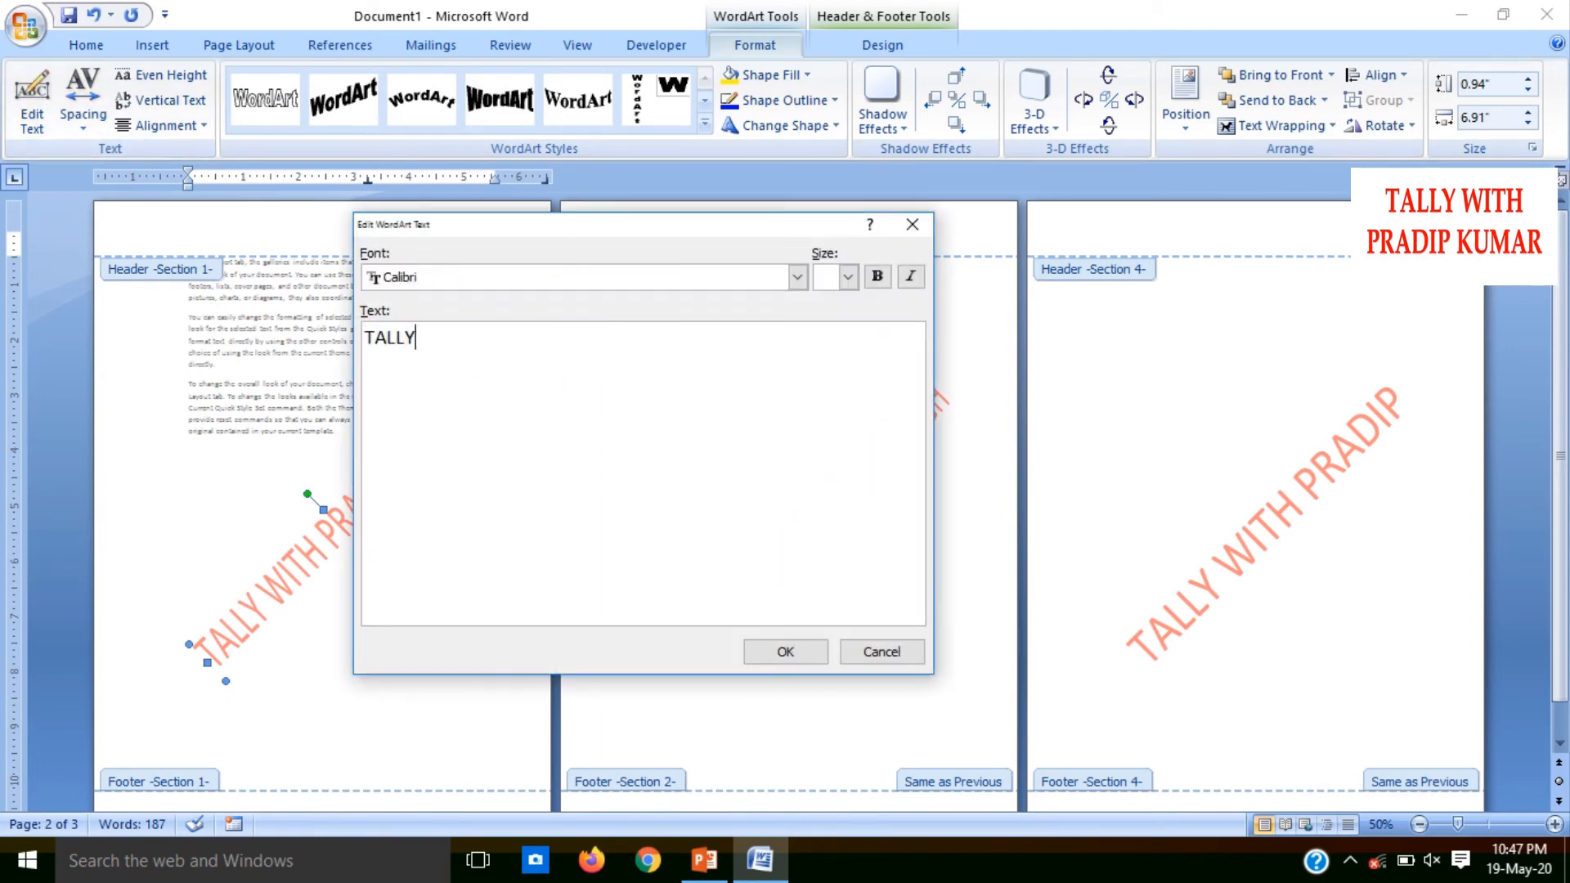
text(CLASSES)
click(787, 653)
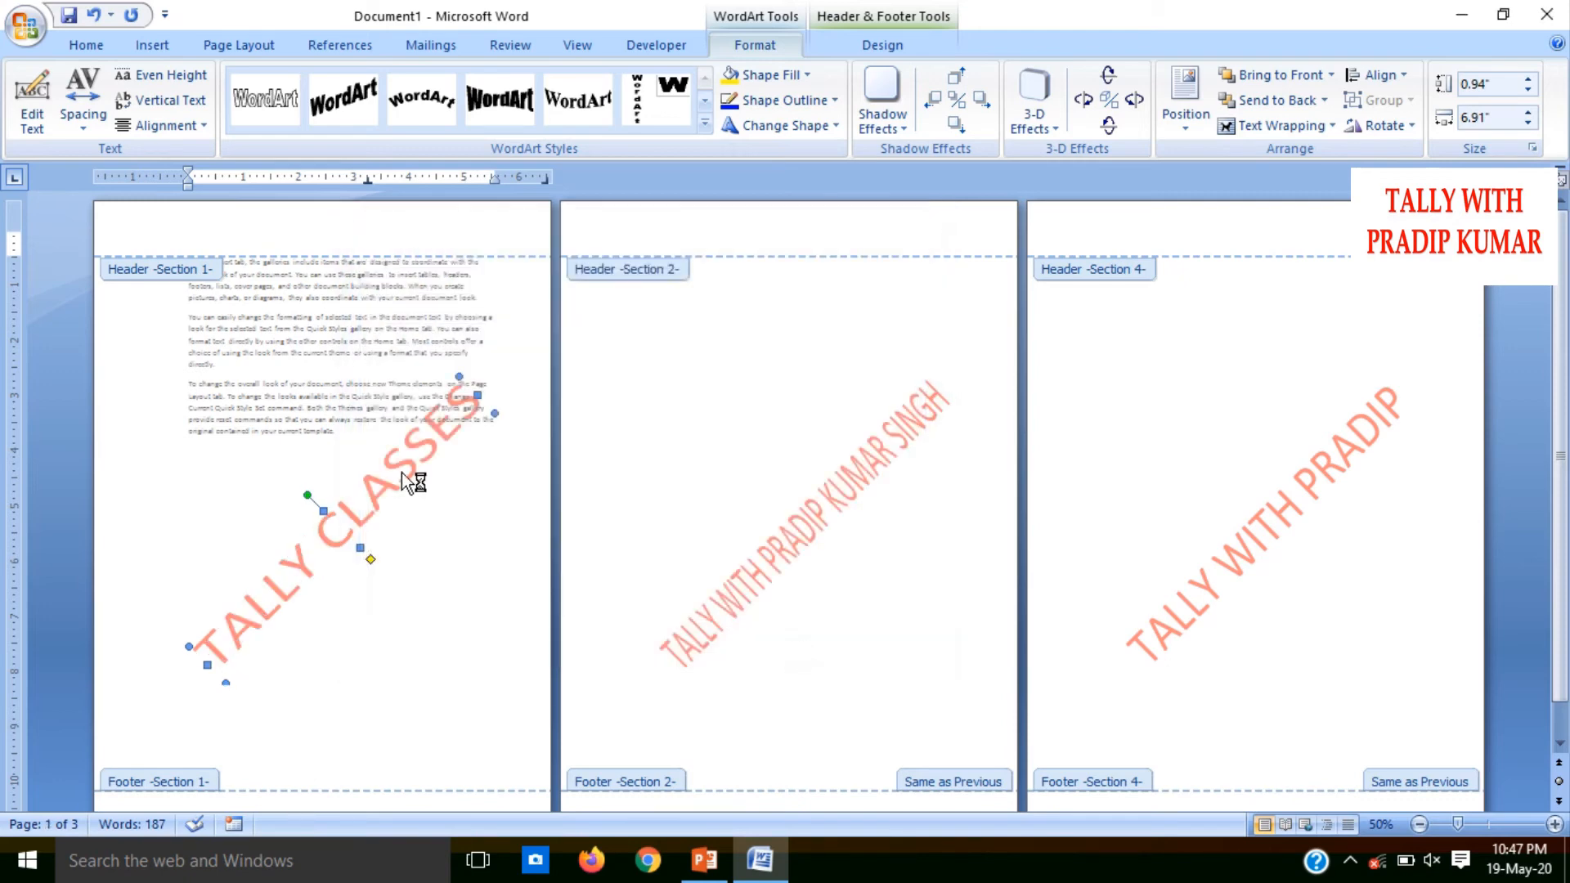
Close header and footer editing to return to the document body
mouse_move(882, 57)
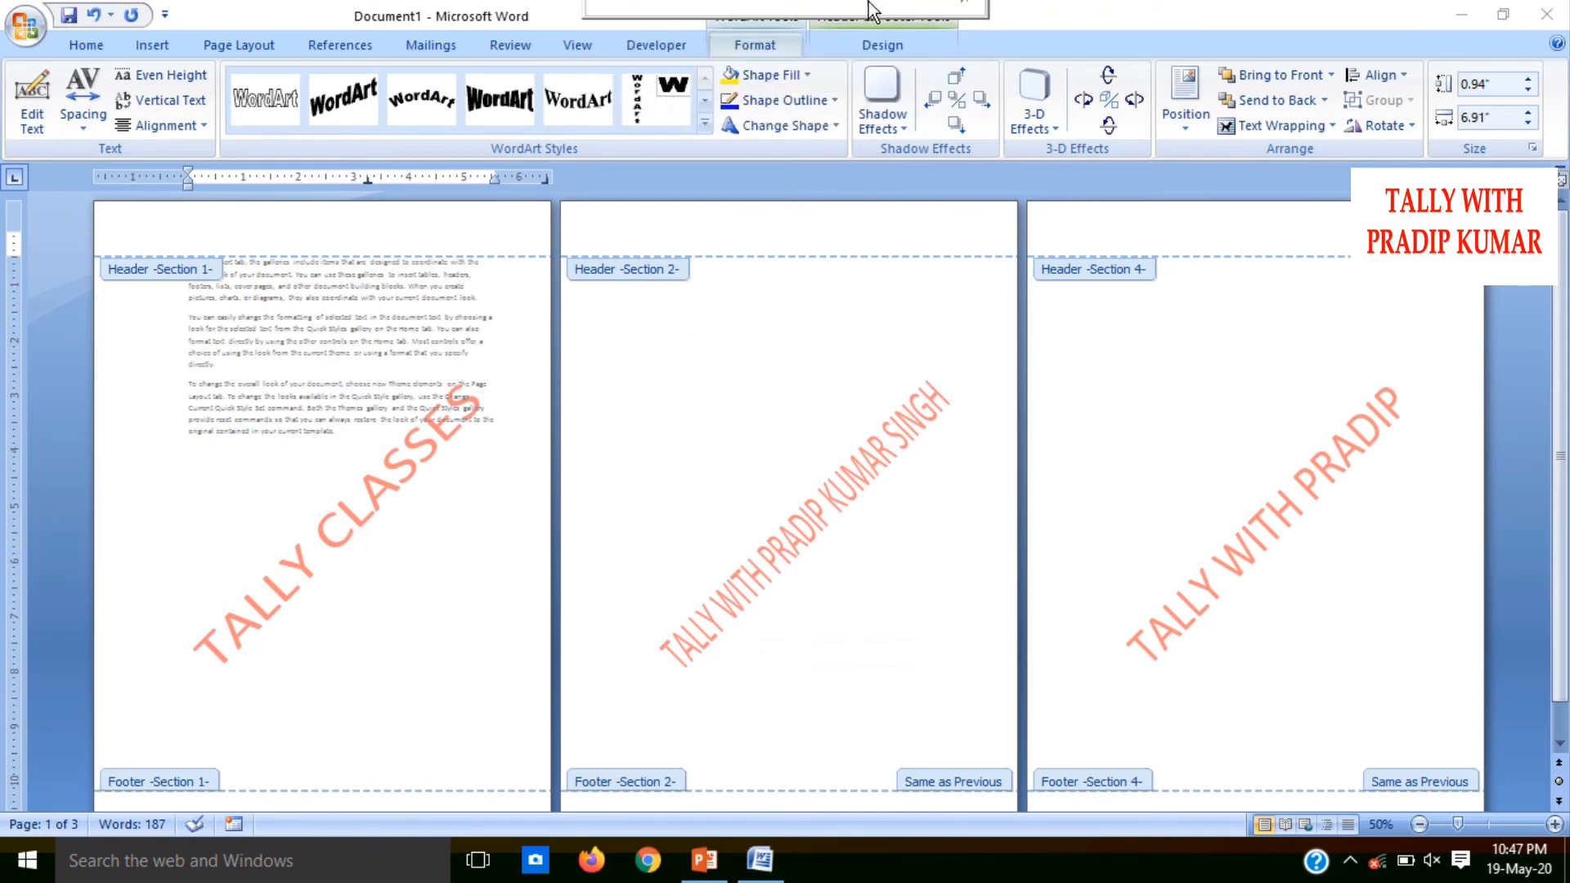
click(881, 41)
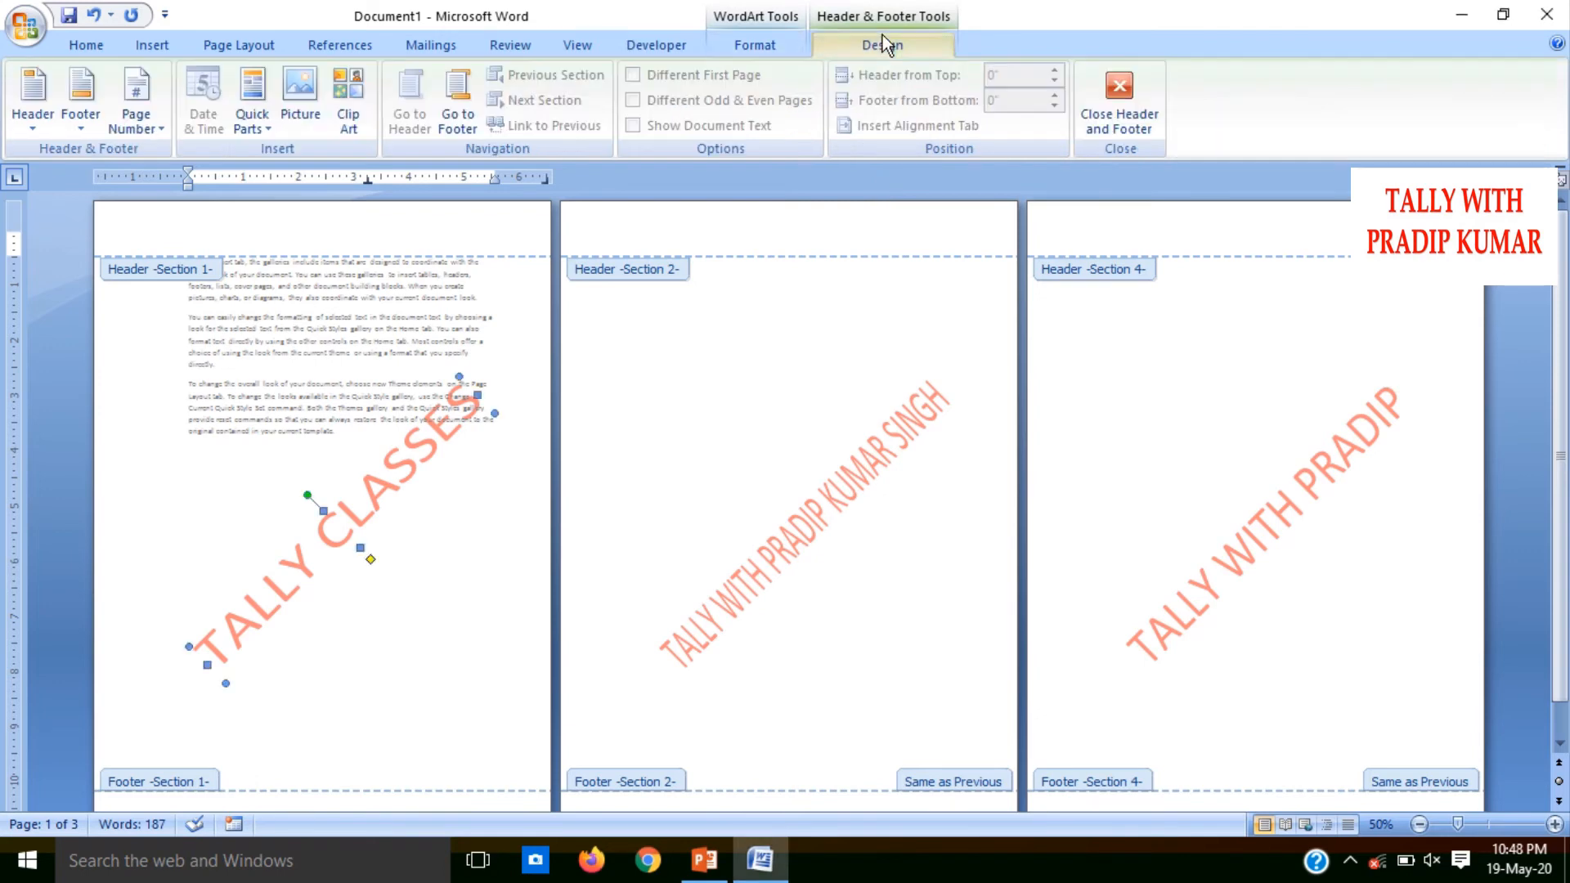
click(1081, 82)
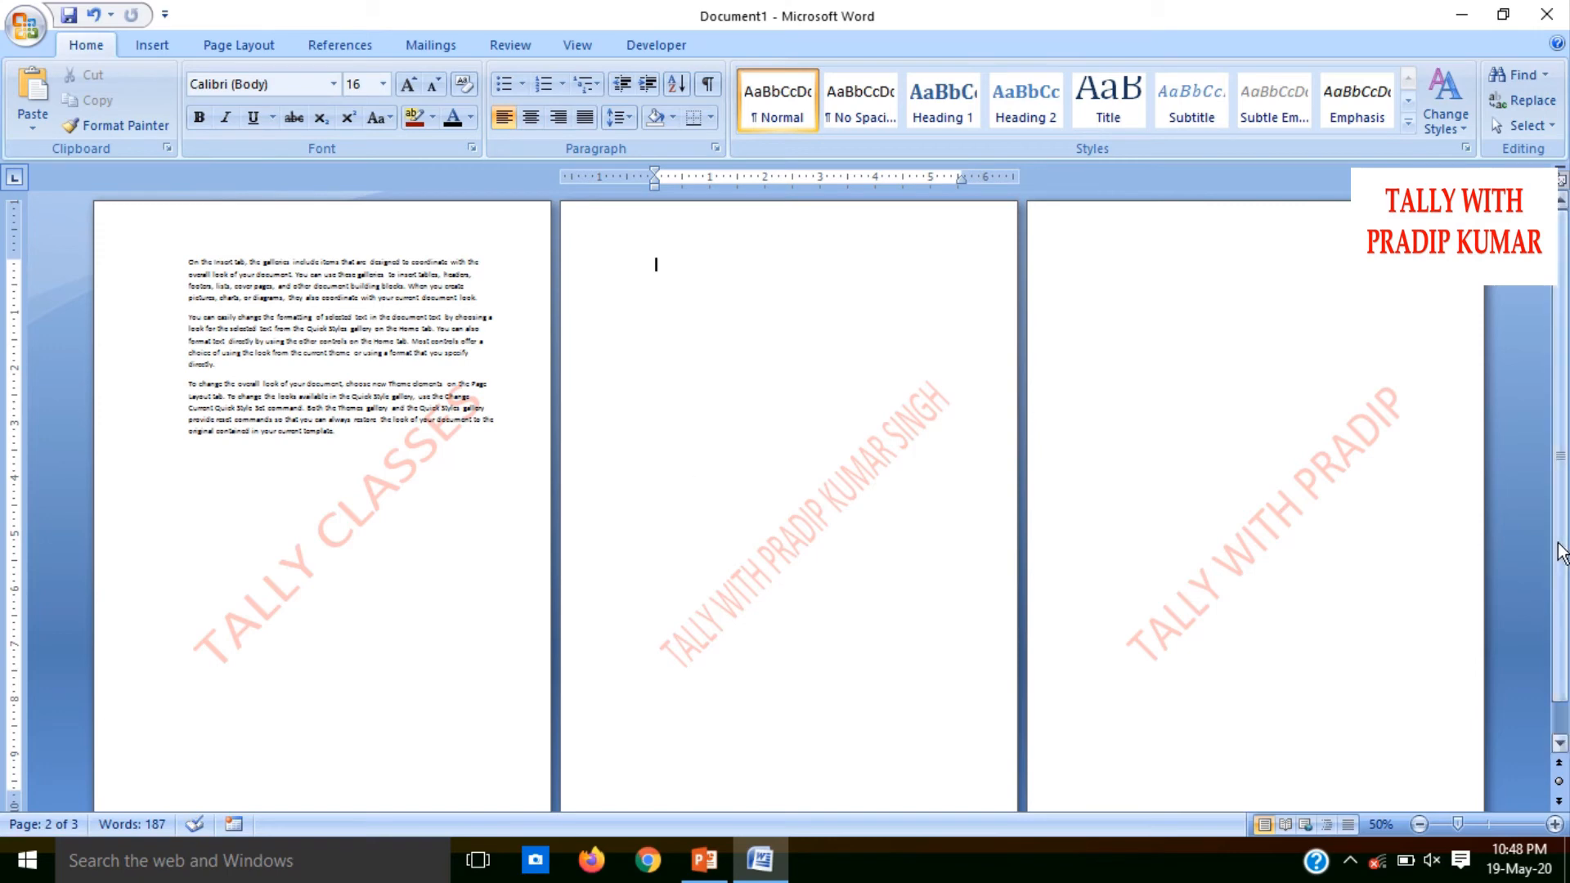
Delete the breaks after the last paragraph on page 1 until only a single page remains
drag(1560, 543, 1561, 589)
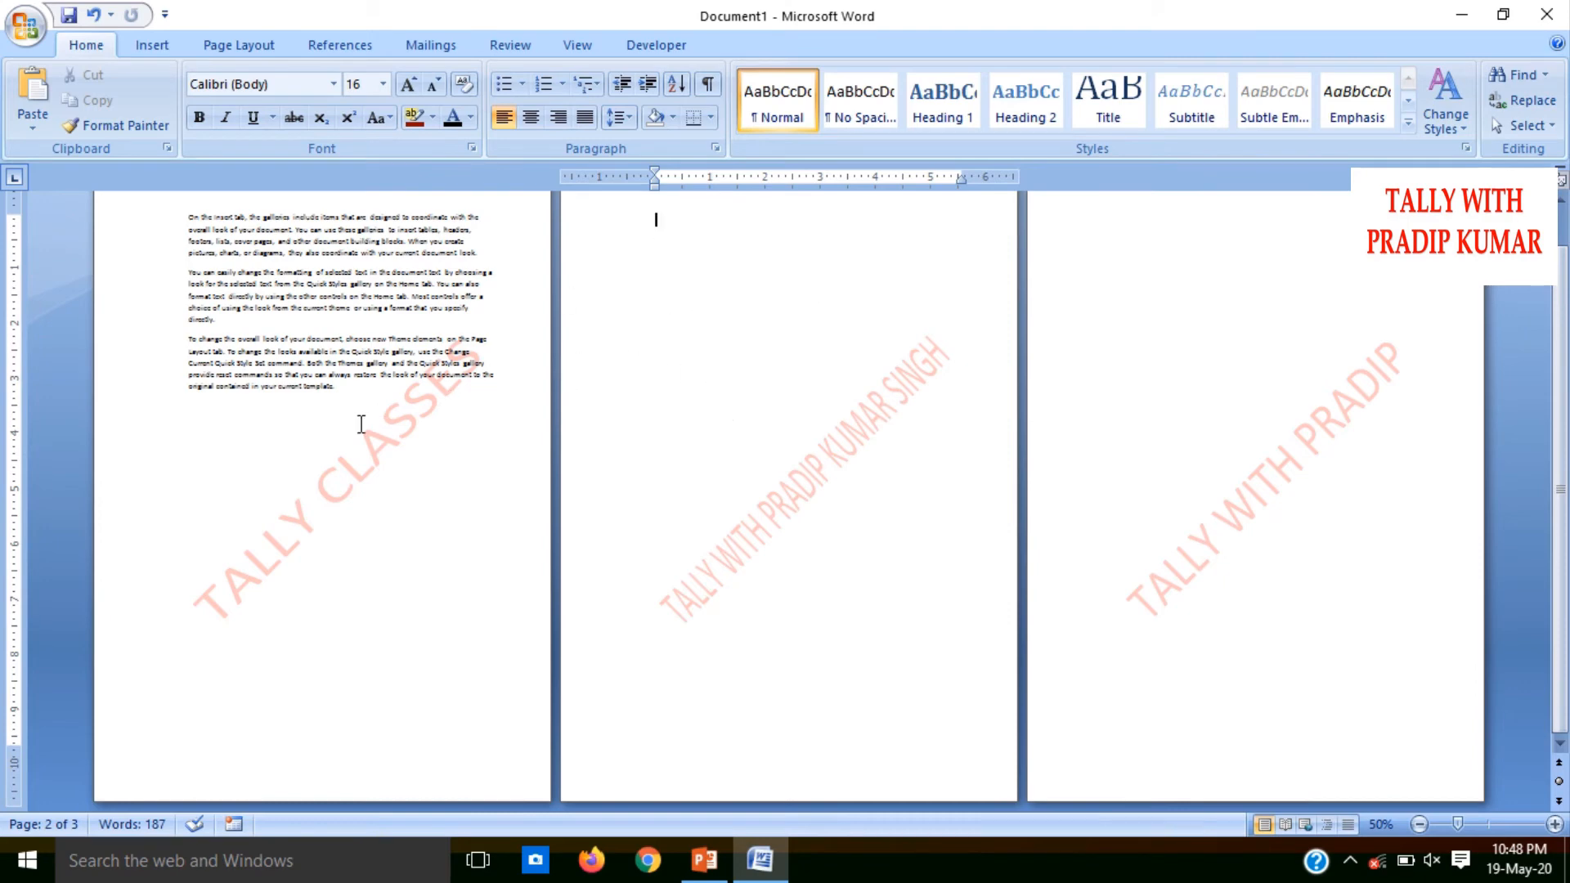
click(361, 424)
key(Delete)
key(Delete)
key(Delete)
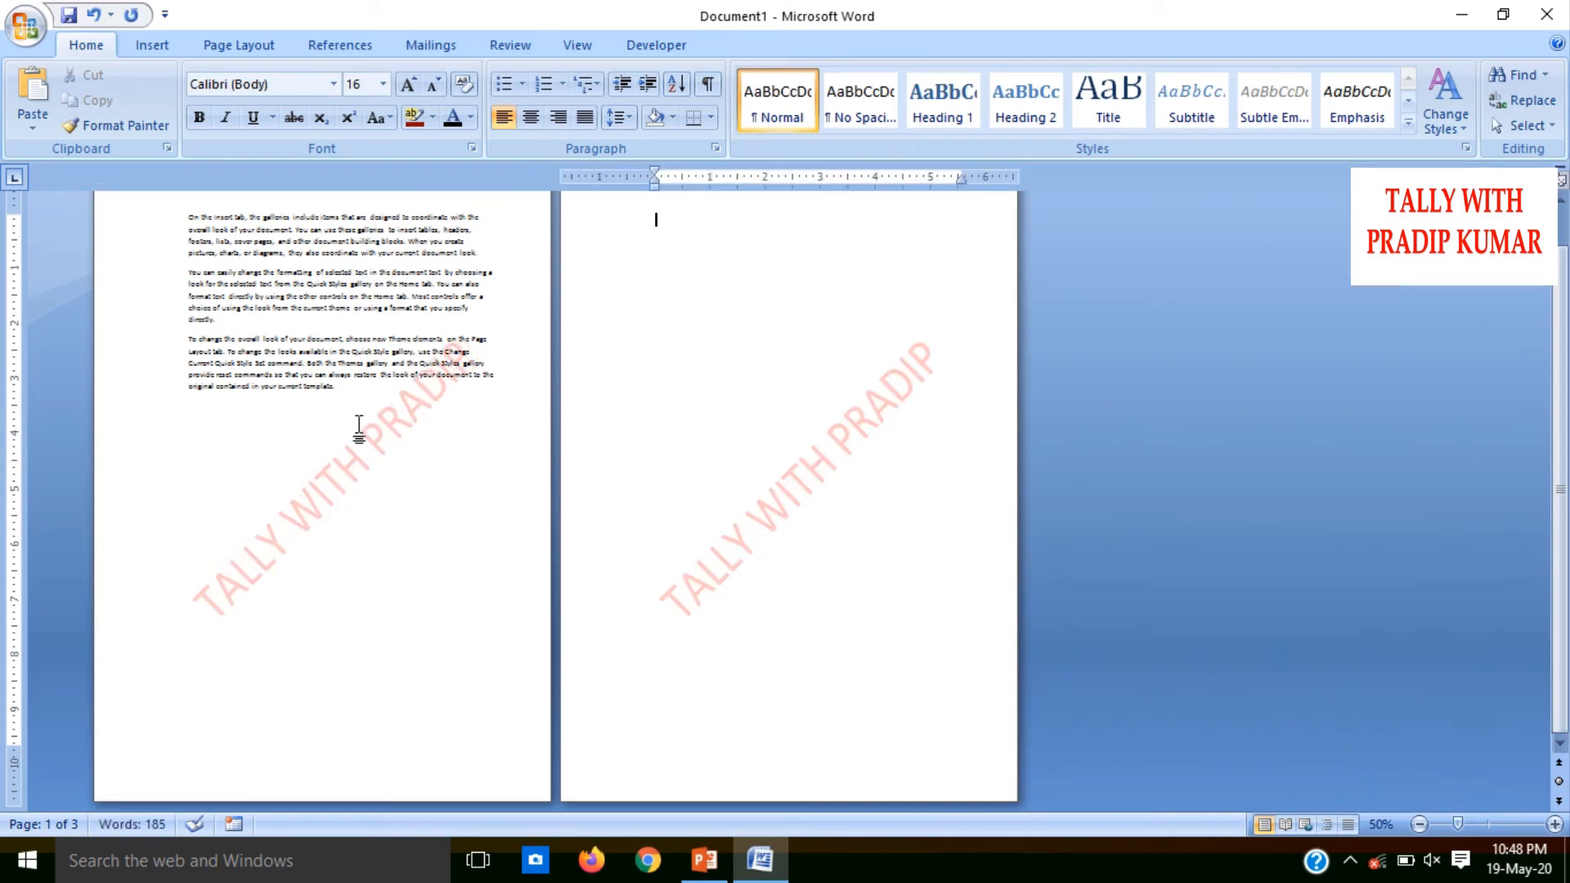
click(359, 425)
key(Delete)
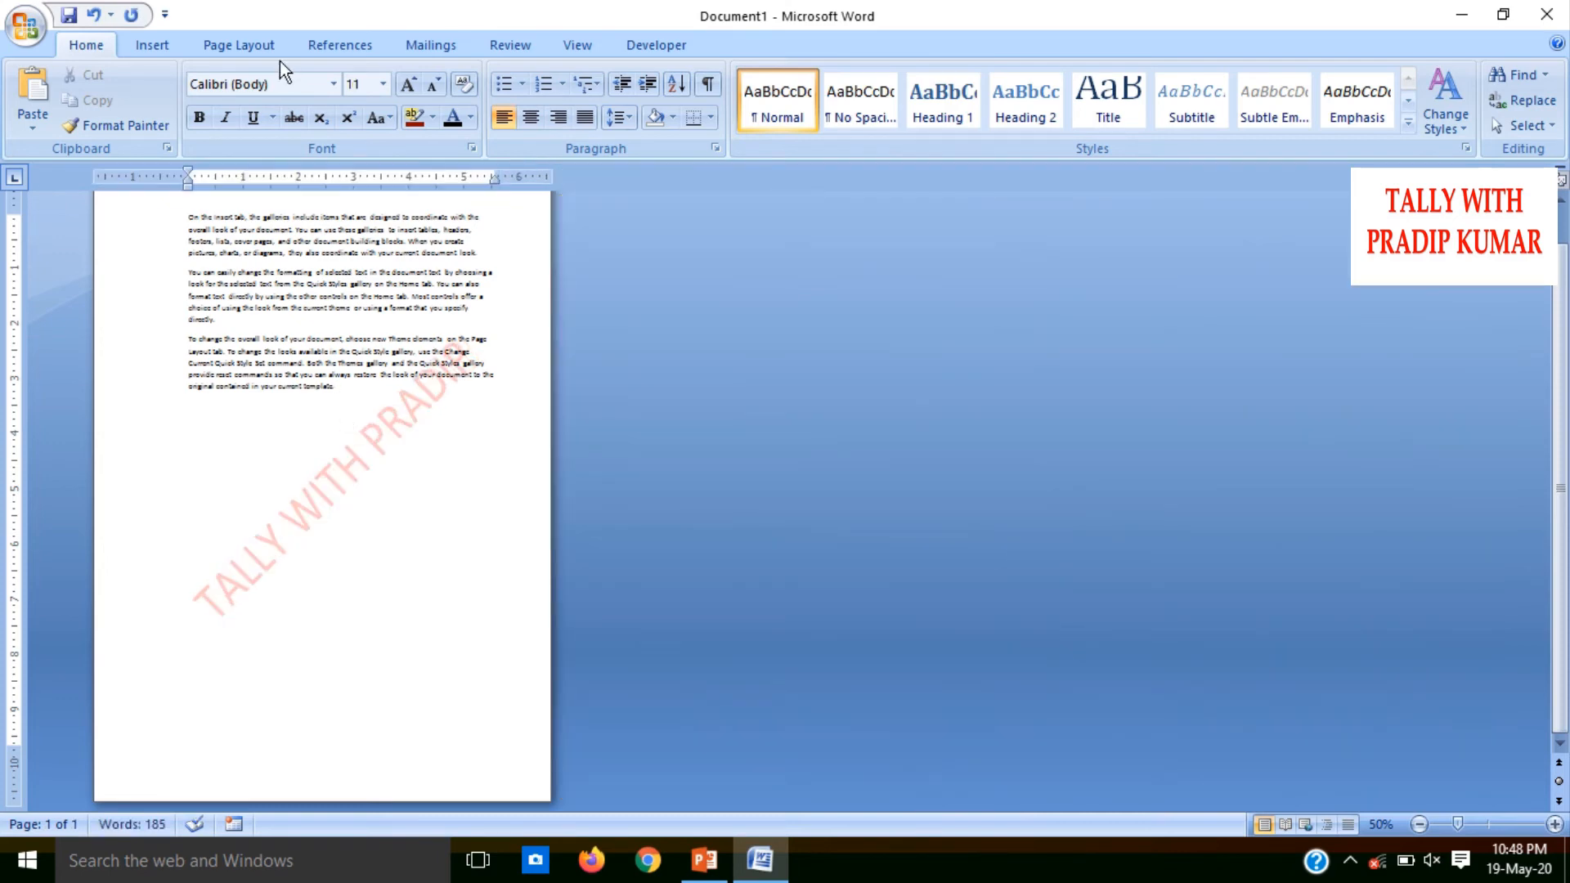
Set up a two-color gradient fill for the page background with red as Color 1 and green as Color 2
click(270, 47)
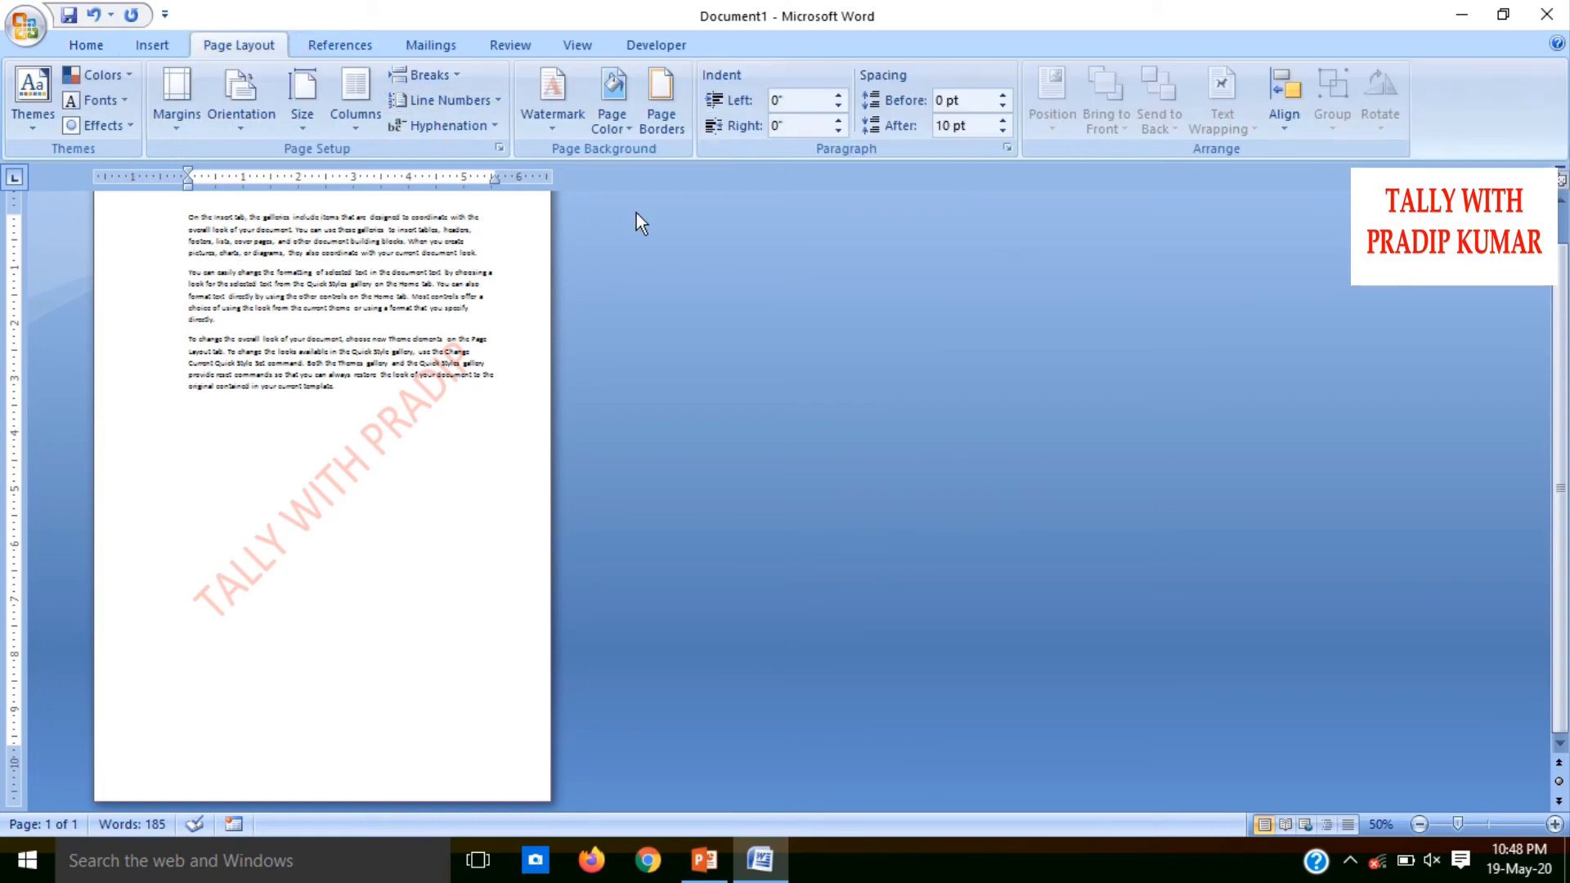
click(616, 126)
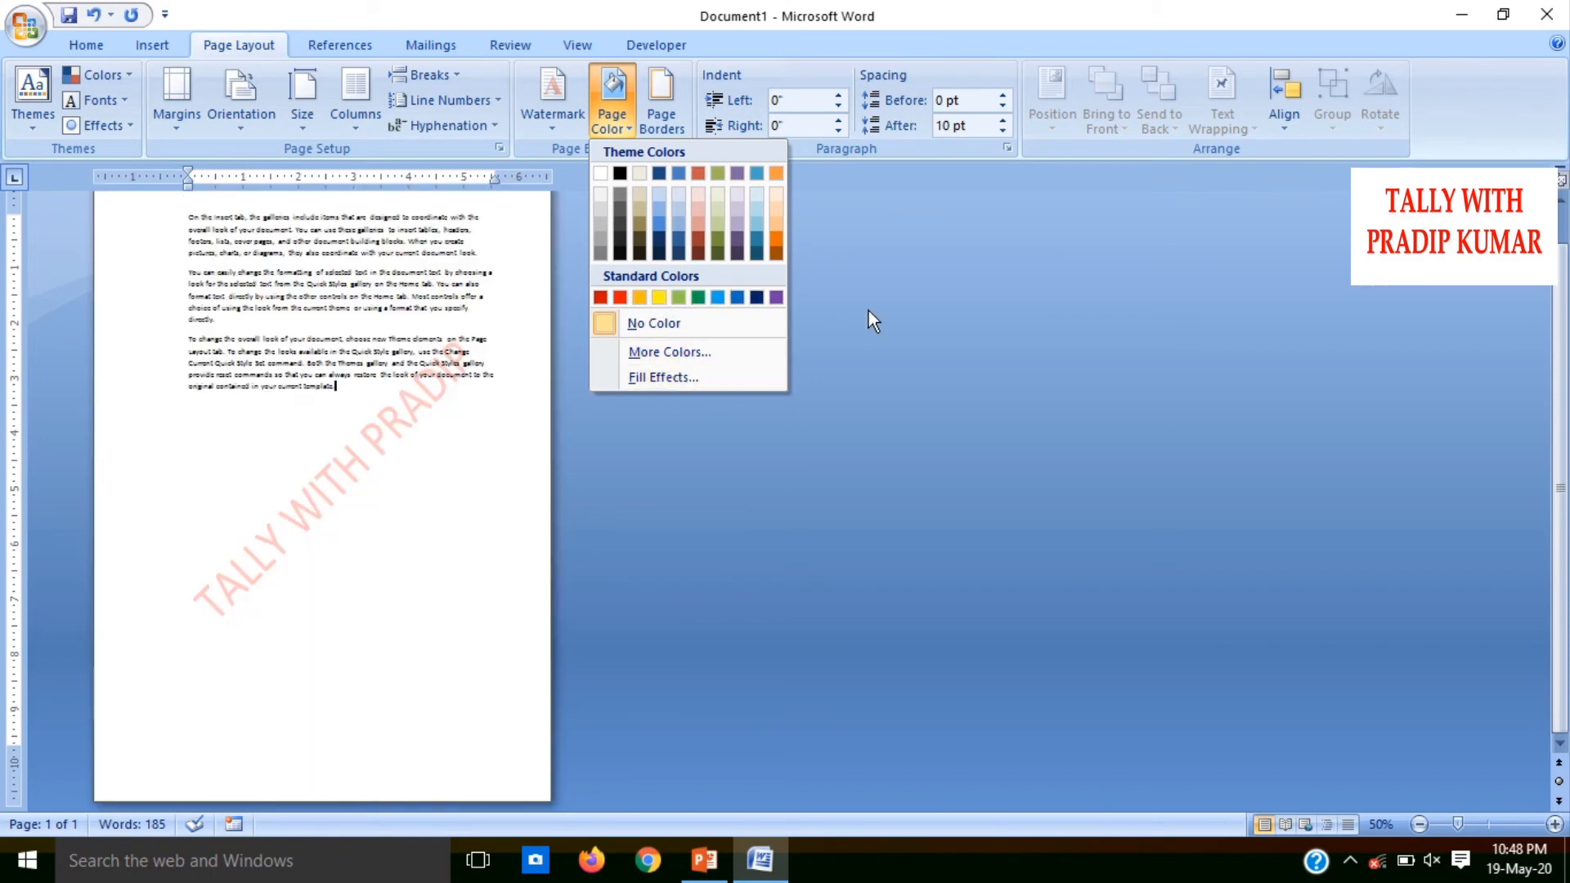
click(685, 376)
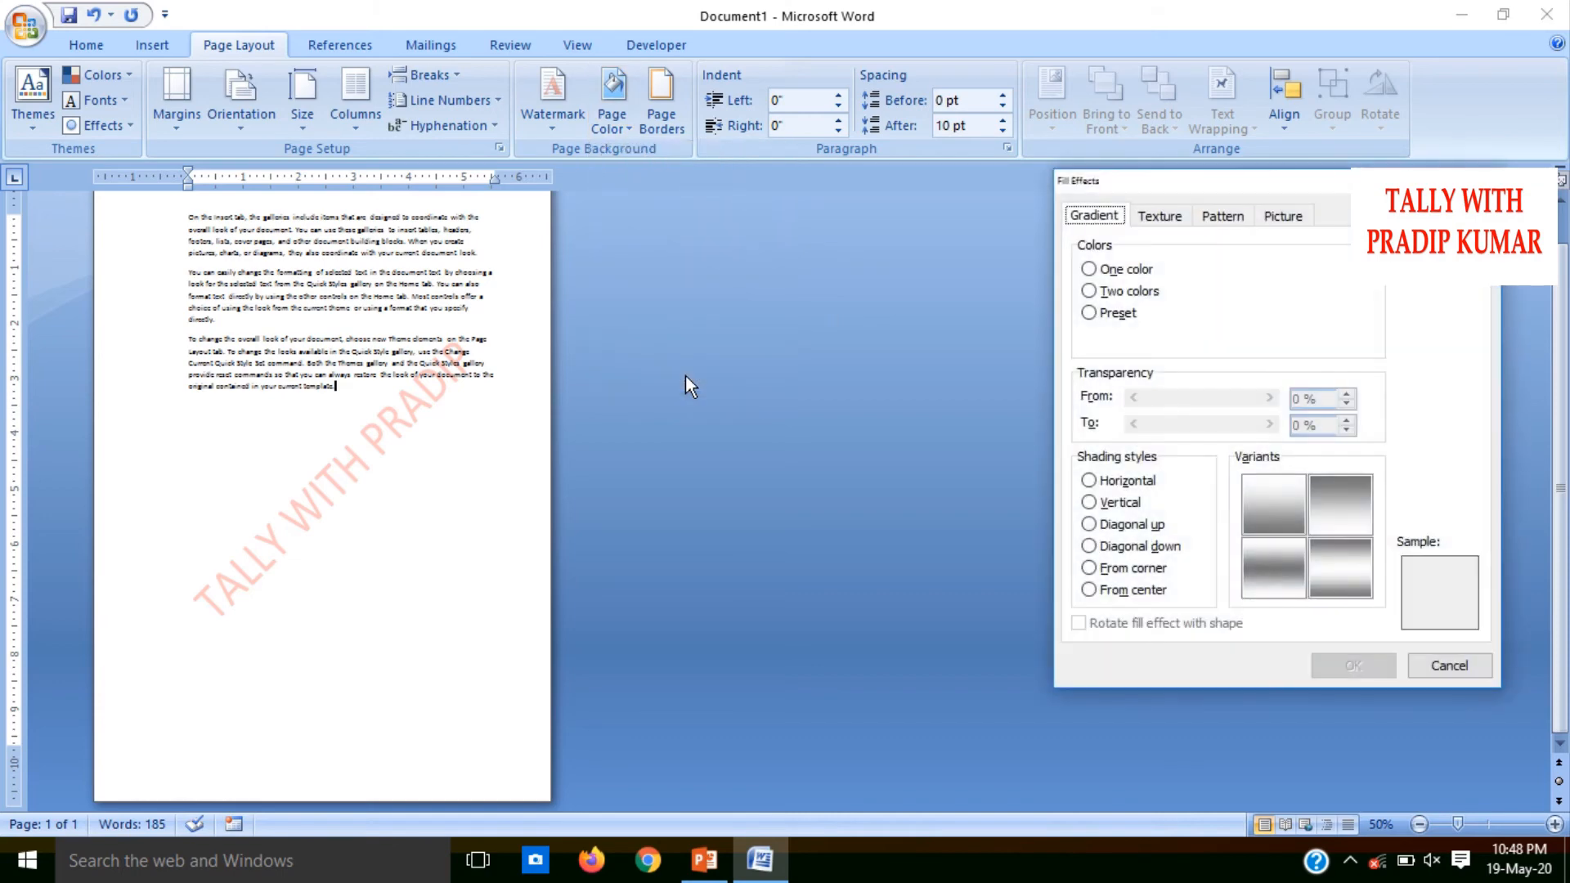
click(1105, 266)
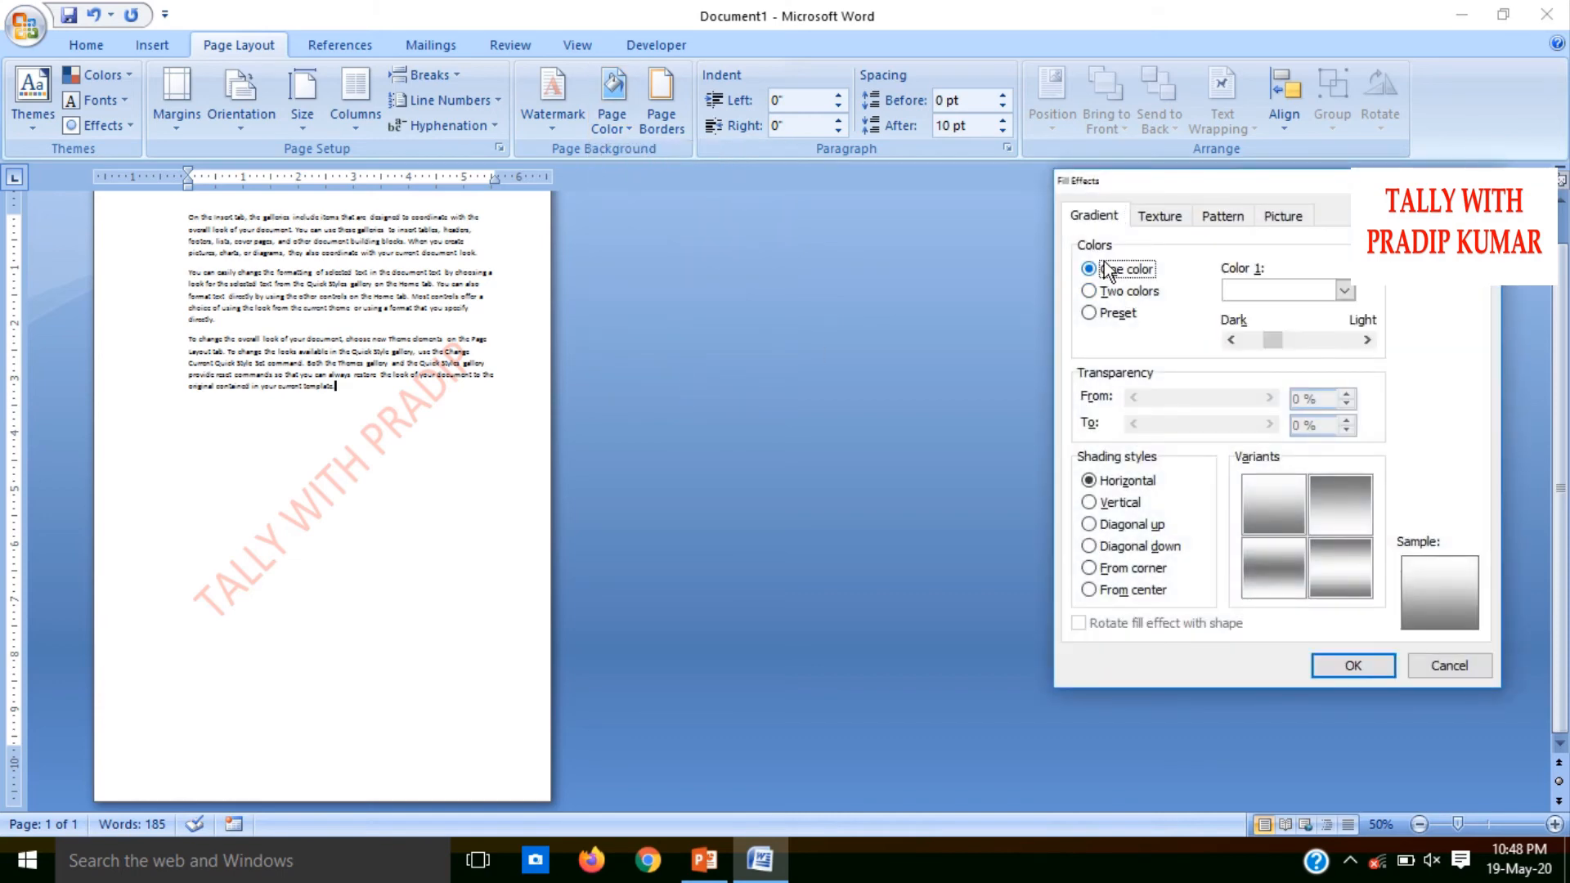
click(1306, 290)
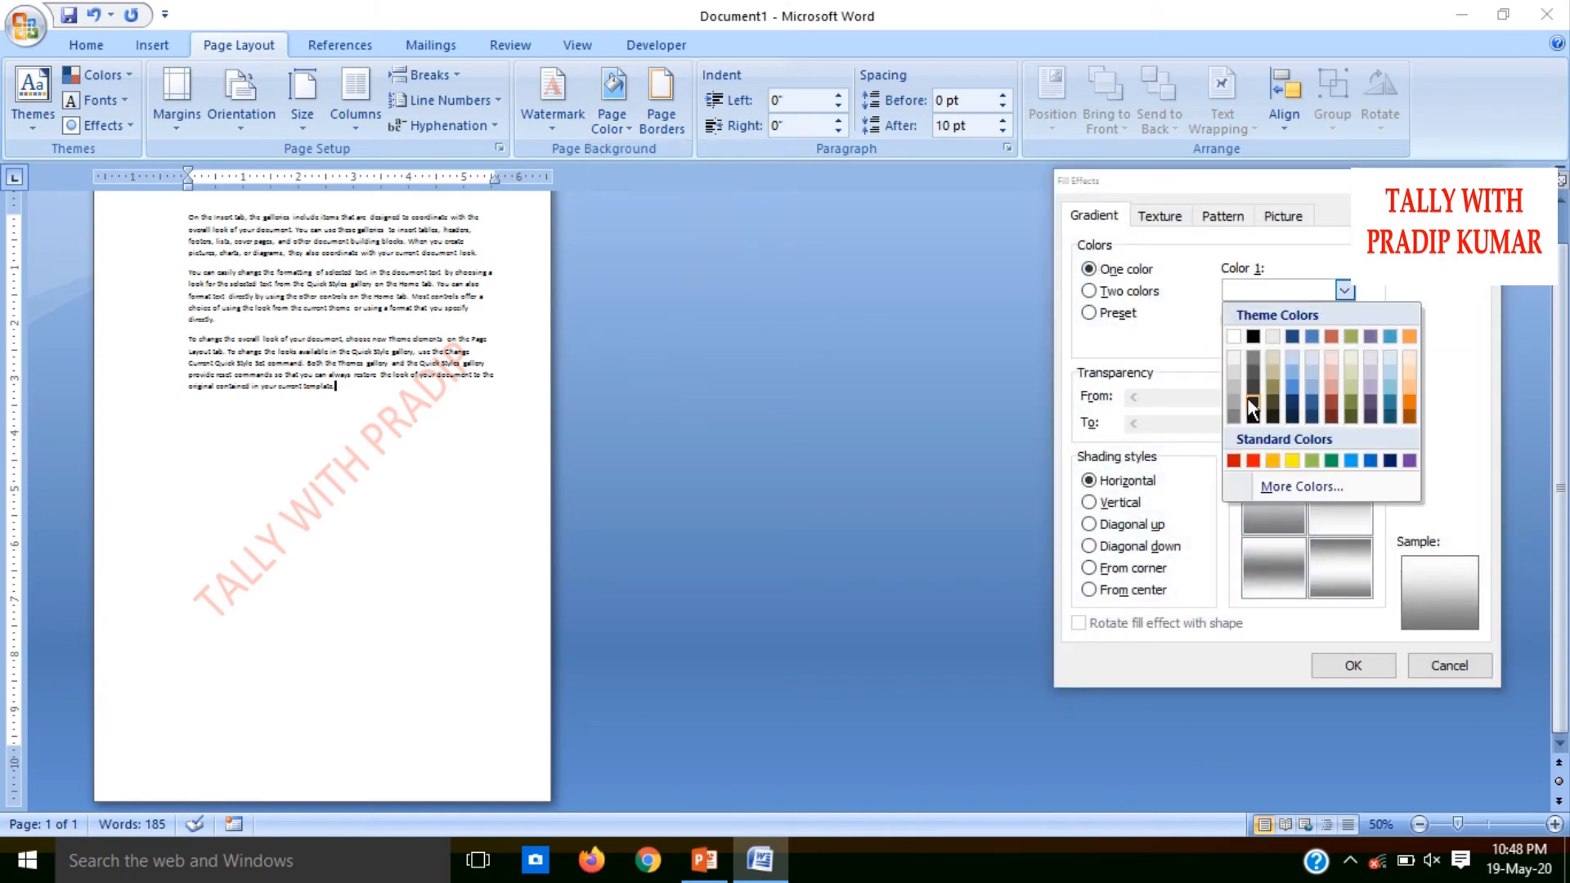
click(1092, 294)
click(1092, 293)
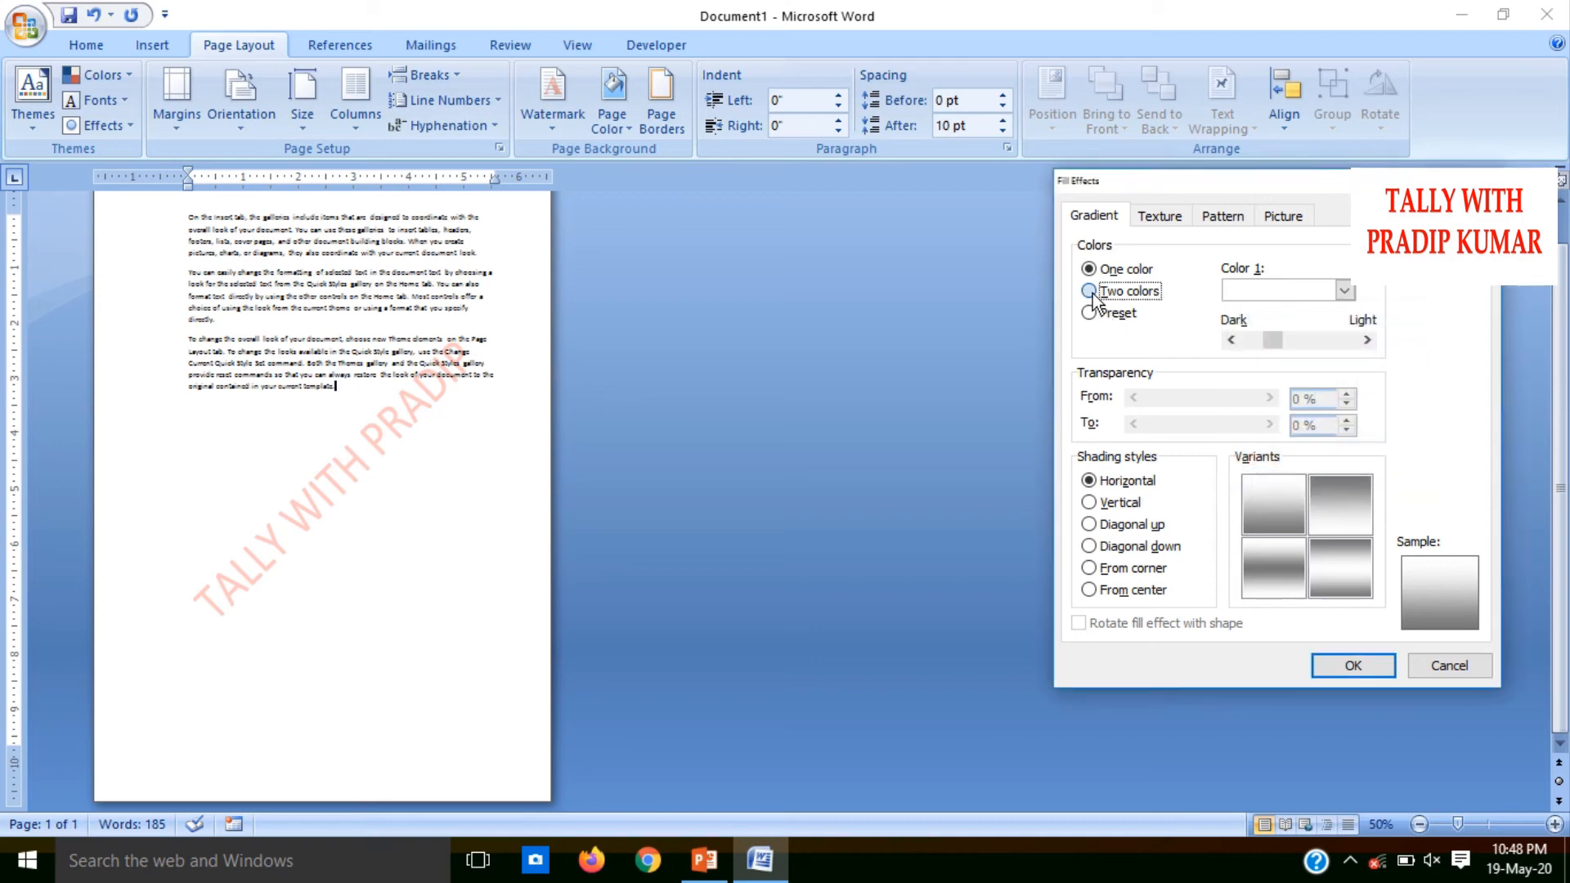
click(1318, 289)
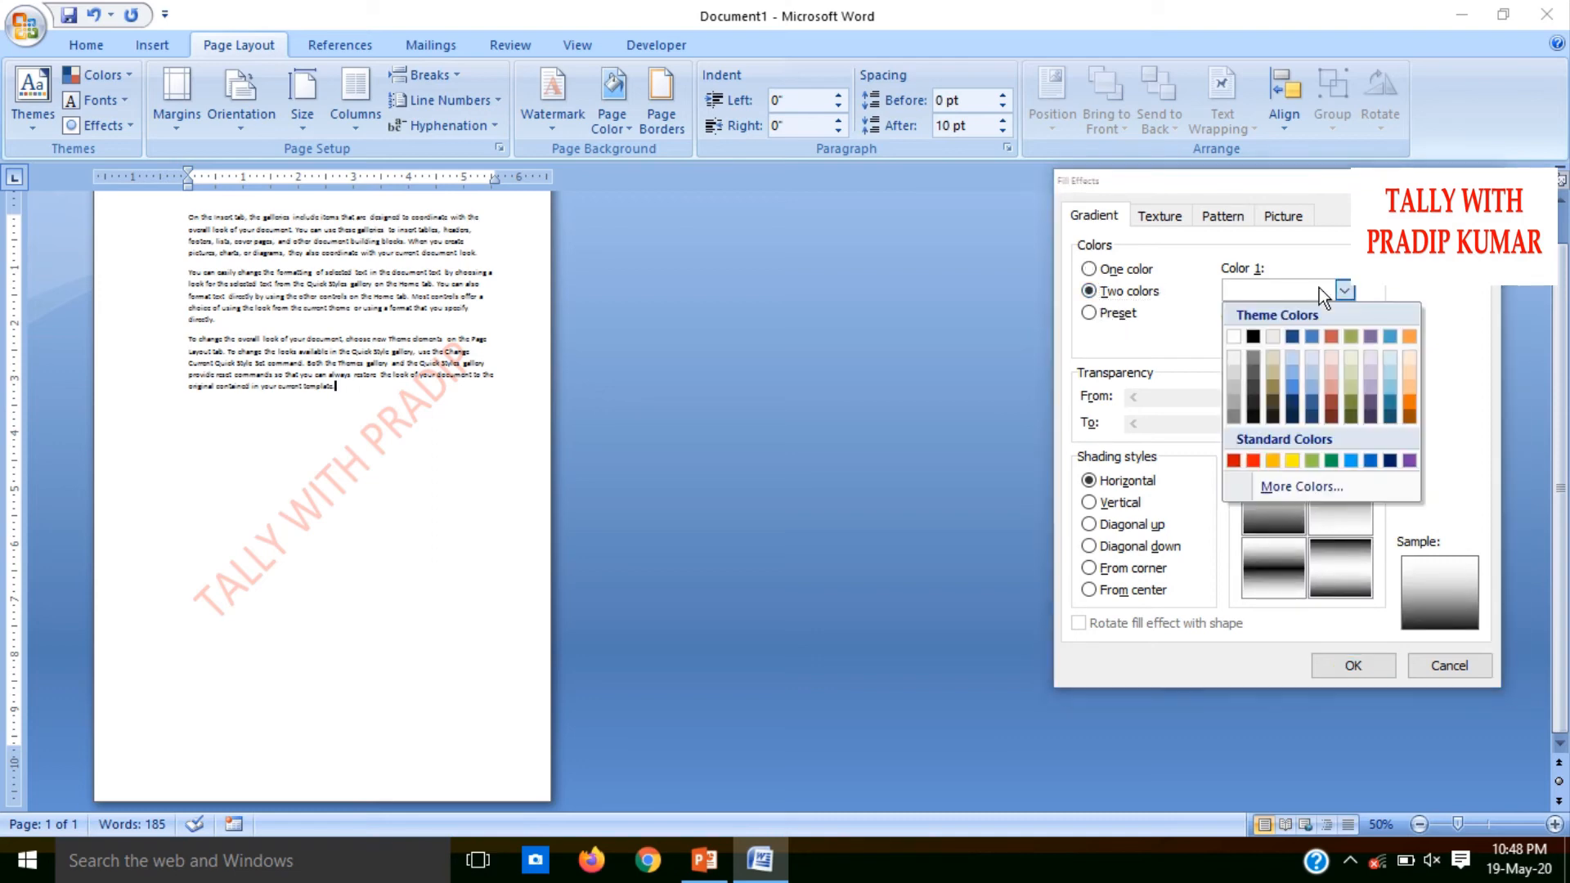
click(1256, 458)
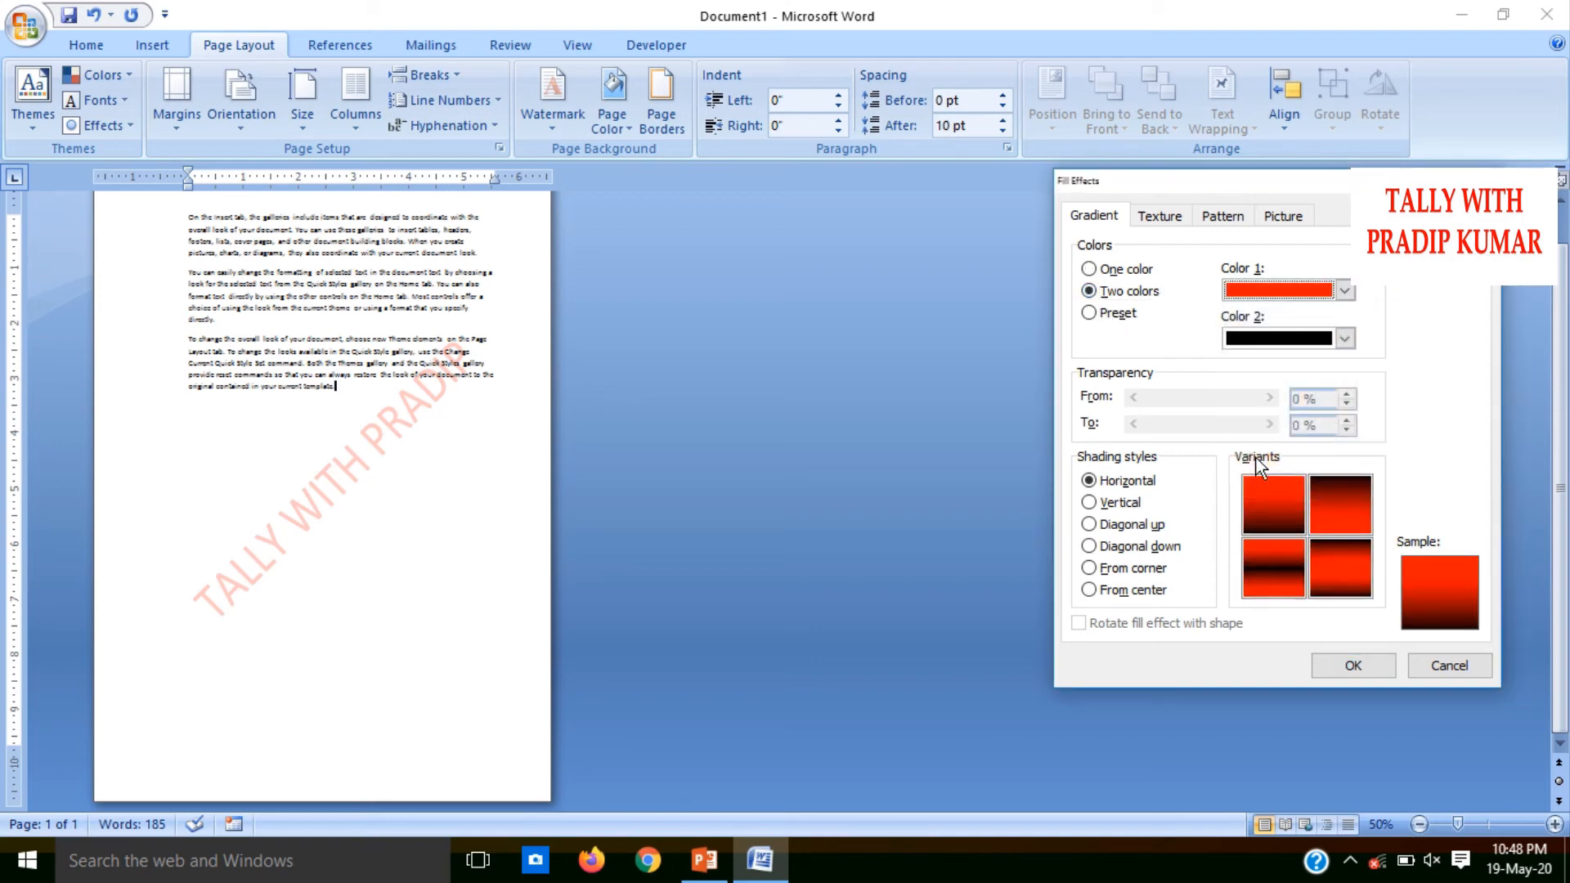
click(1345, 337)
click(1331, 508)
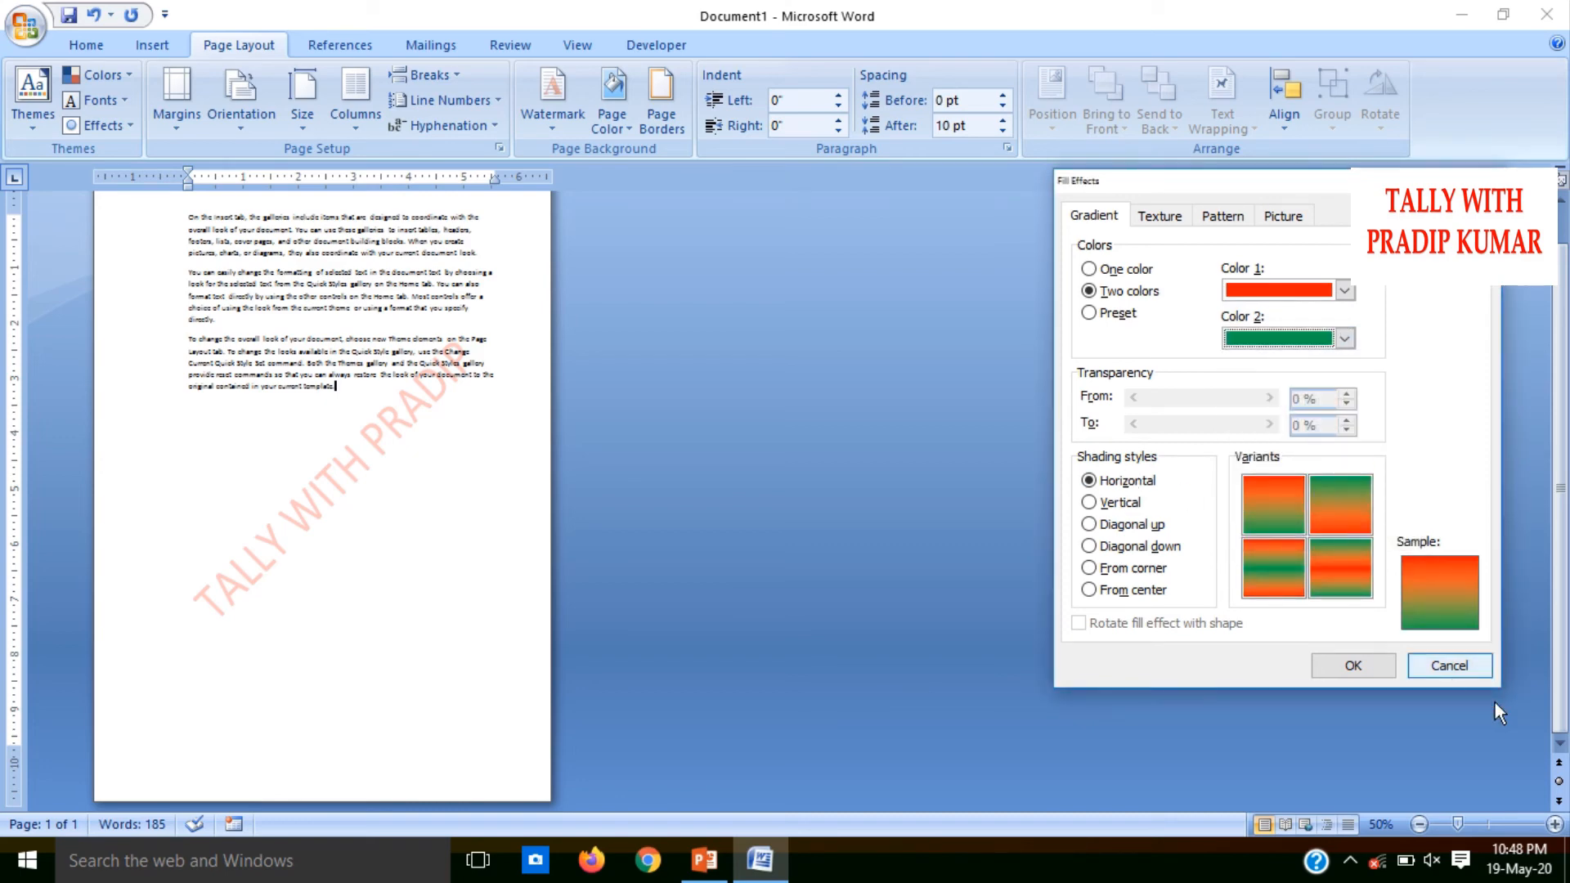
Try the other gradient shading styles and apply the red-green fill to the page with Horizontal shading
click(1103, 503)
click(1106, 525)
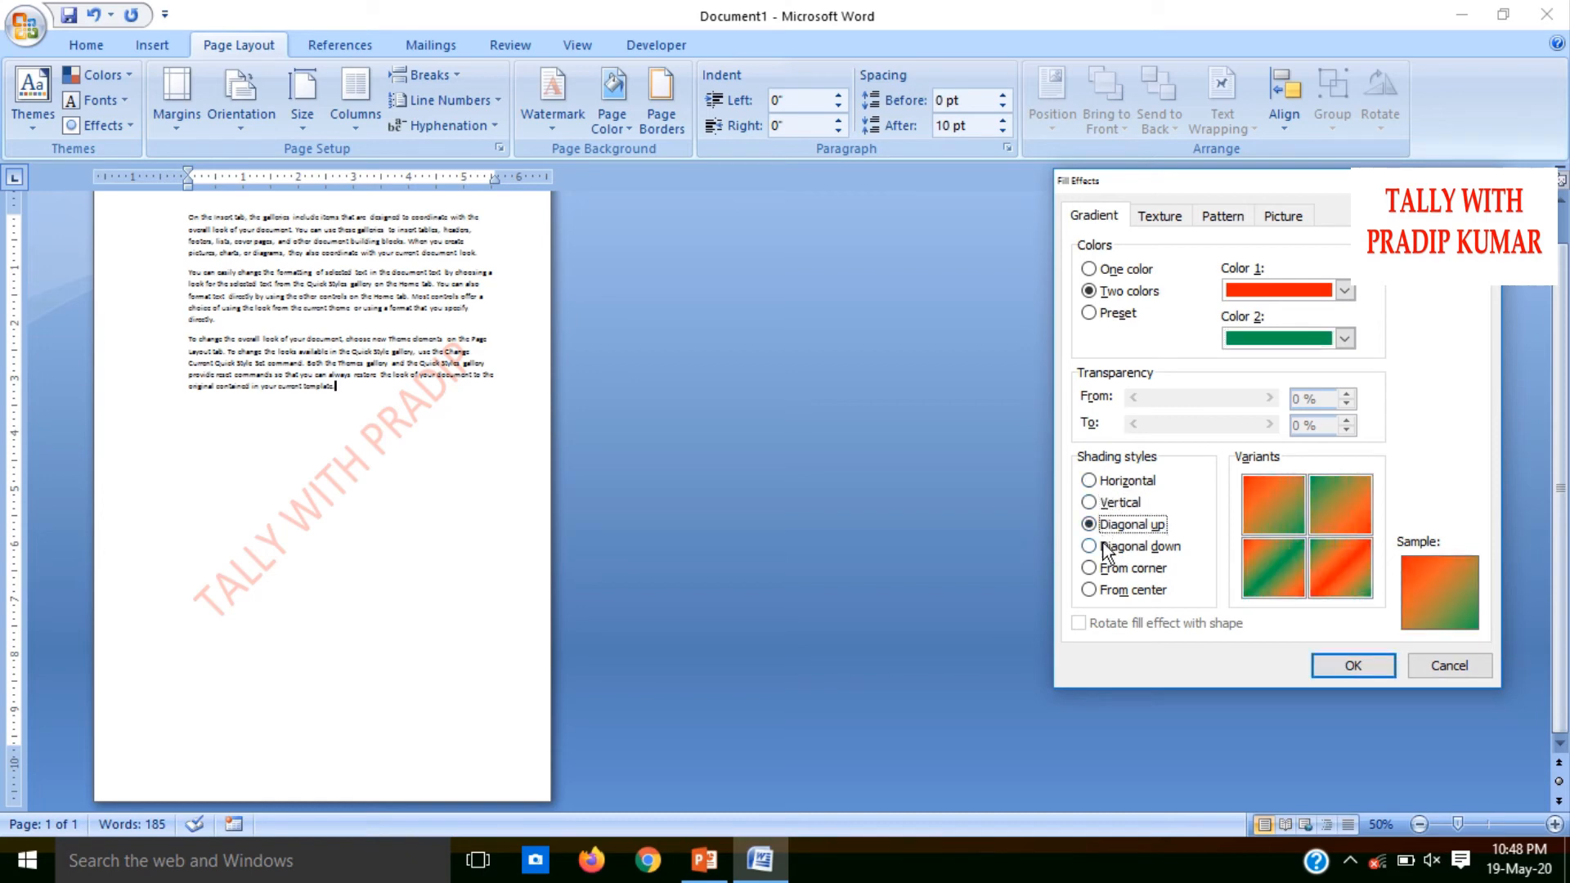
click(1105, 548)
click(1107, 572)
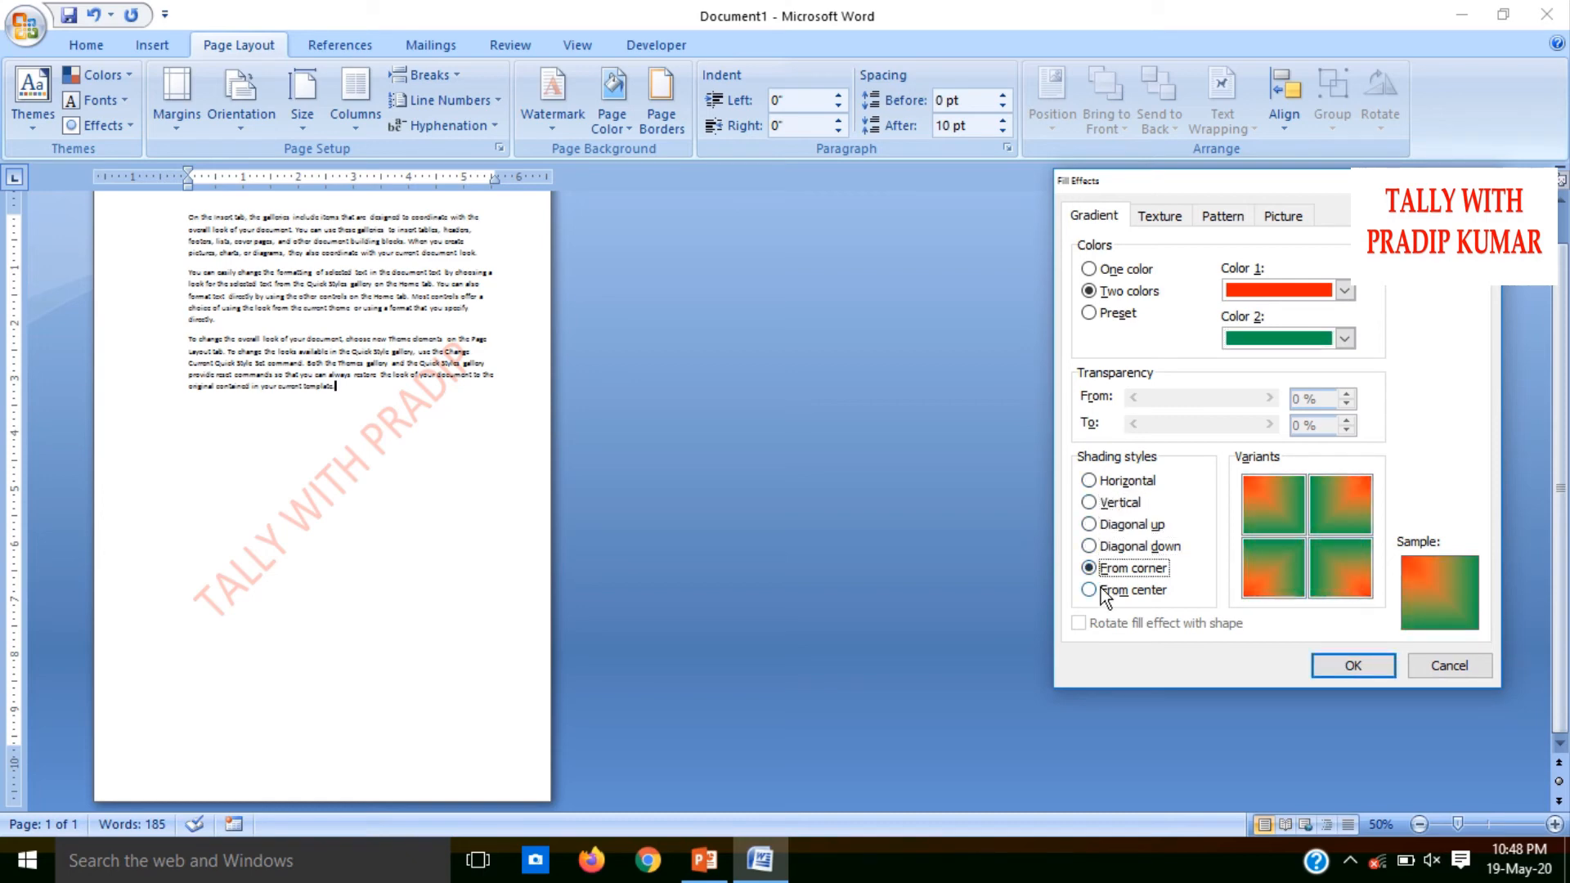
click(1106, 596)
click(1100, 505)
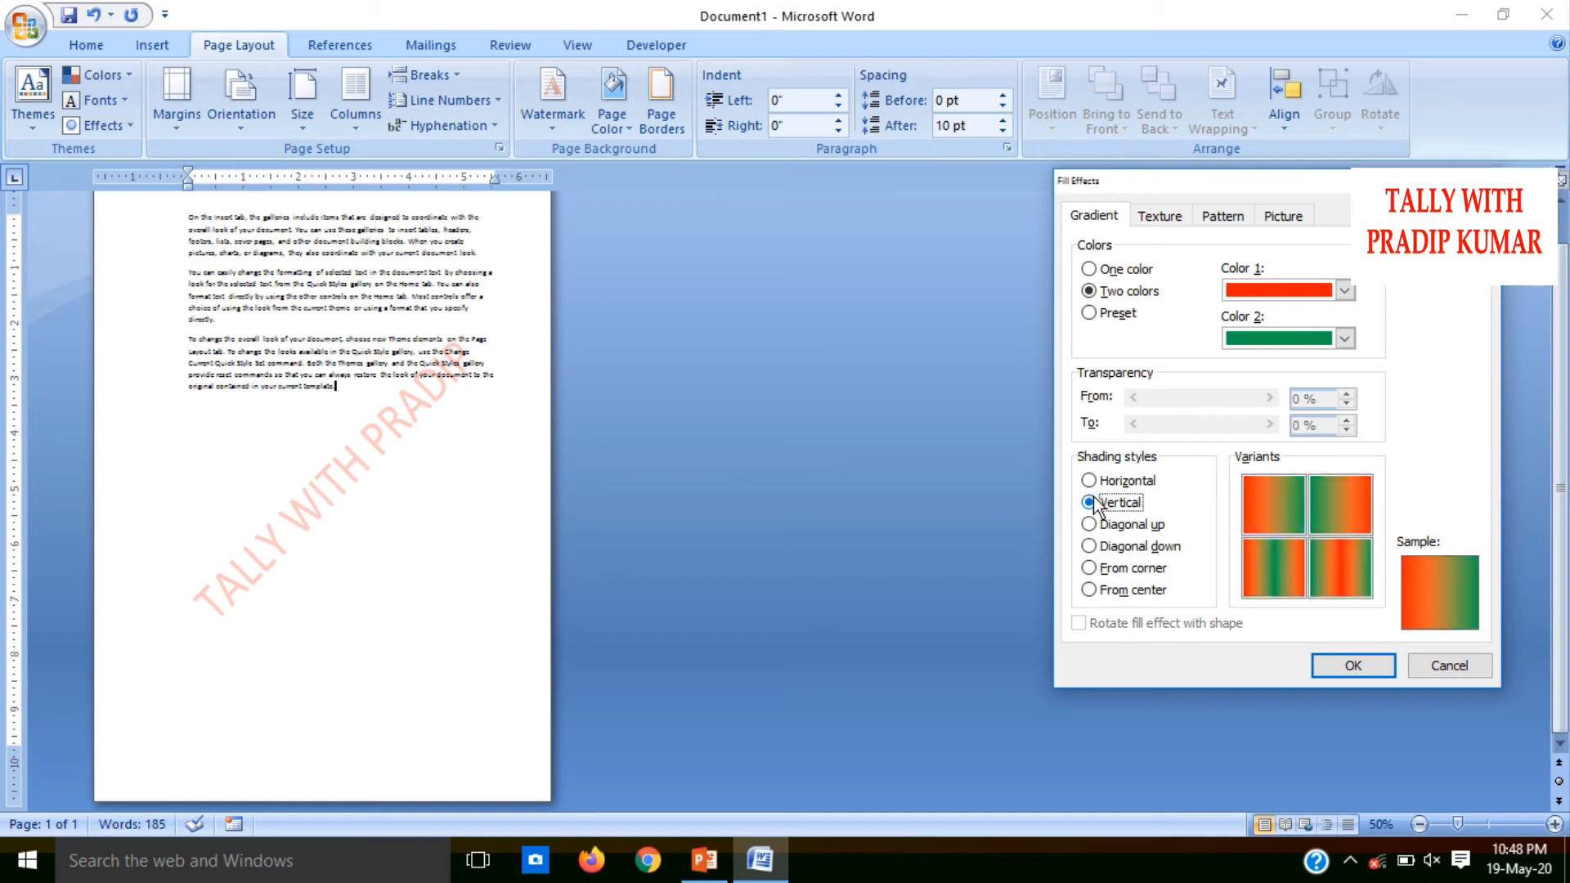
click(1095, 484)
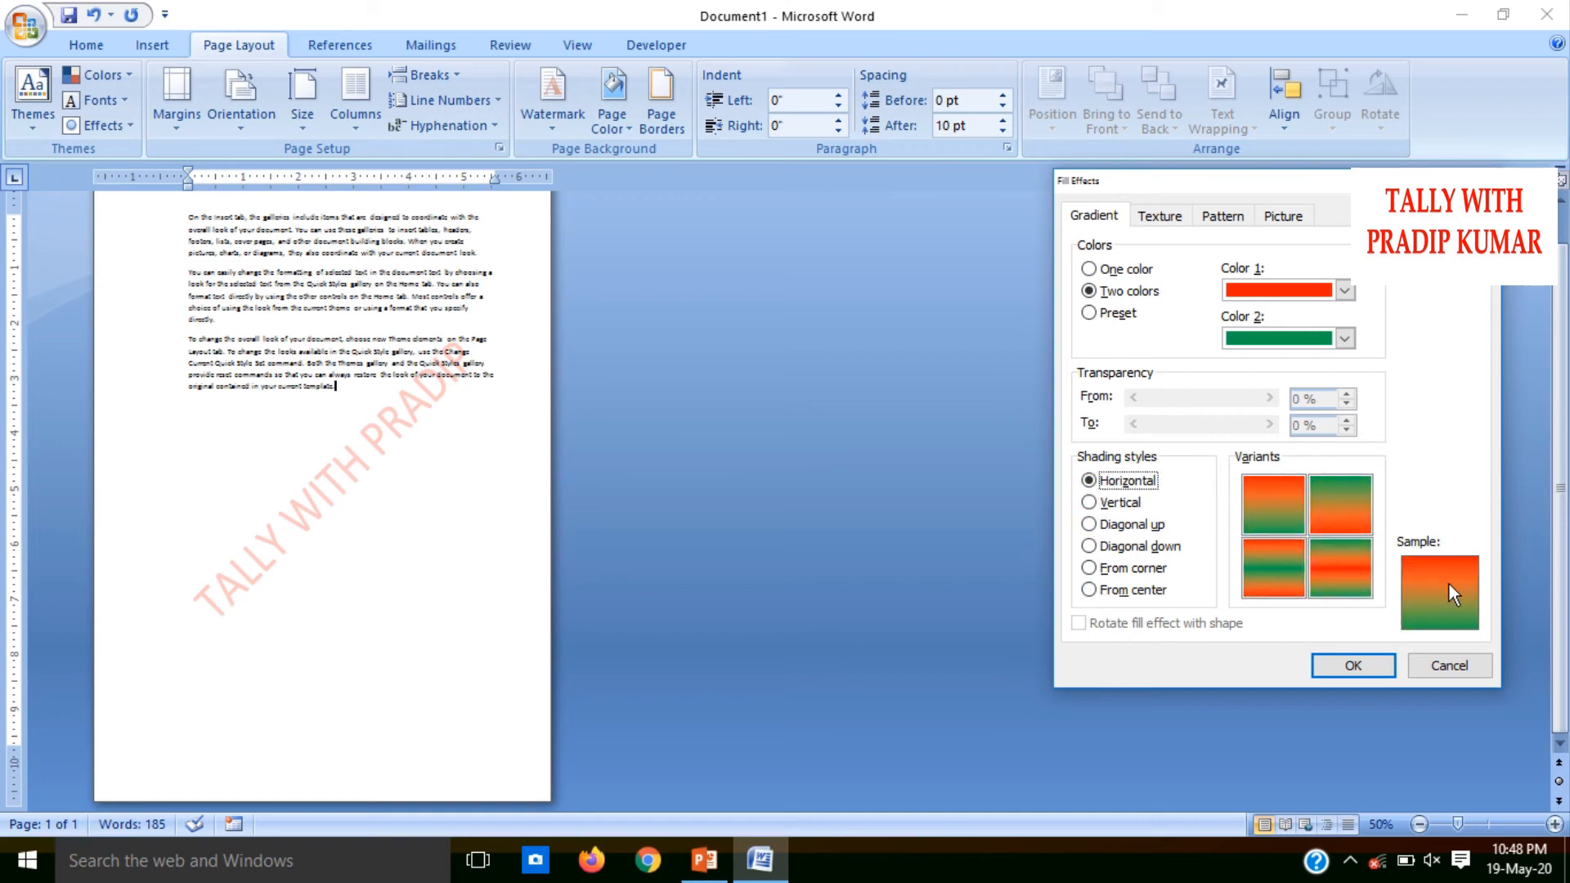
click(1354, 666)
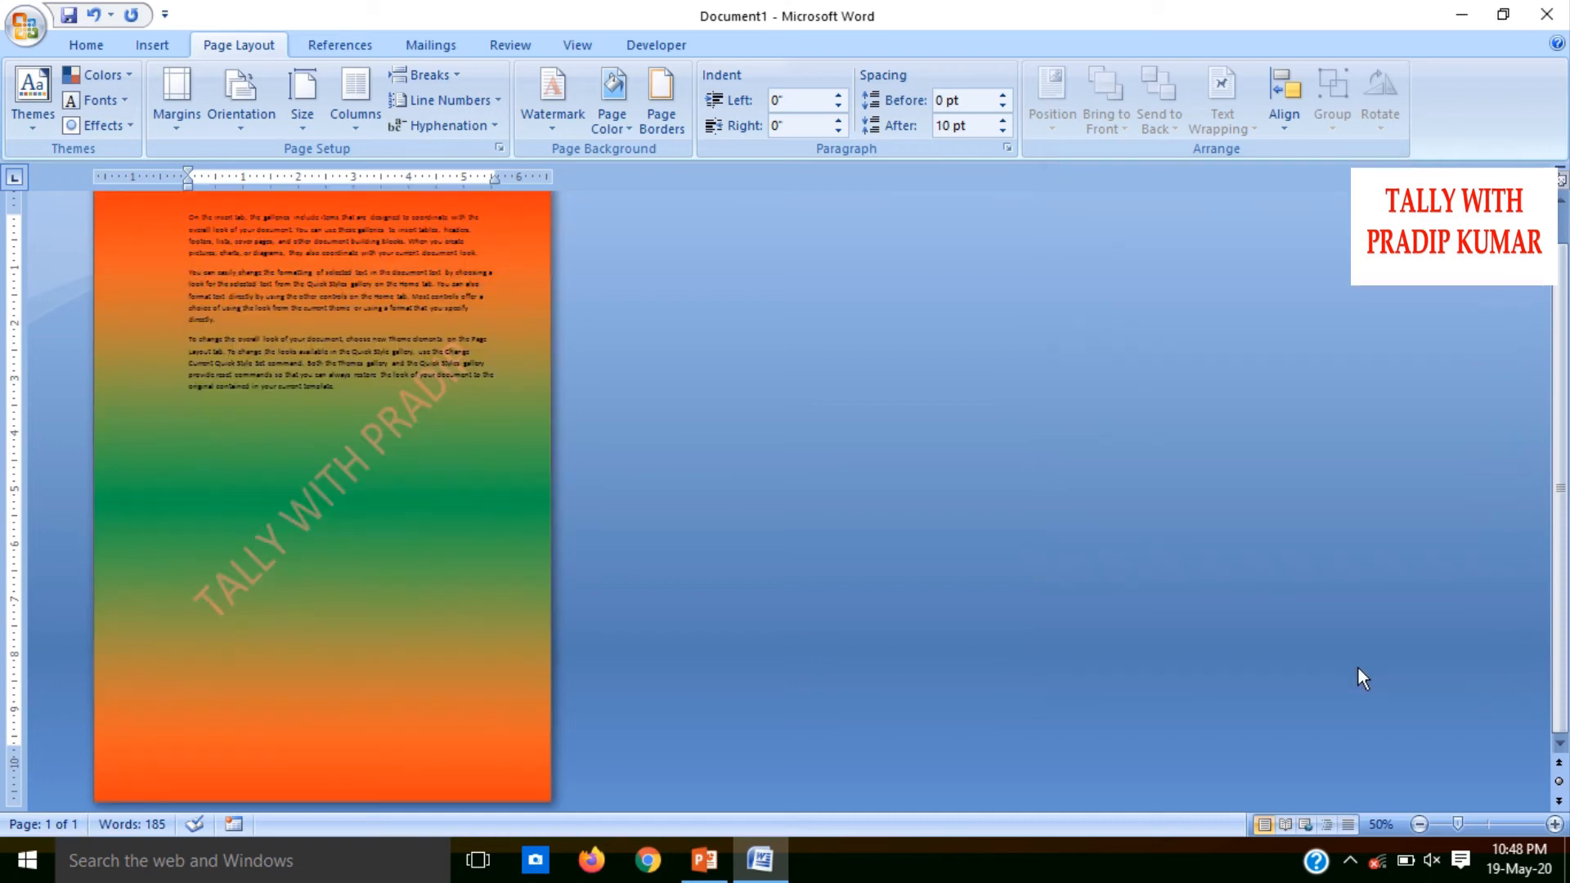
Try the Late Sunset and Daybreak preset gradients in the page background's fill effects
click(616, 131)
click(643, 377)
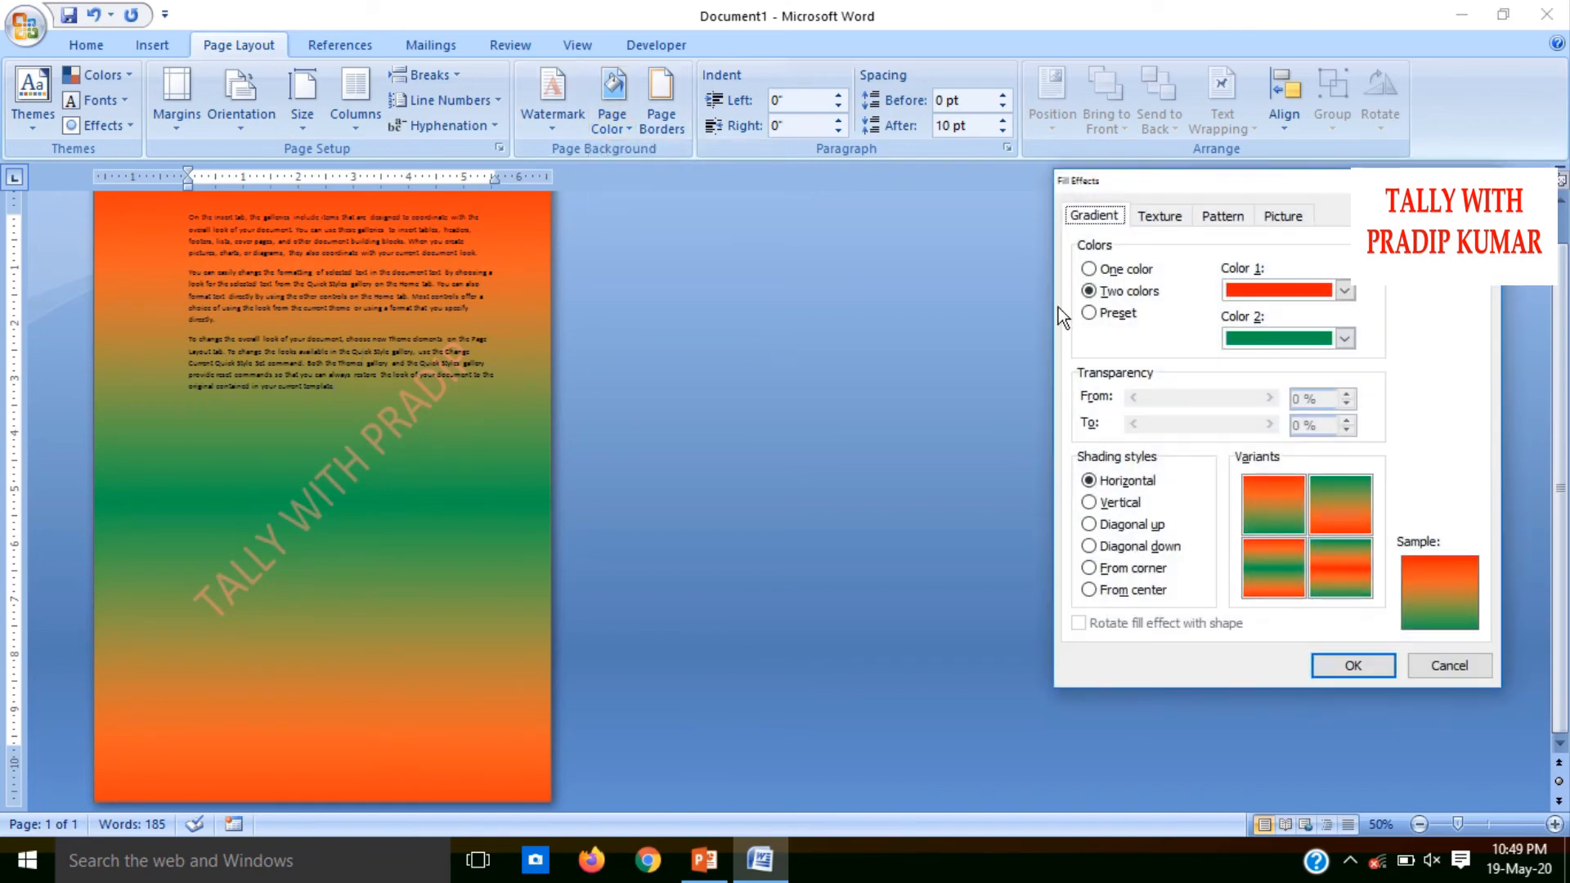
click(1090, 312)
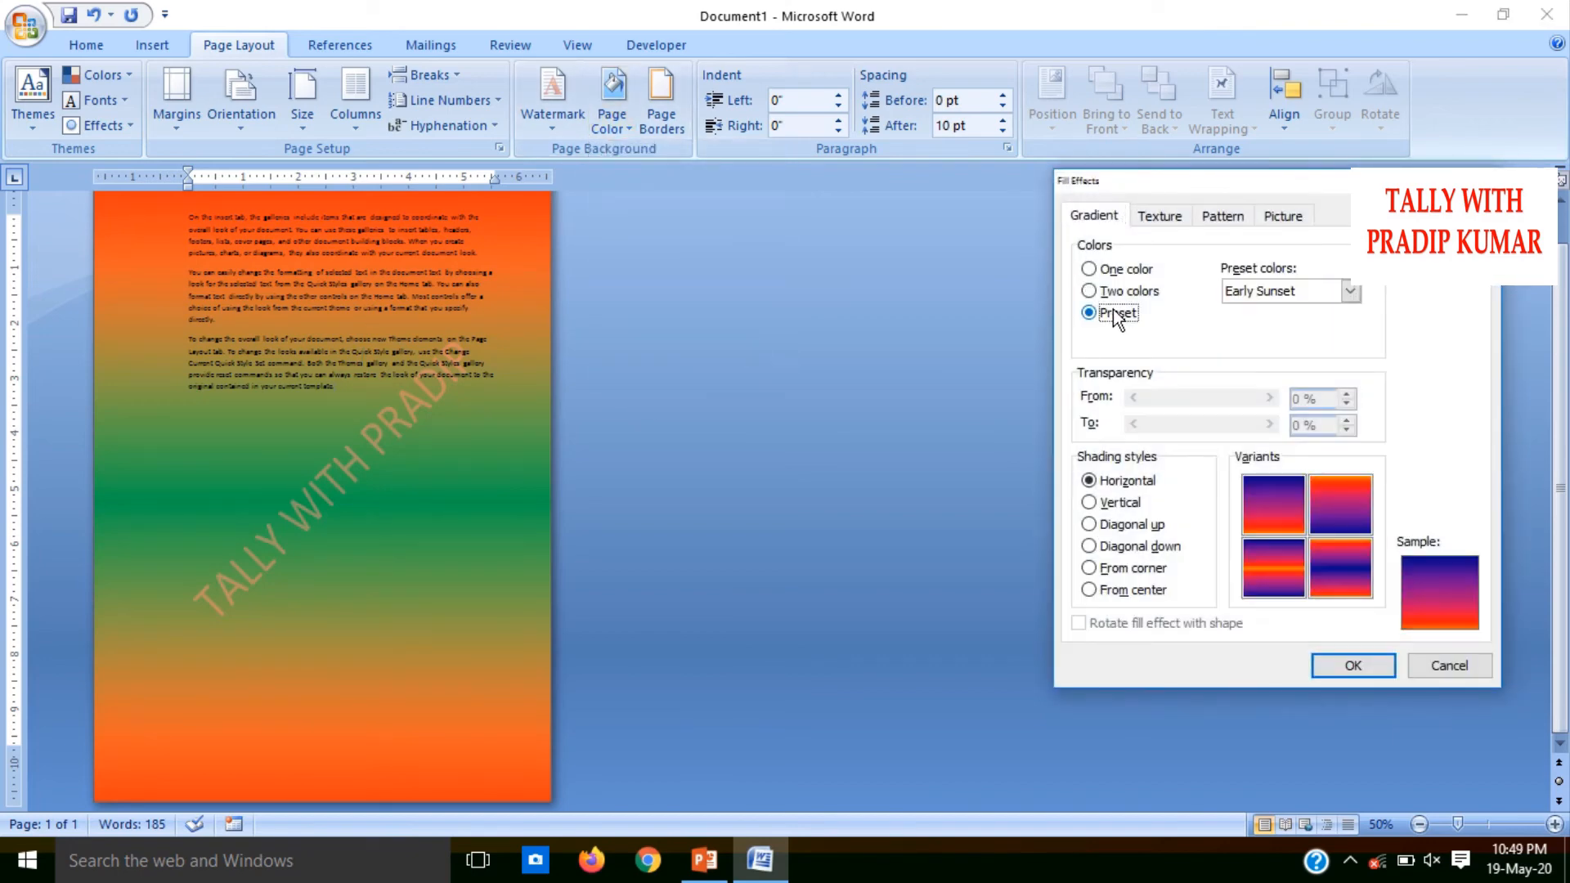
click(1344, 293)
click(1290, 326)
click(1333, 295)
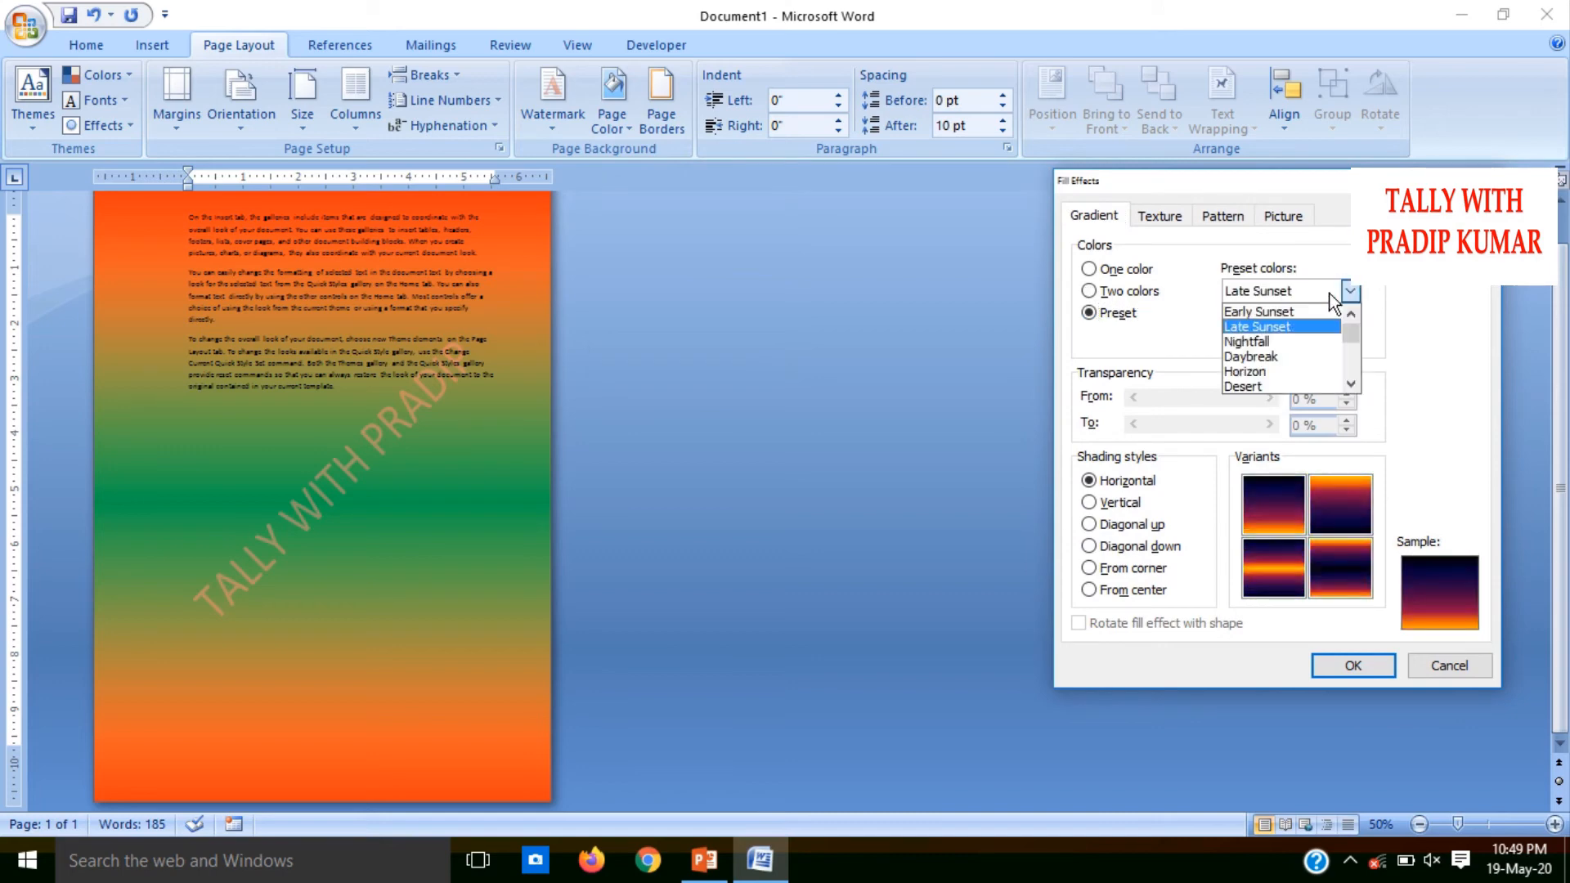
click(1272, 354)
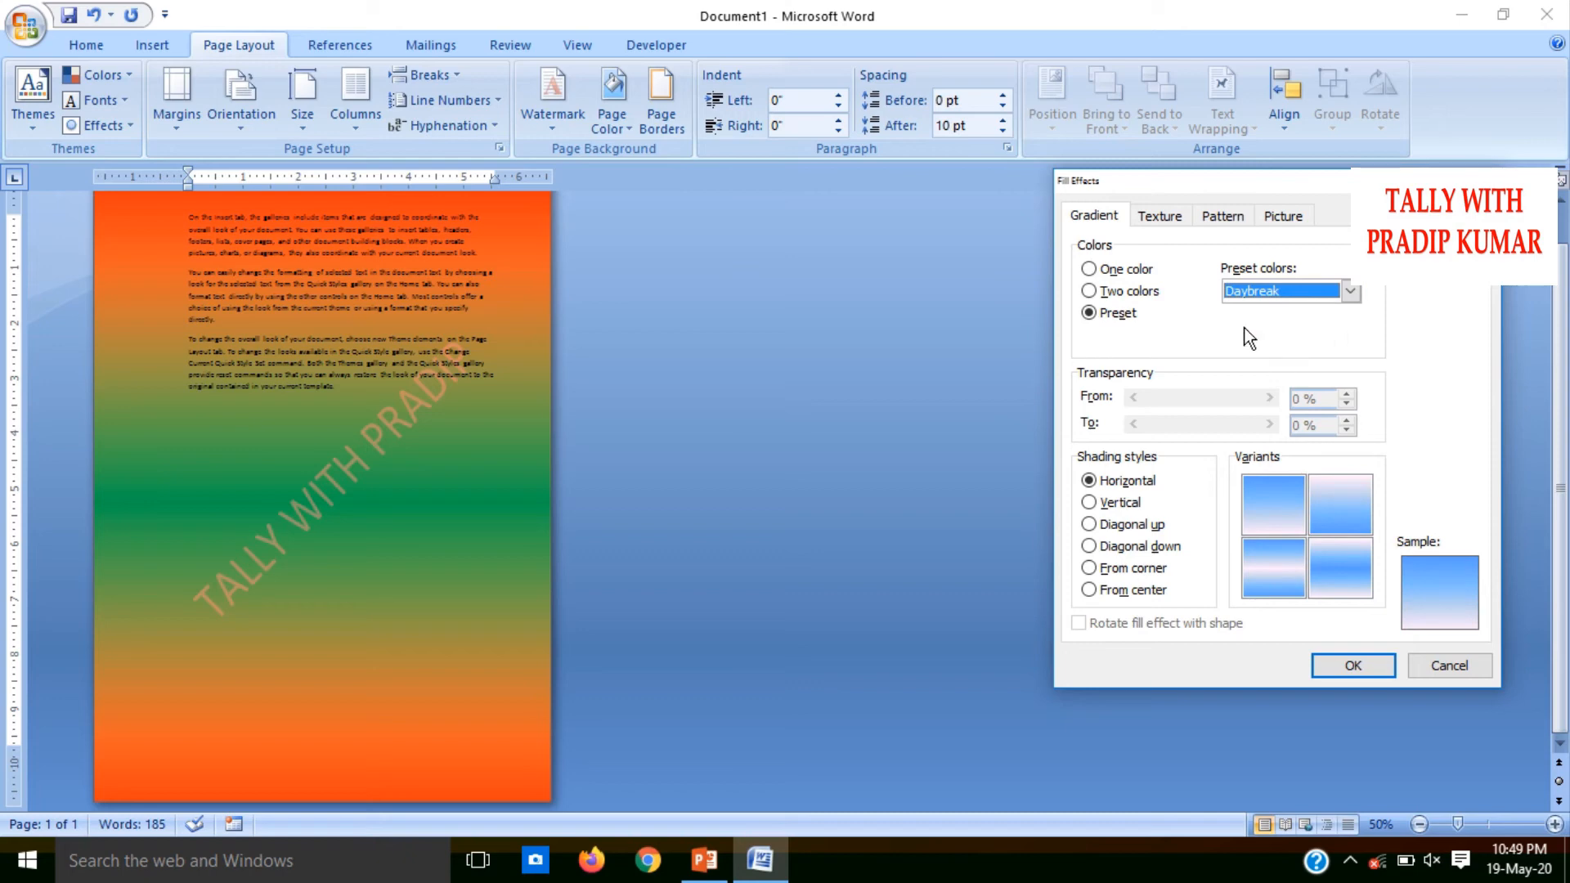
Compare the Paper bag and Water droplets textures and apply Water droplets as the page background
click(1160, 218)
click(1110, 357)
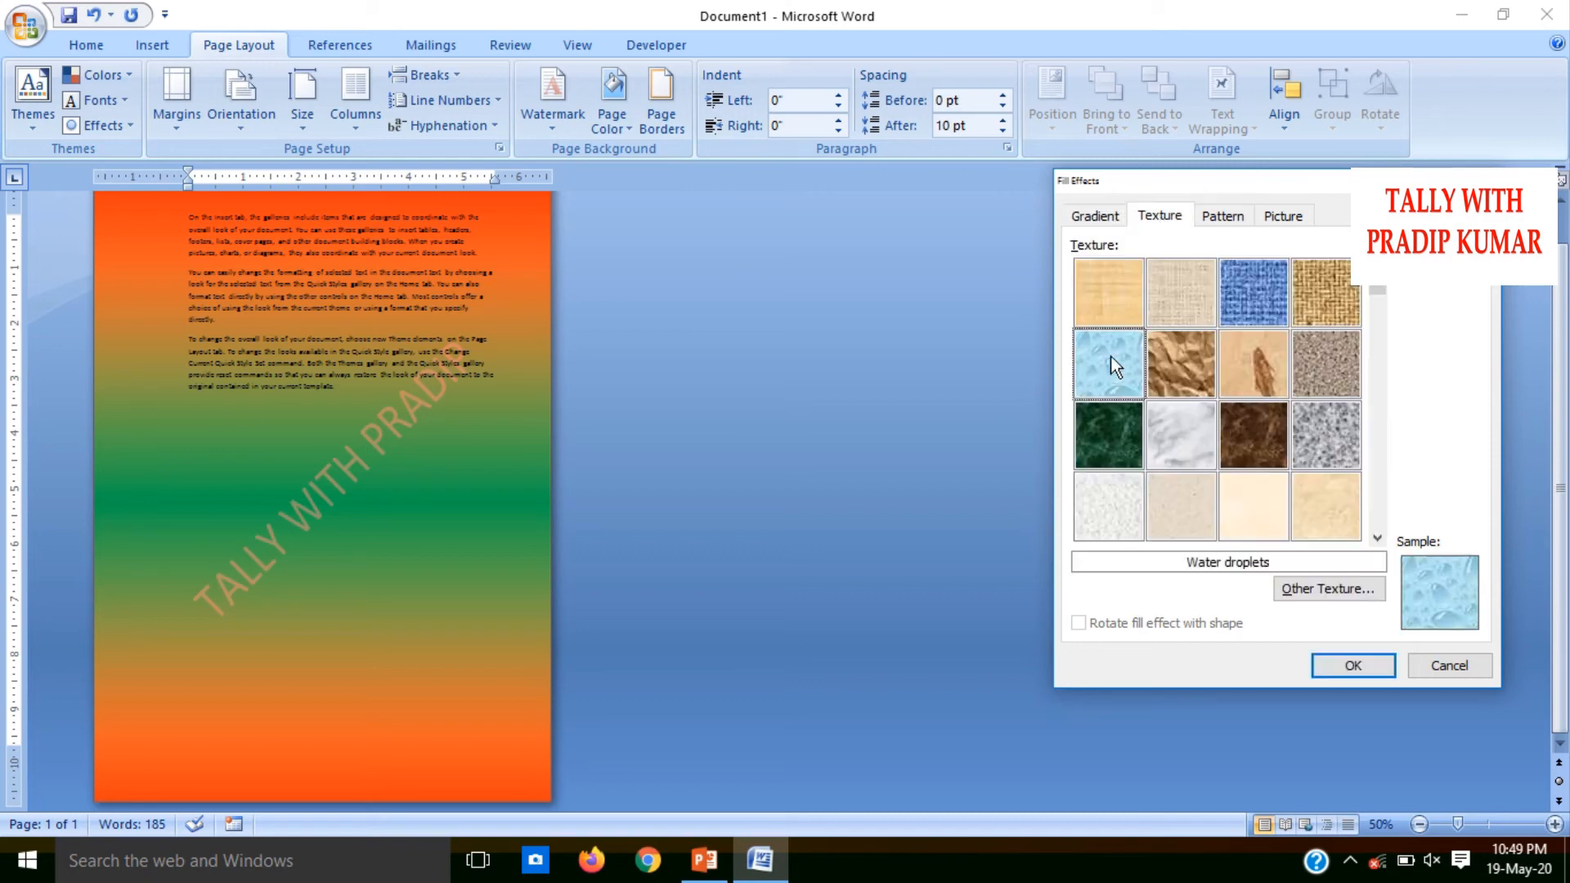
click(1174, 384)
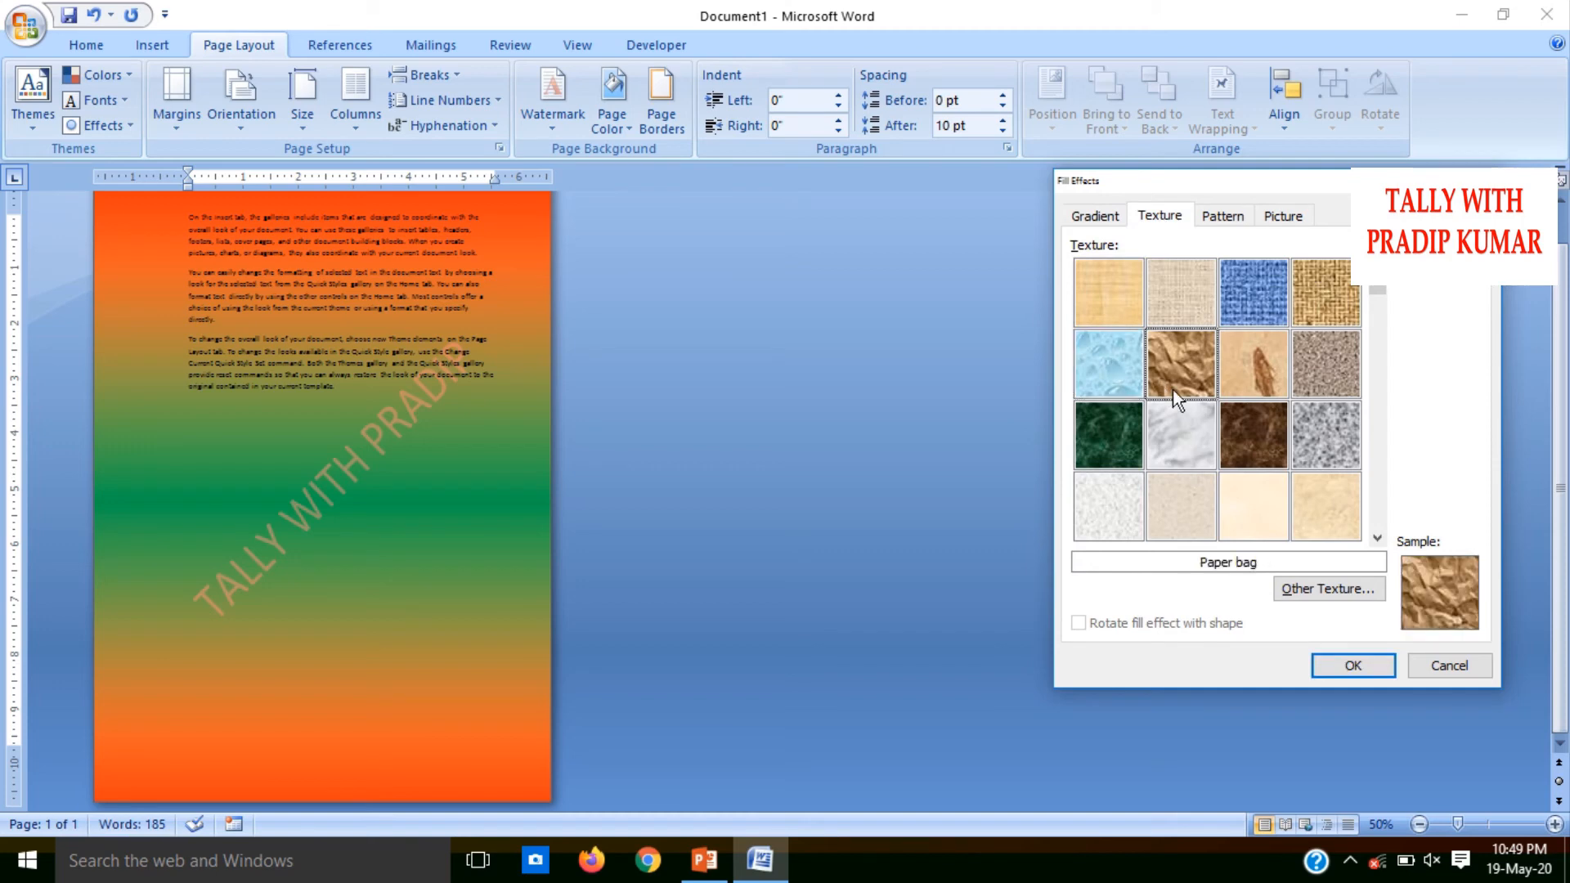
click(1112, 368)
click(1384, 664)
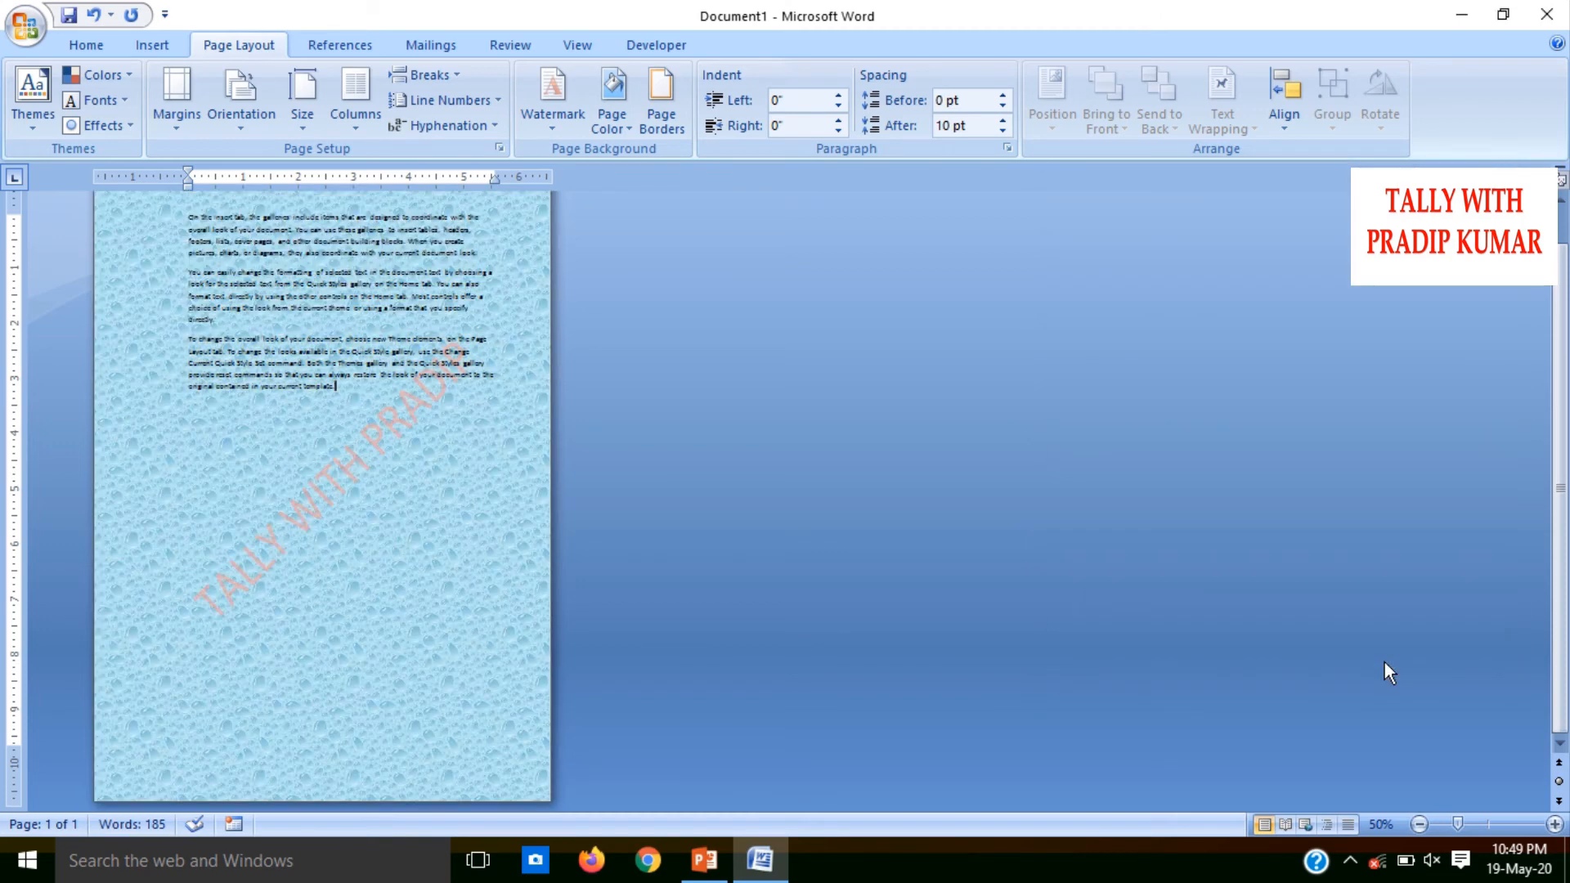
Fill the page background with the picture Pink-Flowers-Sky-Full-screen-Backgrounds from the Downloads folder
click(620, 129)
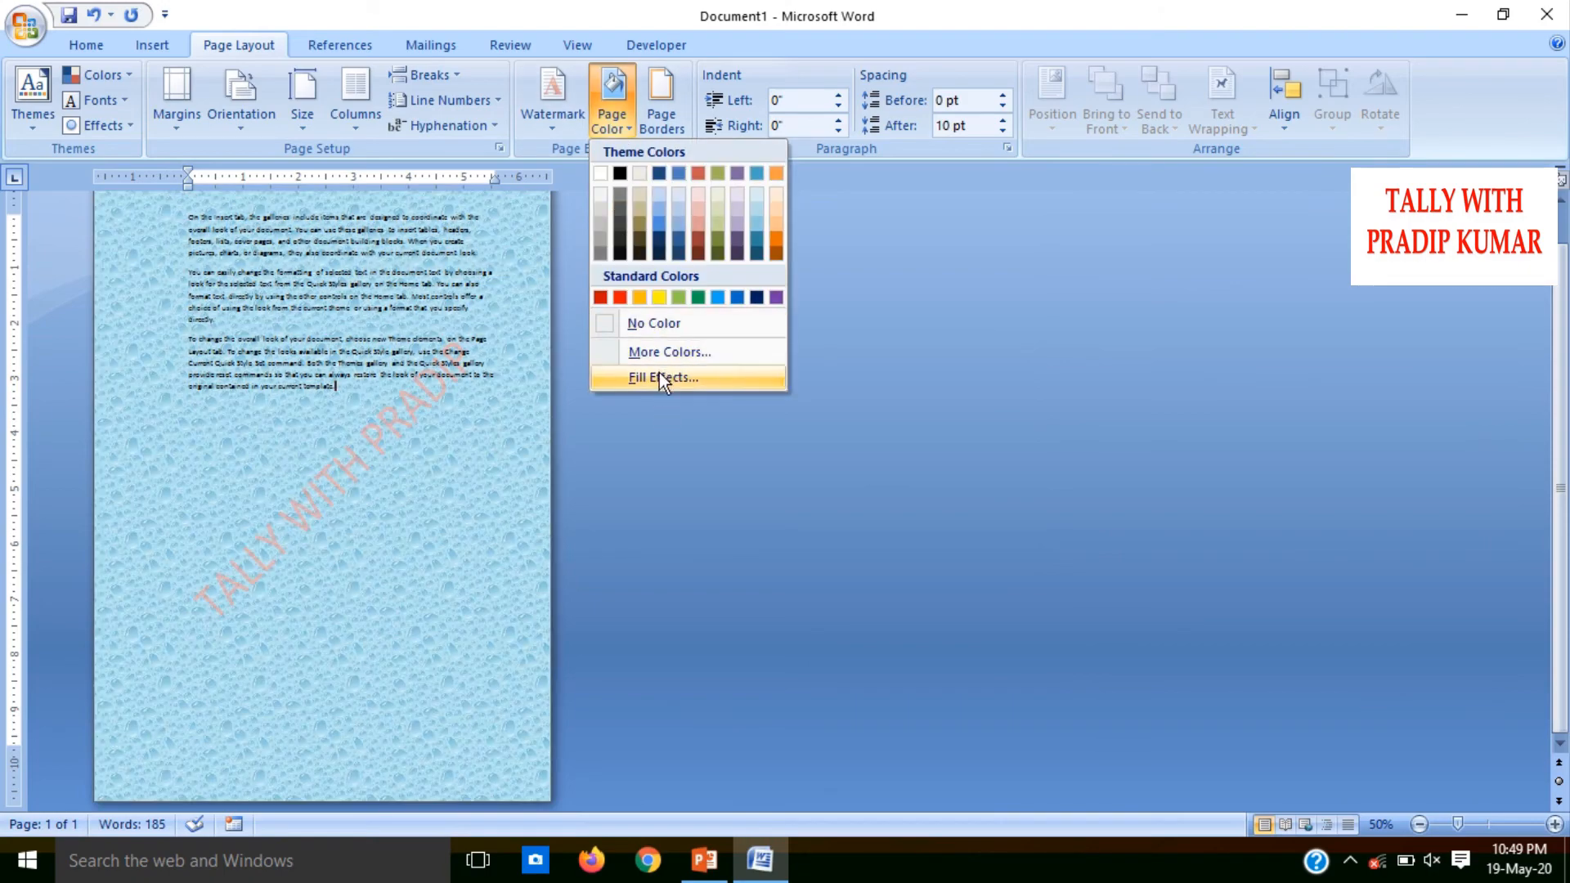
click(659, 373)
click(1234, 219)
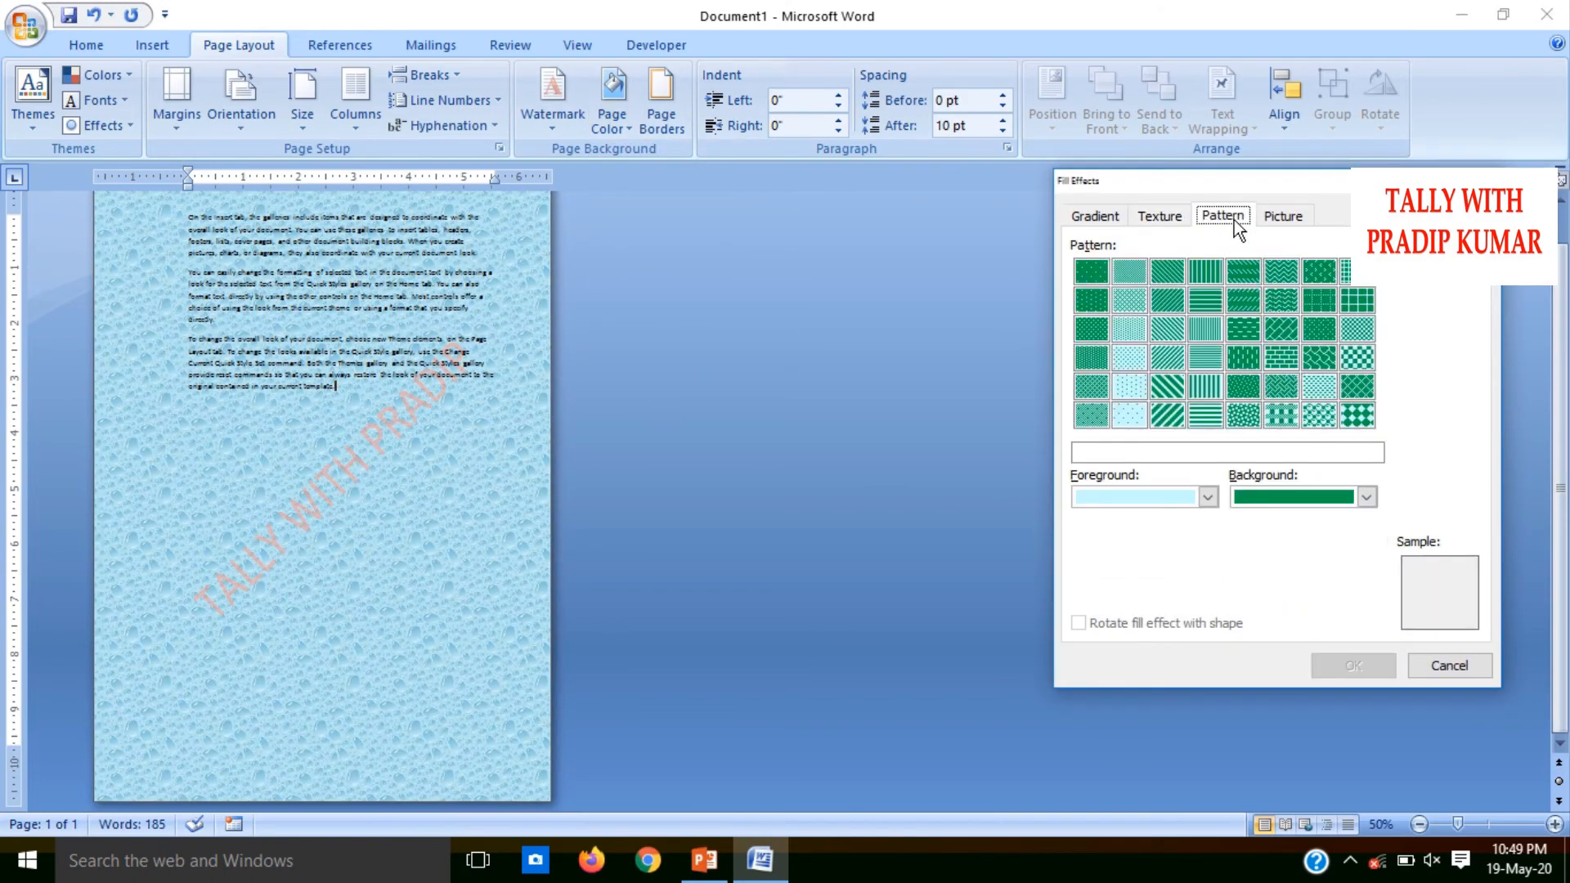
click(1287, 228)
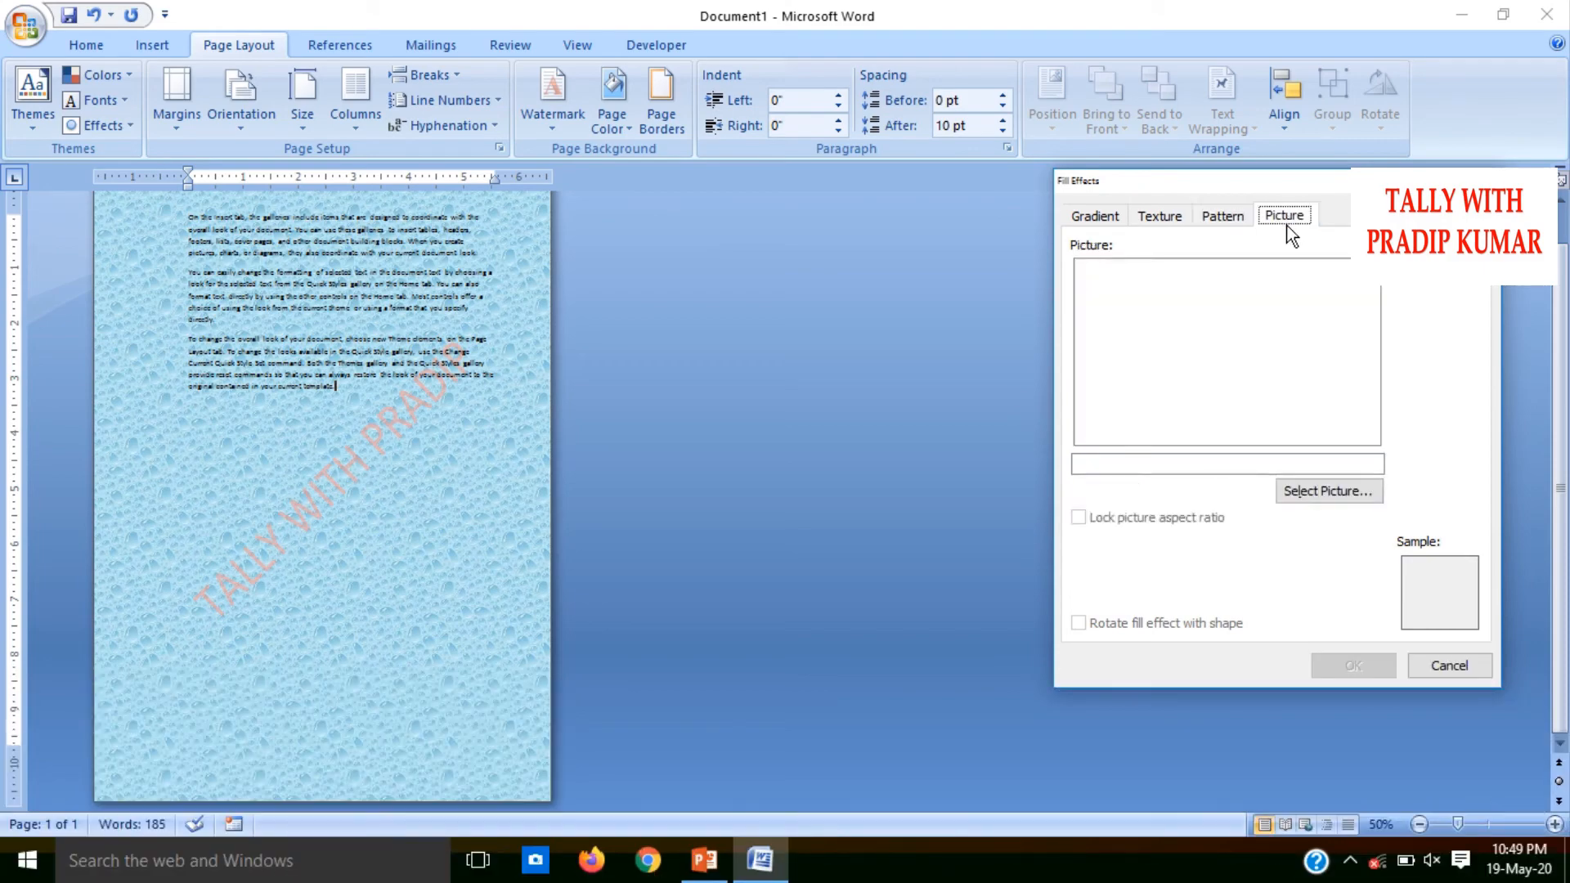
click(1319, 489)
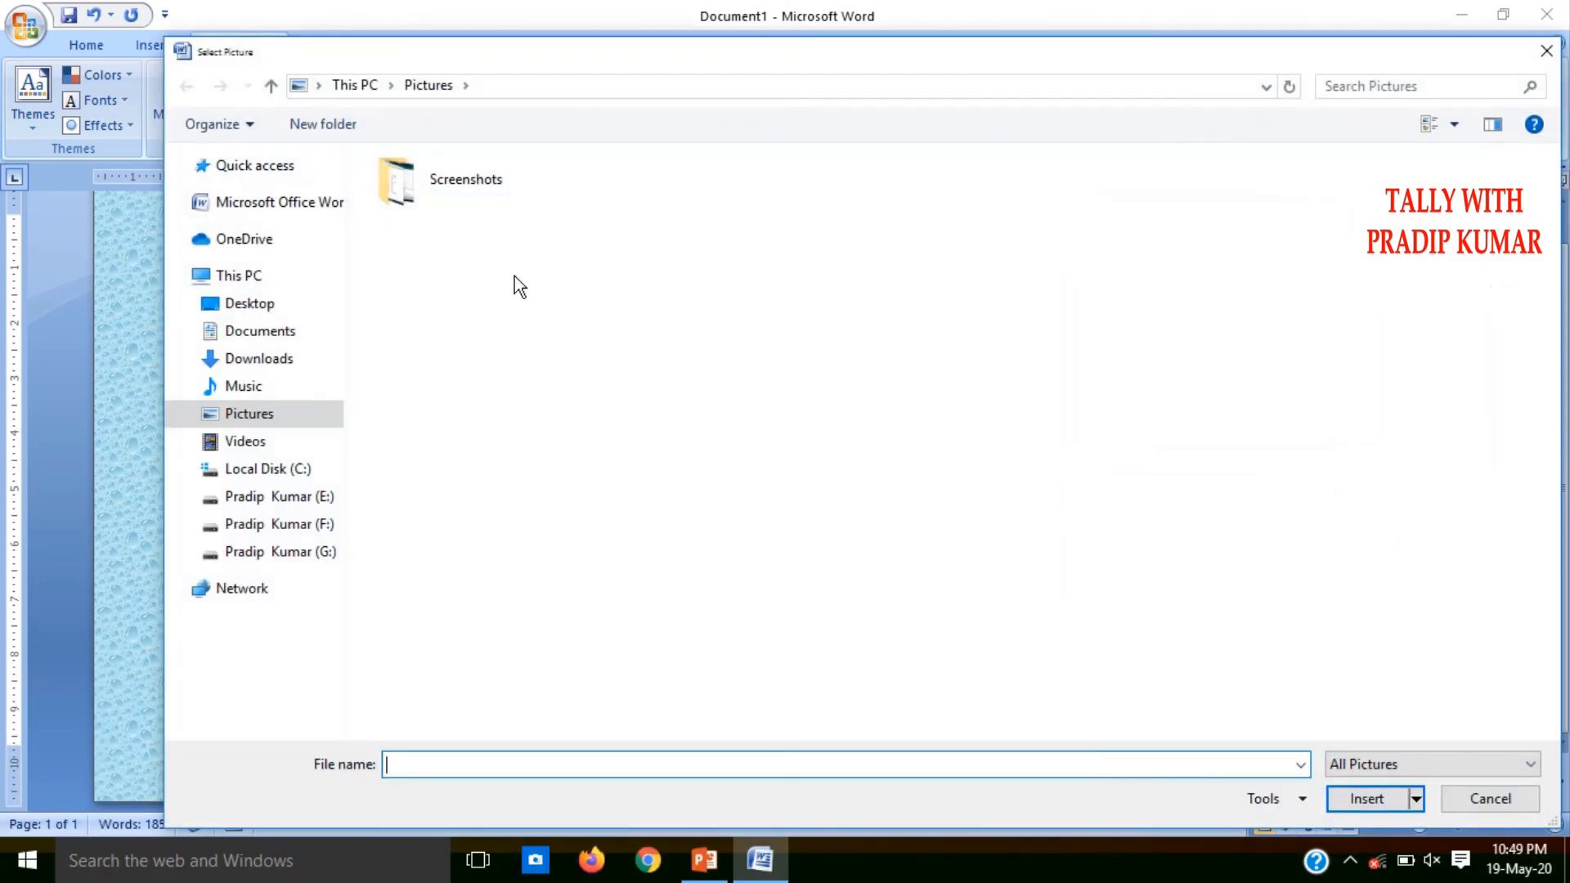
click(297, 356)
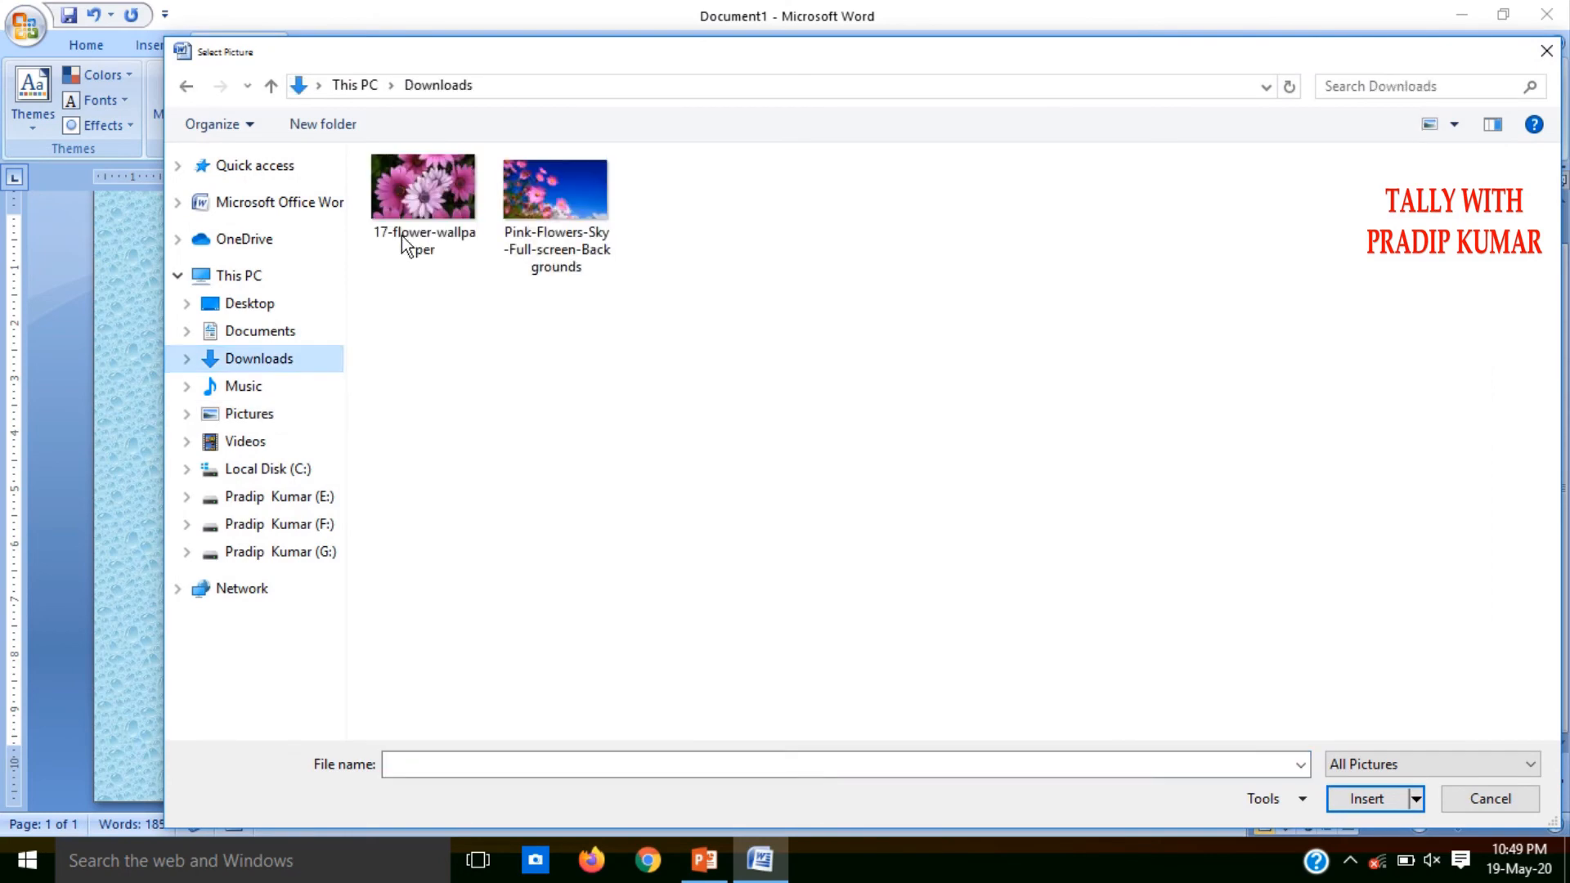
double_click(532, 214)
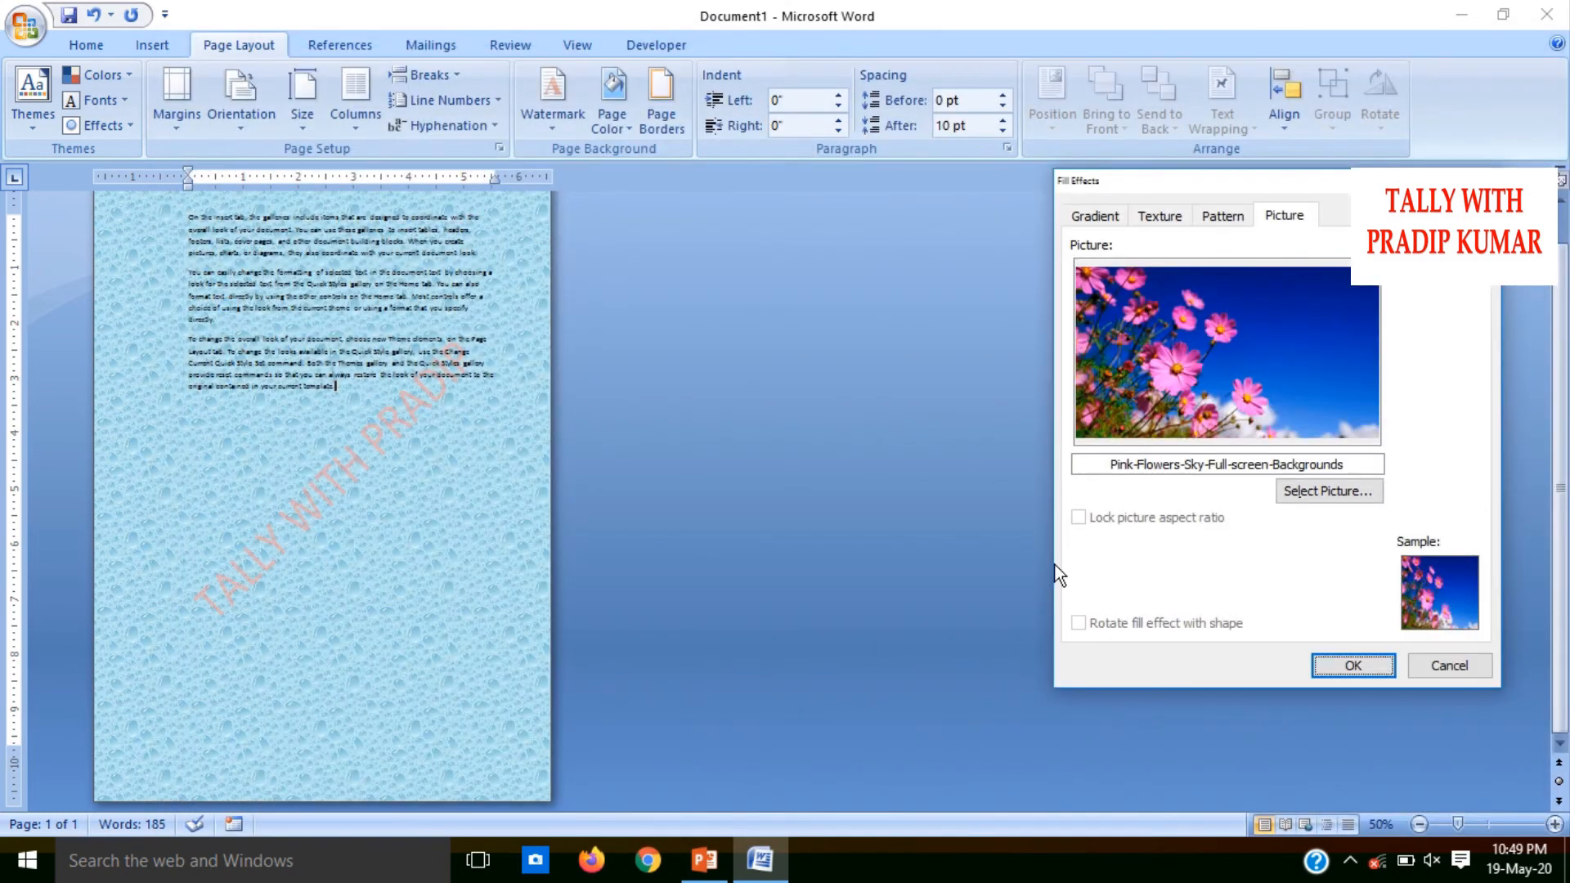
click(1342, 667)
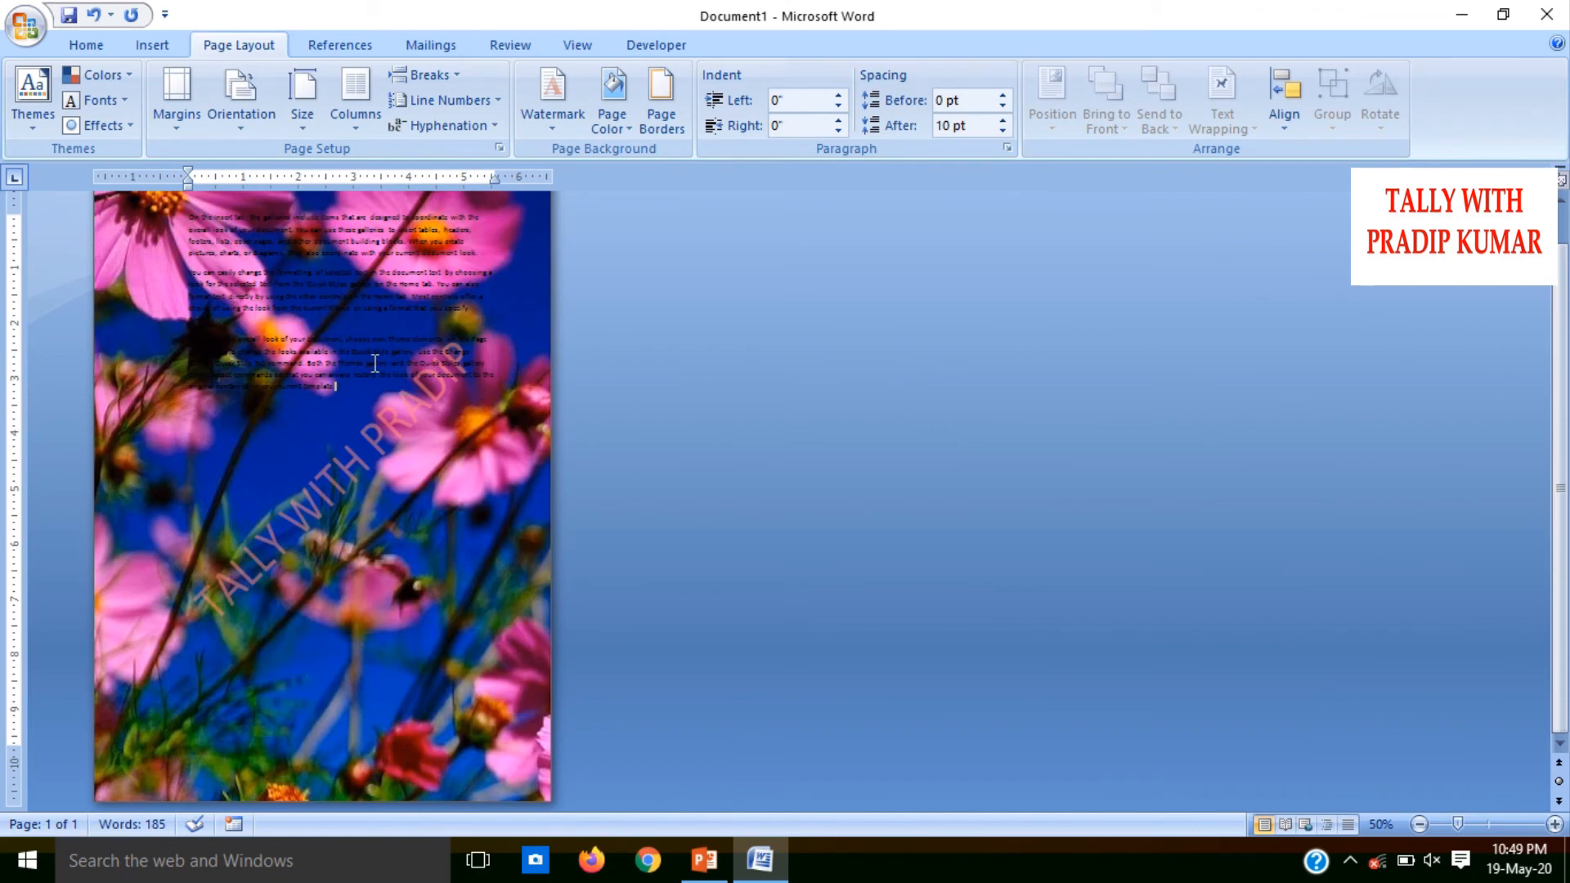
Remove the picture fill from the page background and choose the Normal margin preset for the document
click(616, 134)
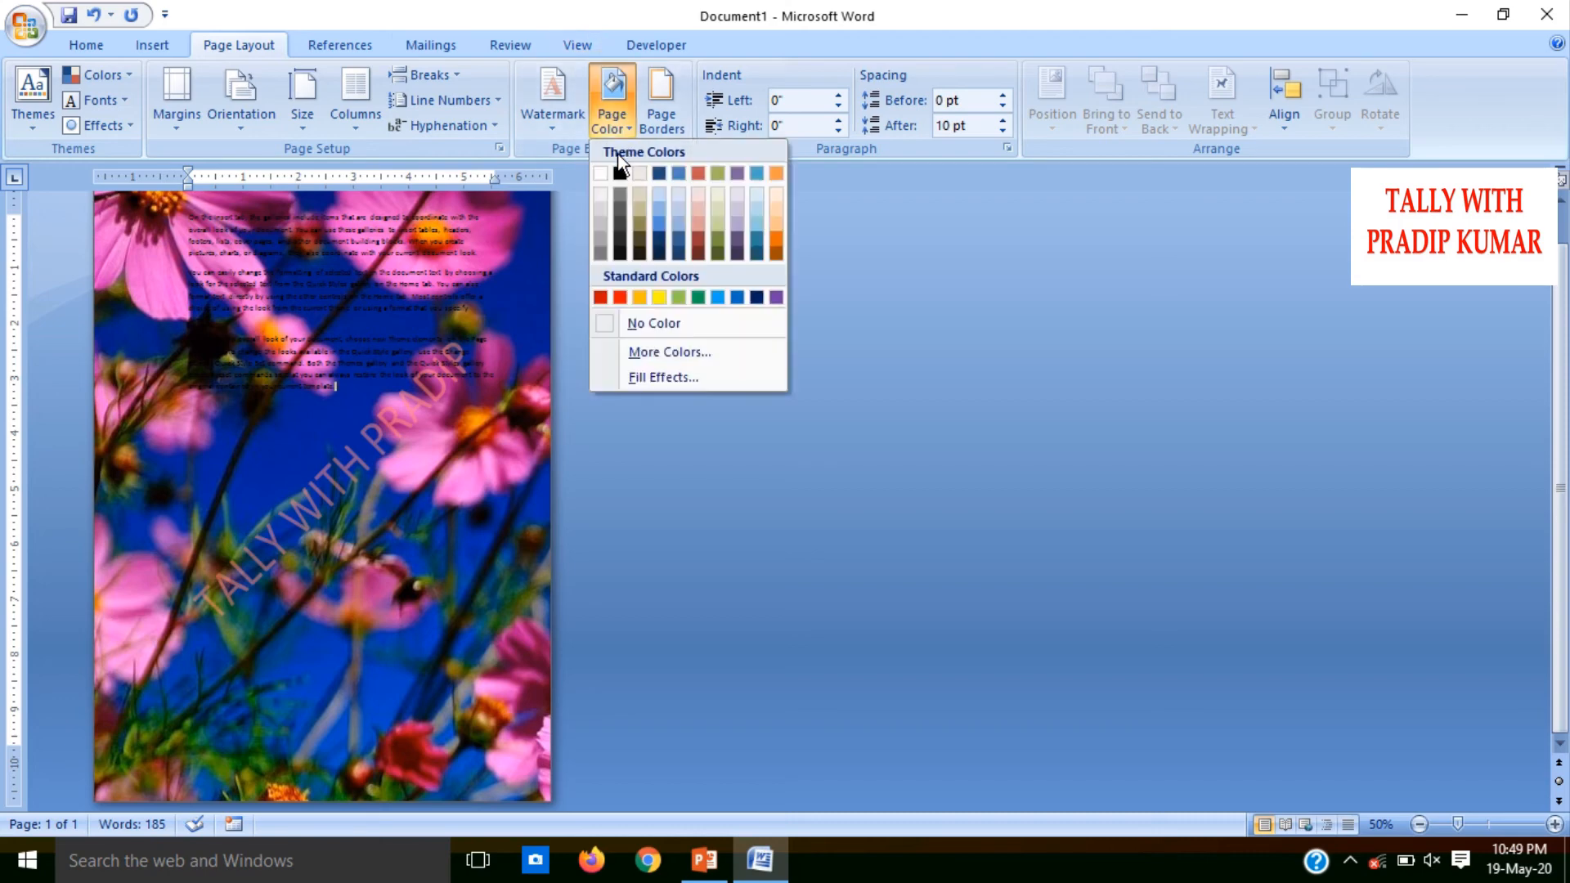
click(630, 321)
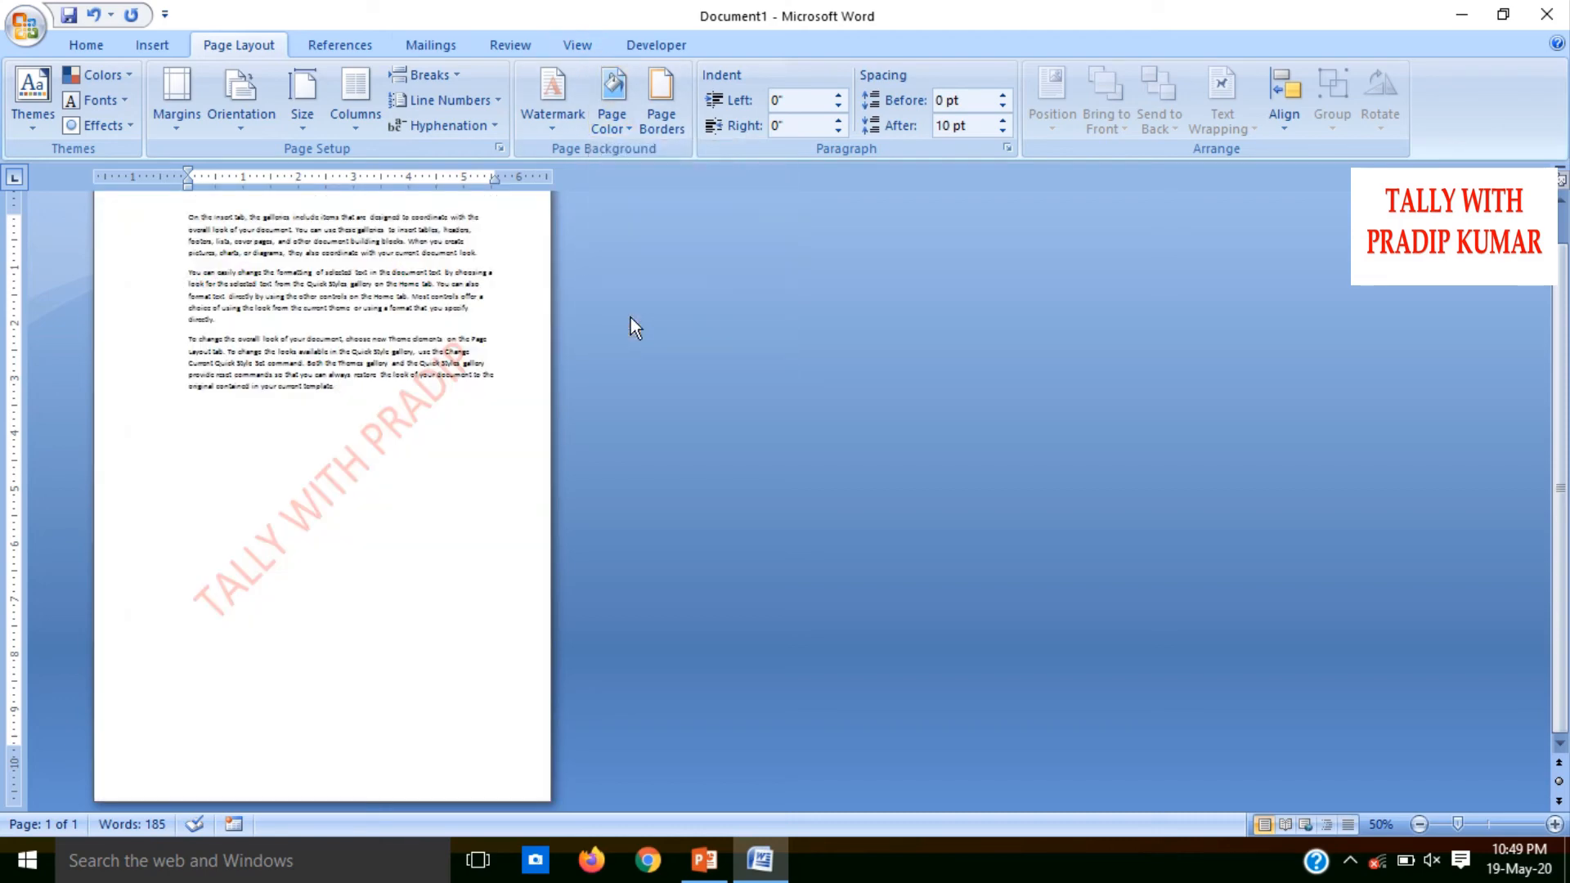
click(662, 122)
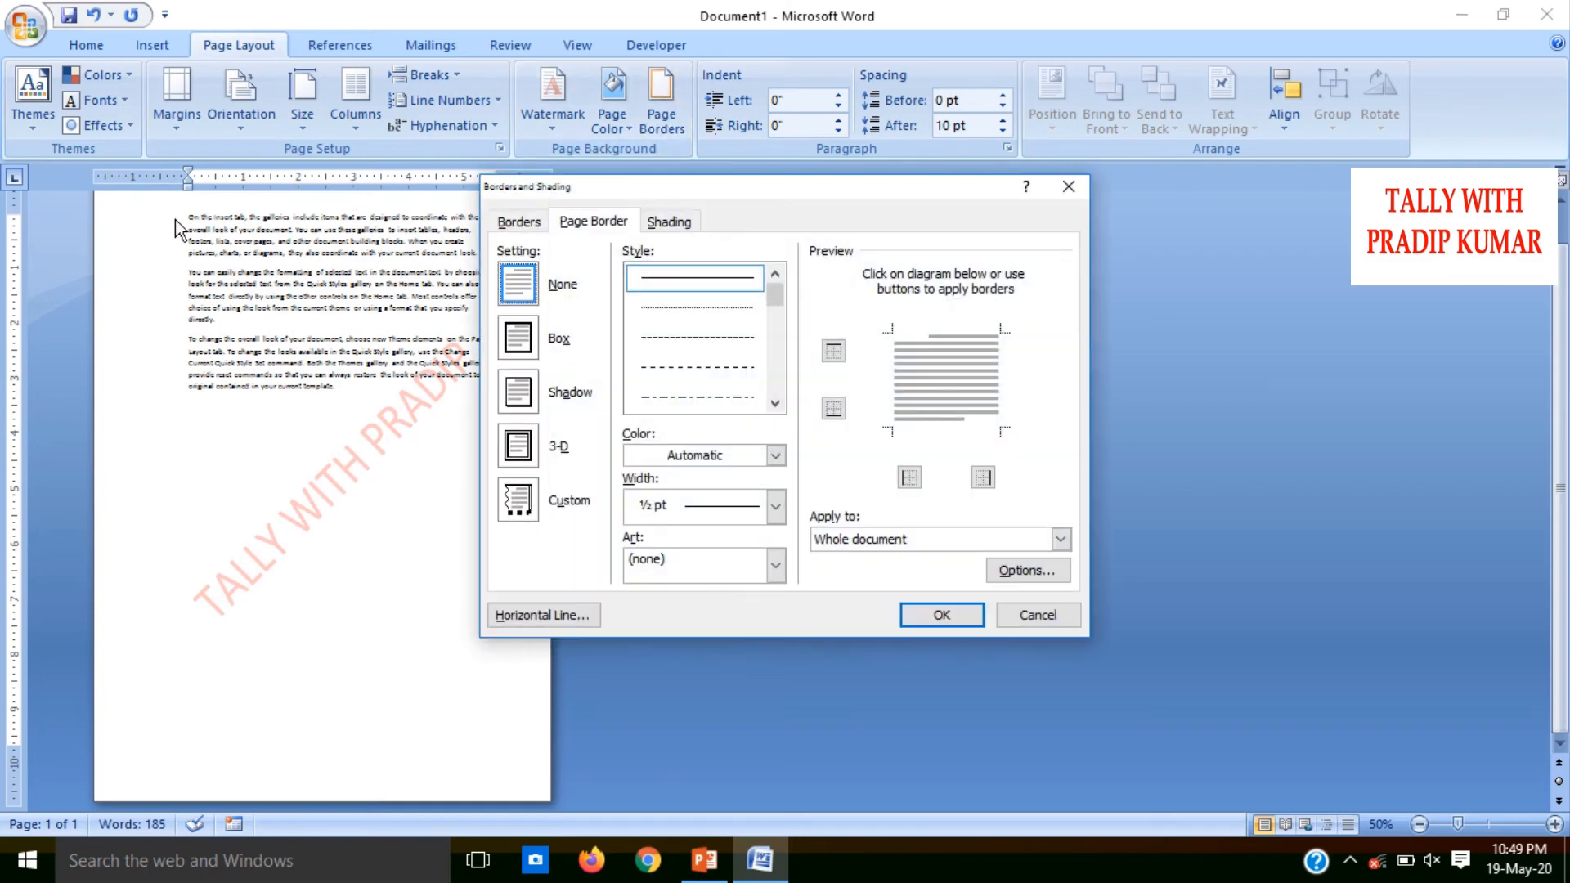
click(1063, 191)
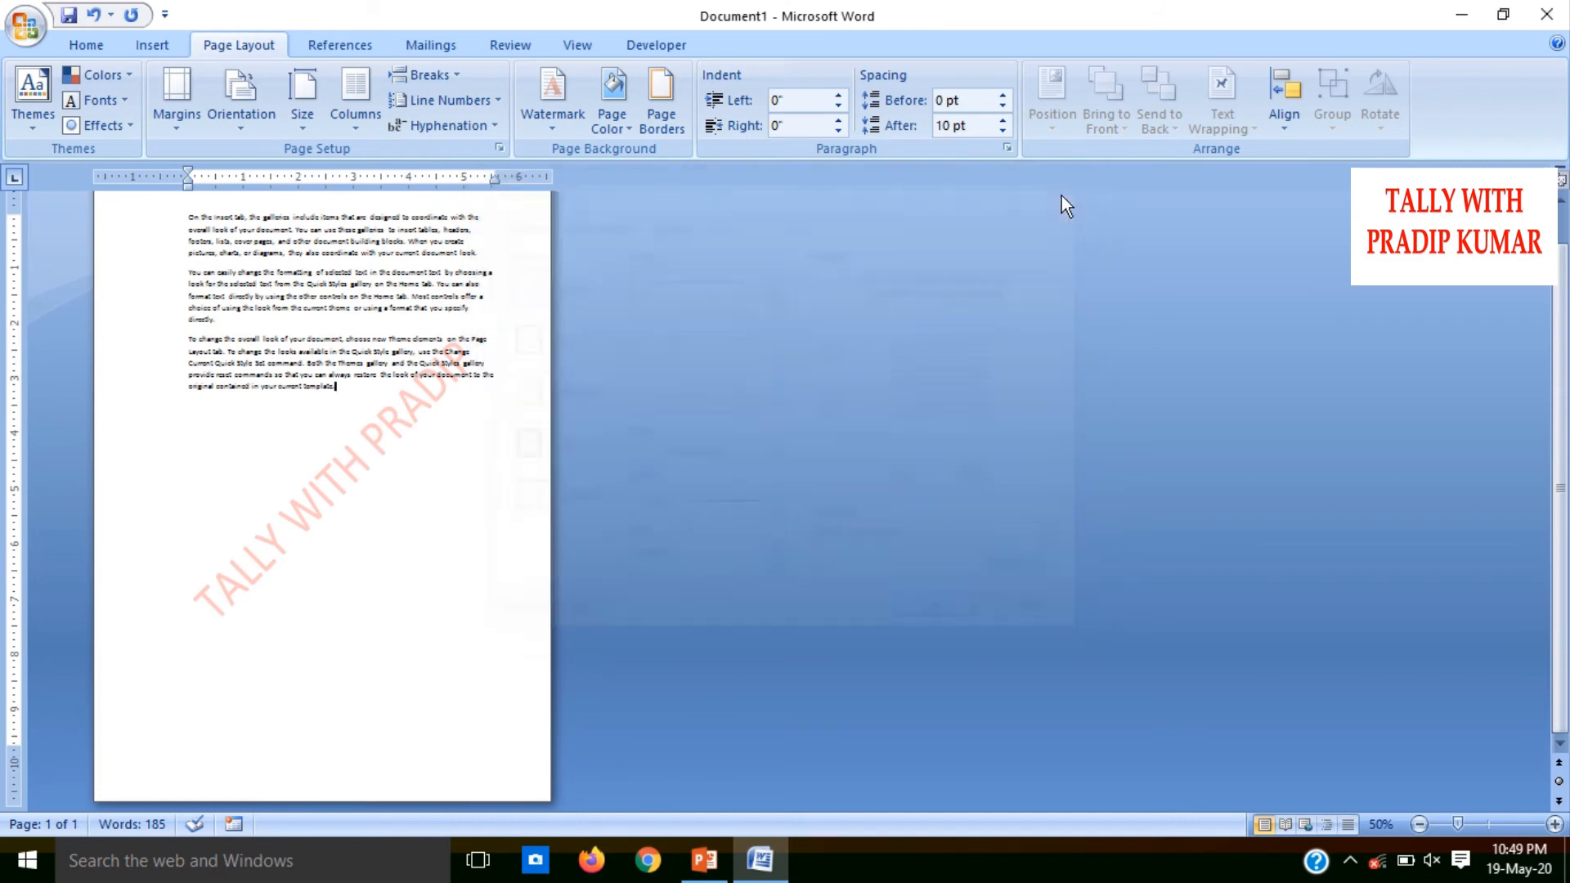
click(170, 109)
click(254, 223)
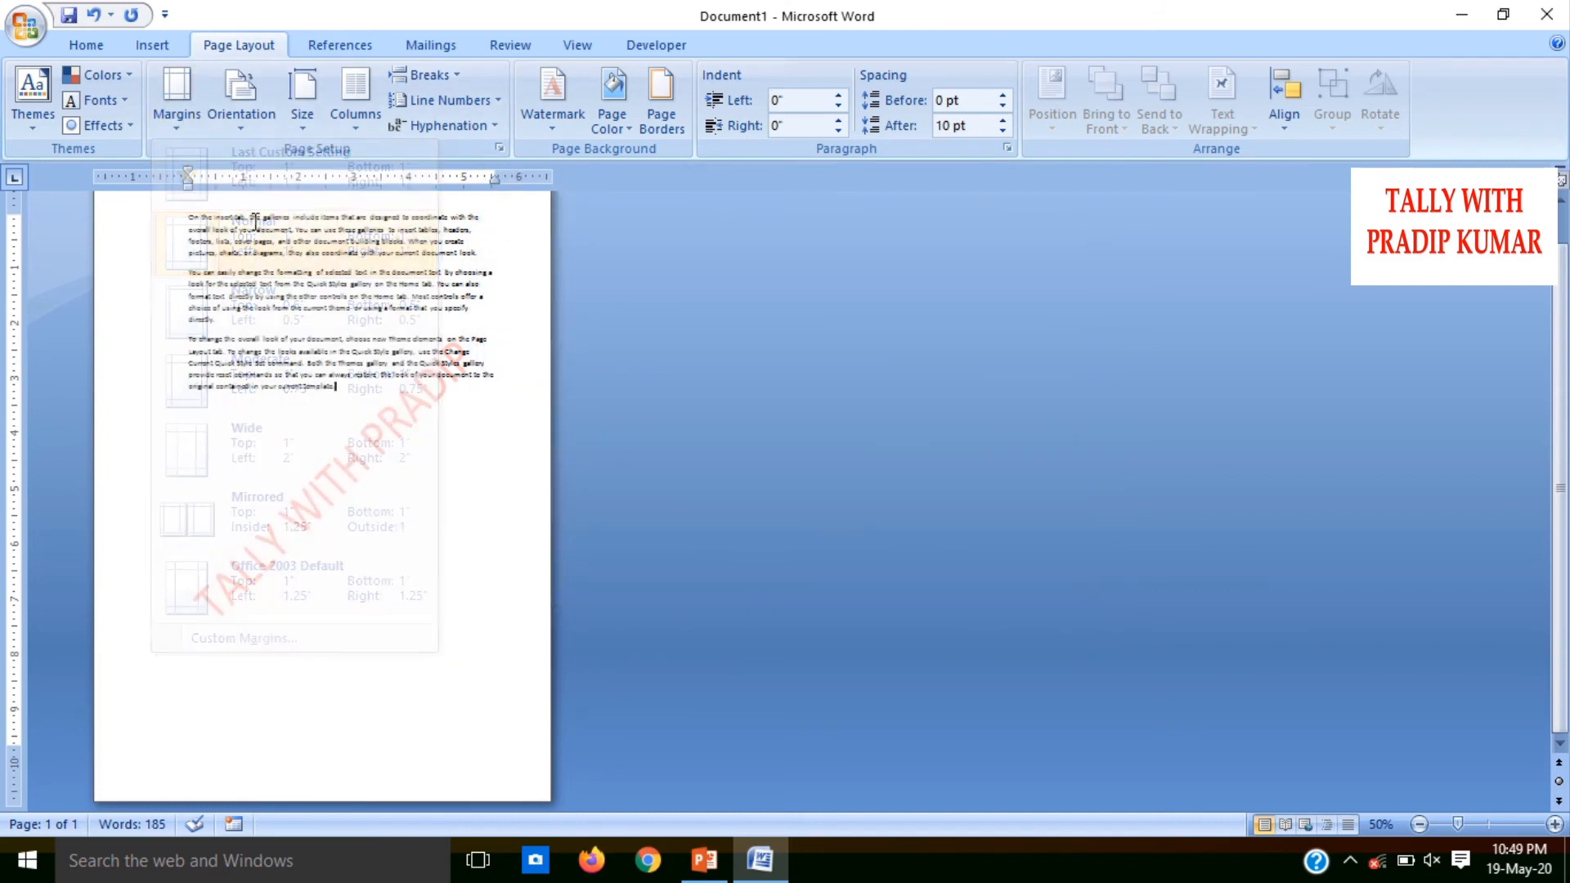
Create a new blank document and paste the copied sample paragraphs into it
key(ctrl+n)
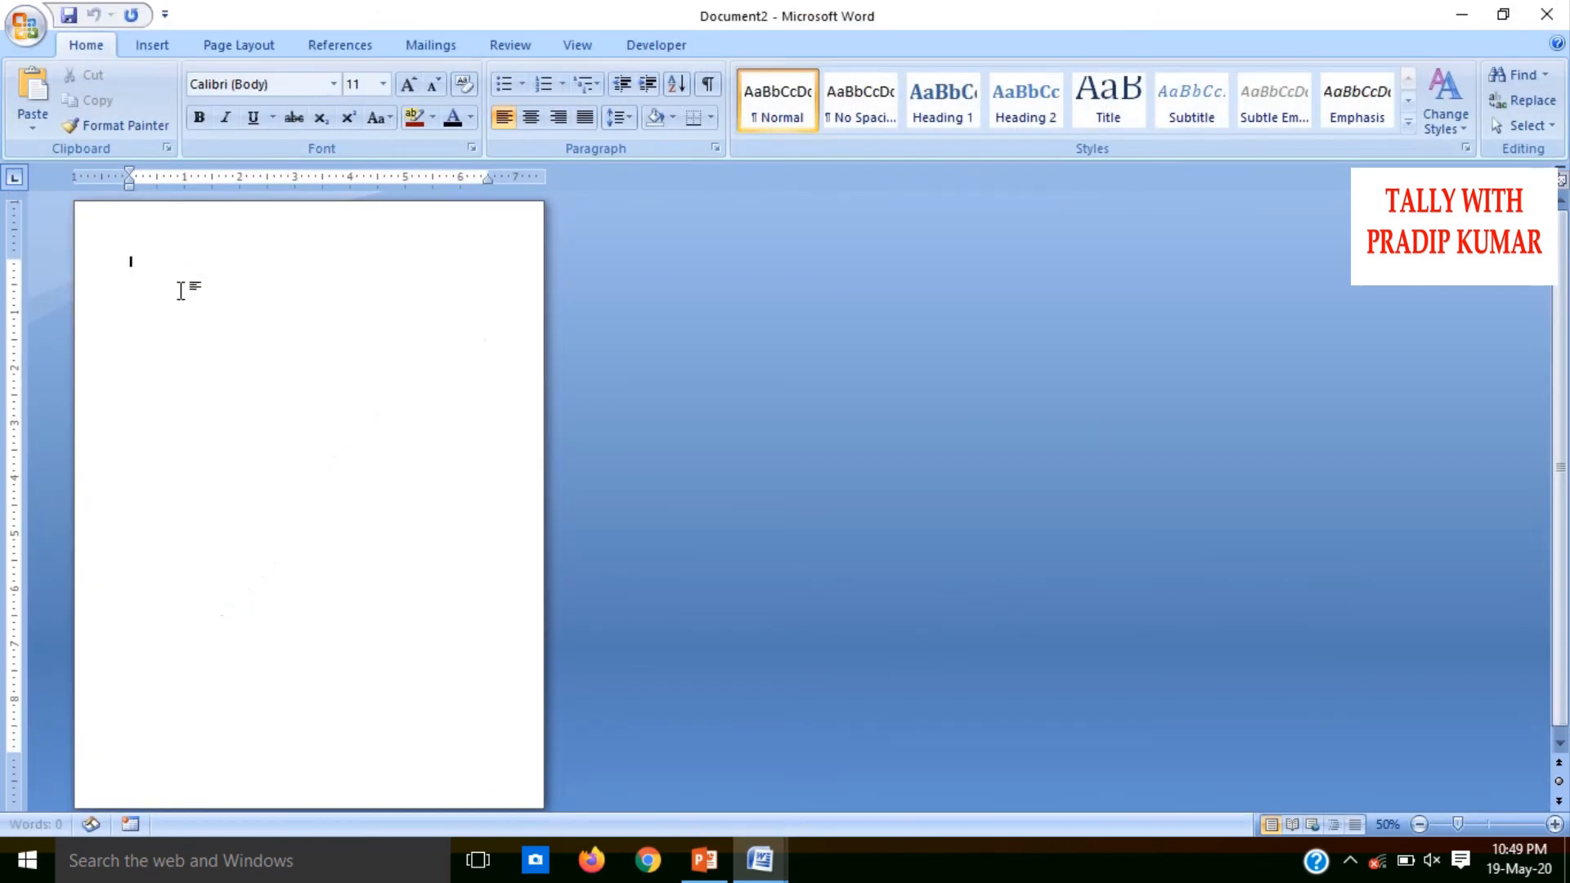
text(On the Insert tab, the galleries include items that are designed to coordinate with the overall look of your document. You can use these galleries to insert tables, headers, footers, lists, cover pages, and other document building blocks. When you create pictures, charts, or diagrams, they also coordinate with your current document look. You can easily change the formatting of selected text in the document text by choosing a look for the selected text from the Quick Styles gallery on the Home tab. You can also format text directly by using the other controls on the Home tab. Most controls offer a choice of using the look from the current theme or using a format that you specify directly. To change the overall look of your document, choose new Theme elements on the Page Layout tab. To change the looks available in the Quick Style gallery, use the Change Current Quick Style Set command. Both the Themes gallery and the Quick Styles gallery provide reset commands so that you can always restore the look of your document to the original contained in your current template.)
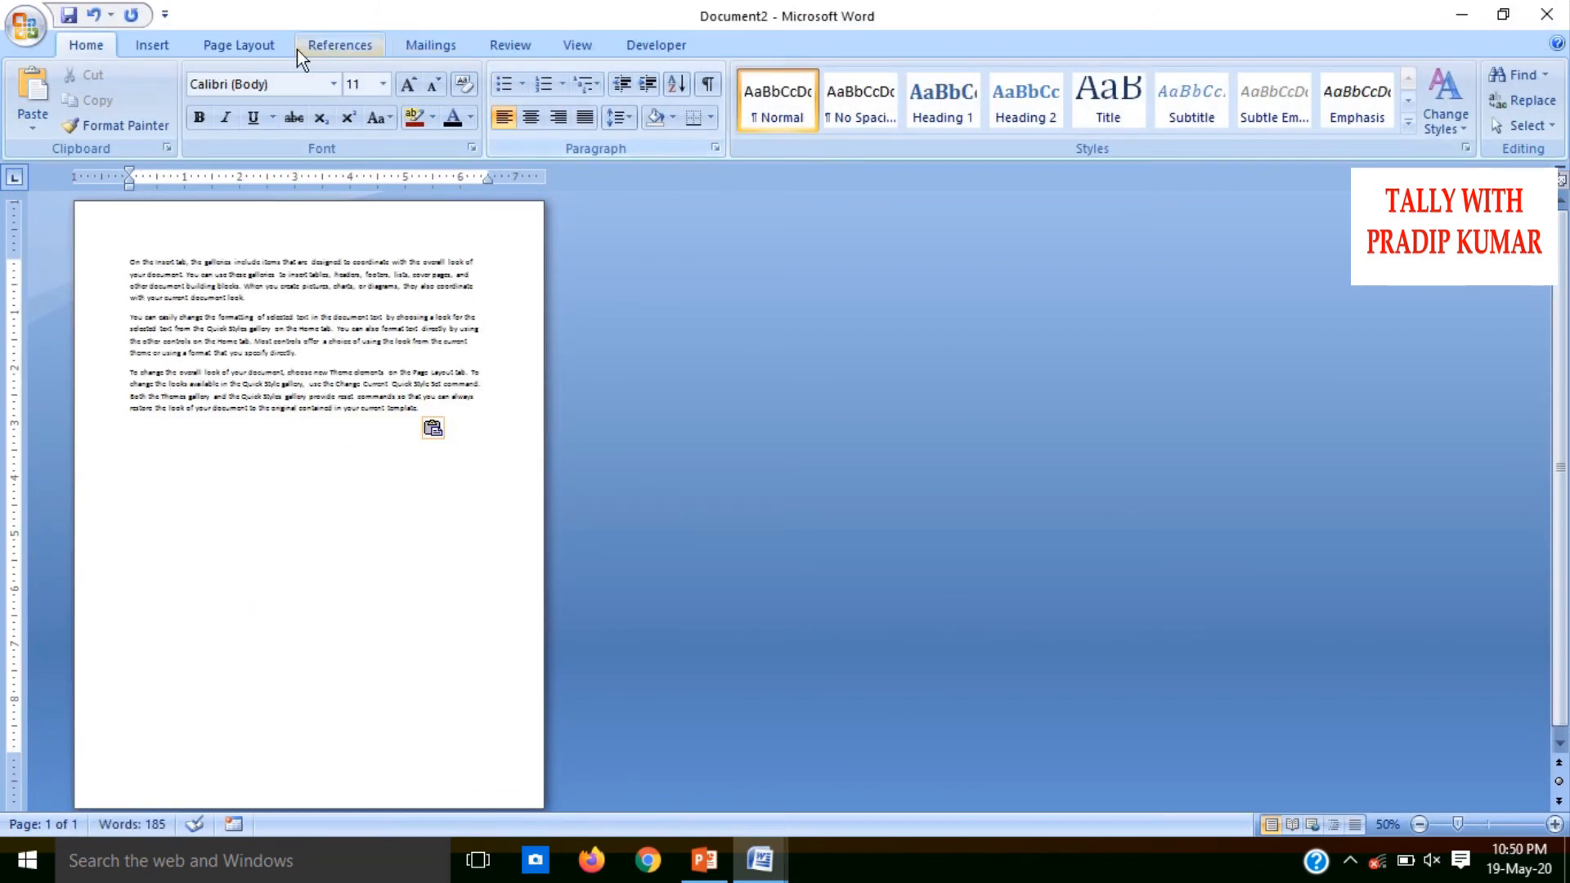
Add a Box page border with a dashed ½ pt line to the whole document
click(266, 48)
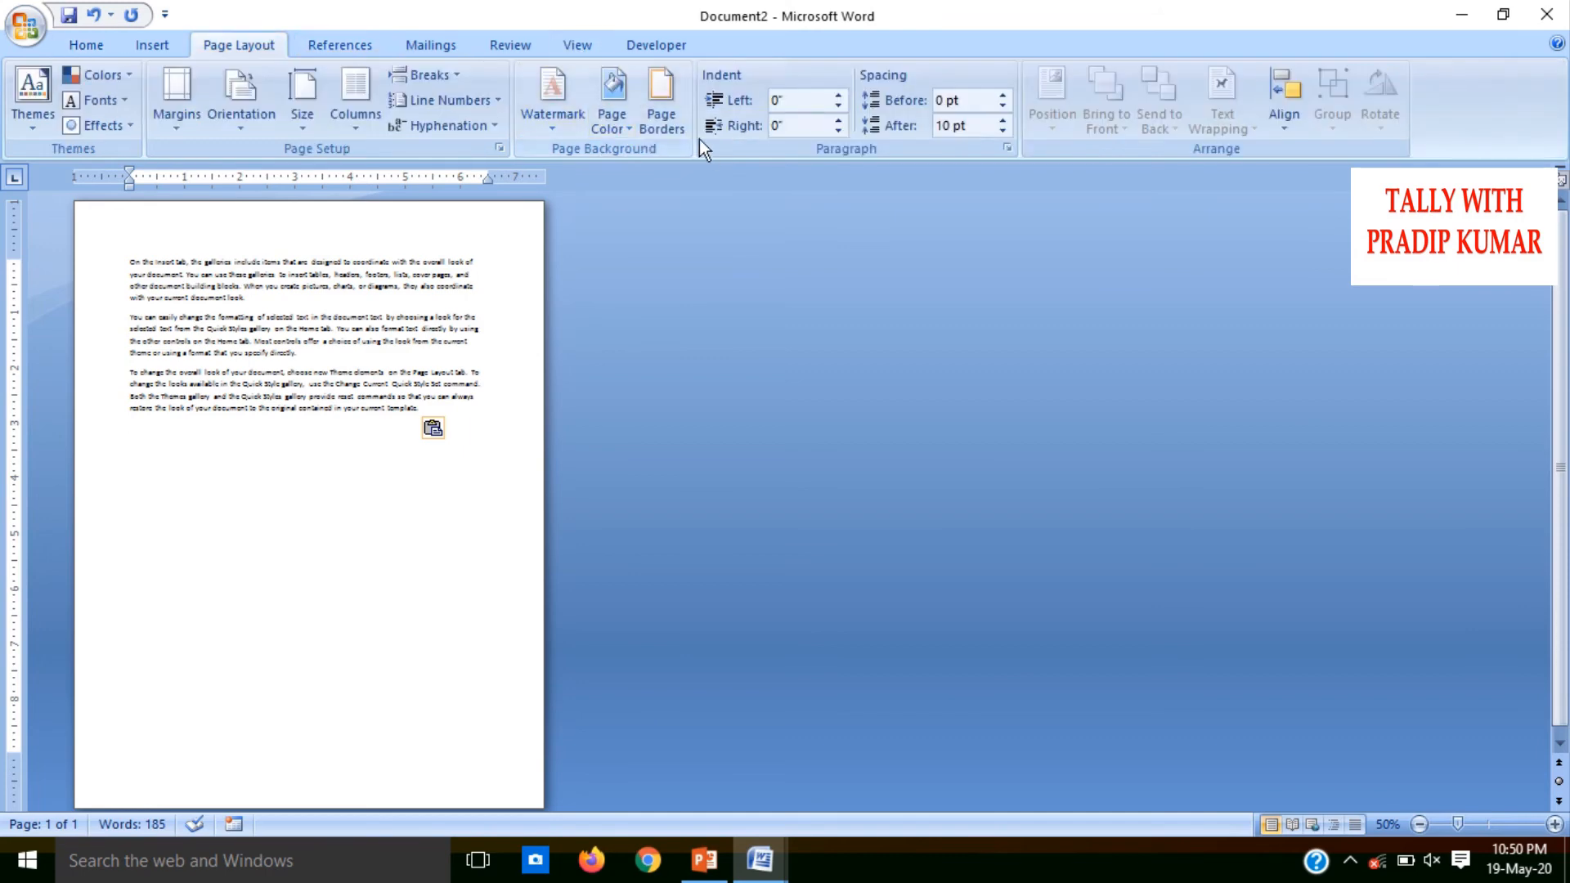
click(662, 108)
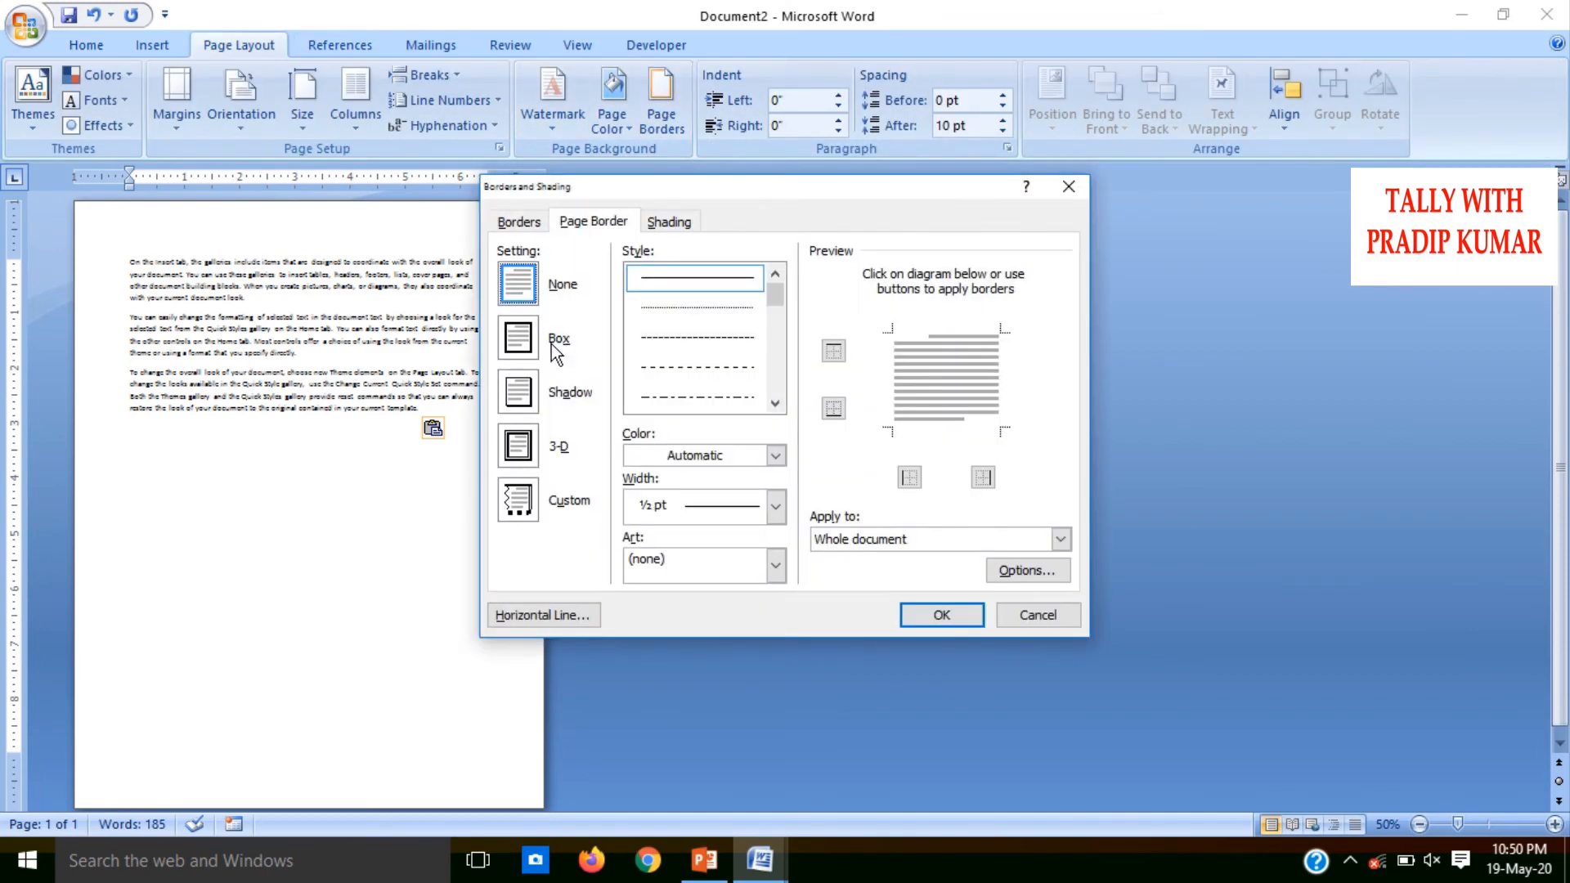
click(516, 341)
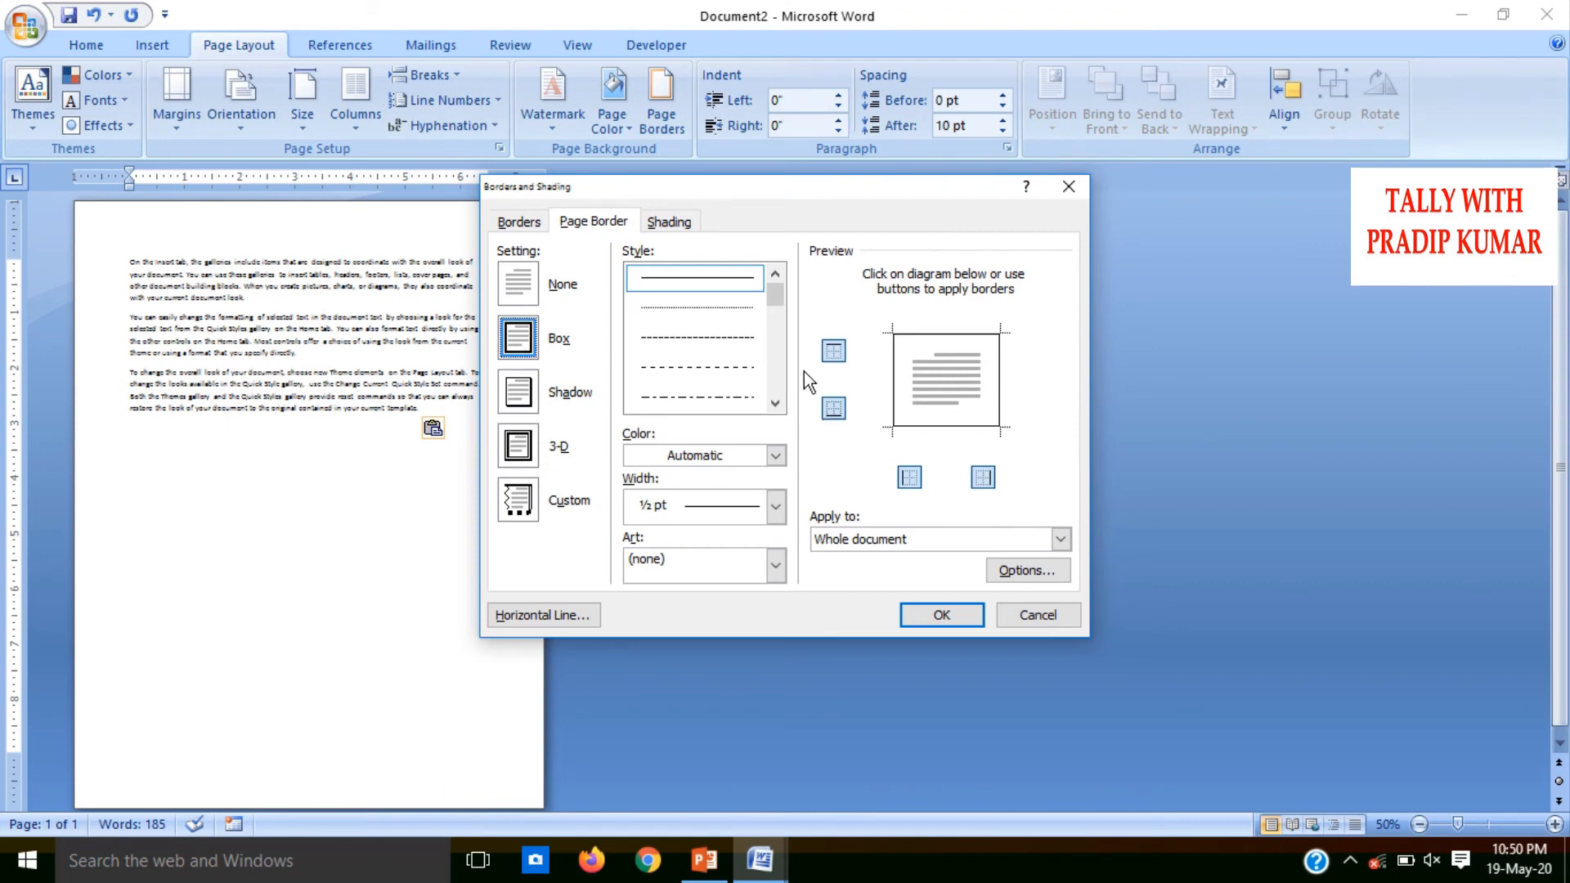
click(775, 404)
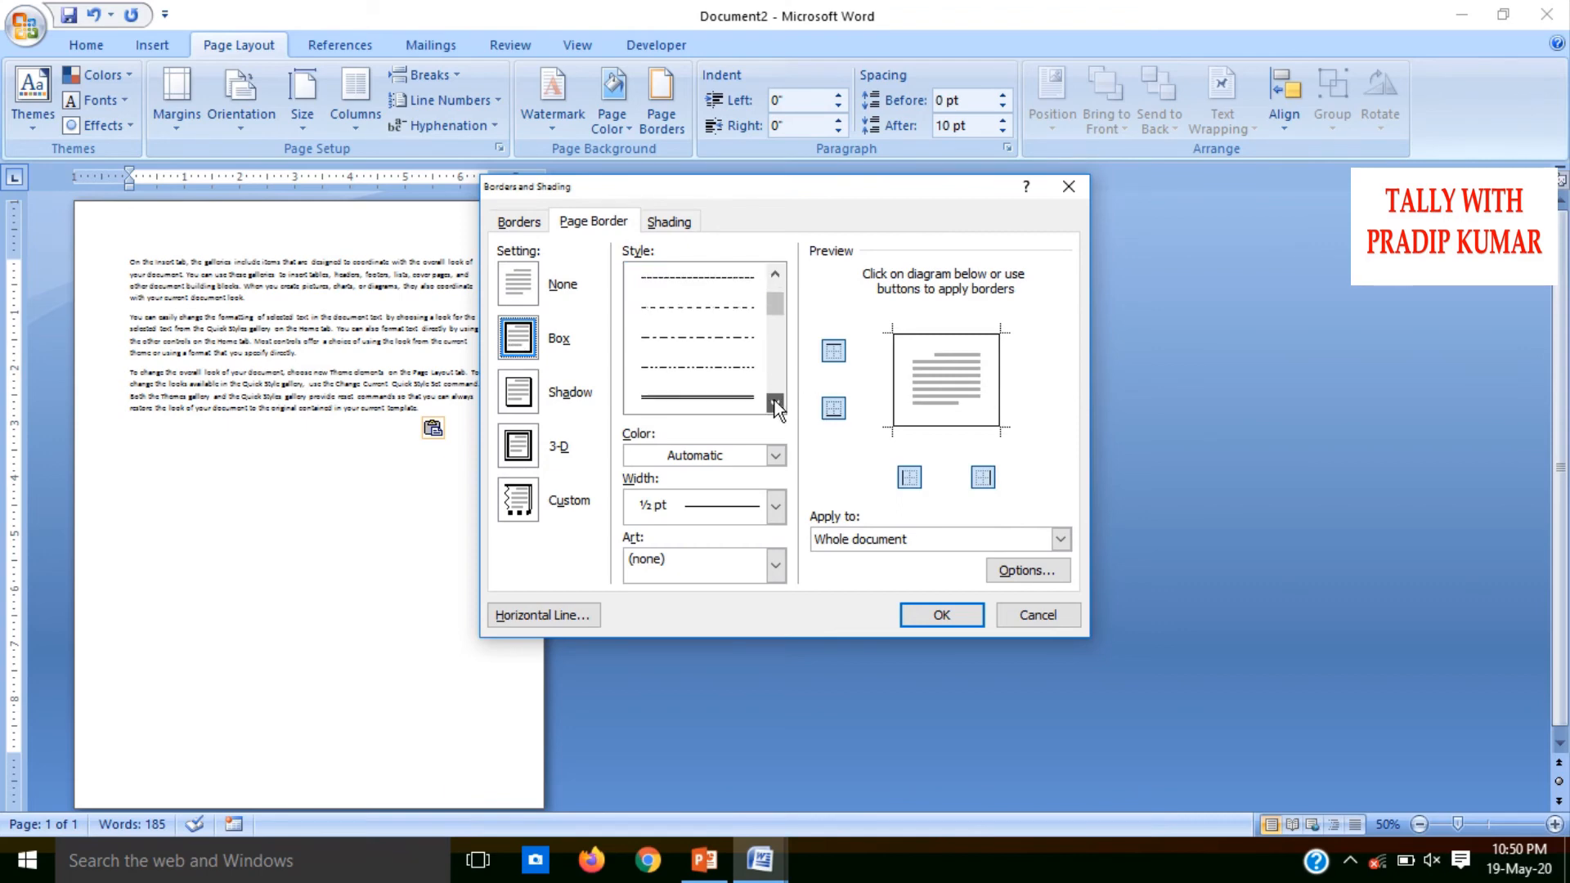
click(706, 399)
click(708, 318)
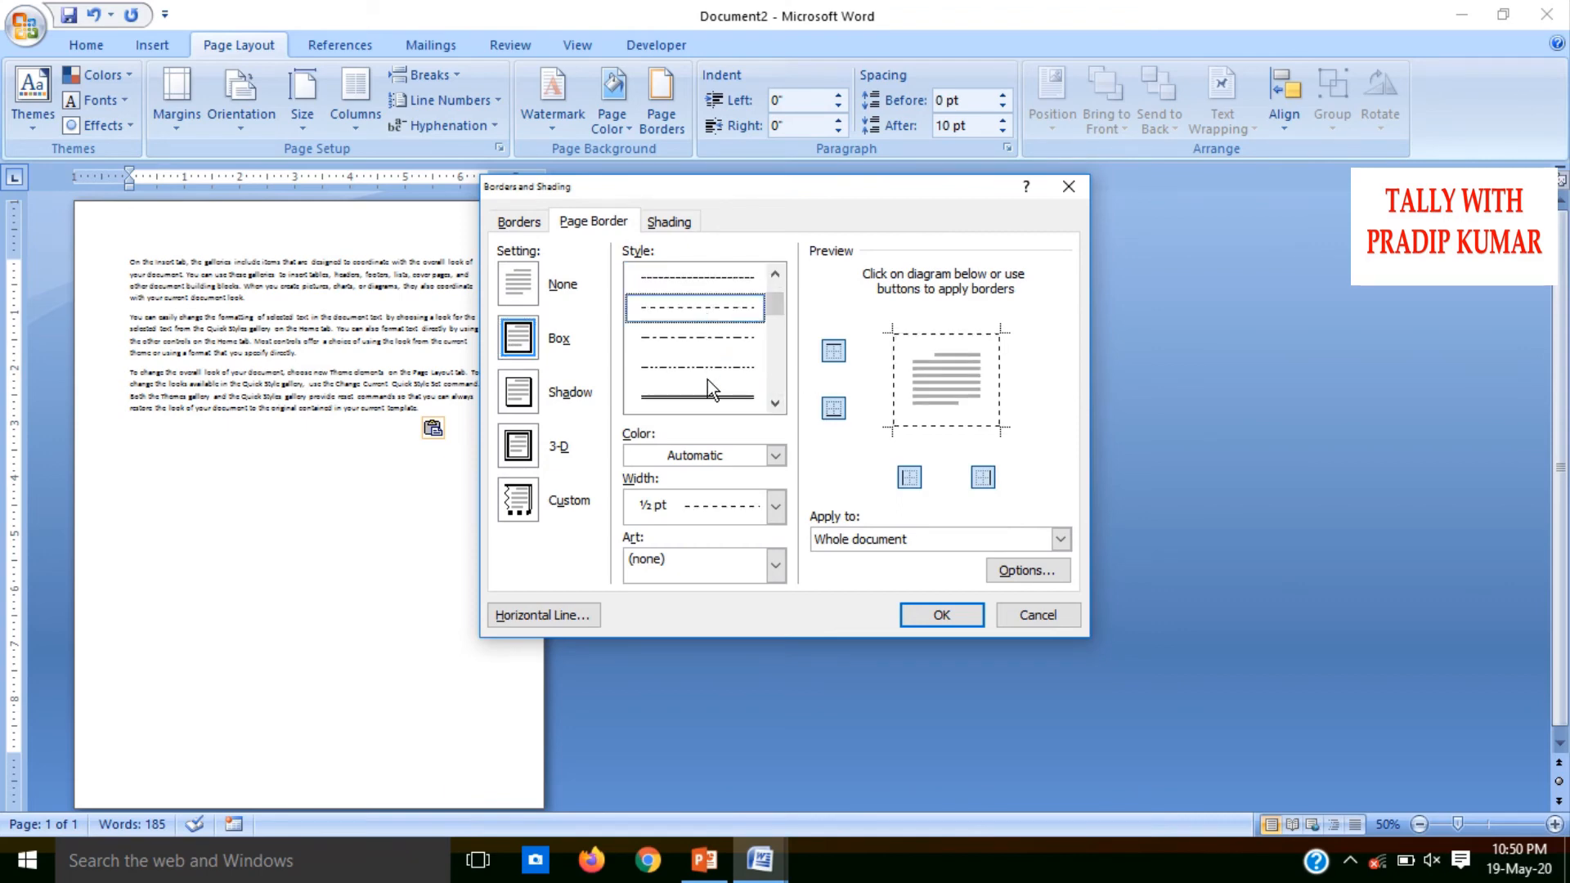
click(941, 614)
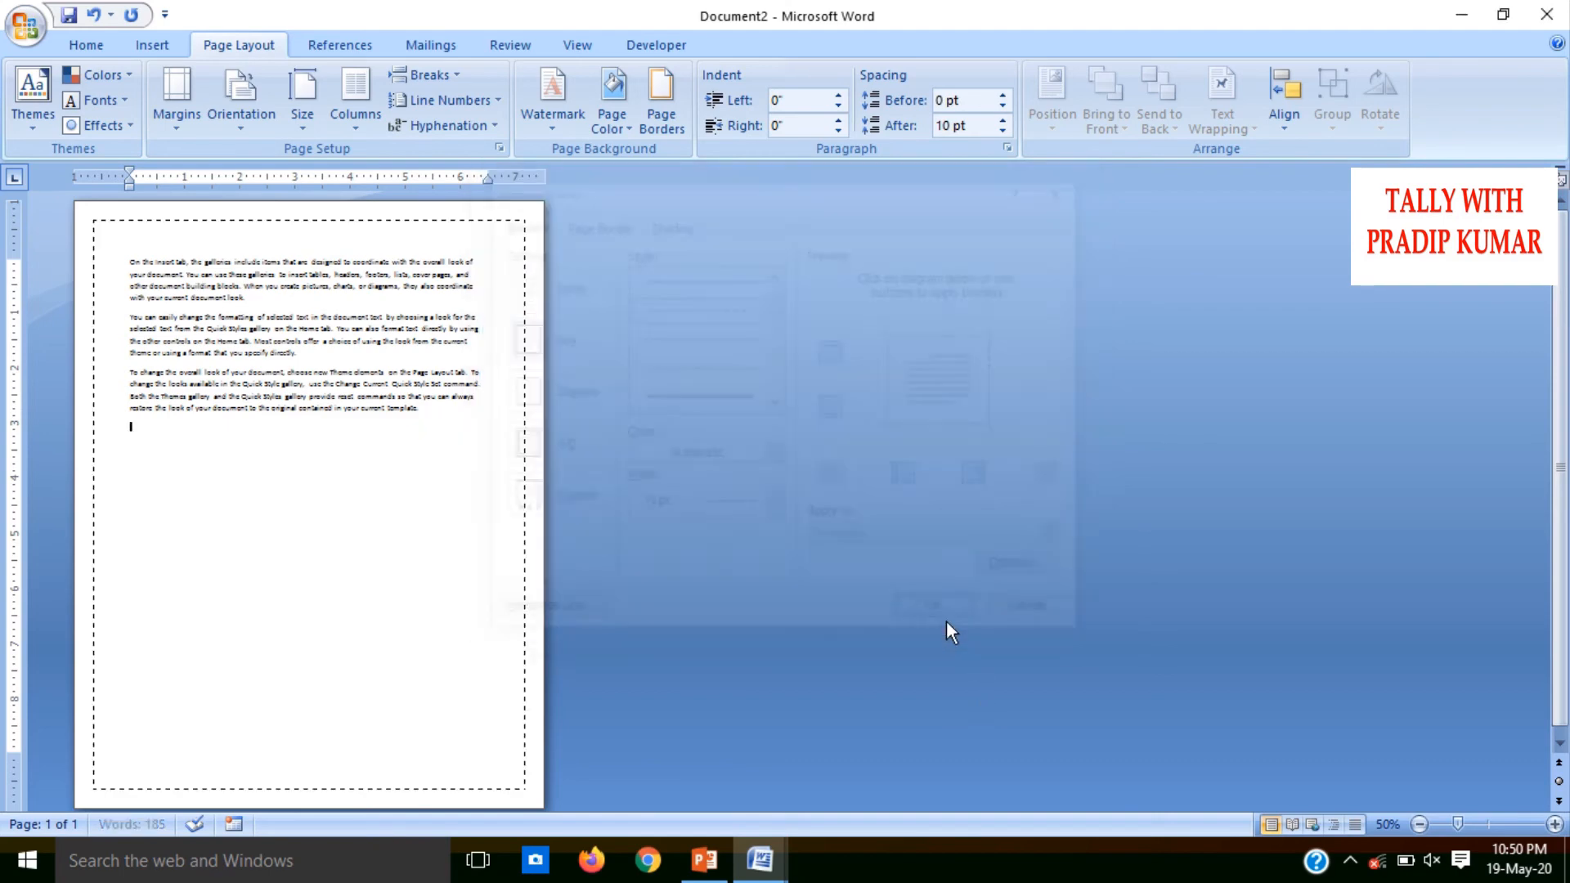
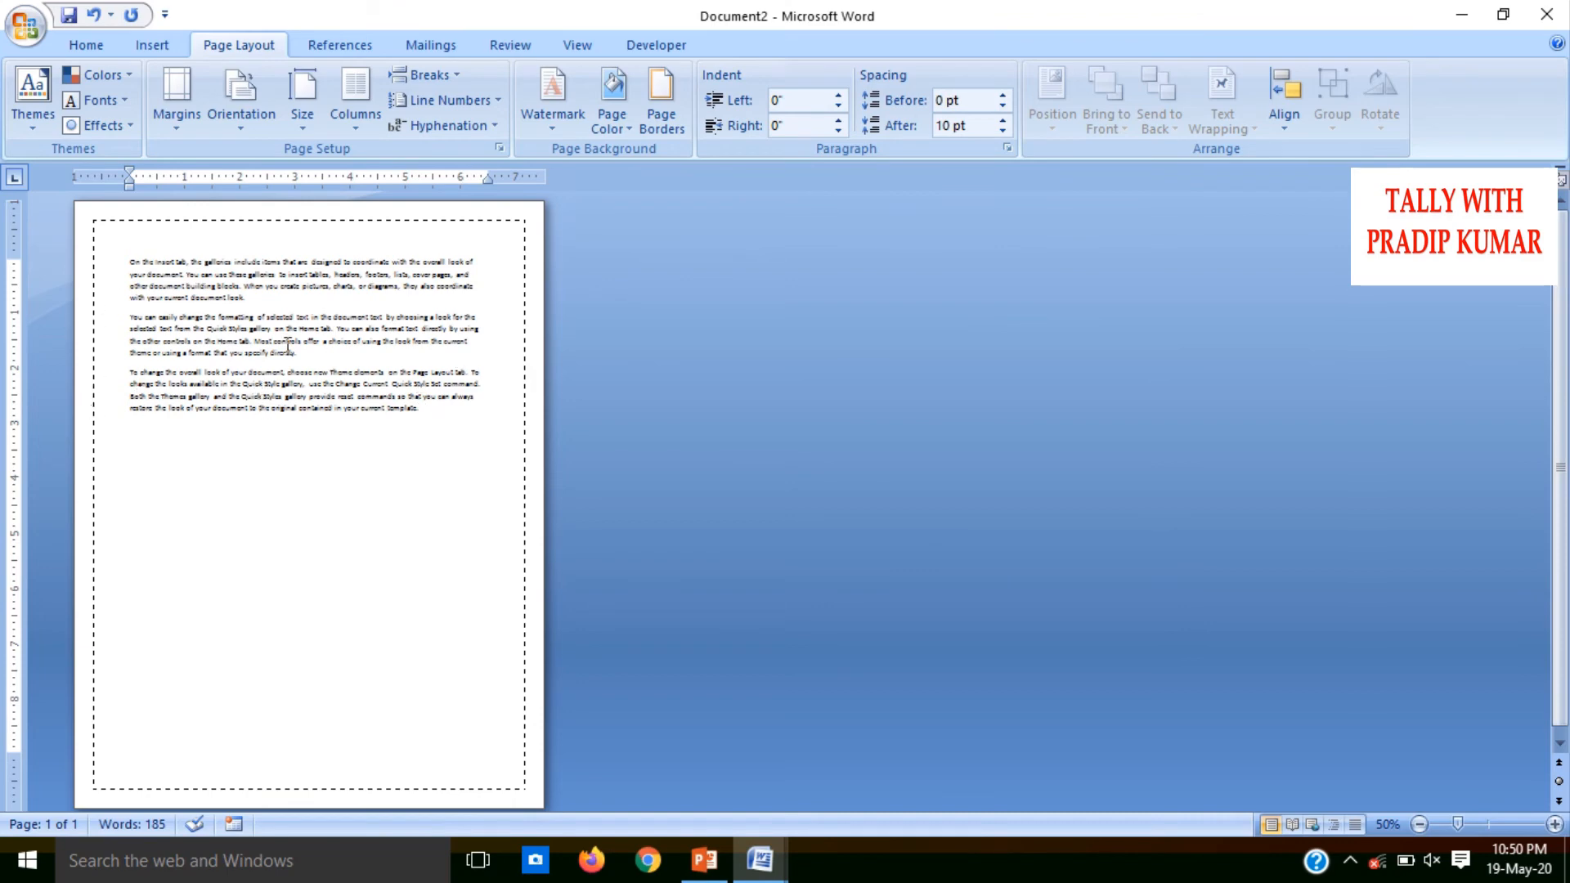
Change the whole document's page border to a Box border with a 3 pt thick-and-thin double line
click(656, 126)
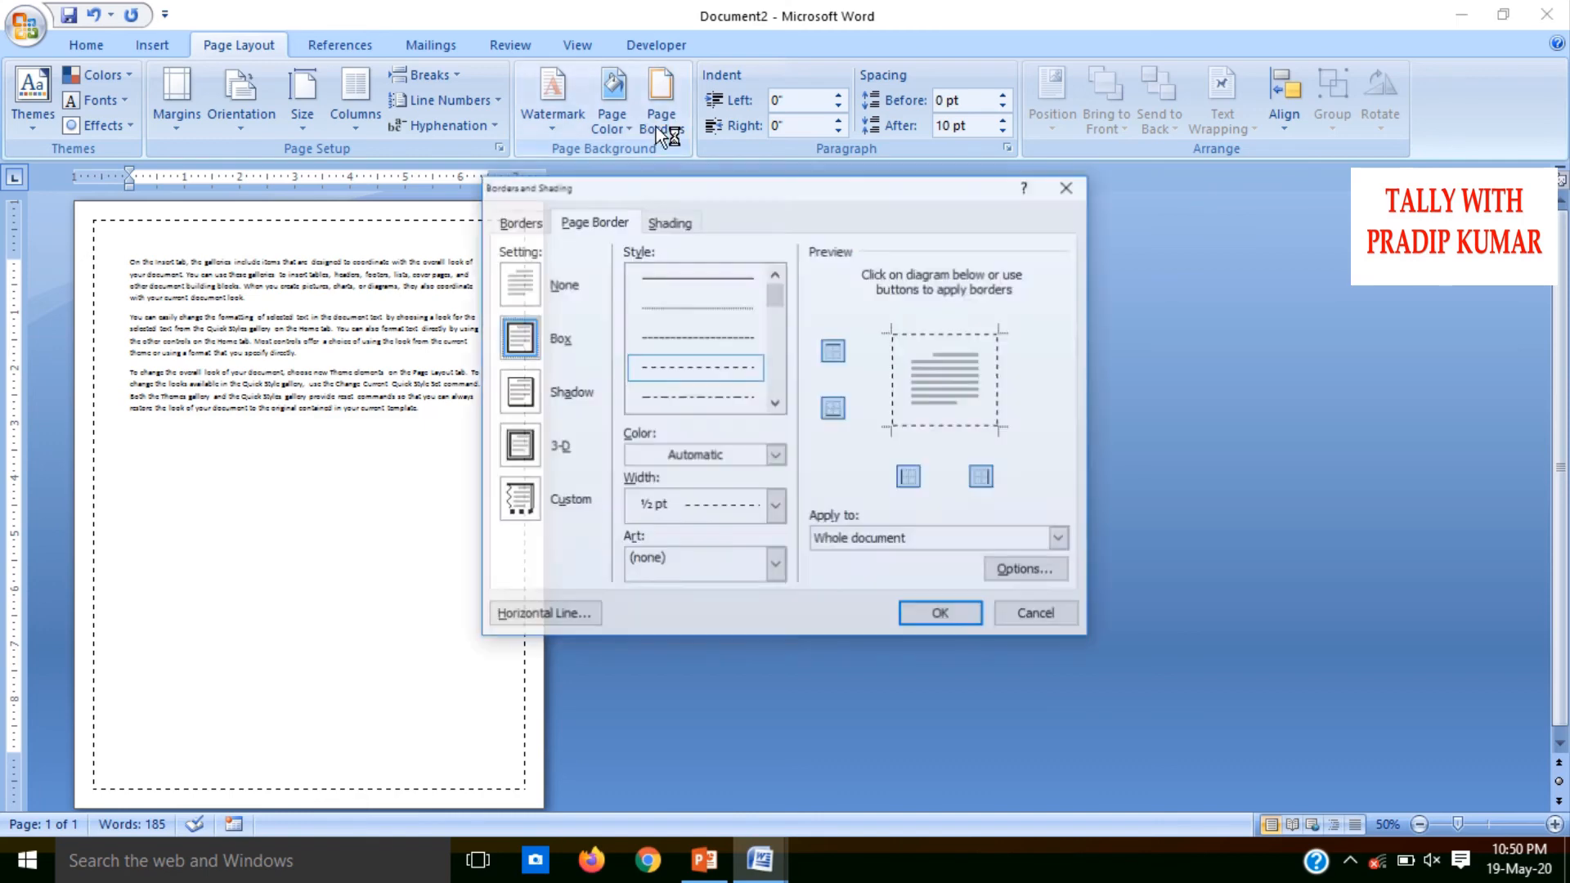
click(508, 407)
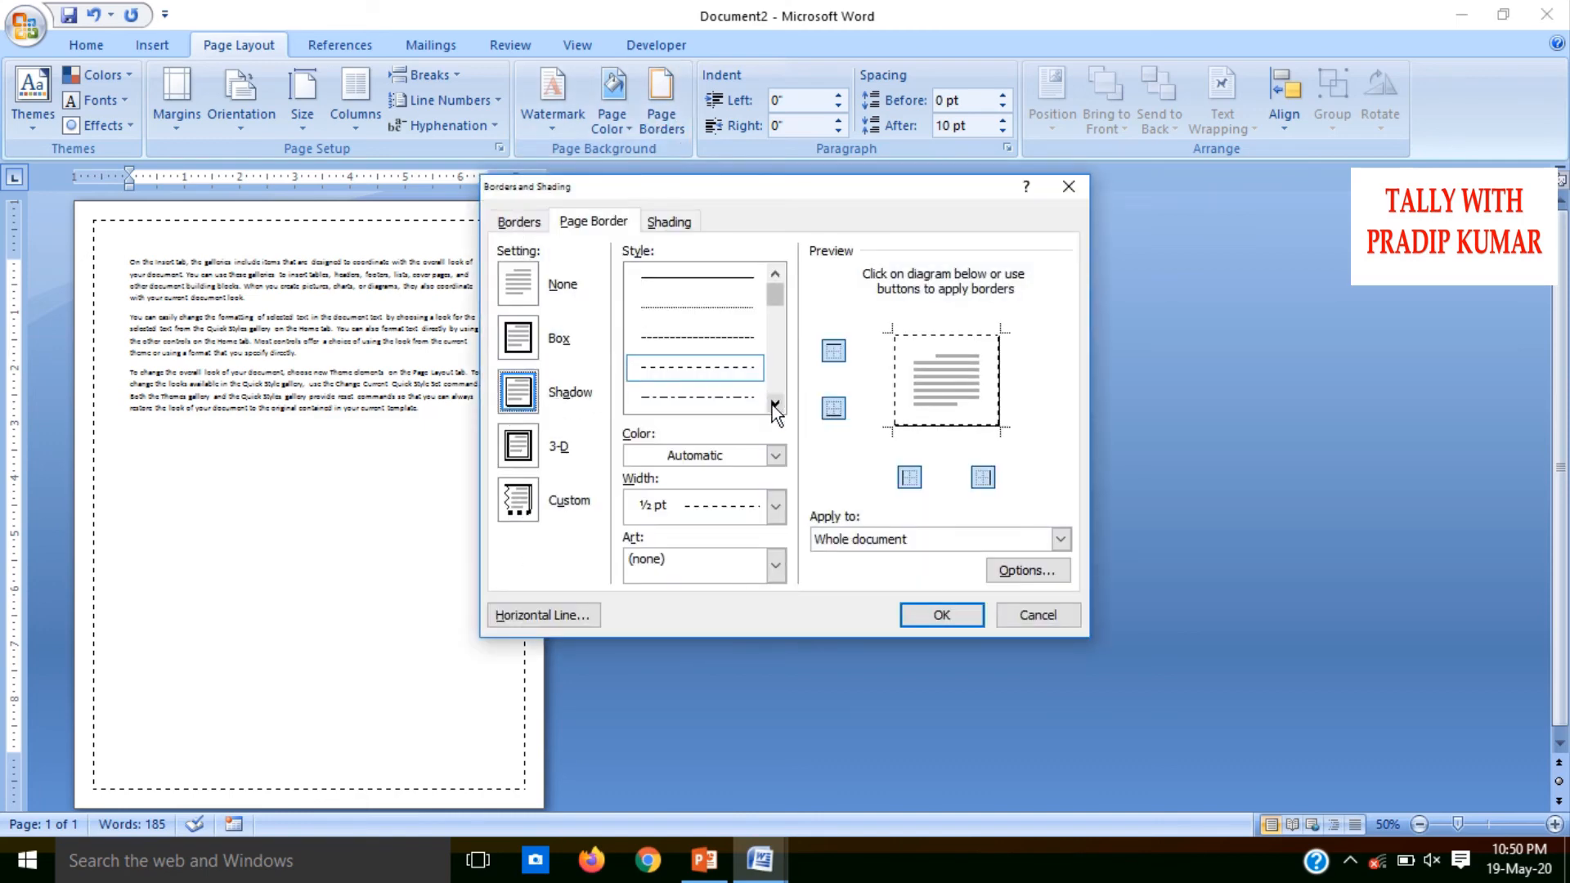
click(519, 338)
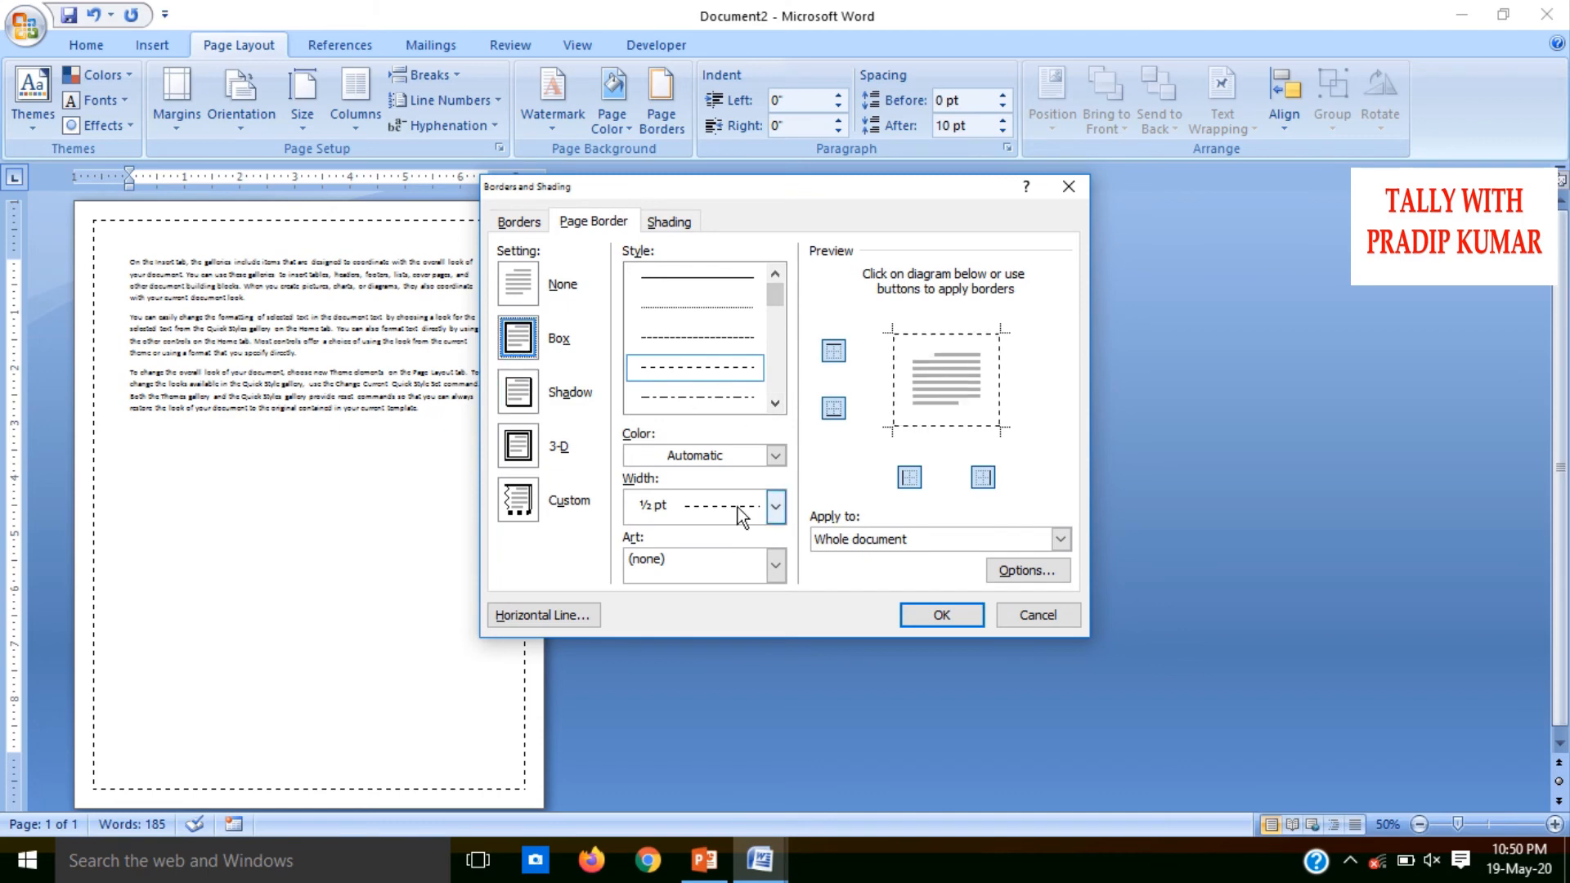
click(776, 505)
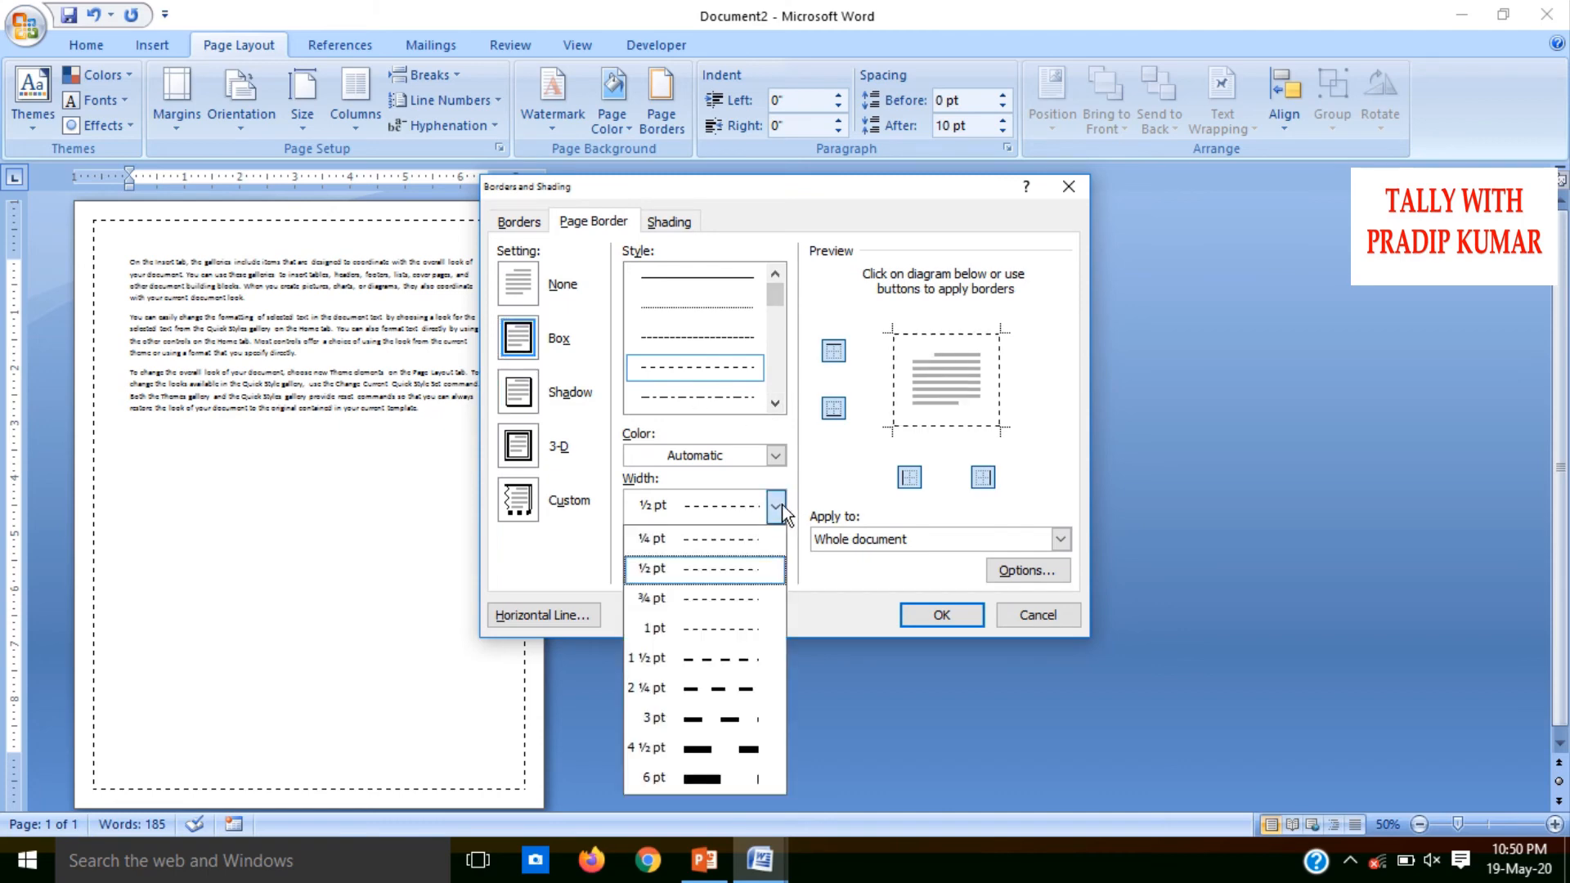
click(730, 745)
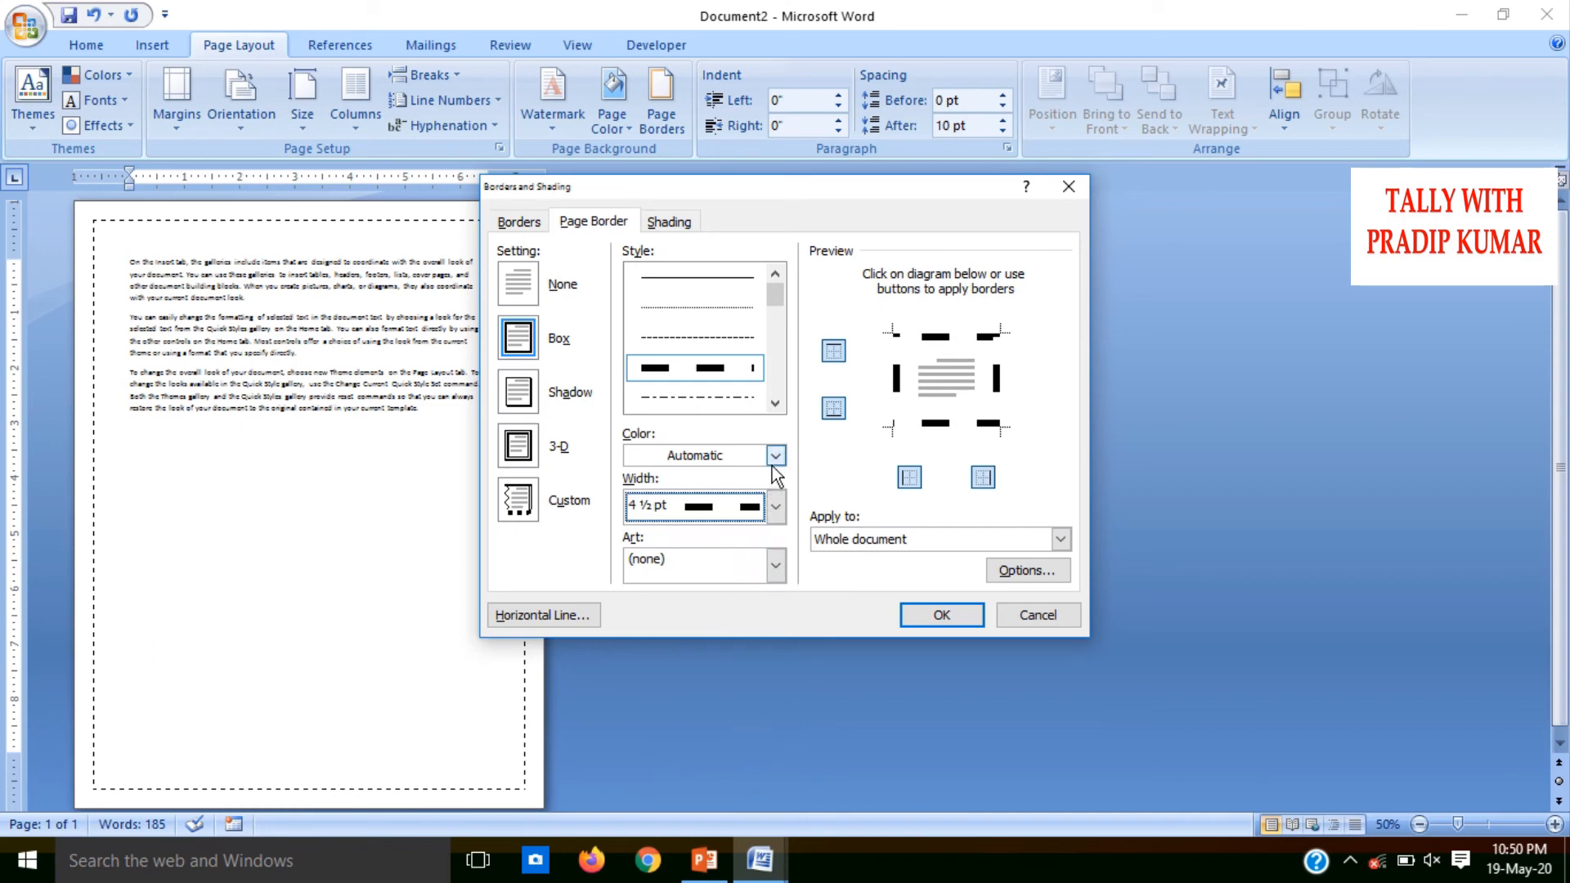
click(777, 403)
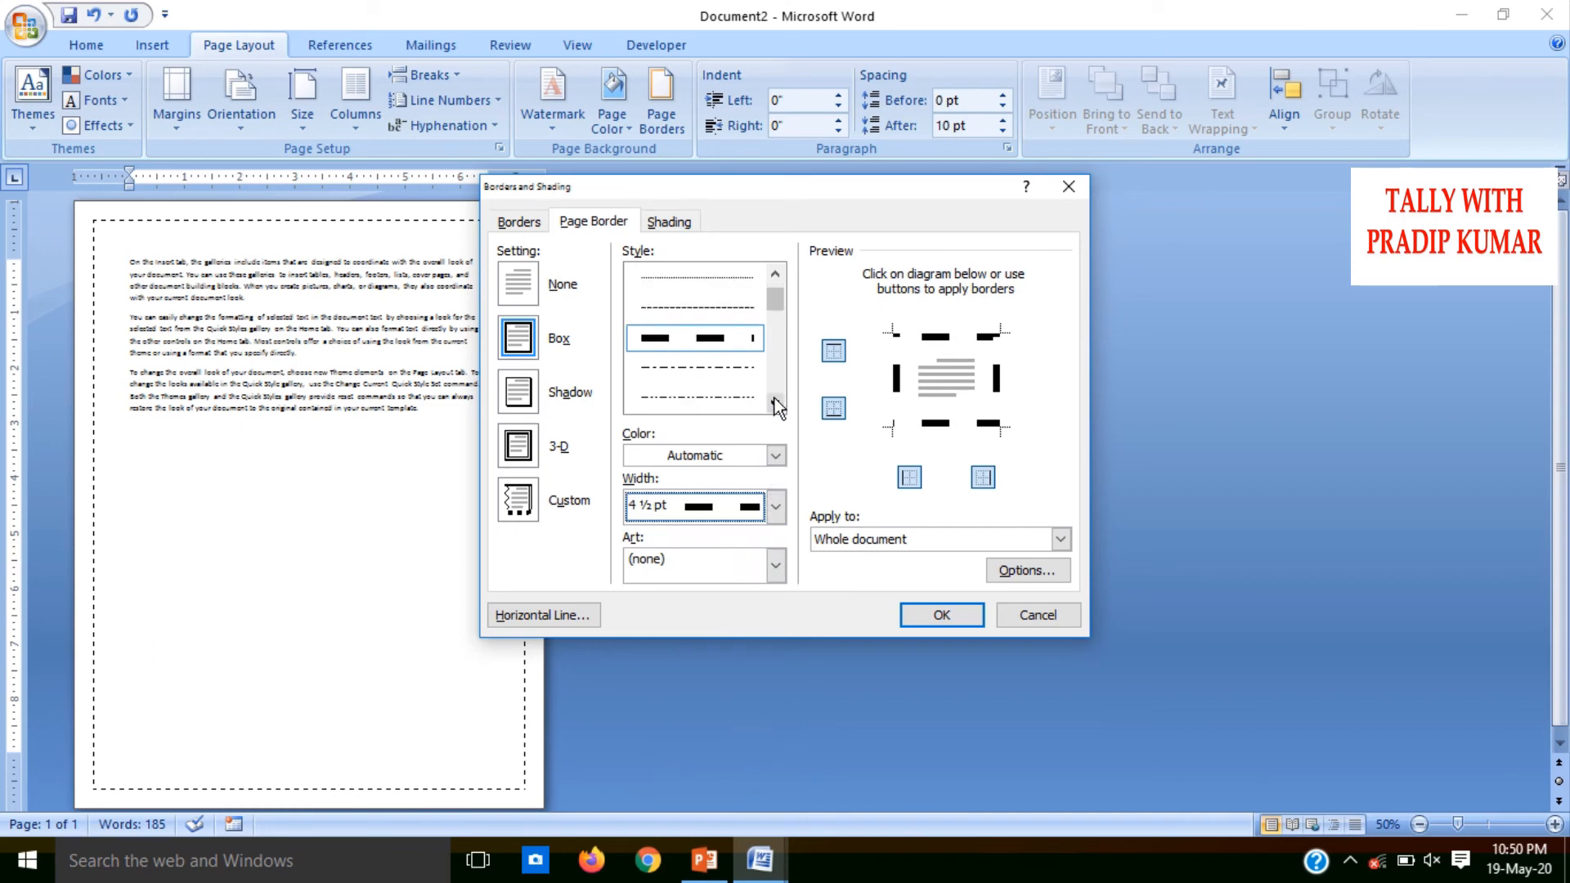
click(777, 403)
click(777, 403)
click(777, 403)
click(776, 403)
click(700, 337)
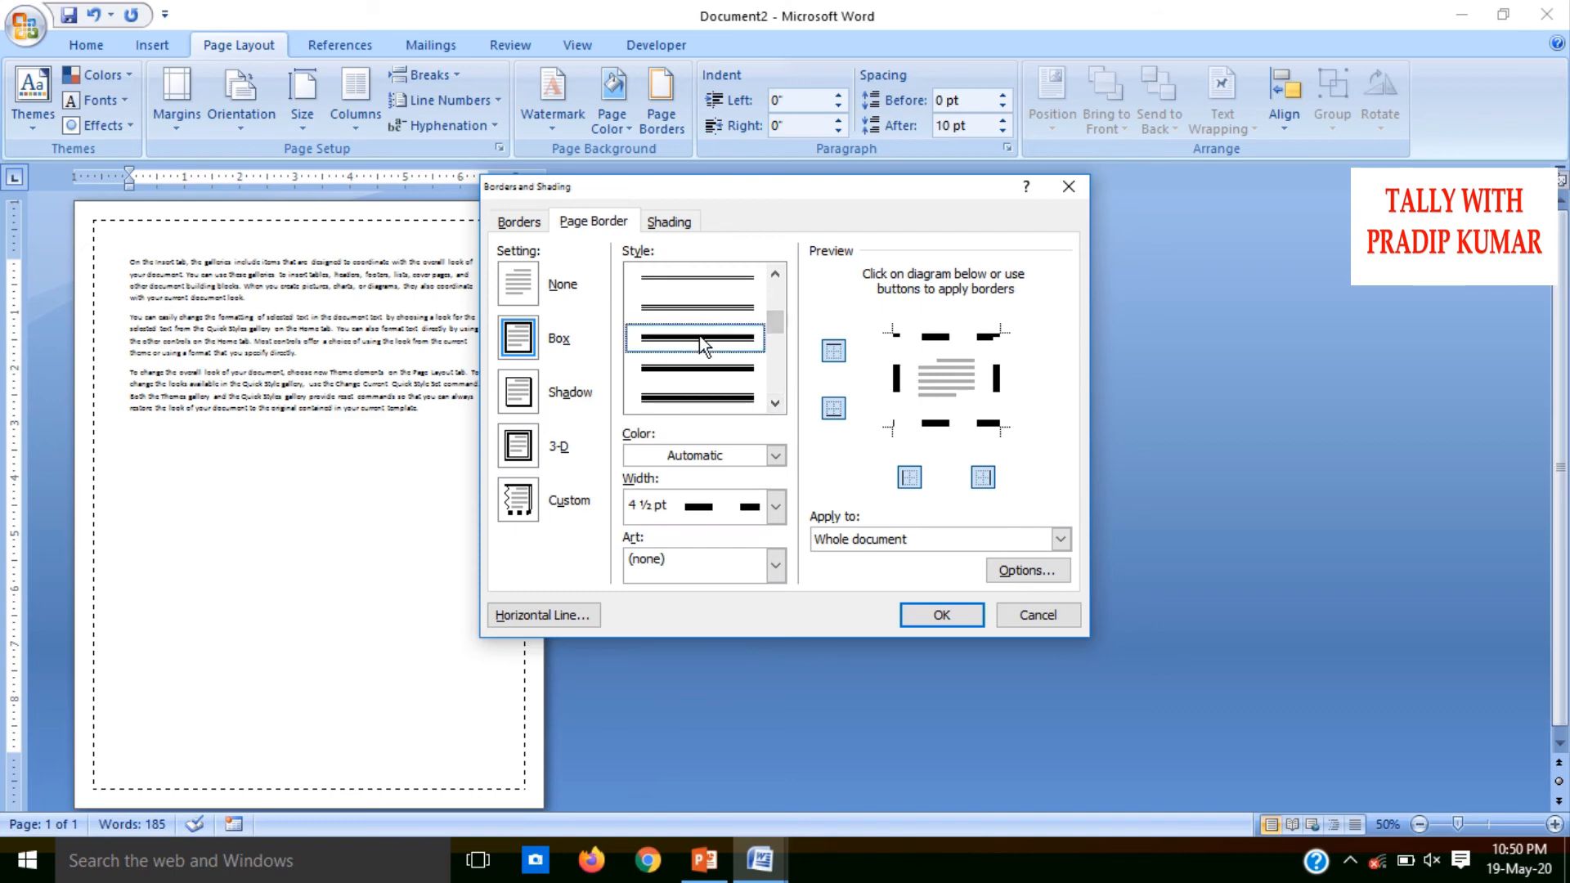
click(933, 615)
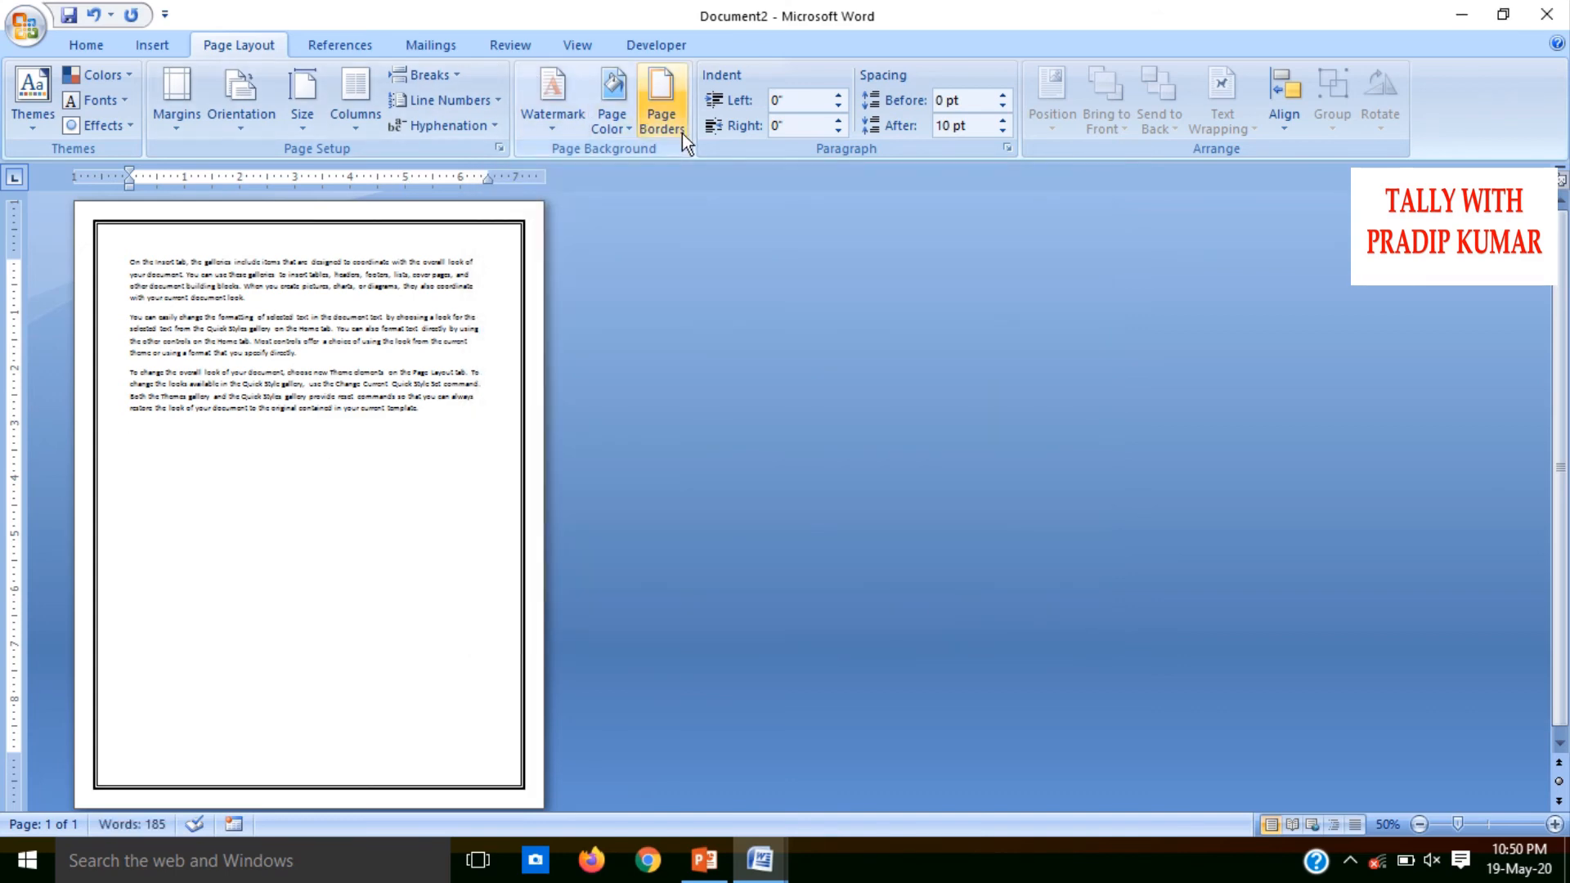
Apply the Shadow setting to the 3 pt double-line page border across the whole document
click(661, 113)
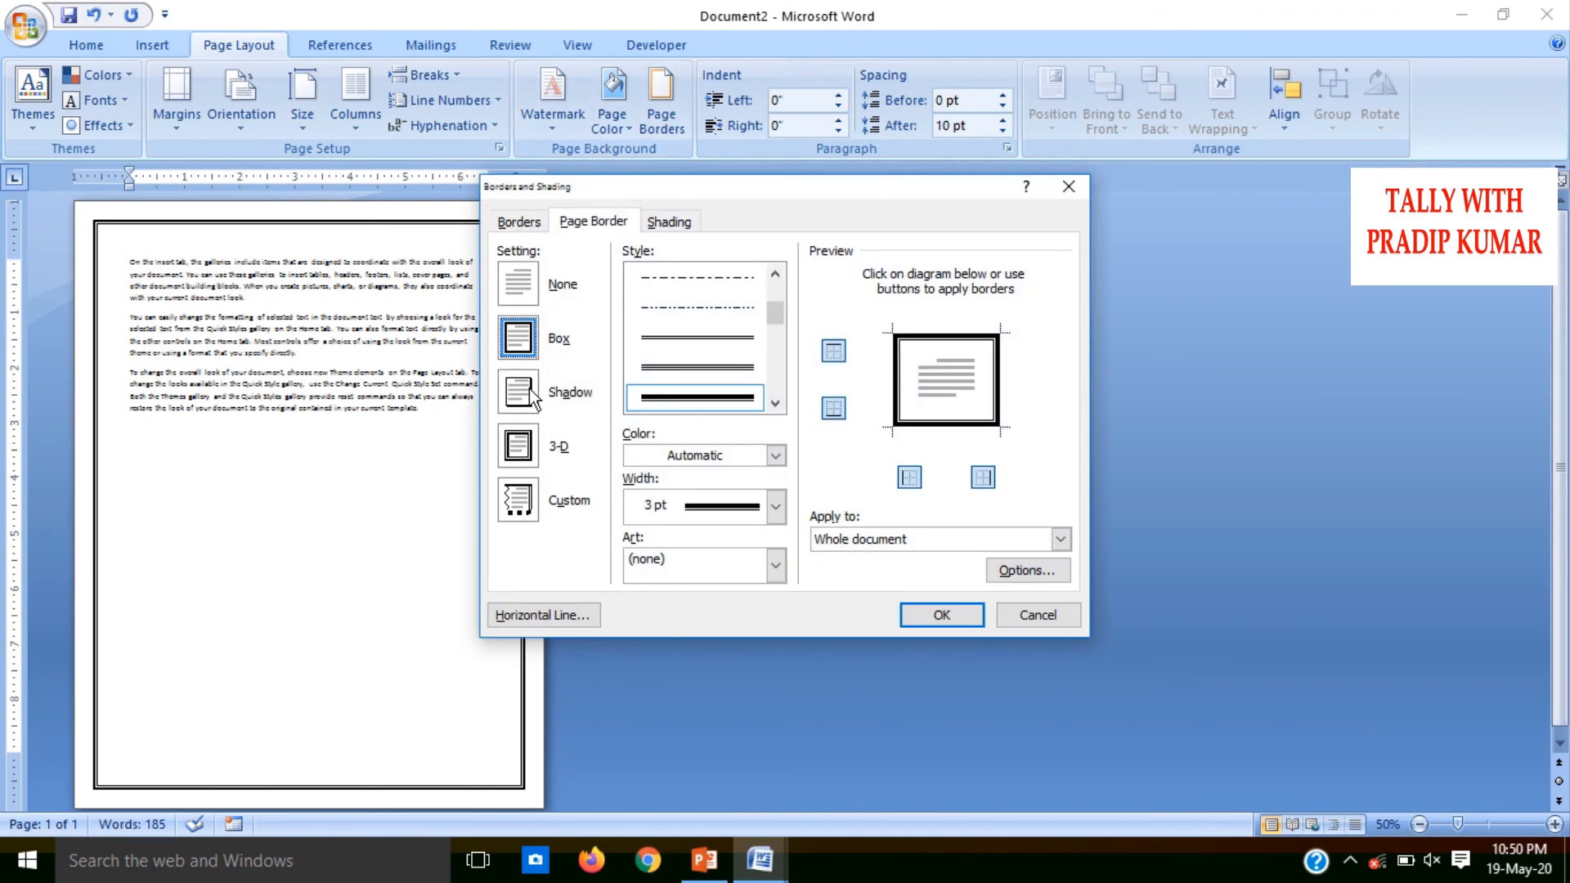
click(533, 397)
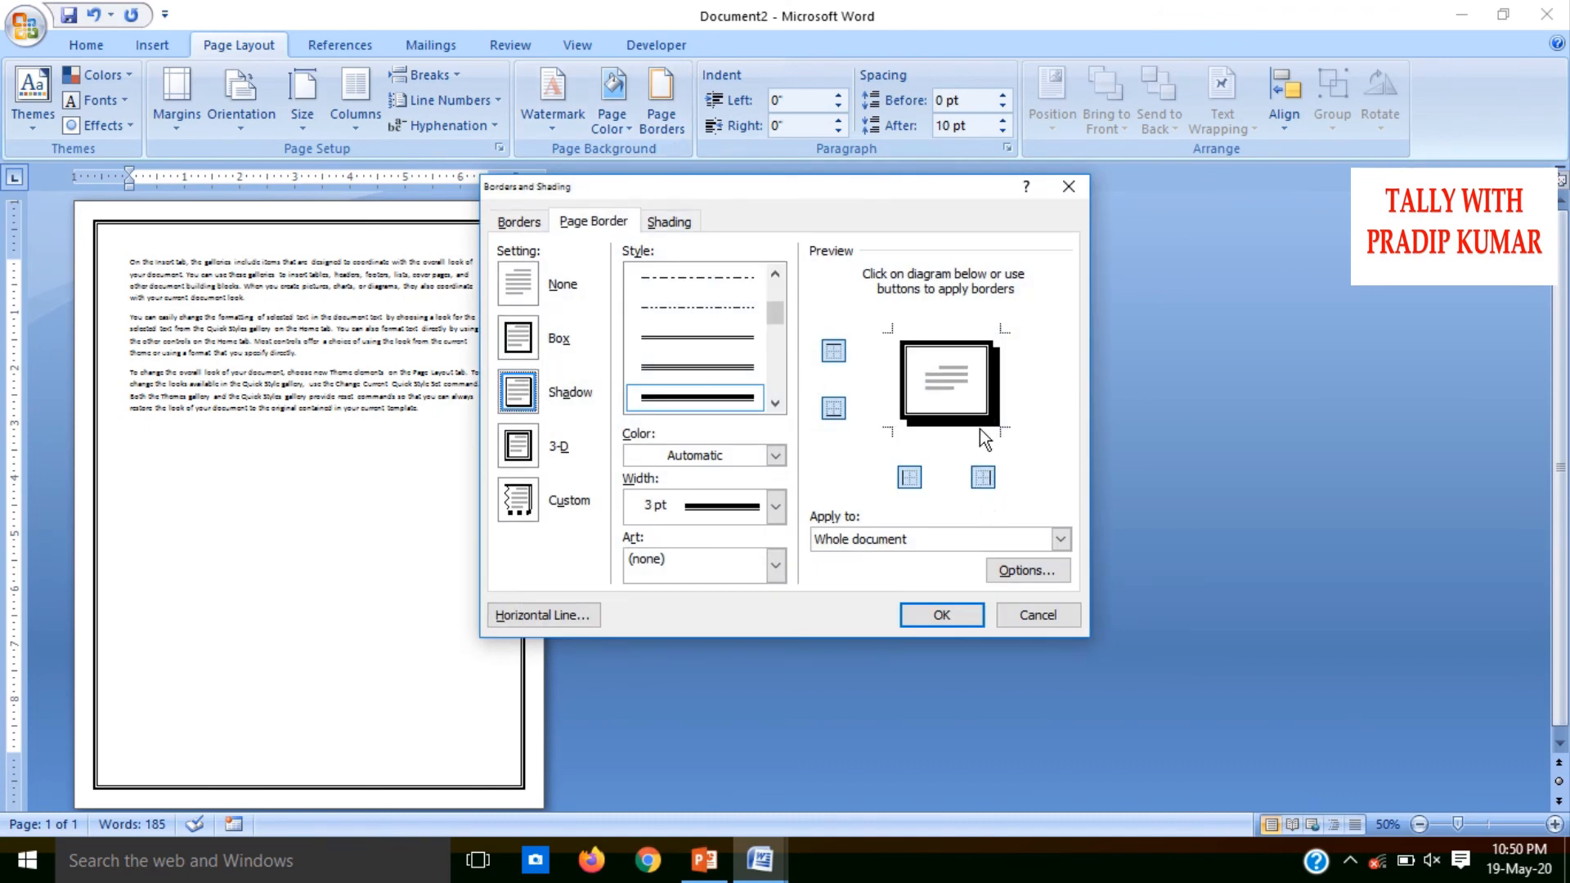
click(942, 614)
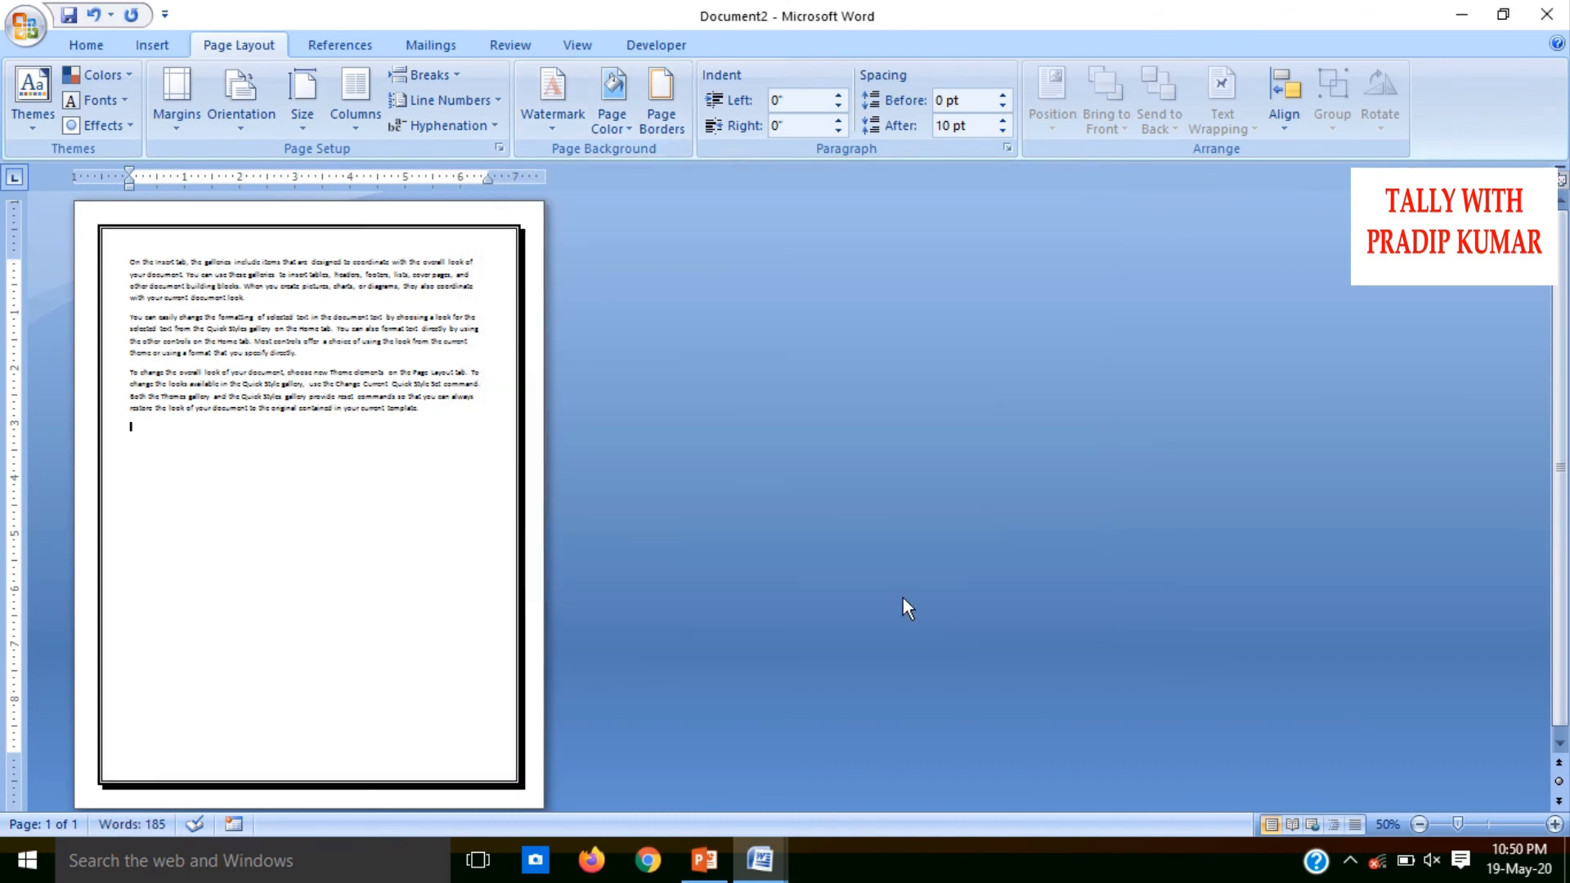
Replace the line border with the red hearts art border at 12 pt width on the whole document
click(667, 106)
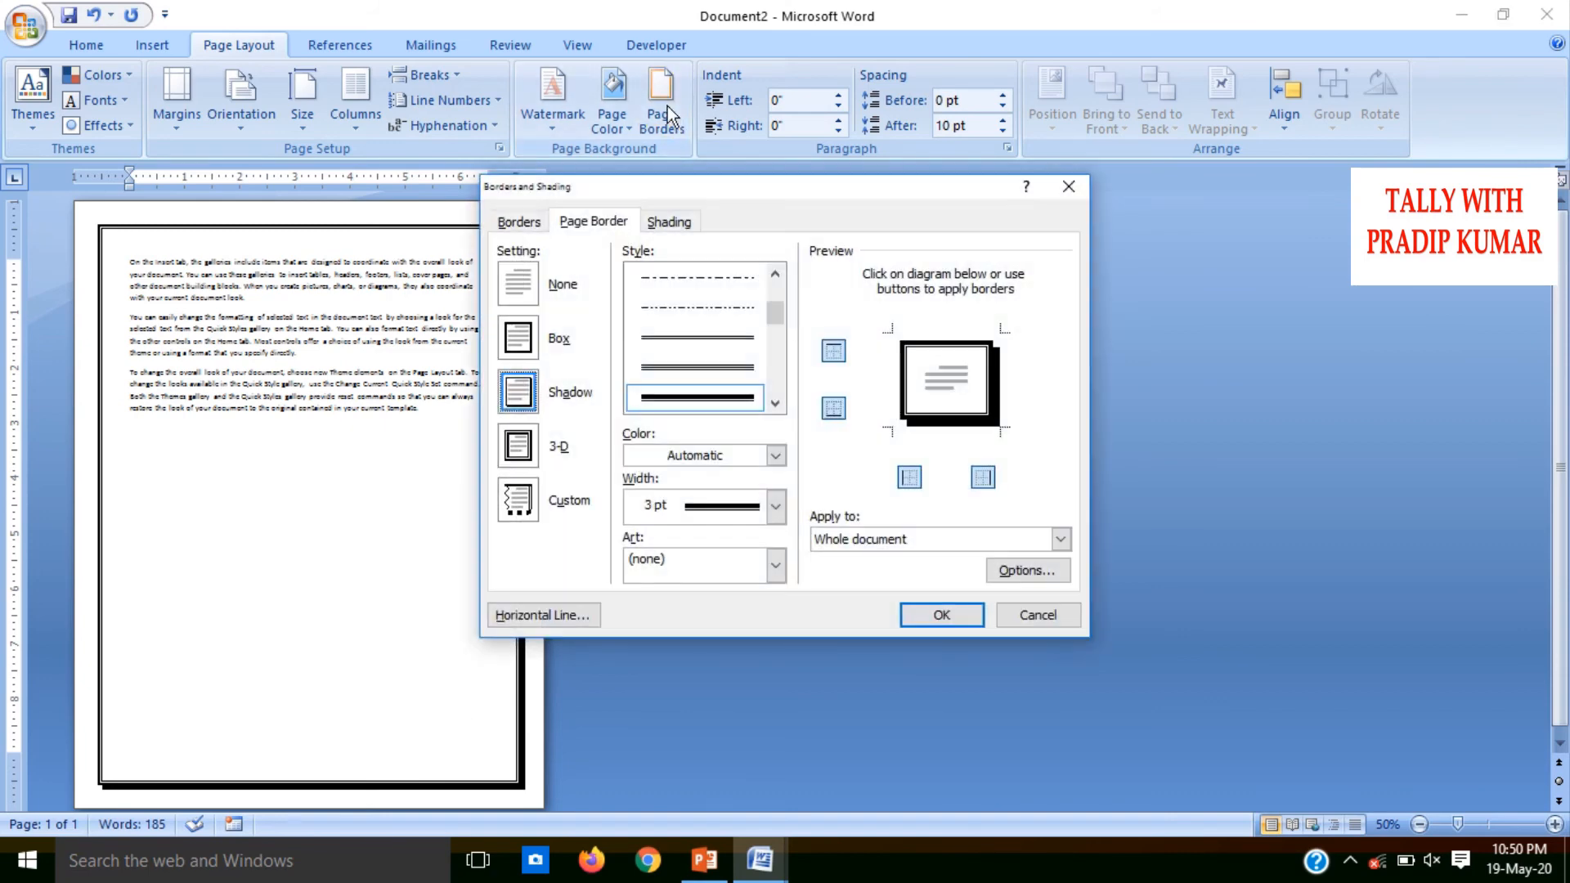
click(527, 448)
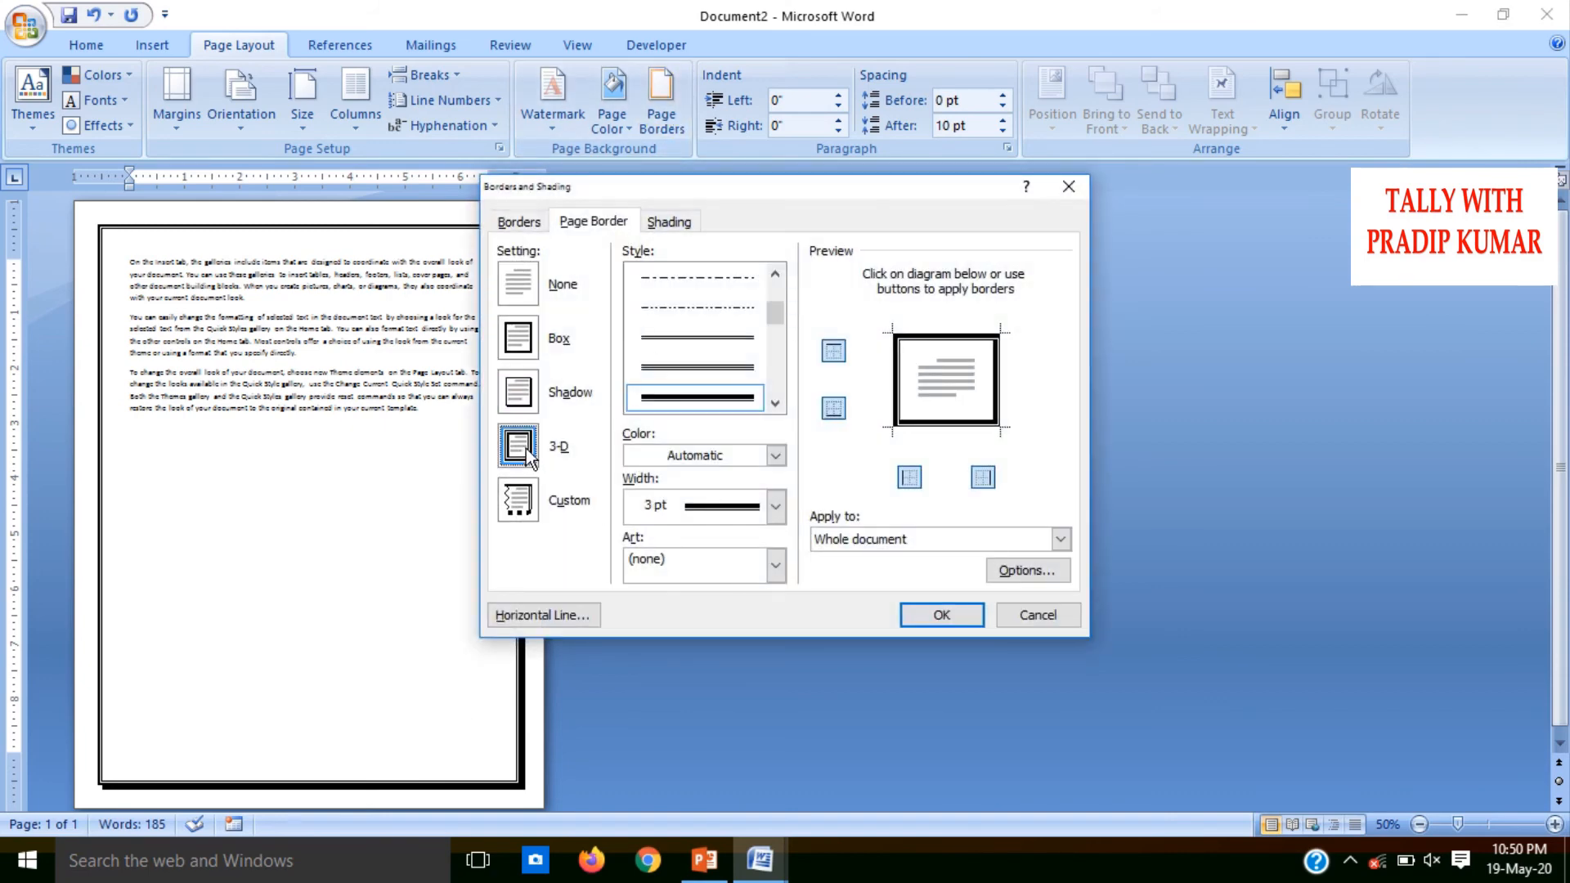
click(775, 564)
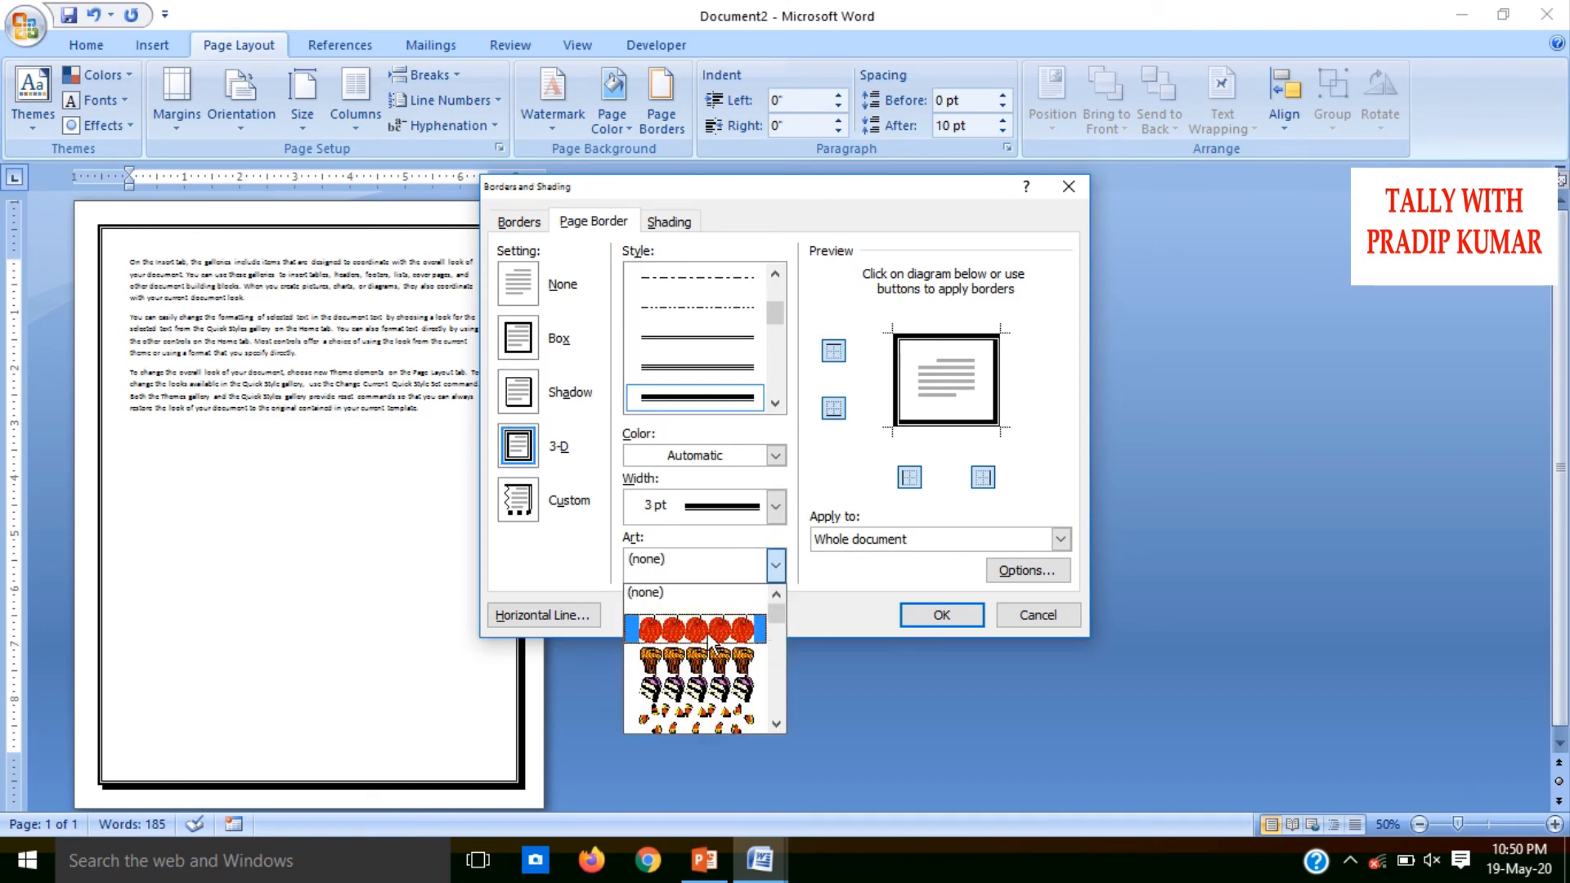
click(707, 636)
click(776, 567)
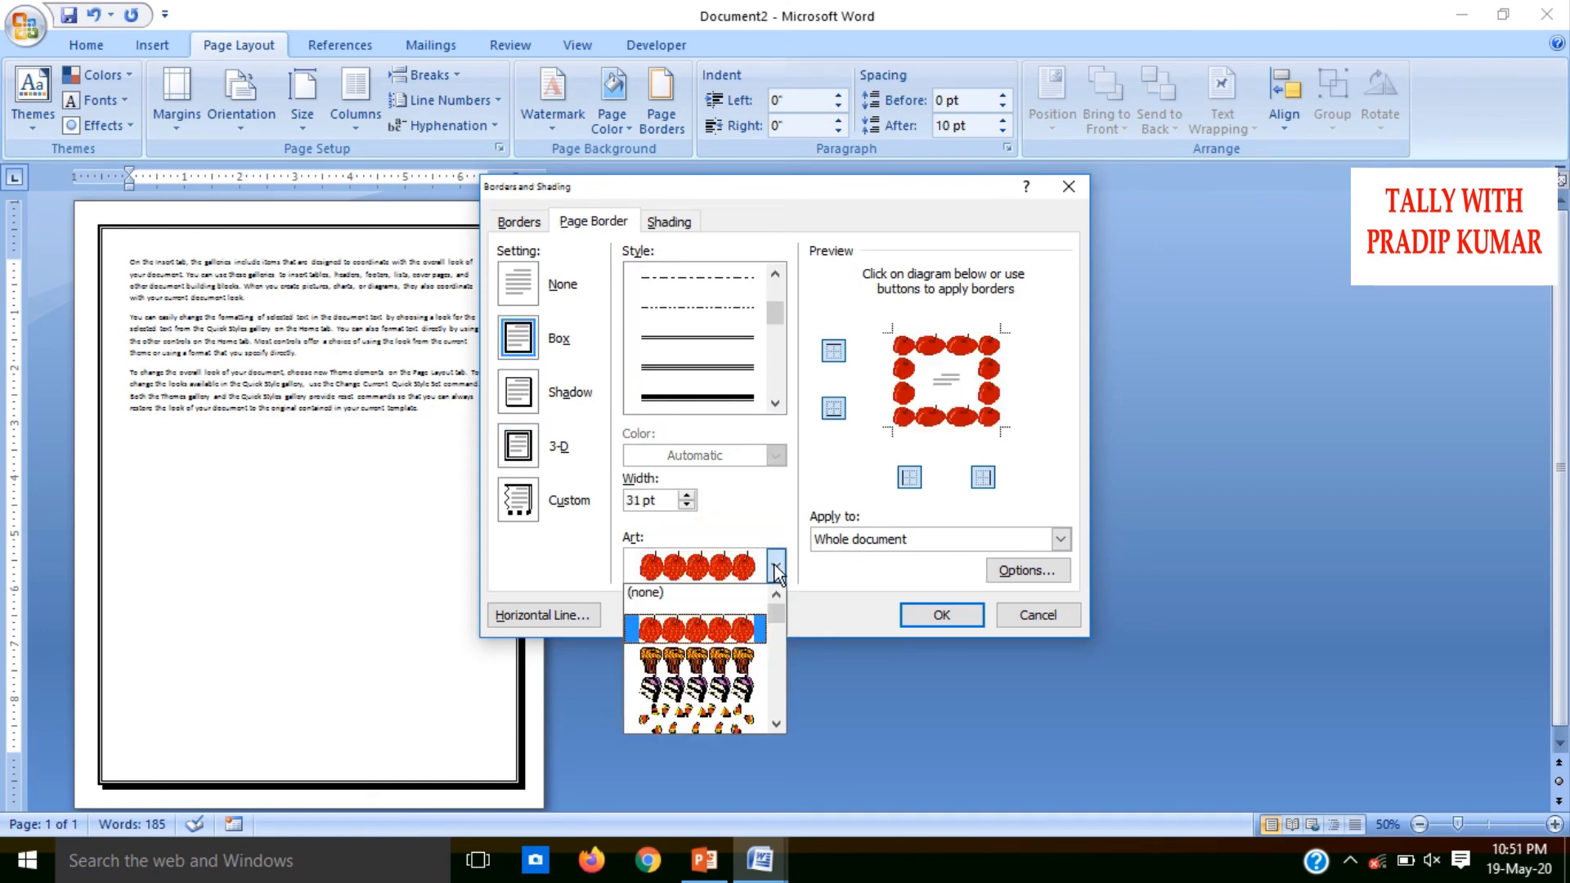
scroll(773, 629, down, 3)
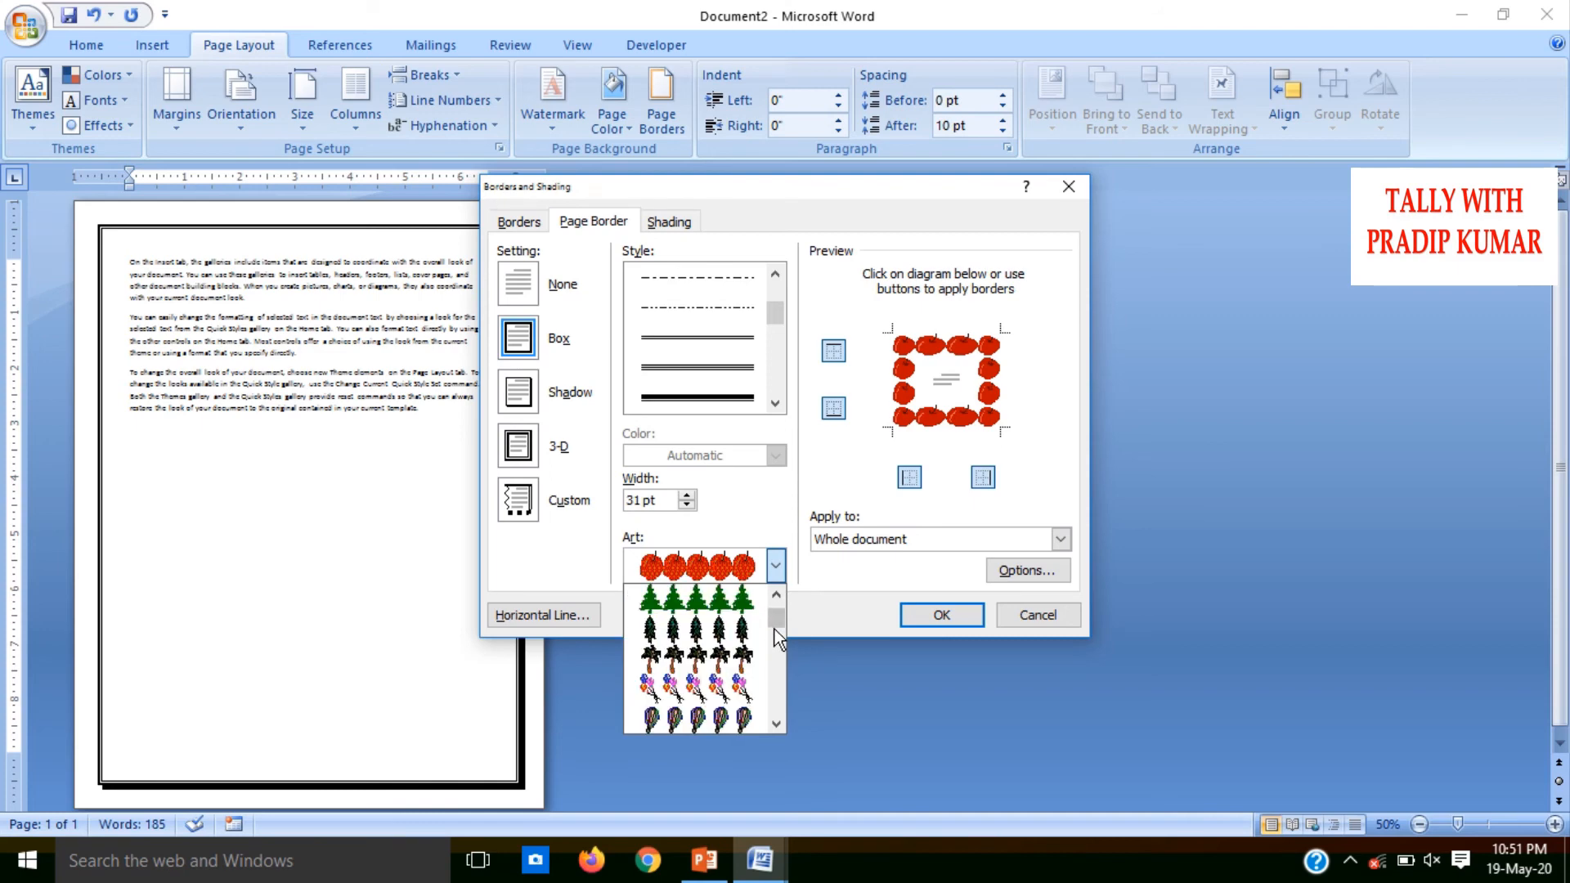
click(696, 689)
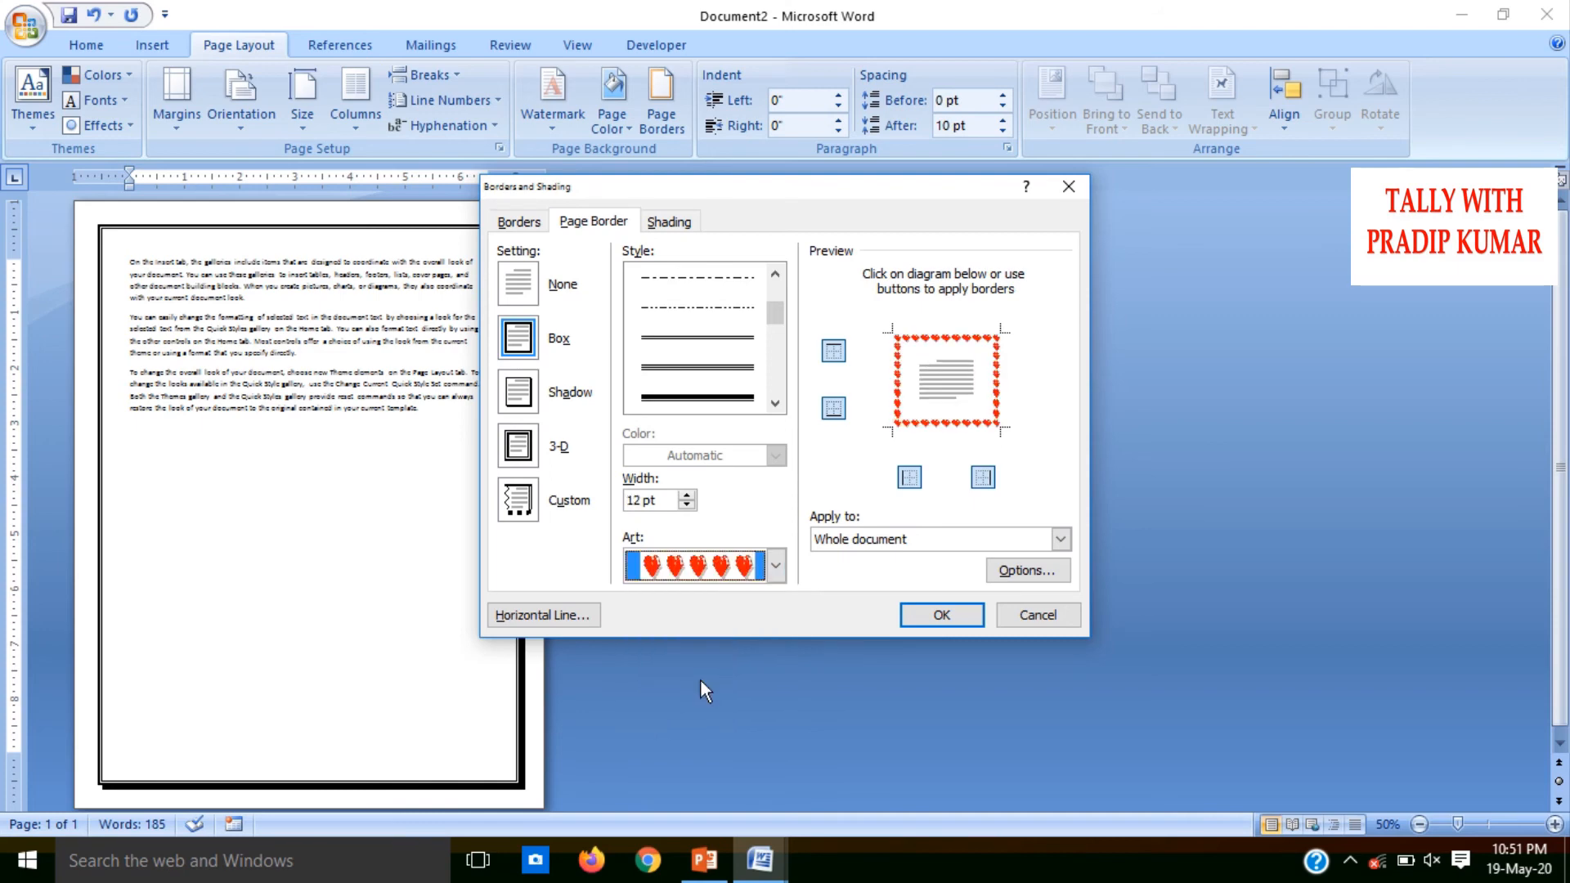
click(940, 614)
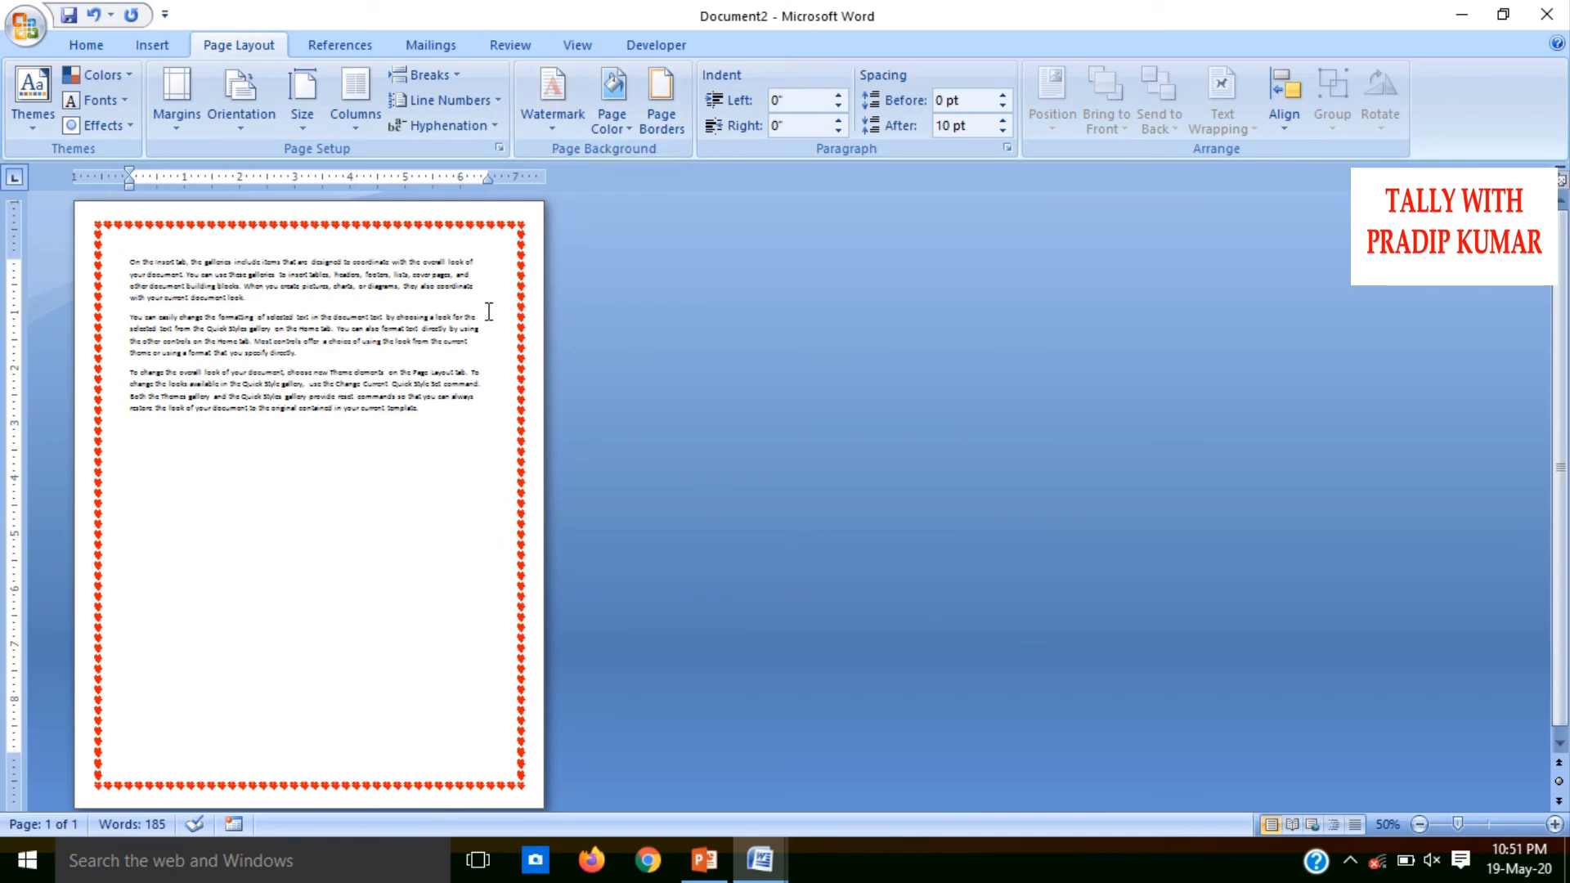
Add two blank pages after the sample text and insert a Continuous section break on each of the three pages
key(ctrl+Return)
key(ctrl+Return)
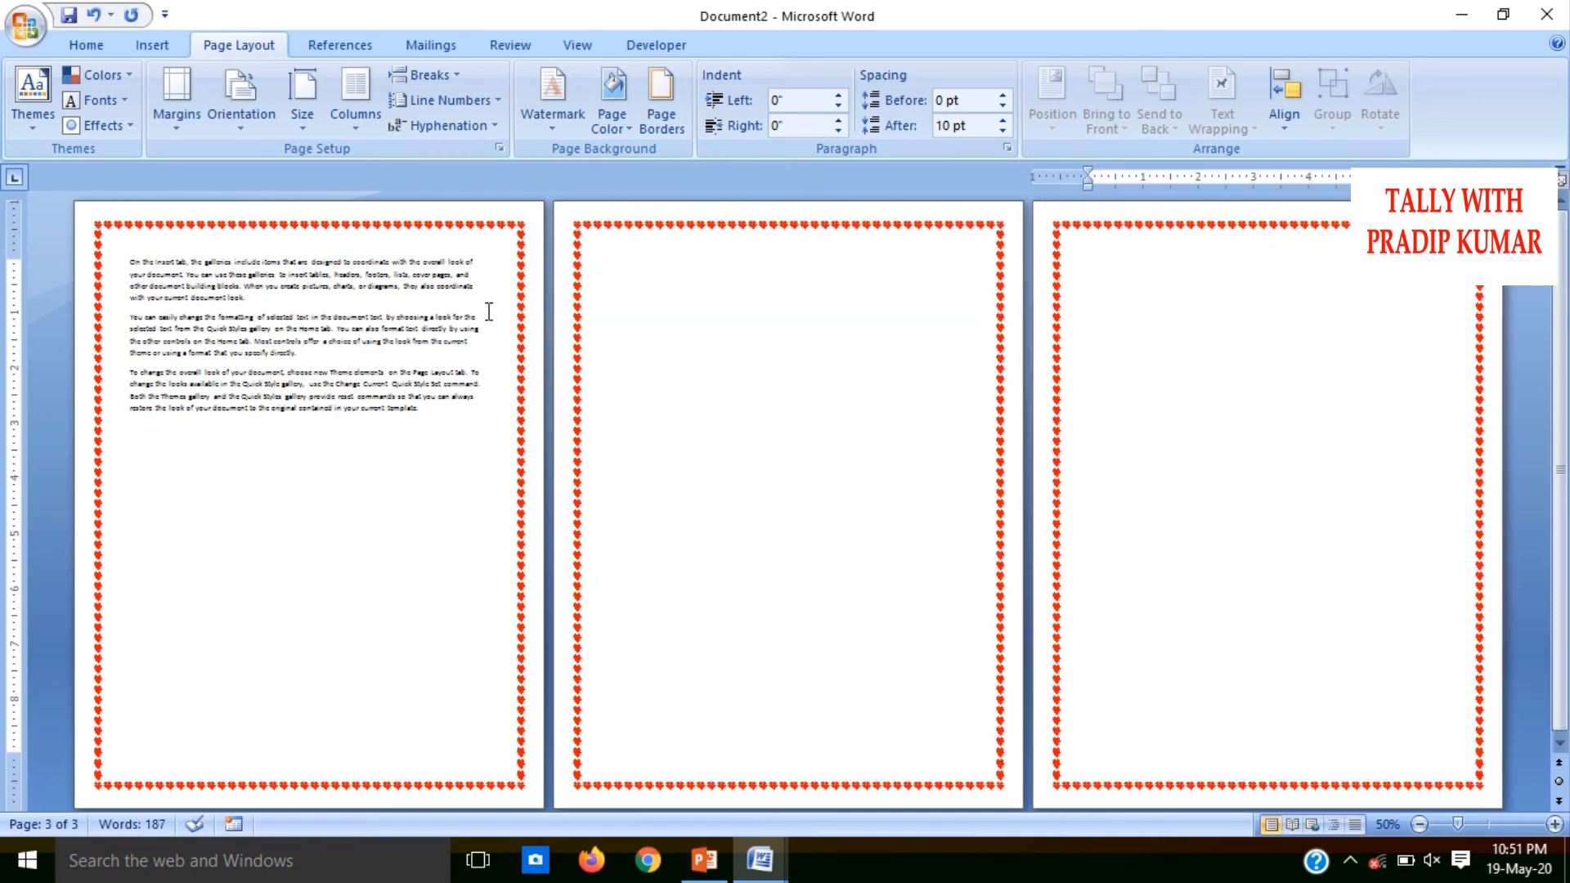
click(335, 458)
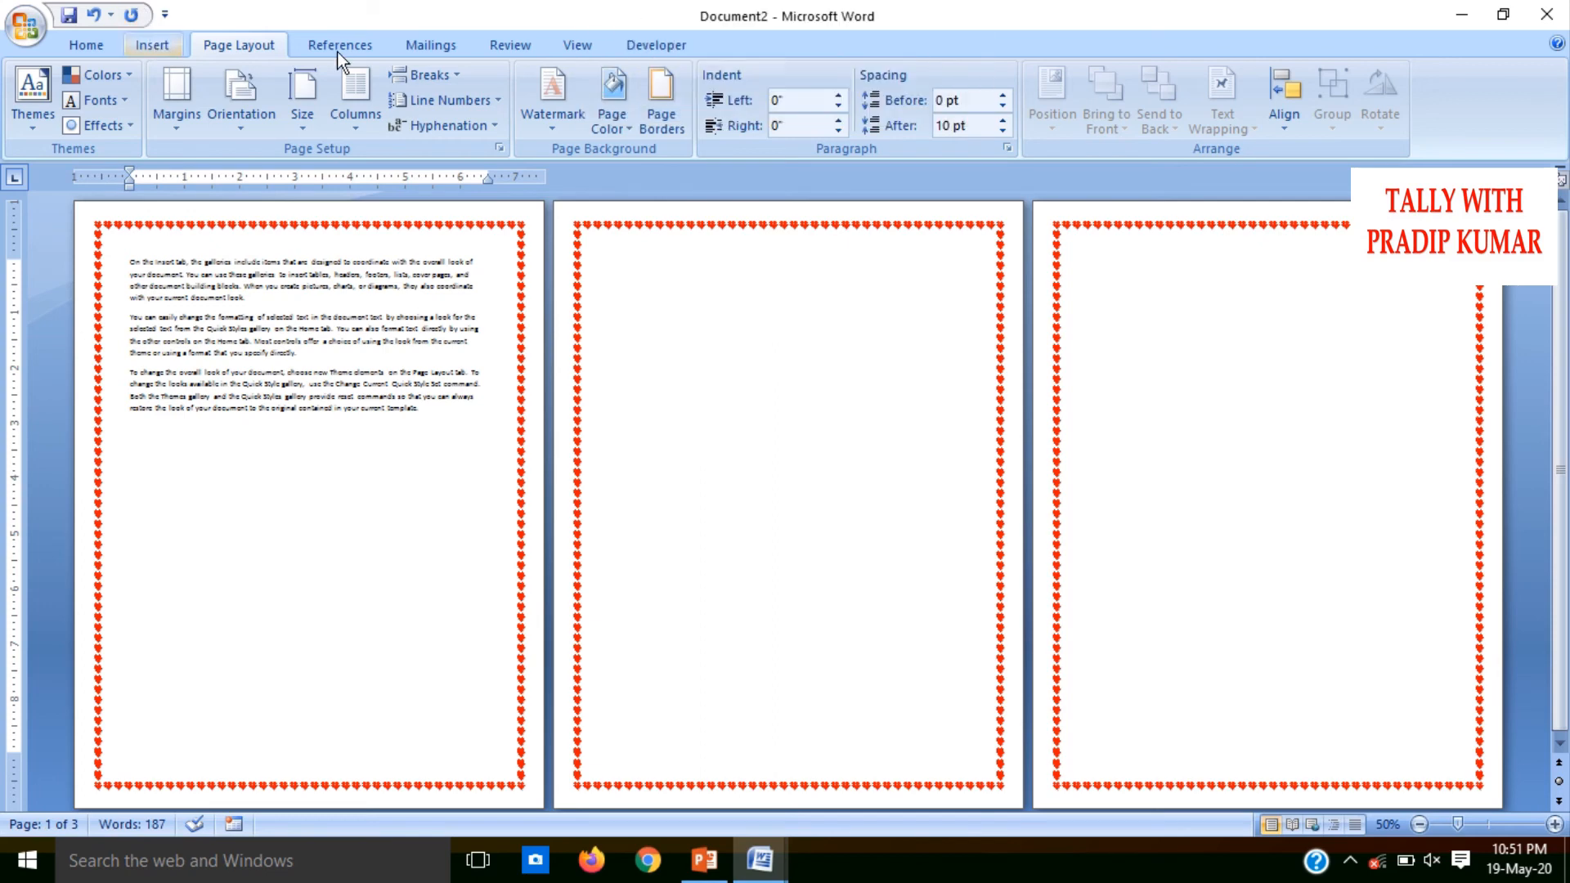
click(439, 77)
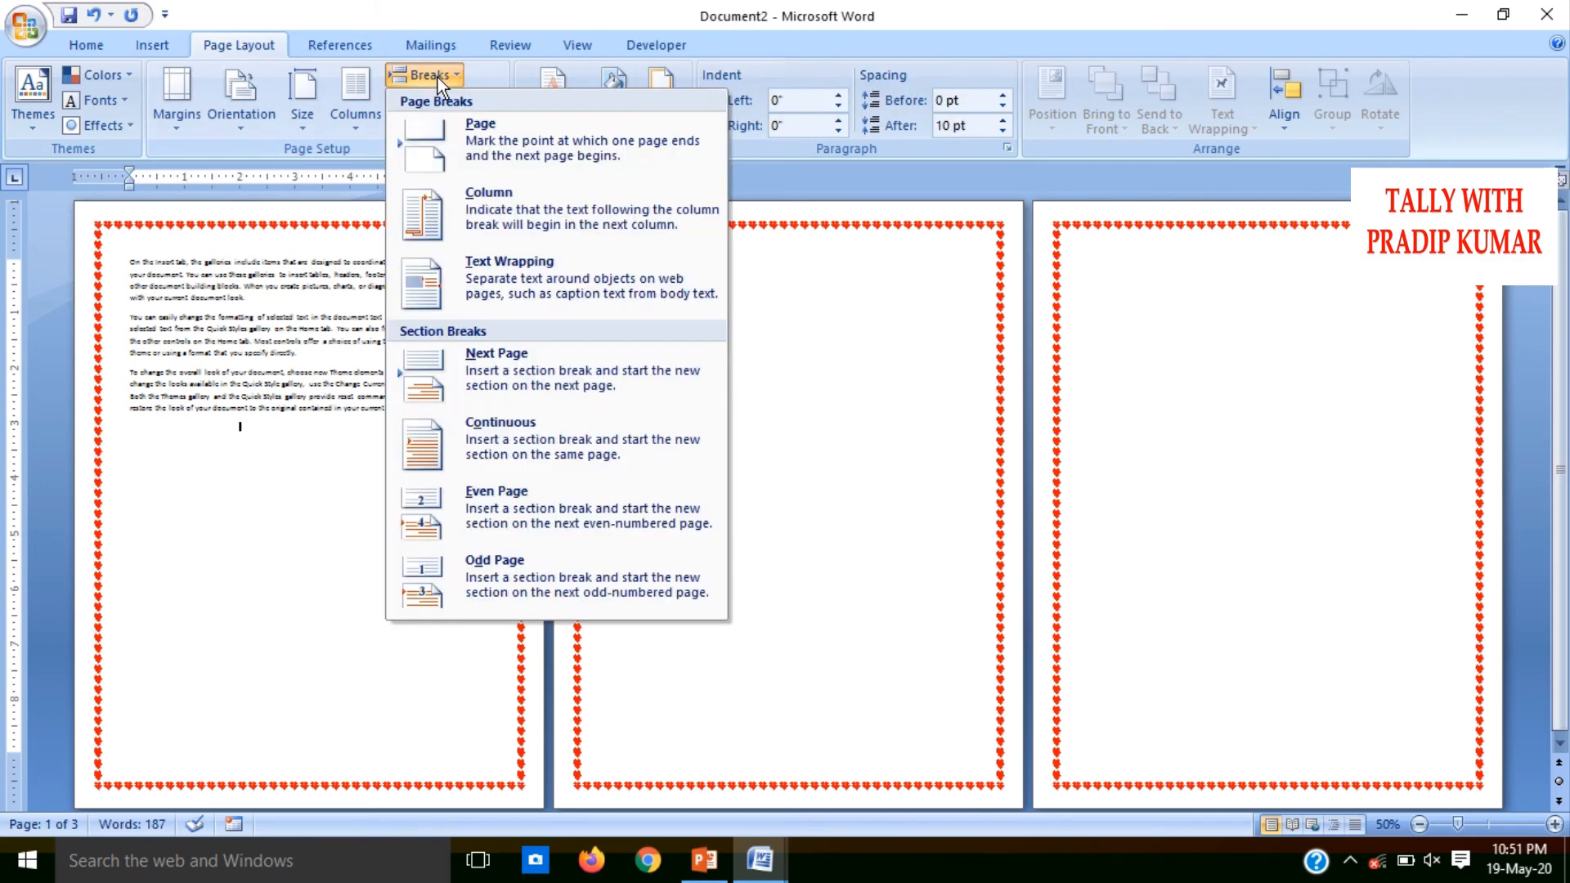
click(501, 438)
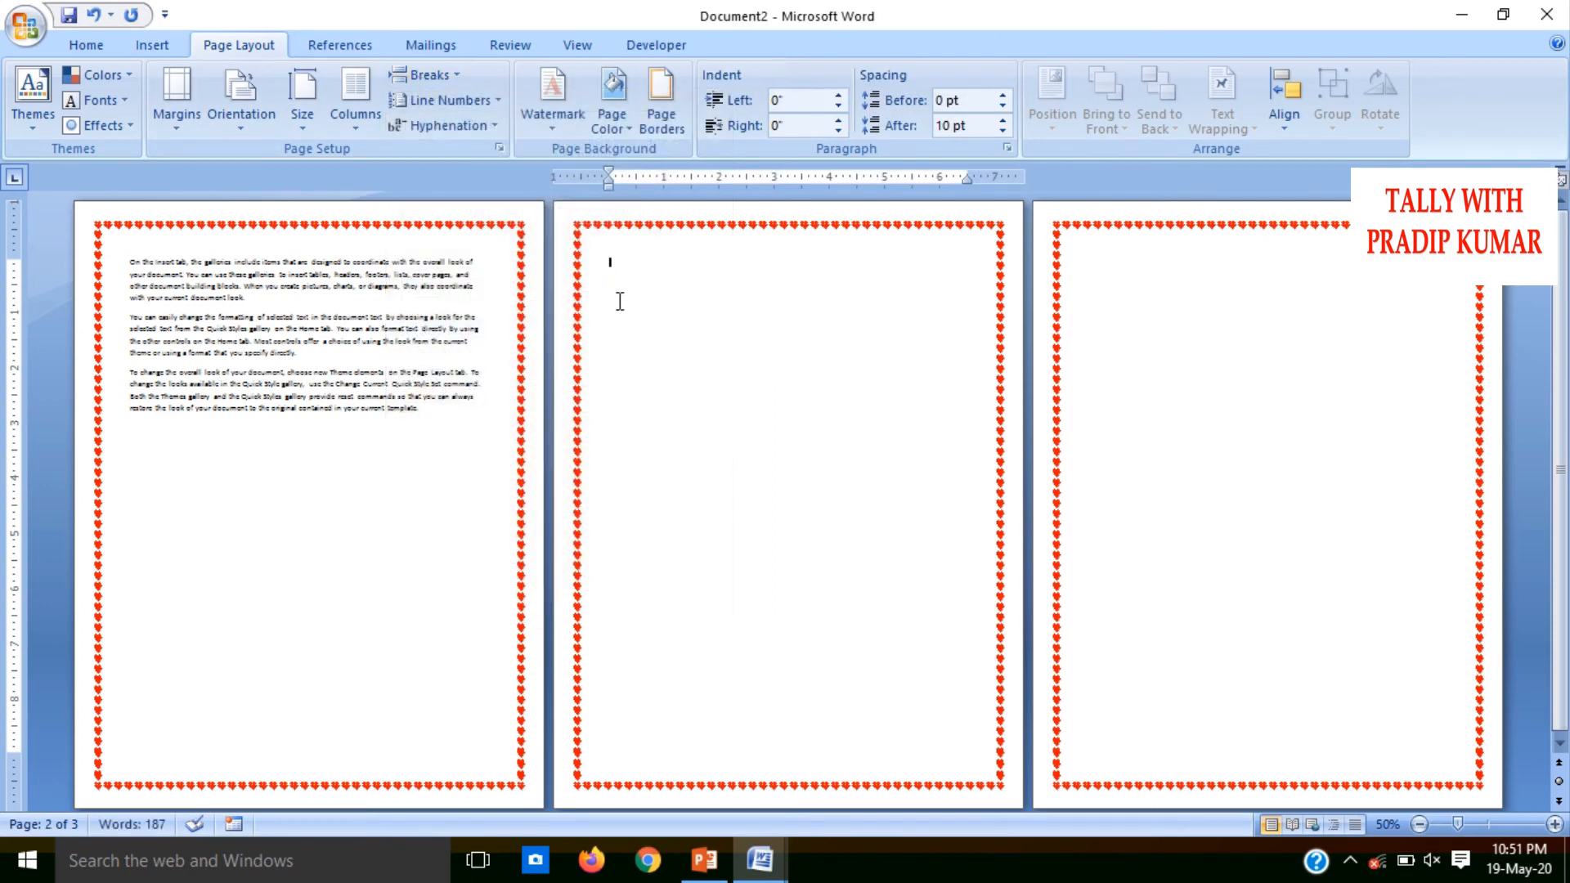
click(439, 72)
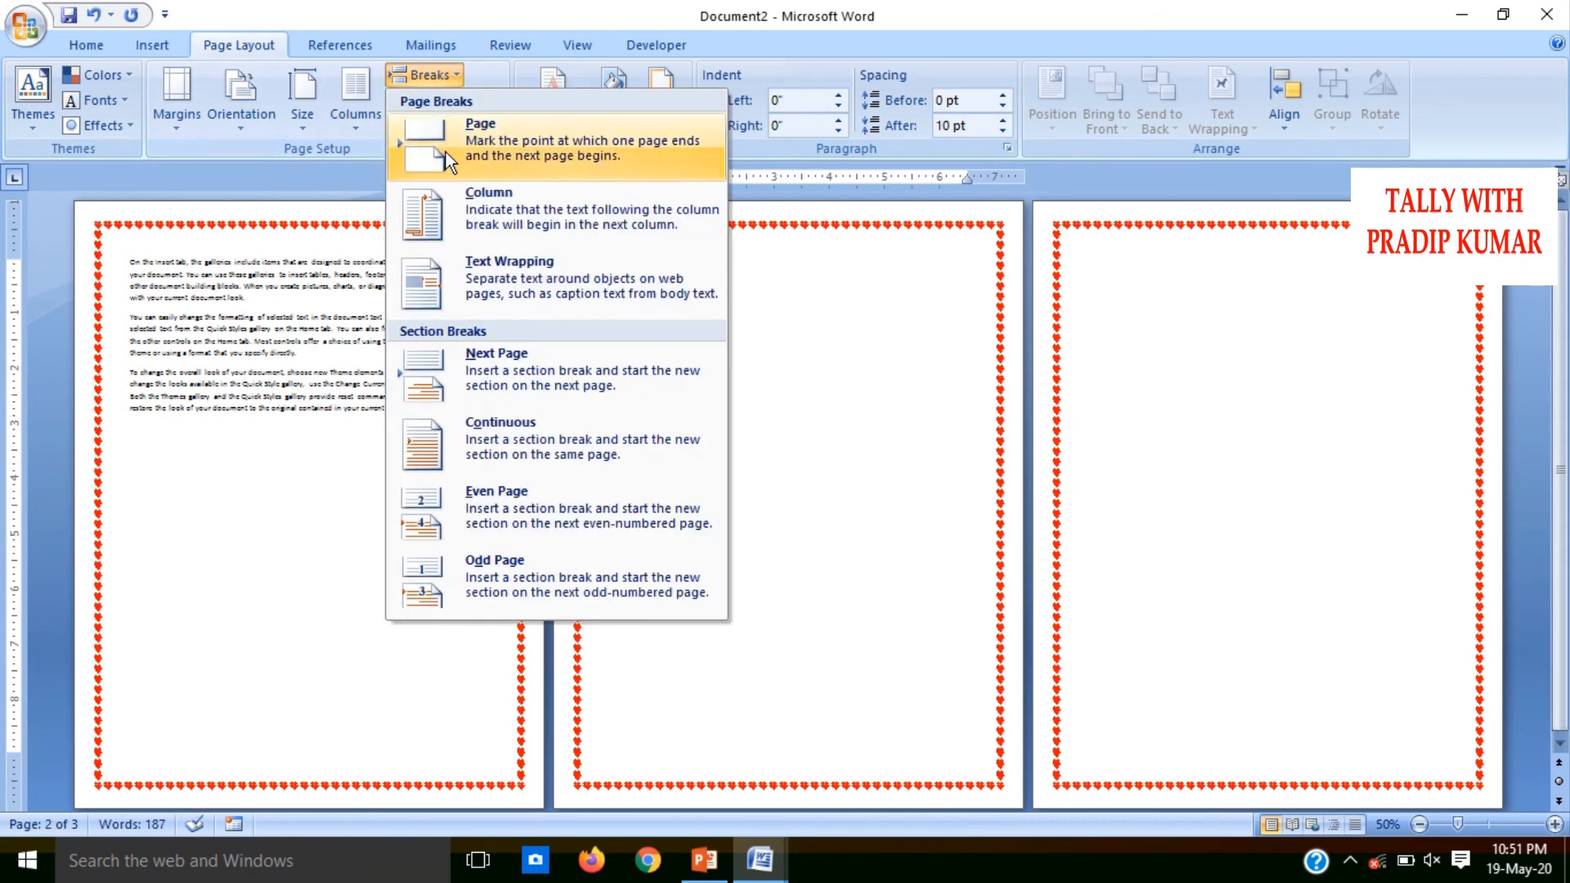
click(497, 438)
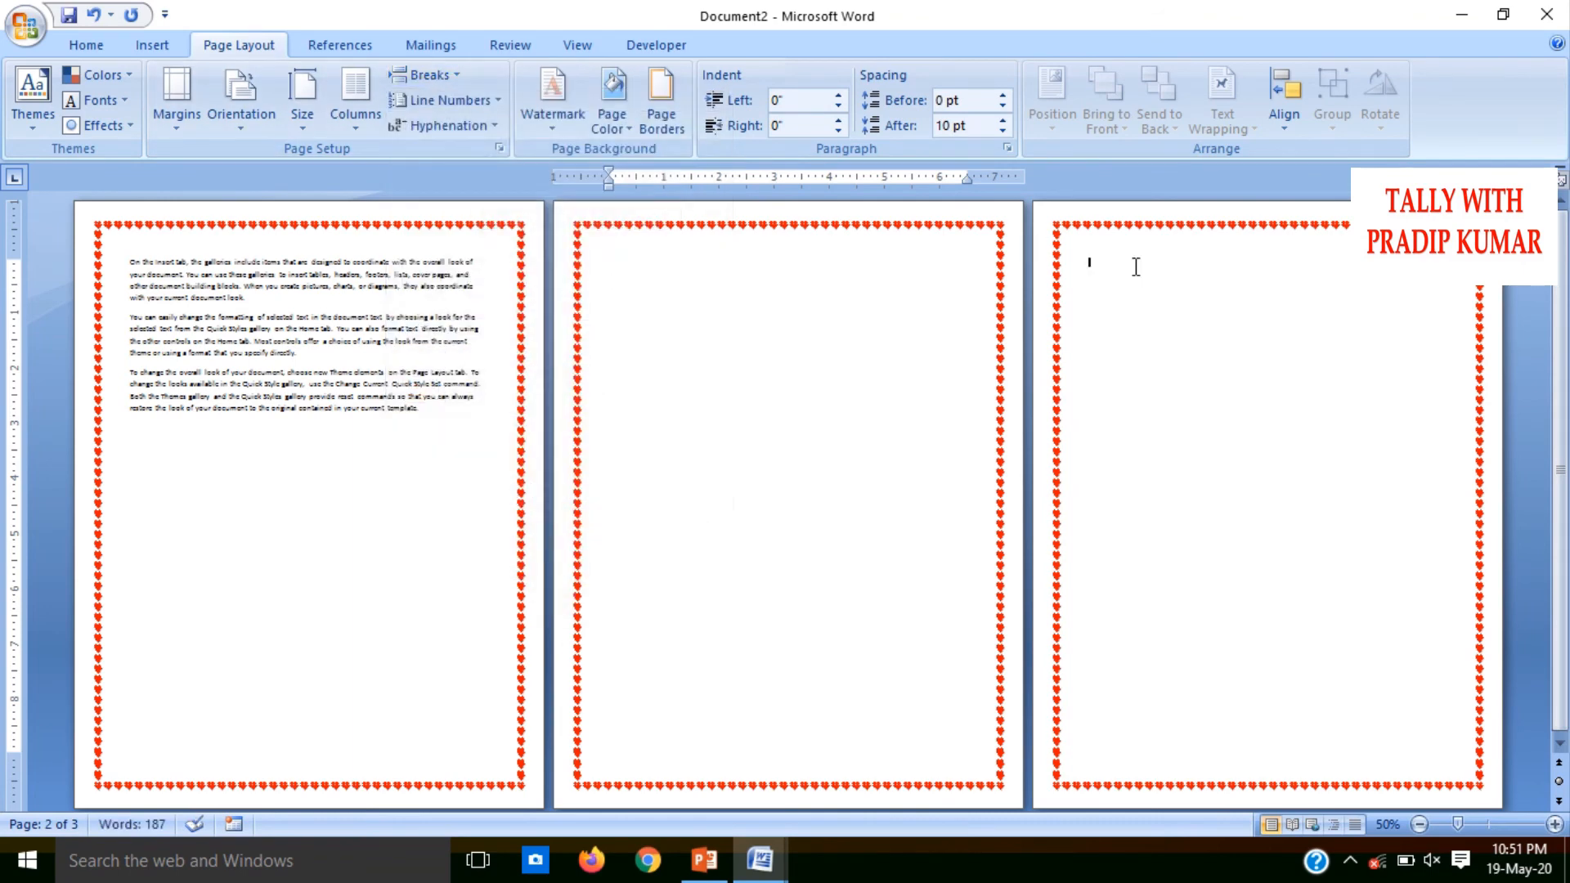
click(438, 72)
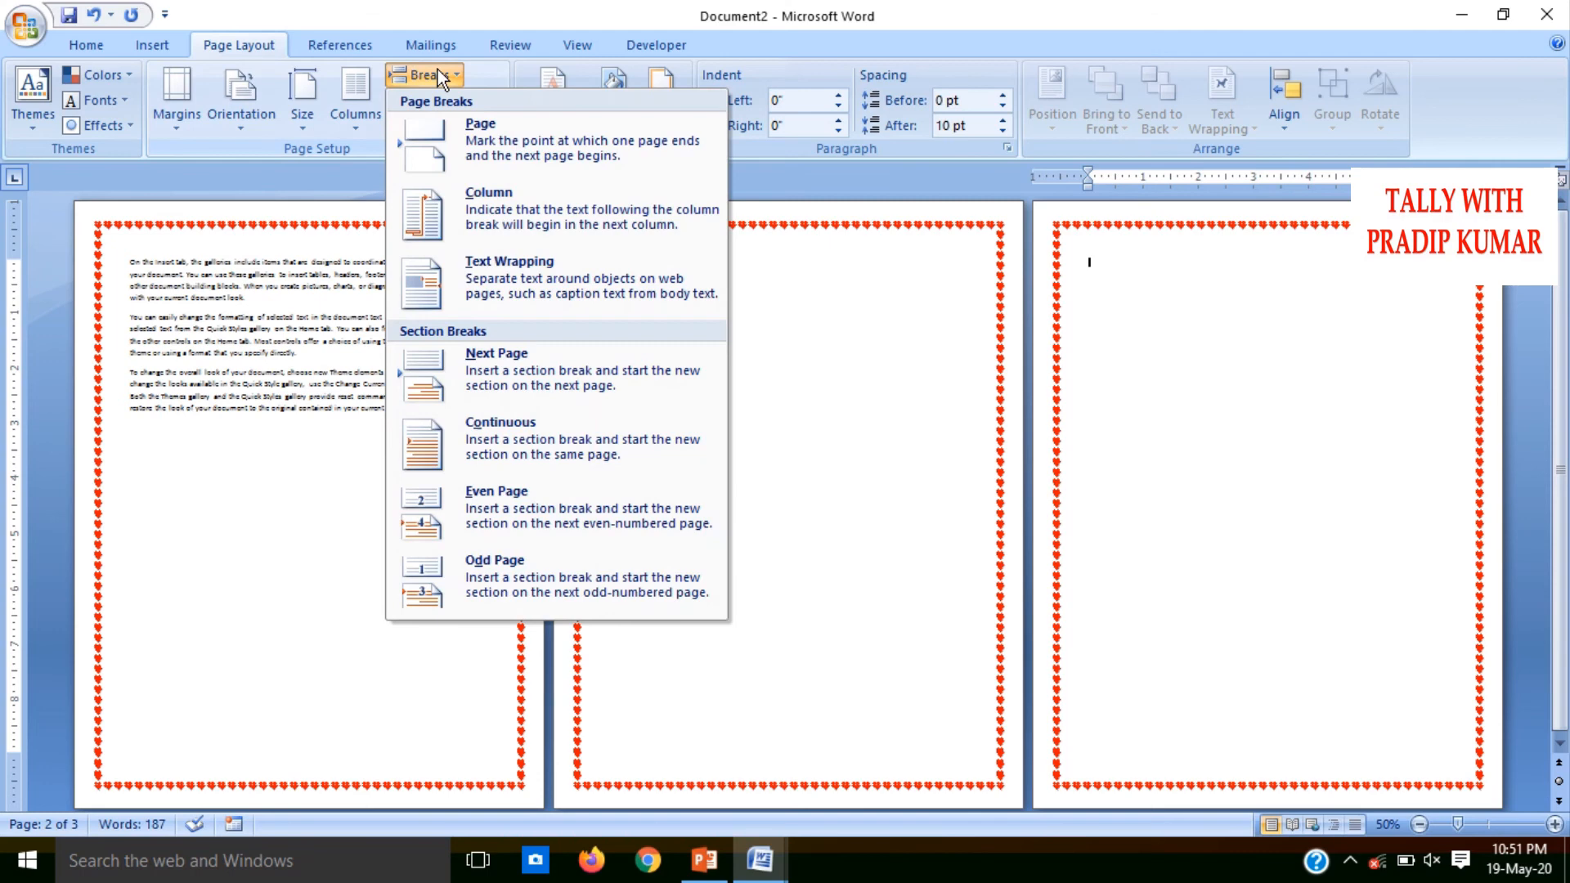
click(512, 425)
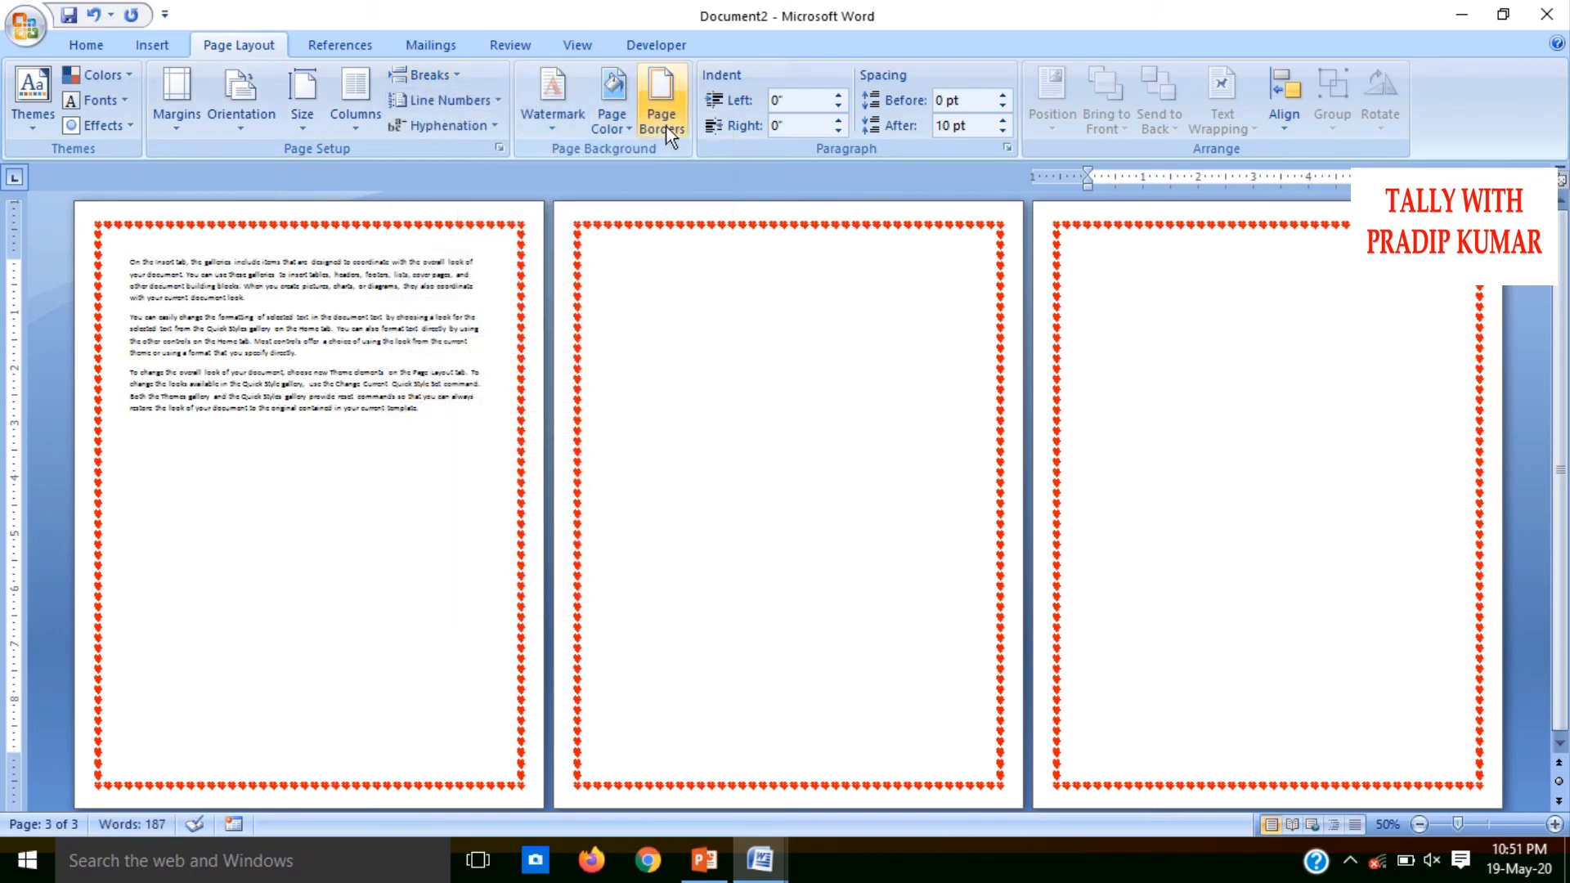
Apply the balloons art border at 20 pt width to the second page only, using the This section option
click(633, 258)
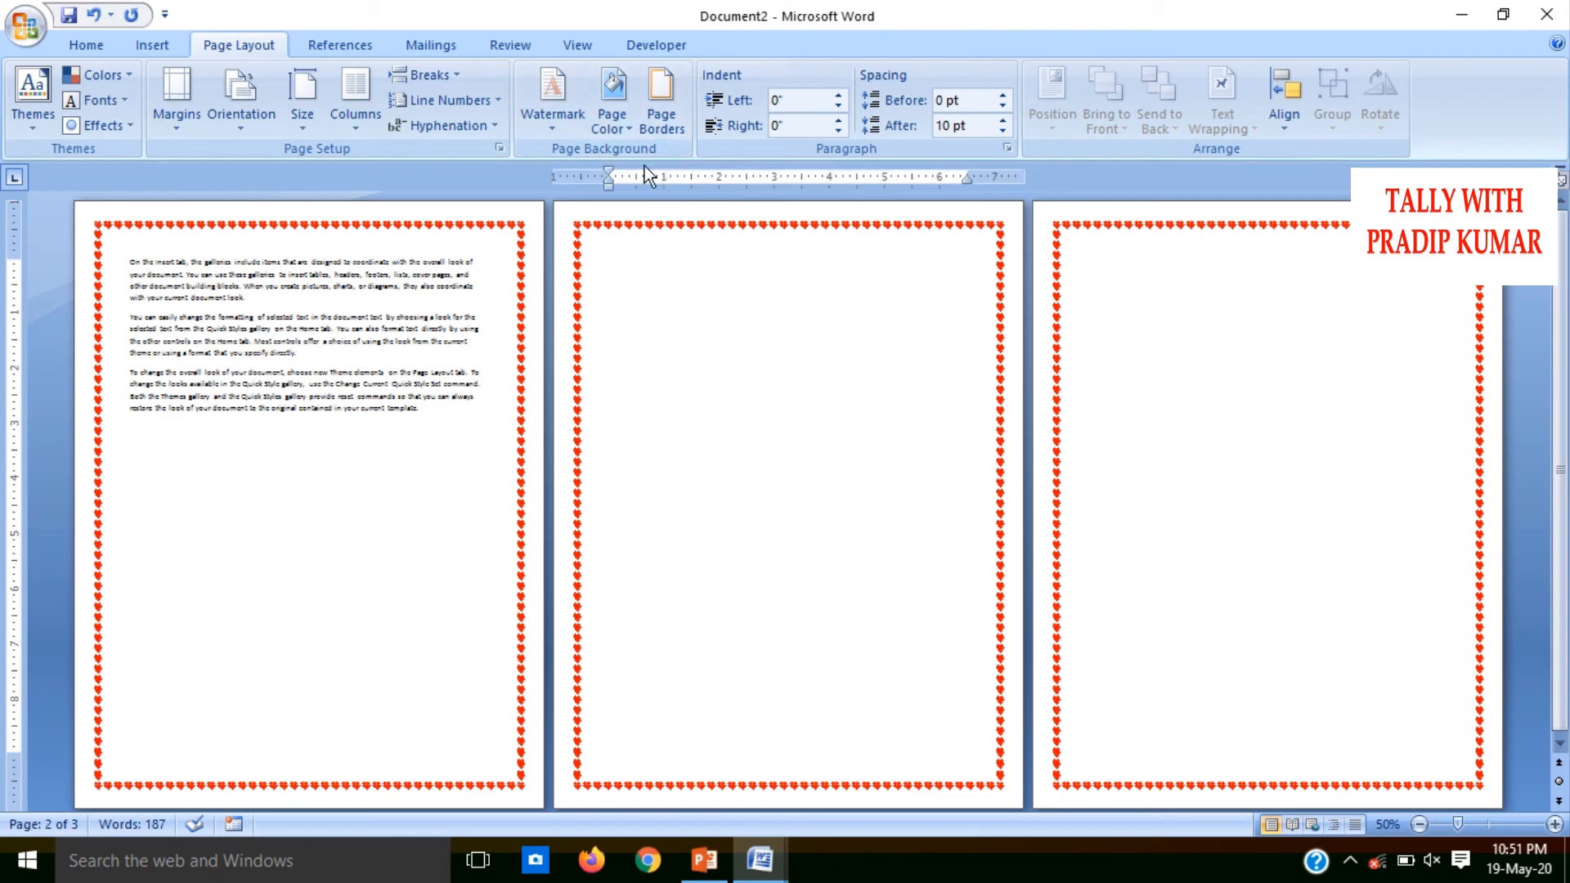
click(658, 116)
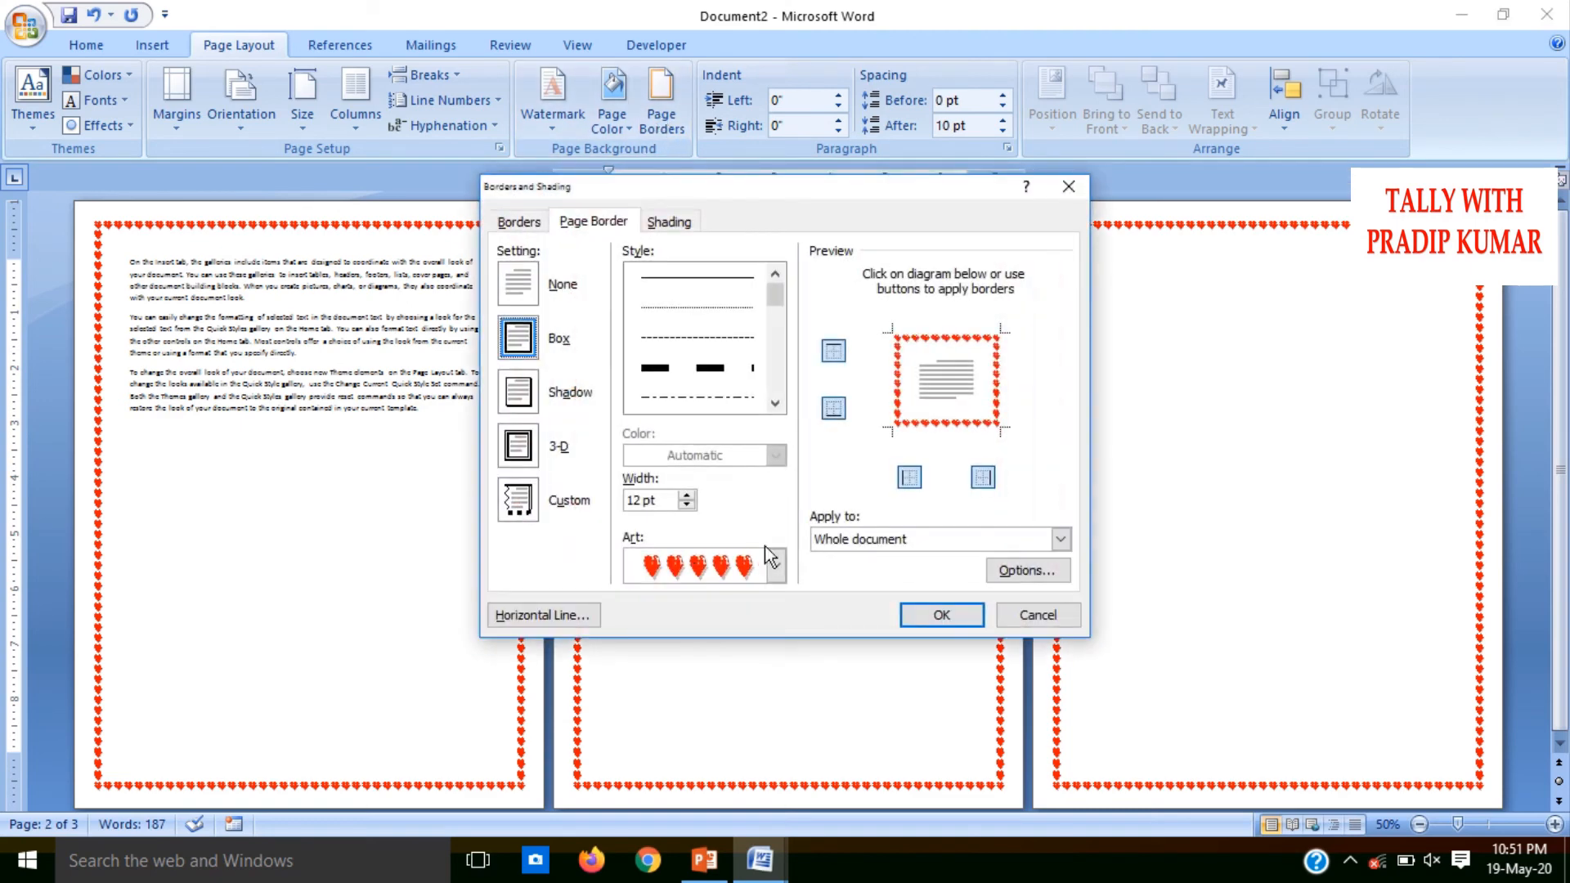
click(775, 564)
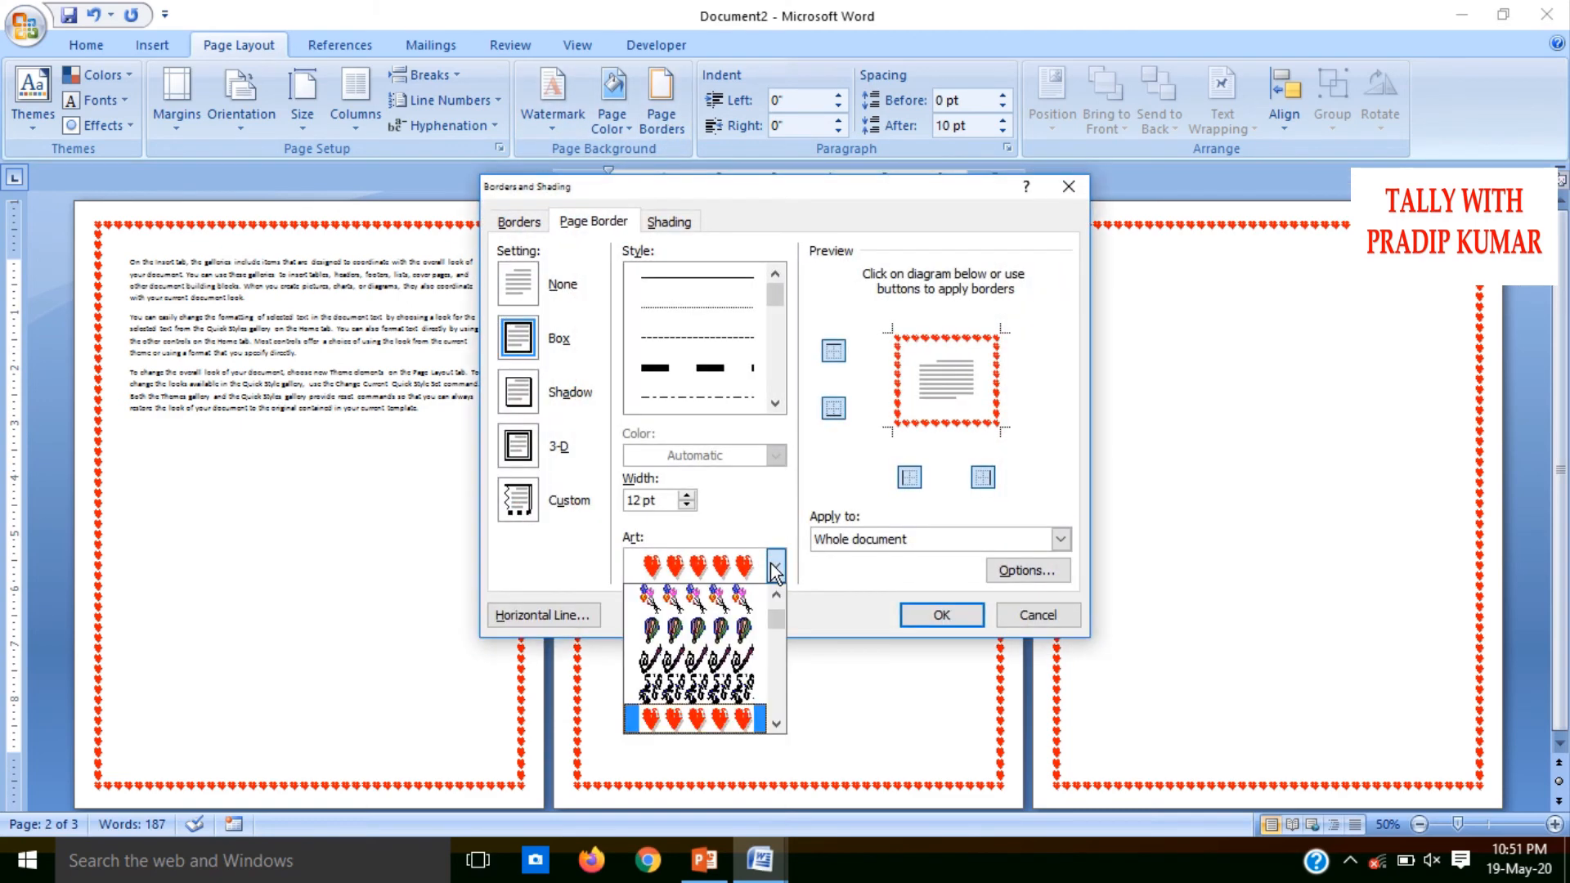
click(731, 605)
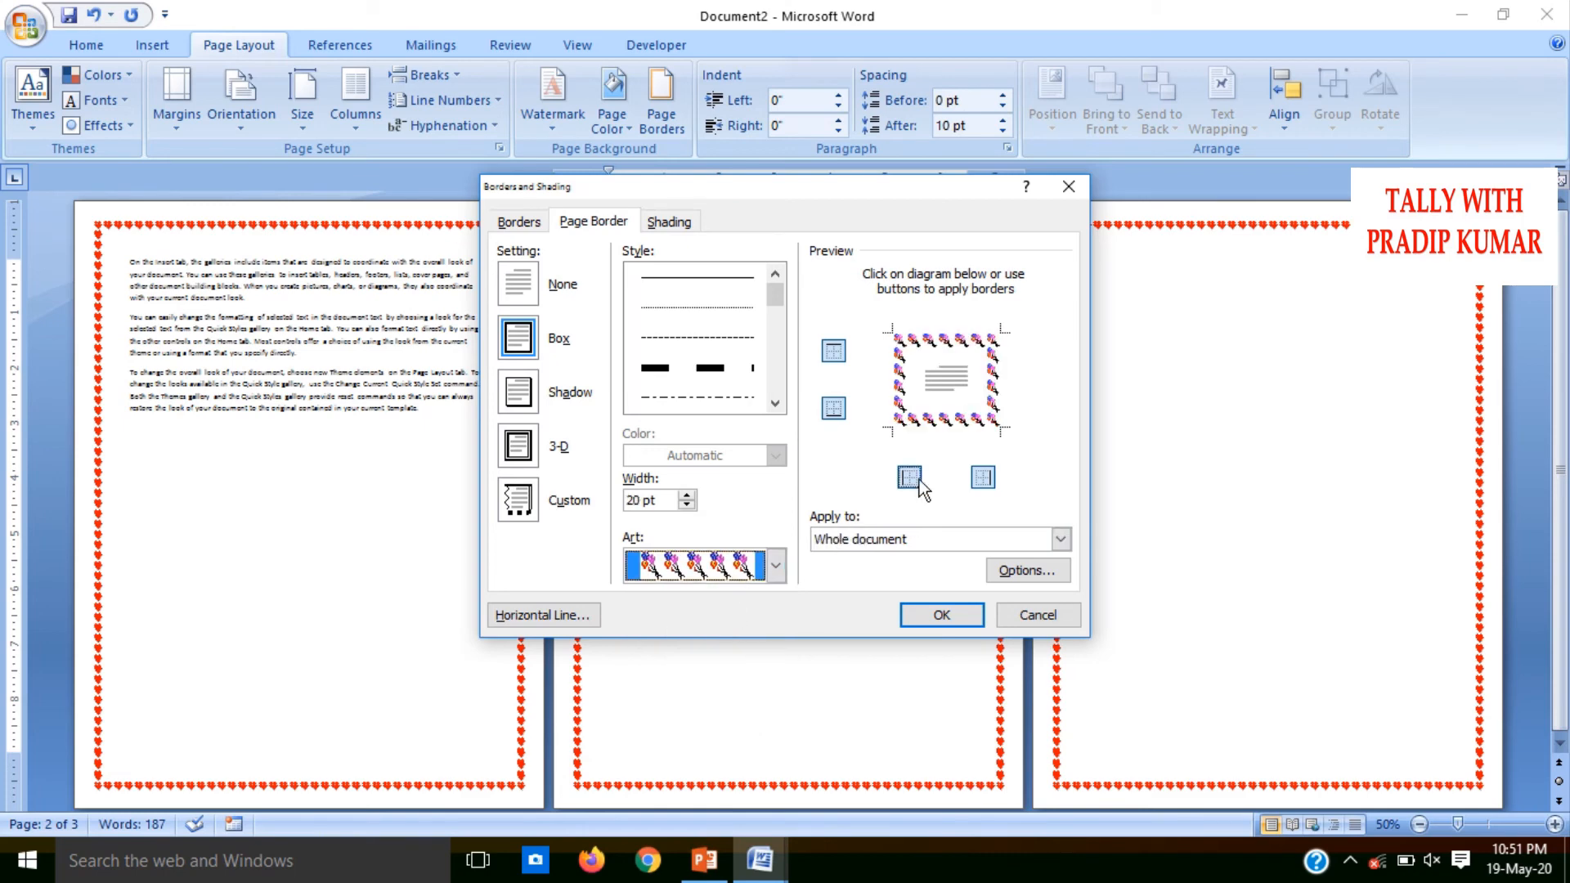
click(845, 543)
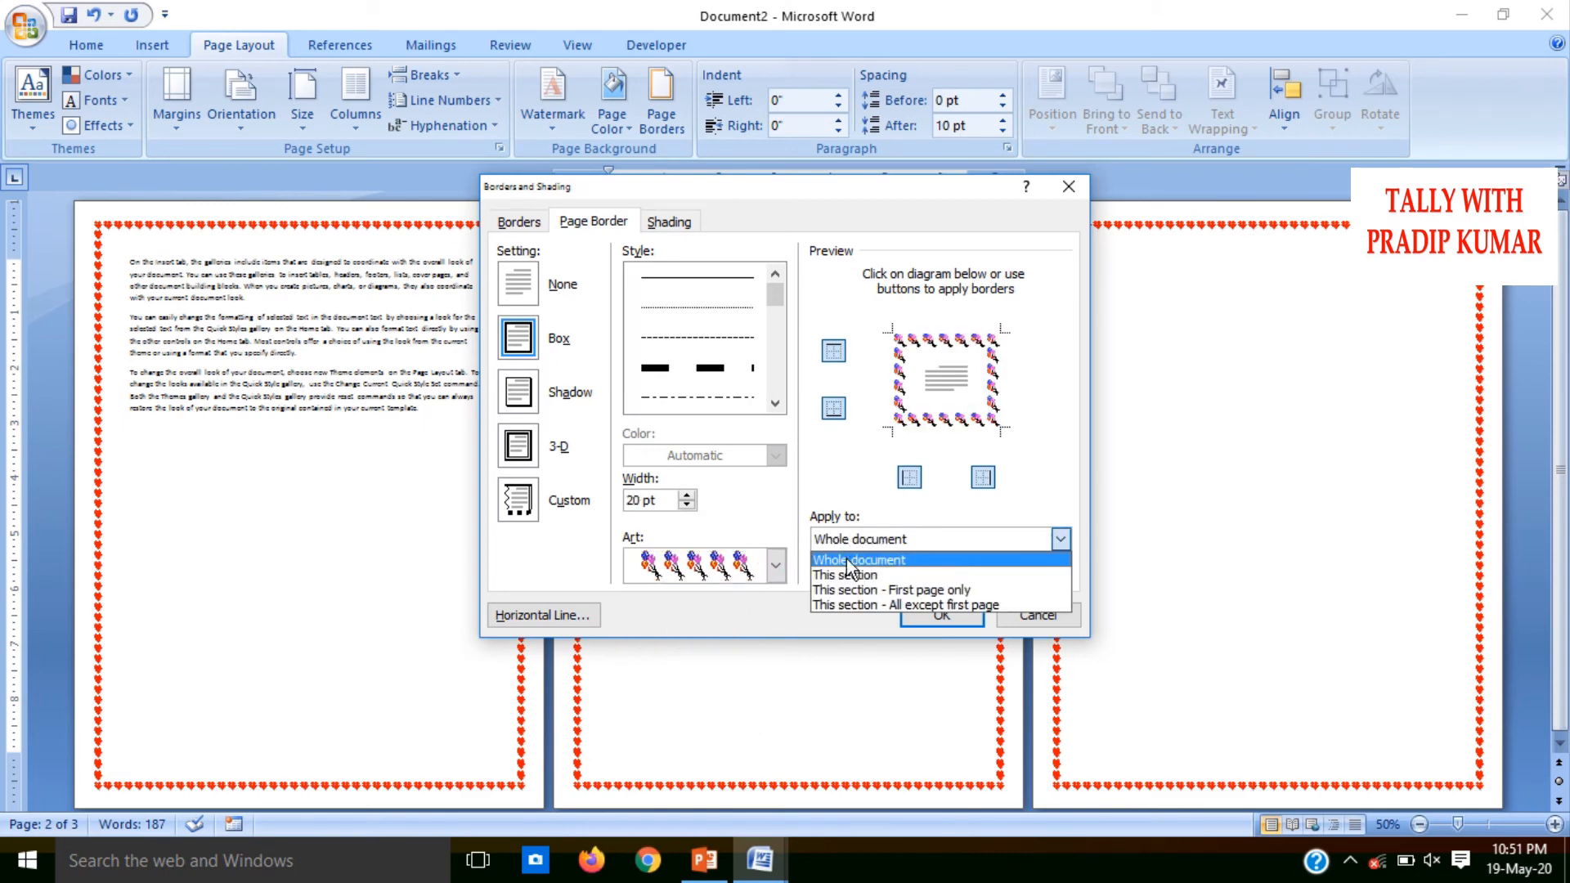
click(846, 572)
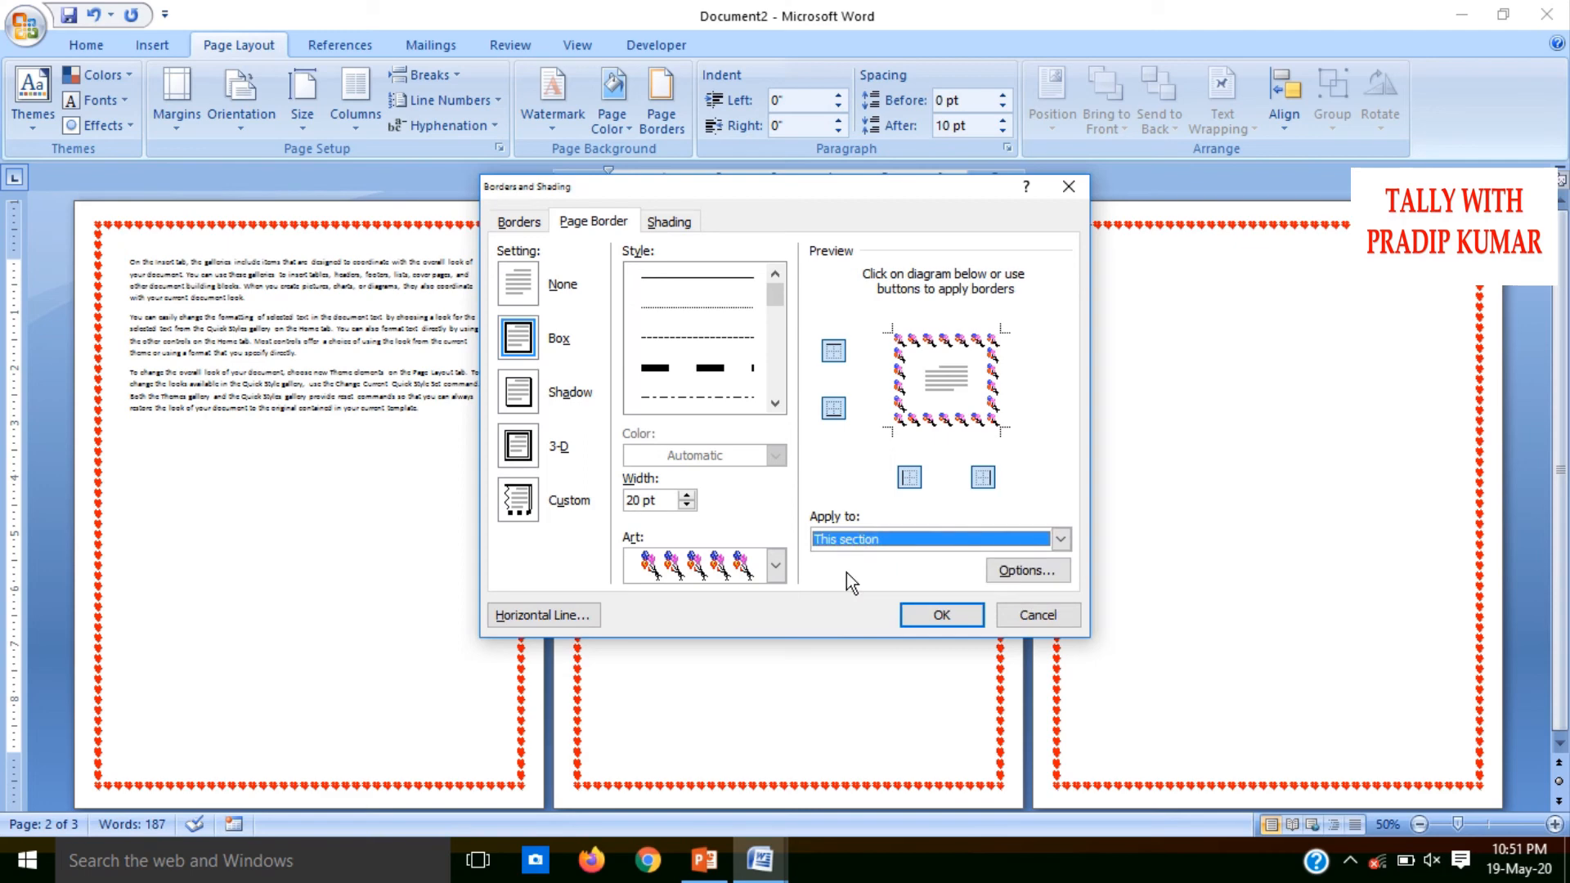
click(936, 615)
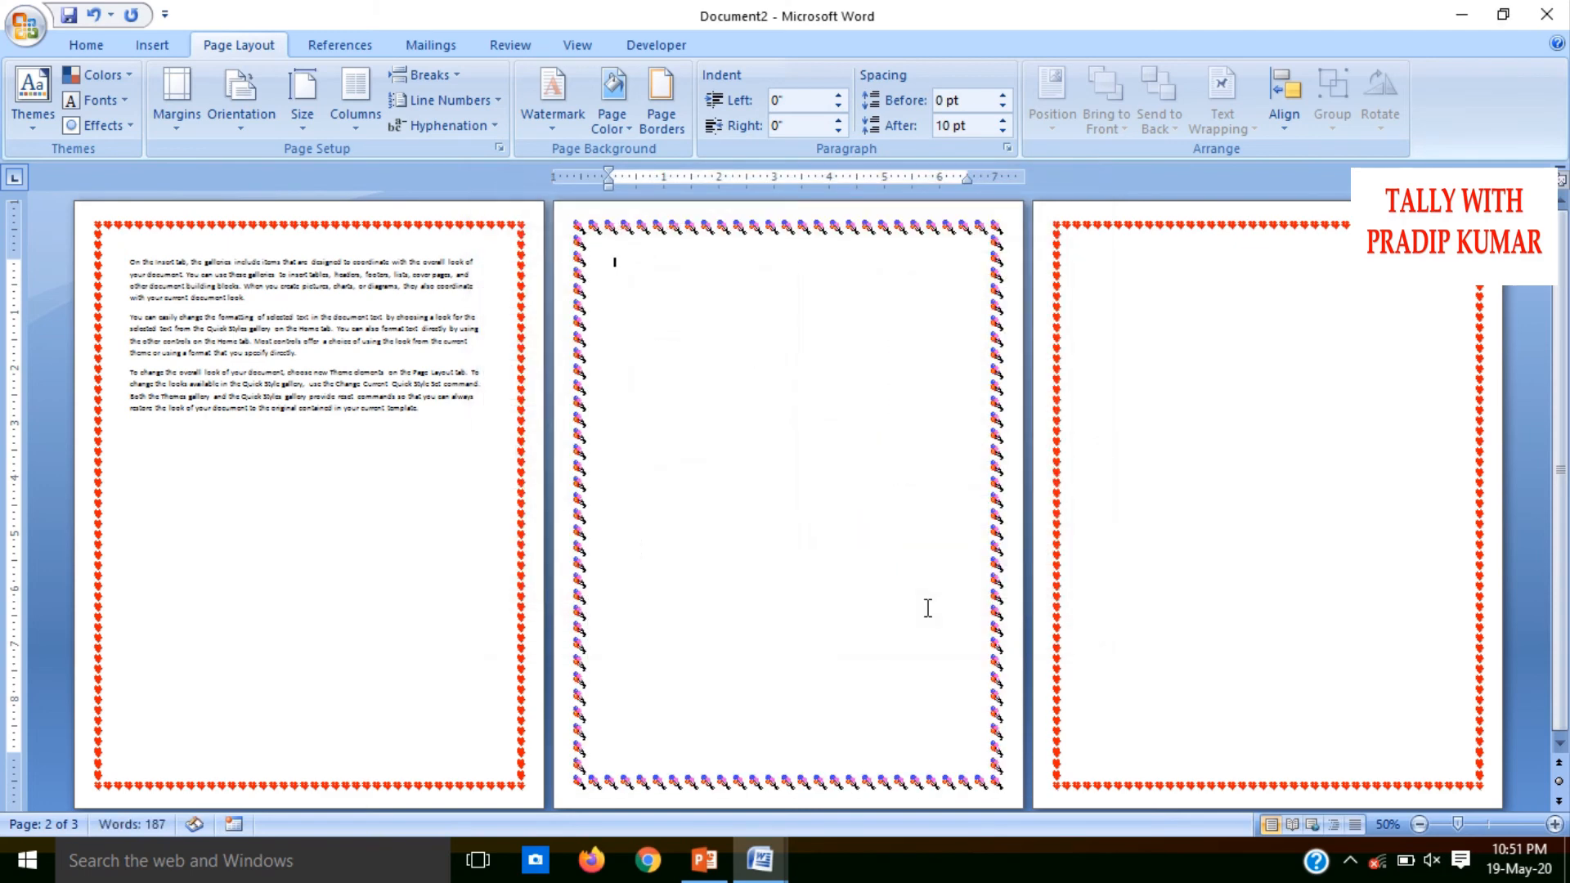
Apply the red map-pin art border at 12 pt width to the third page only, using the This section option
click(1093, 259)
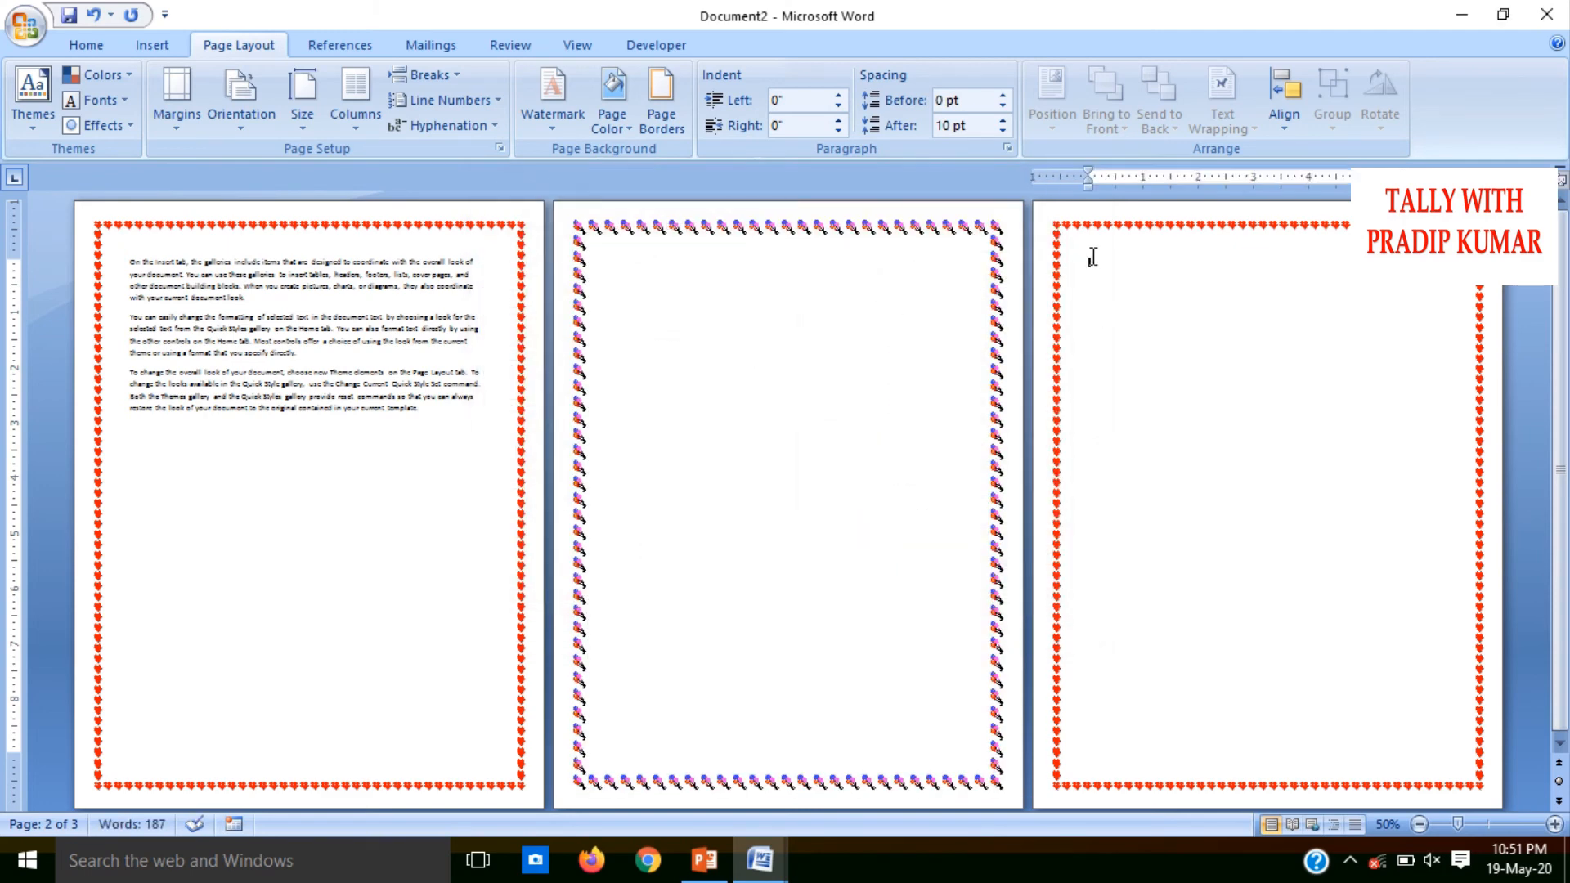
click(650, 104)
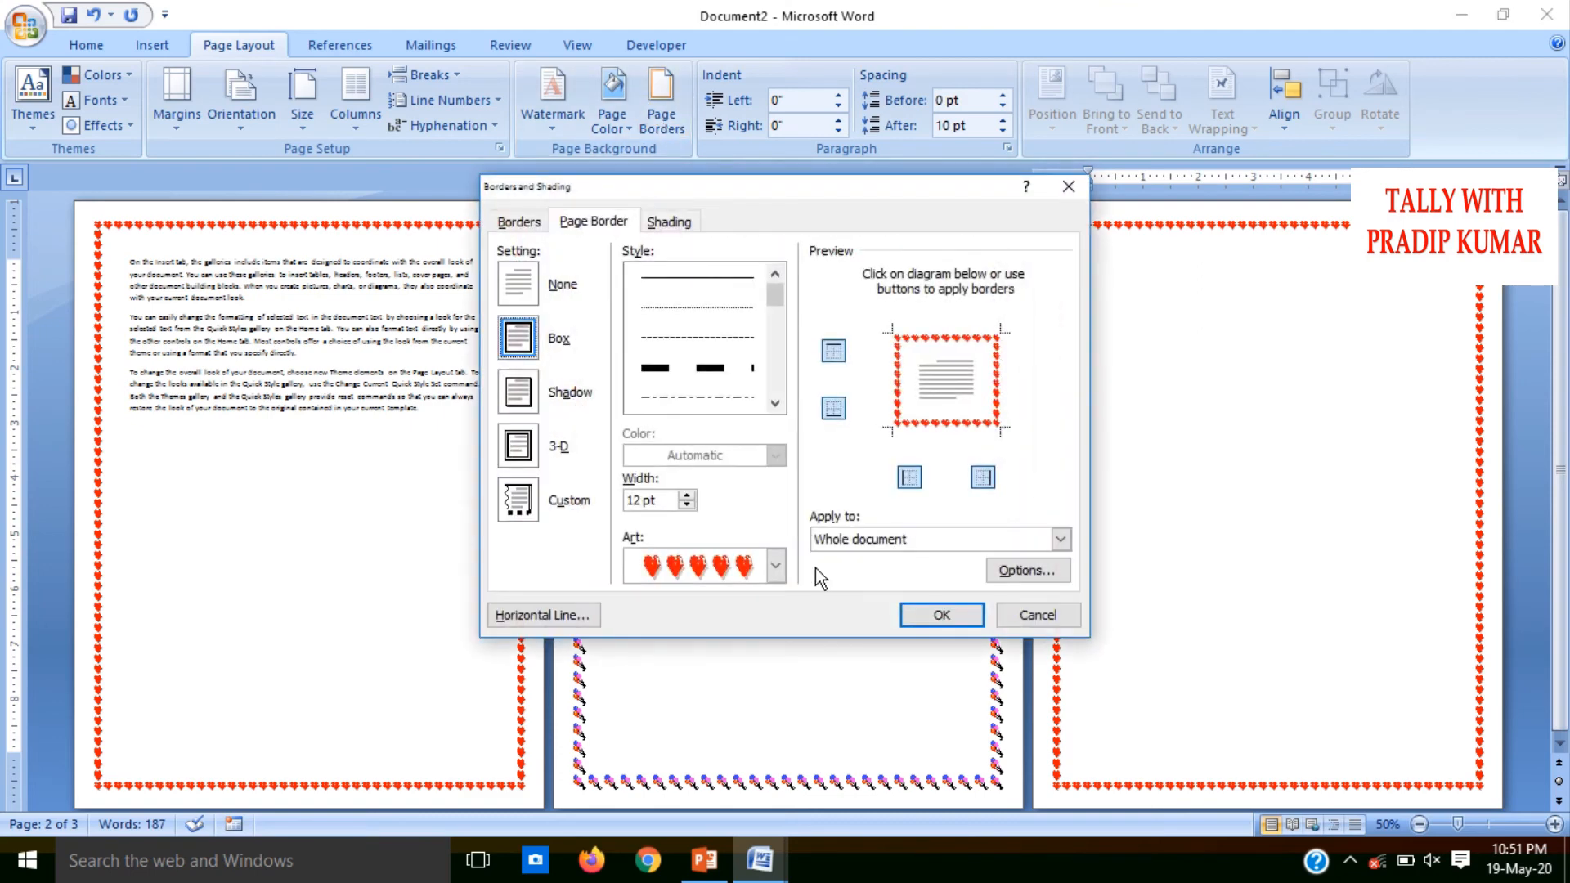
click(776, 564)
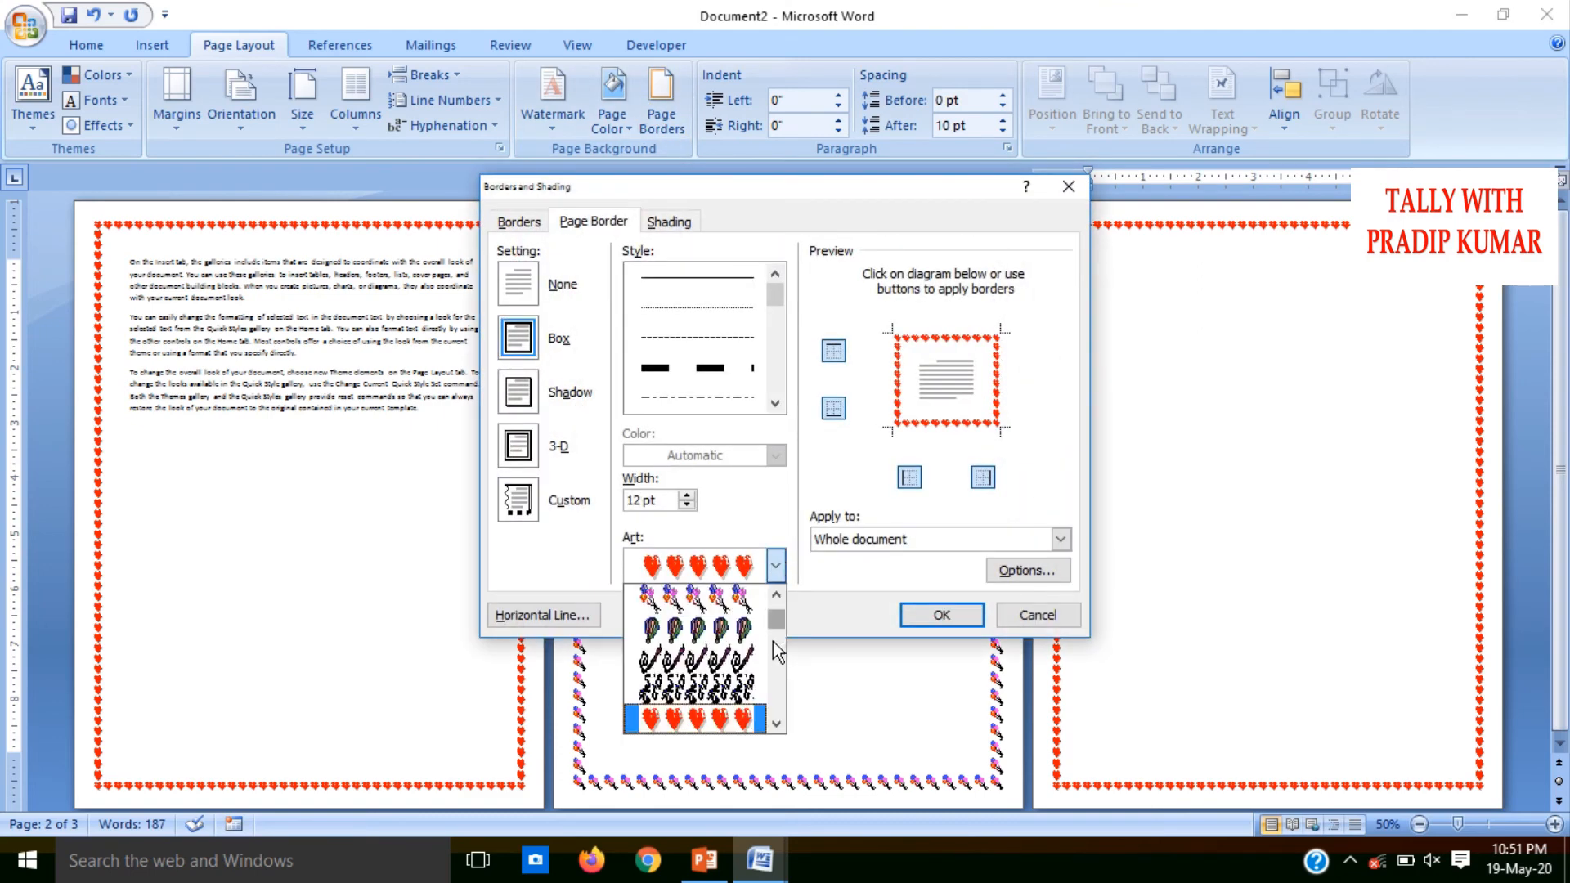
scroll(775, 699, down, 5)
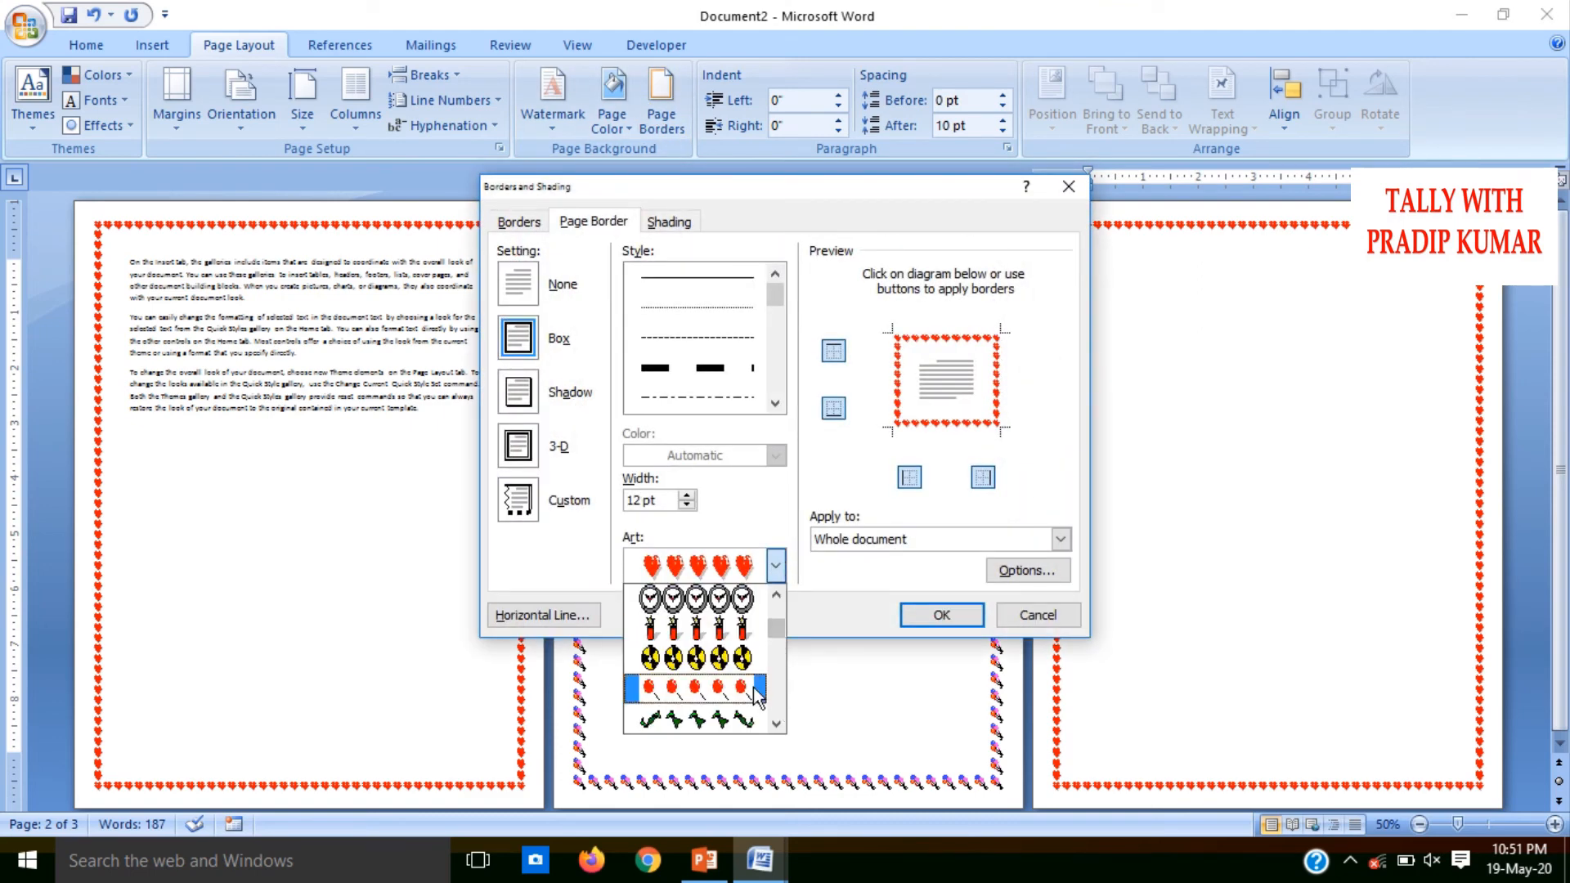
click(755, 689)
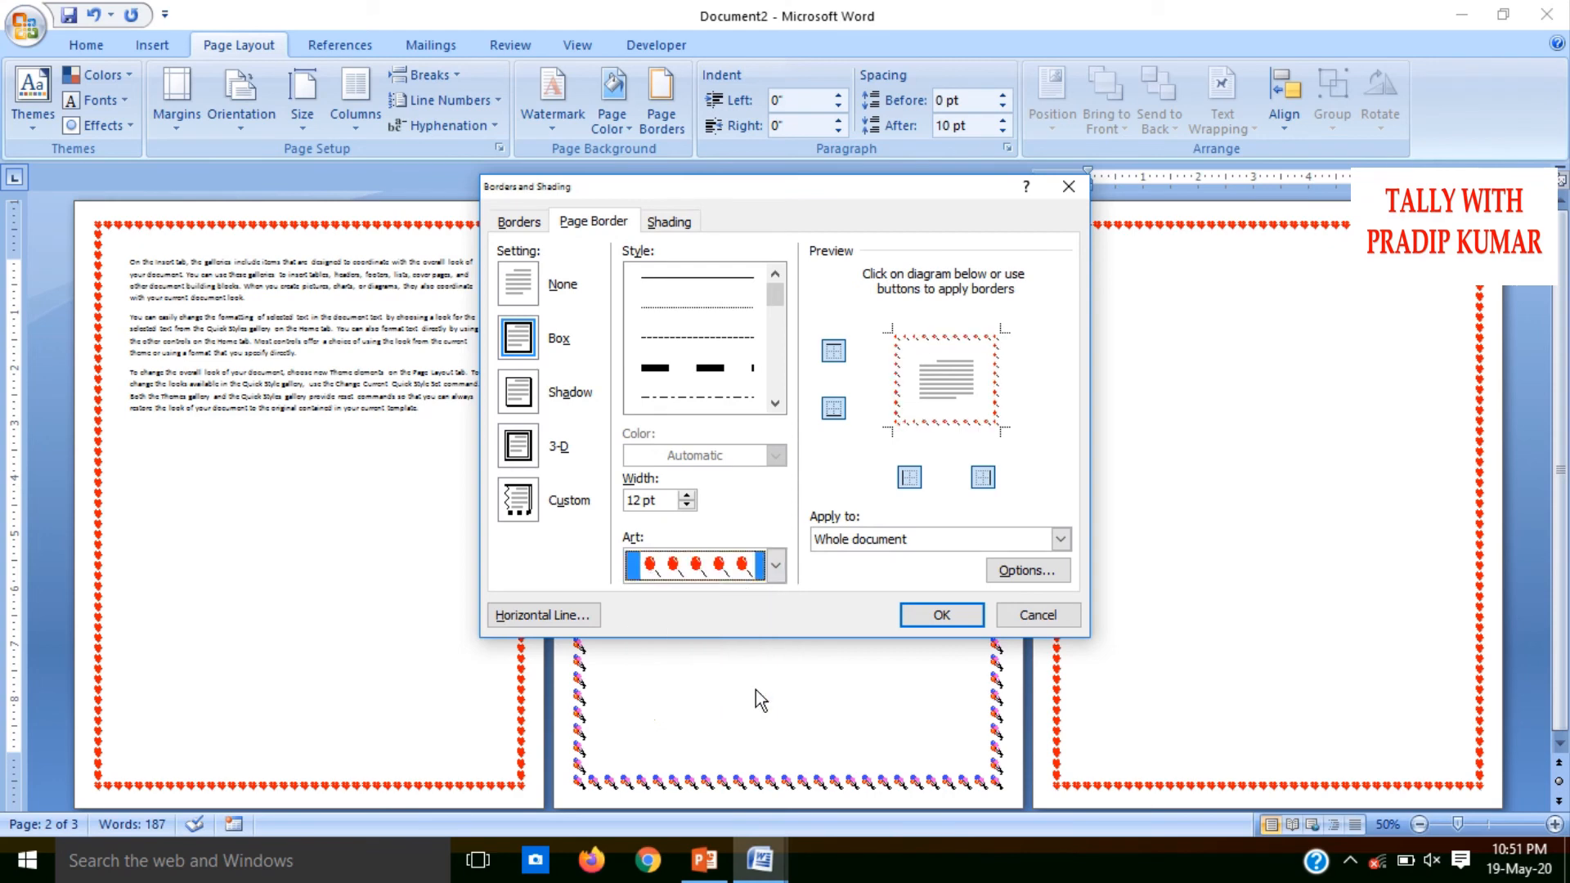
click(879, 539)
click(870, 576)
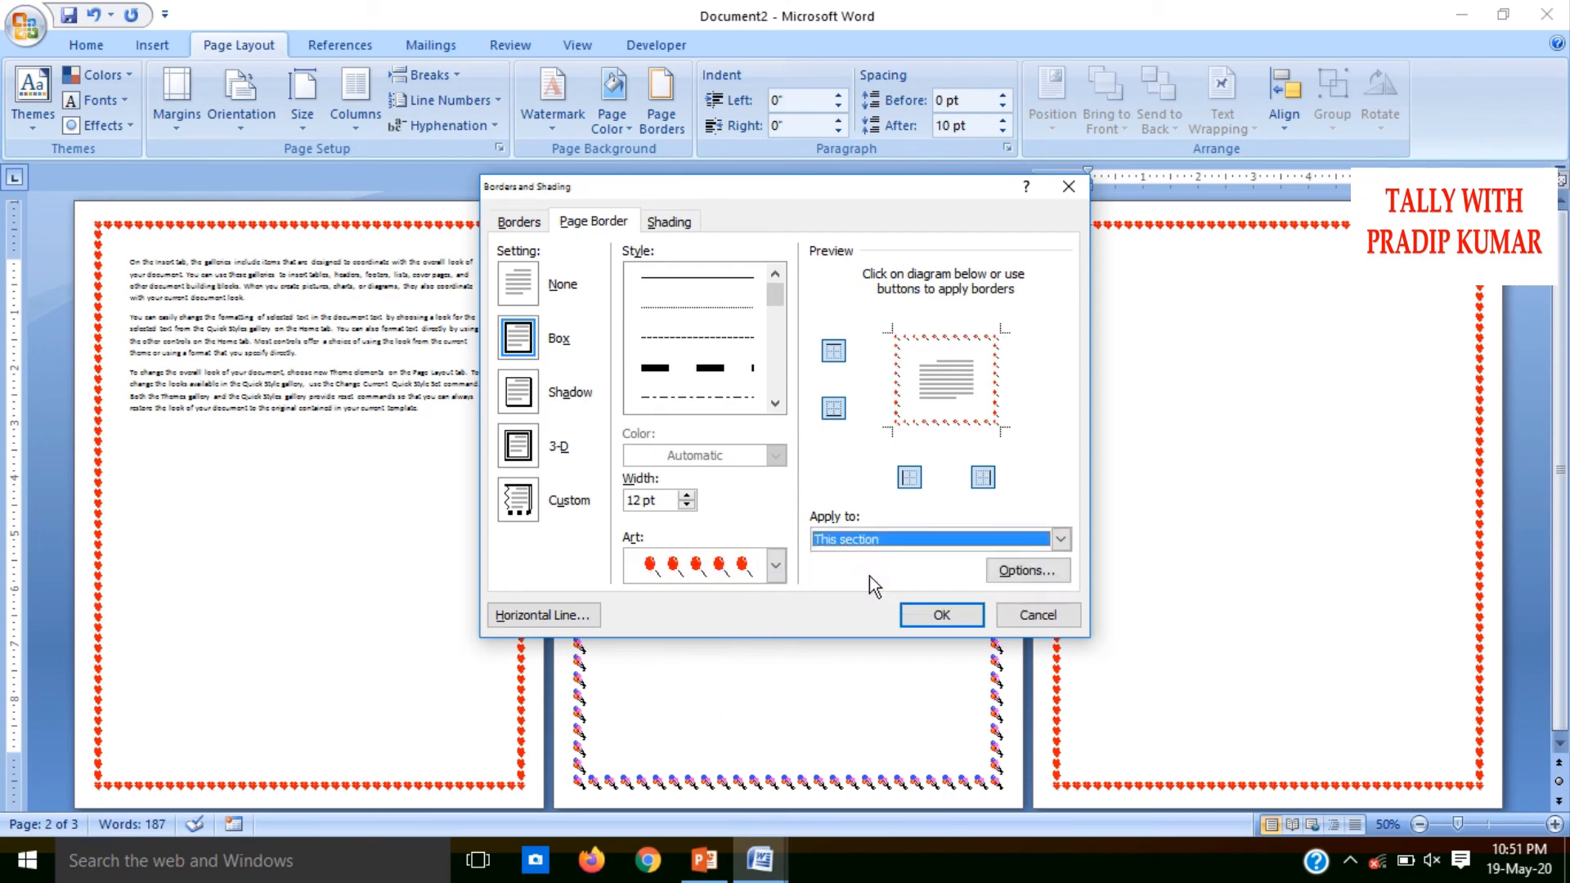
click(921, 614)
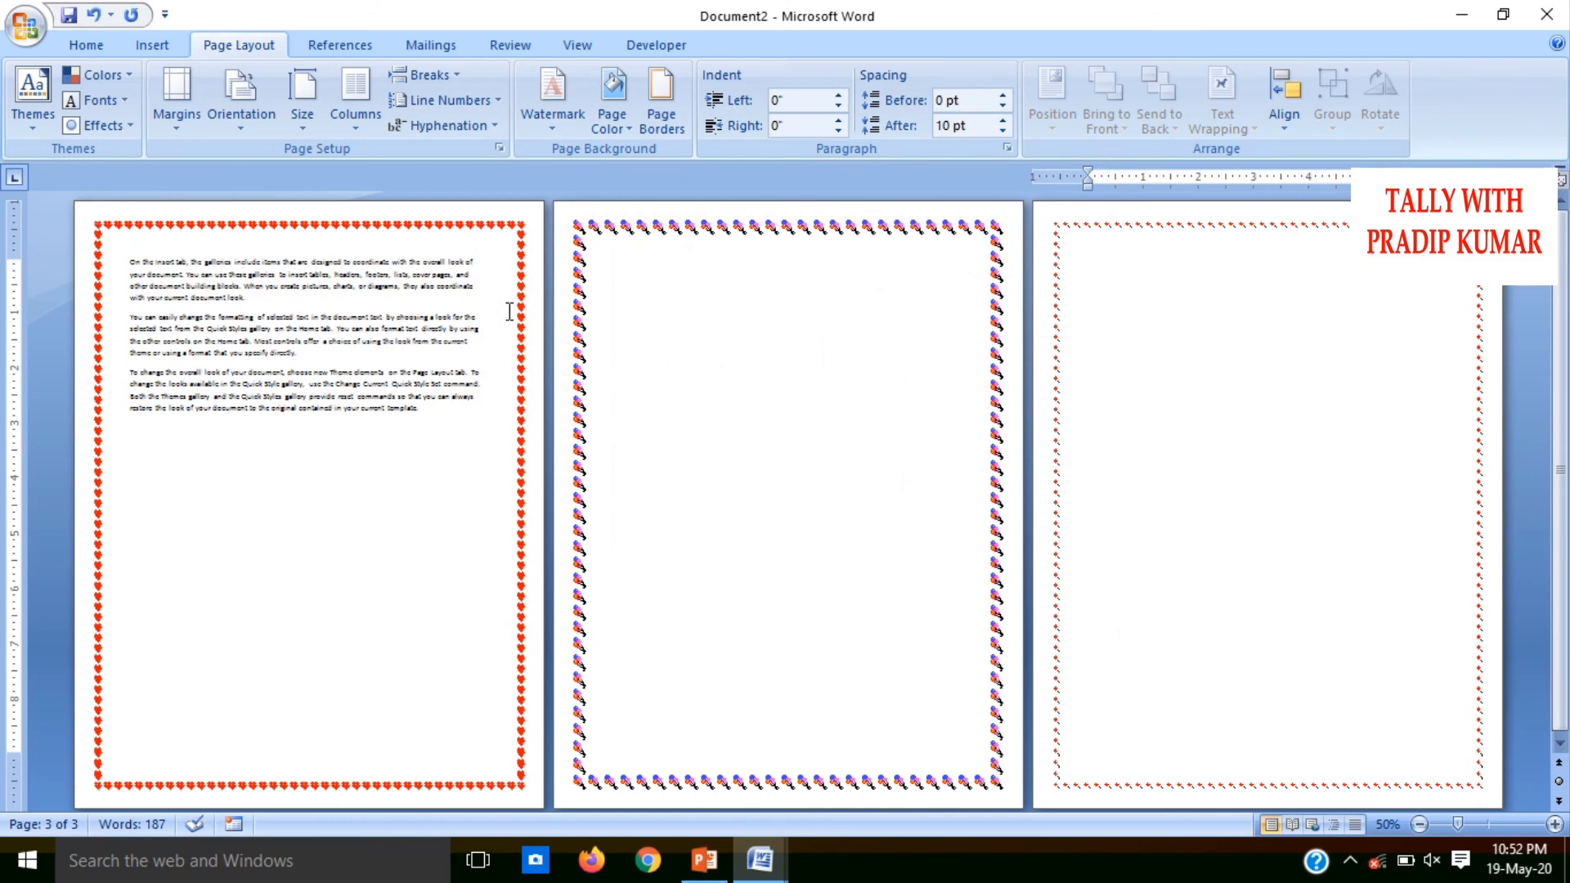
click(661, 106)
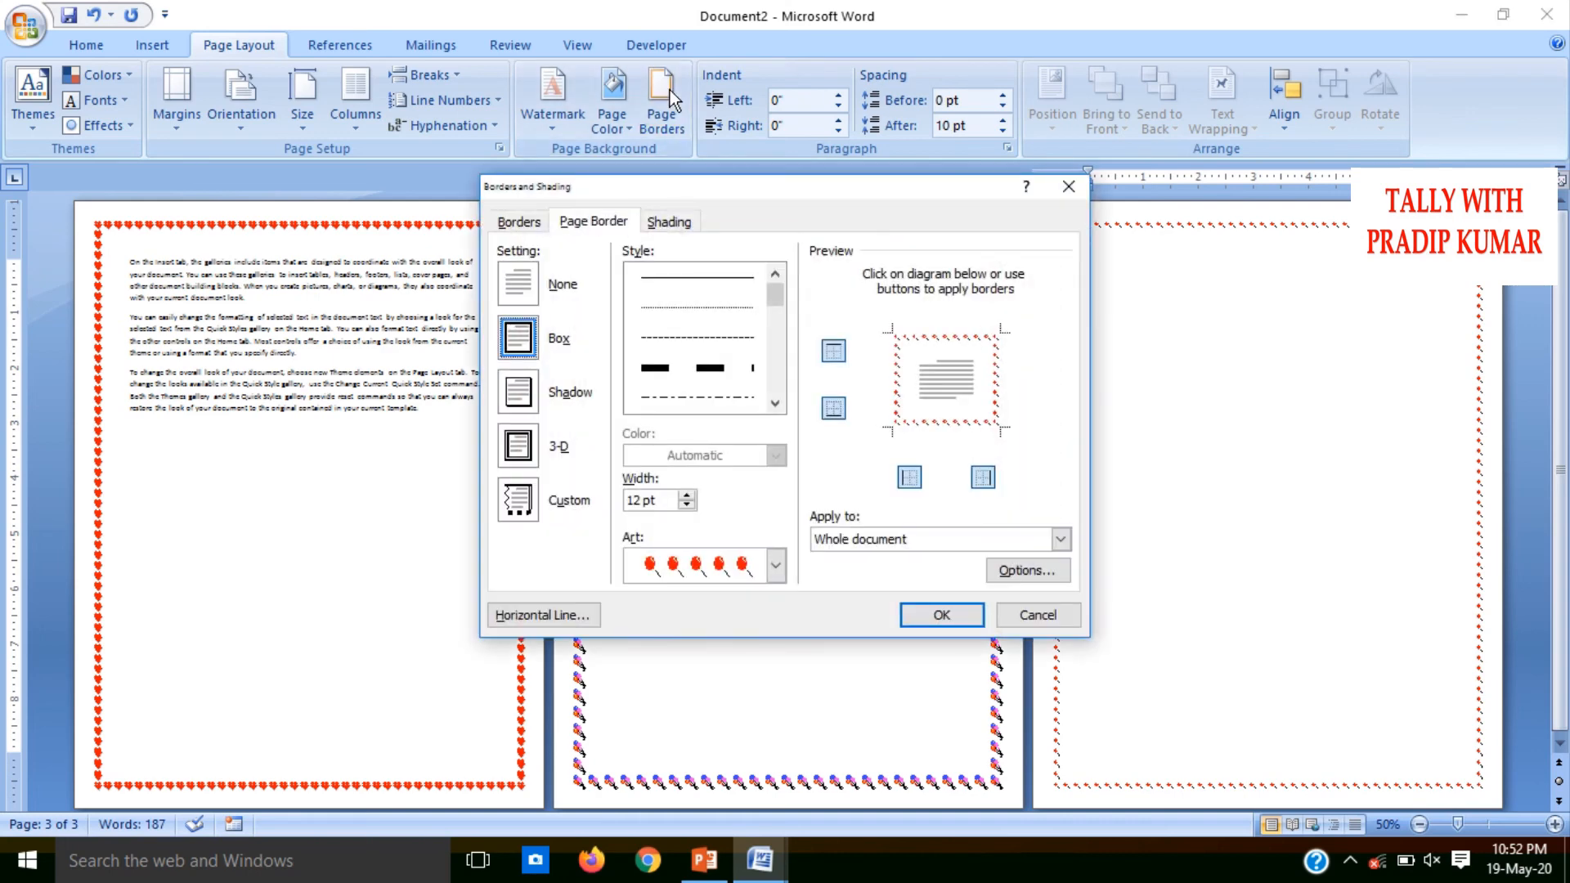
click(519, 222)
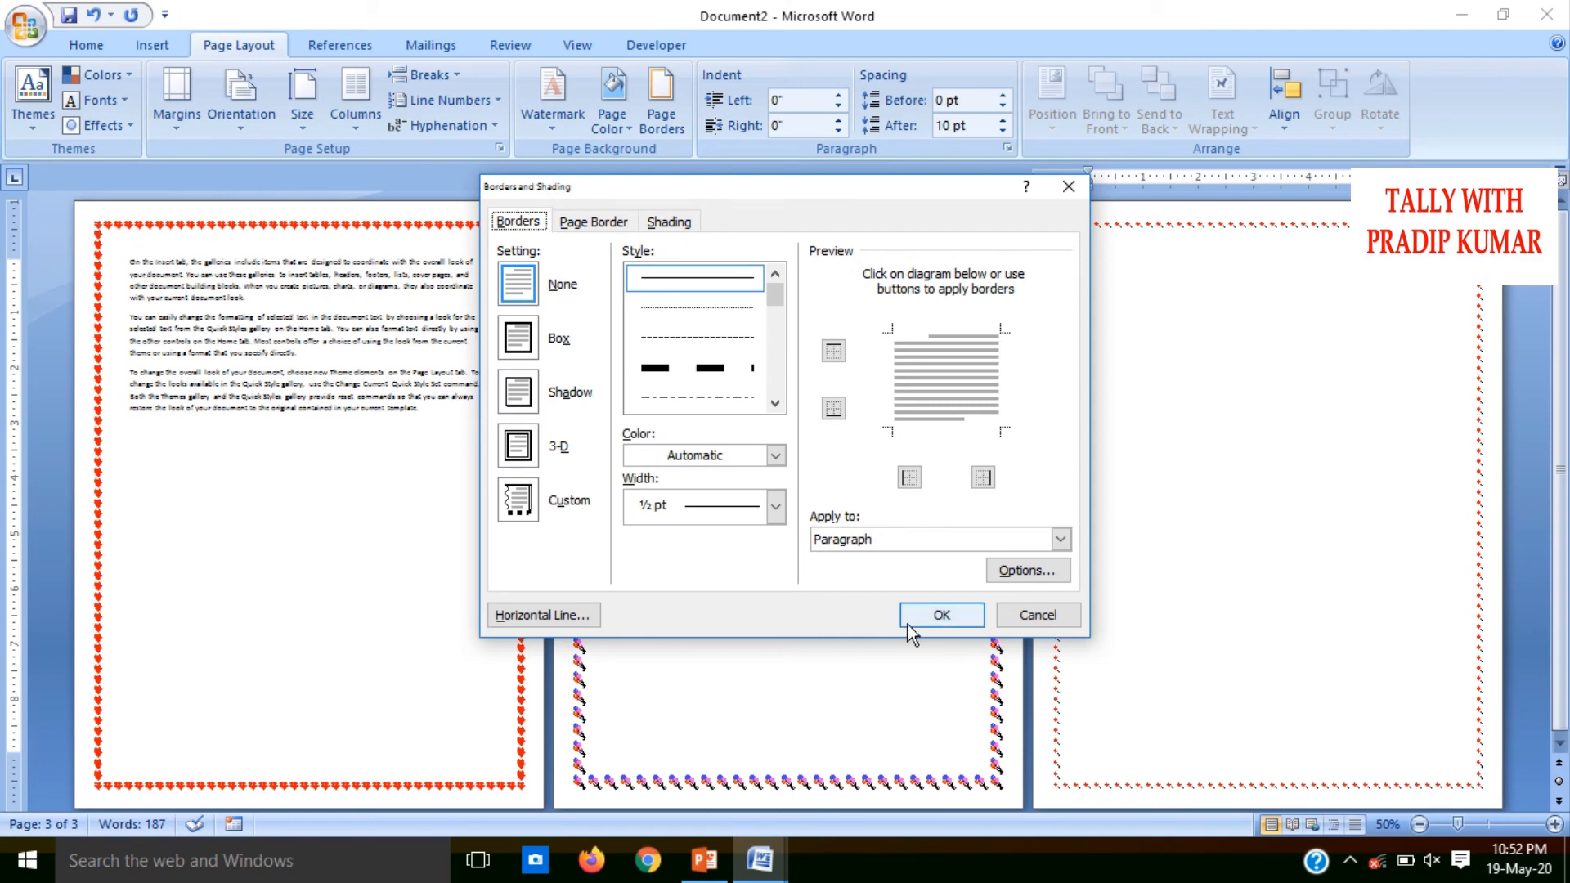
click(1045, 615)
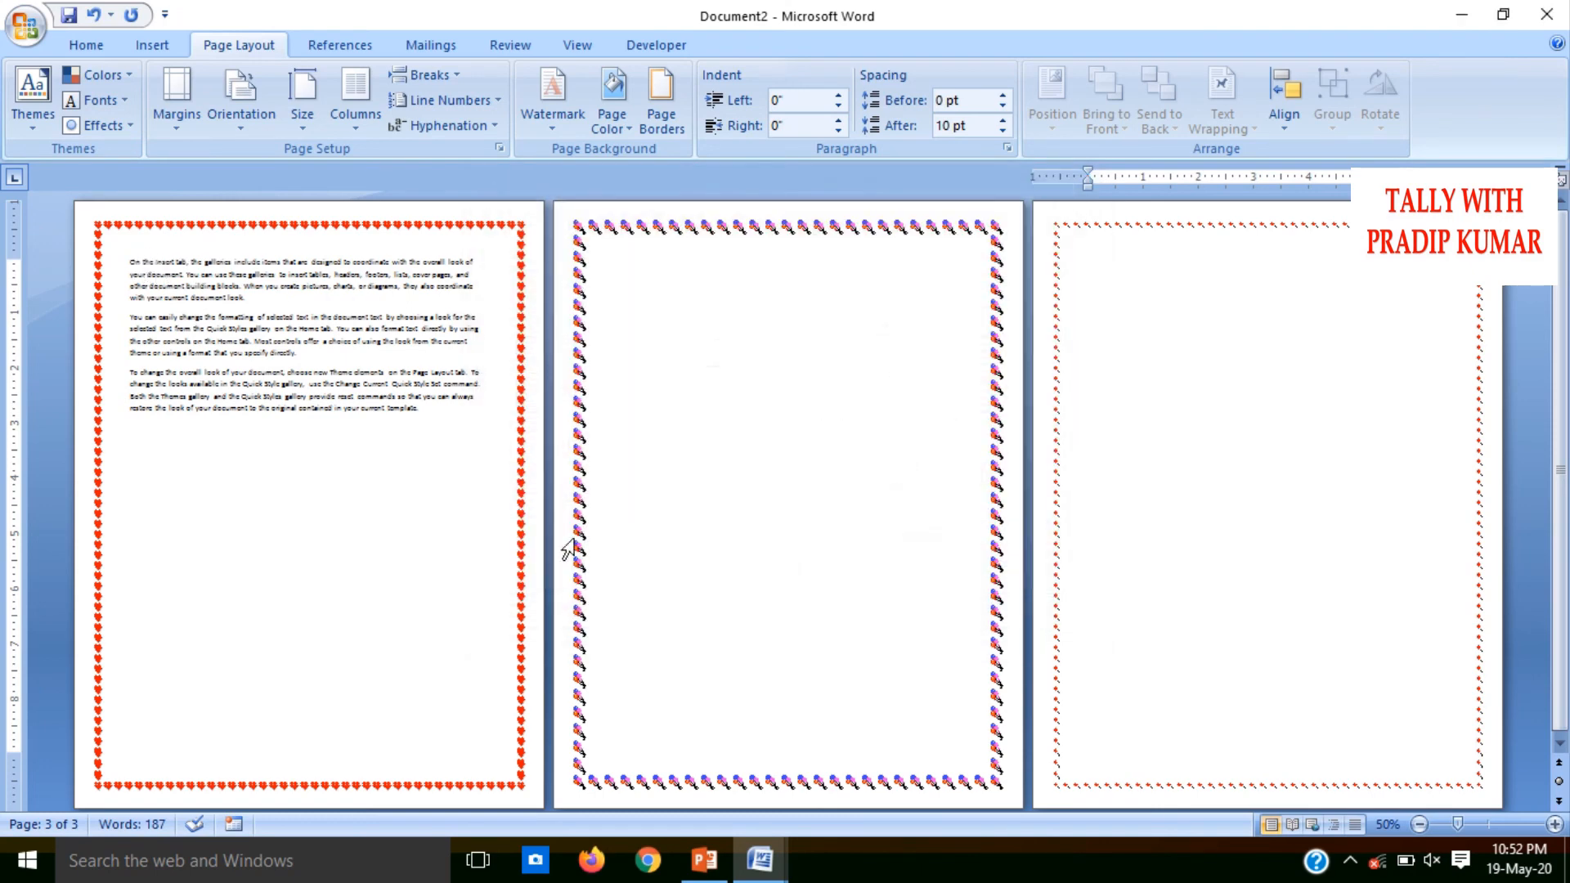
Delete the section breaks and the two blank pages after the sample text, leaving a single page
click(416, 508)
key(Delete)
key(Delete)
key(Delete)
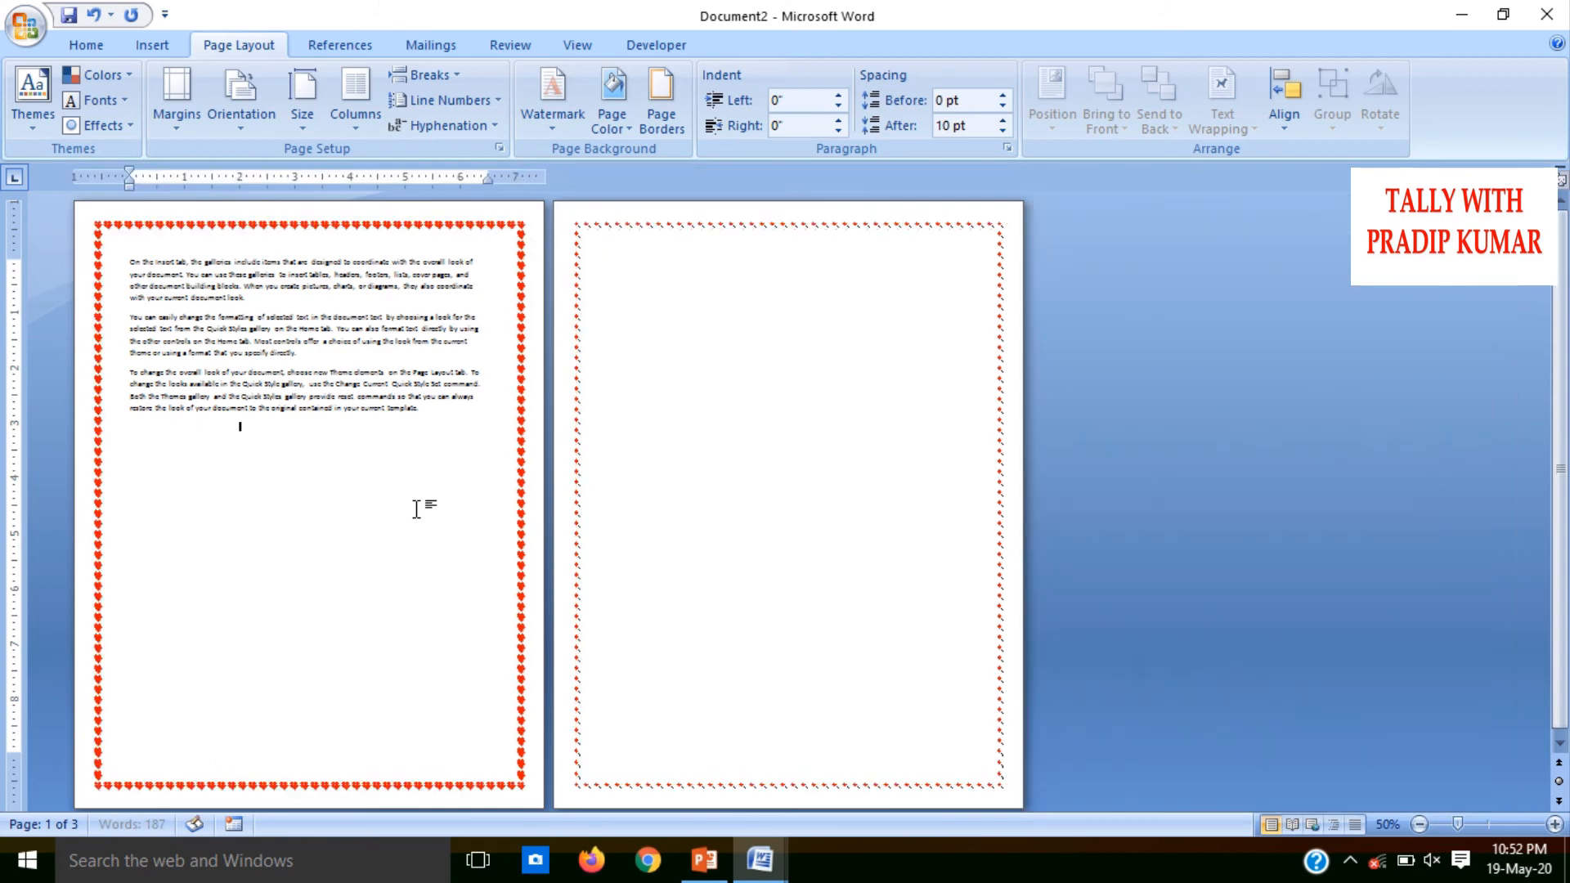
key(BackSpace)
key(BackSpace)
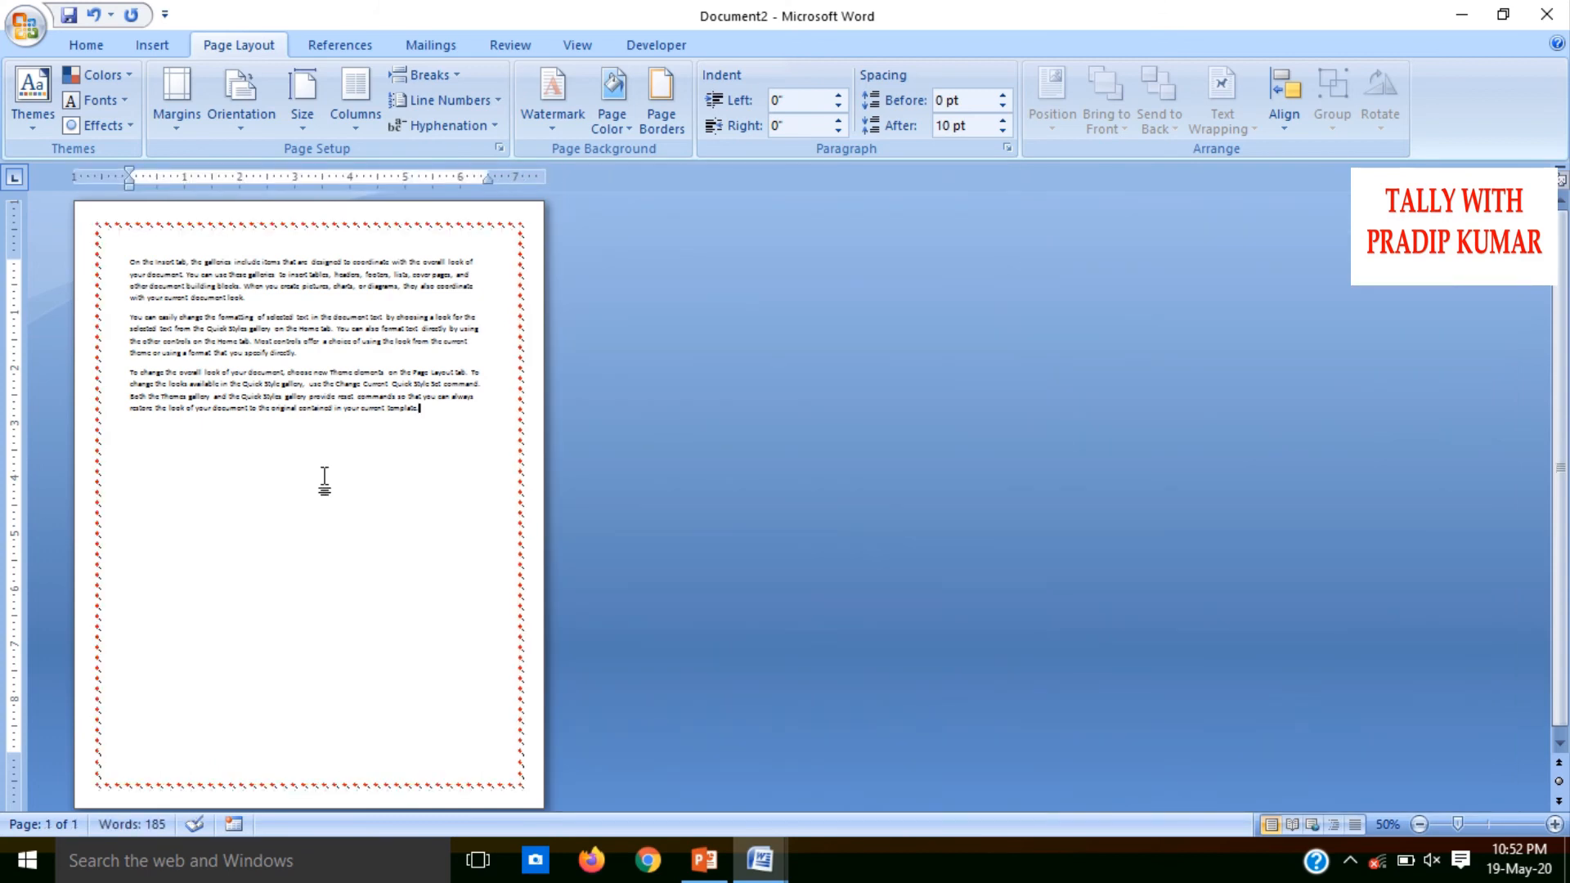
Select the first paragraph and configure a Box paragraph border with a 1½ pt line width for it
ctrl+scroll(323, 482, up, 6)
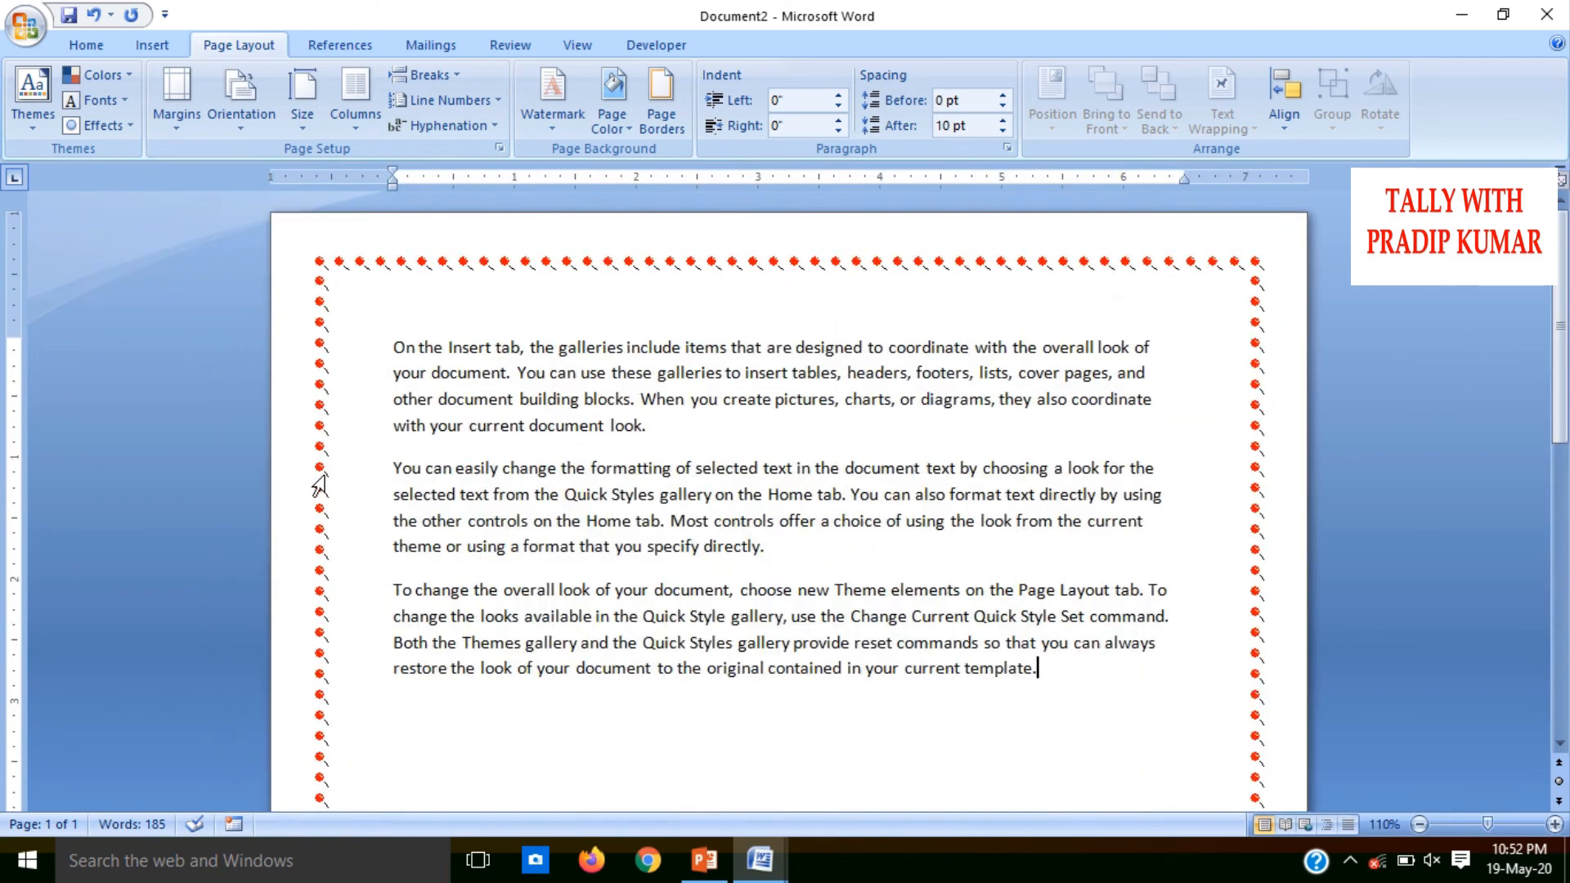
drag(660, 439, 405, 331)
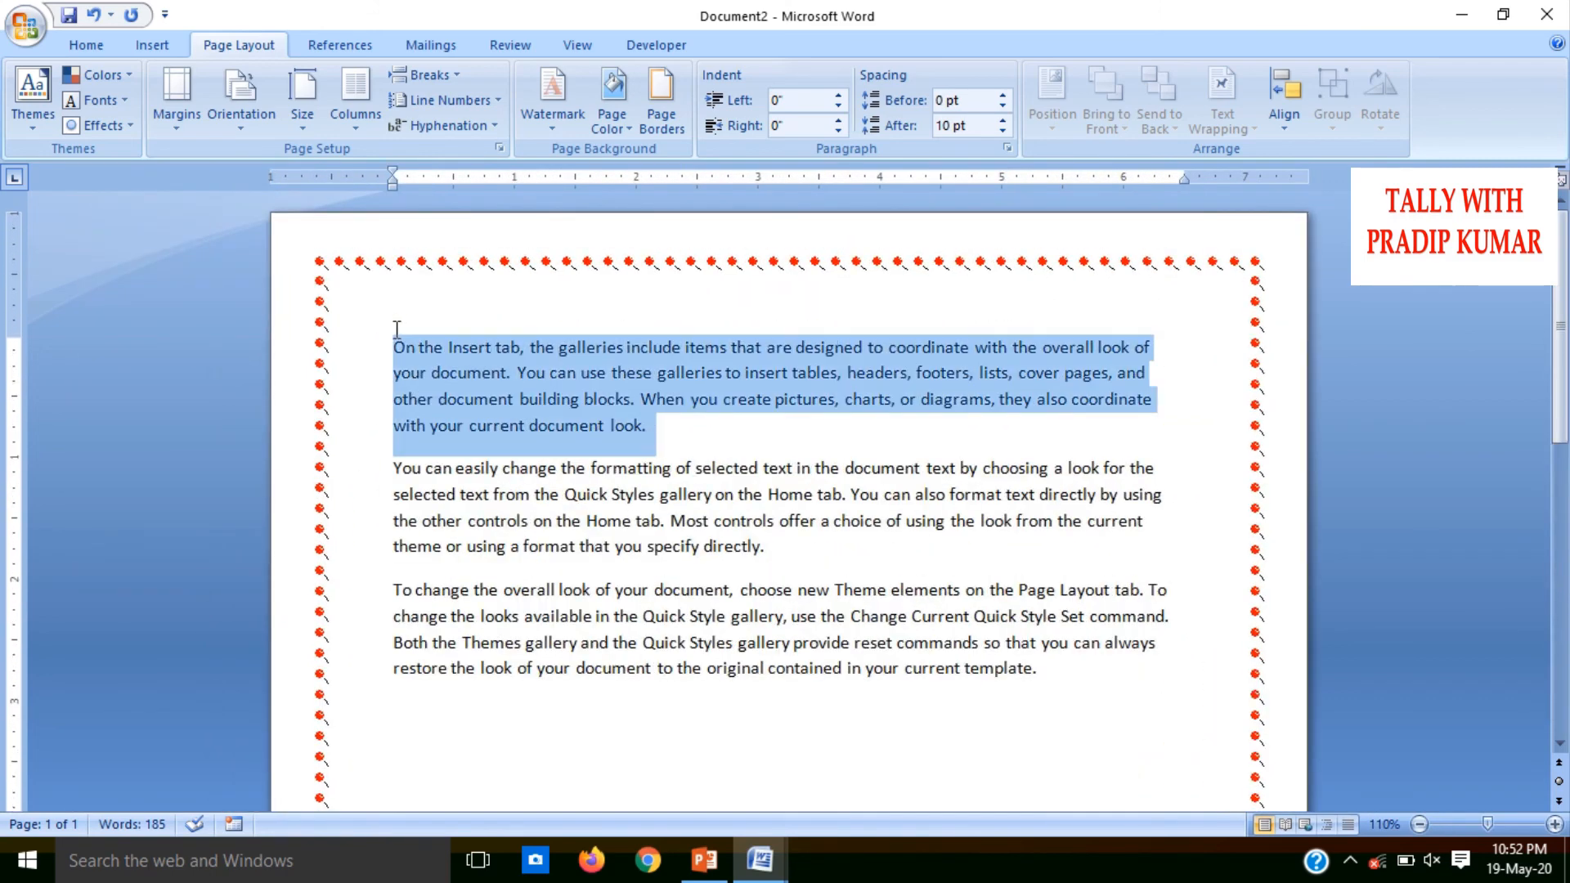
click(640, 114)
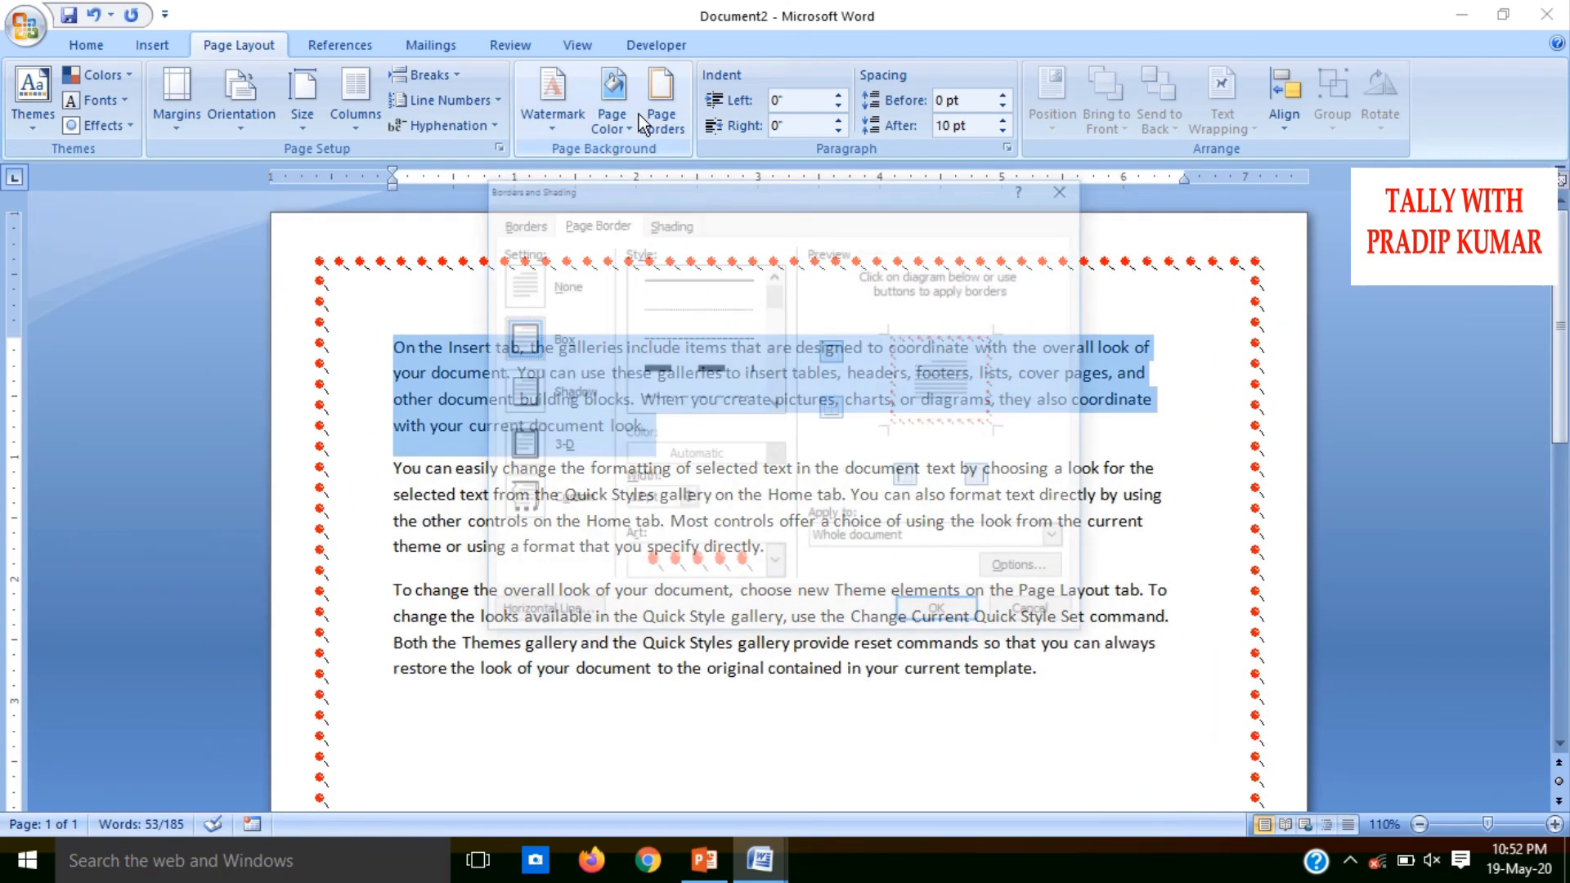
click(521, 226)
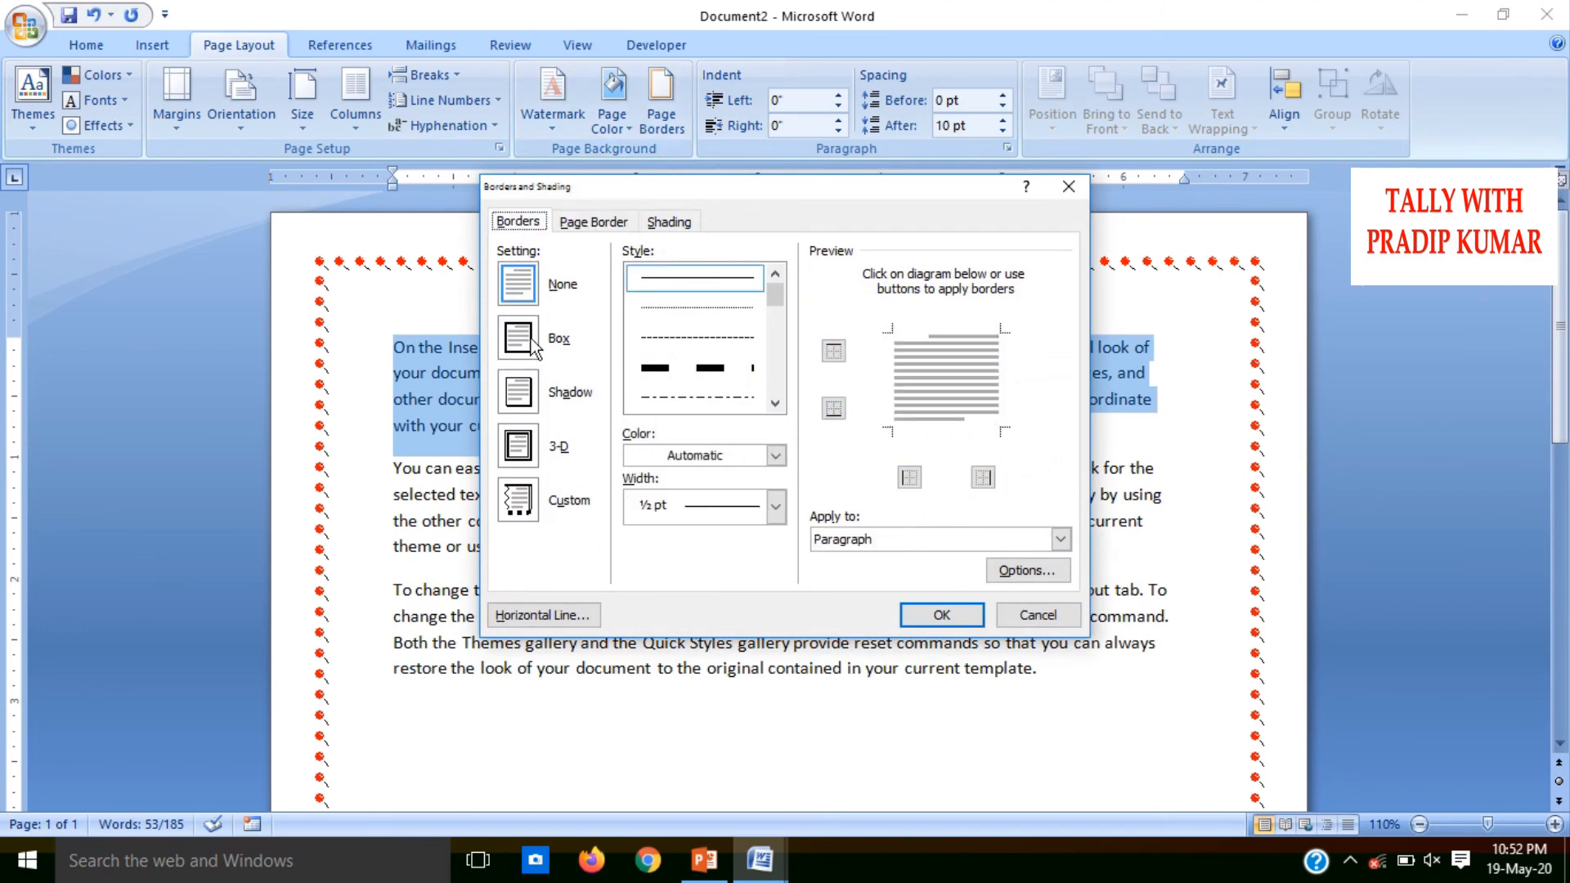
click(530, 343)
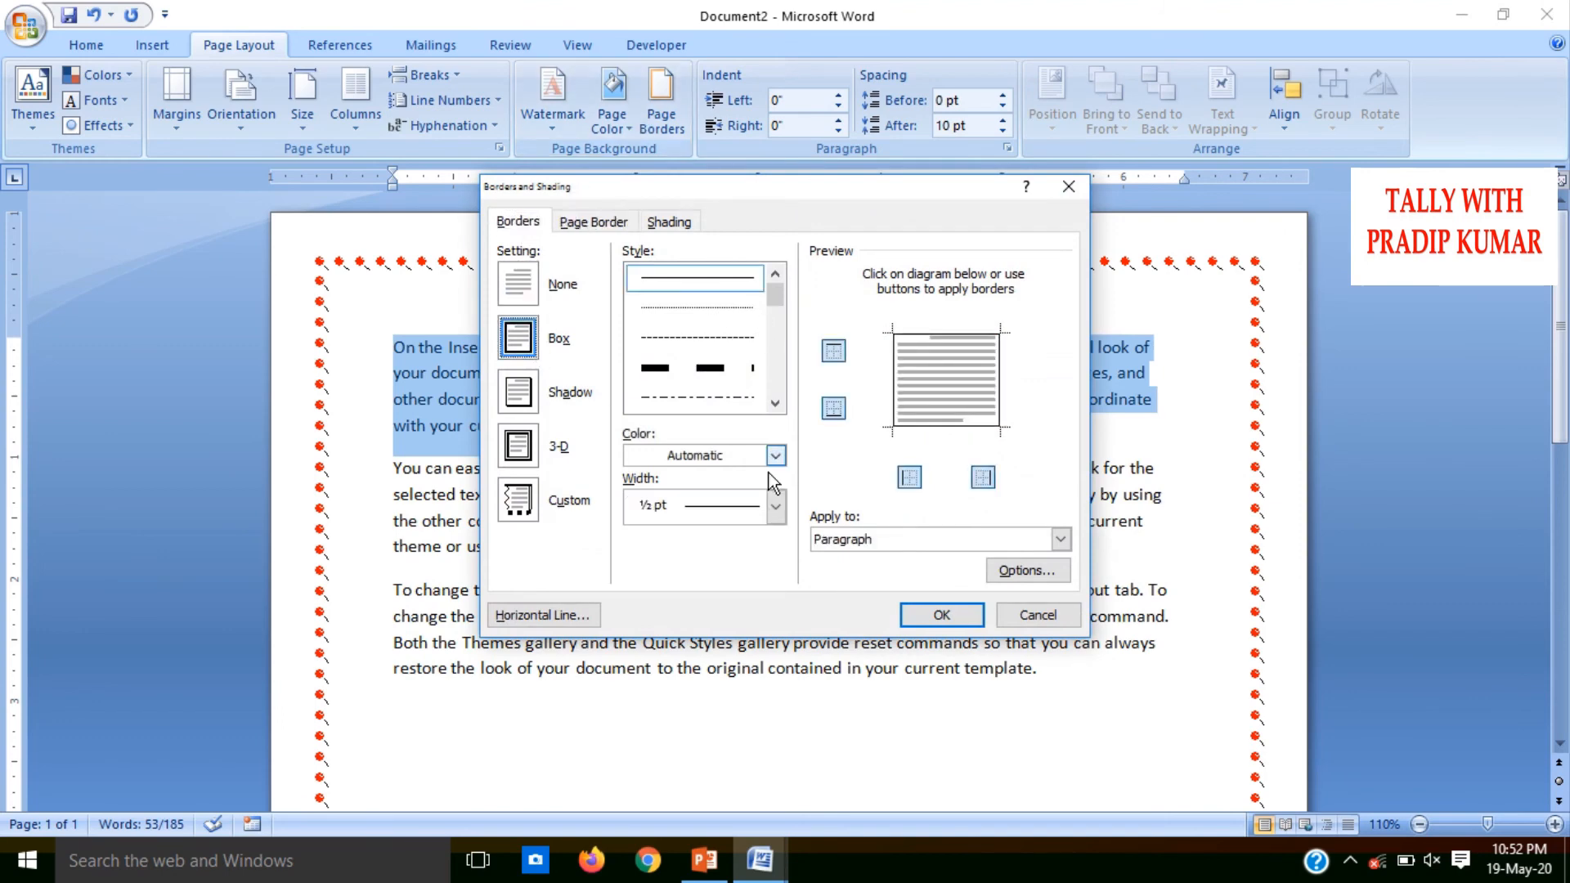
click(776, 505)
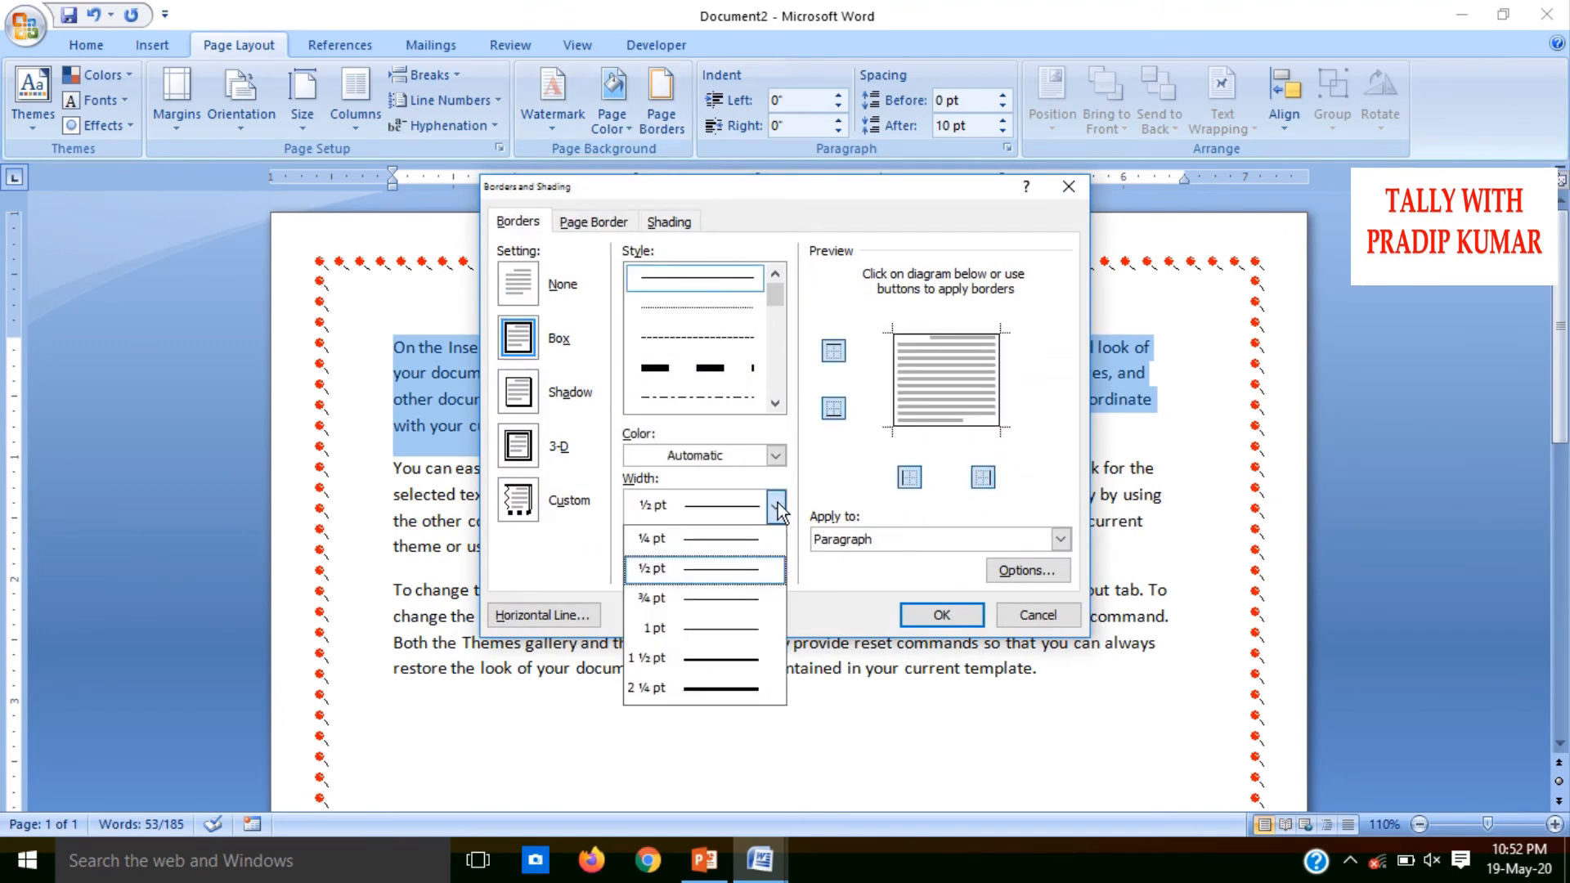
click(732, 674)
Set the first paragraph's border color to the standard green and apply the border
click(775, 455)
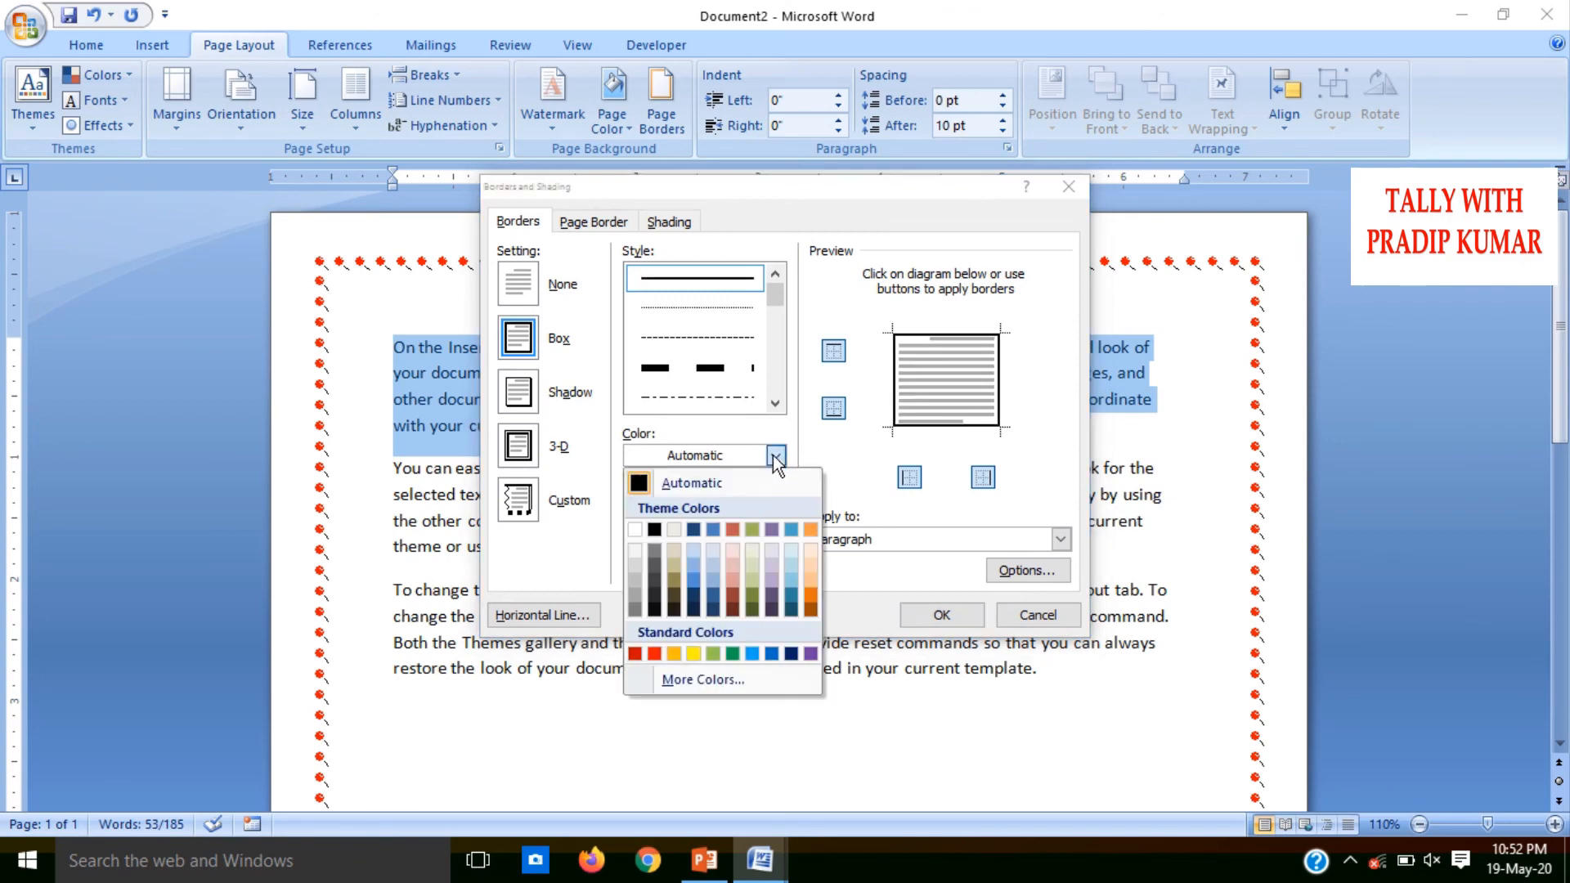
click(655, 654)
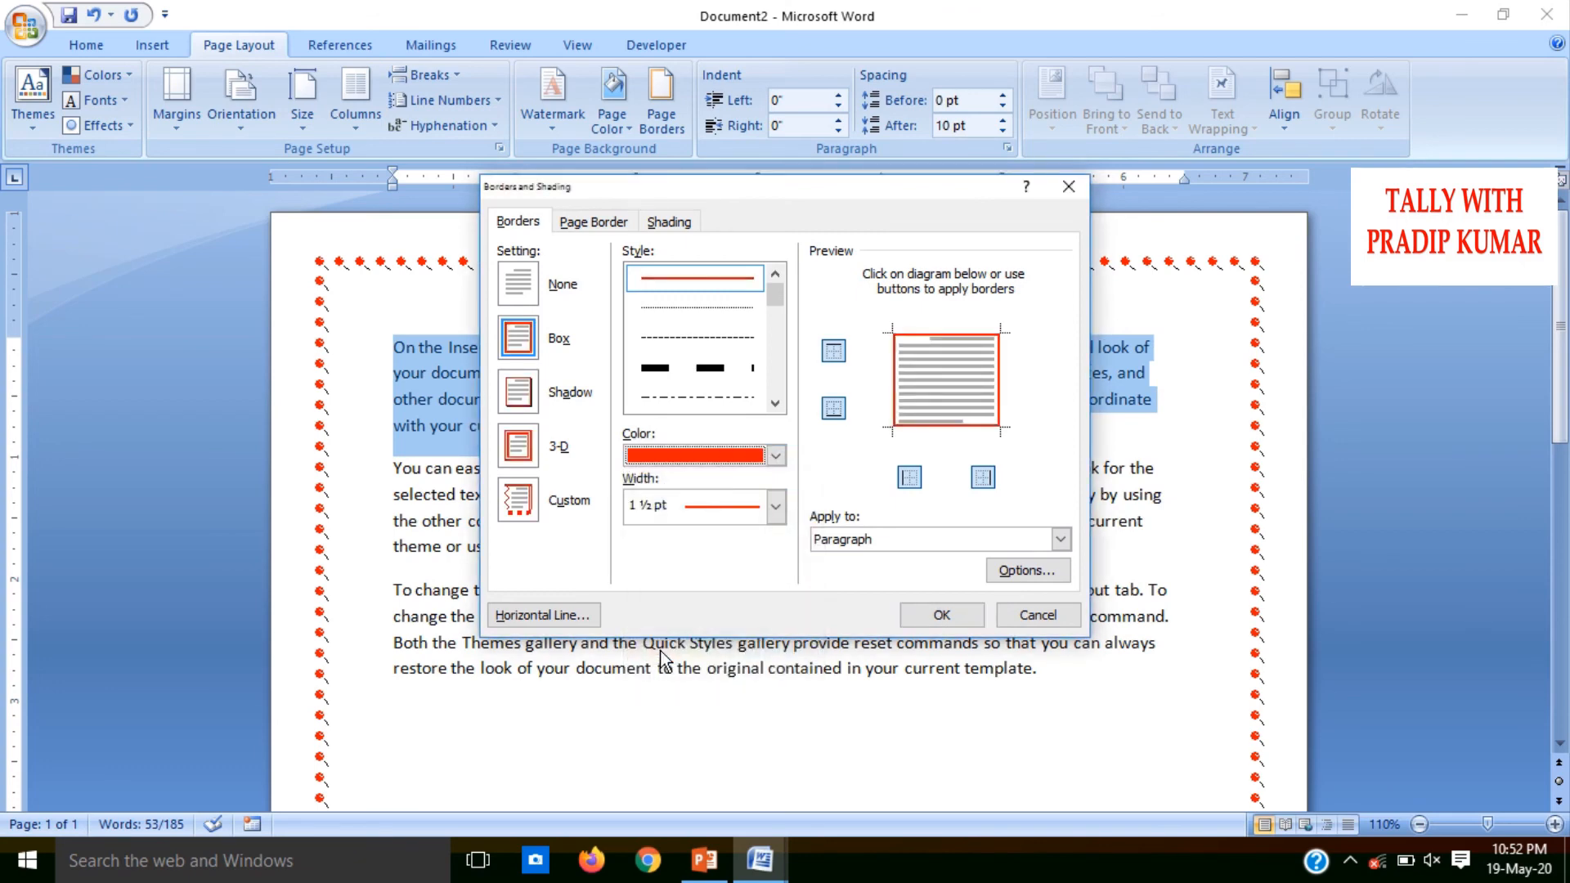
click(776, 456)
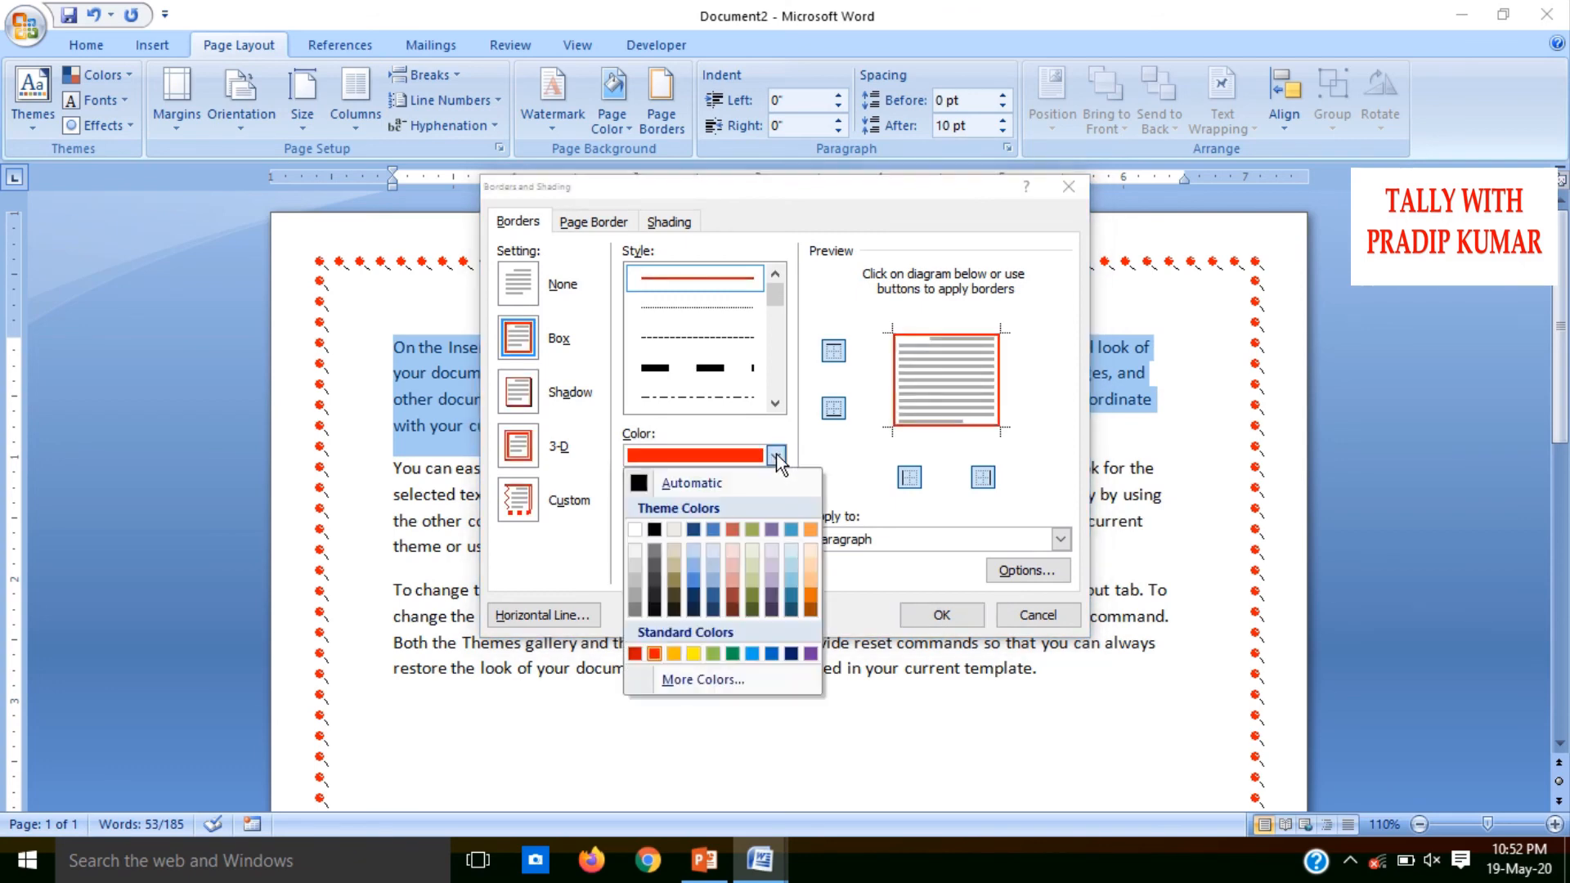
click(740, 658)
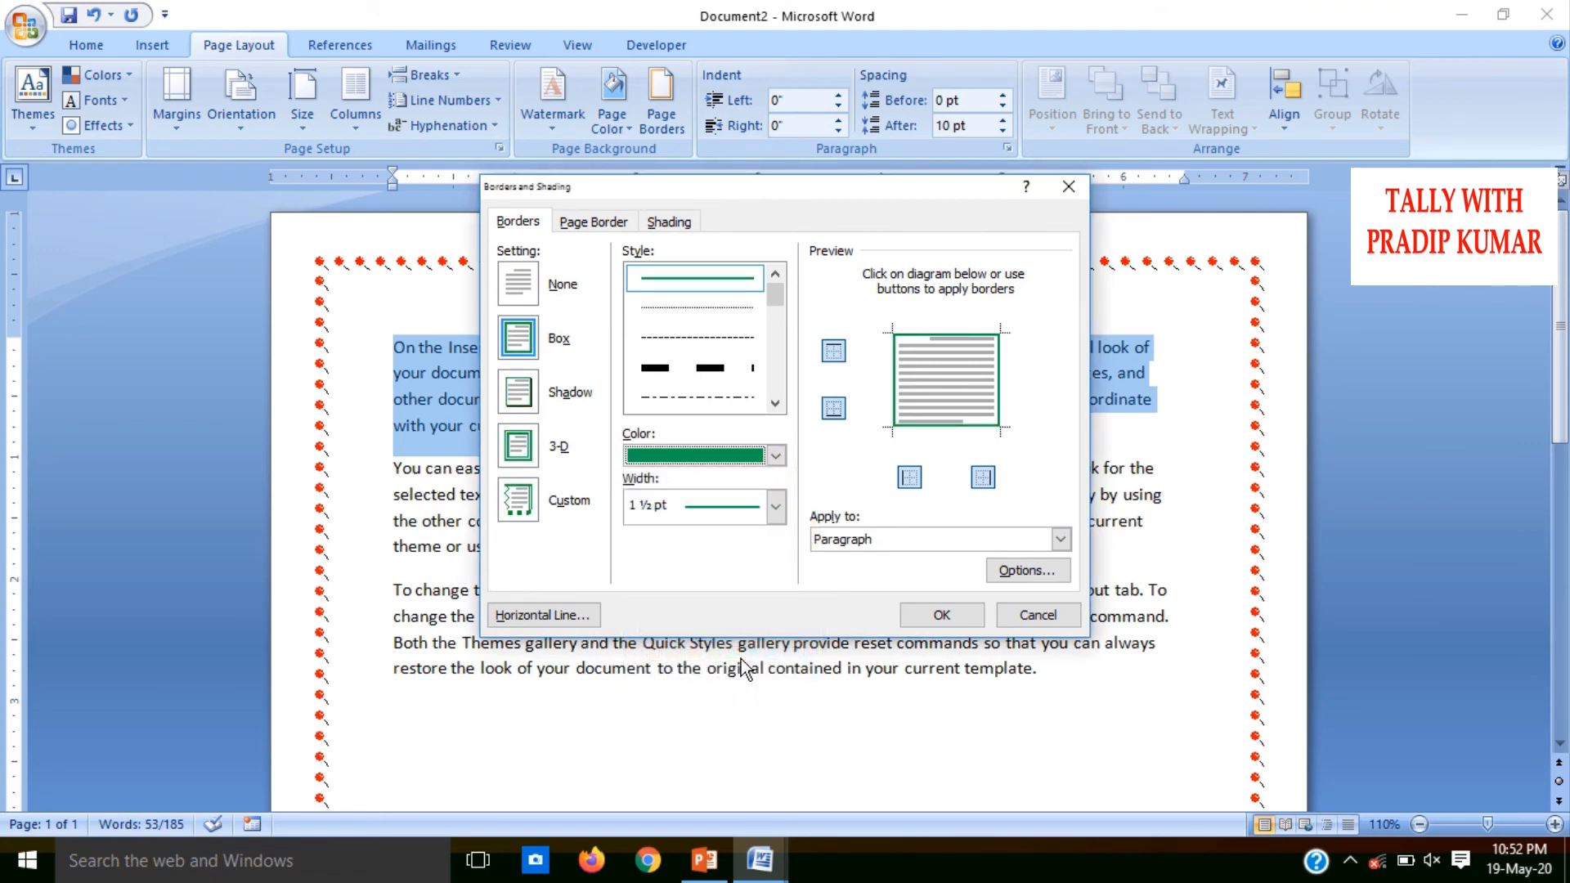
click(952, 615)
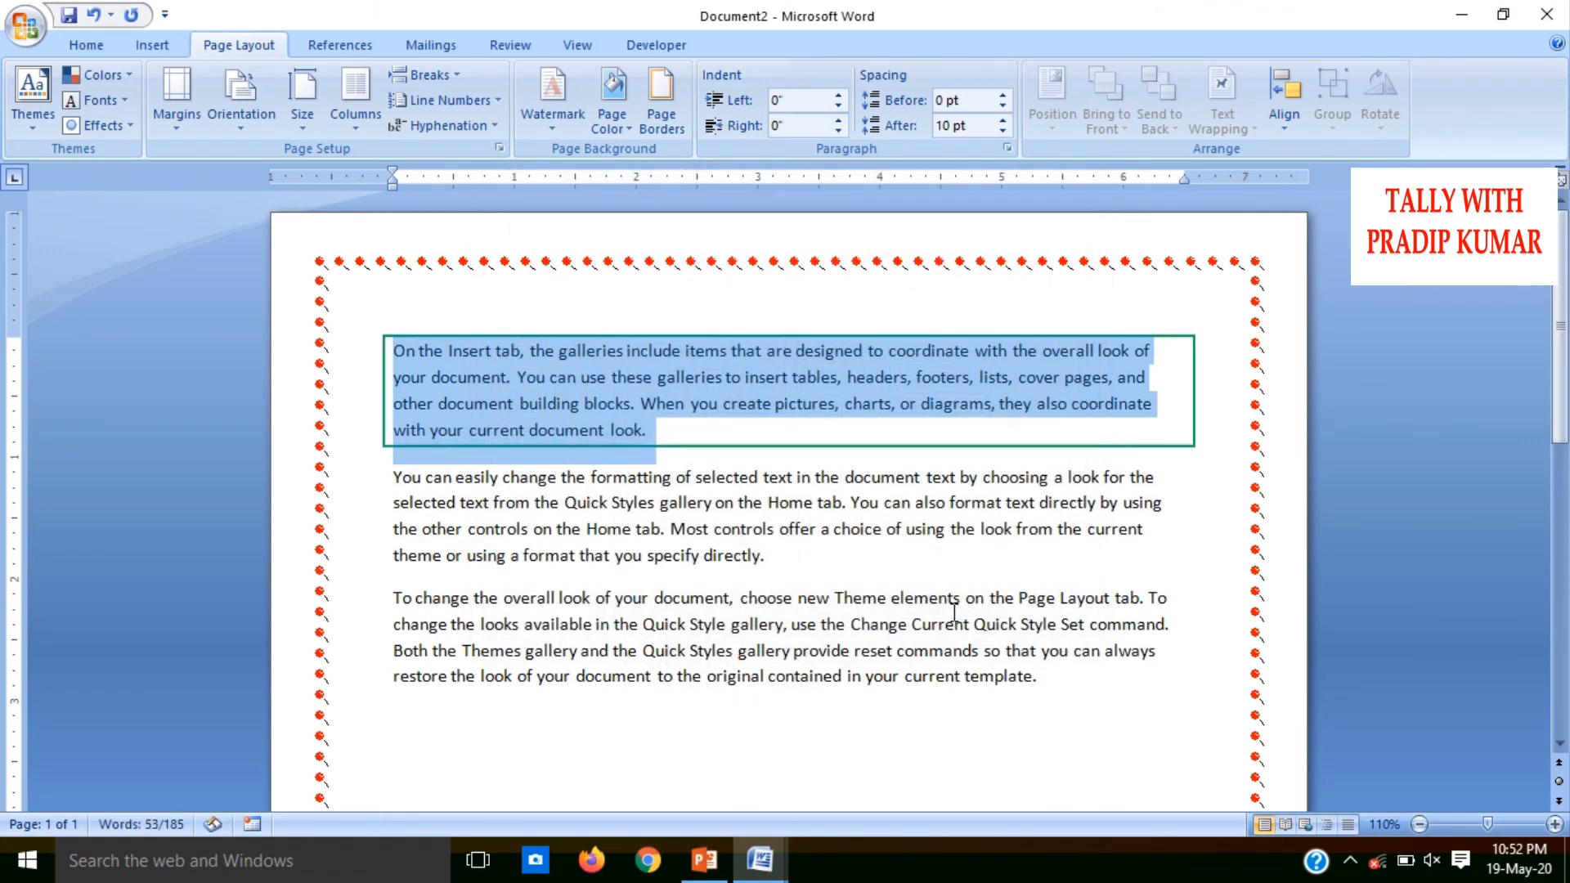
click(705, 448)
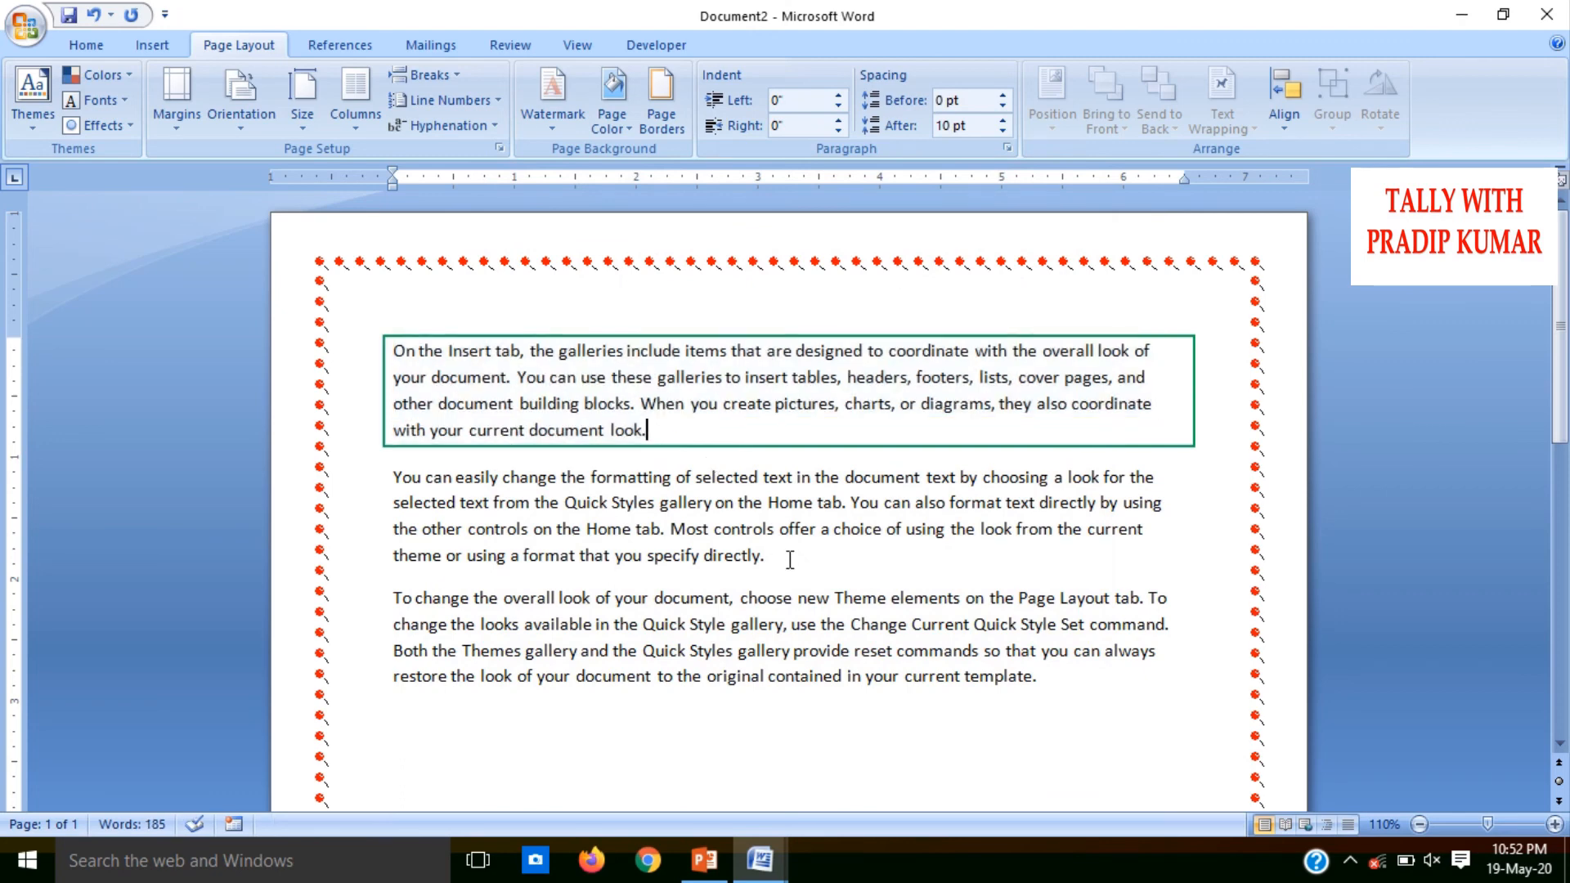
Add a purple 1½ pt border to the second paragraph by enabling its top, bottom, left and right edges individually
drag(766, 556, 383, 483)
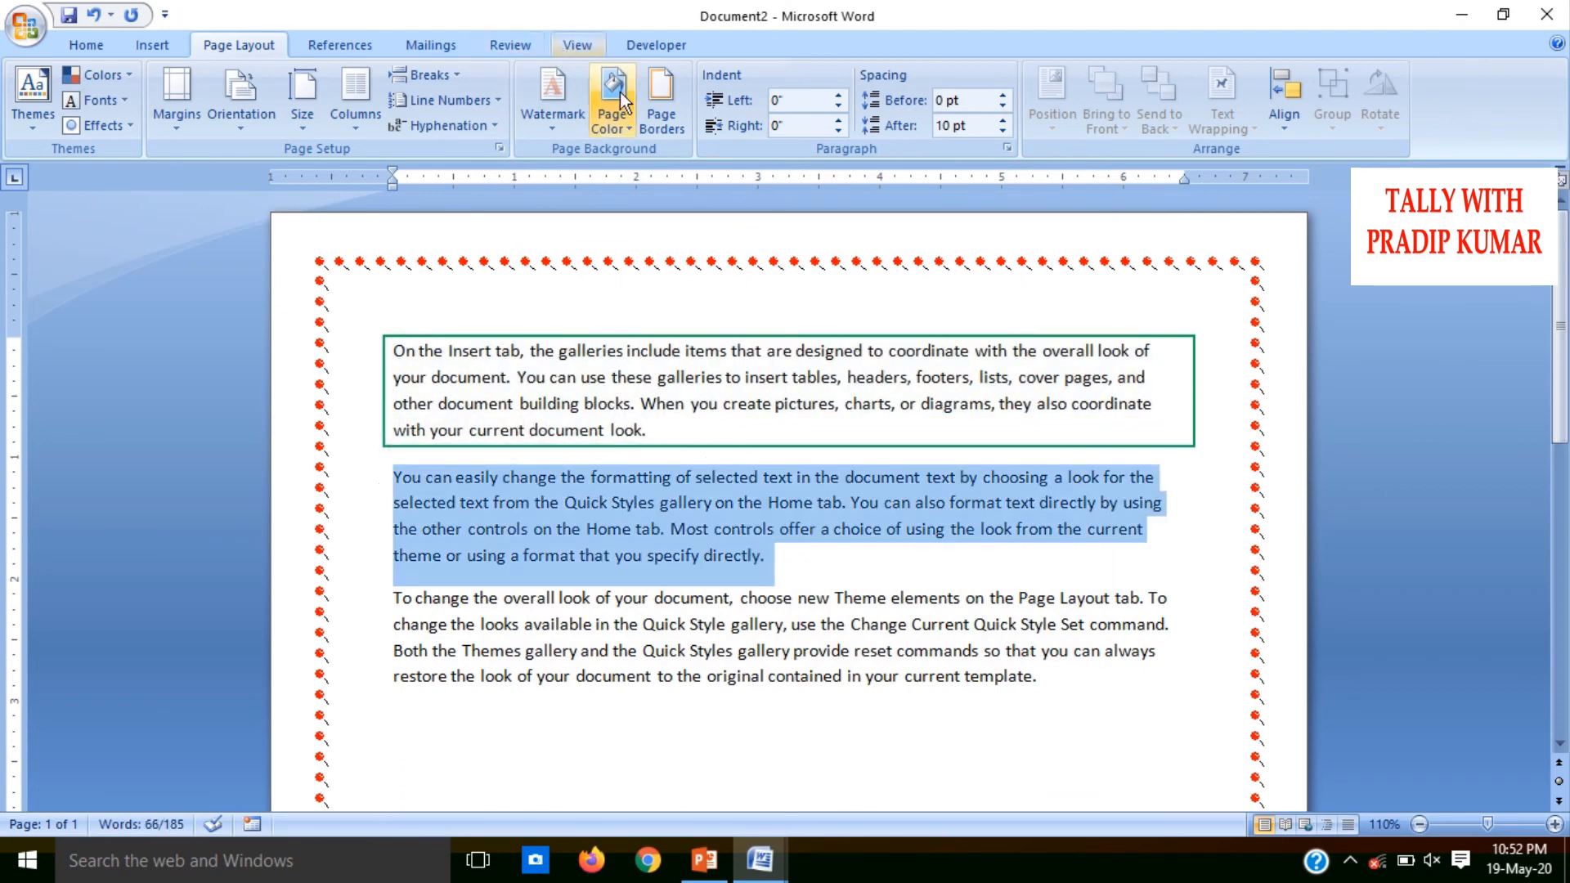
click(659, 106)
click(523, 224)
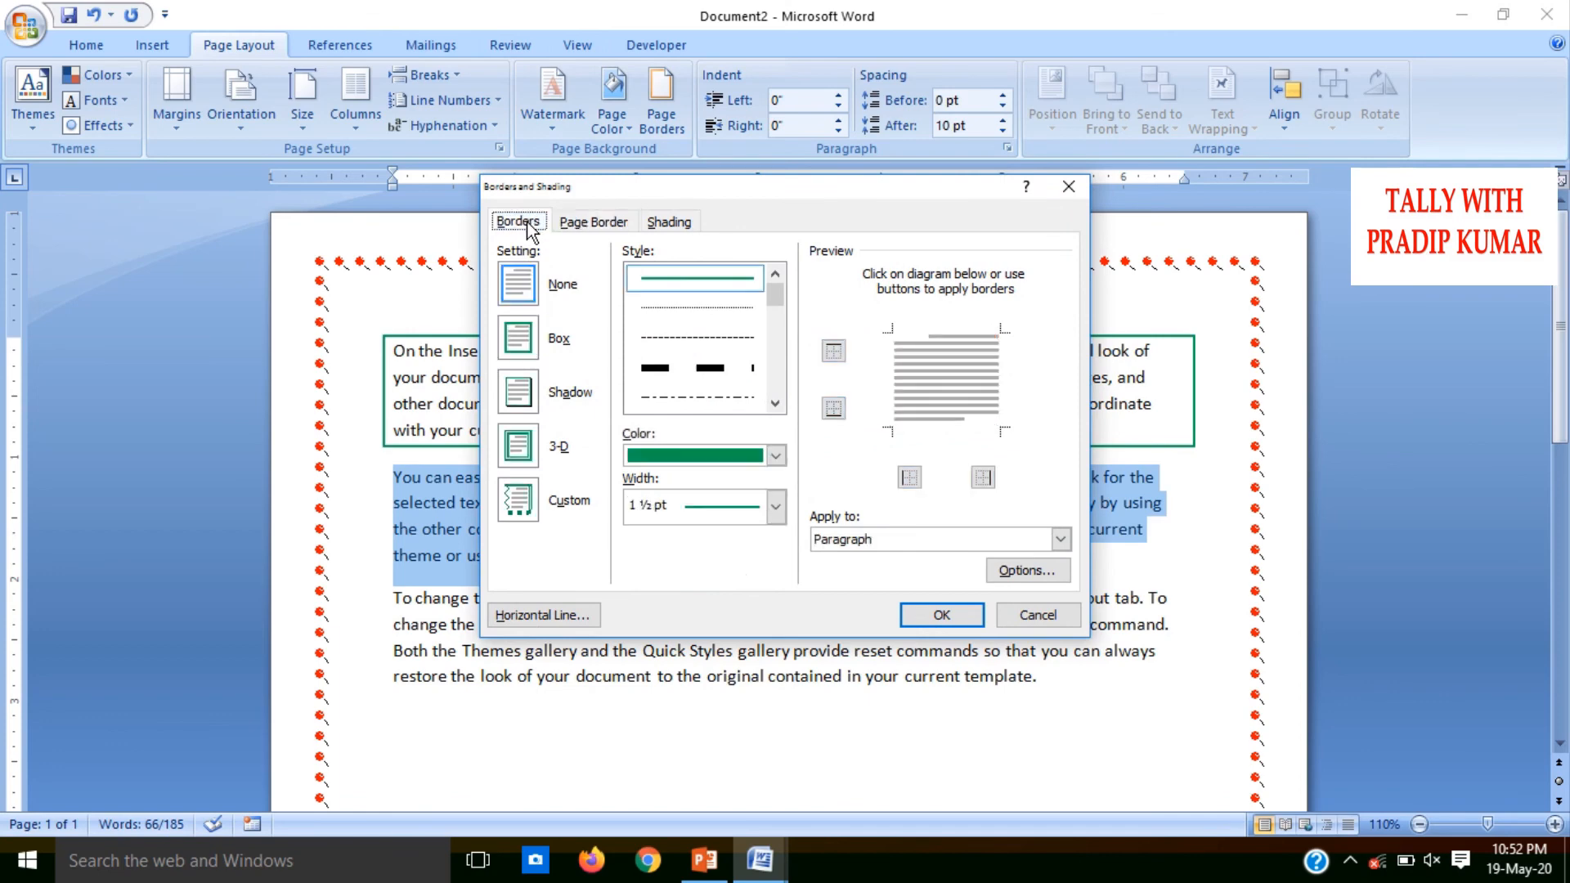
click(775, 456)
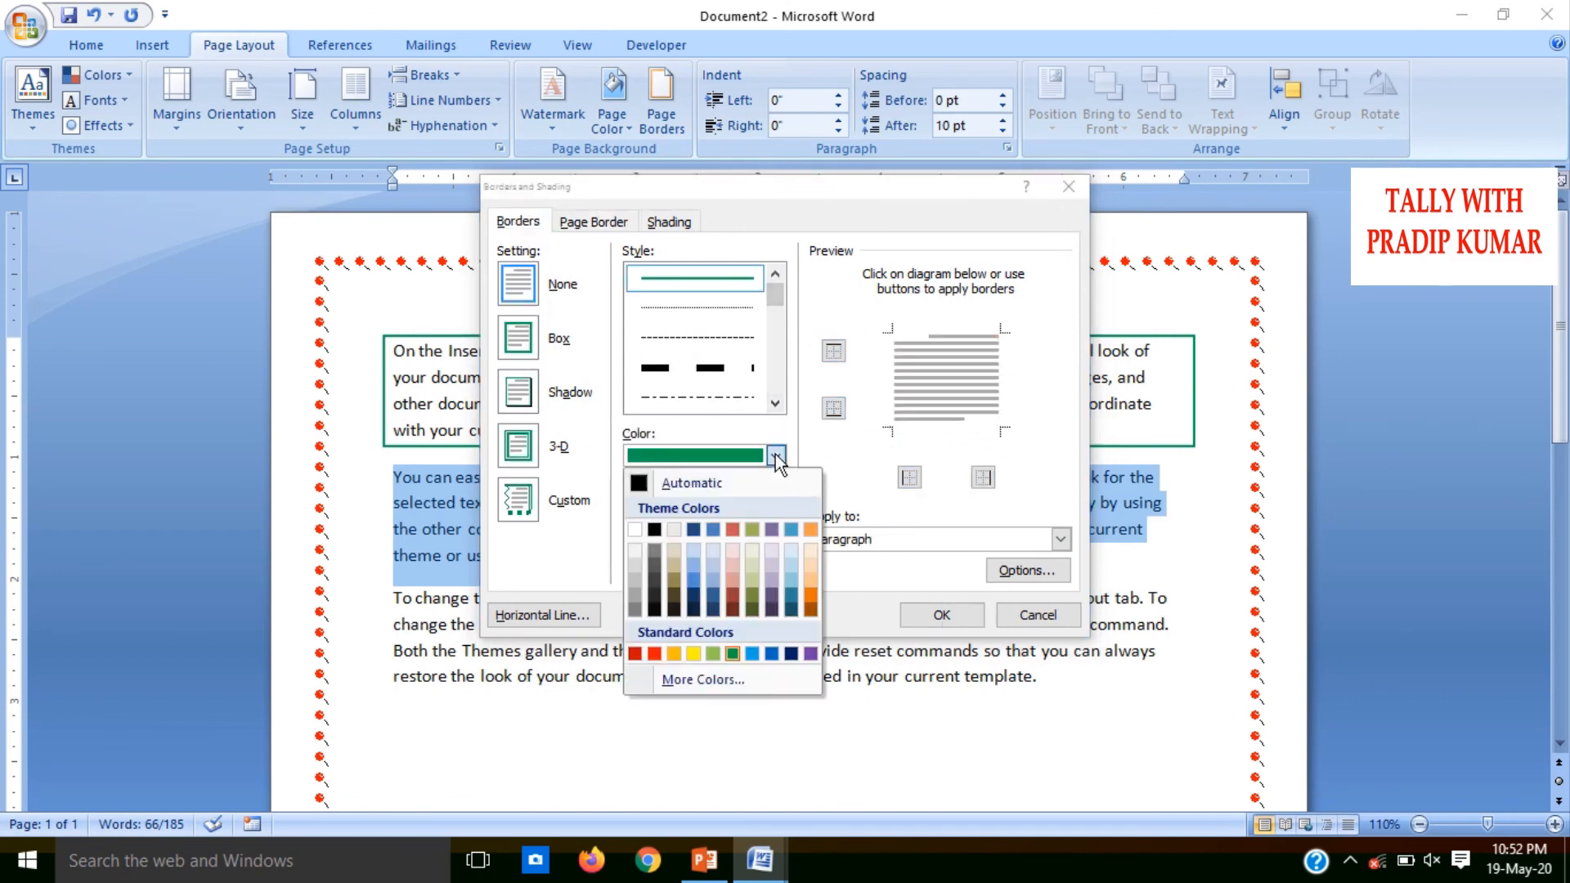
click(811, 653)
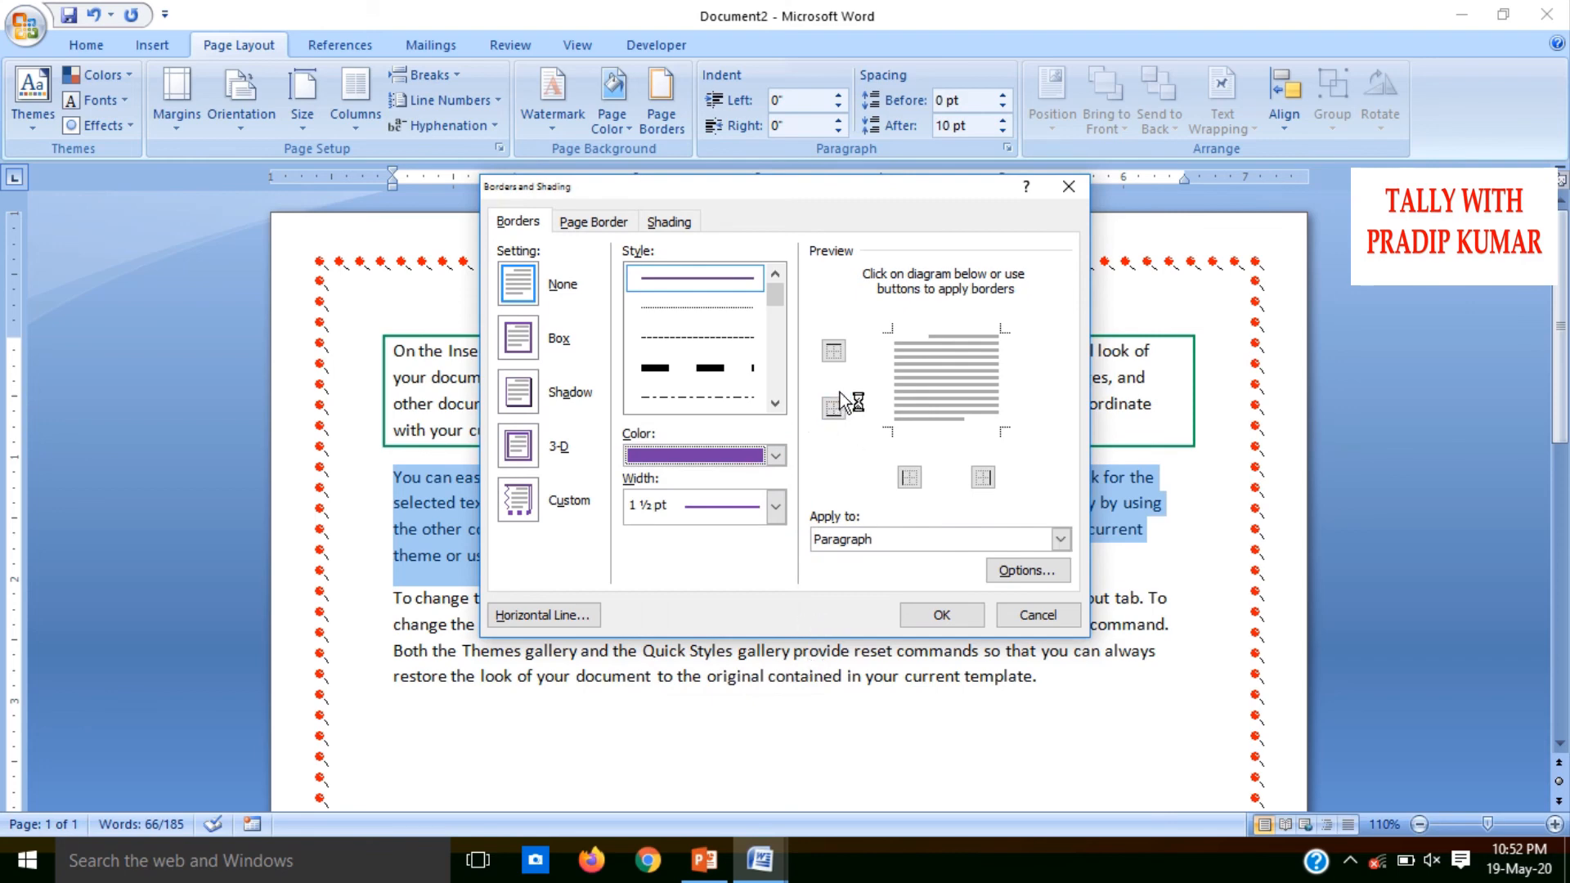
click(832, 351)
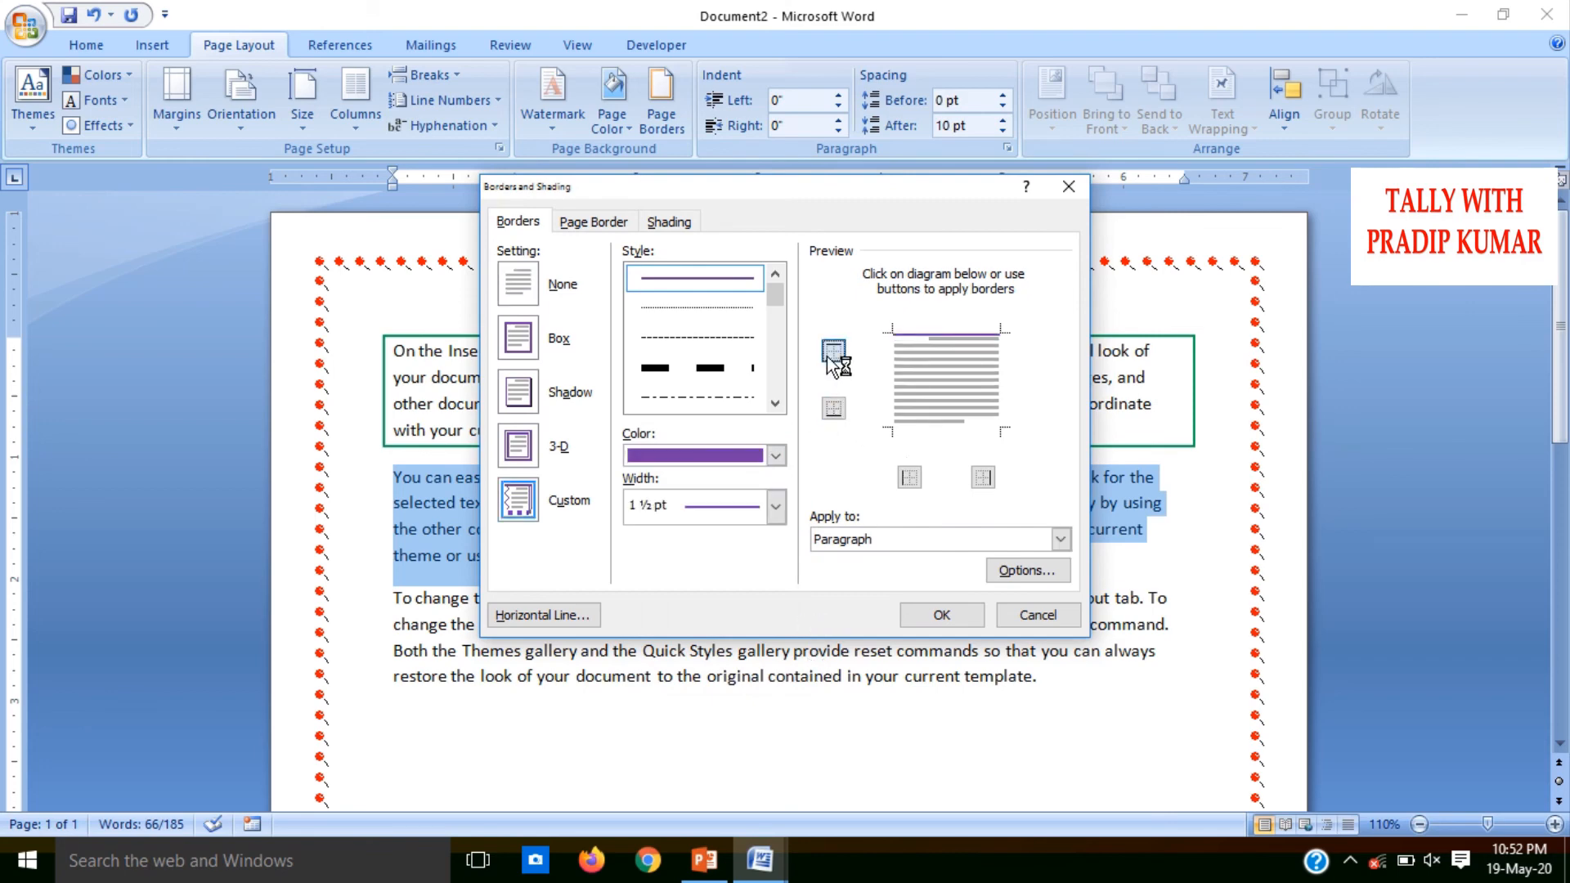
click(833, 408)
click(909, 478)
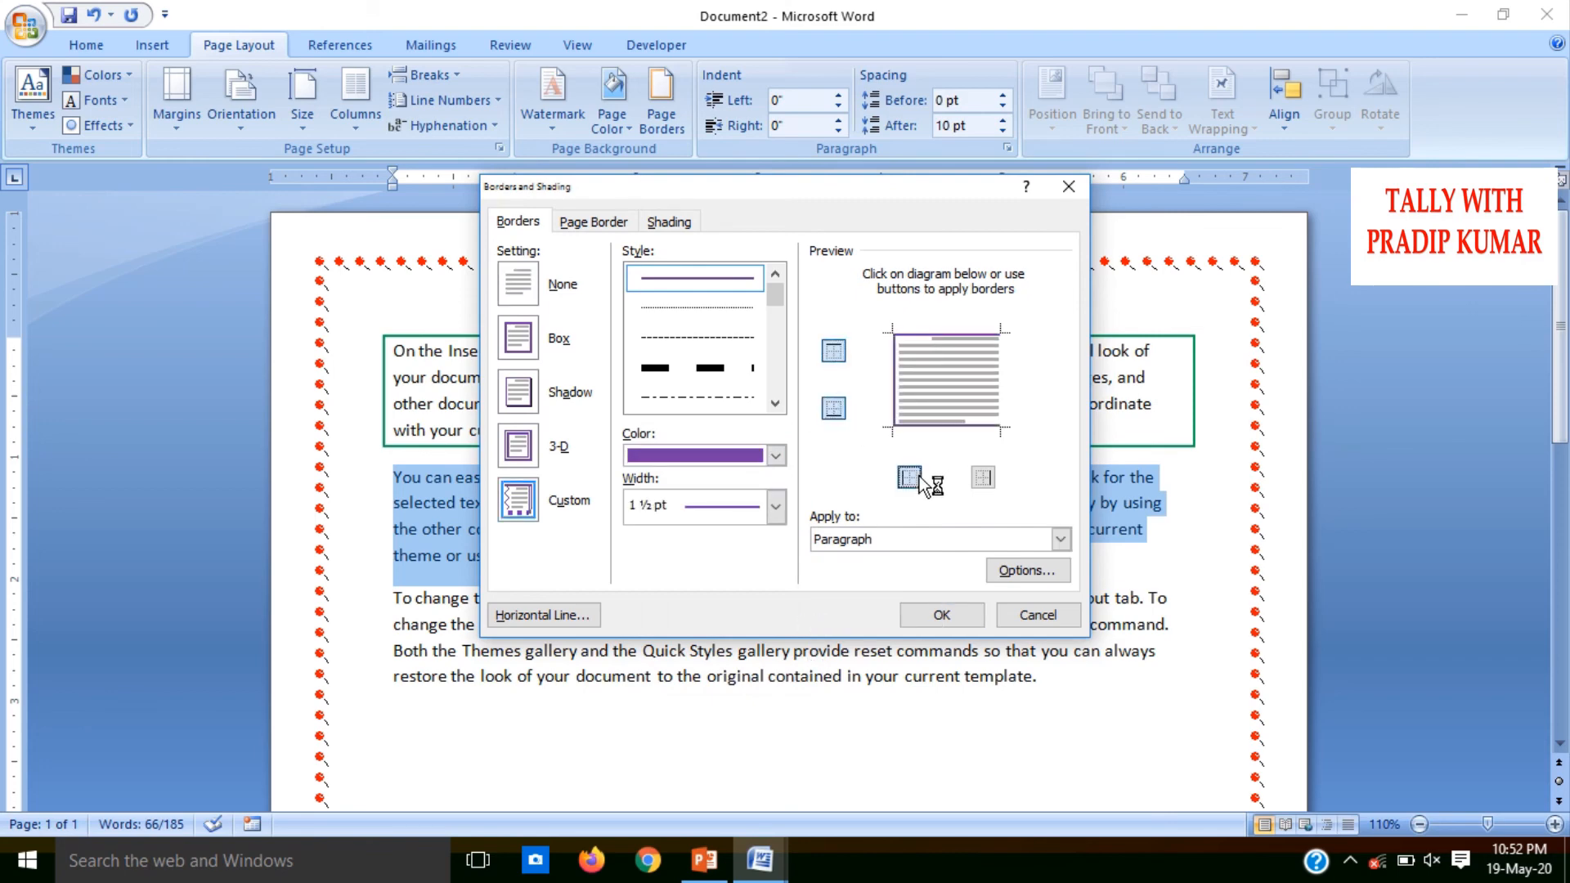
click(983, 479)
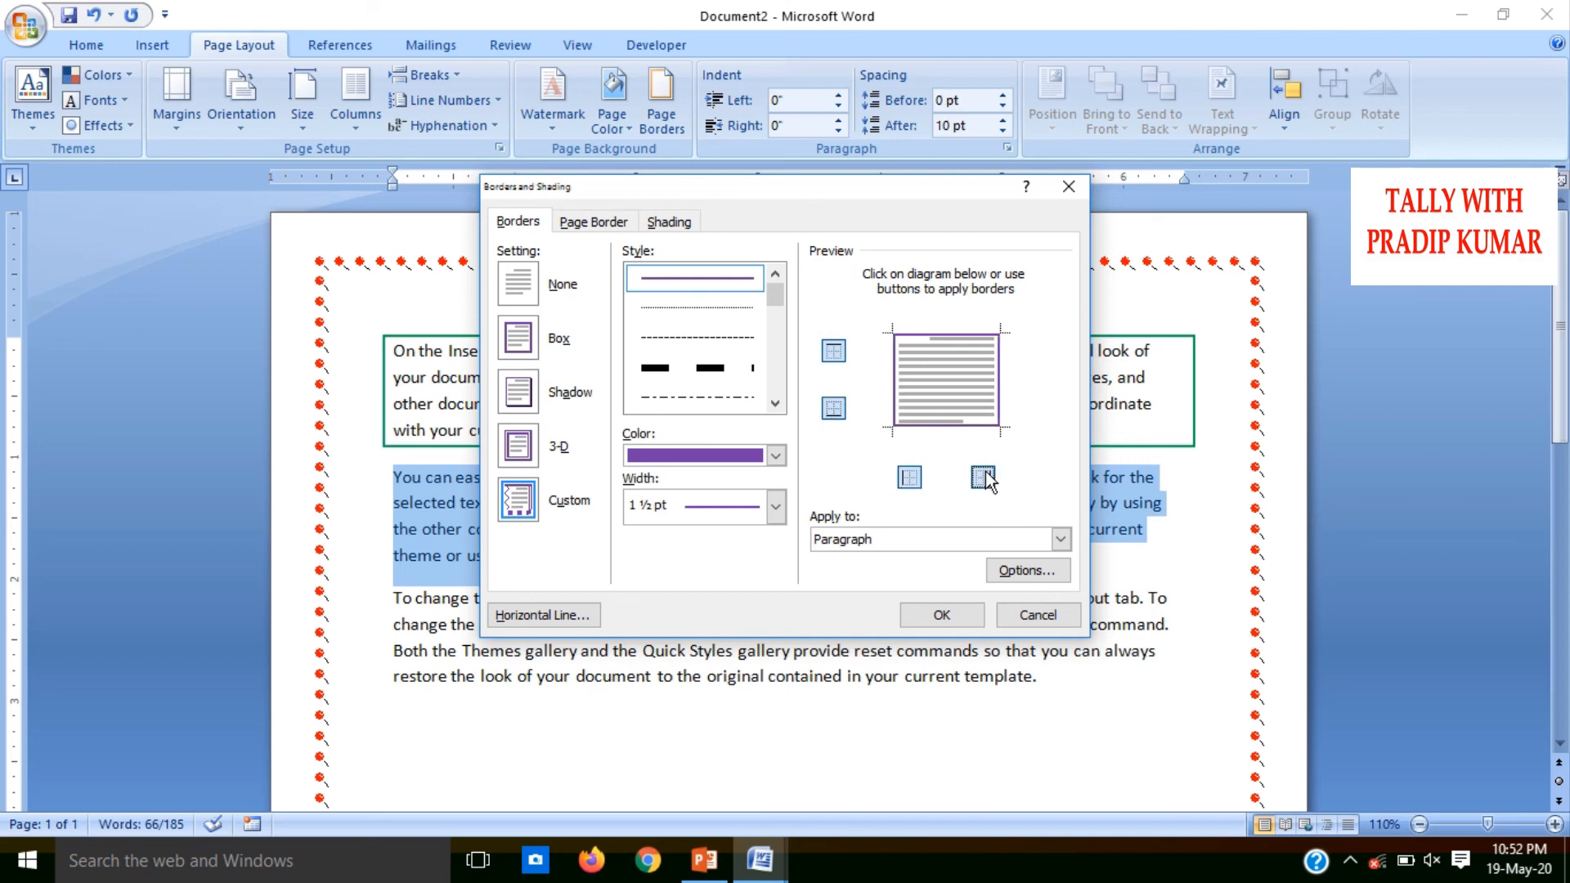
click(958, 614)
click(733, 533)
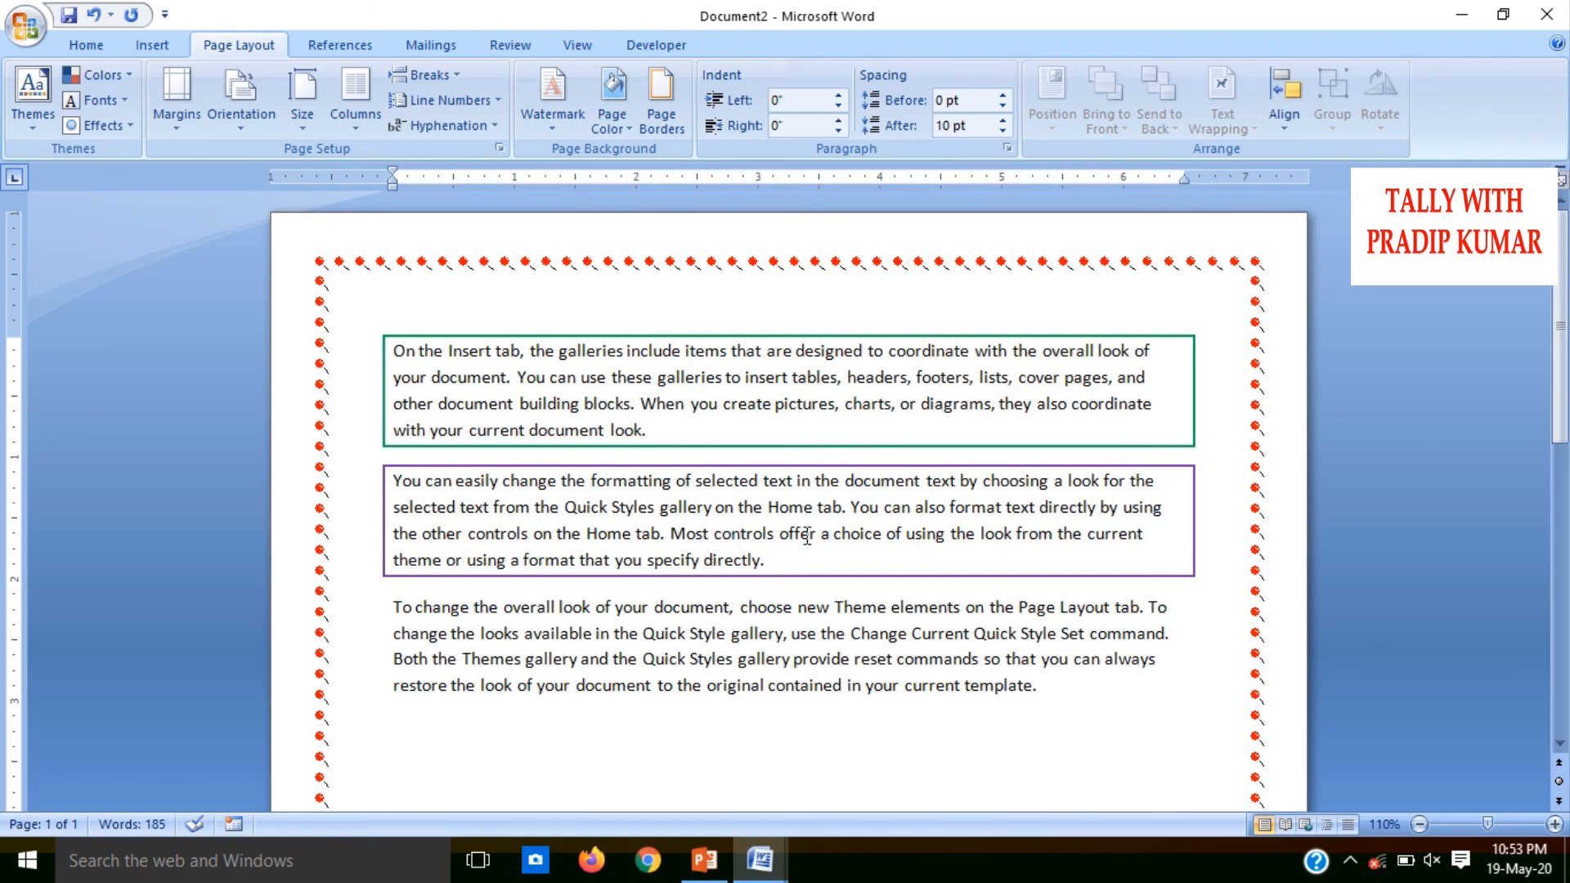
Remove the paragraph borders from all the text by applying the None border setting
key(ctrl+a)
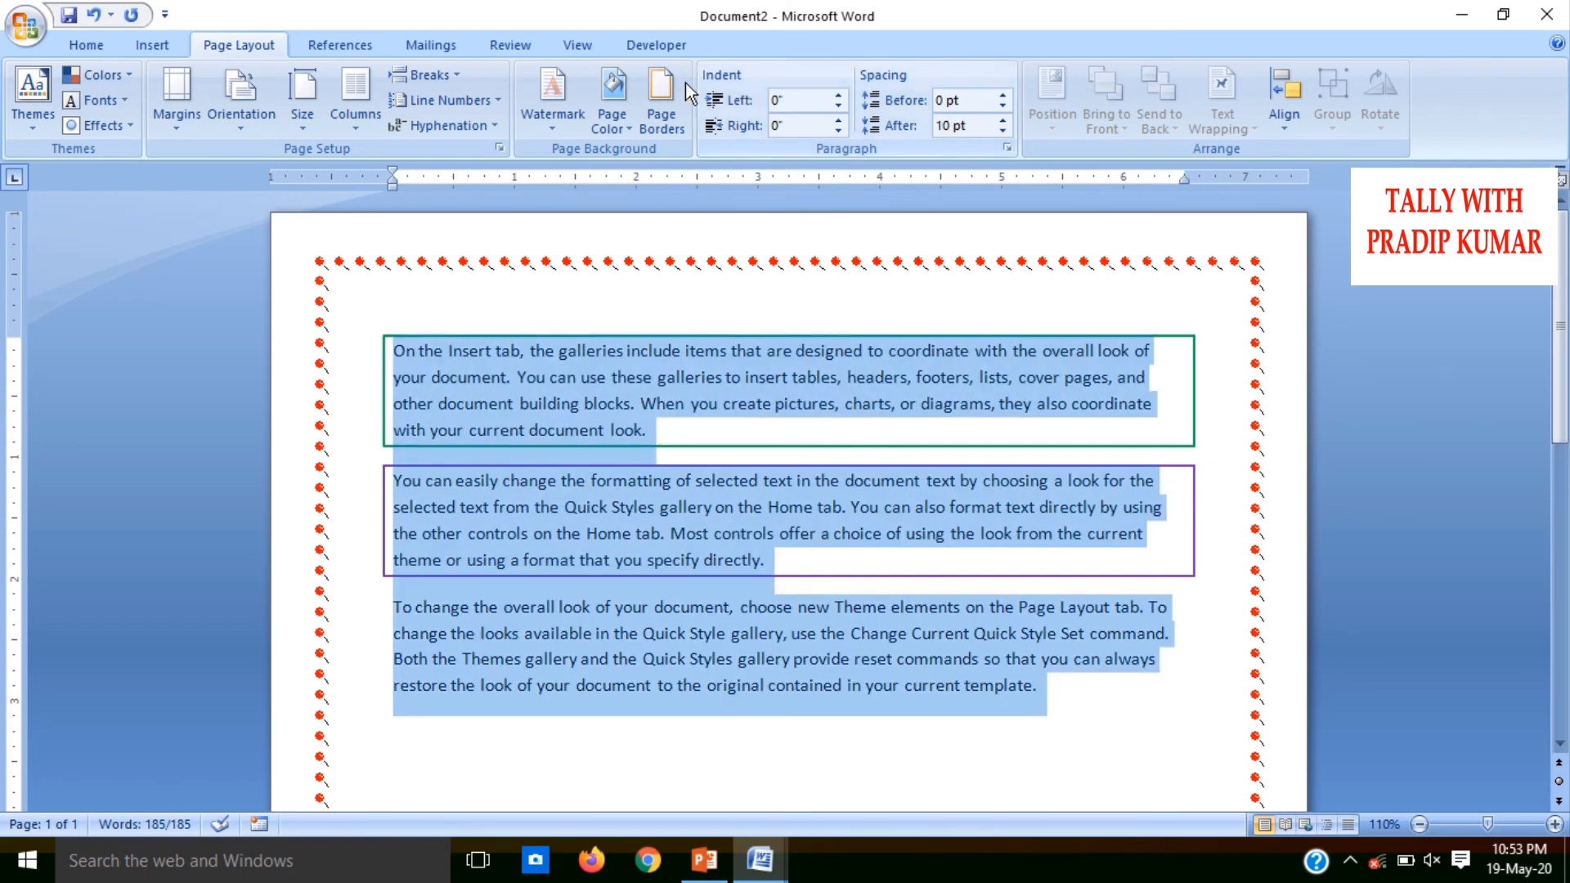
click(661, 105)
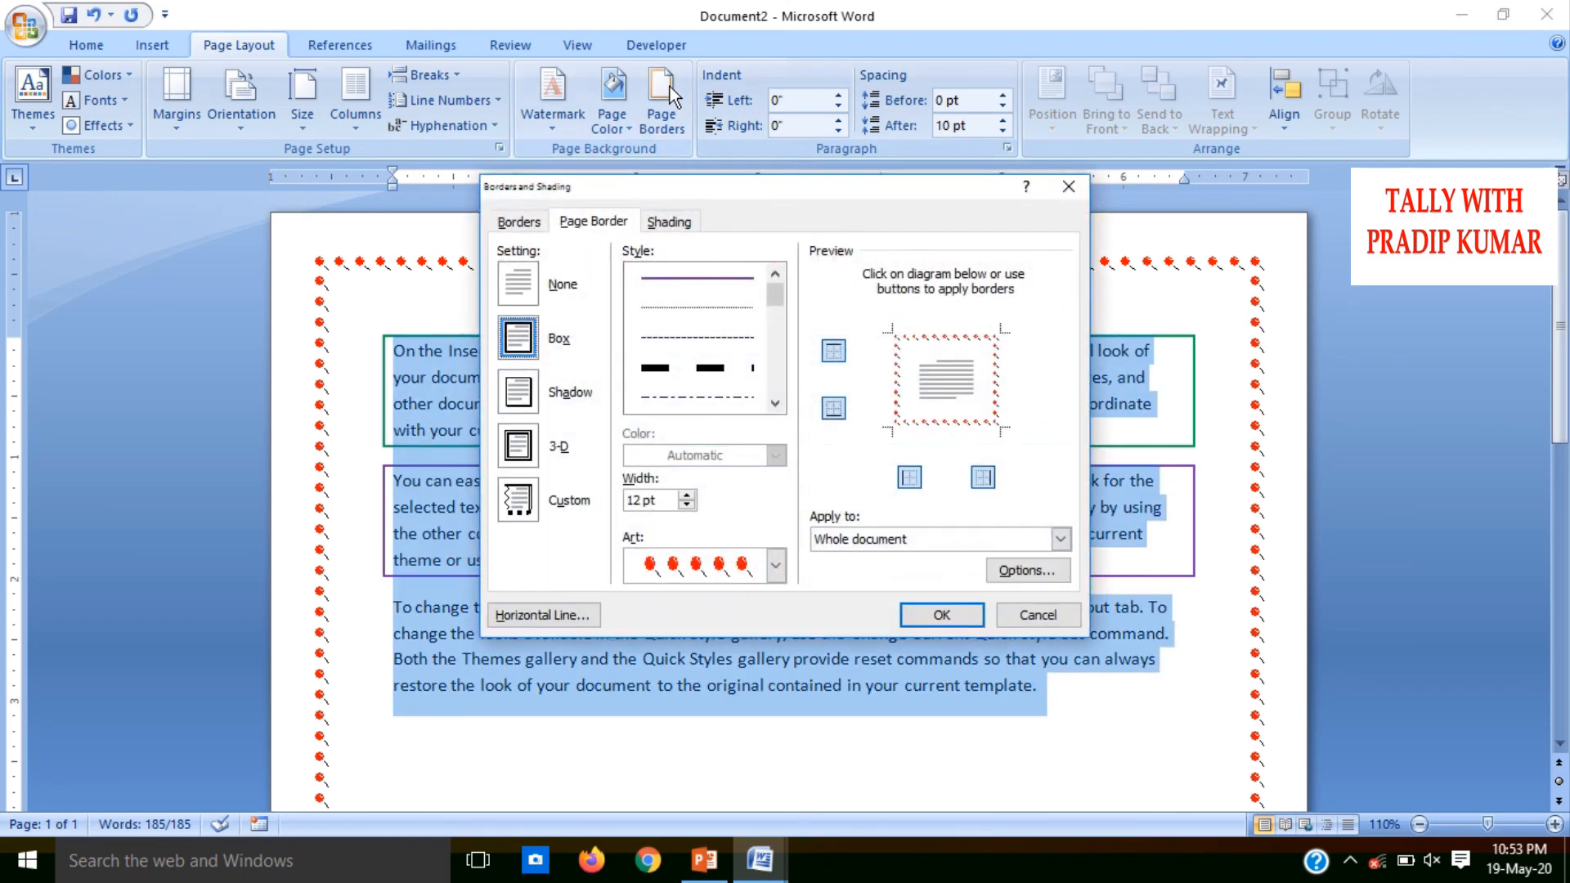
click(525, 226)
click(520, 282)
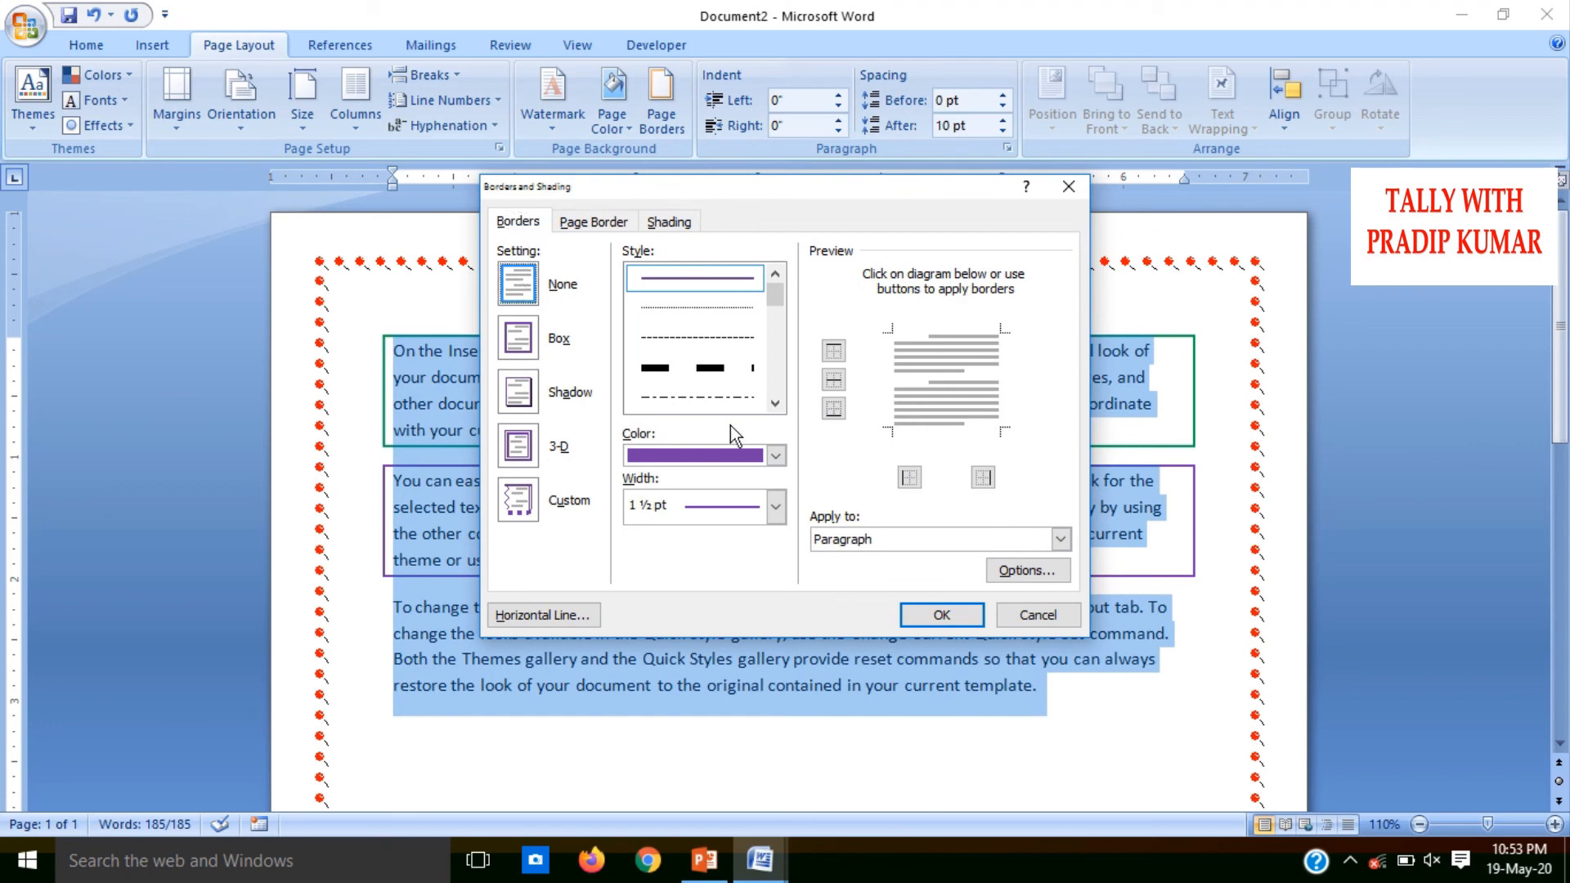
click(950, 619)
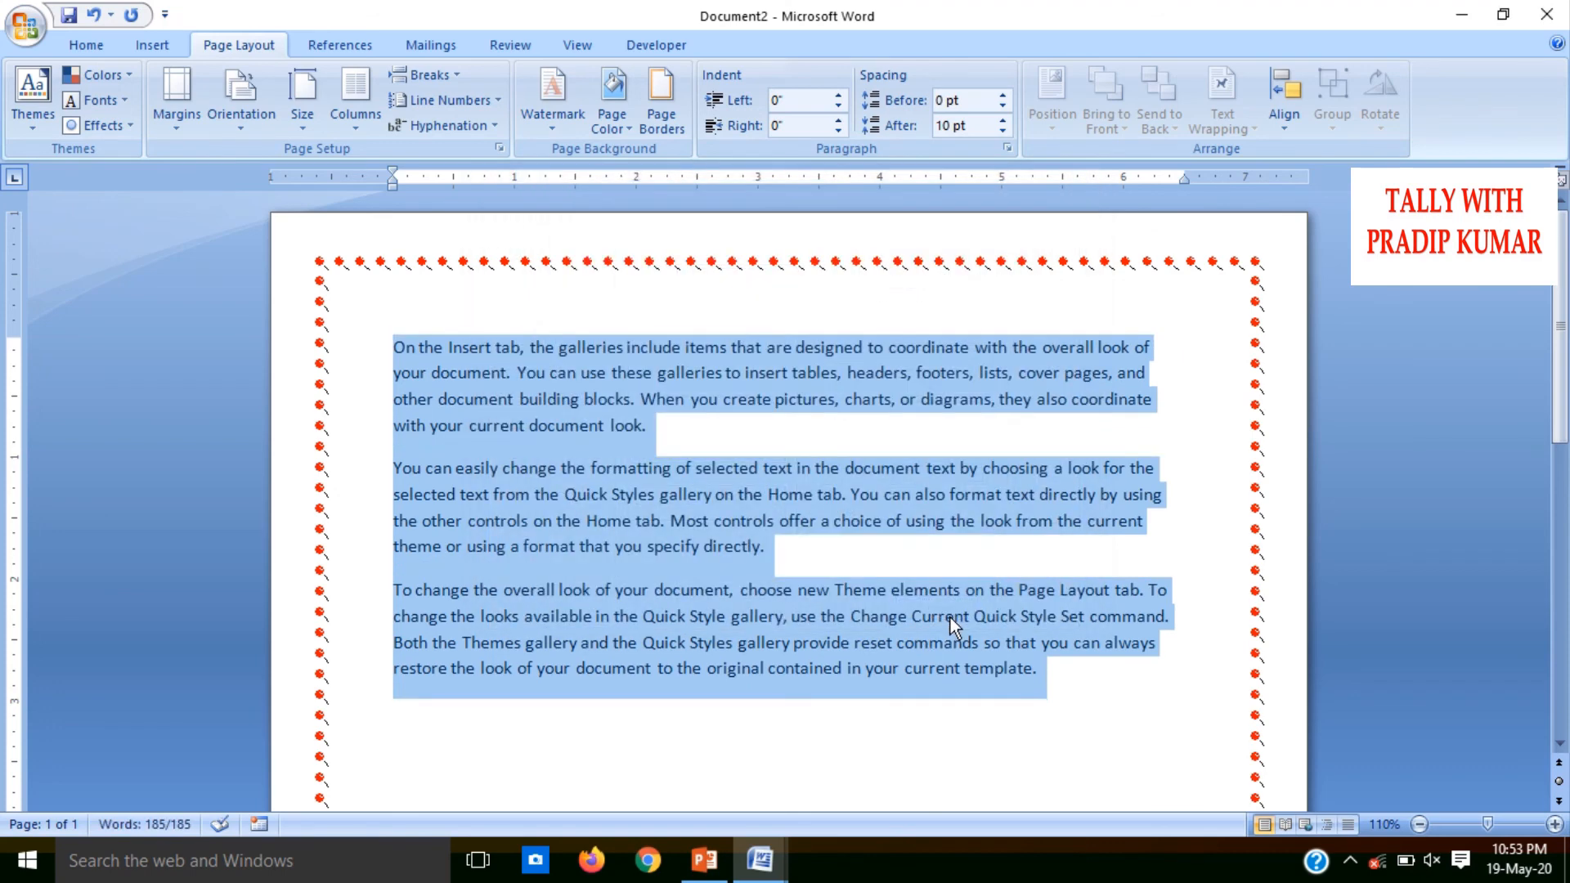
click(659, 106)
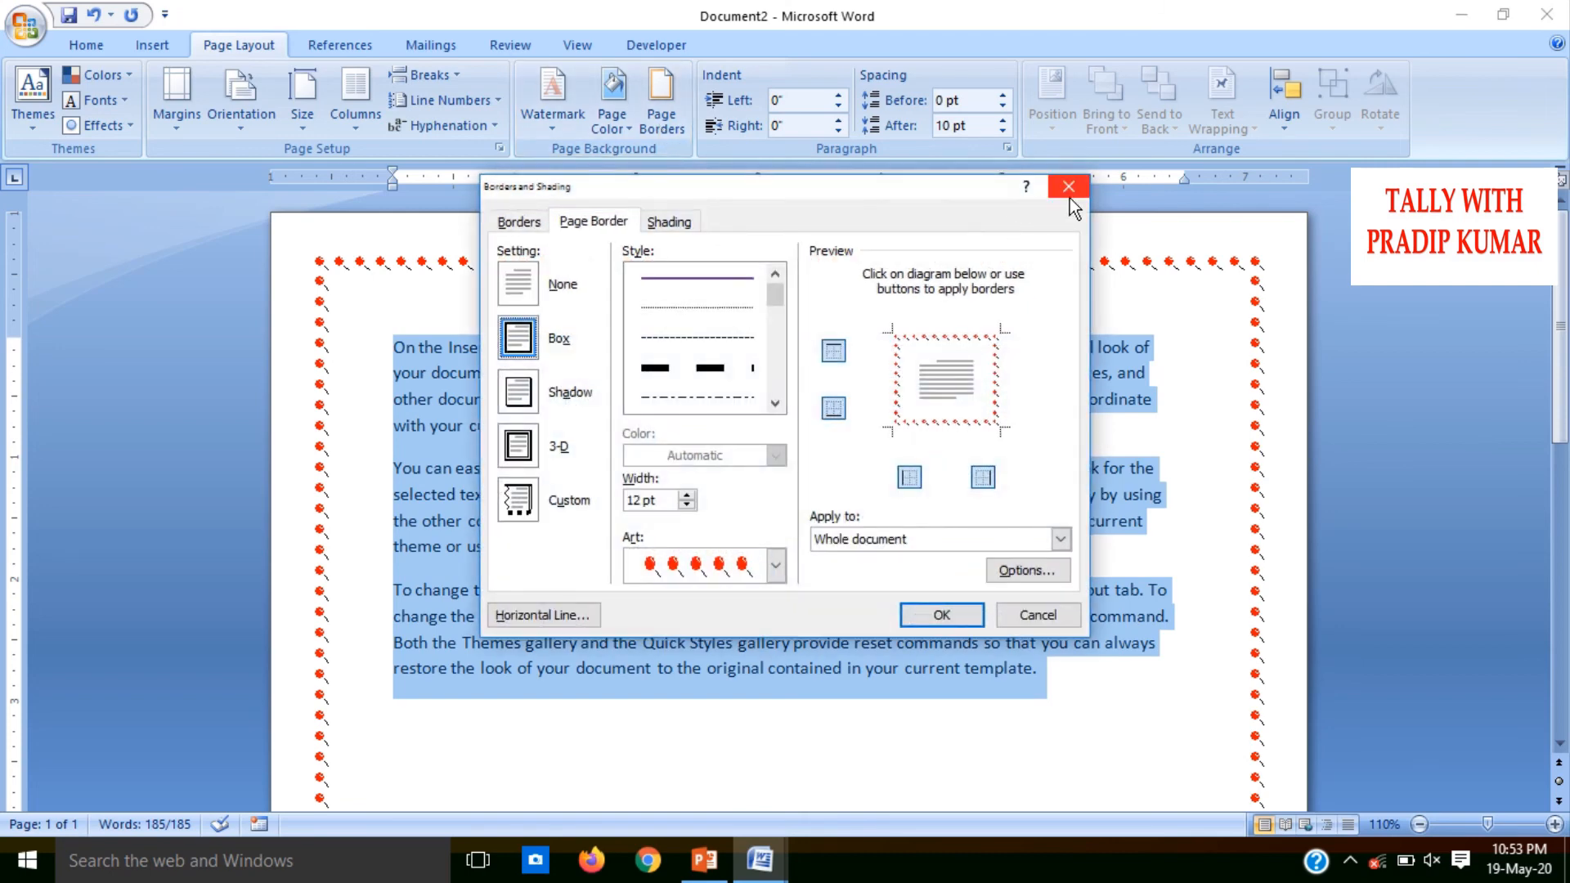
click(1069, 193)
click(939, 240)
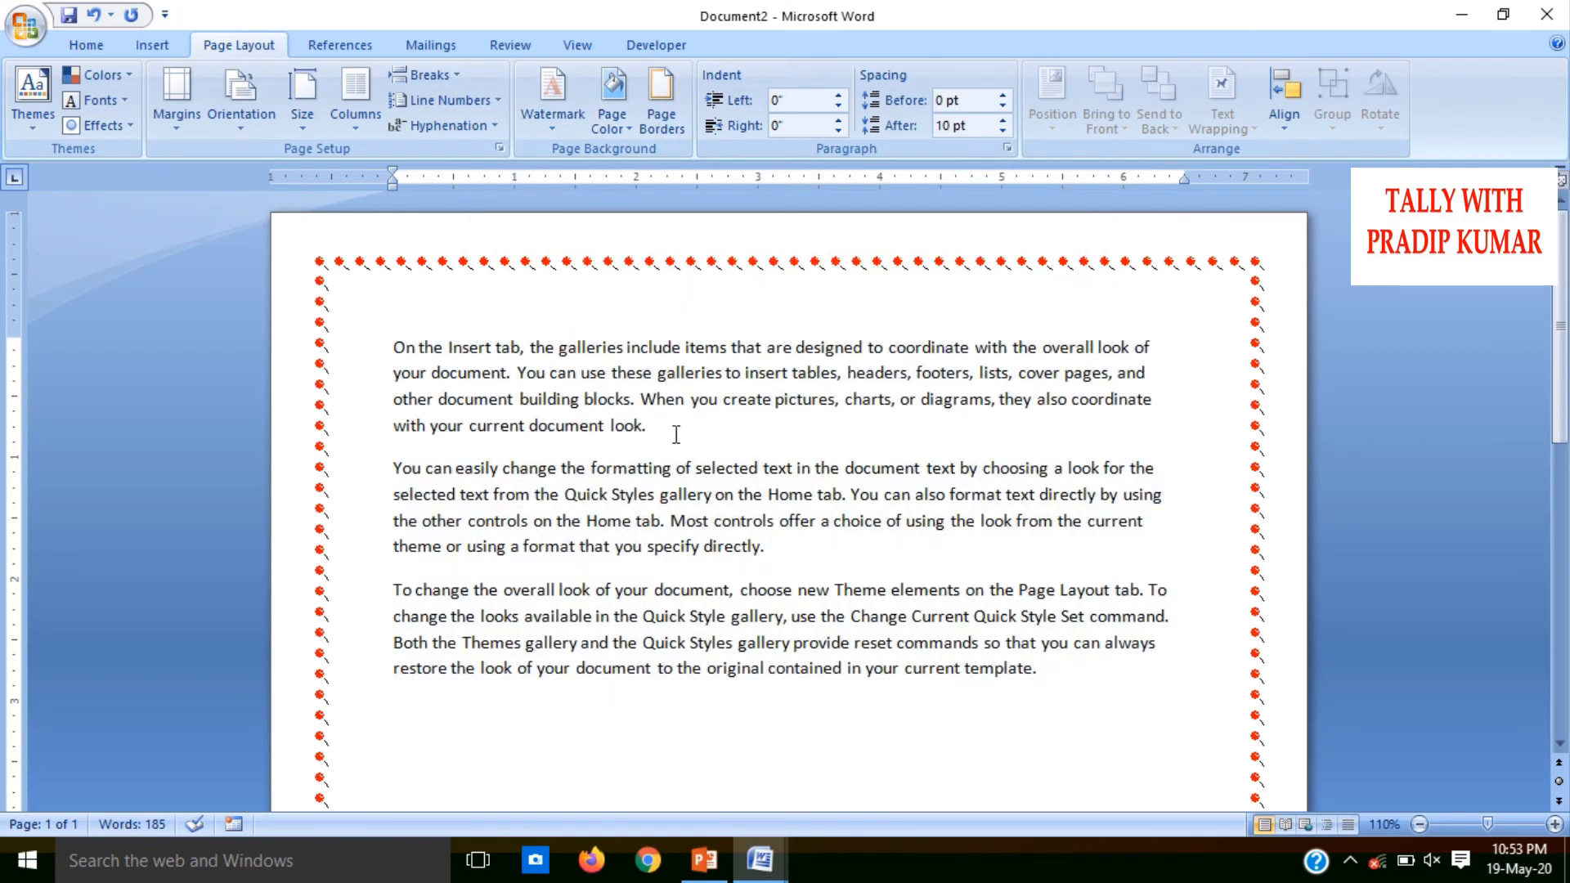
Shade the first paragraph with a yellow fill and undo the shading
drag(676, 434, 390, 351)
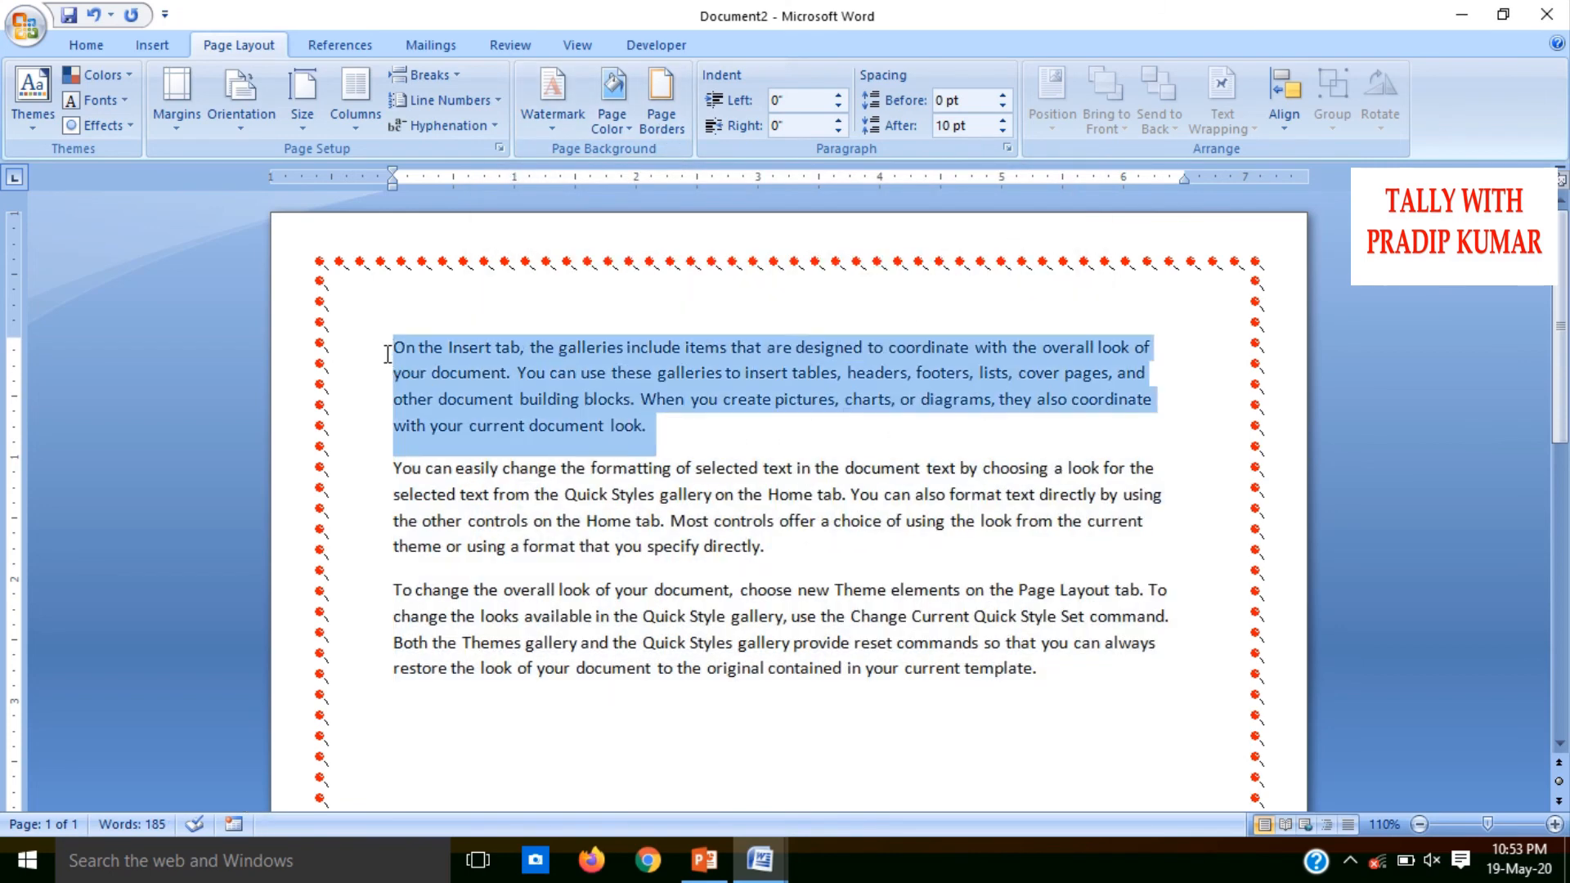
click(666, 111)
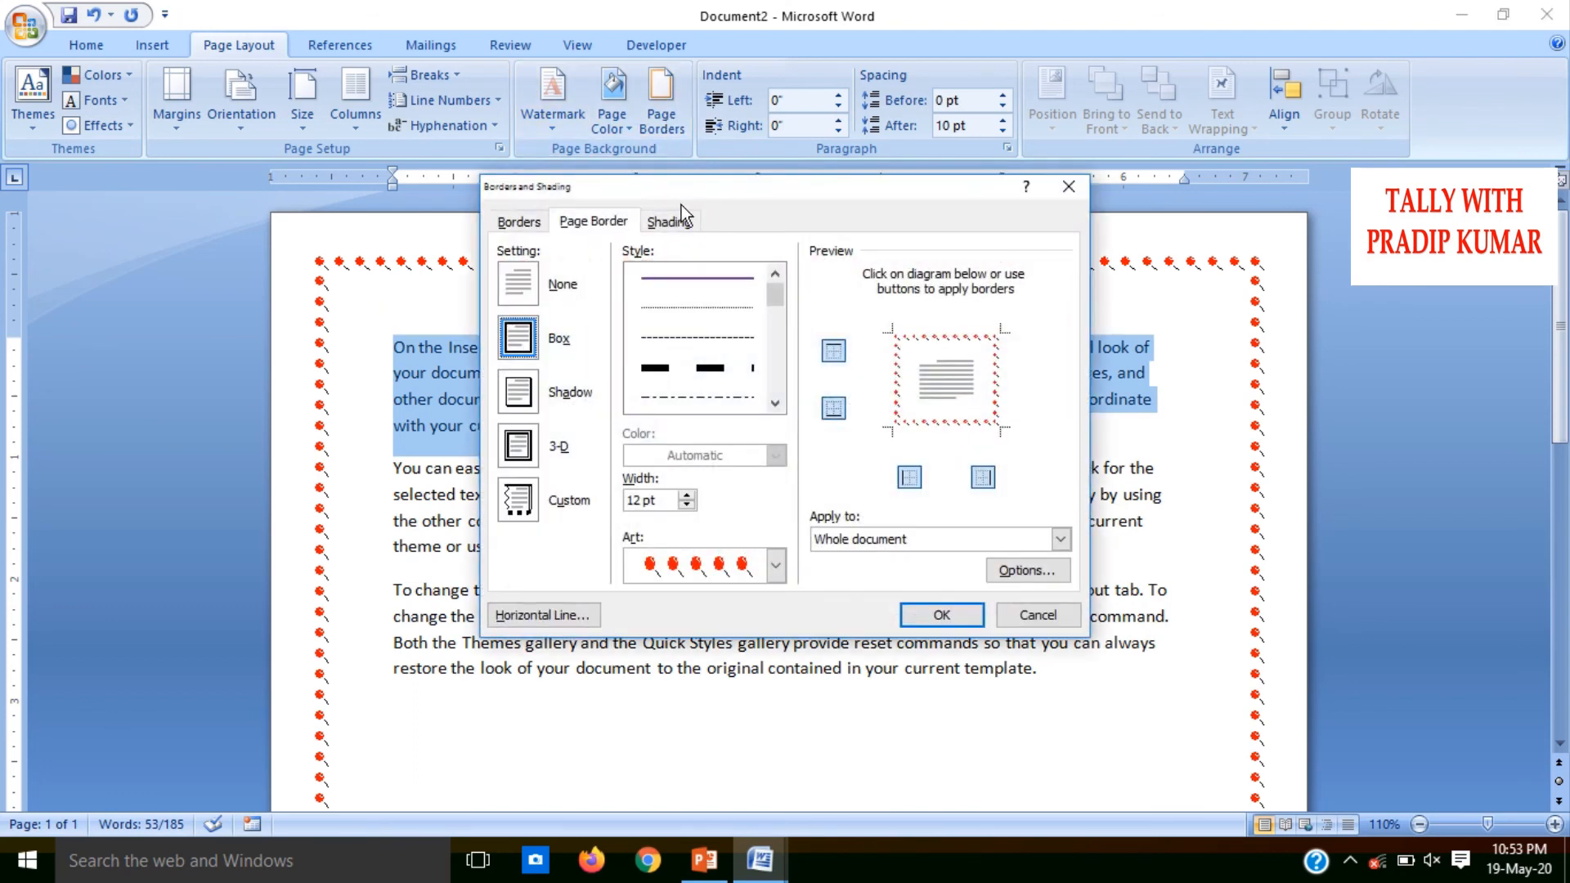
click(678, 219)
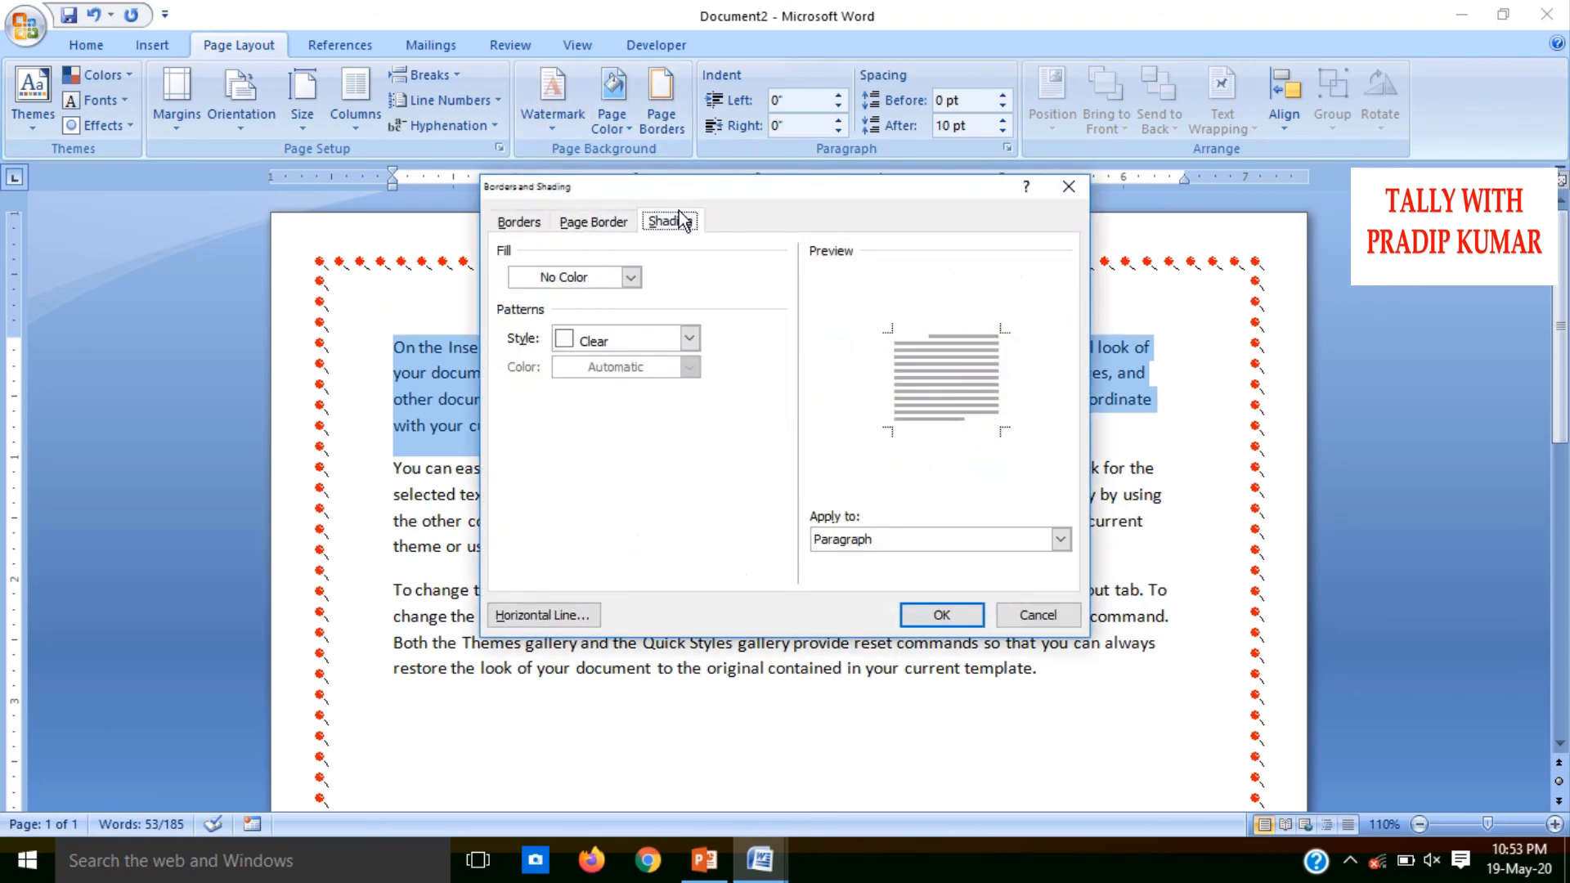
click(634, 277)
click(577, 447)
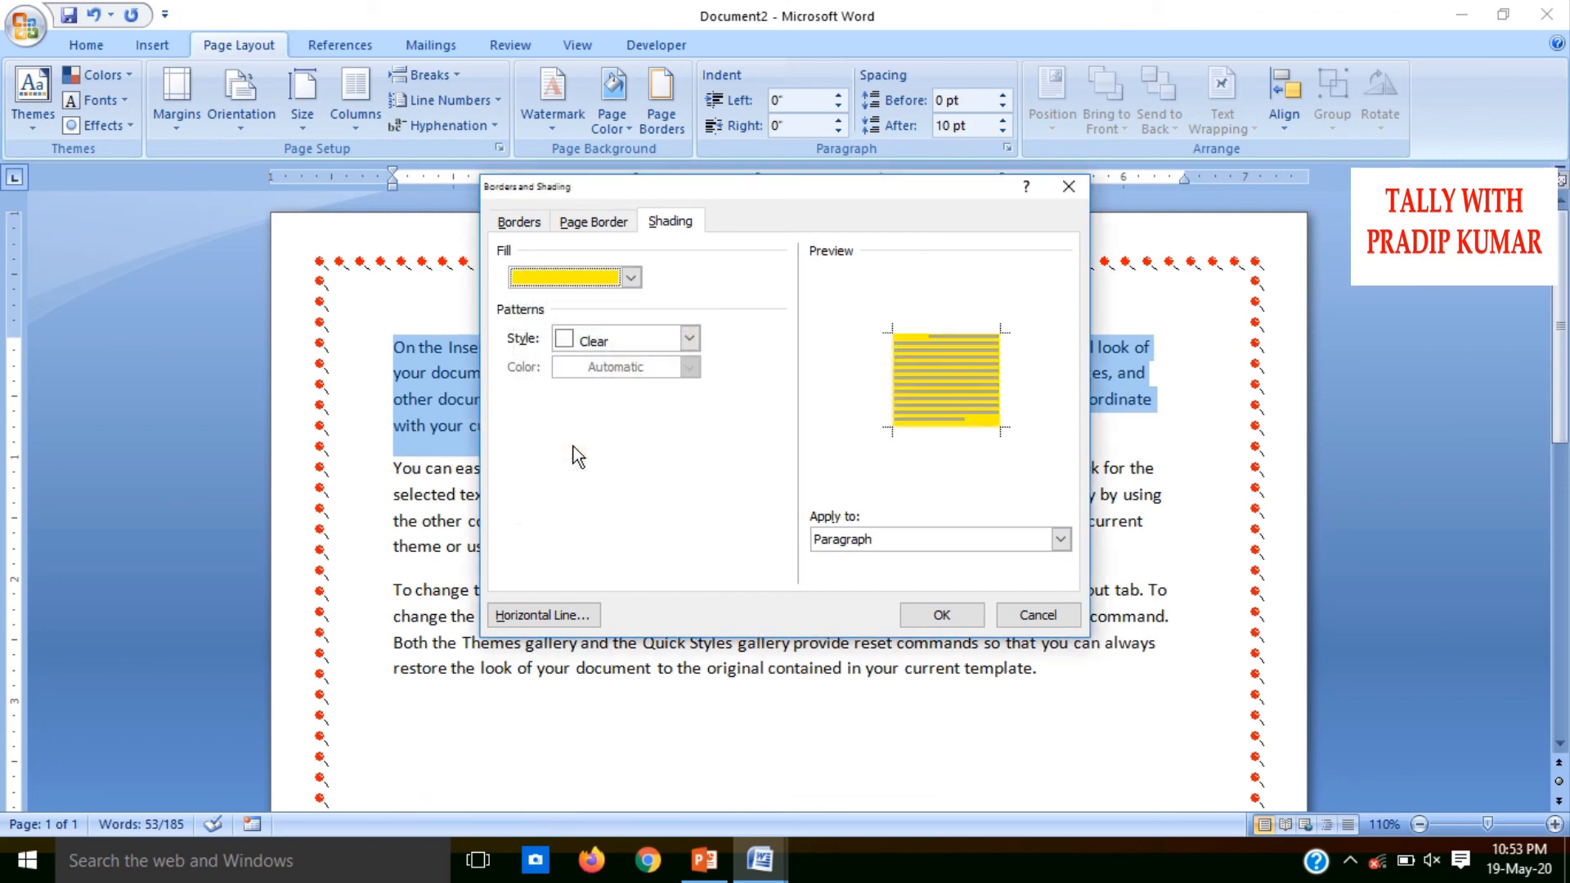
click(949, 614)
click(780, 469)
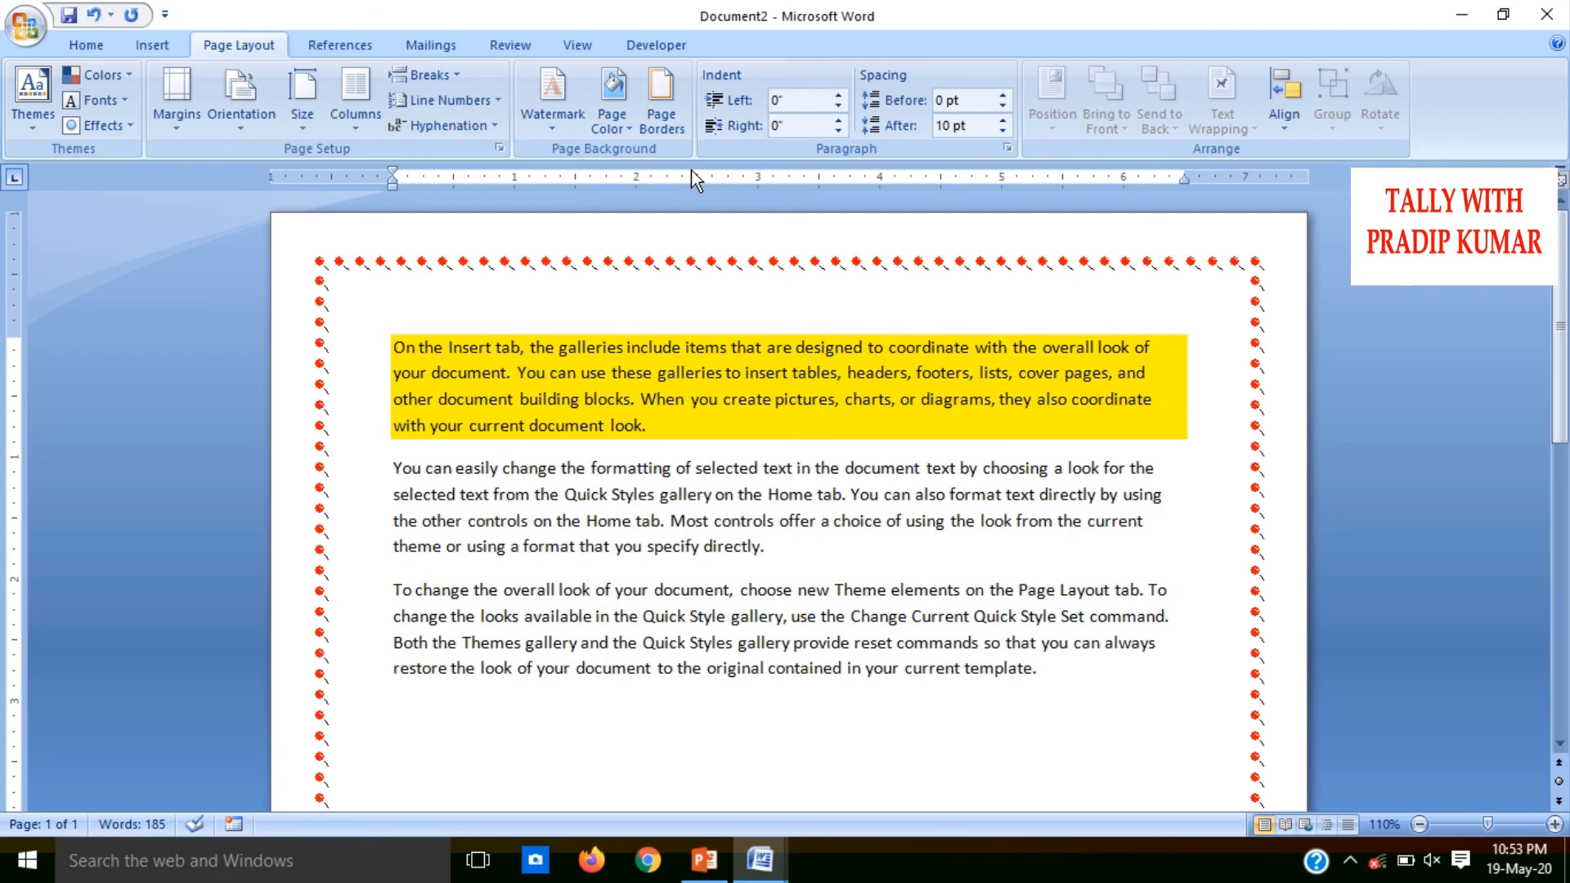
key(ctrl+z)
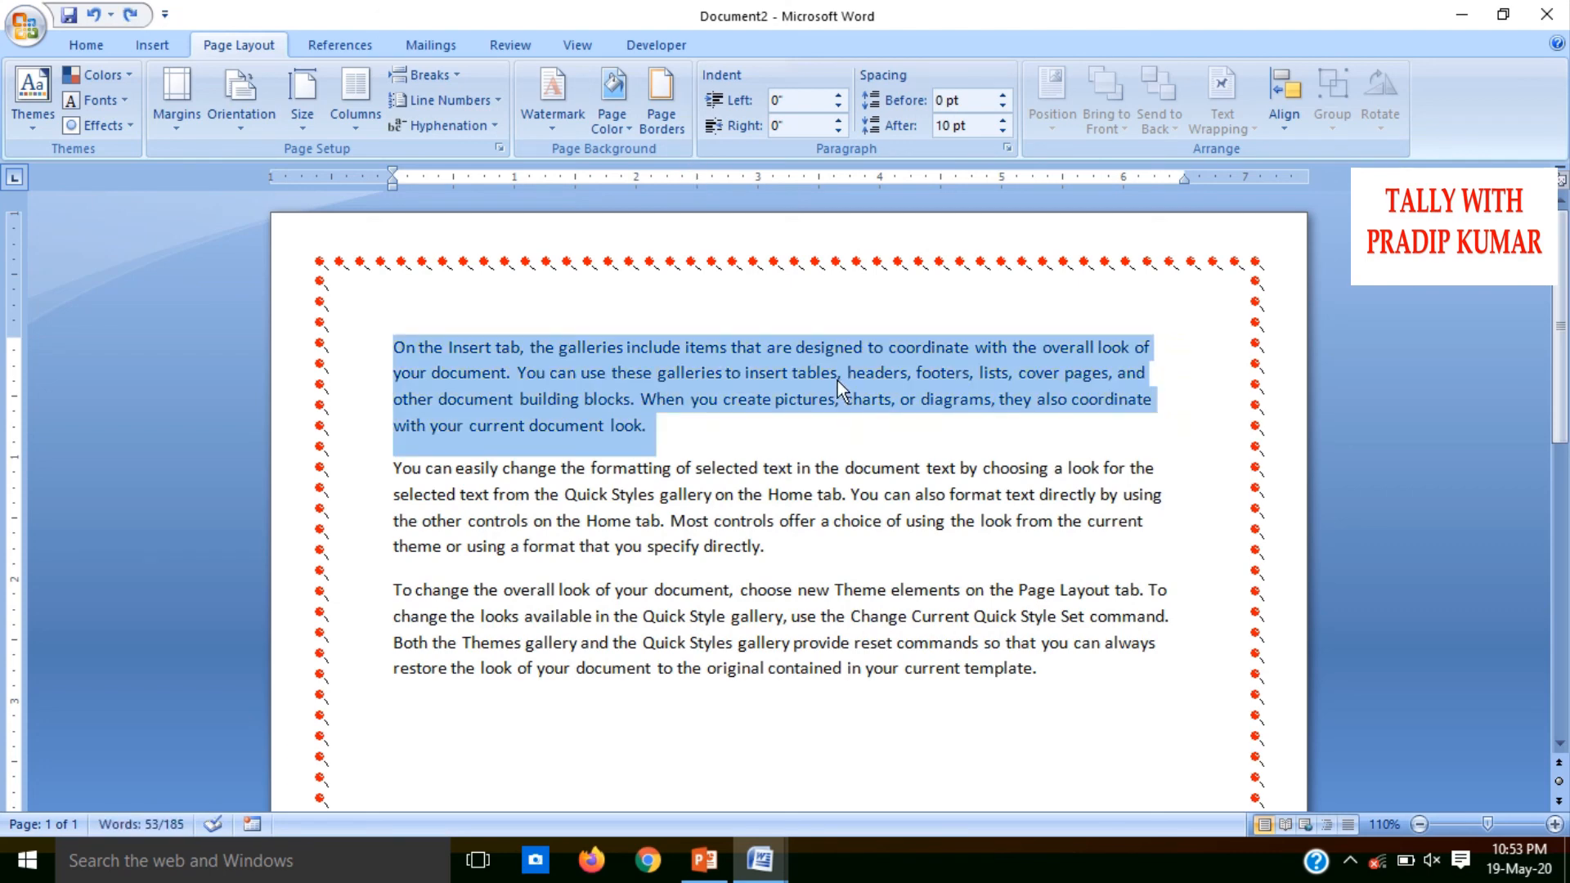
Increase the first paragraph's left indent to 0.9 inches
click(838, 374)
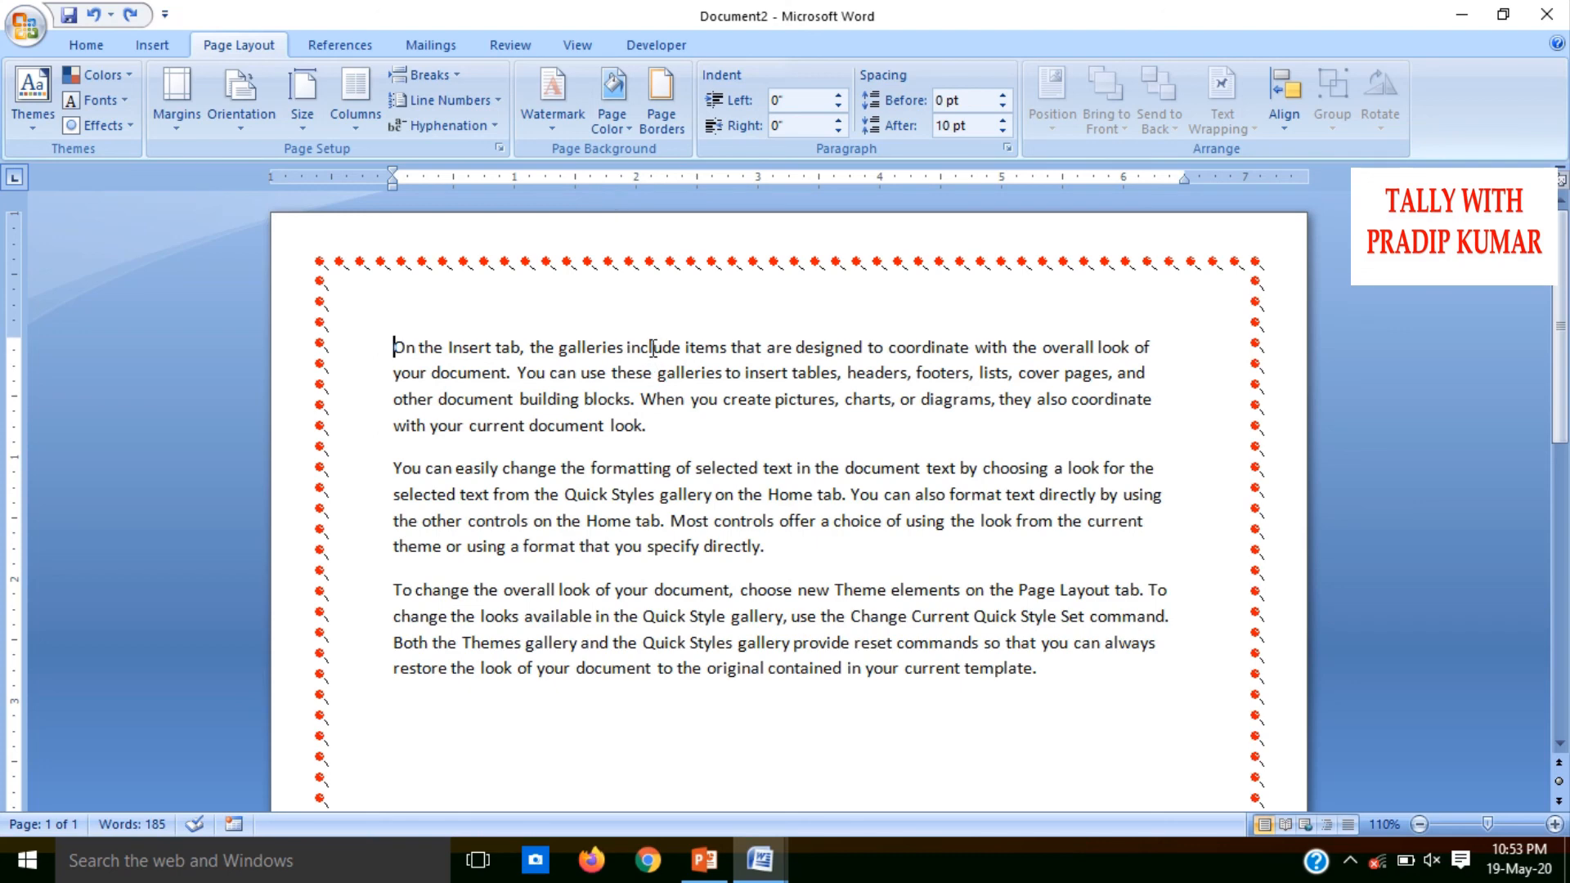
click(838, 101)
click(838, 101)
click(838, 100)
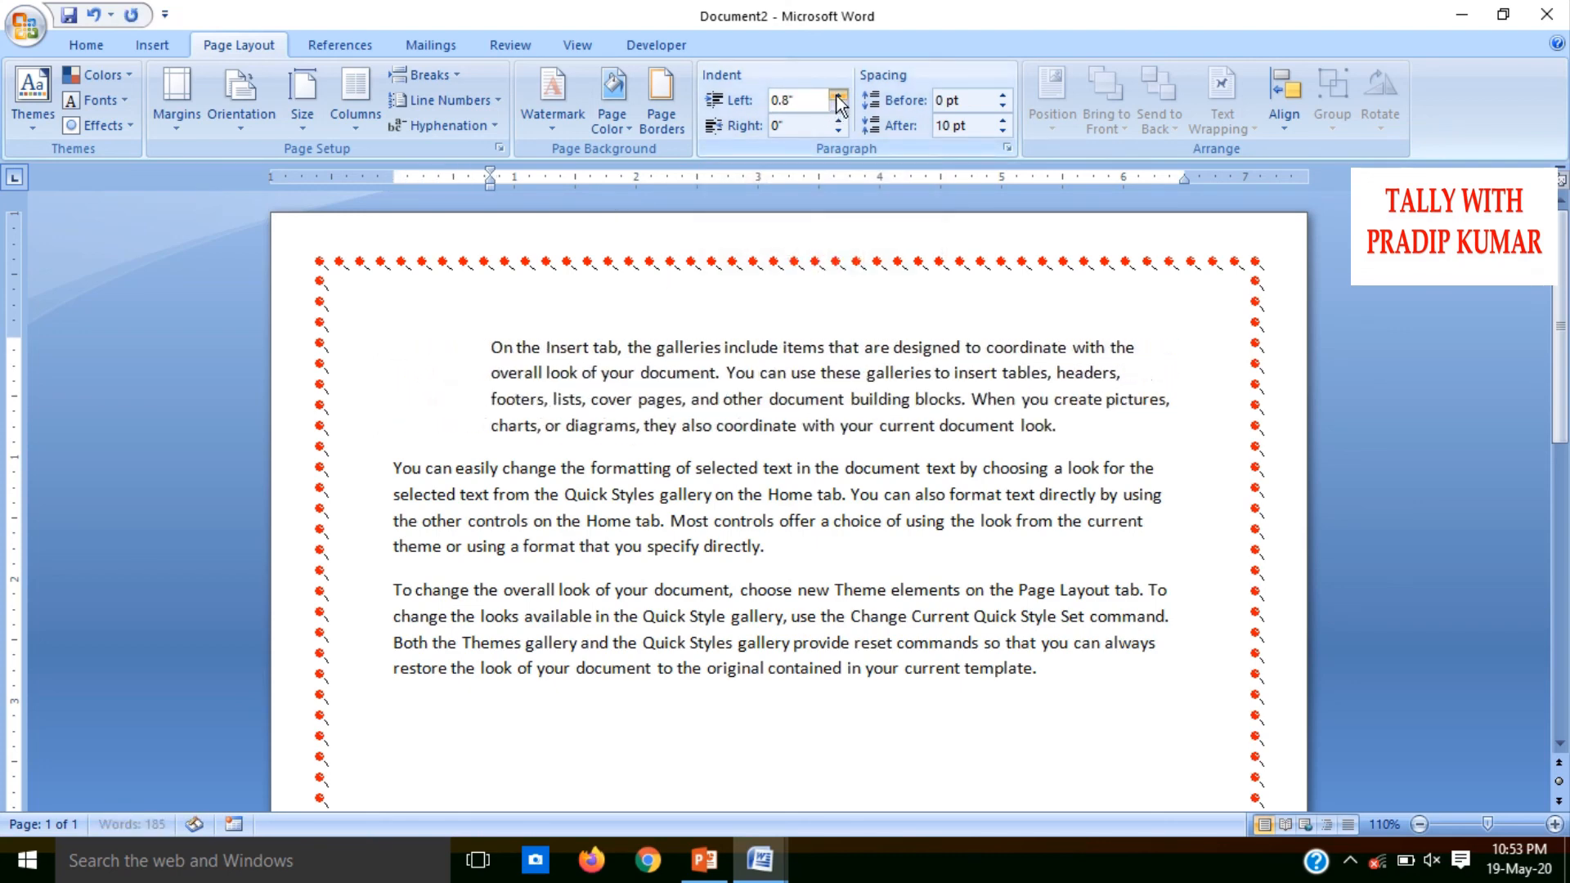
click(838, 100)
Increase the first paragraph's right indent to 2.3 inches
click(838, 124)
click(838, 124)
click(838, 124)
click(838, 125)
click(838, 124)
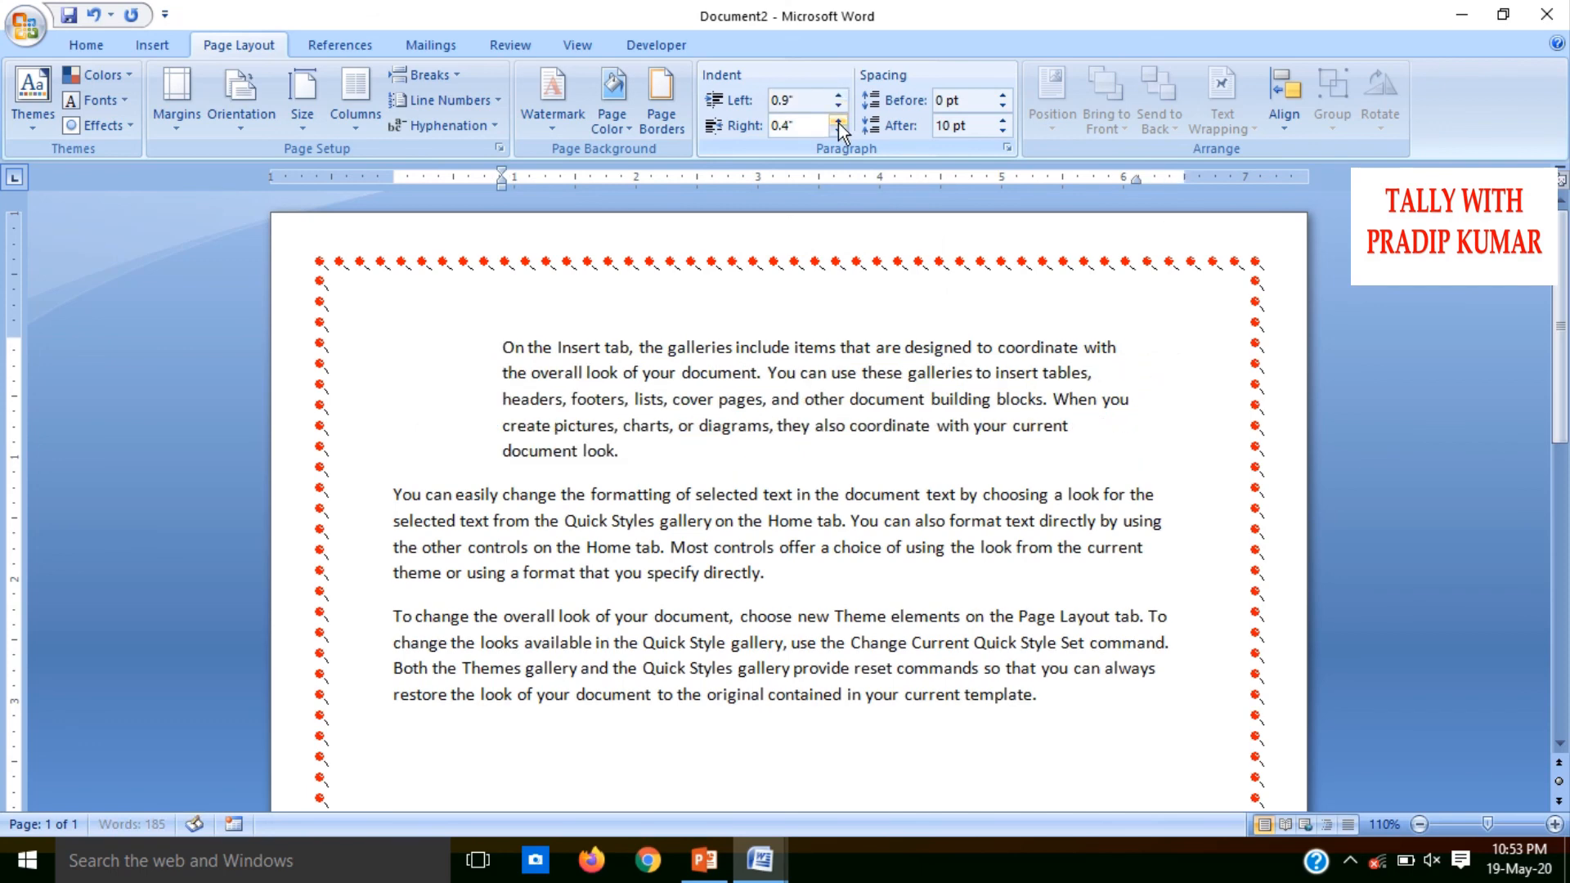
click(838, 125)
click(838, 124)
click(838, 125)
click(838, 125)
click(838, 125)
click(838, 124)
click(838, 124)
click(838, 124)
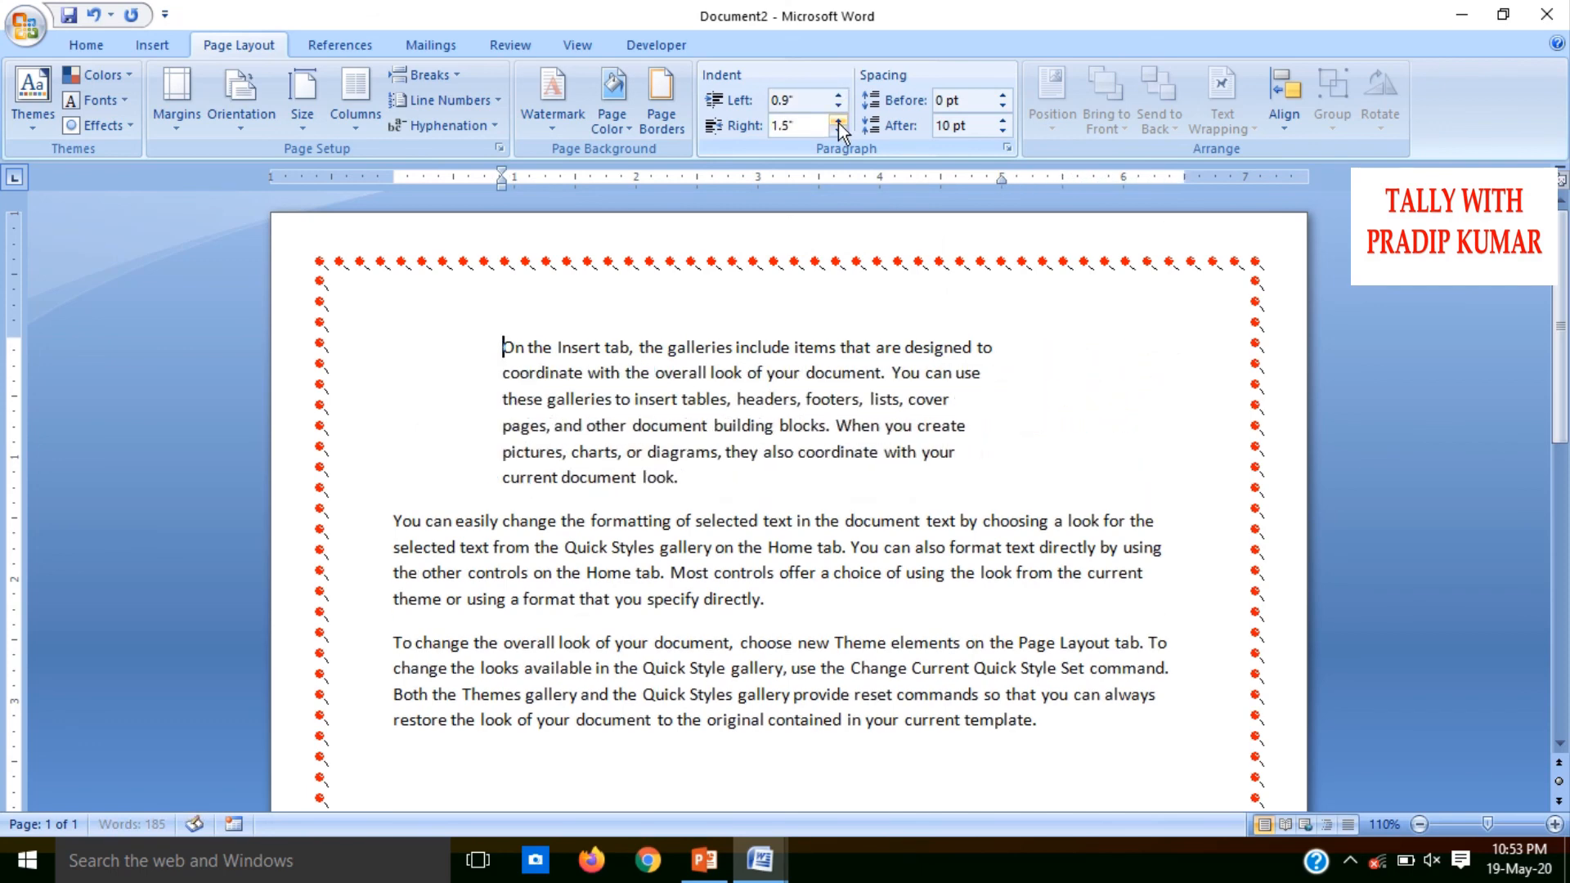
click(838, 125)
click(838, 124)
click(838, 124)
click(838, 124)
click(838, 124)
click(837, 124)
click(838, 124)
click(838, 124)
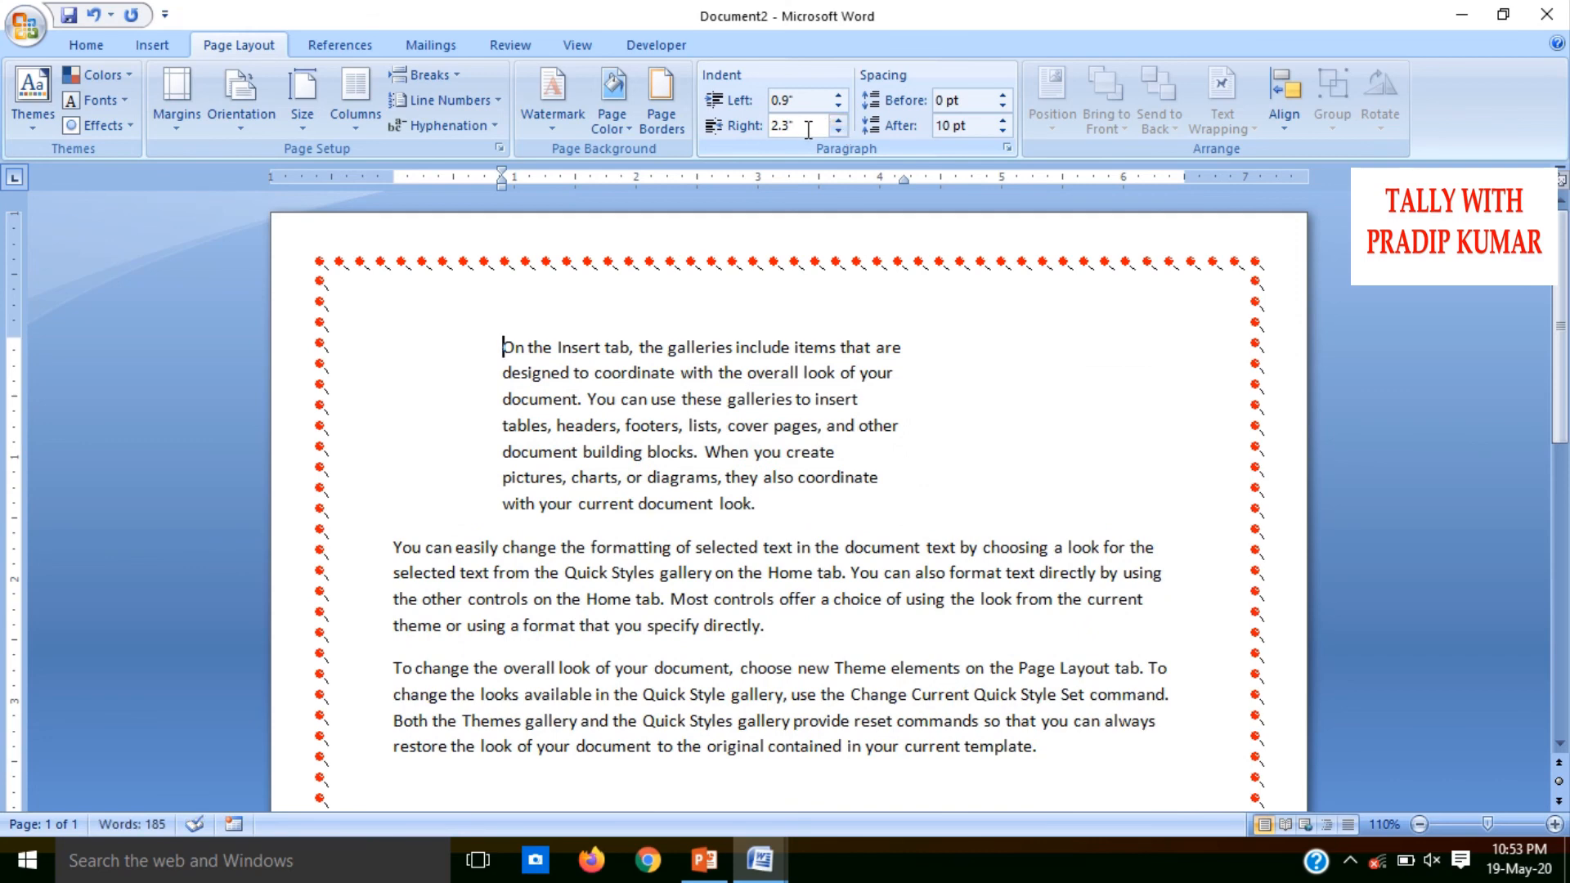
Set the first paragraph's right indent to exactly 1 inch
drag(806, 130, 737, 148)
key(shift+End)
text(1)
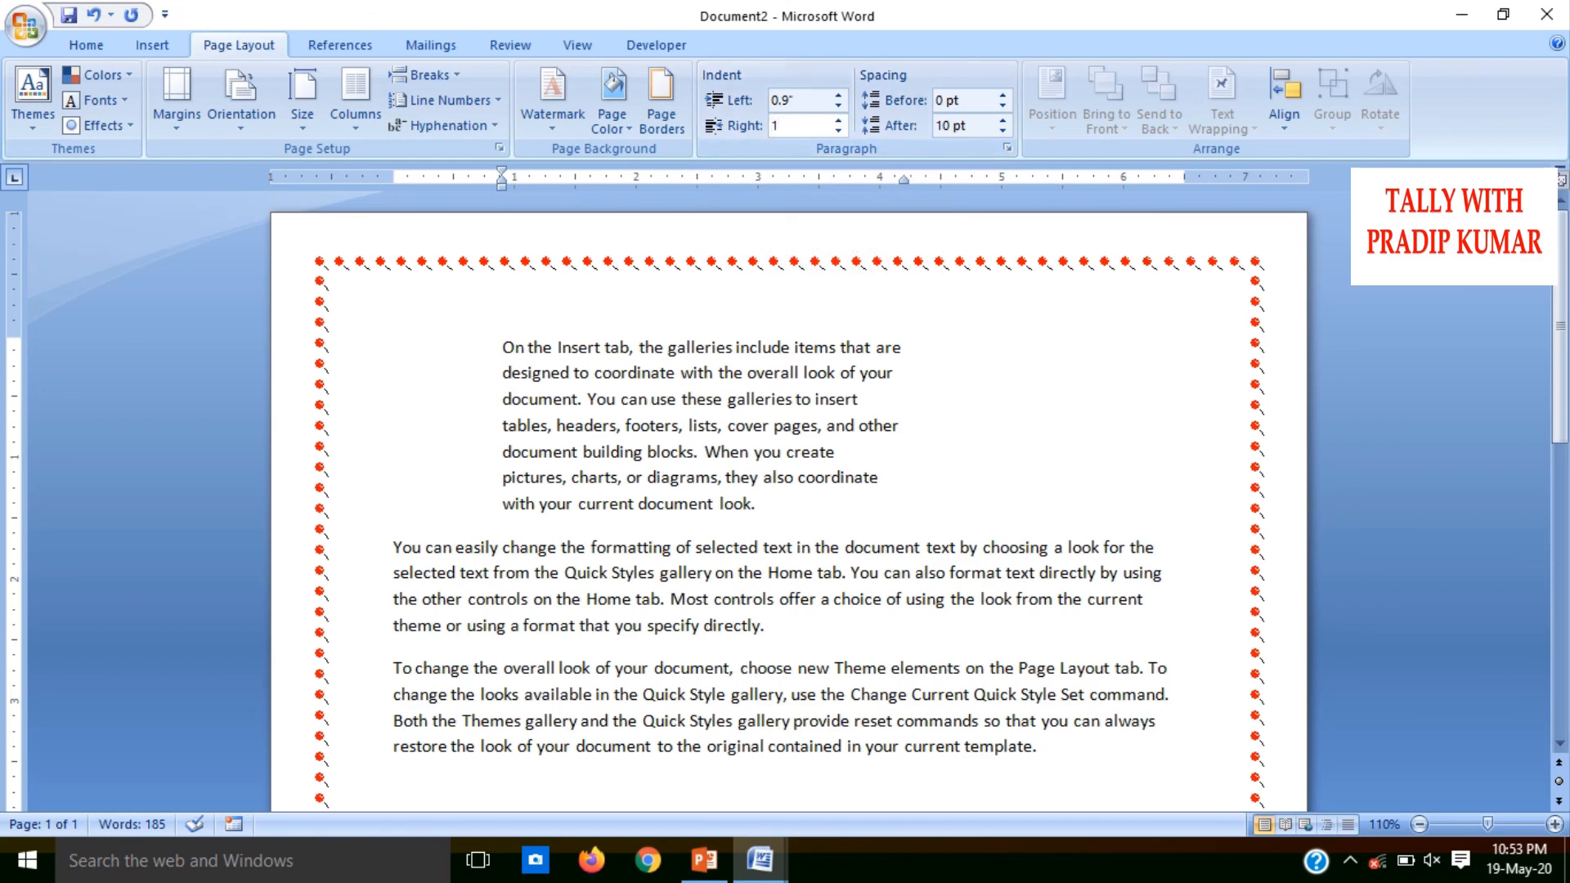
Adjust the first paragraph's left indent back to 0 inches
click(809, 99)
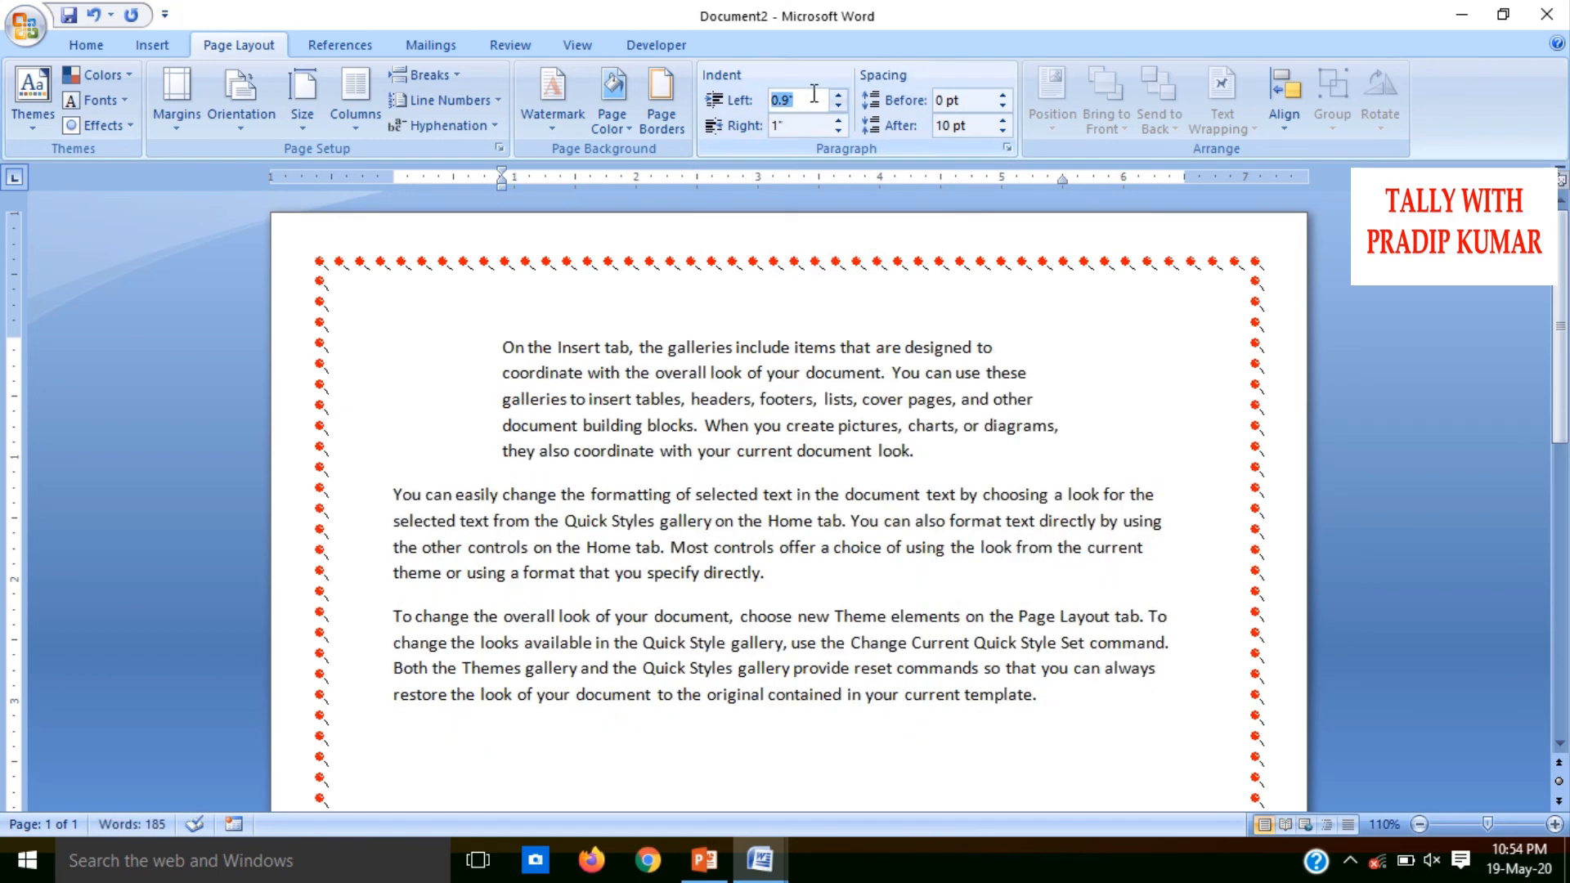
click(837, 96)
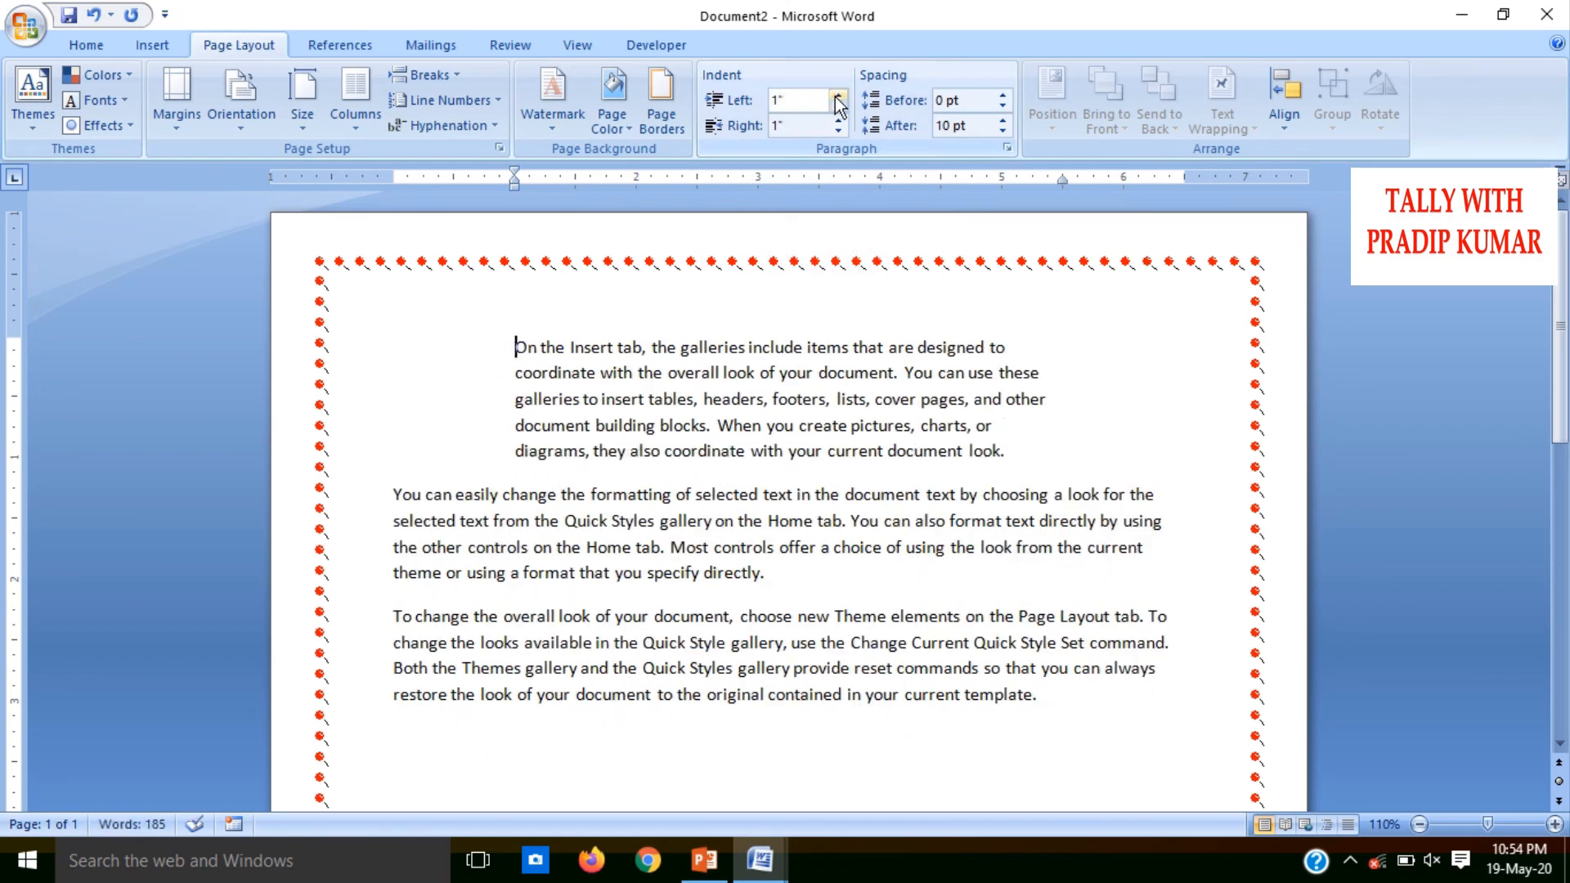
click(838, 105)
click(838, 106)
click(838, 105)
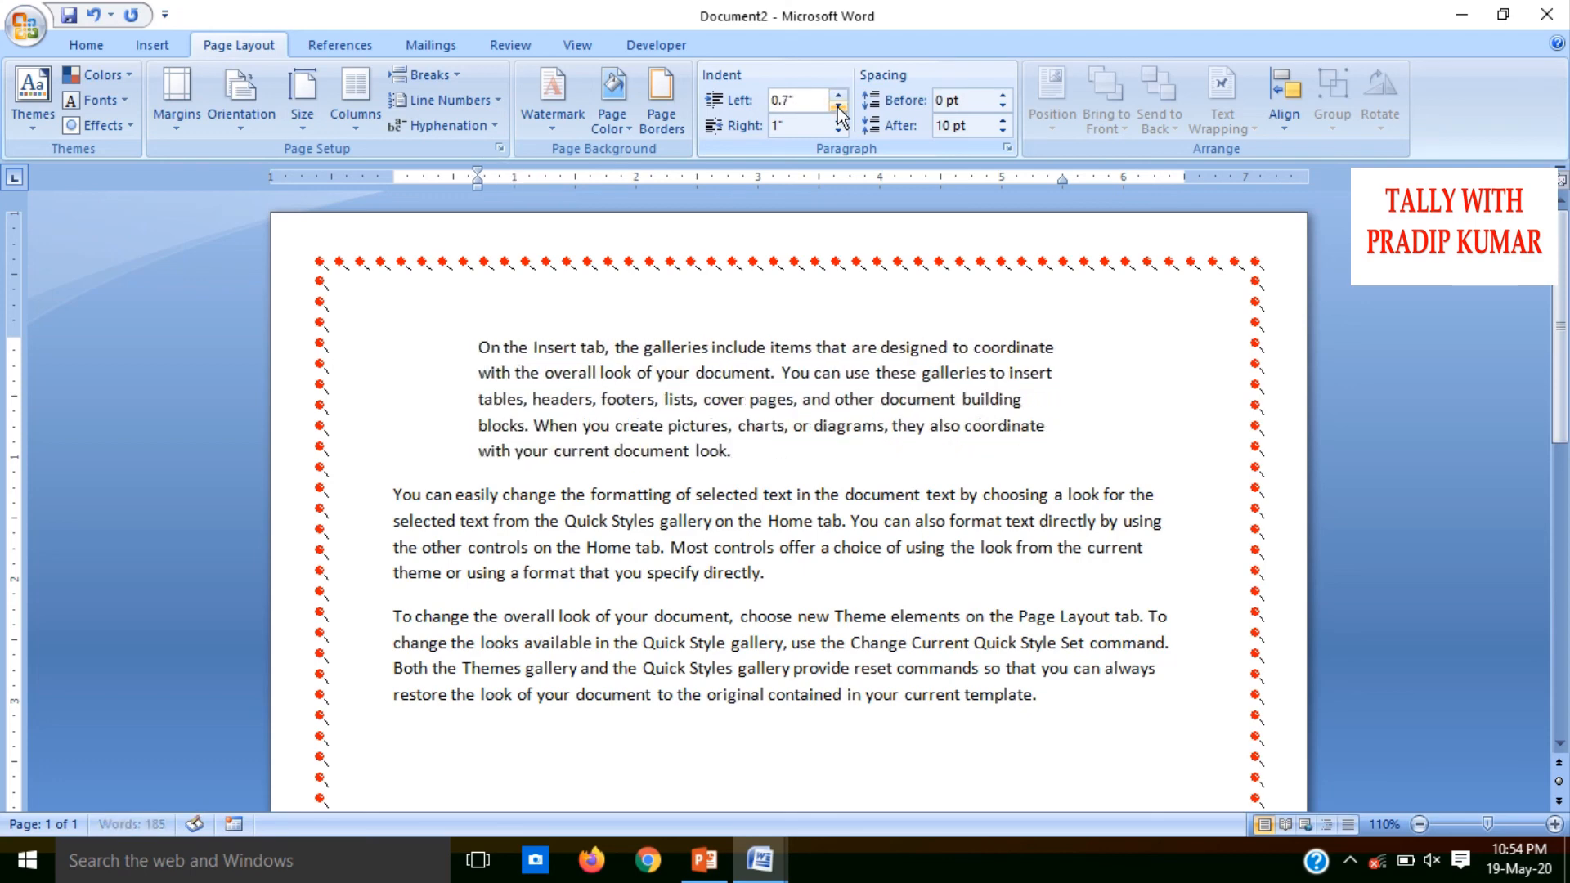
click(838, 105)
click(838, 106)
click(838, 105)
click(838, 105)
click(838, 106)
click(838, 106)
click(838, 106)
click(838, 105)
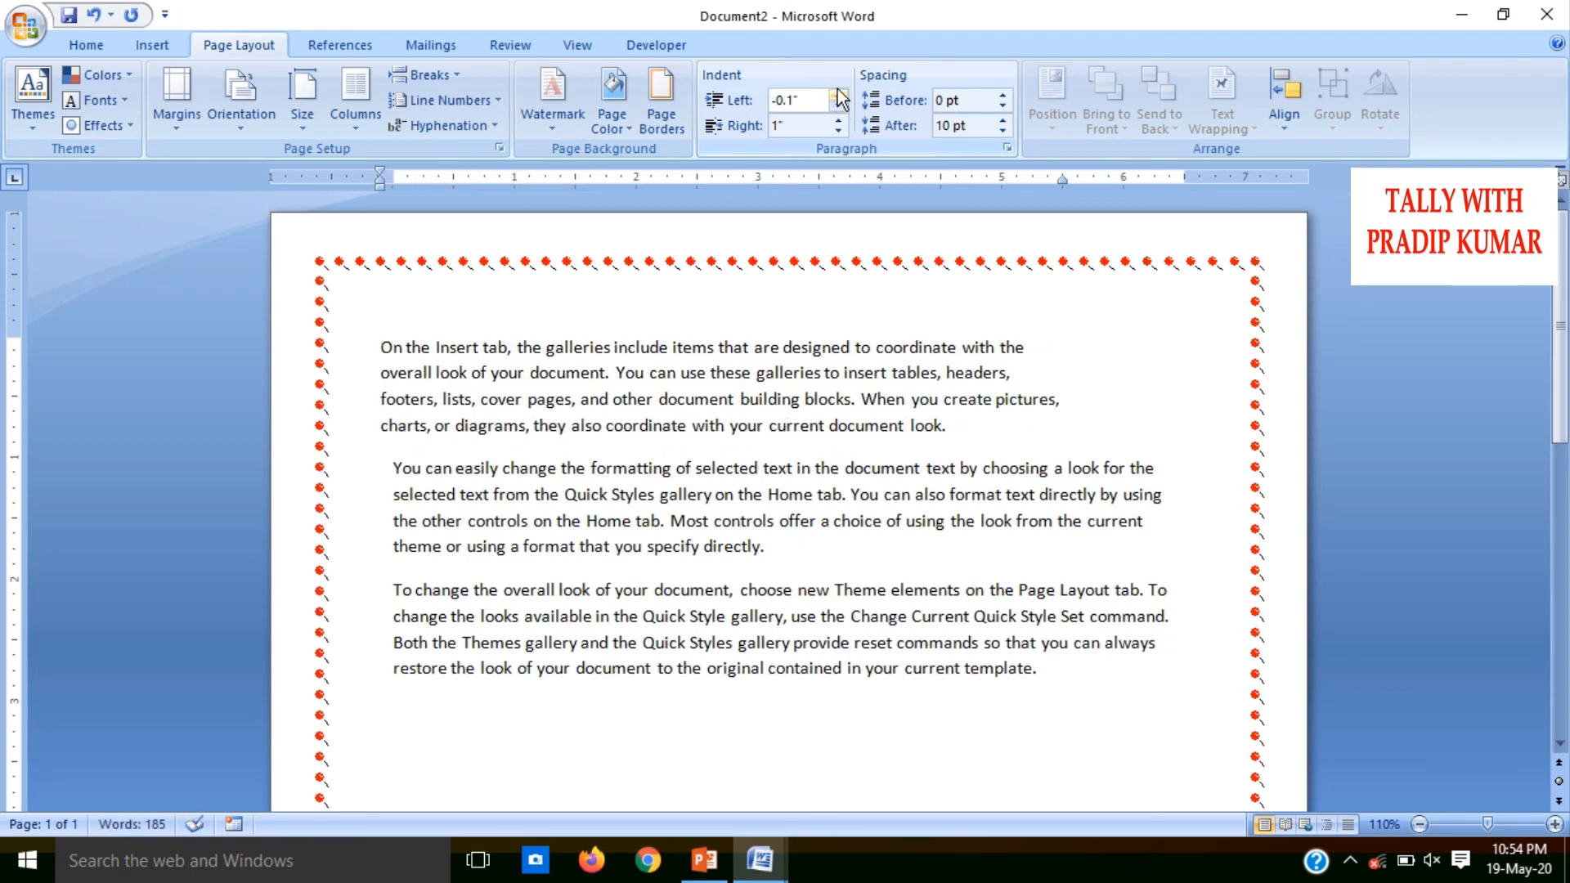
click(838, 95)
Reduce the first paragraph's right indent to 0 inches
click(838, 131)
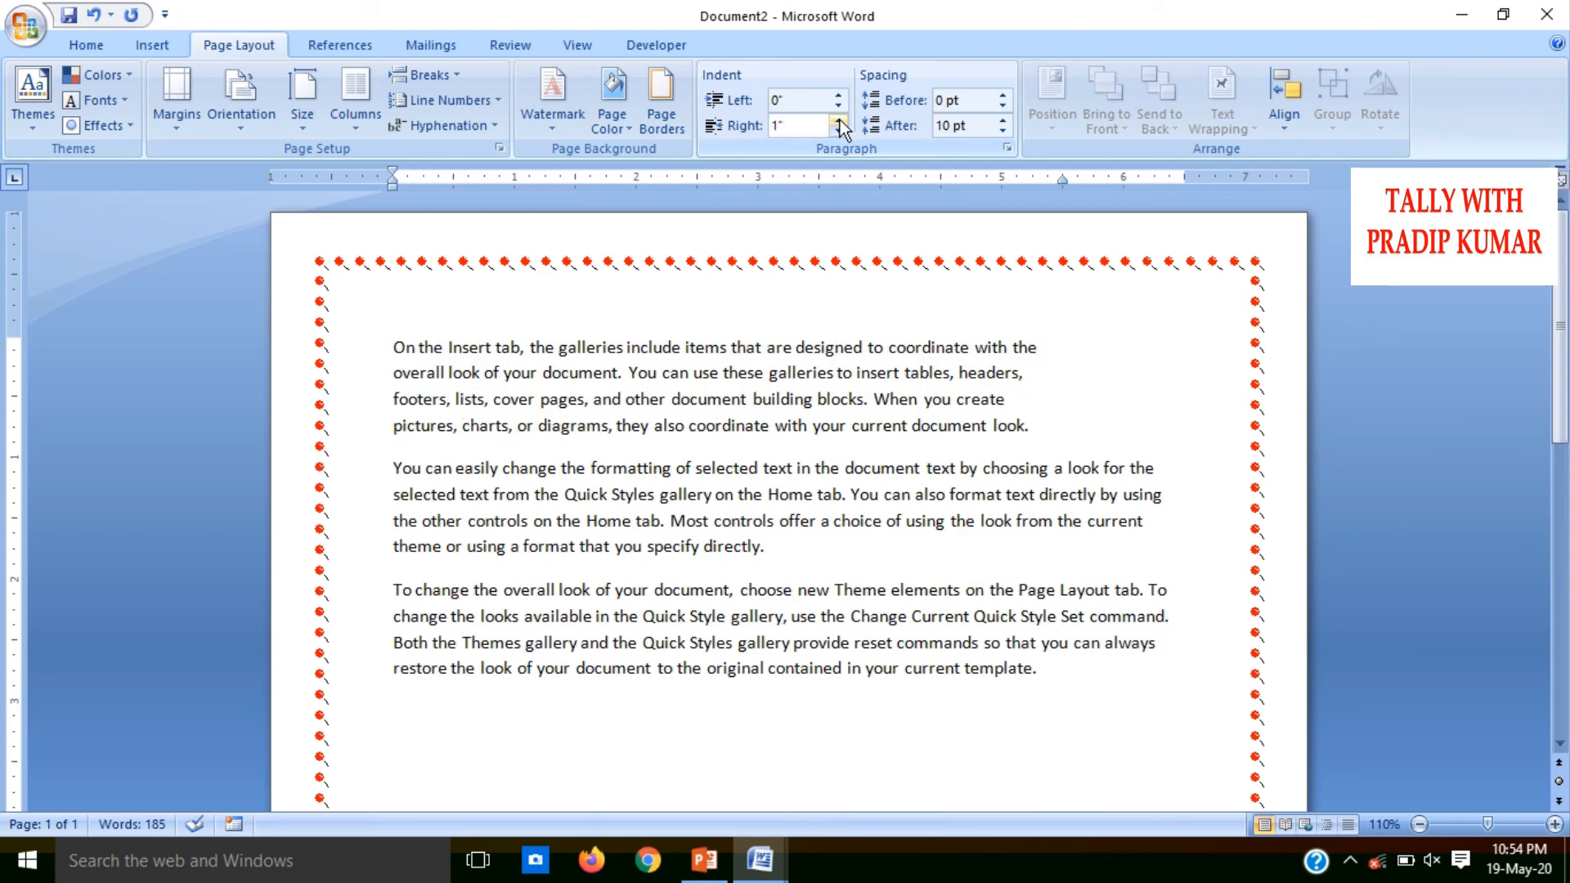
click(838, 130)
click(837, 131)
click(837, 131)
click(838, 131)
click(838, 131)
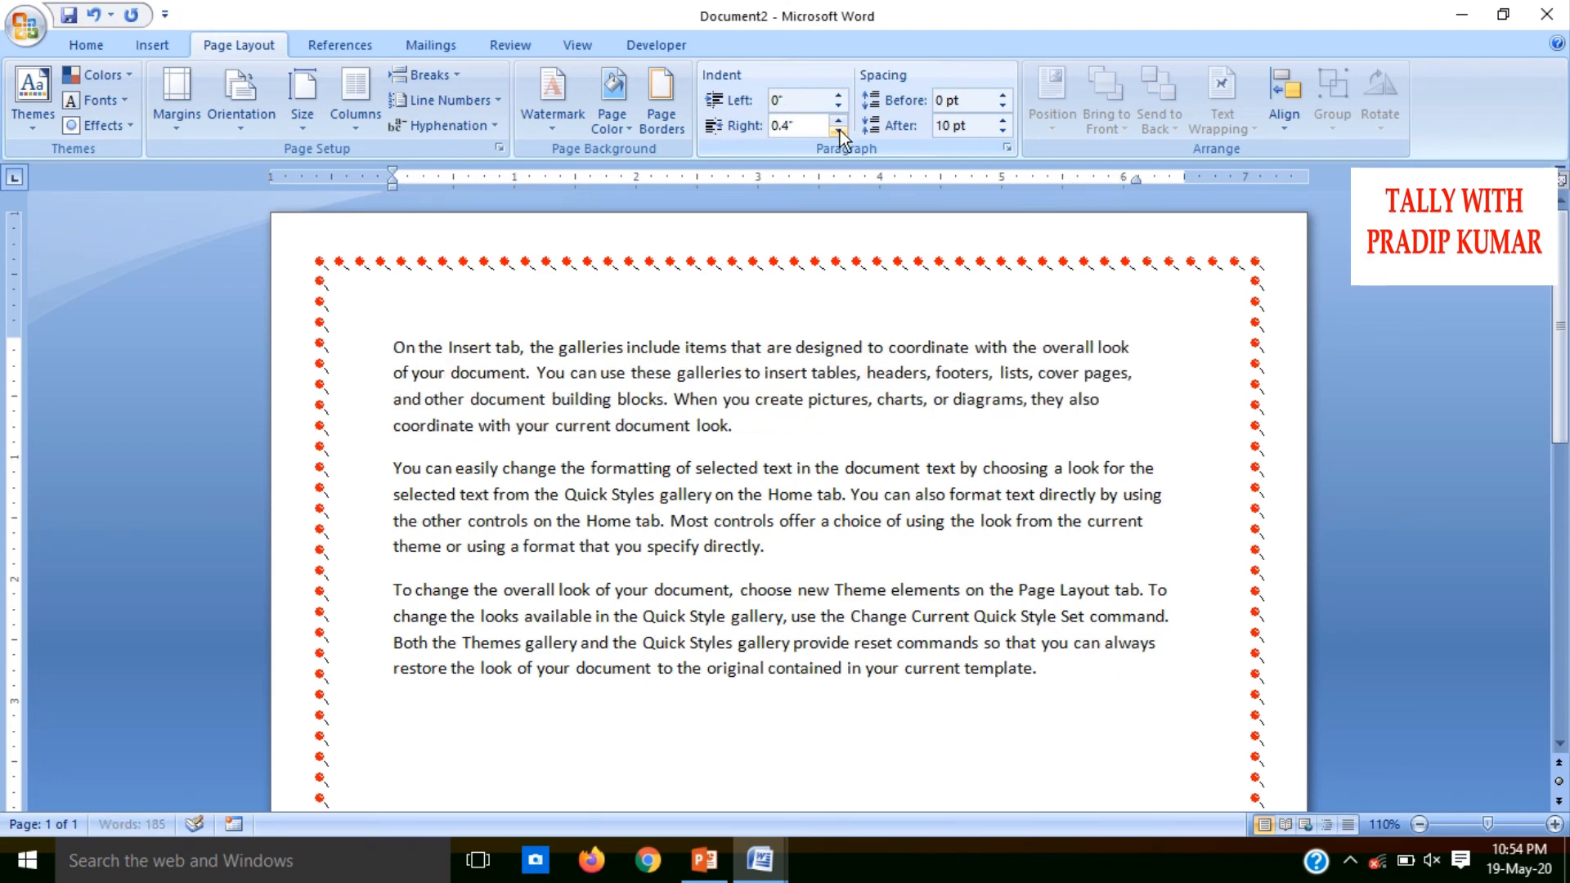
click(838, 131)
click(838, 131)
click(838, 131)
click(838, 131)
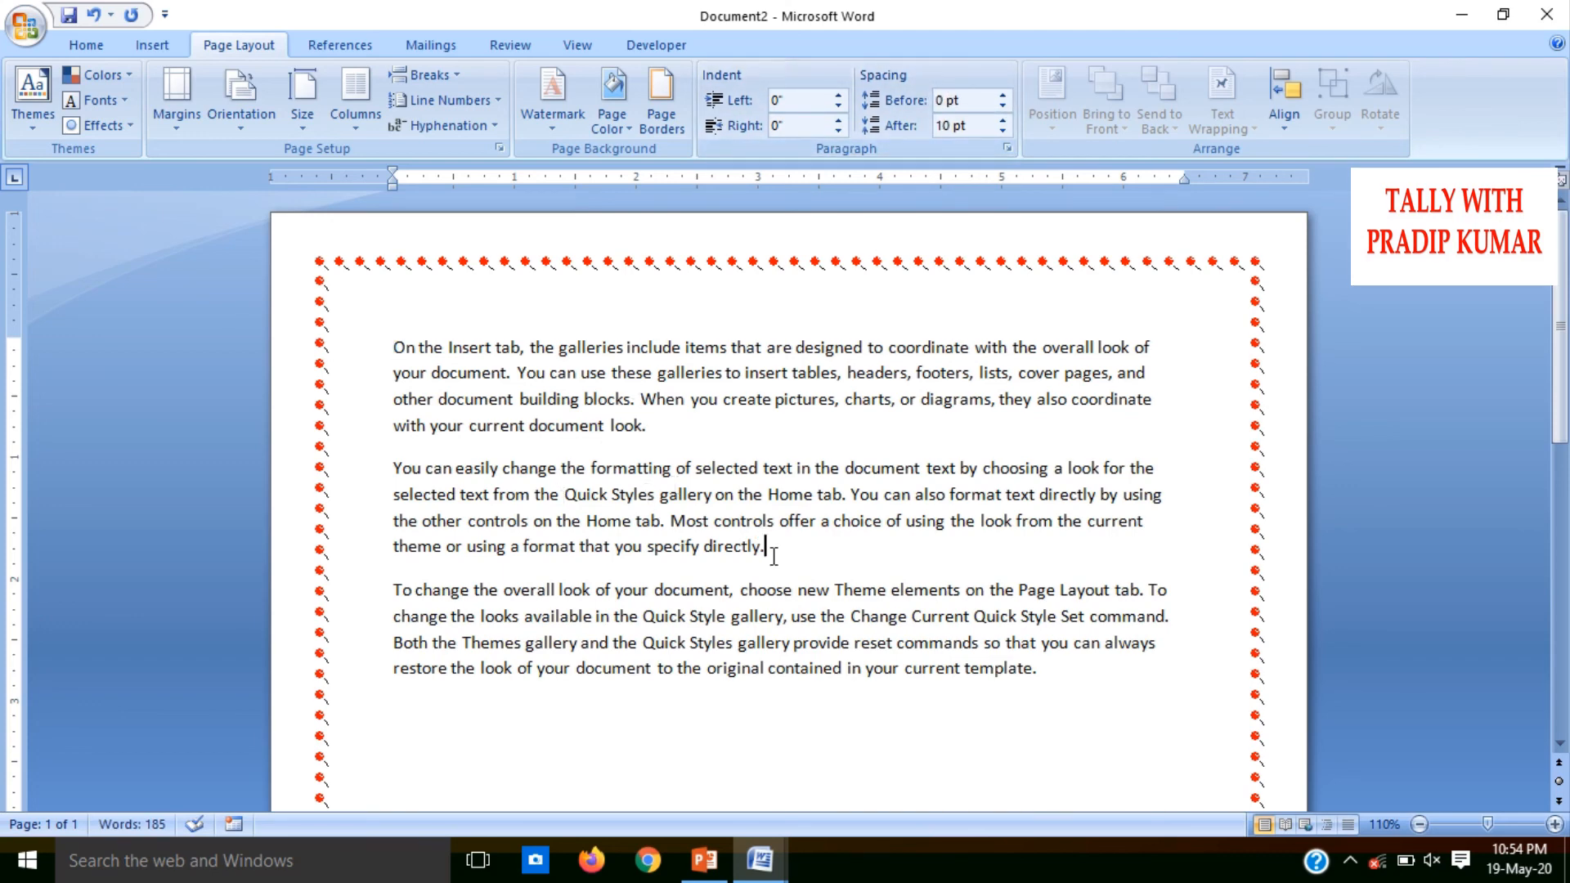
Select all three paragraphs and raise their spacing before to 54 pt
drag(764, 546, 621, 469)
click(961, 668)
drag(1047, 686, 373, 352)
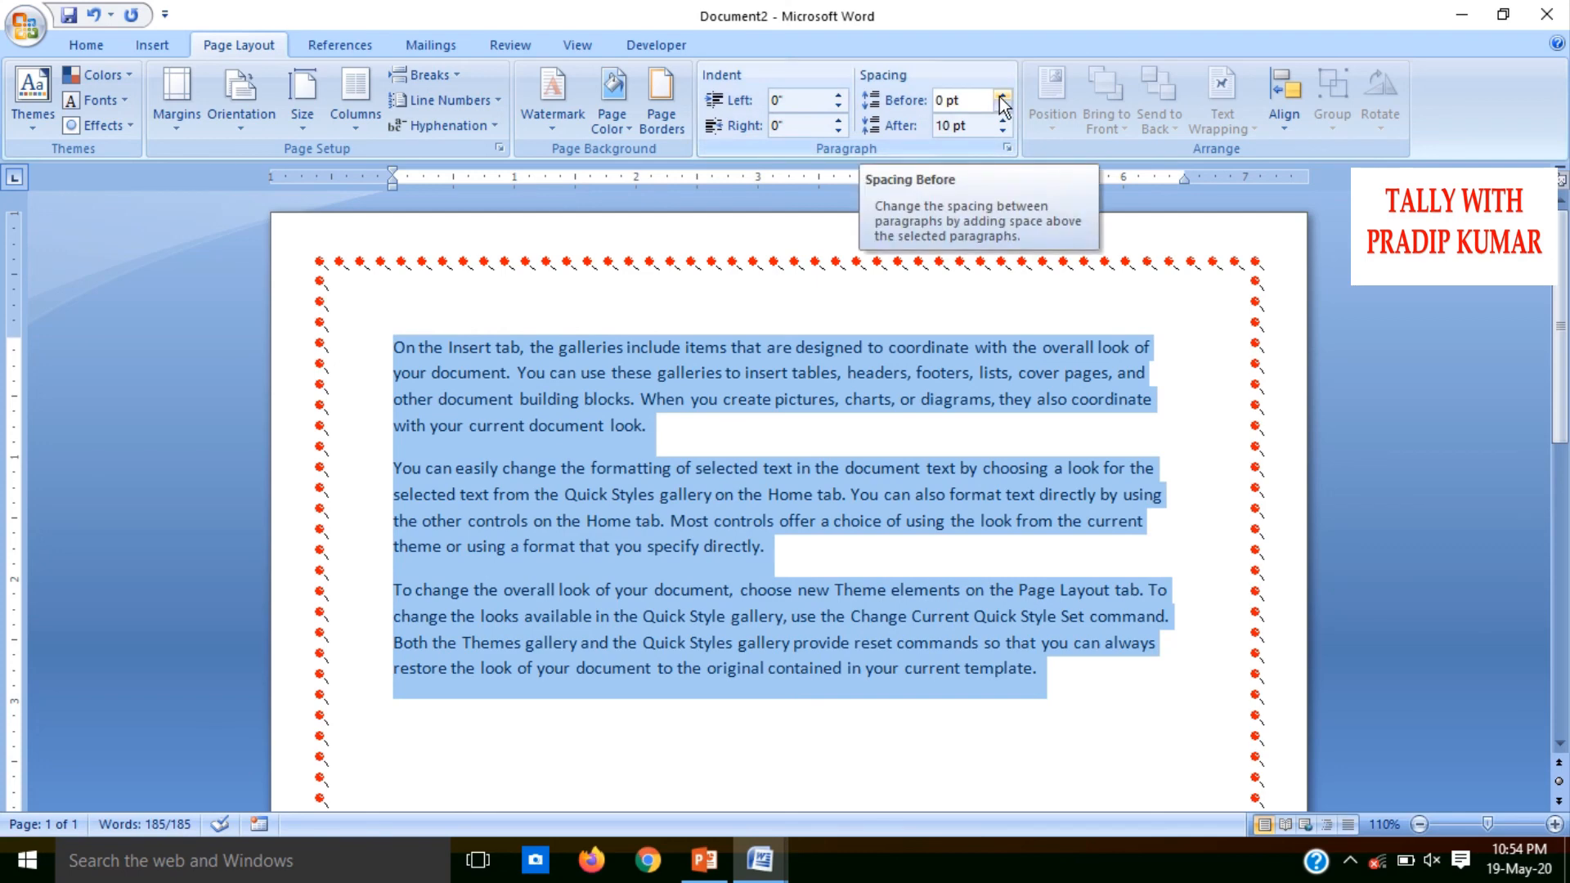
drag(999, 99, 999, 98)
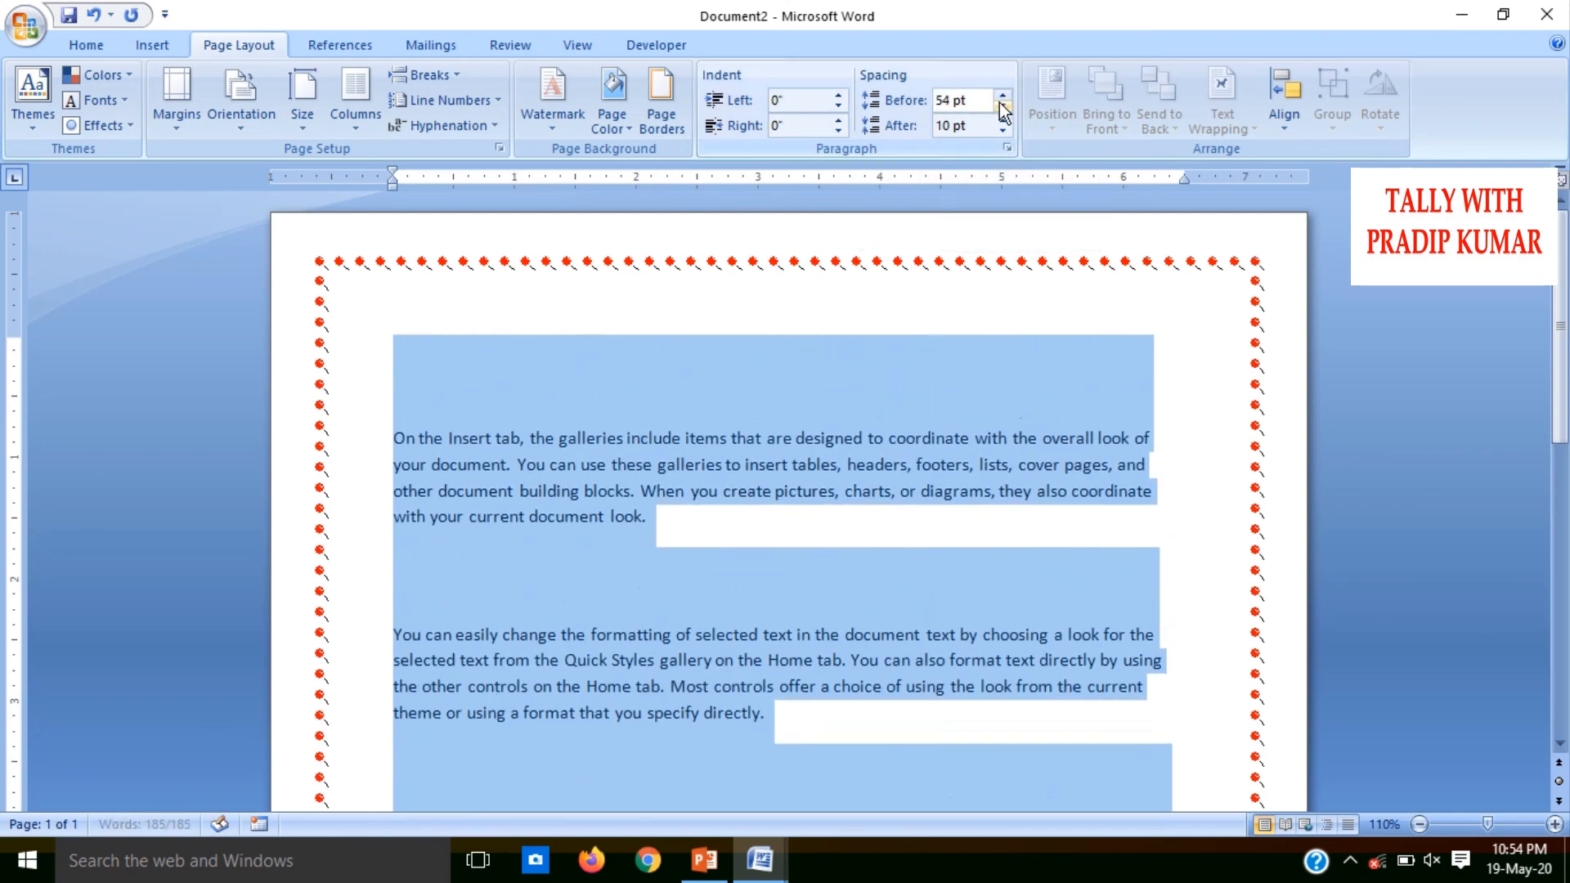
Lower the spacing before the selected paragraphs to 6 pt
click(1002, 110)
click(1002, 111)
click(1002, 111)
click(1002, 110)
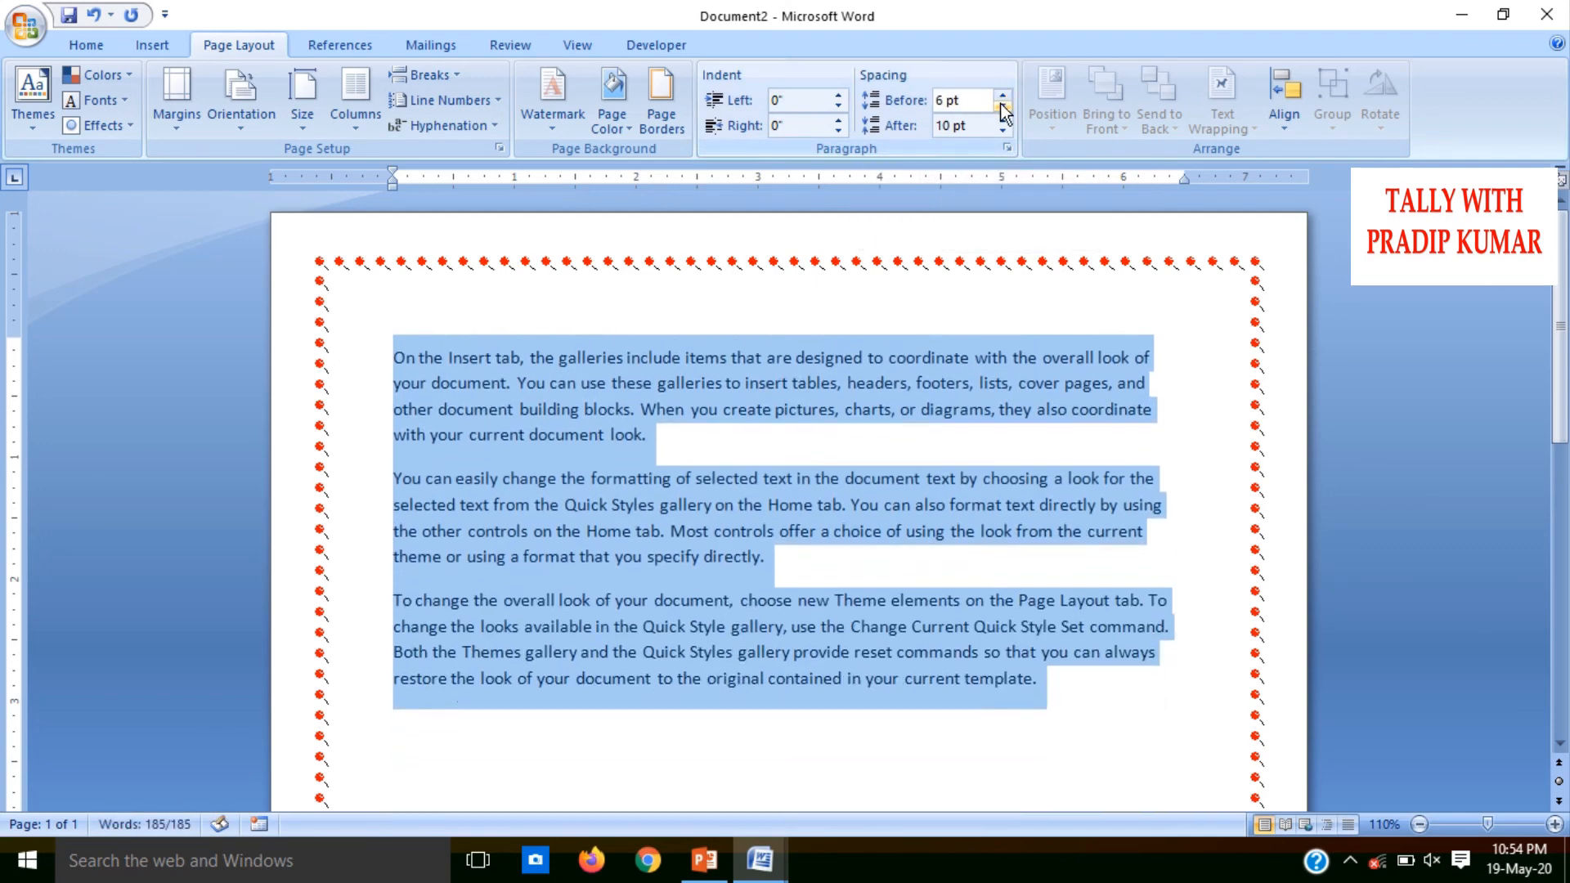
Raise the spacing after the selected paragraphs to 90 pt
click(1003, 120)
click(1003, 119)
click(1003, 119)
click(1003, 119)
click(1004, 119)
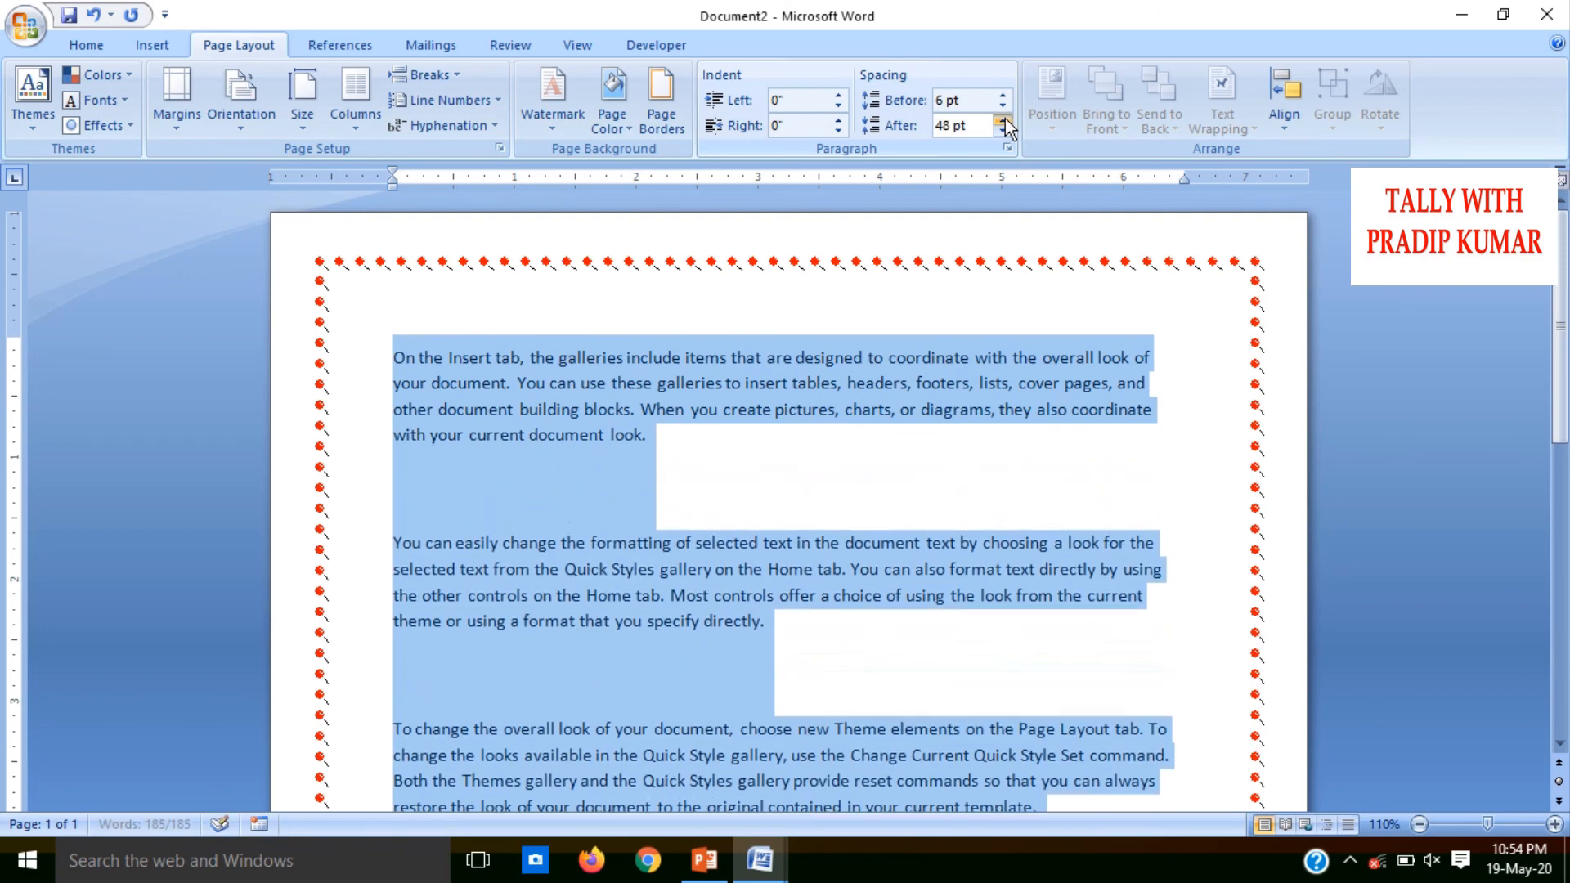
click(1003, 119)
click(1004, 119)
click(1004, 120)
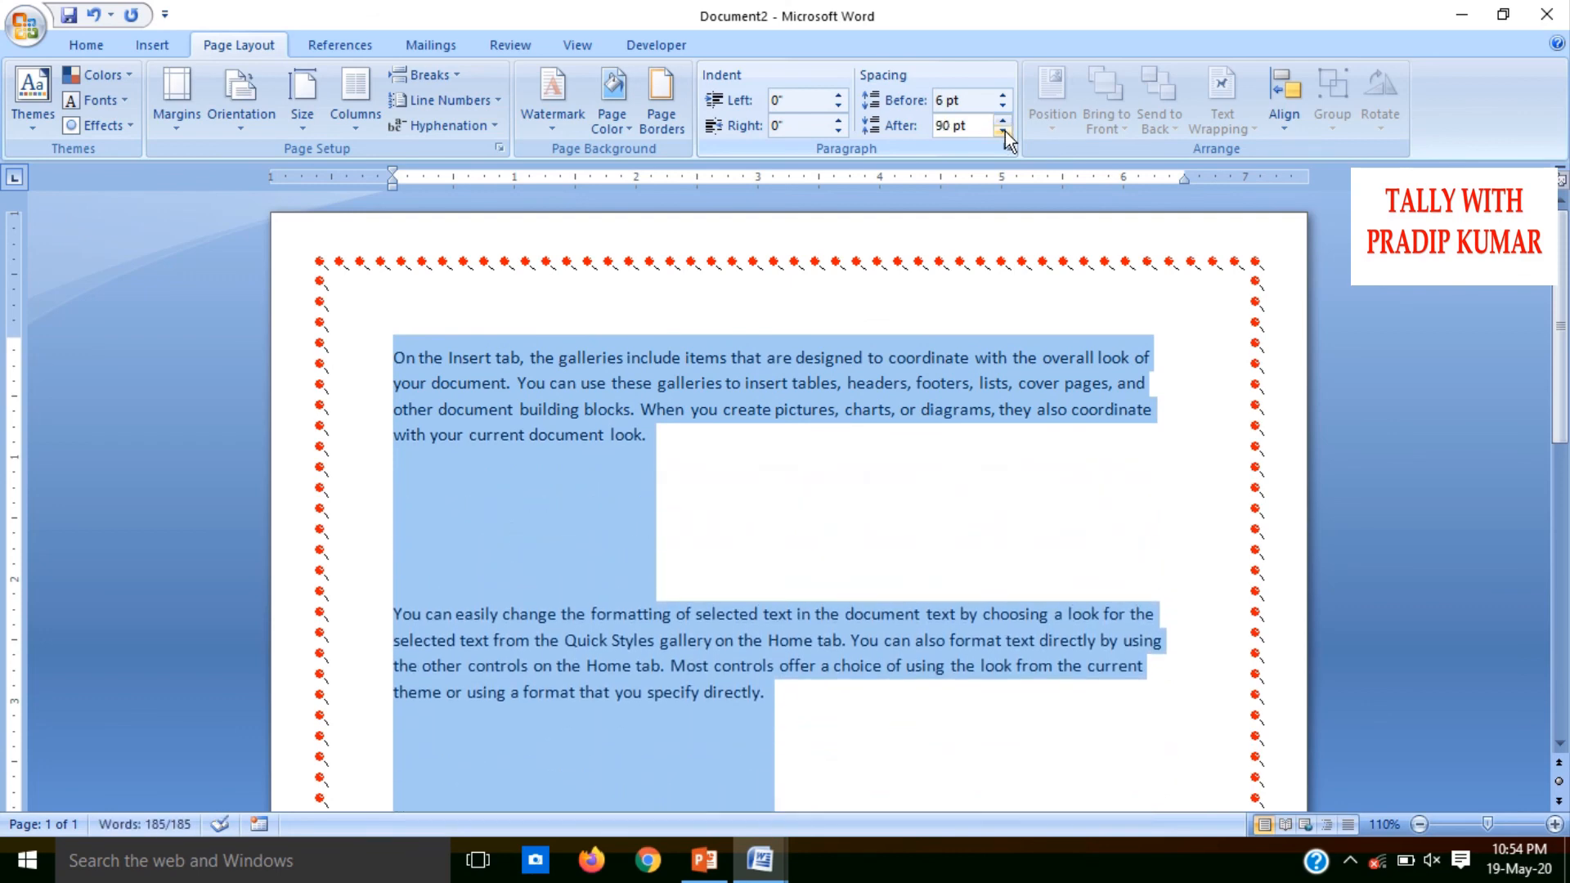
Lower the spacing after the selected paragraphs until it is set to Auto
click(1004, 131)
click(1004, 131)
click(1004, 131)
click(1004, 131)
click(1004, 131)
click(1003, 131)
click(1004, 131)
click(1004, 131)
click(1004, 130)
click(1004, 131)
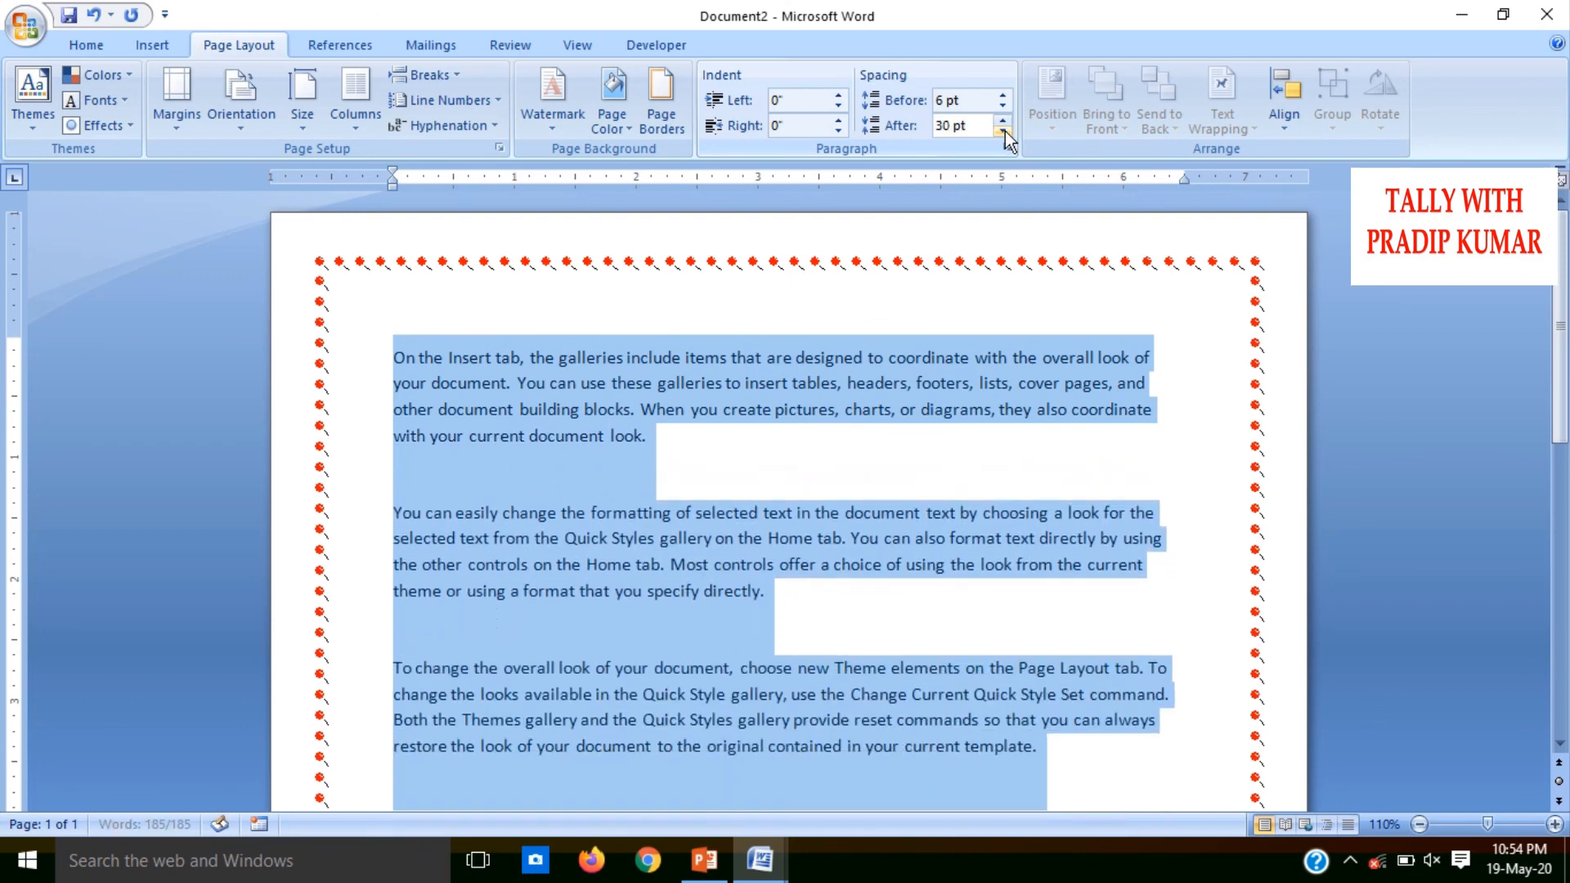
click(1004, 131)
click(1004, 130)
click(1004, 131)
click(1003, 131)
click(1004, 131)
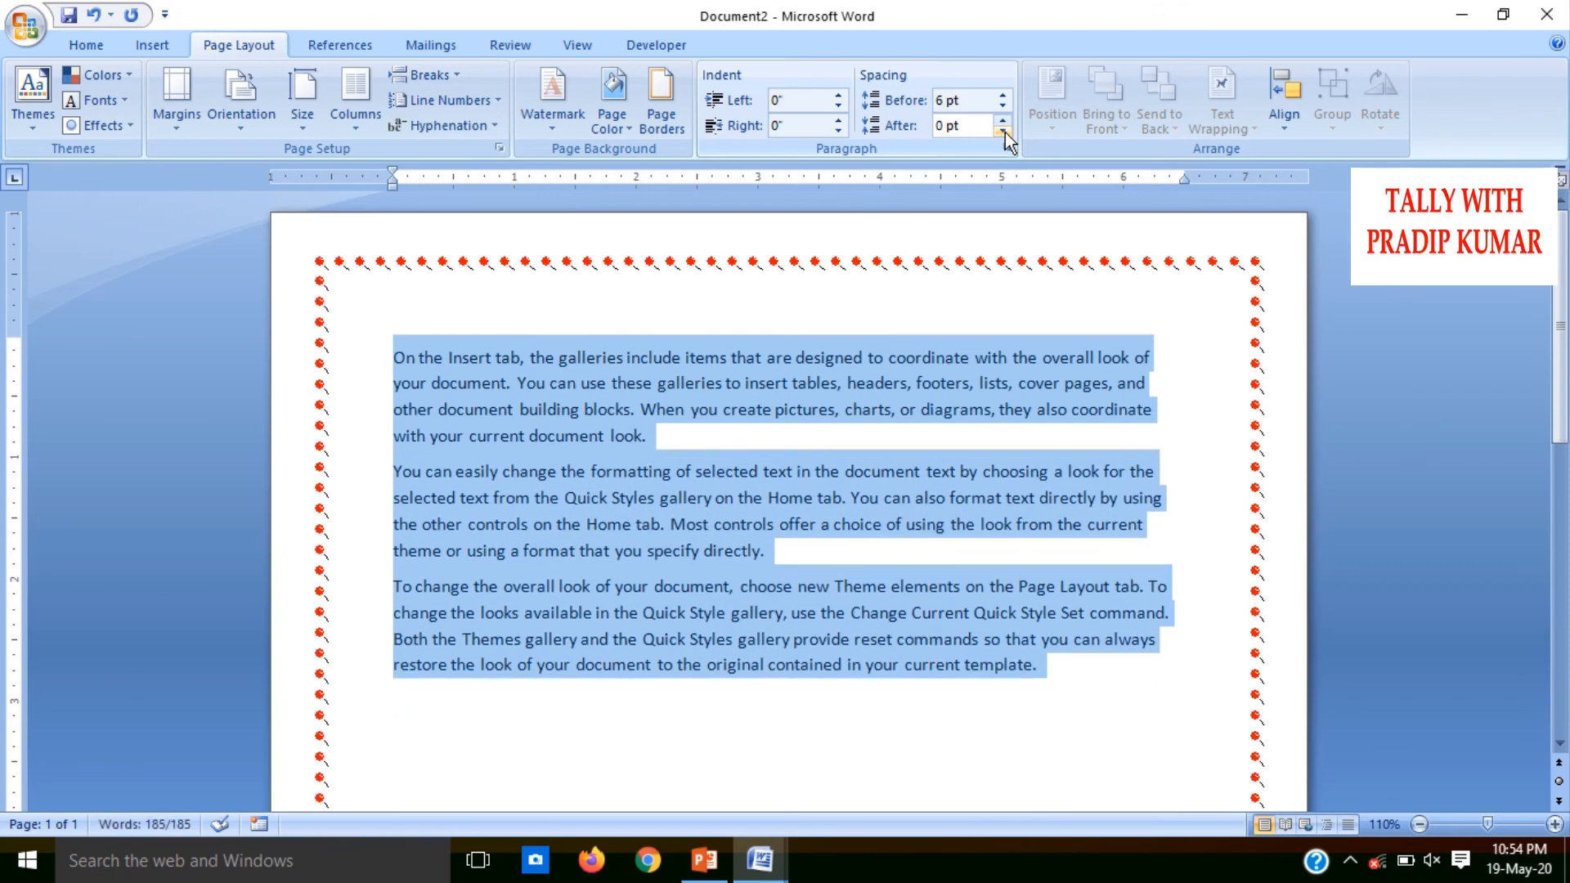
click(1004, 131)
Lower the spacing before the selected paragraphs until it is set to Auto
click(1003, 105)
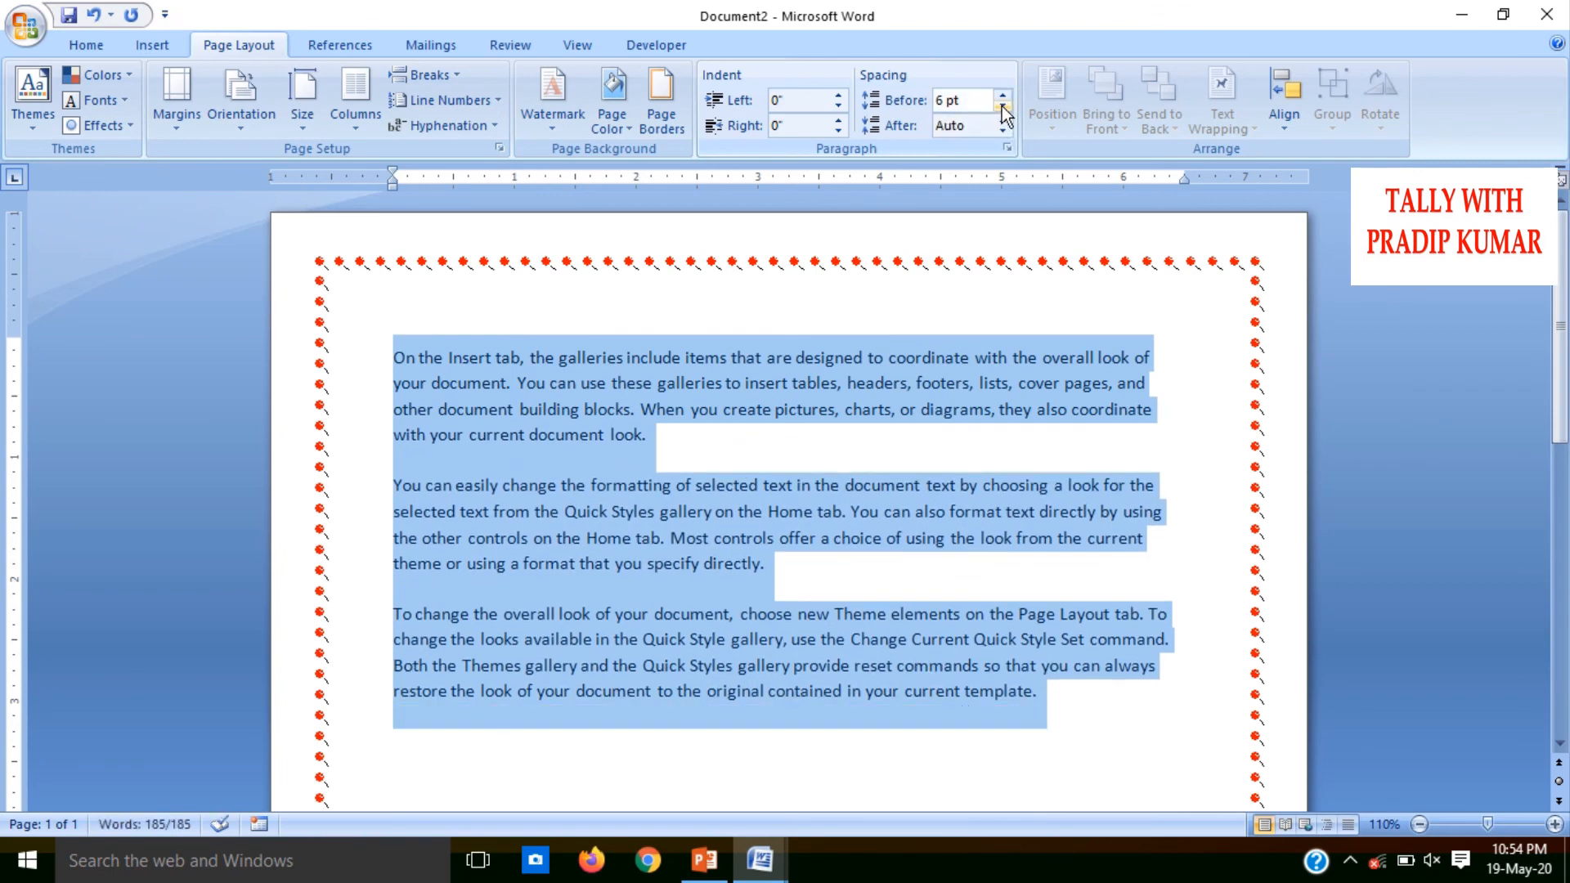
click(1002, 96)
click(1003, 106)
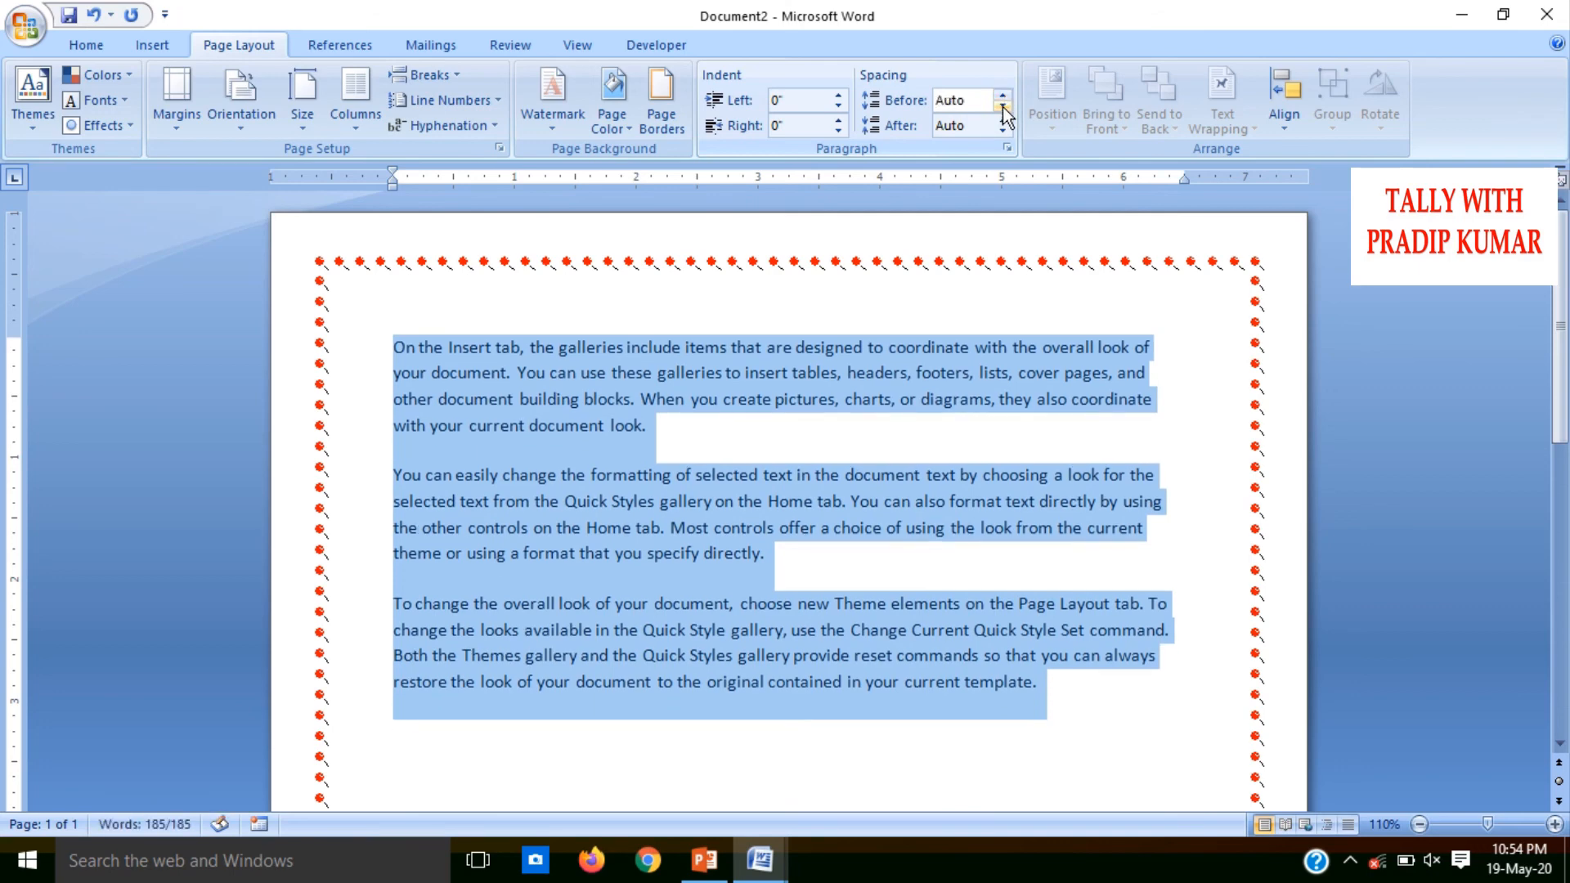
click(1002, 106)
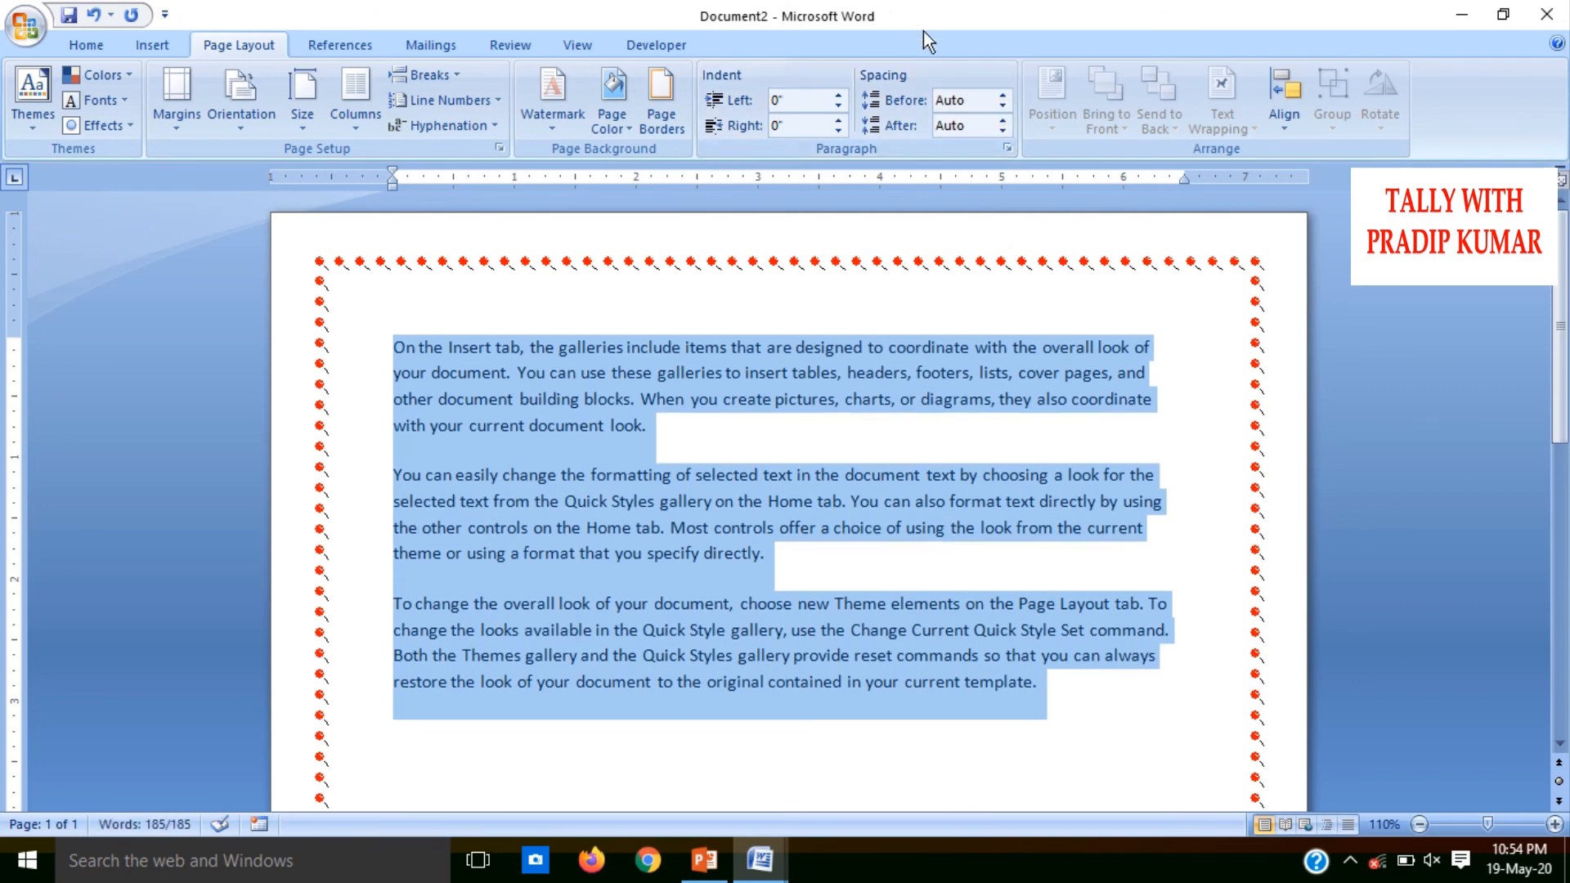